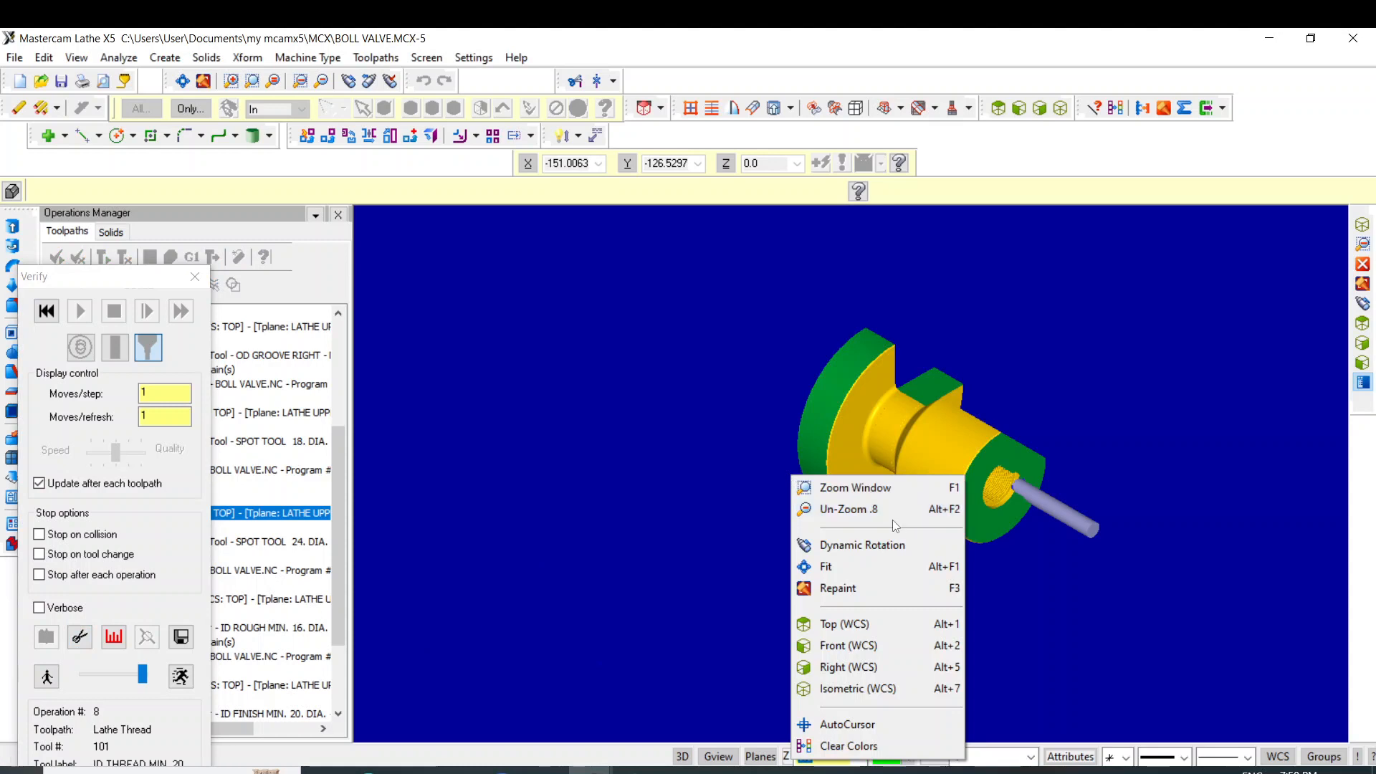
# Rotate the verified valve part's cutaway freely to examine its threaded bore from the side.
pyautogui.click(883, 546)
pyautogui.click(882, 546)
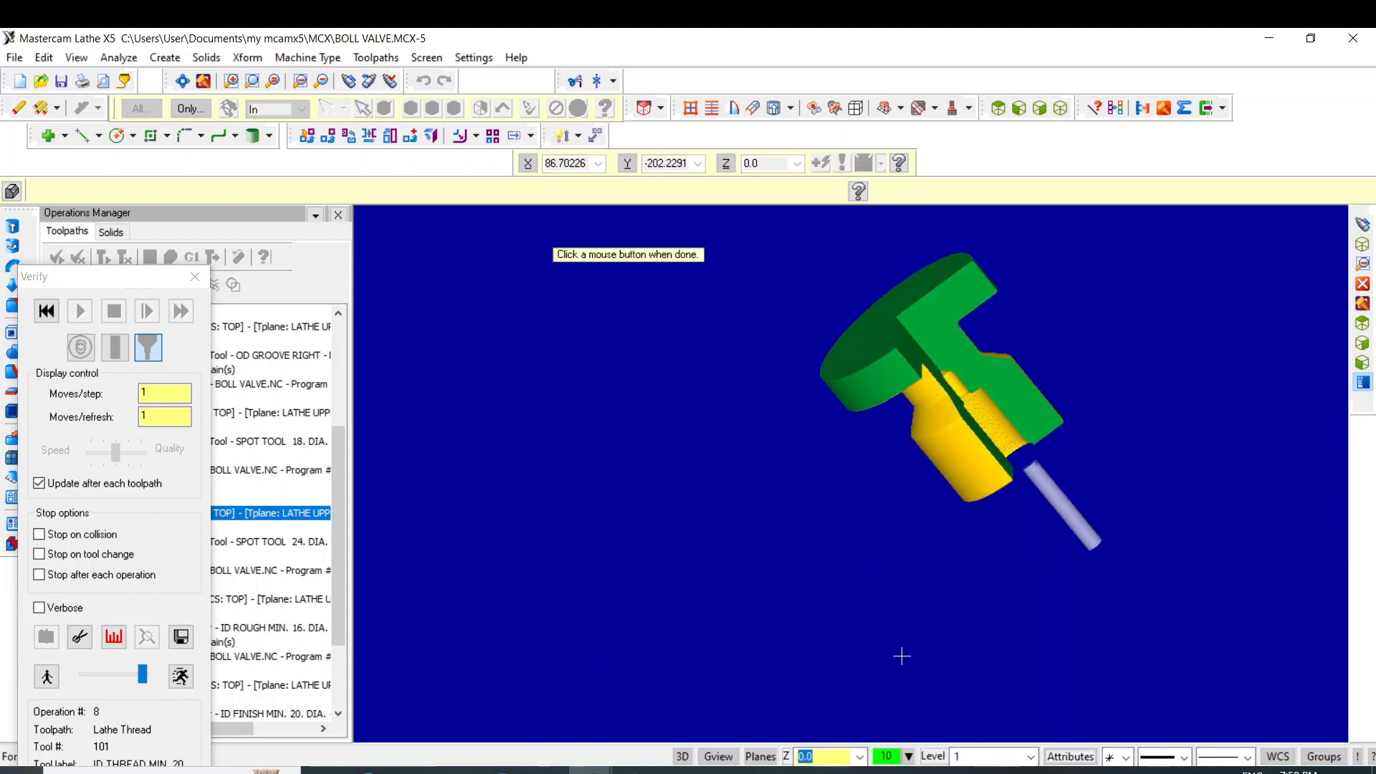
pyautogui.click(766, 708)
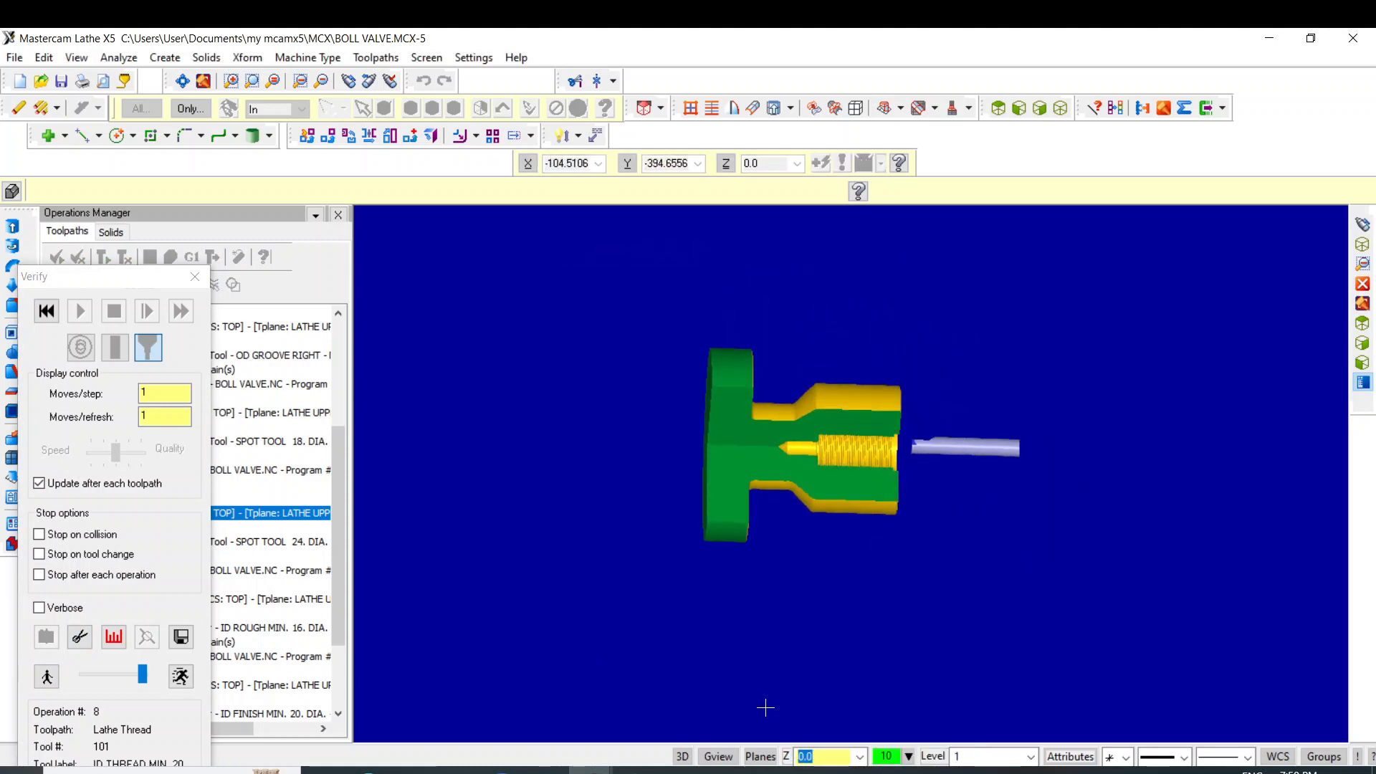
# Replay the toolpath verification from the solid stock and look at the part in the isometric and top views.
pyautogui.click(85, 320)
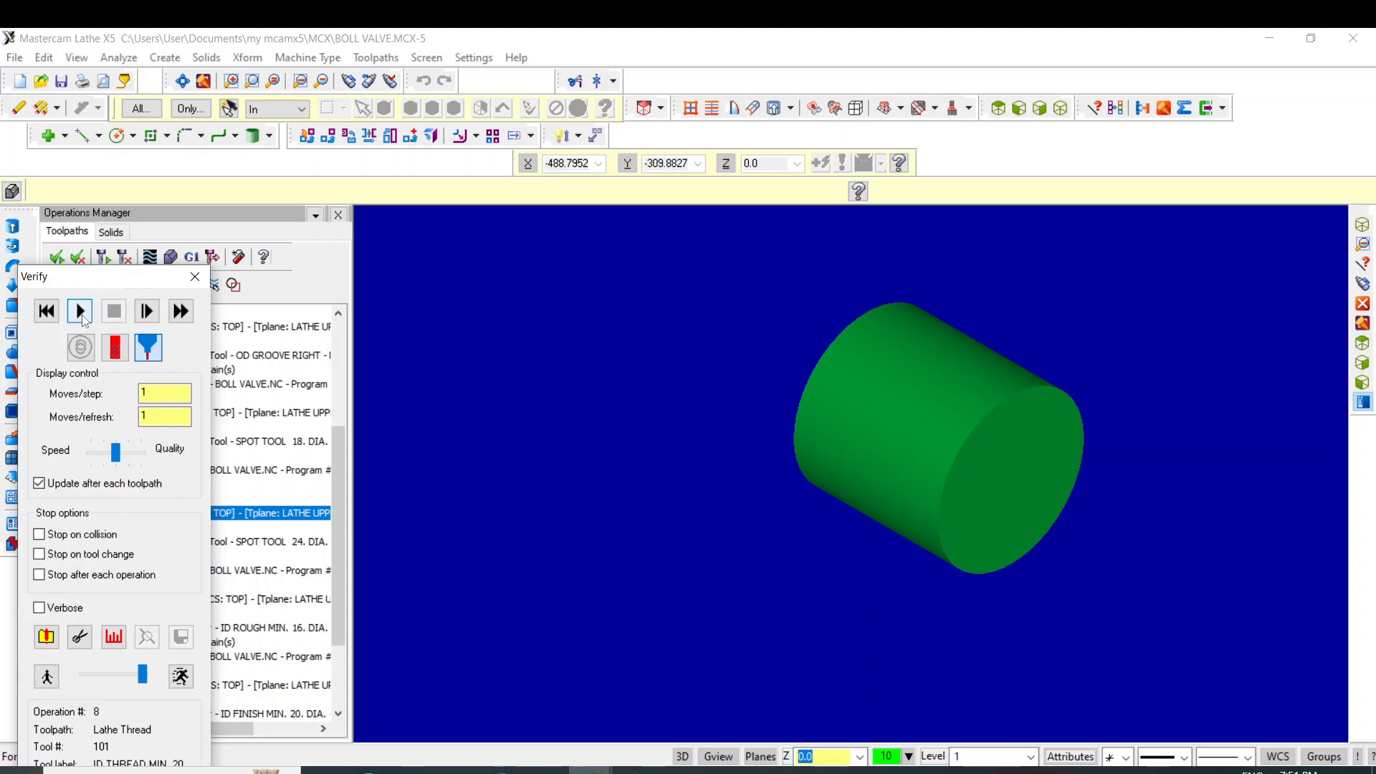
pyautogui.click(81, 316)
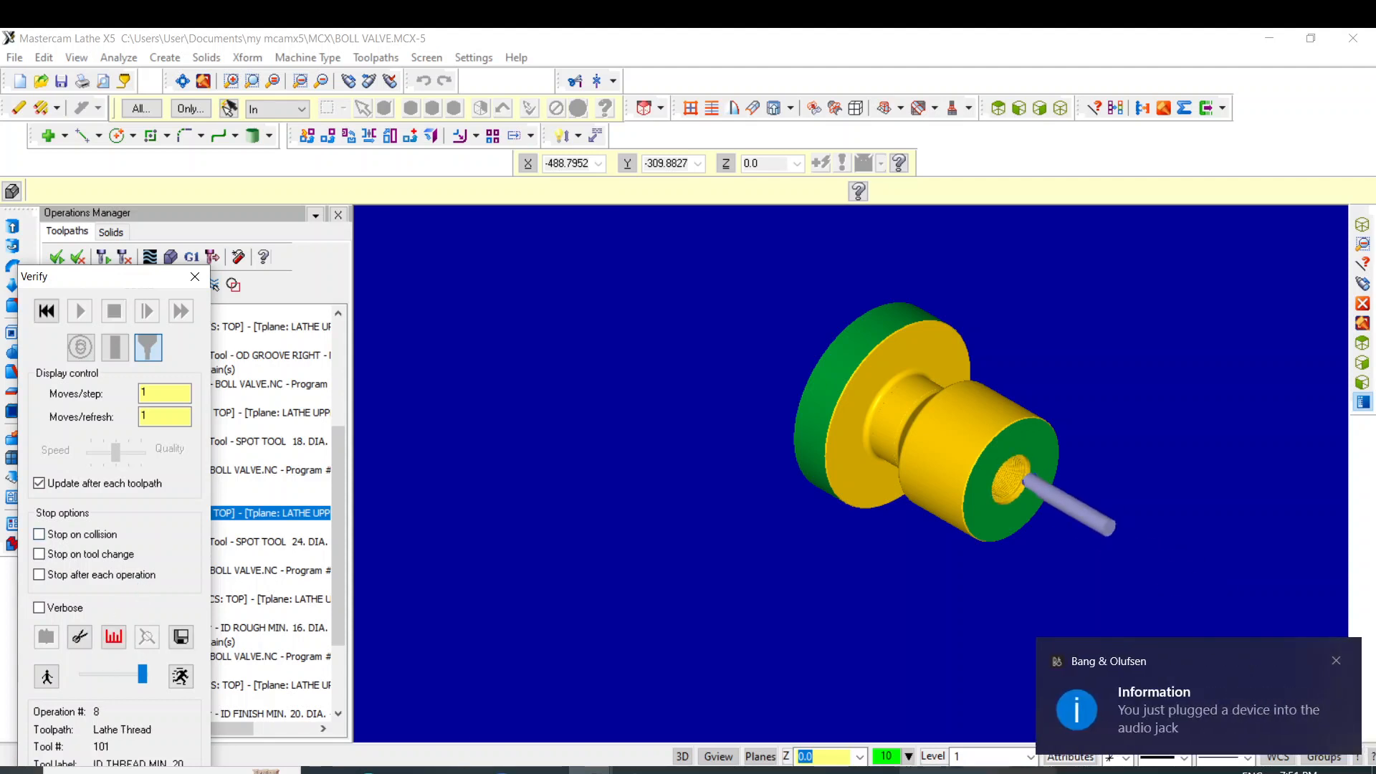
pyautogui.click(1336, 660)
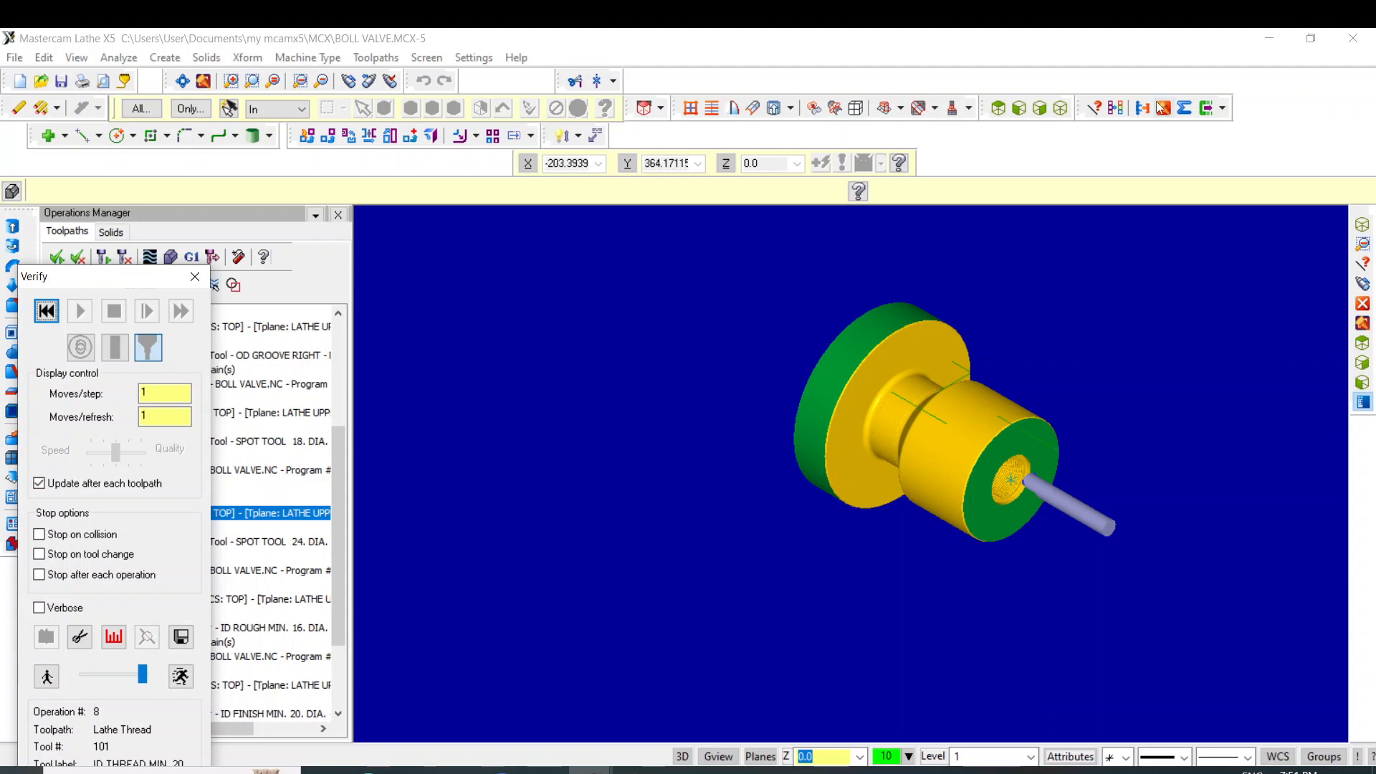
pyautogui.click(1063, 109)
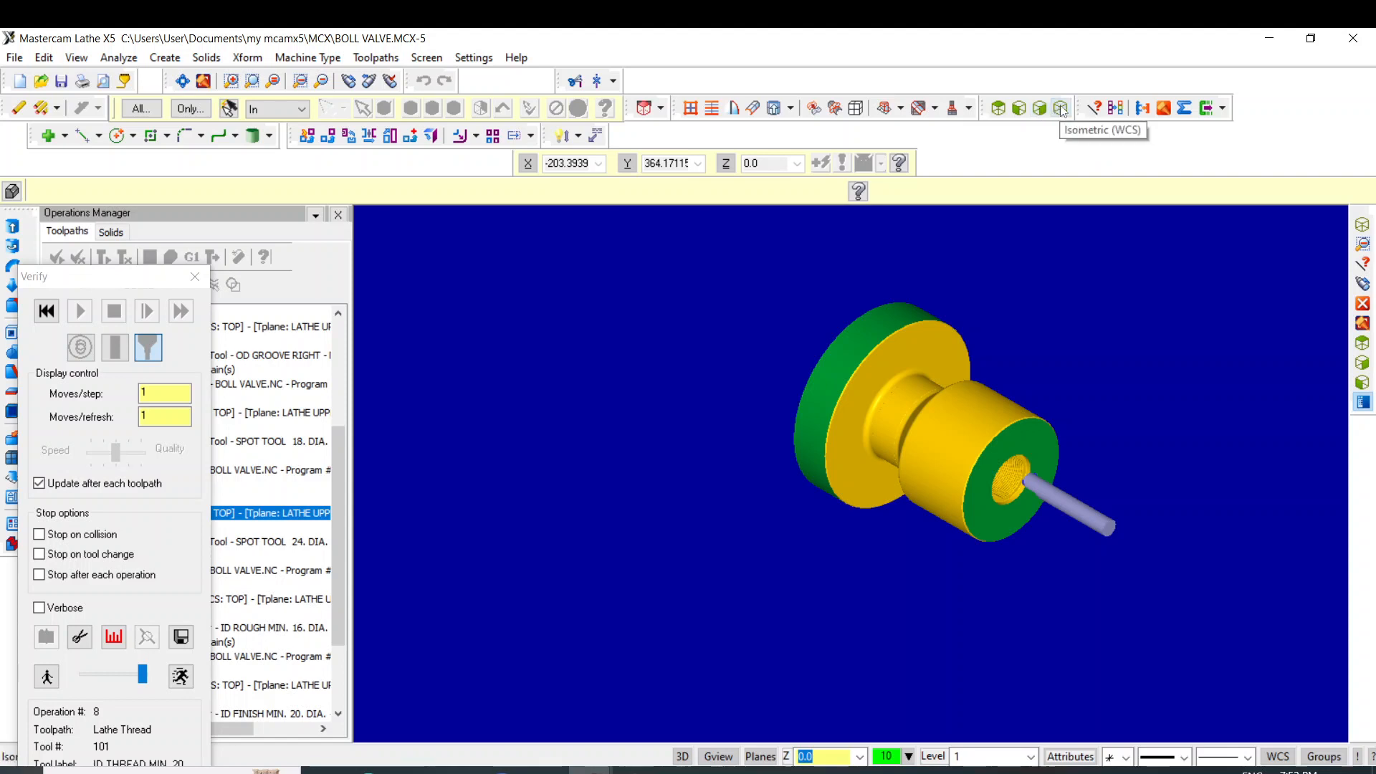
pyautogui.click(999, 108)
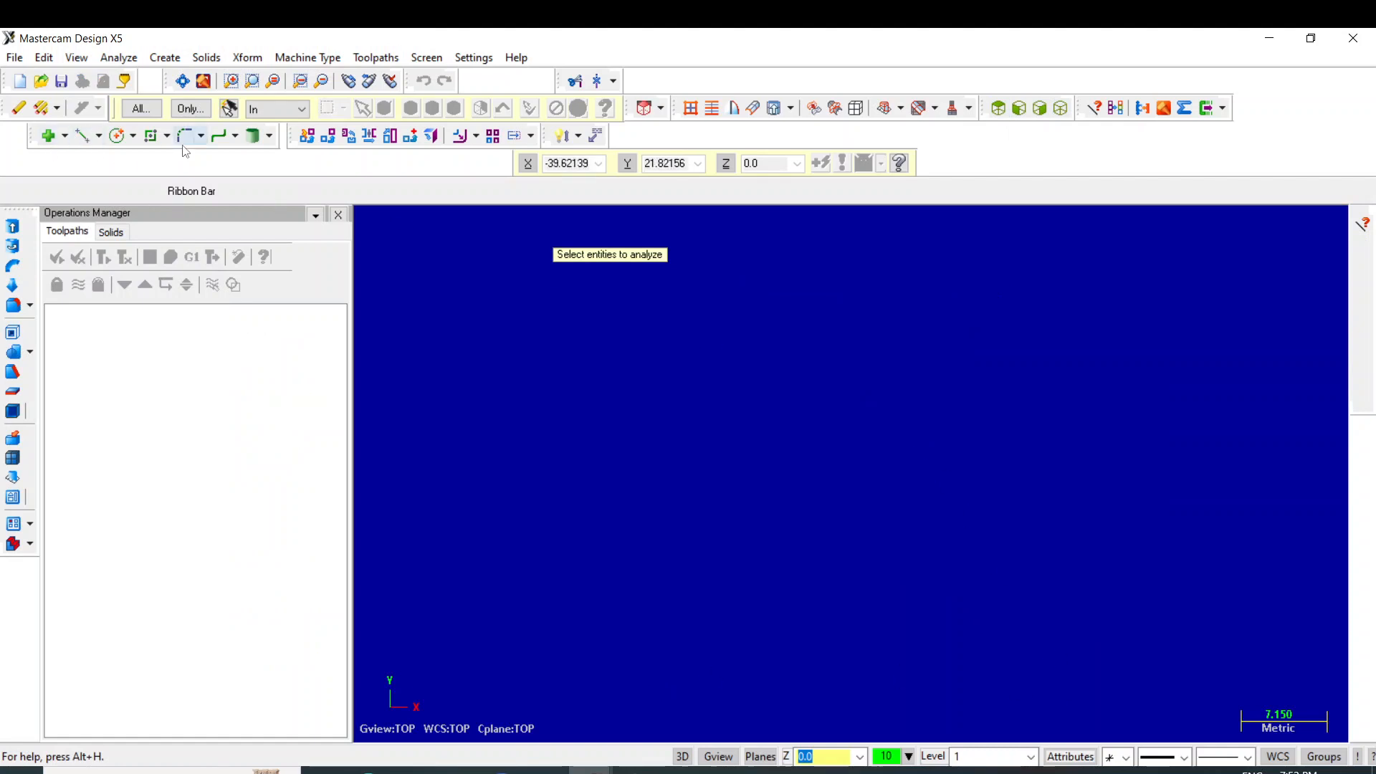
# Draw a rectangle from the origin up and to the left, about 33.5 mm wide and 16.7 mm high, and start the Offset command.
pyautogui.click(152, 136)
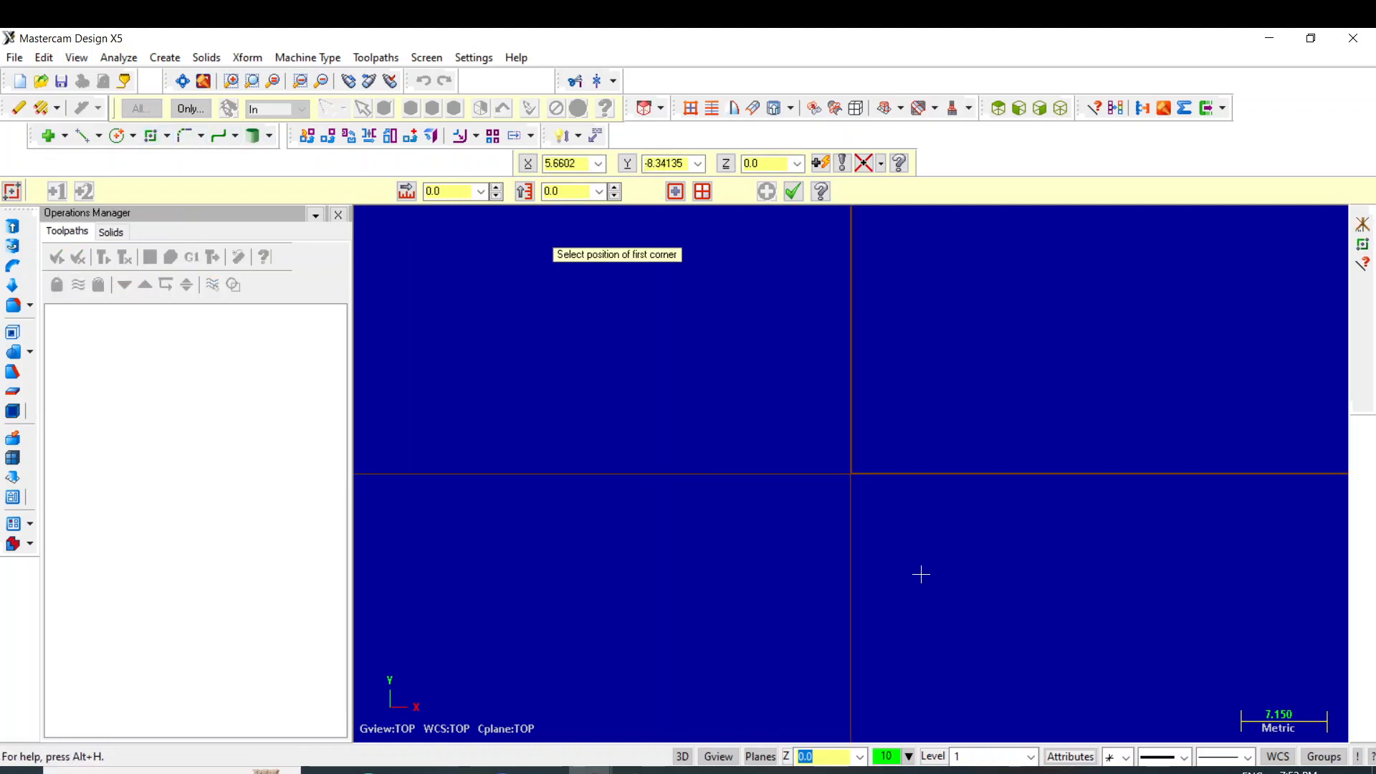
pyautogui.click(851, 473)
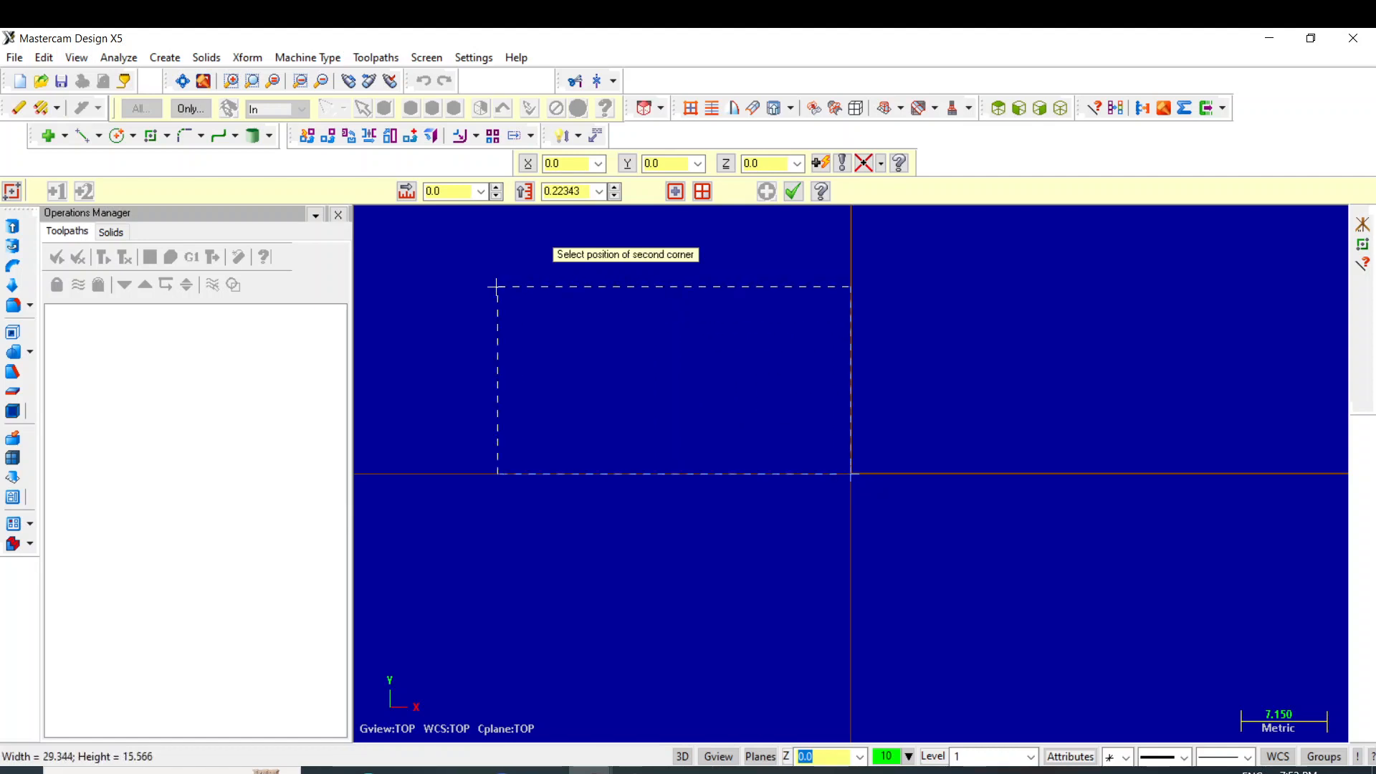
pyautogui.click(448, 273)
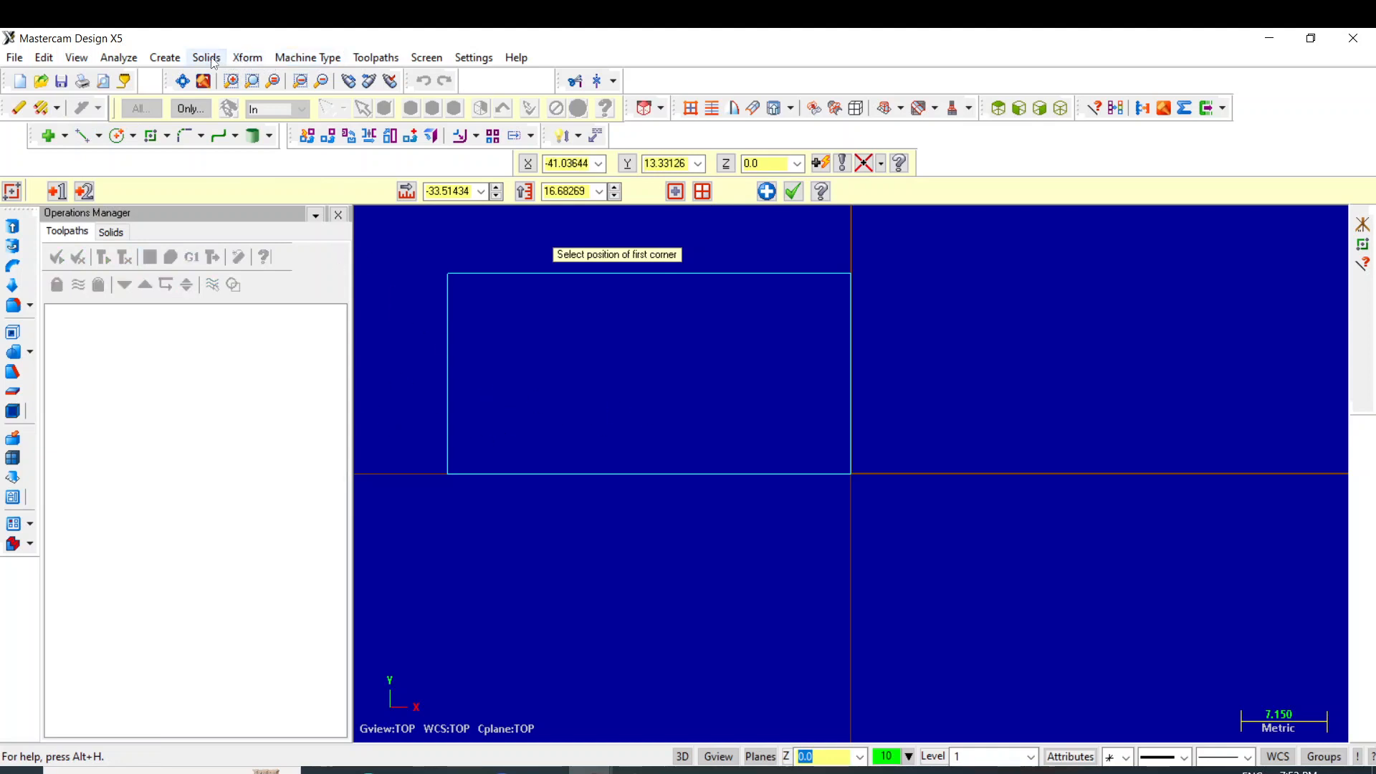
pyautogui.click(246, 59)
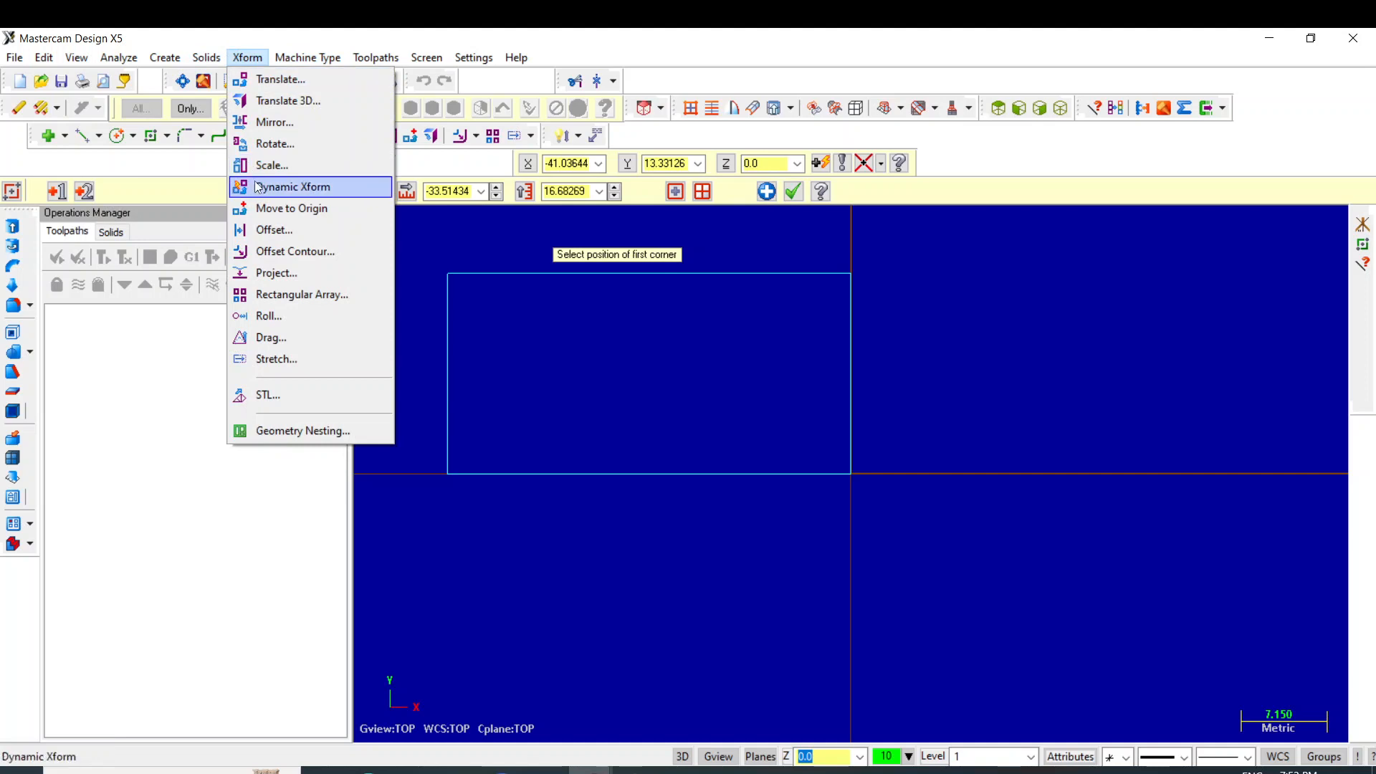
pyautogui.click(270, 230)
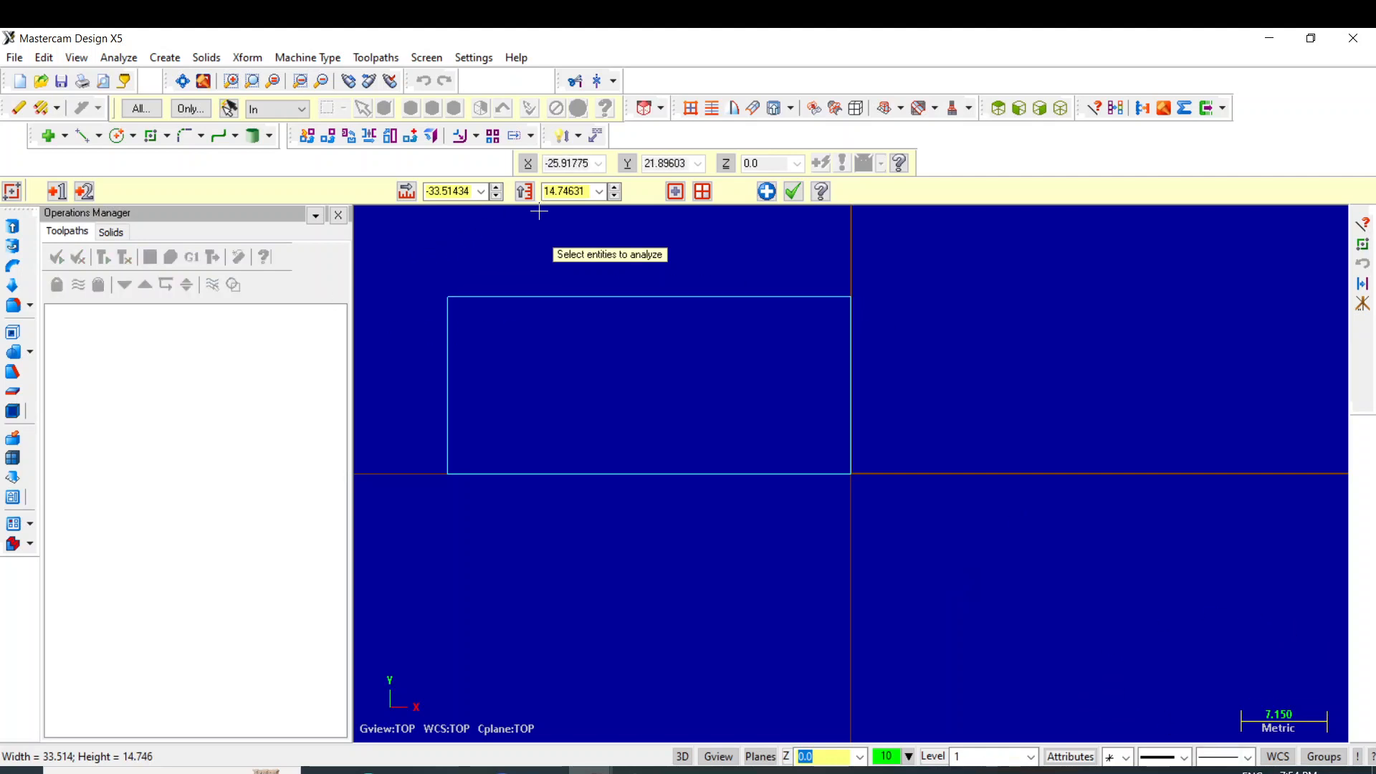
# Try to resize the rectangle by setting its height to 180/2 mm and its width to -174 mm.
pyautogui.doubleClick(571, 191)
pyautogui.write('180/2')
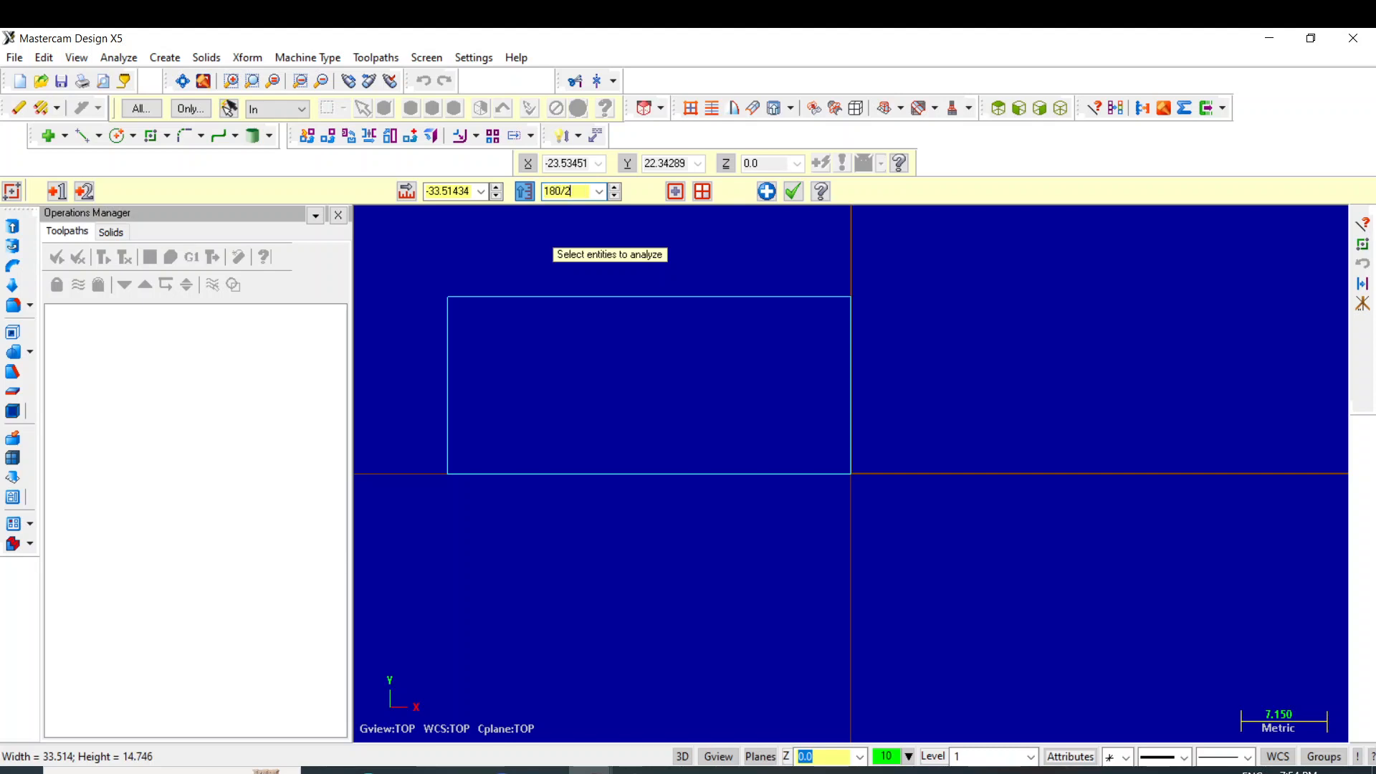
pyautogui.press('Return')
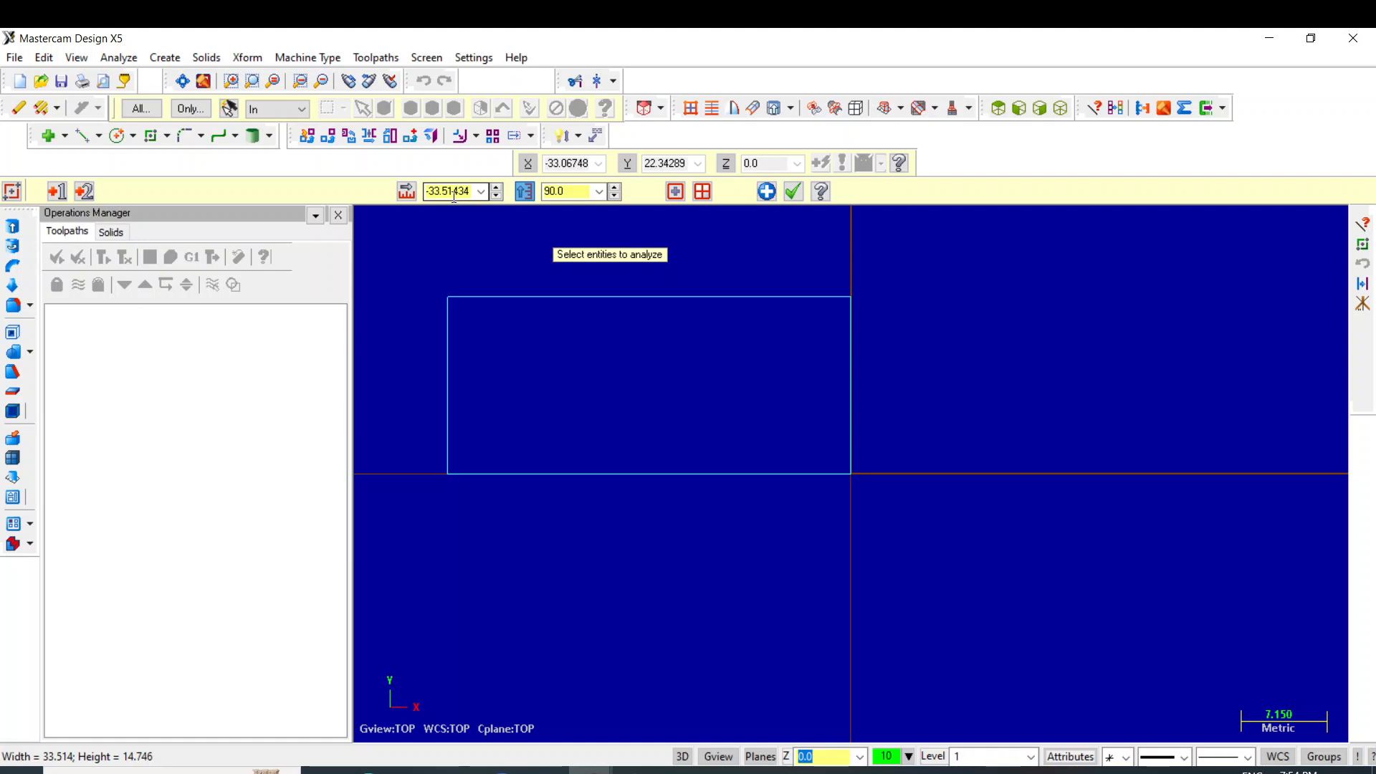
pyautogui.press('1')
pyautogui.click(473, 195)
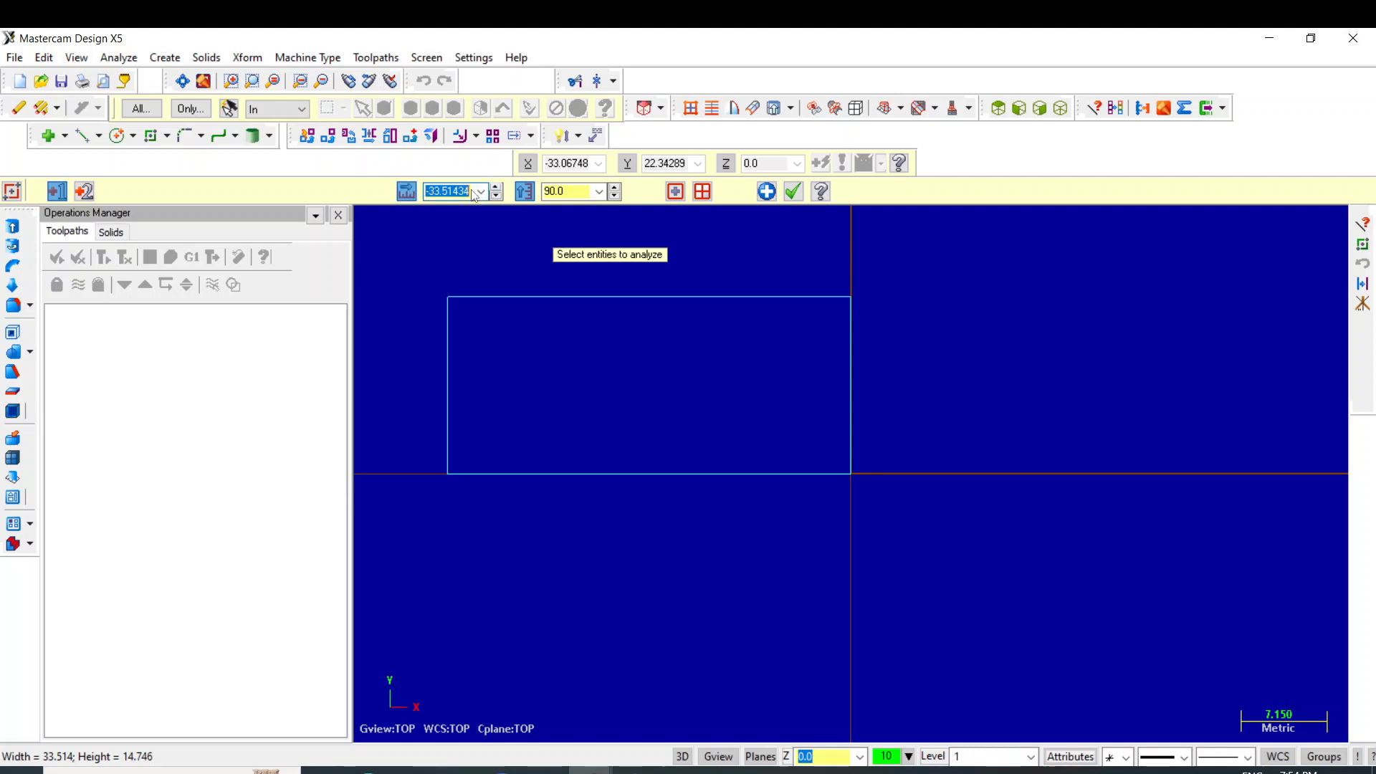
pyautogui.write('-174')
pyautogui.press('Return')
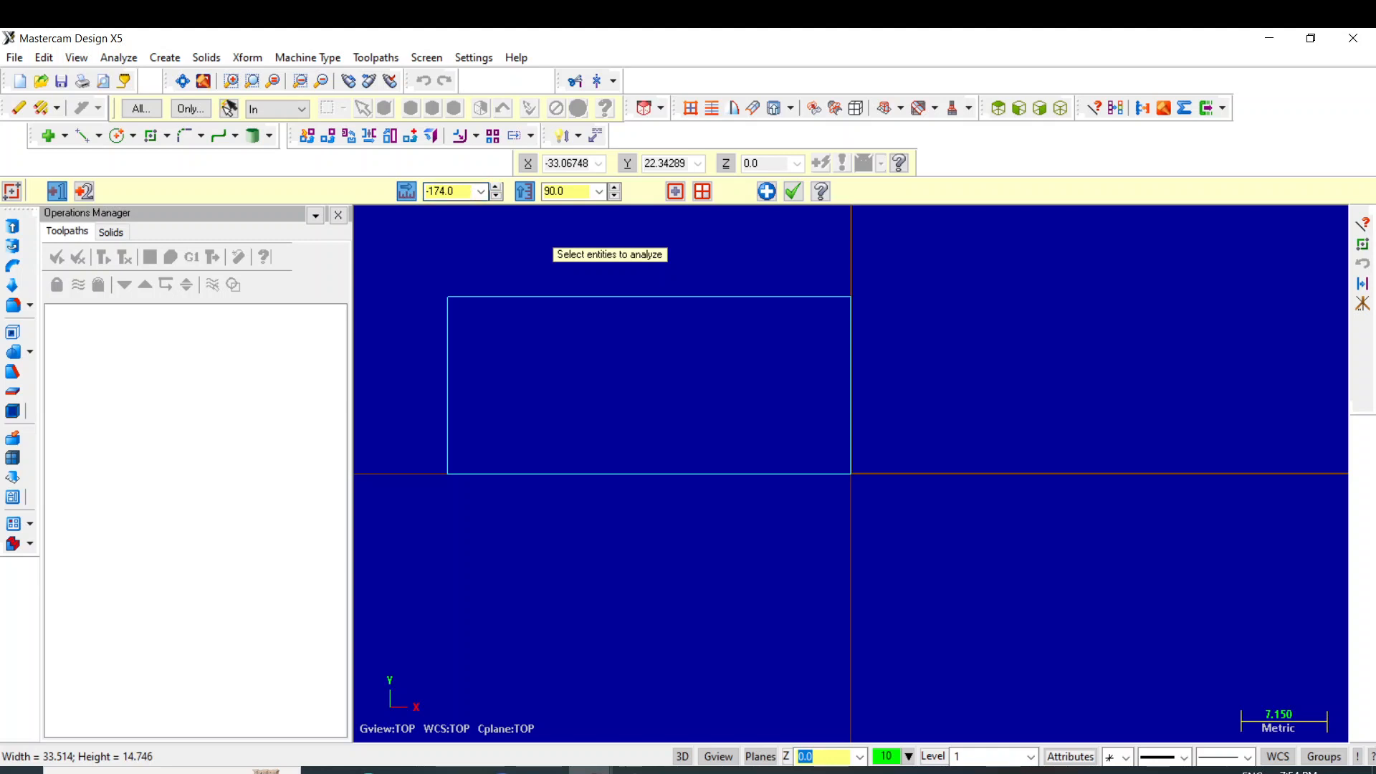
pyautogui.click(563, 384)
pyautogui.press('Right')
pyautogui.press('Right')
pyautogui.press('Right')
pyautogui.press('Down')
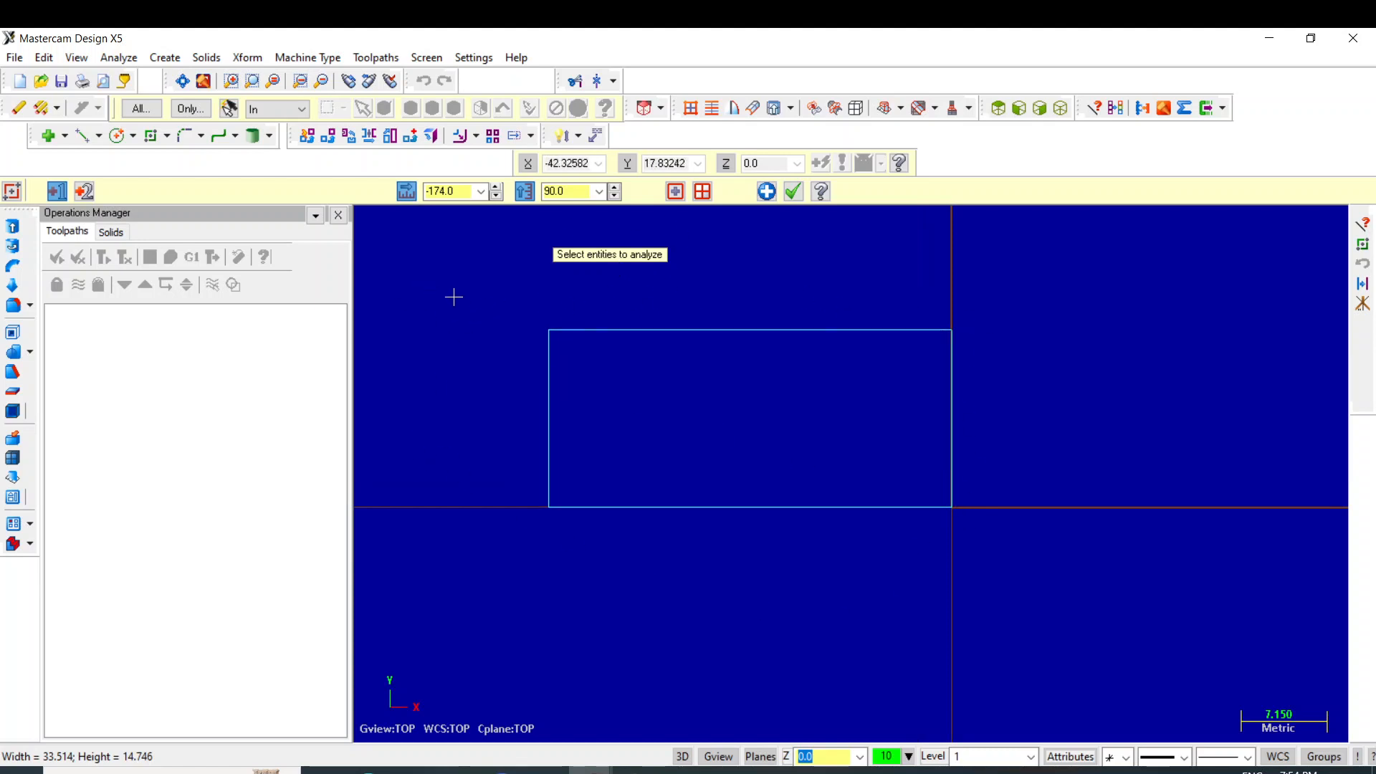
# Try to offset a copy of the rectangle's lower edge upward by 120/2 mm.
pyautogui.click(250, 57)
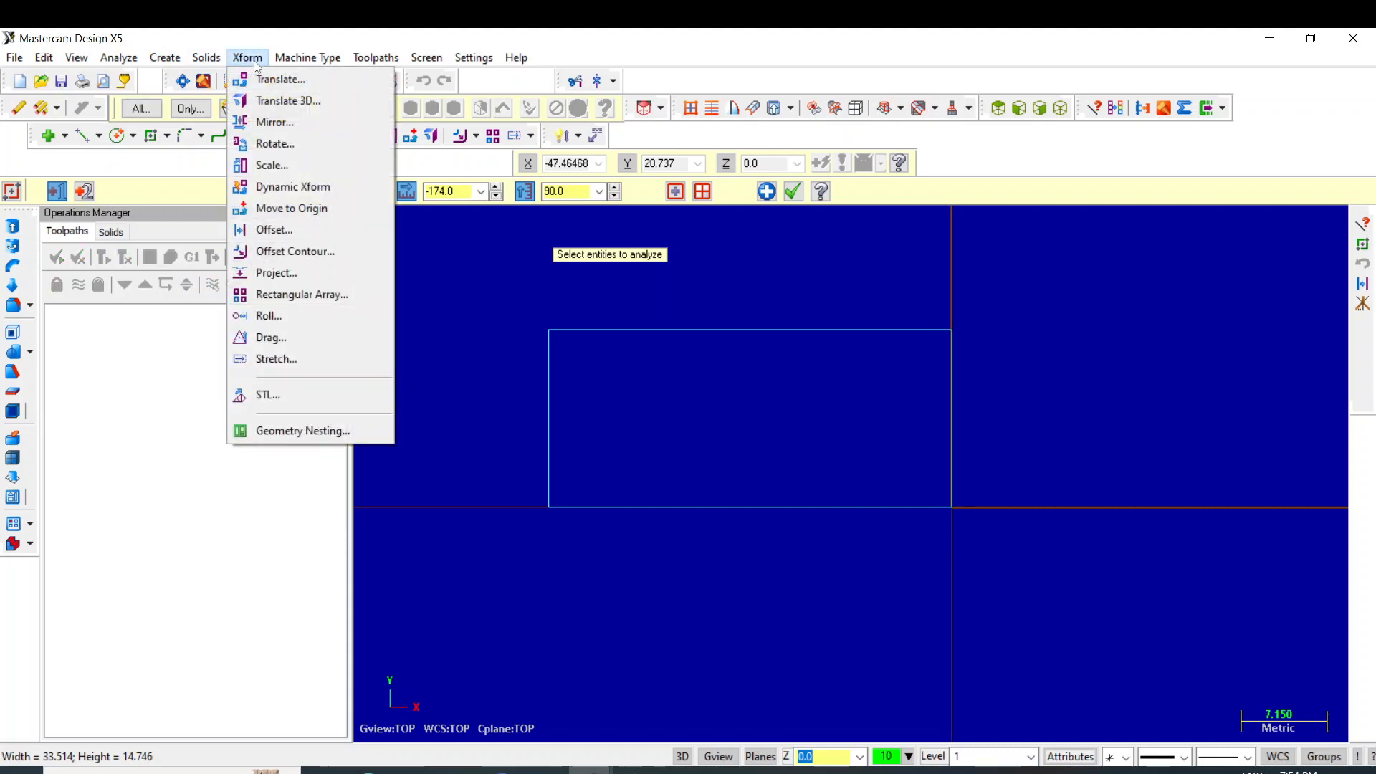
pyautogui.click(275, 230)
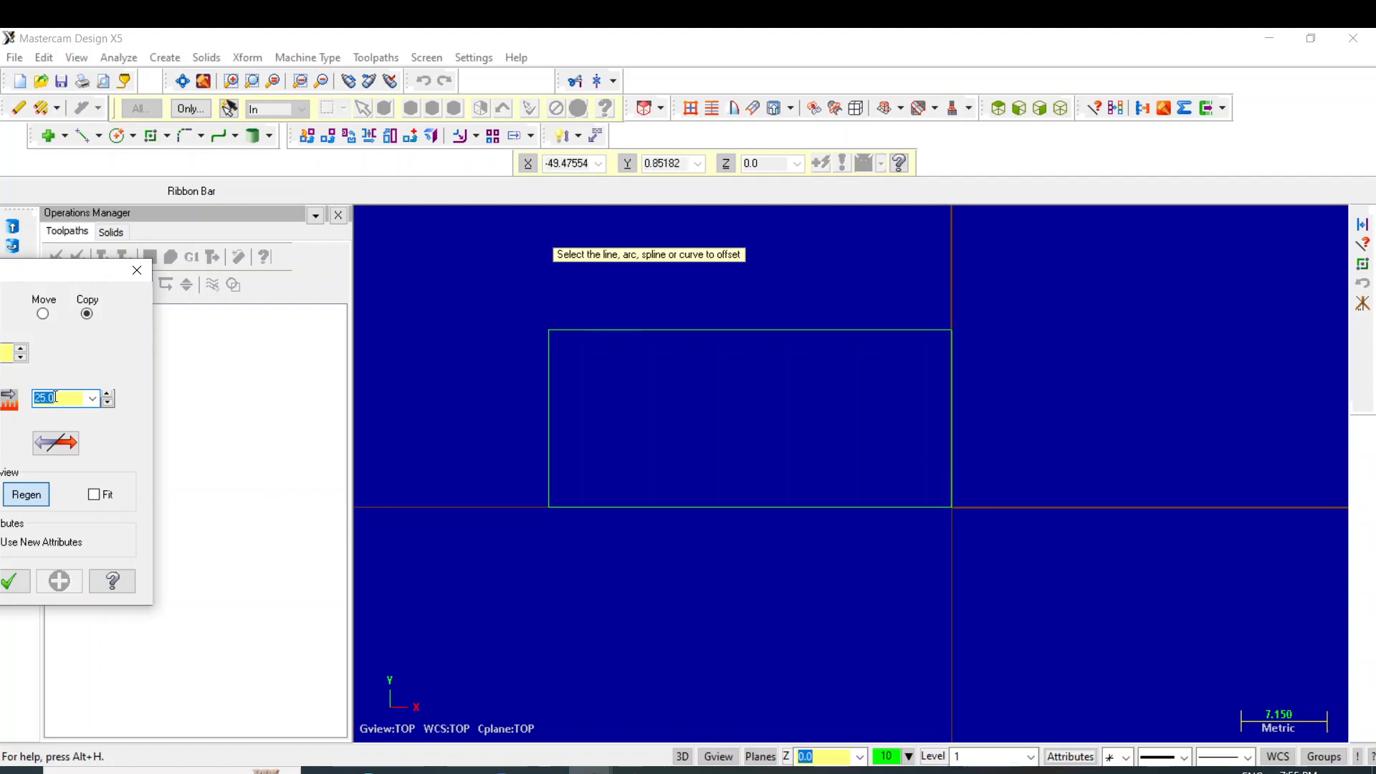
pyautogui.write('120/2')
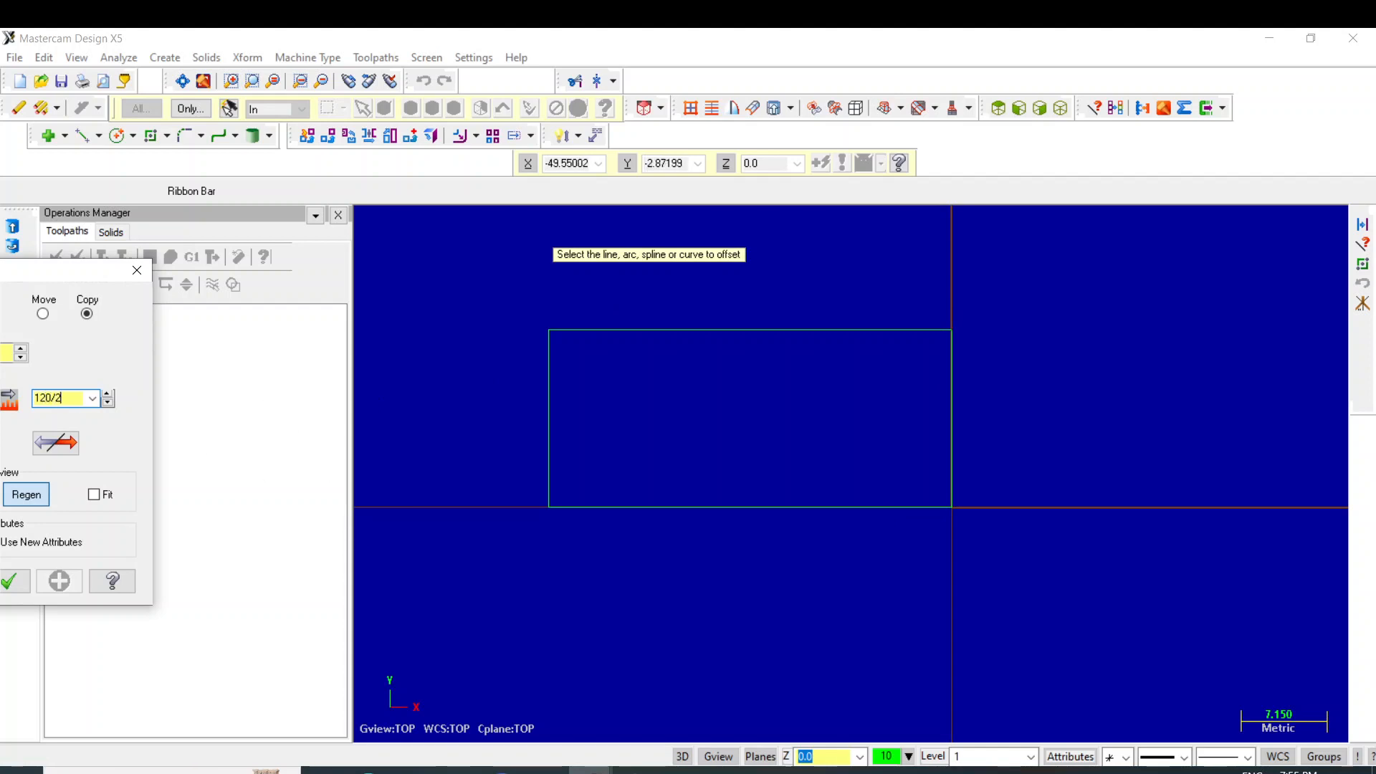
pyautogui.click(652, 515)
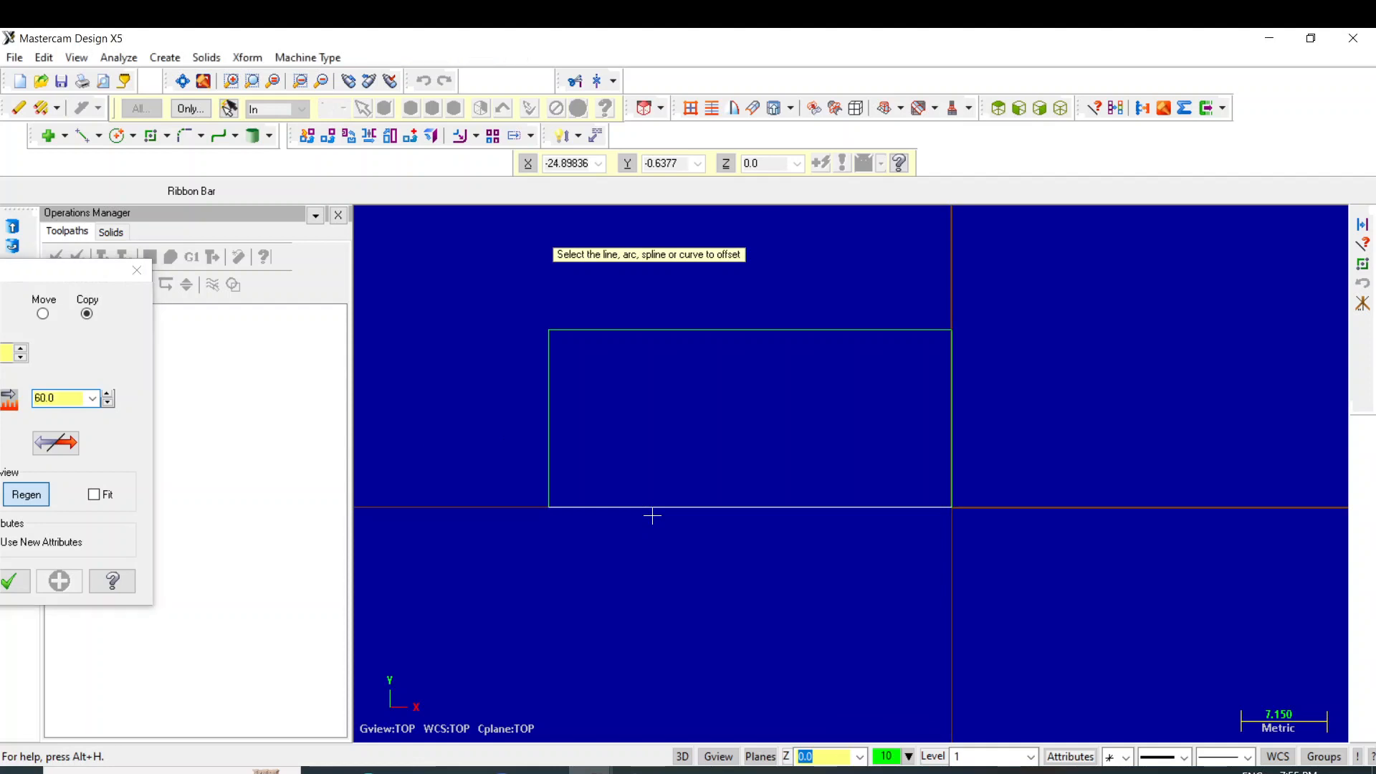
pyautogui.click(689, 431)
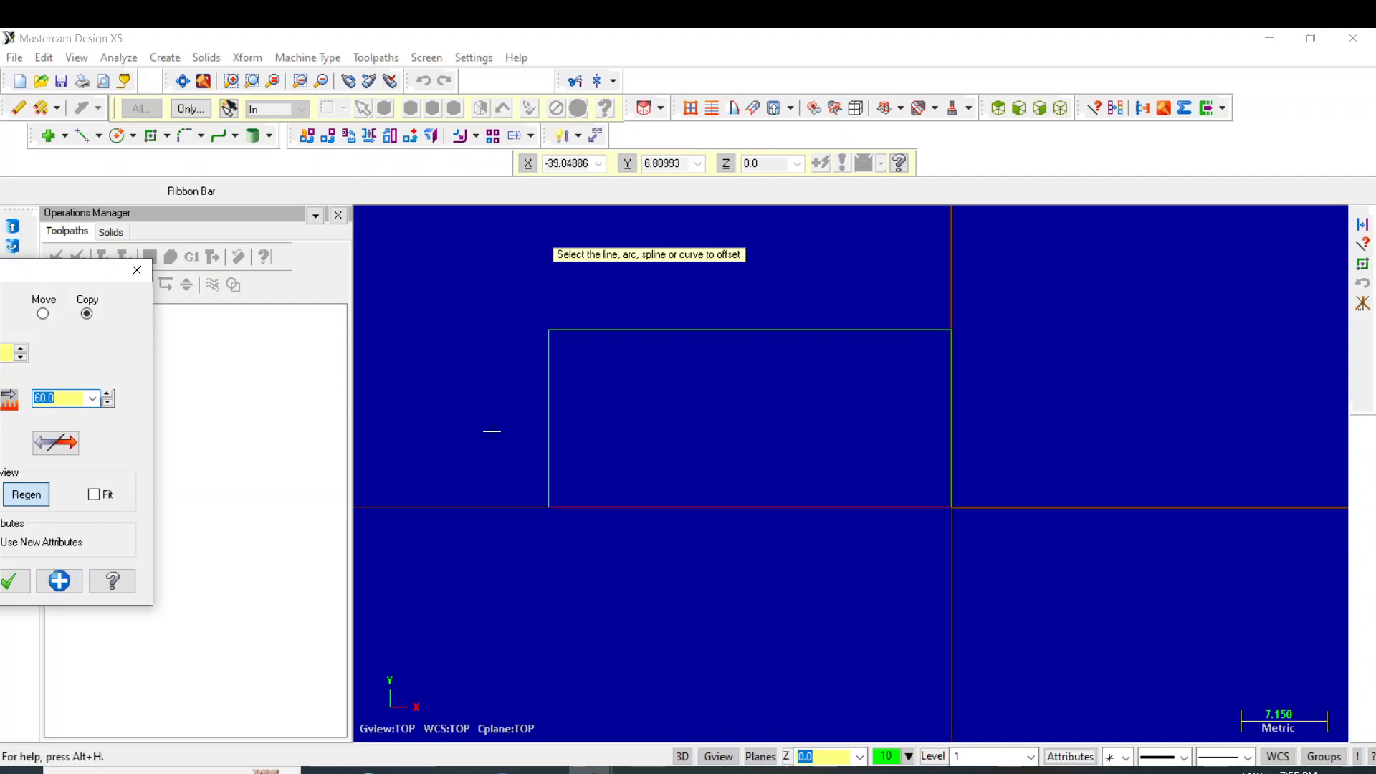
pyautogui.click(60, 581)
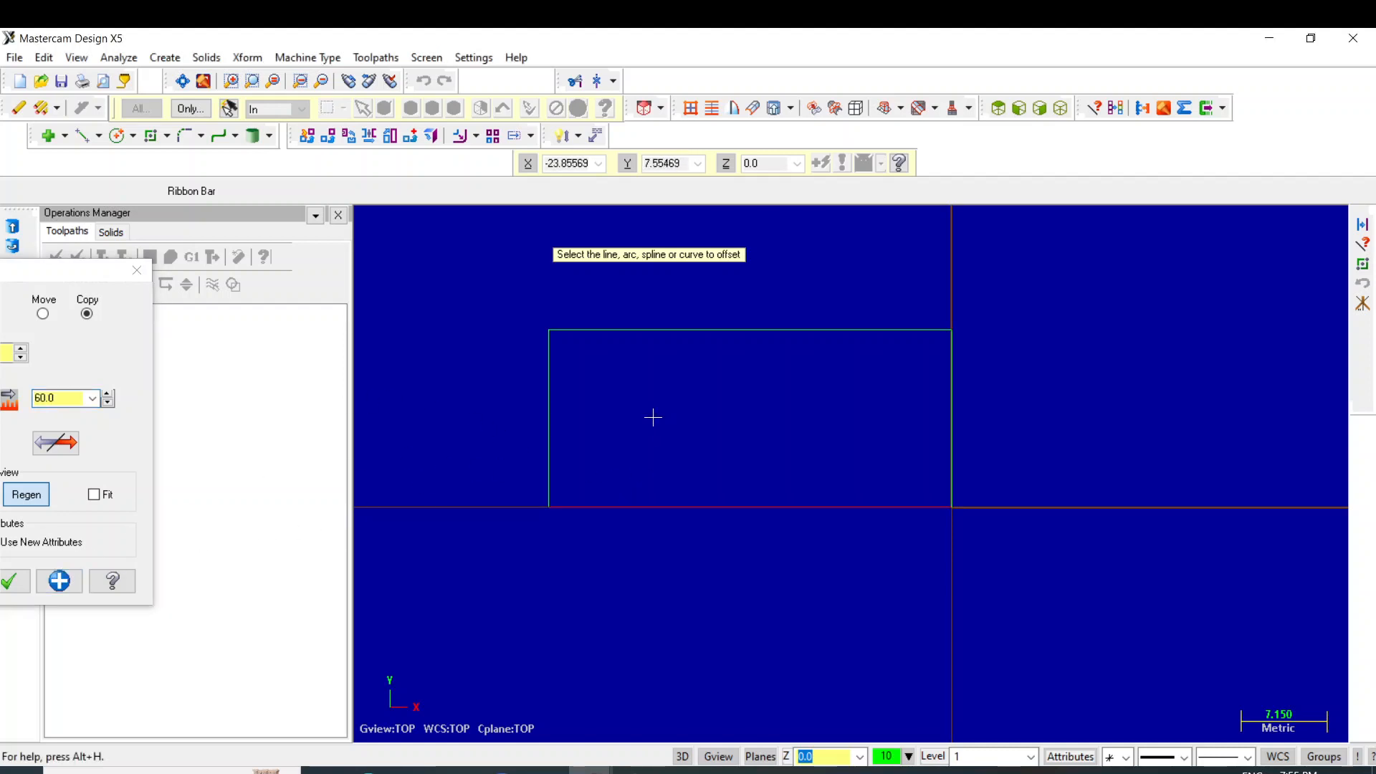
pyautogui.click(69, 584)
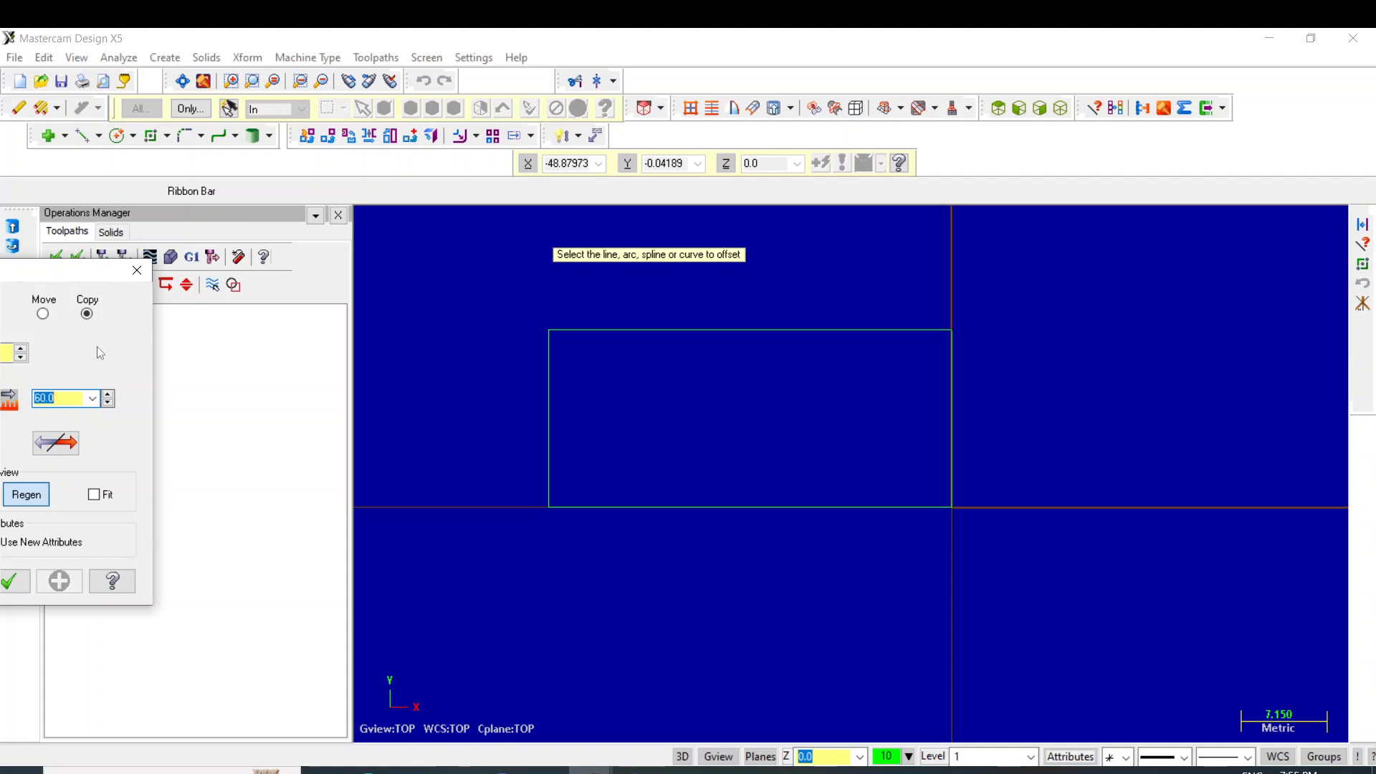
pyautogui.click(136, 269)
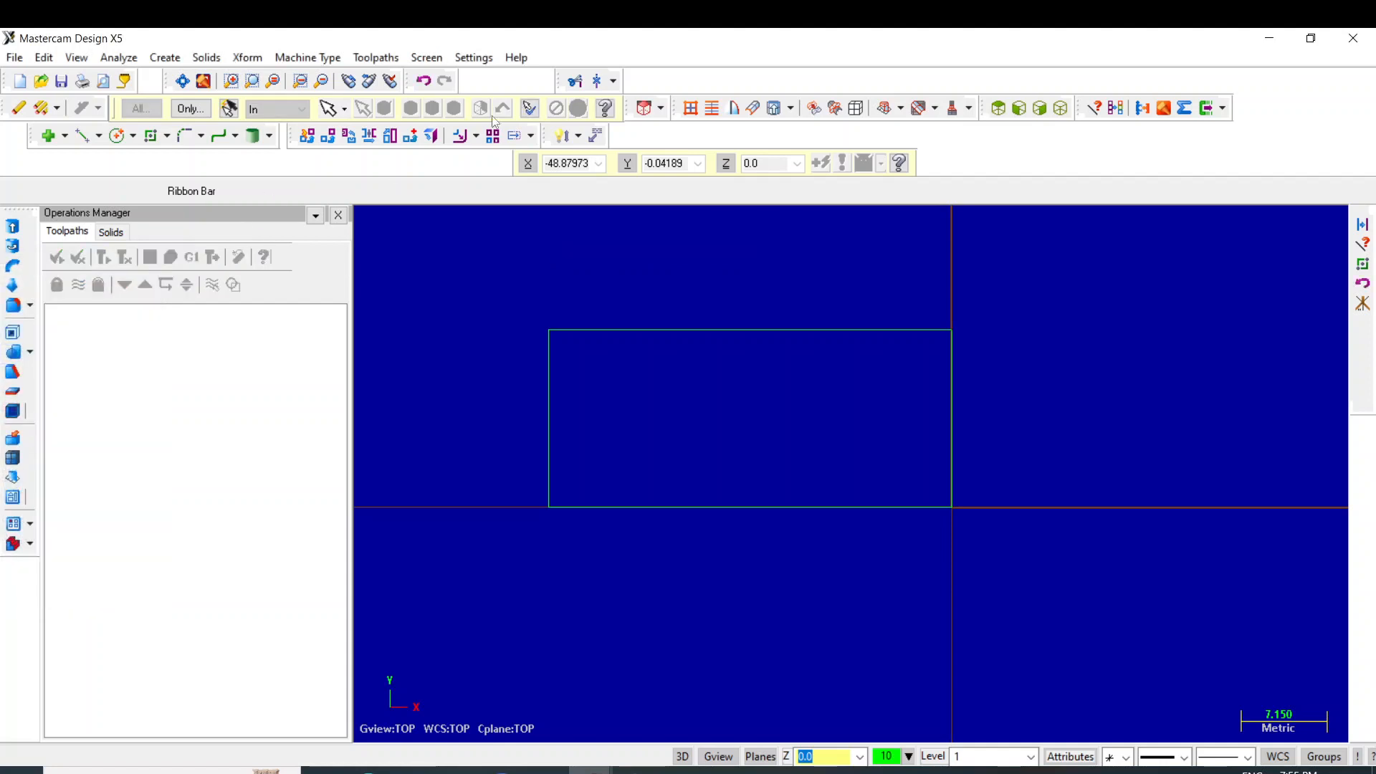
# Check the height of the rectangle's right edge with a smart dimension without placing it.
pyautogui.click(562, 134)
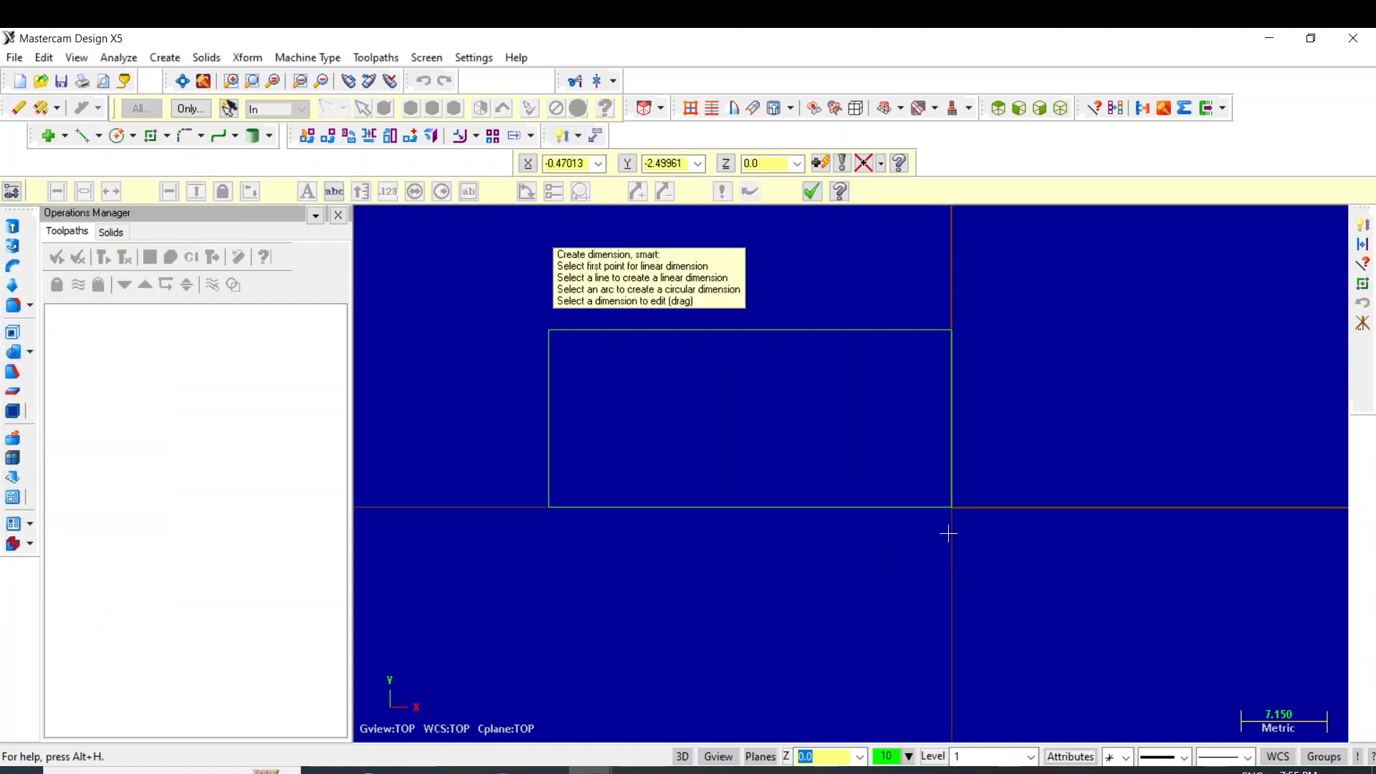
pyautogui.click(952, 507)
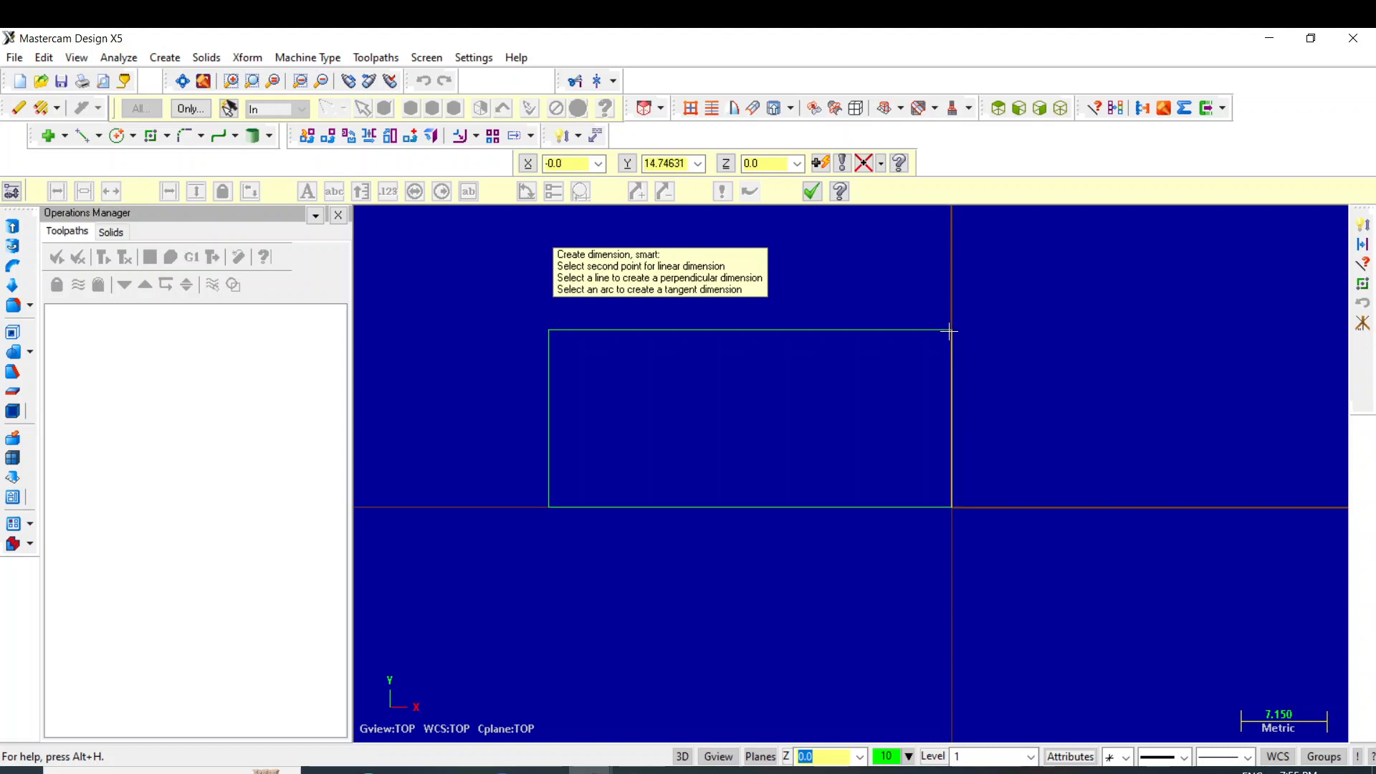
pyautogui.click(950, 331)
pyautogui.scroll(-1, 1086, 349)
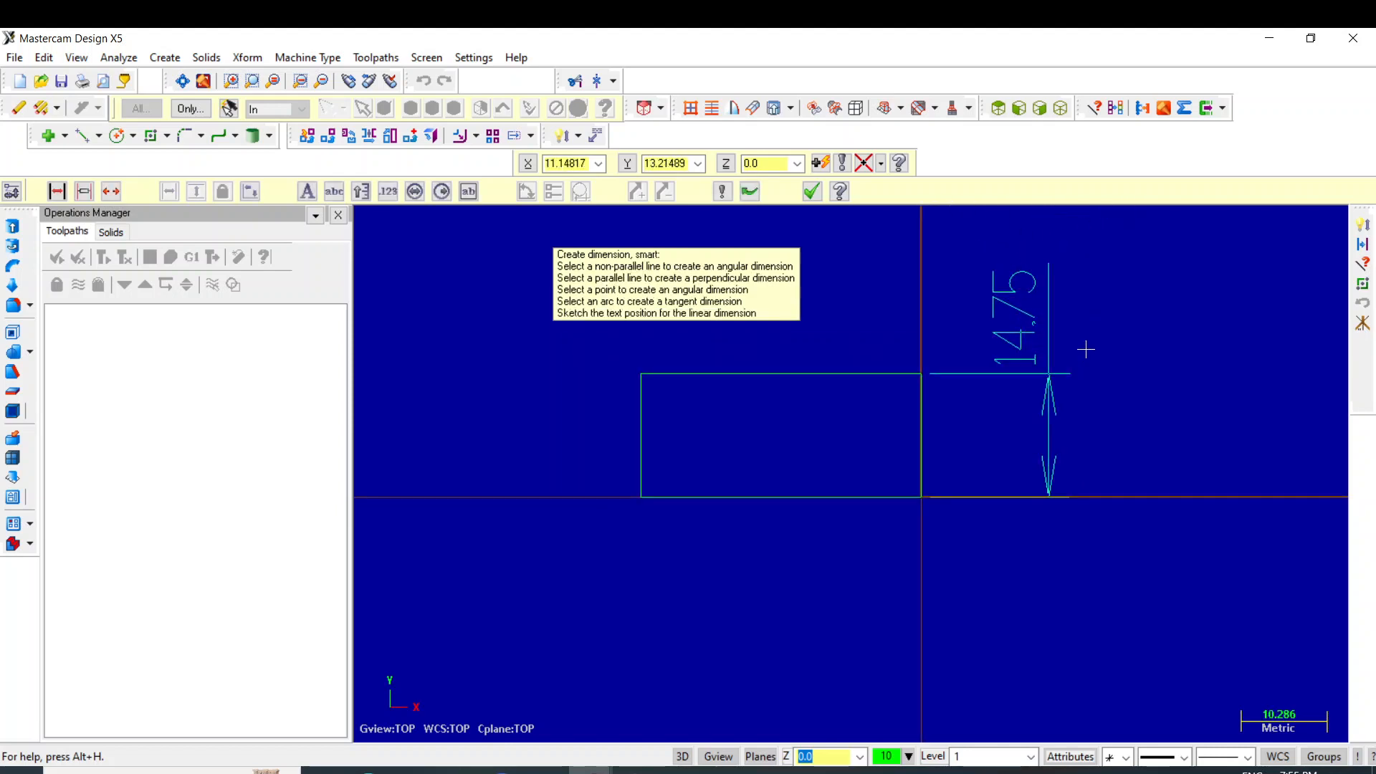
pyautogui.scroll(1, 1085, 349)
pyautogui.press('Escape')
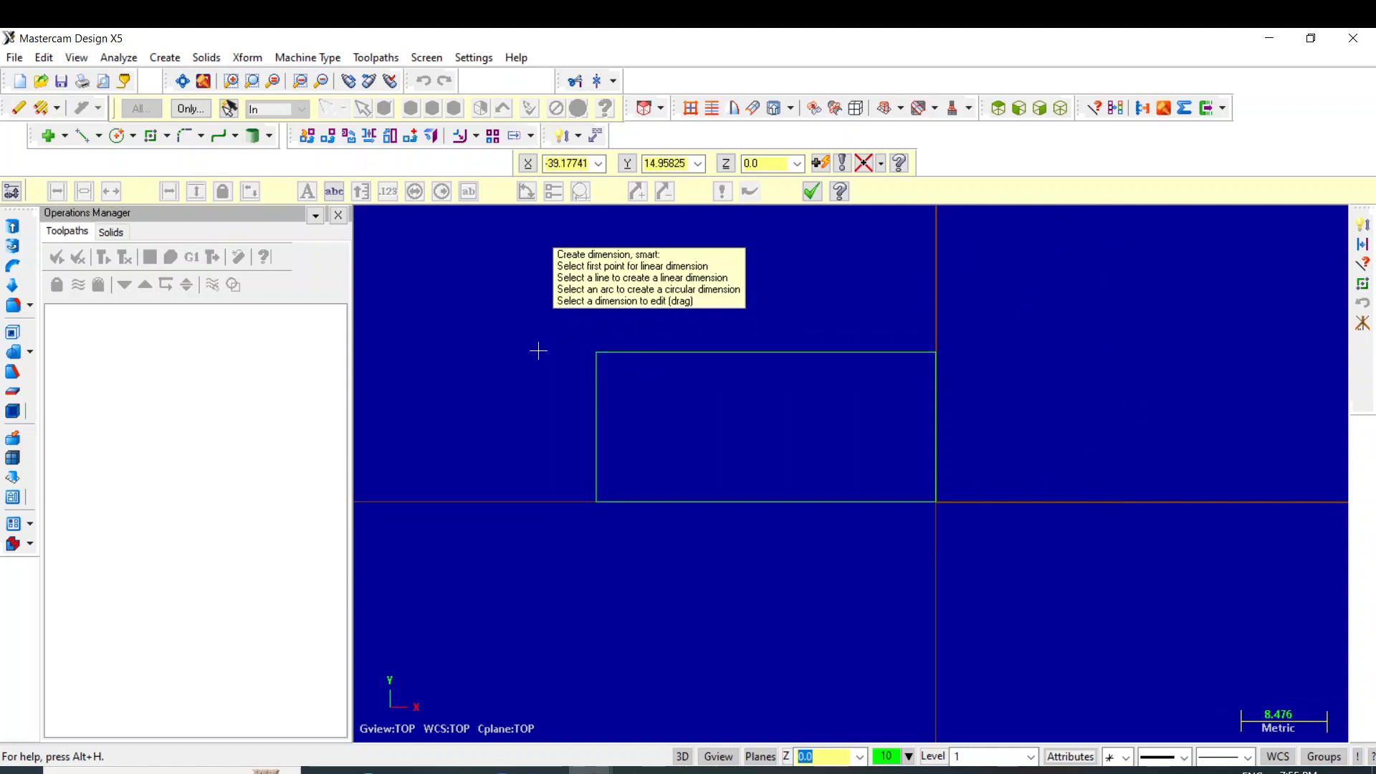
pyautogui.click(533, 321)
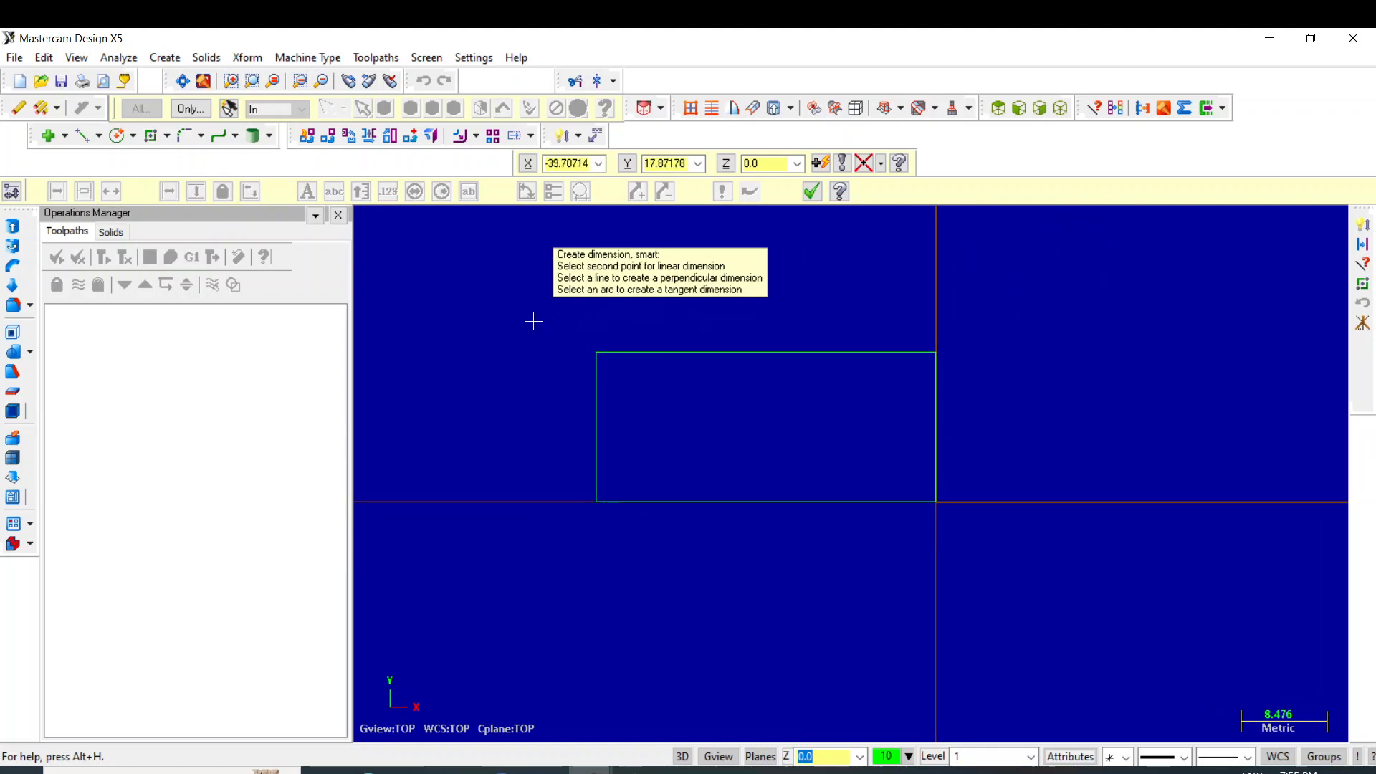
pyautogui.press('Escape')
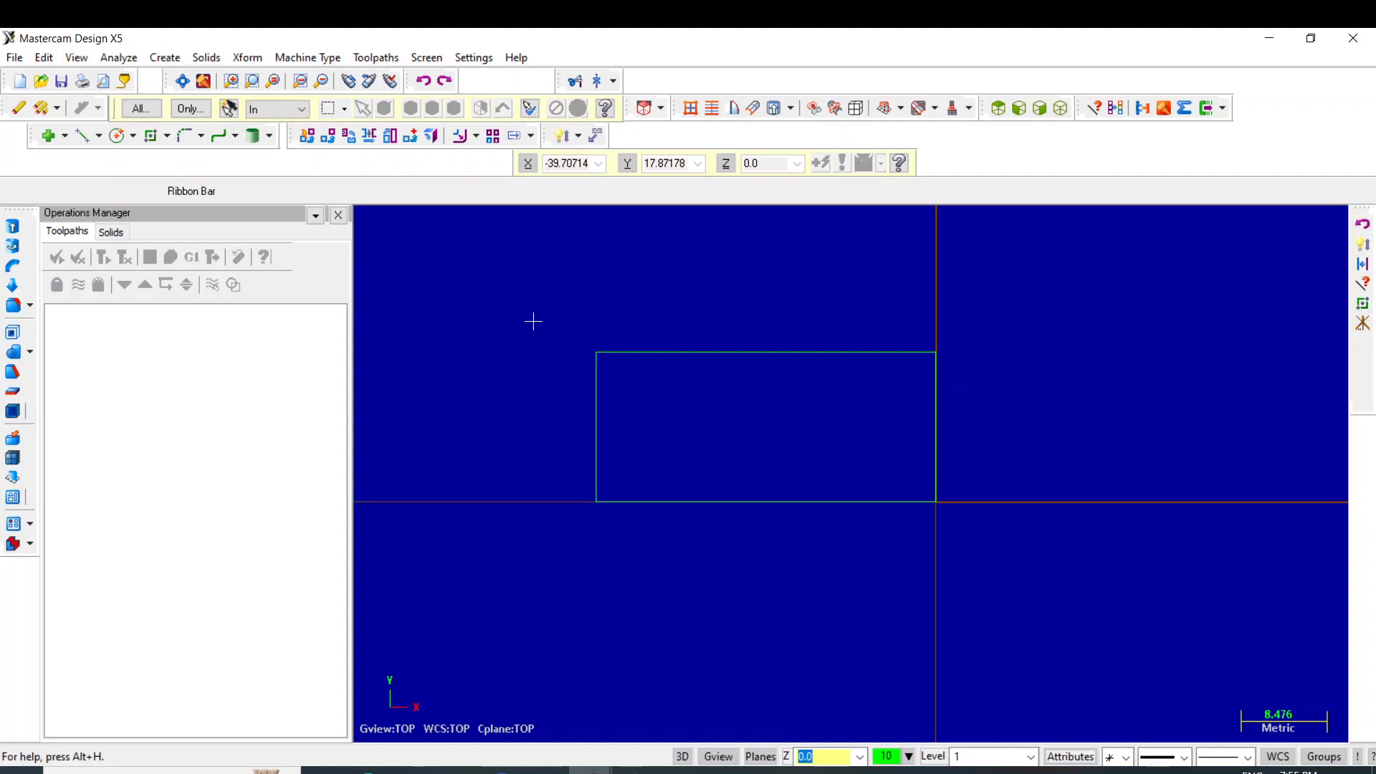
# Undo the rectangle and close the Operations Manager to enlarge the drawing area.
pyautogui.hotkey('ctrl', 'u')
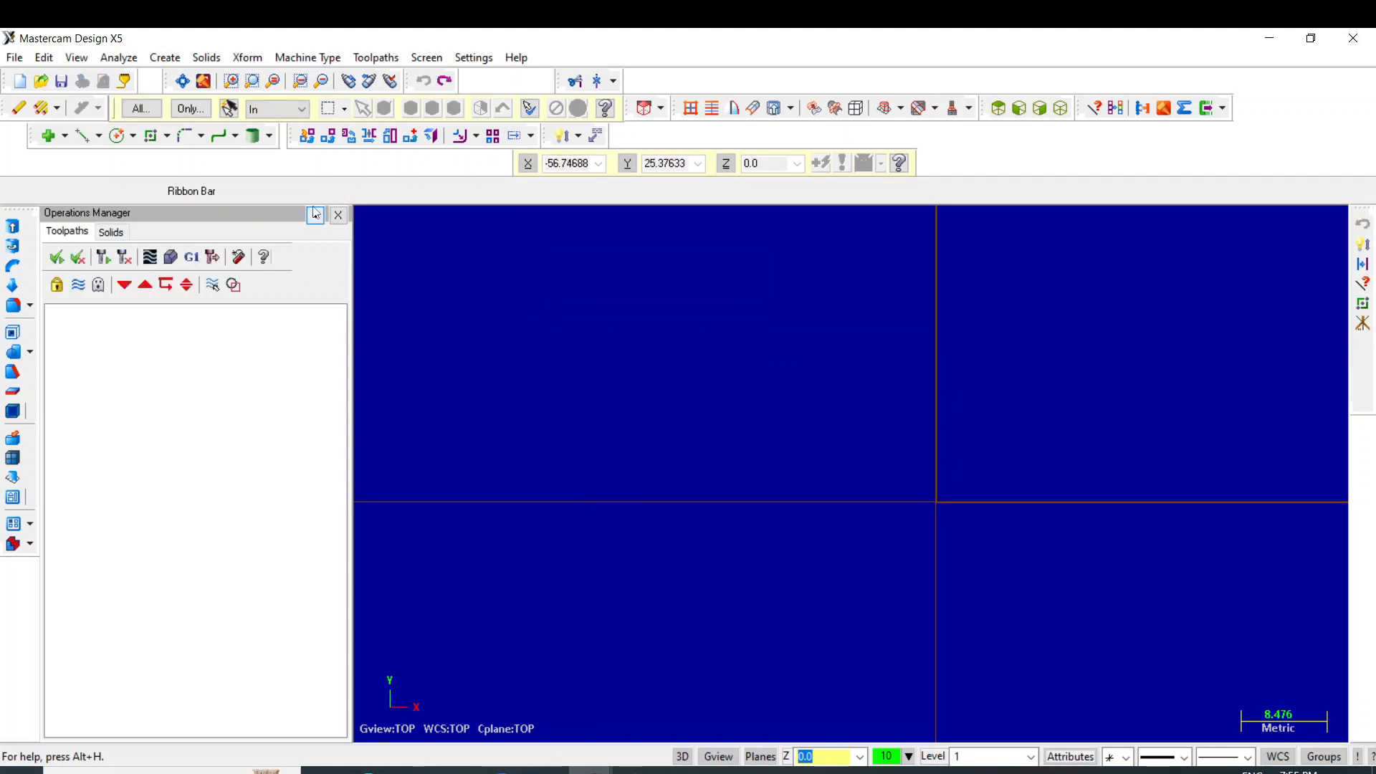
pyautogui.click(340, 214)
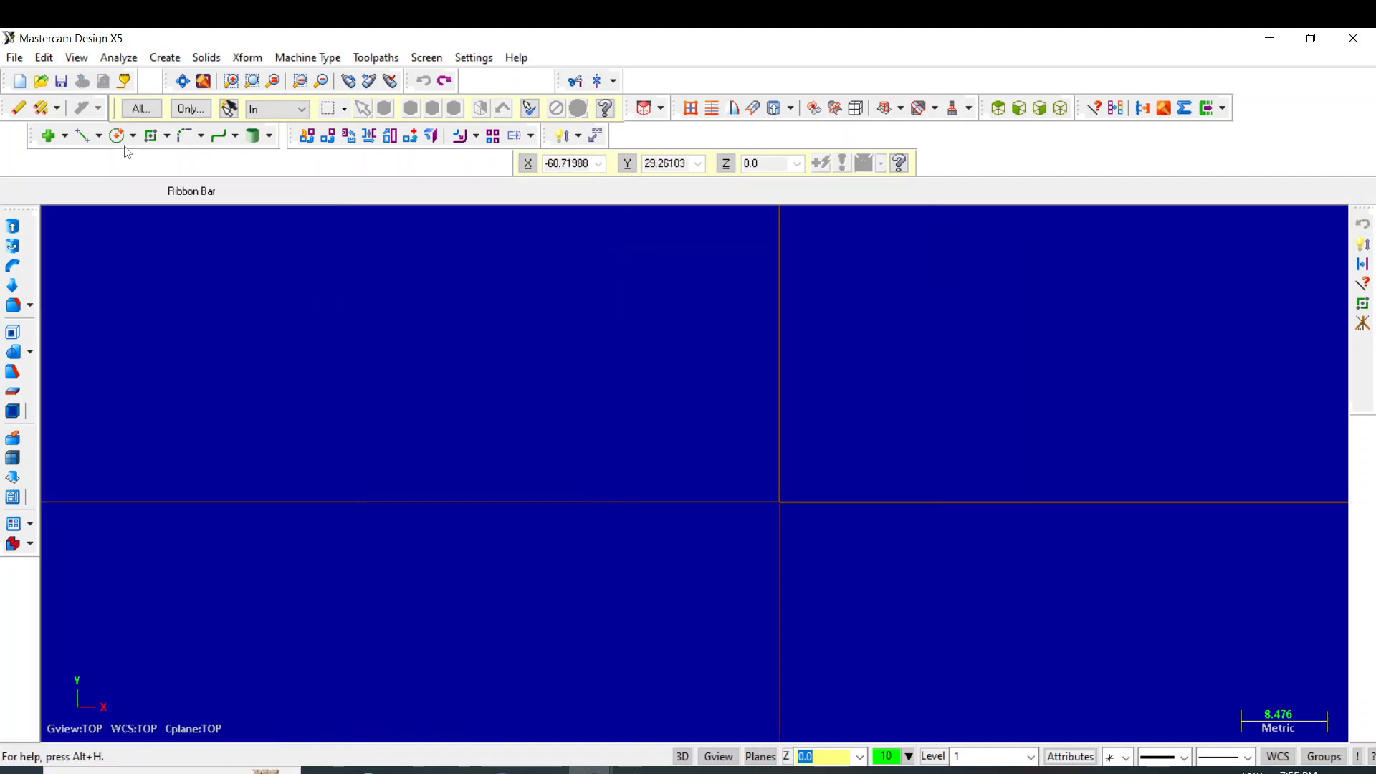
# Draw a rectangle from the origin with a height of 180/2 mm and a width of -174 mm.
pyautogui.click(155, 136)
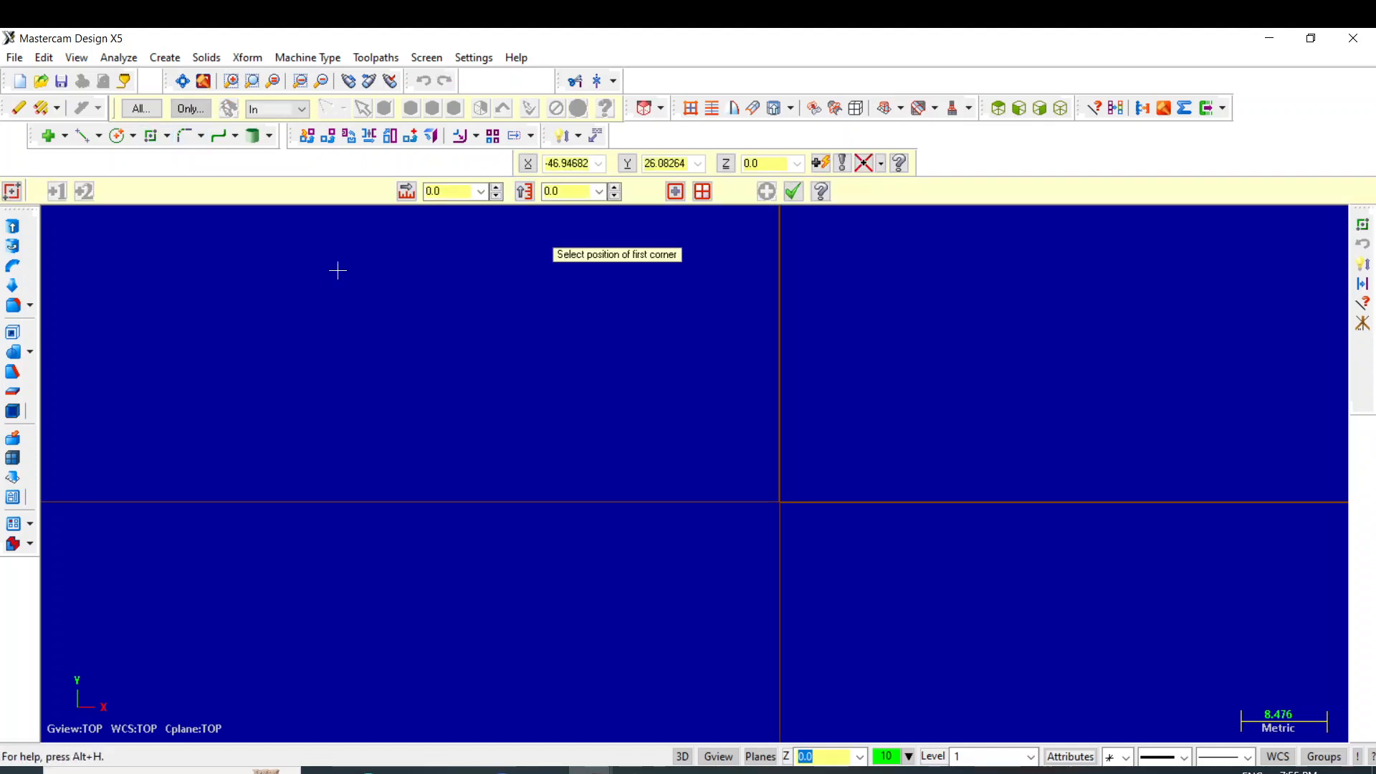
pyautogui.click(322, 313)
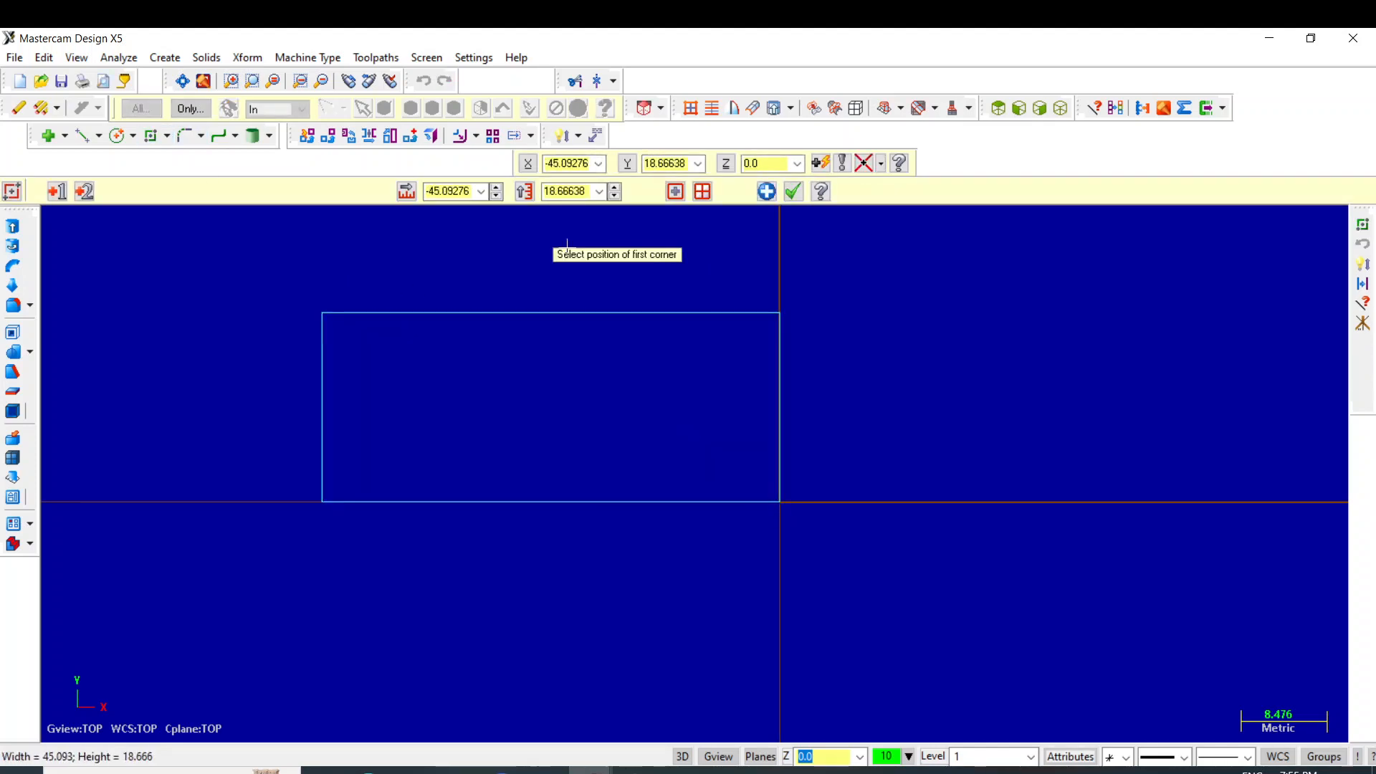
pyautogui.click(569, 197)
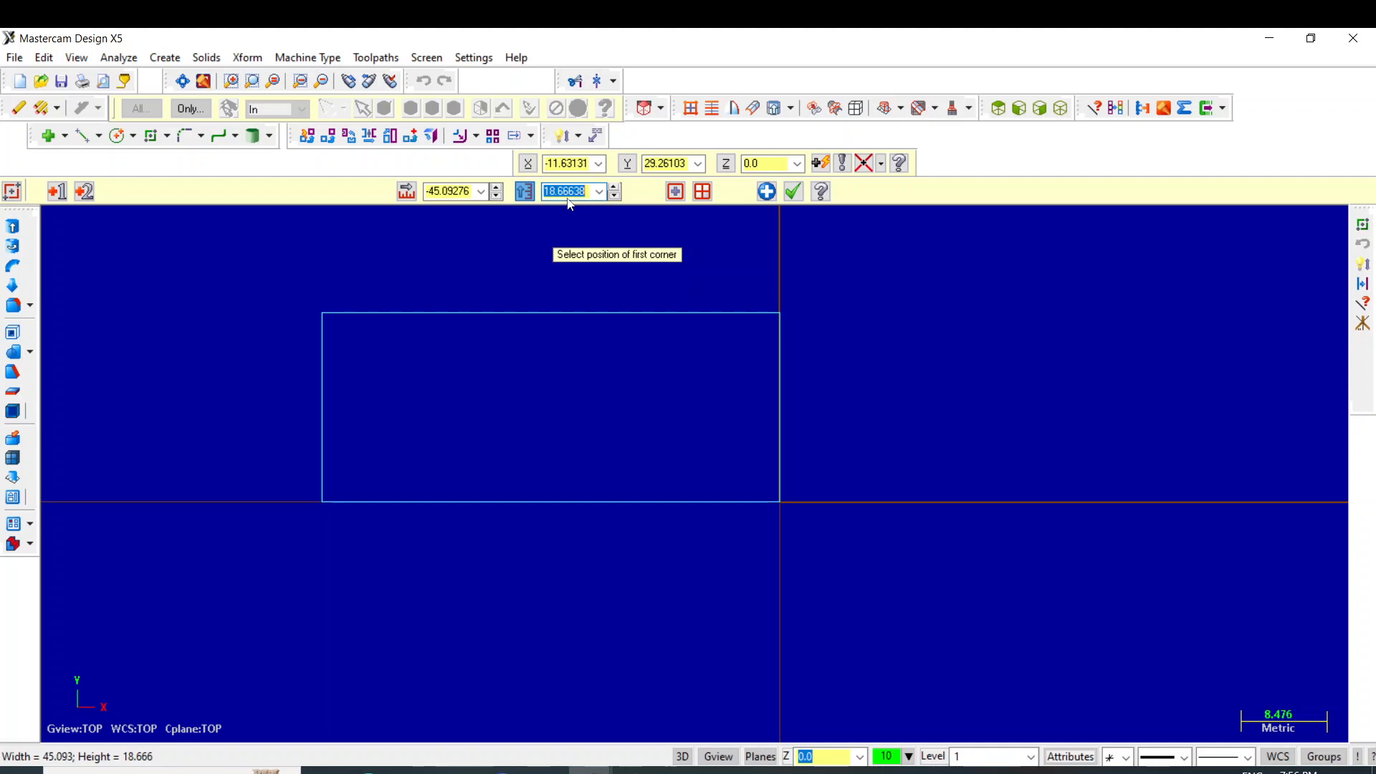
pyautogui.write('180/2')
pyautogui.press('Return')
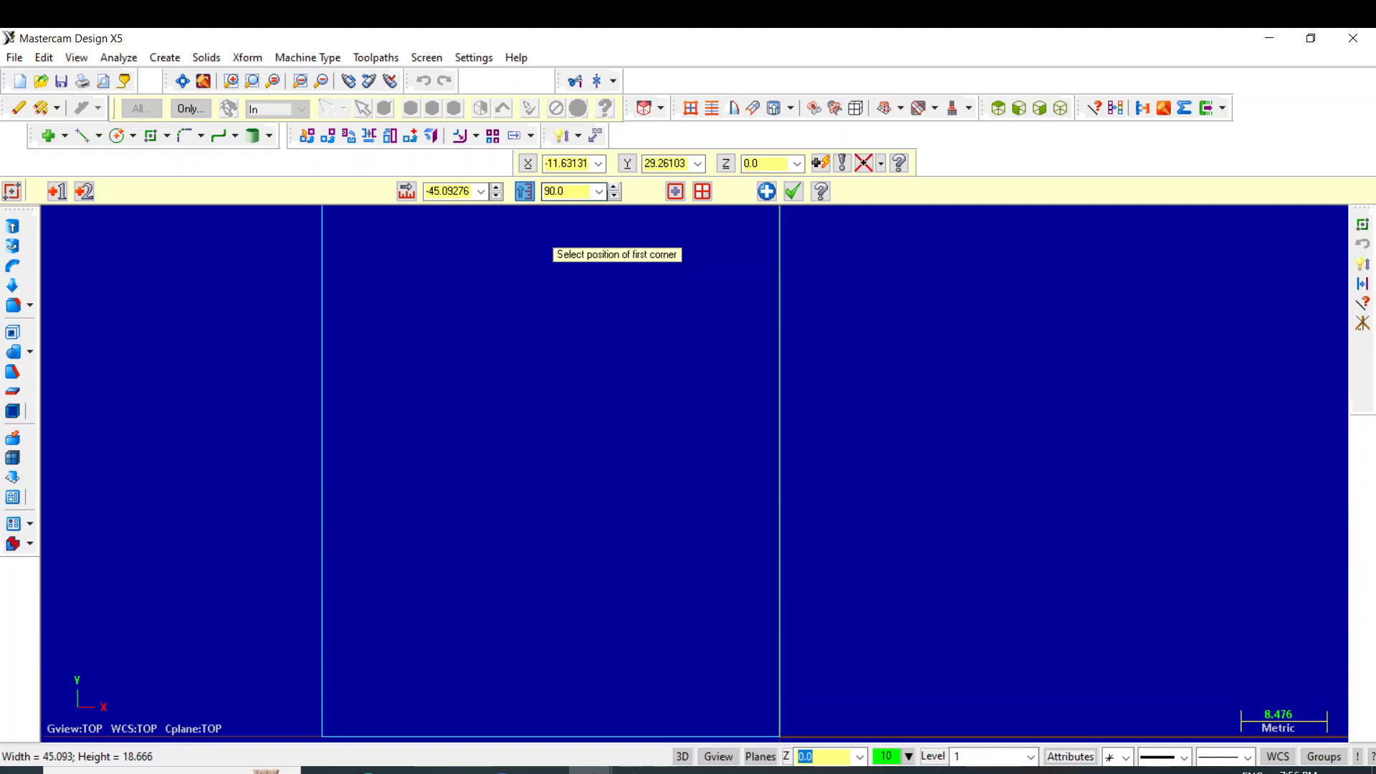
pyautogui.scroll(-4, 725, 386)
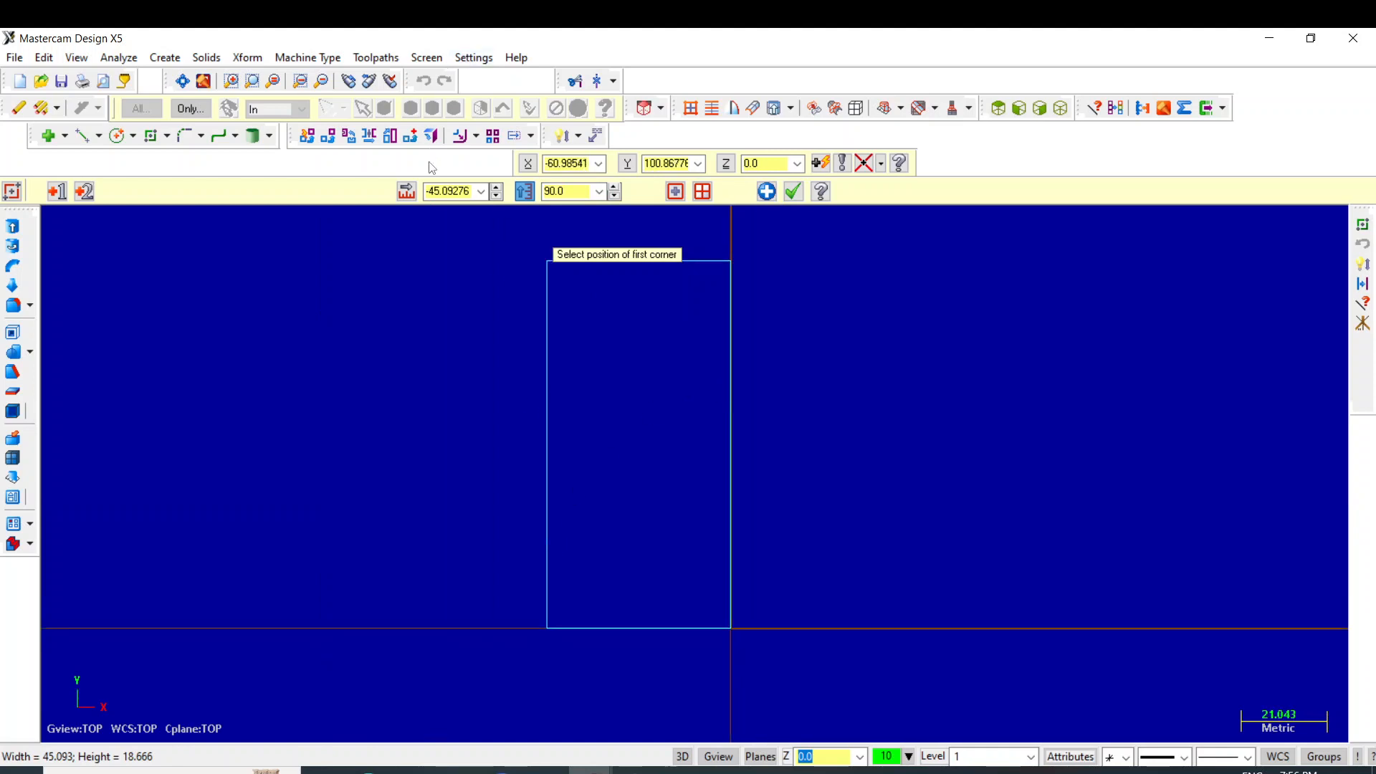
pyautogui.doubleClick(449, 192)
pyautogui.write('-174')
pyautogui.press('Return')
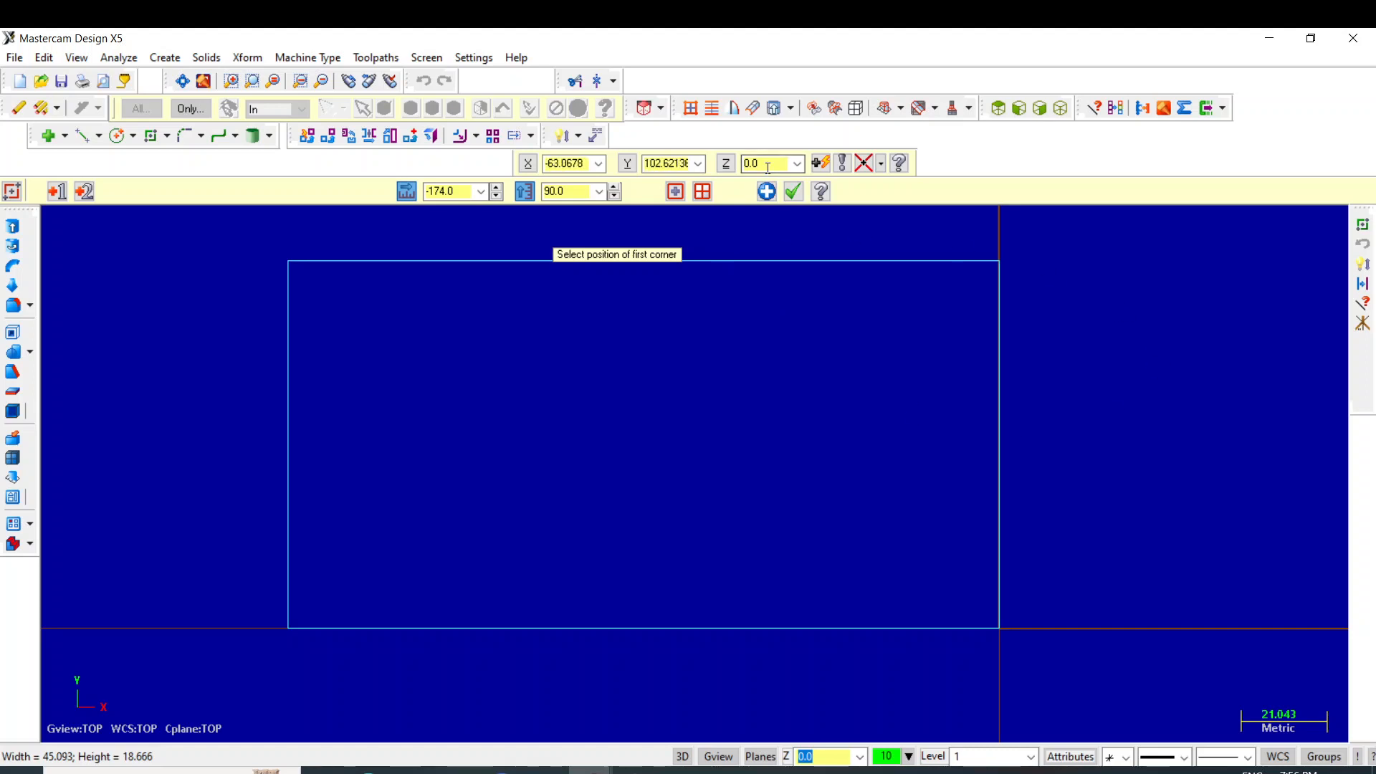
pyautogui.click(767, 191)
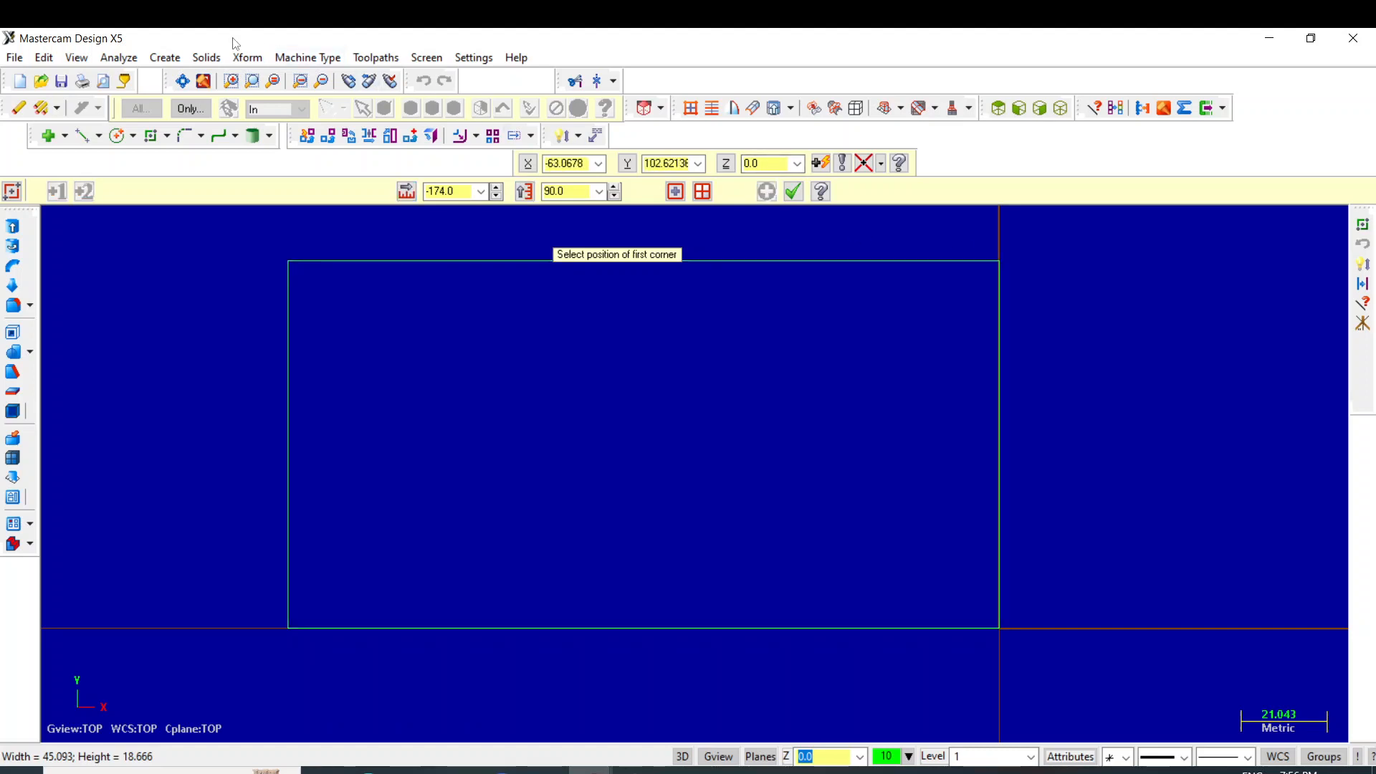
# Offset a copy of the rectangle's lower edge upward by 120/2 mm.
pyautogui.click(1363, 285)
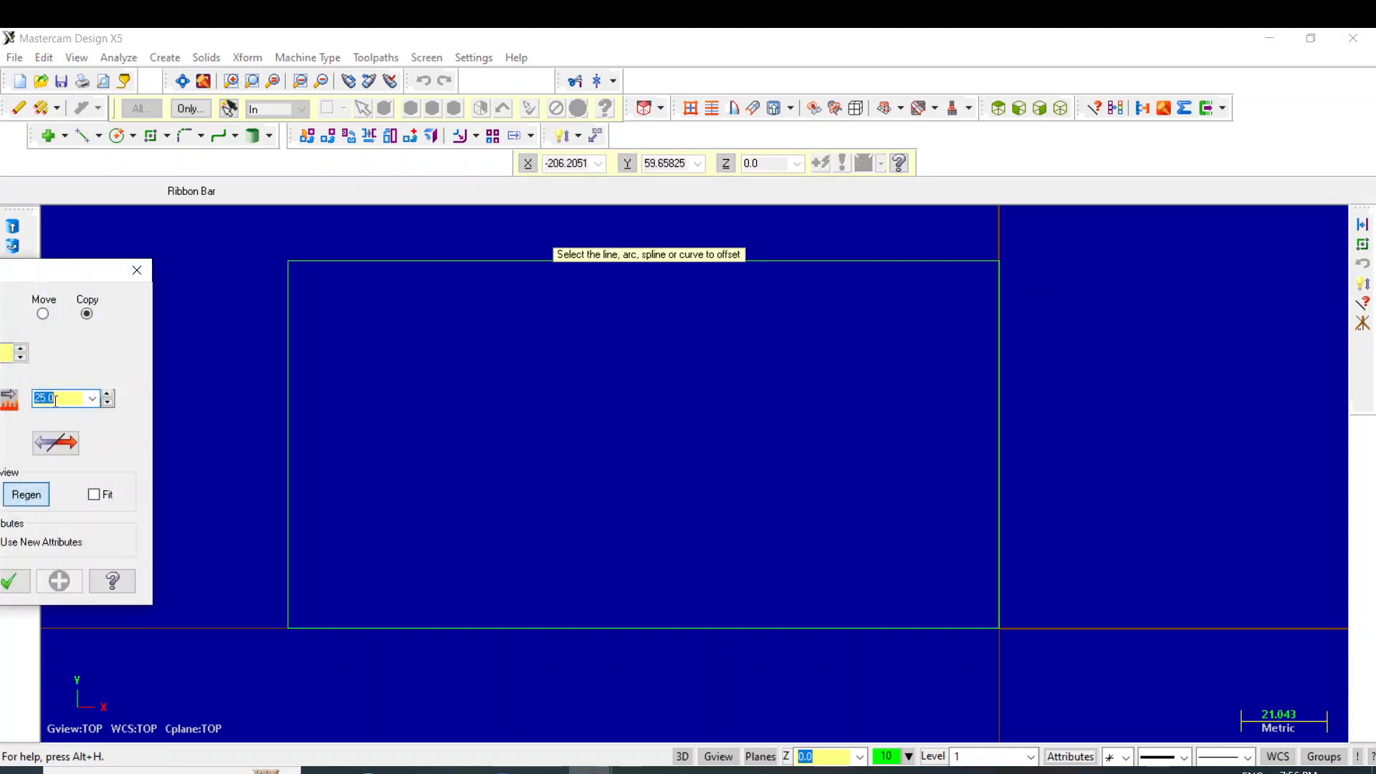
pyautogui.write('120/2')
pyautogui.press('Return')
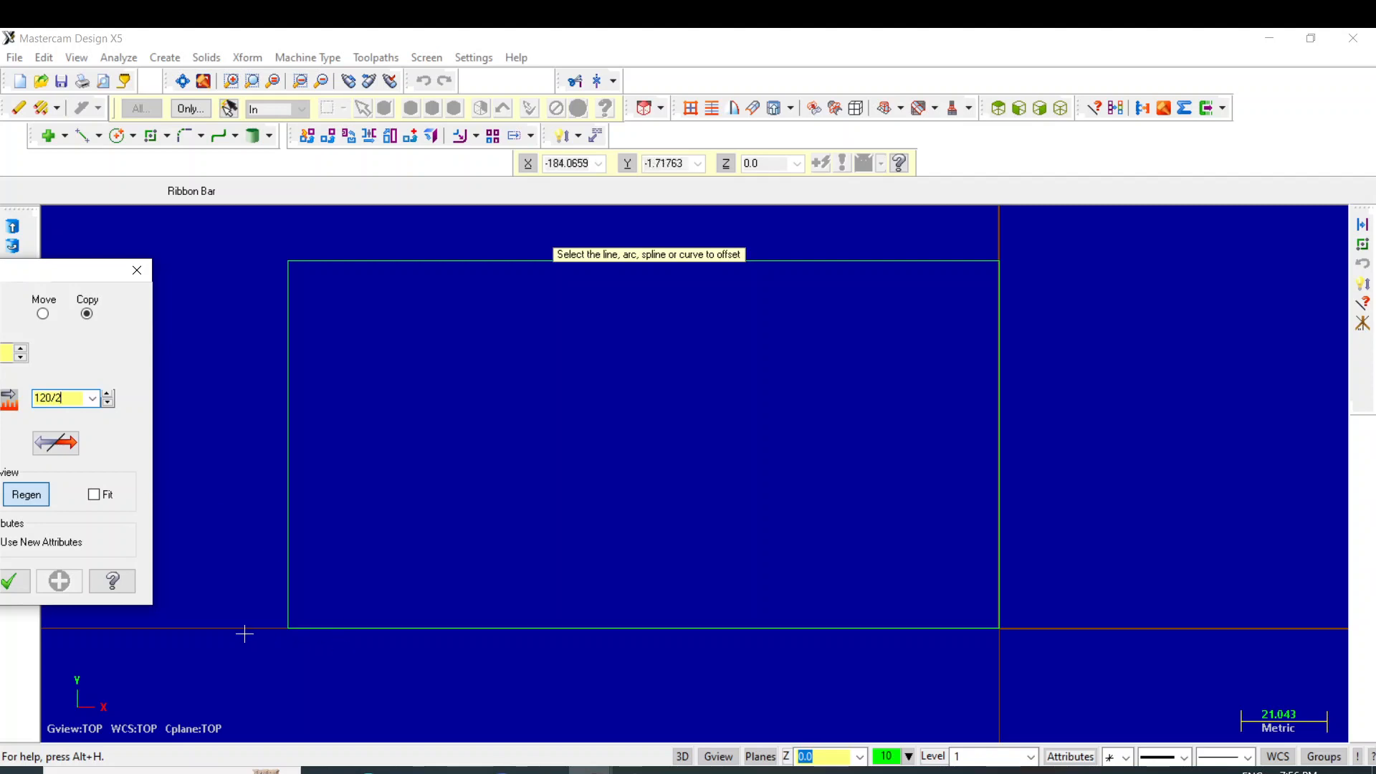
pyautogui.click(347, 627)
pyautogui.click(399, 528)
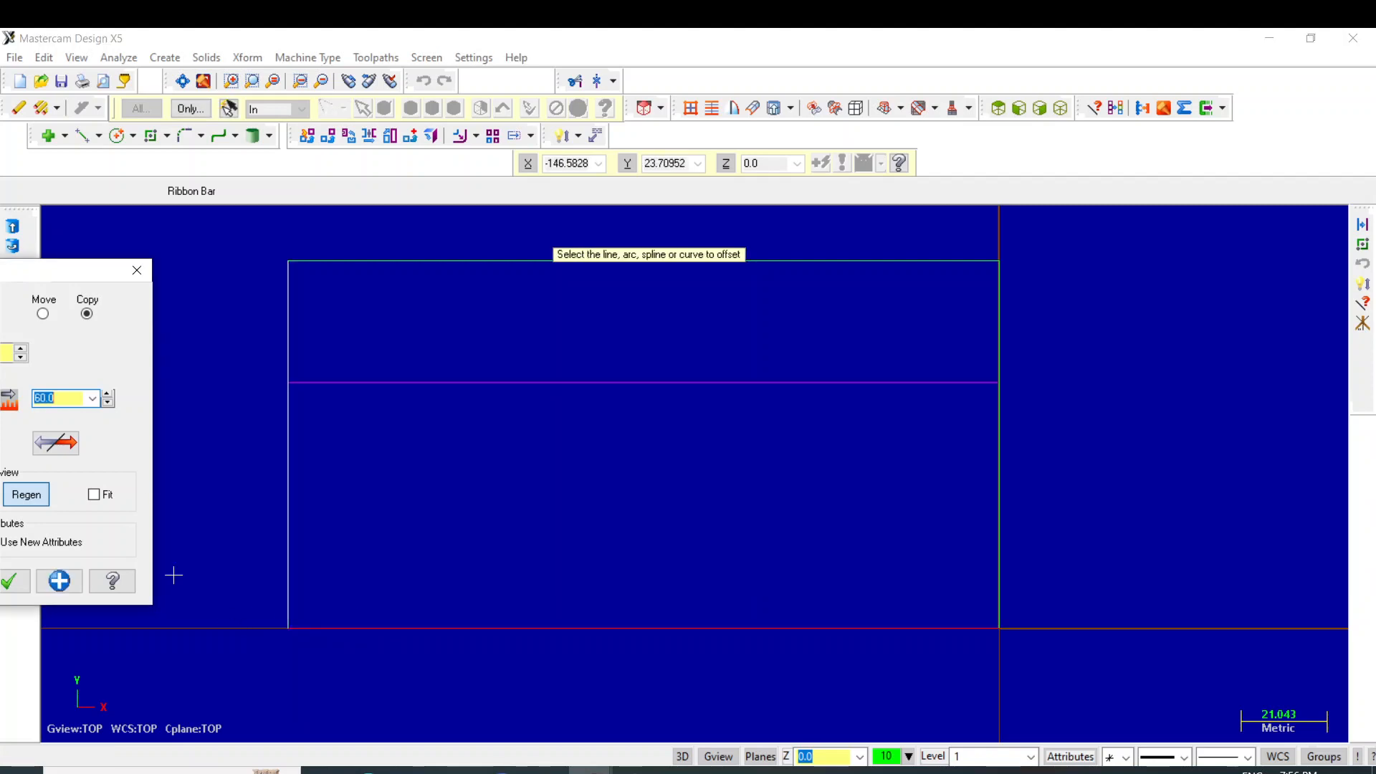
pyautogui.click(62, 577)
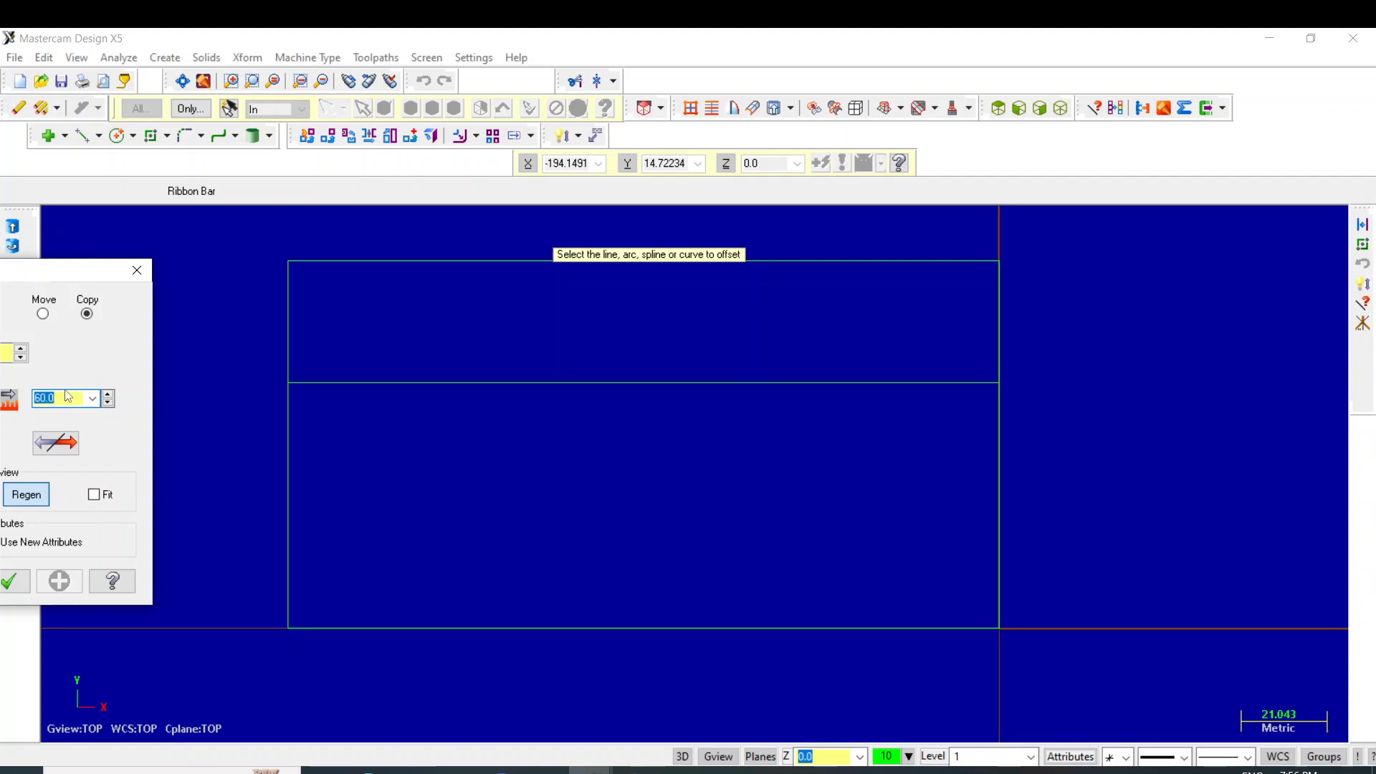
# Offset a copy of the rectangle's lower edge upward by 80/2 mm.
pyautogui.write('80/2')
pyautogui.press('Return')
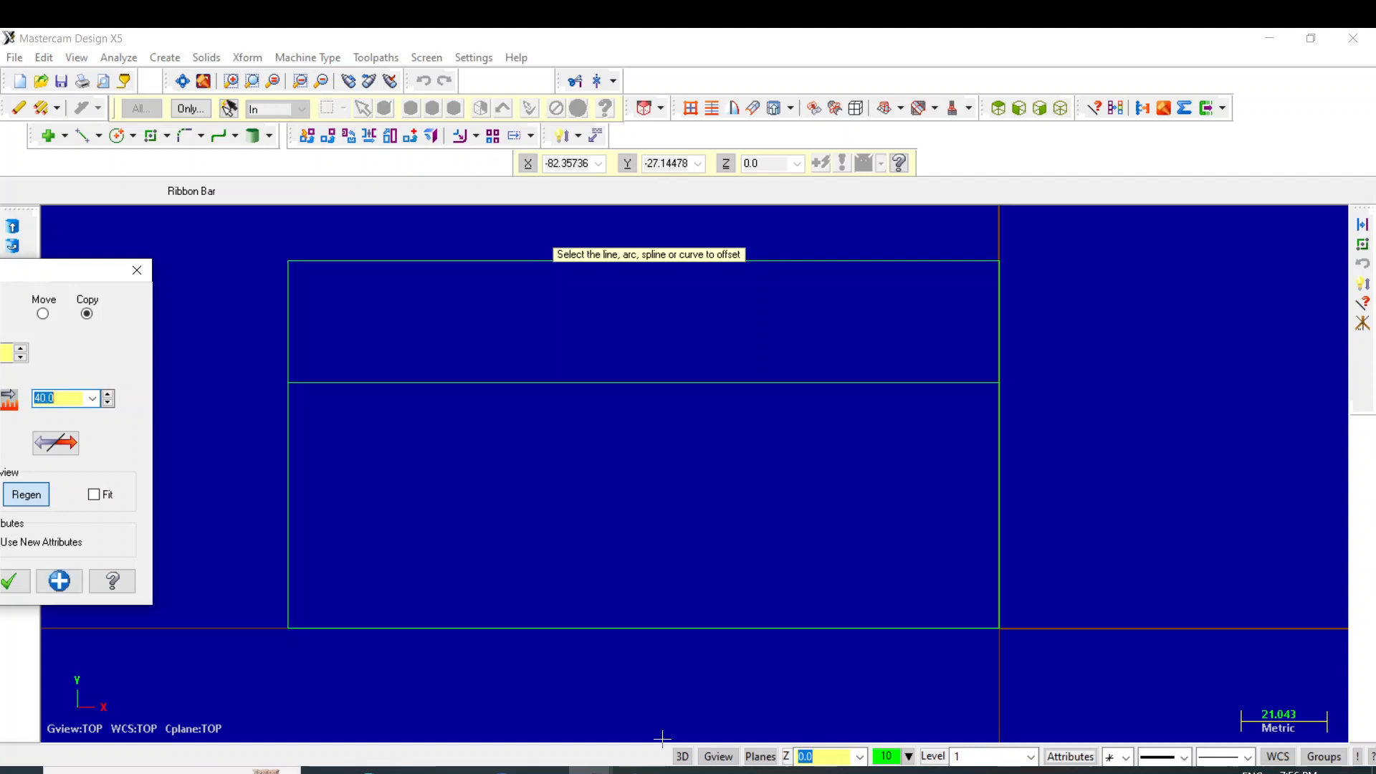
pyautogui.click(635, 626)
pyautogui.click(645, 531)
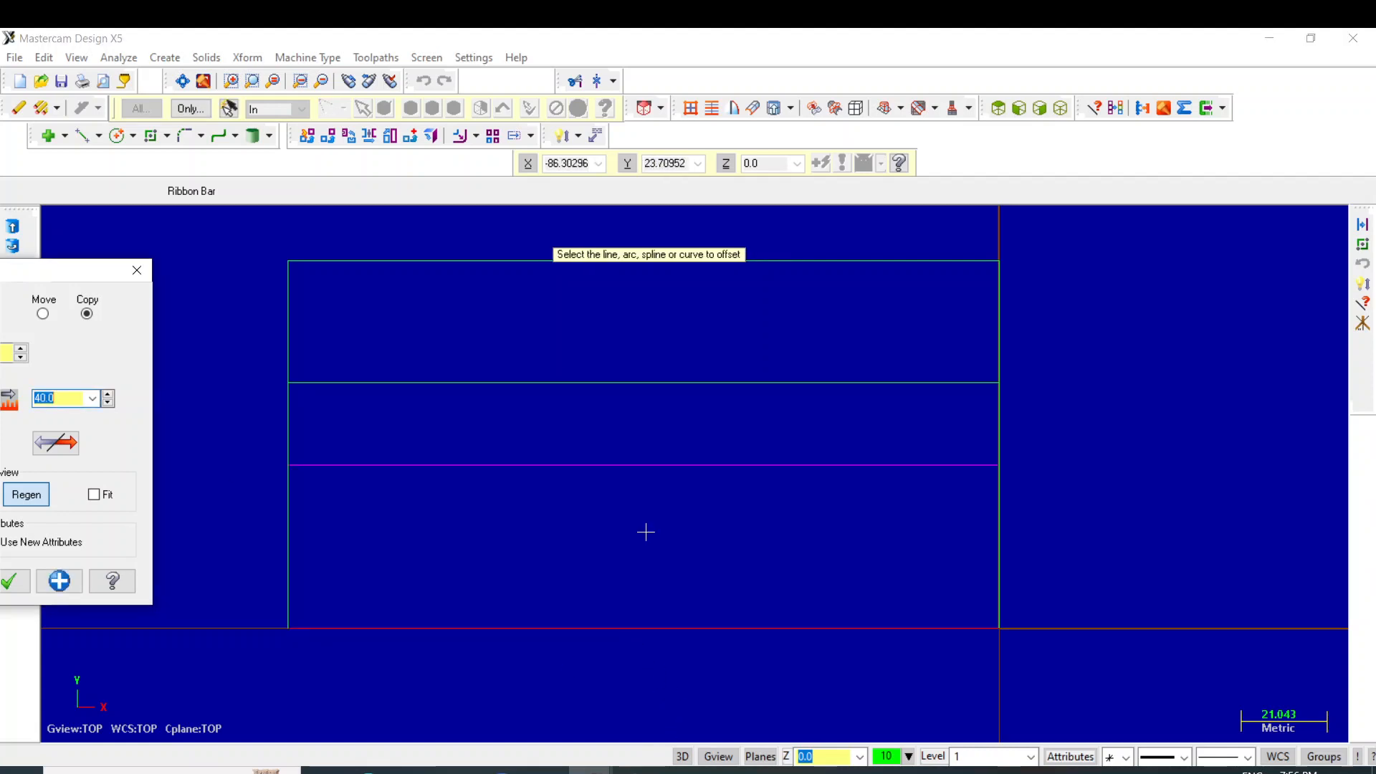
pyautogui.click(60, 581)
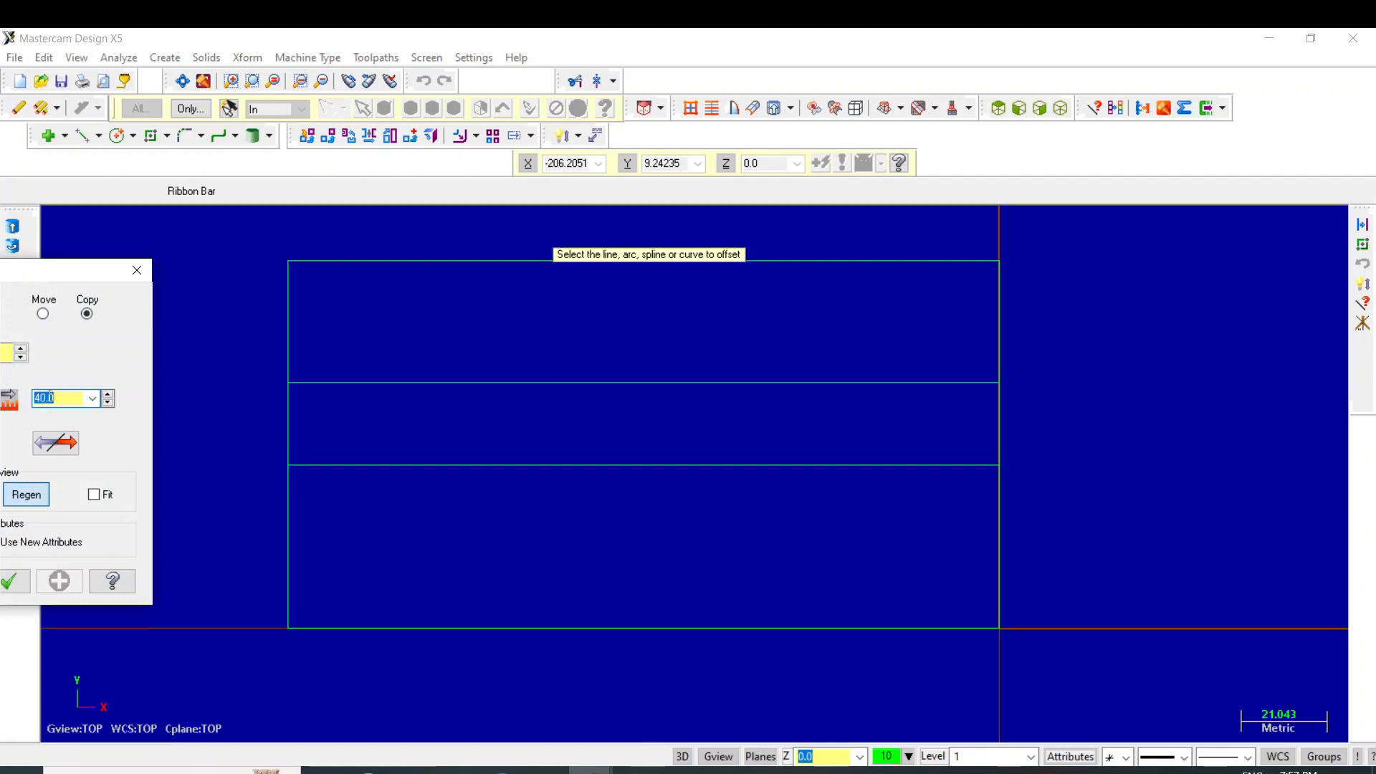
# Offset a copy of the rectangle's lower edge upward by 100/2 mm.
pyautogui.write('100/2')
pyautogui.press('Return')
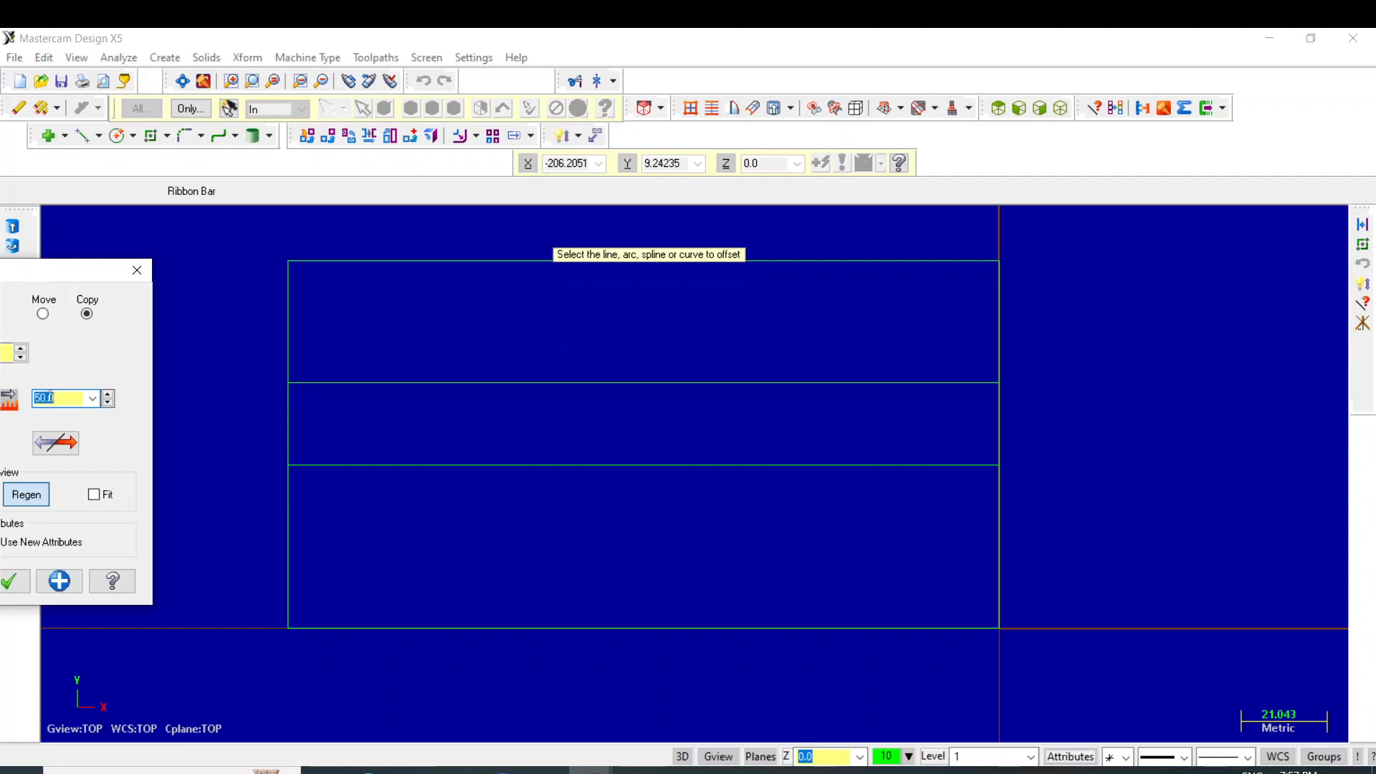
pyautogui.click(514, 627)
pyautogui.click(529, 513)
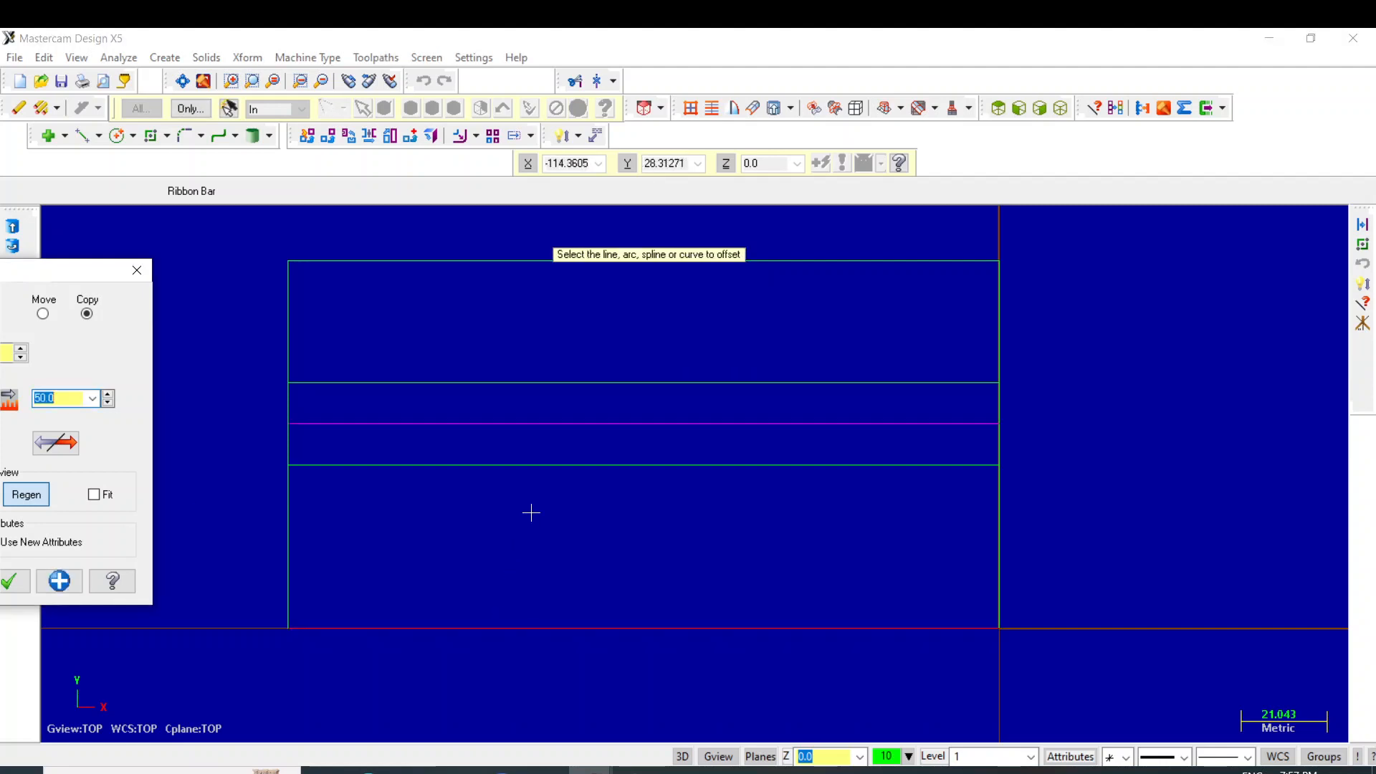
pyautogui.click(73, 582)
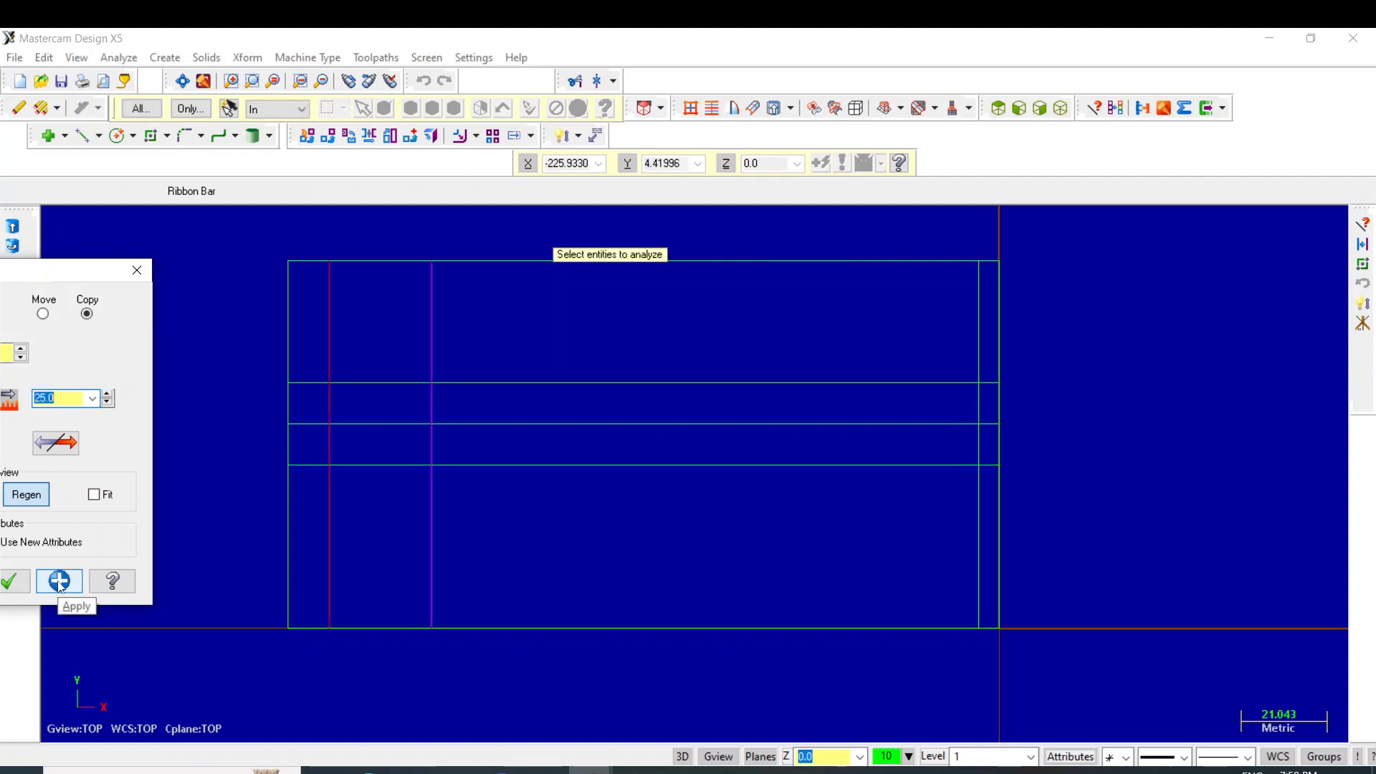
# Offset the vertical line beside the rectangle's left edge 25 mm to the right, and offset that copy a further 40 mm.
pyautogui.click(59, 582)
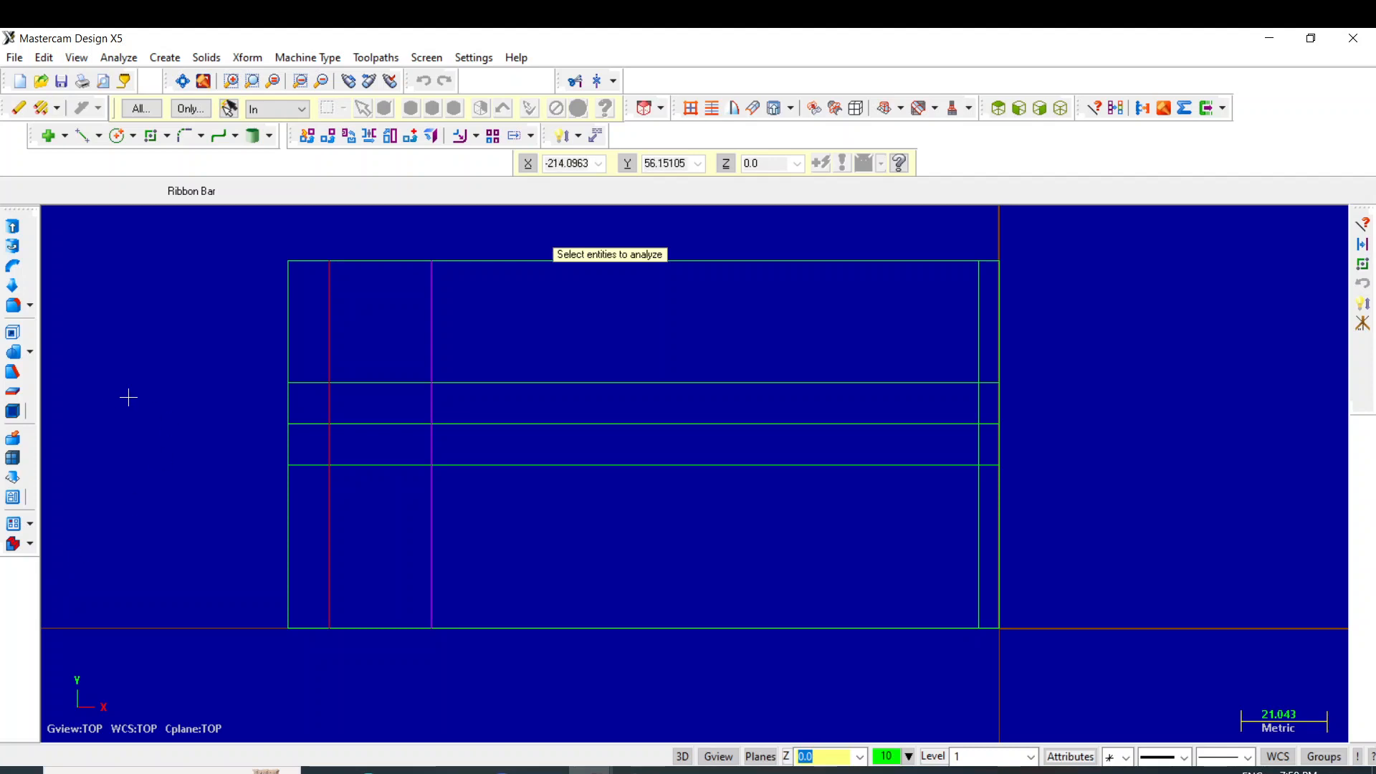
pyautogui.click(1362, 263)
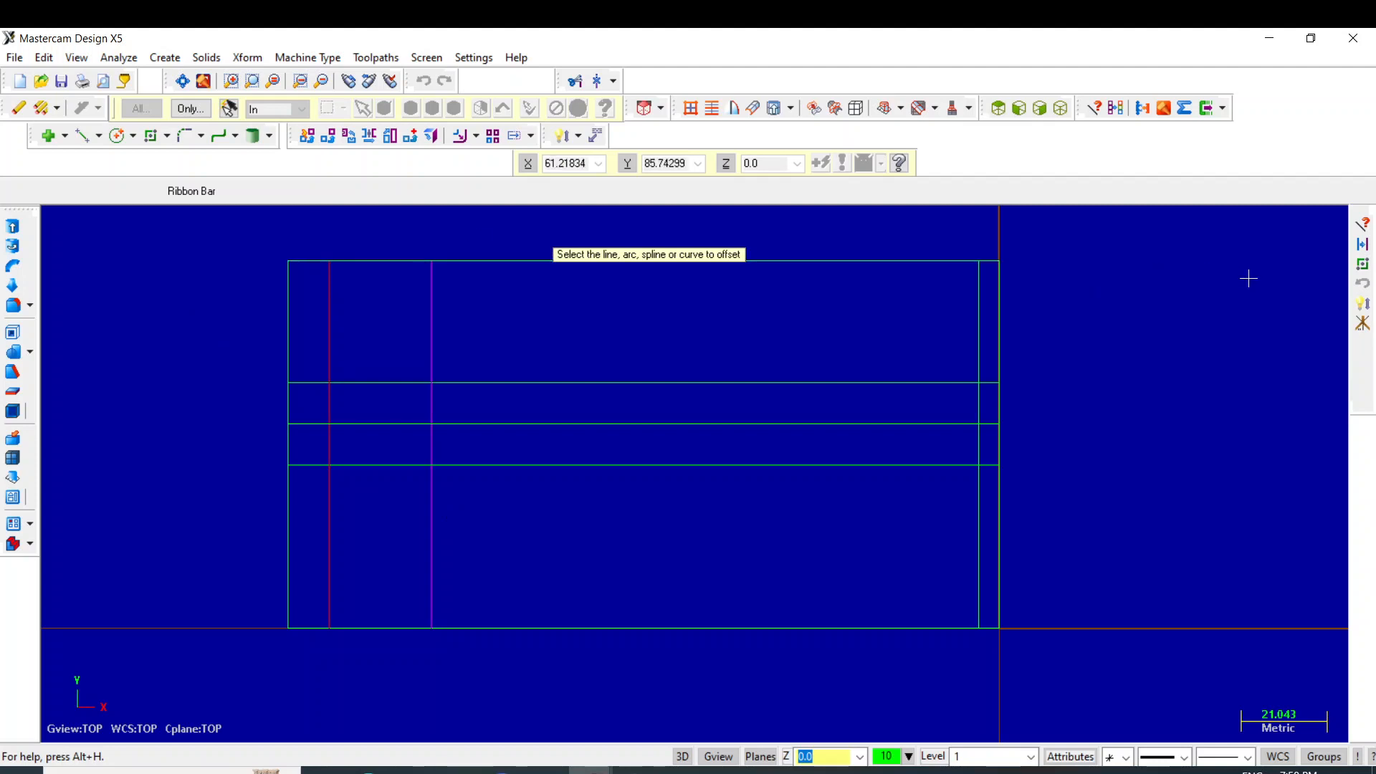
pyautogui.click(1364, 247)
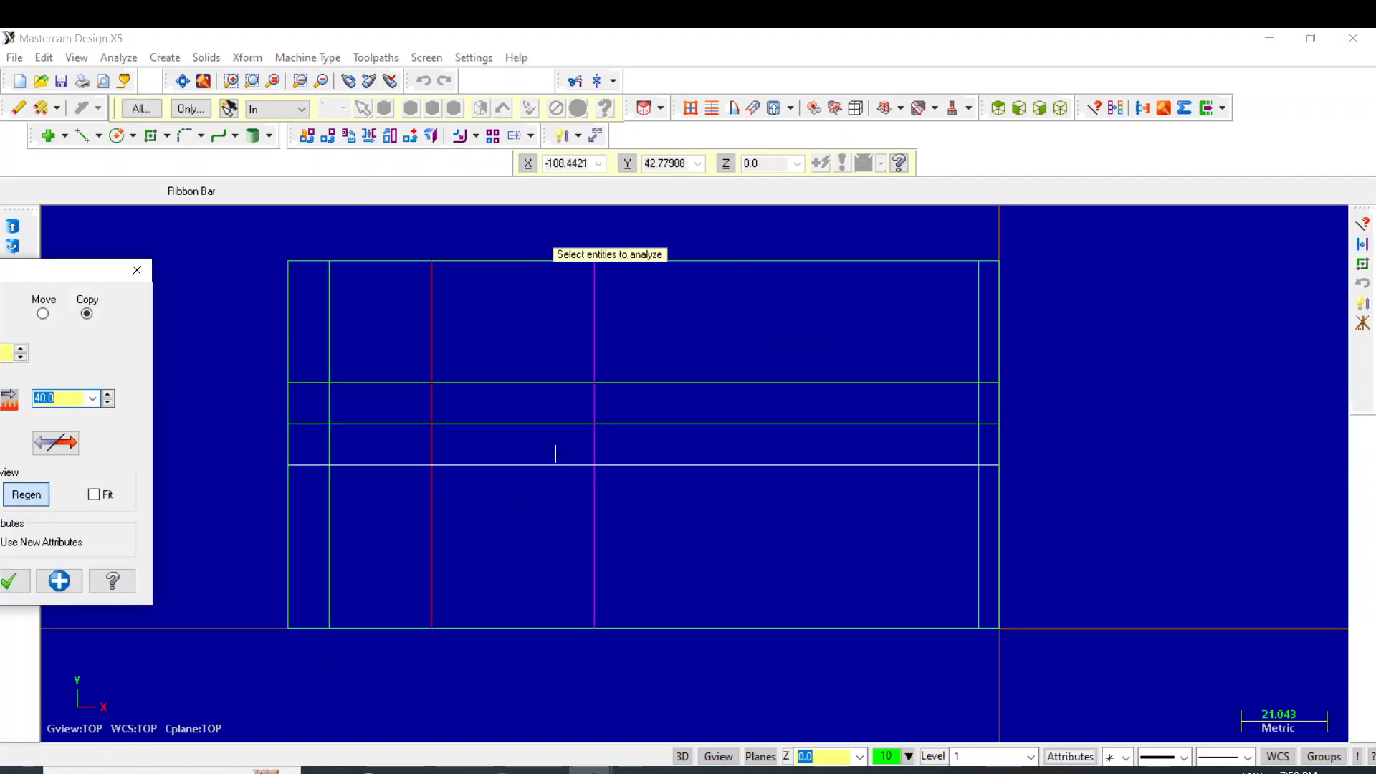
pyautogui.click(63, 582)
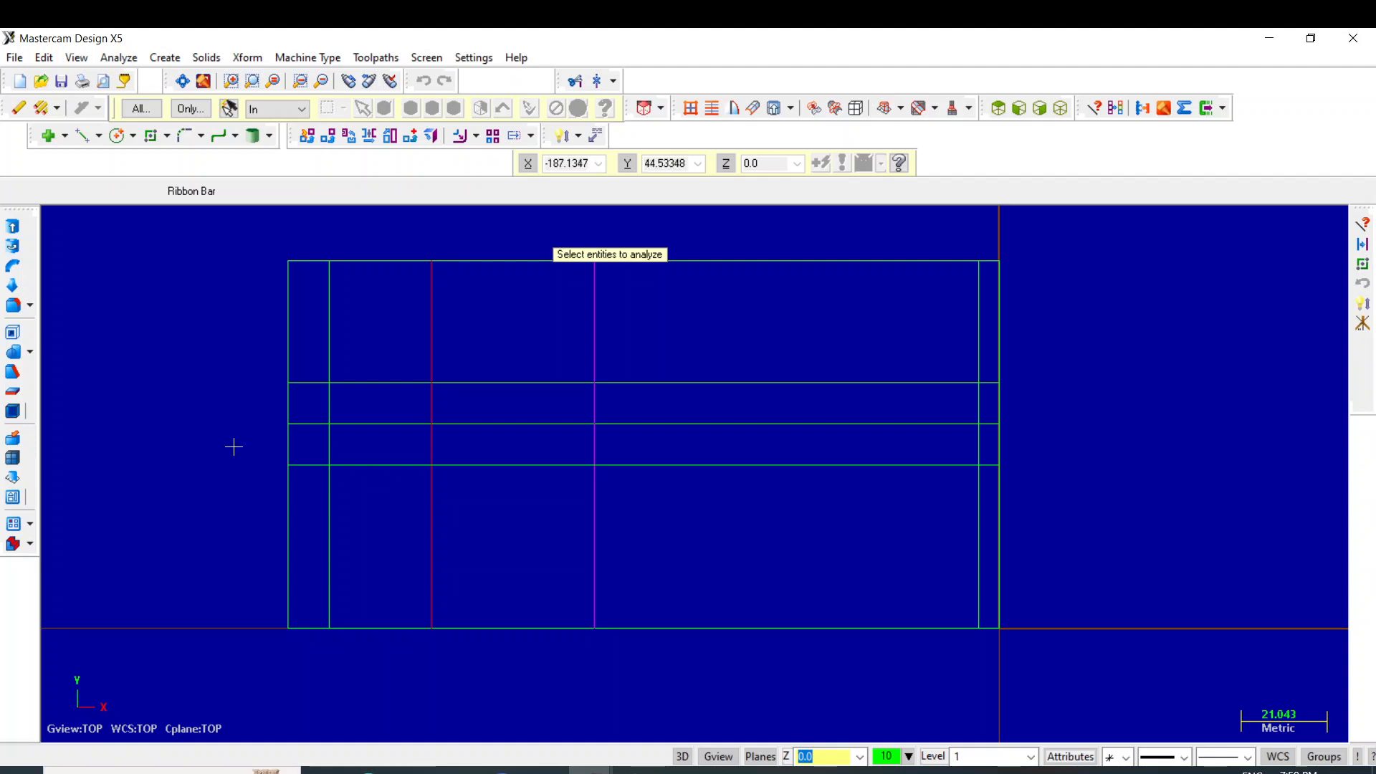
pyautogui.press('Escape')
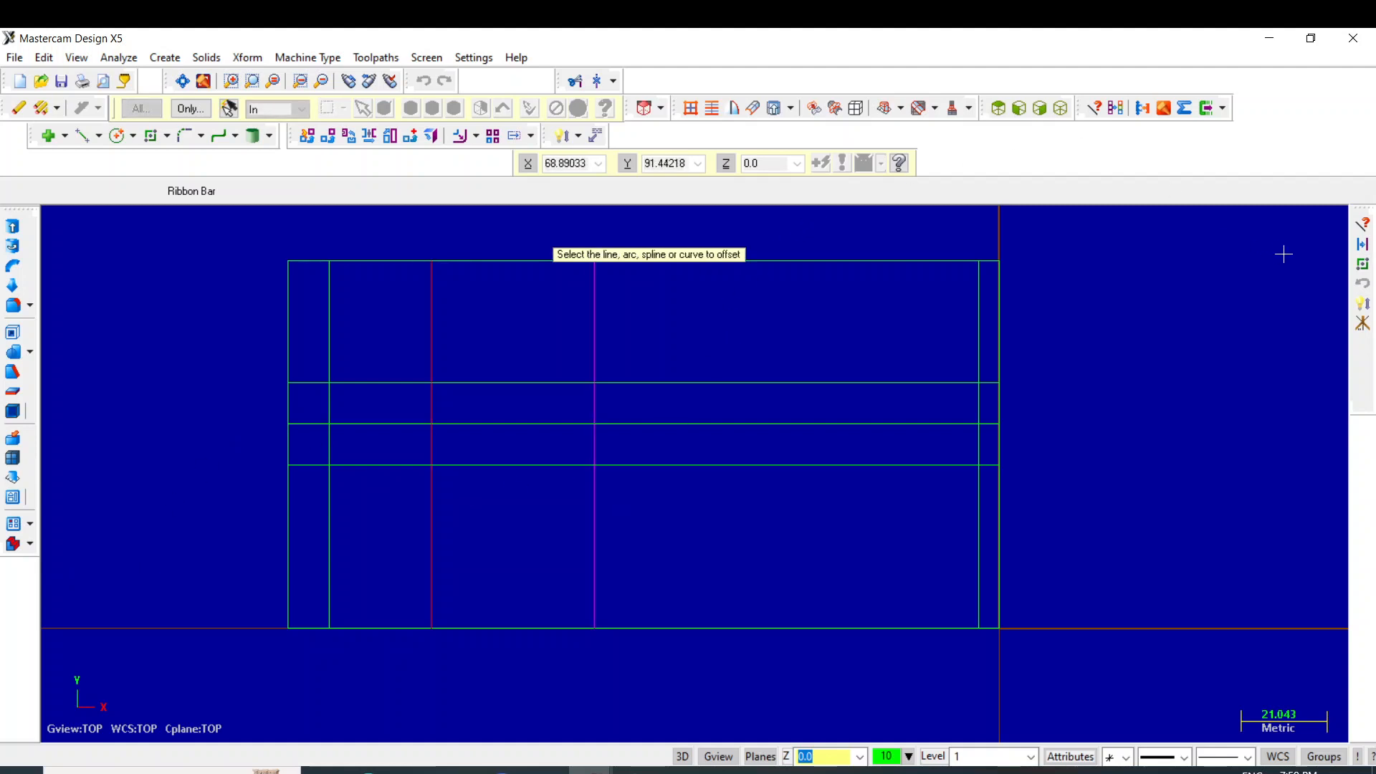
# Offset a copy of the vertical line created by the 40 mm offset 20 mm to the right.
pyautogui.click(1361, 246)
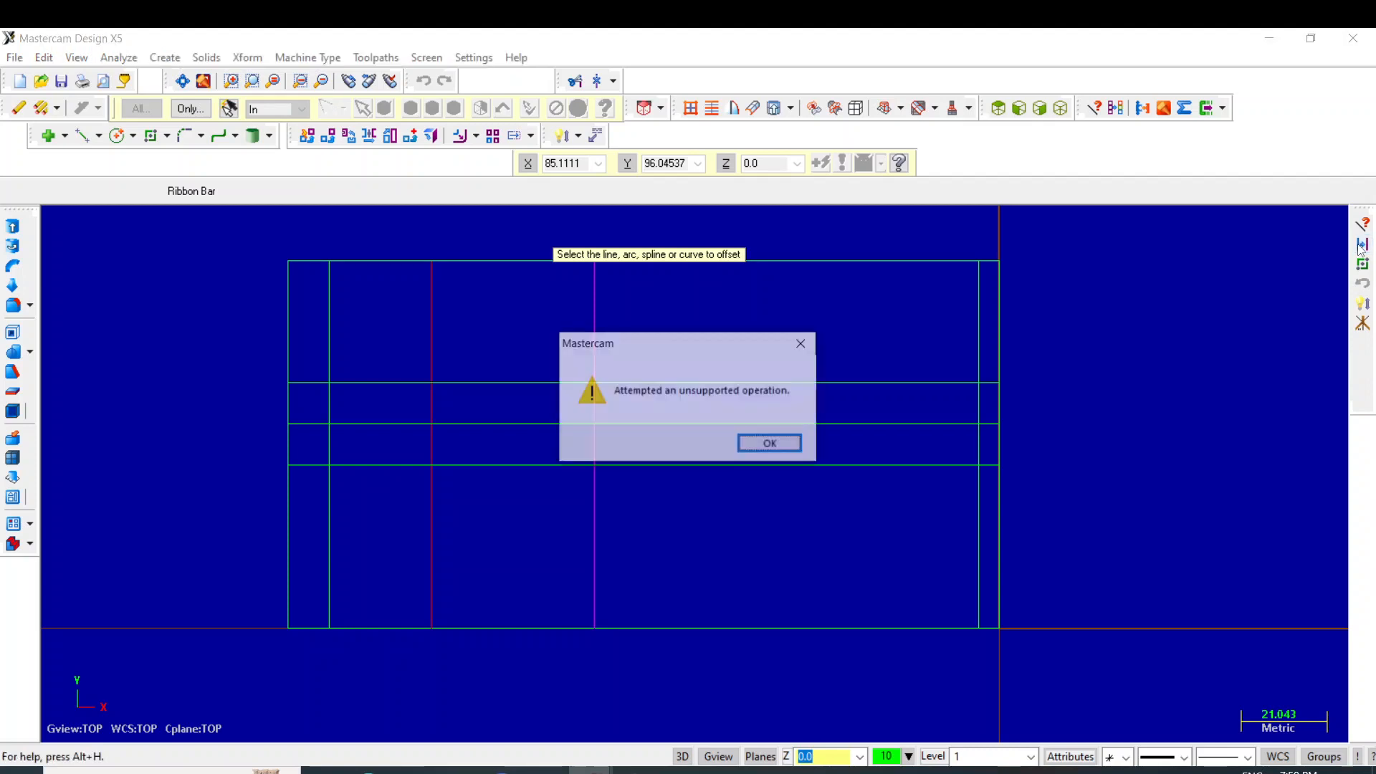
pyautogui.click(769, 444)
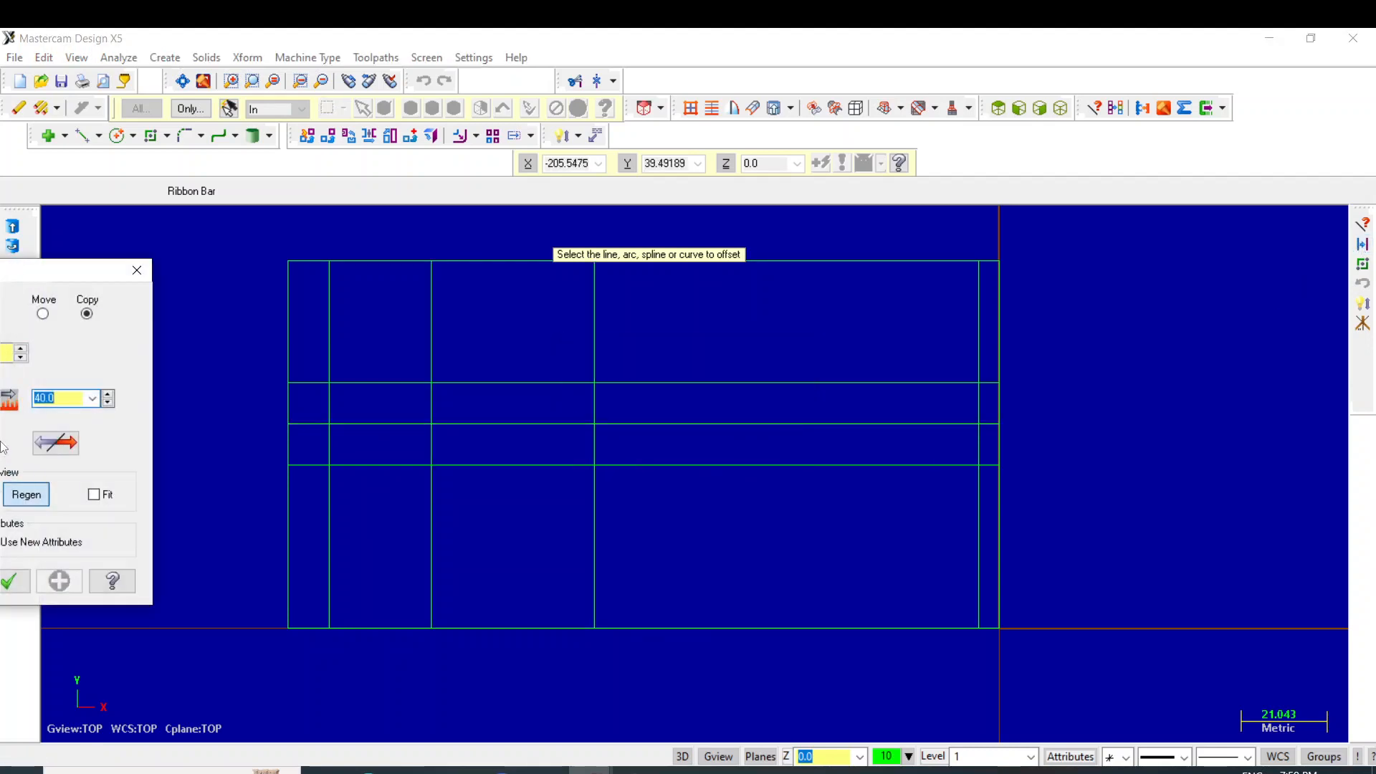
pyautogui.write('20')
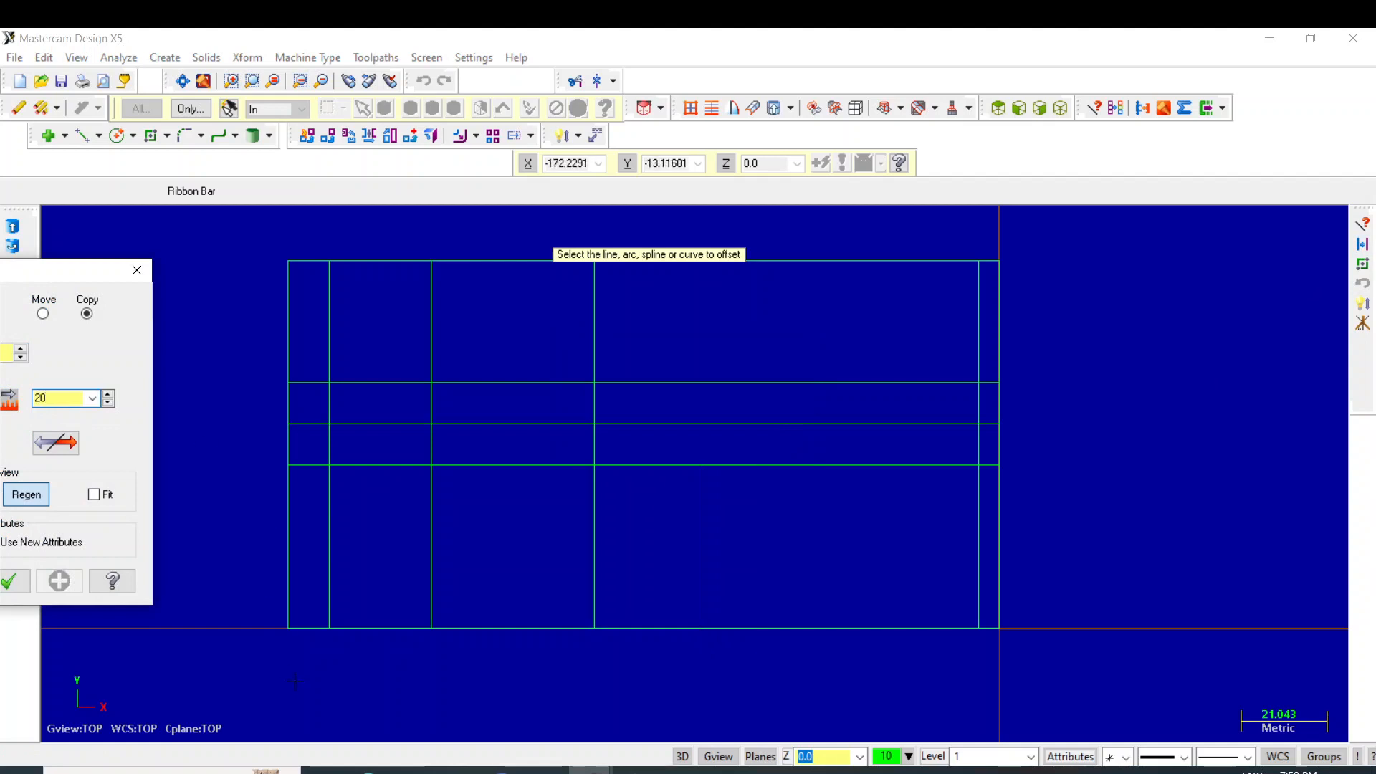
pyautogui.click(594, 583)
pyautogui.click(661, 576)
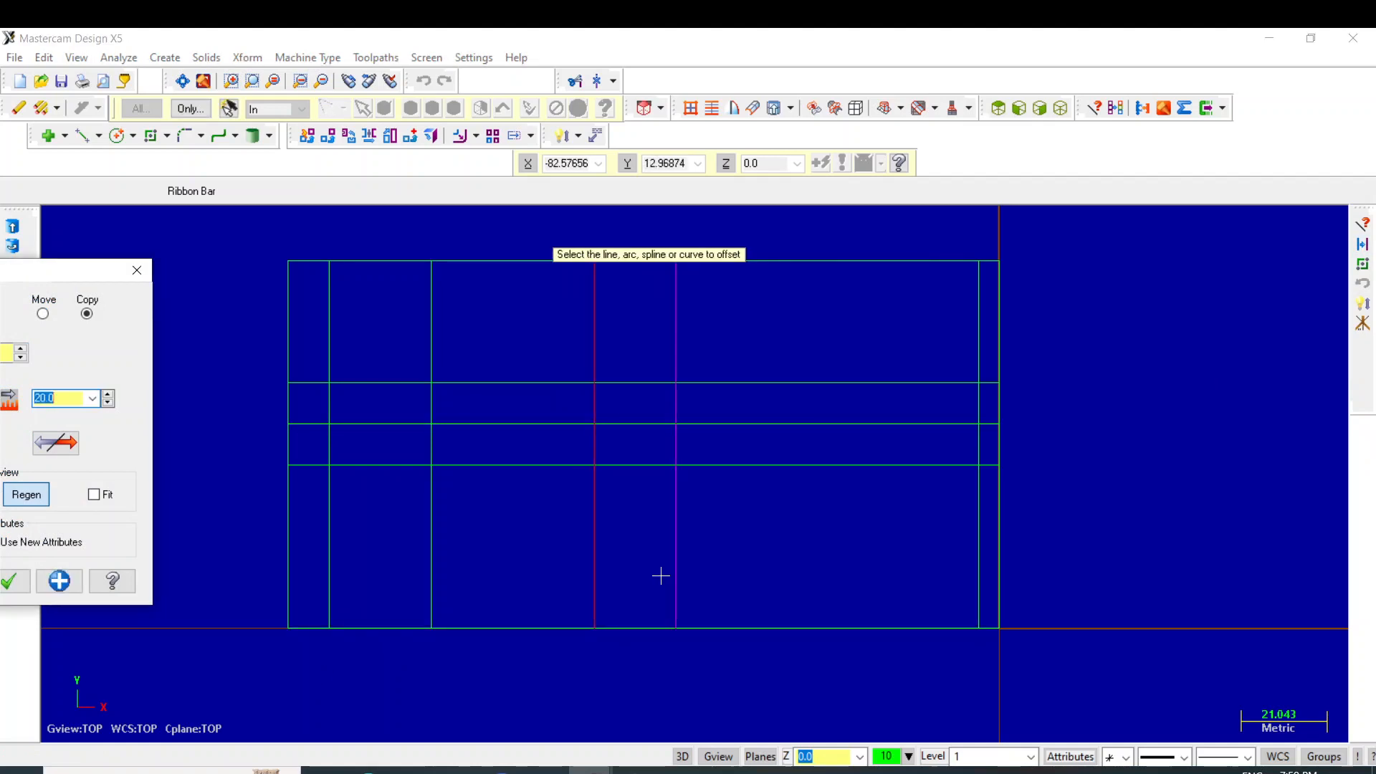
pyautogui.click(61, 581)
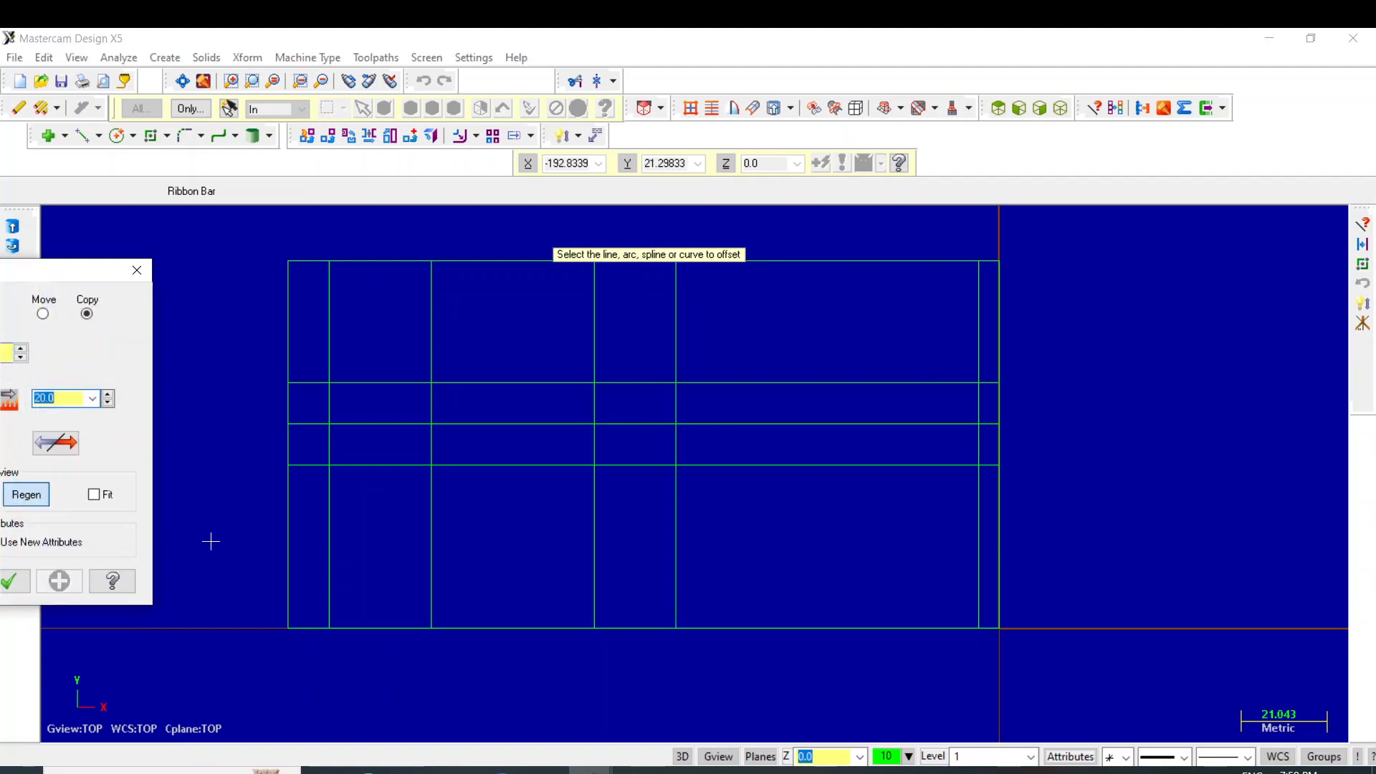
pyautogui.click(15, 582)
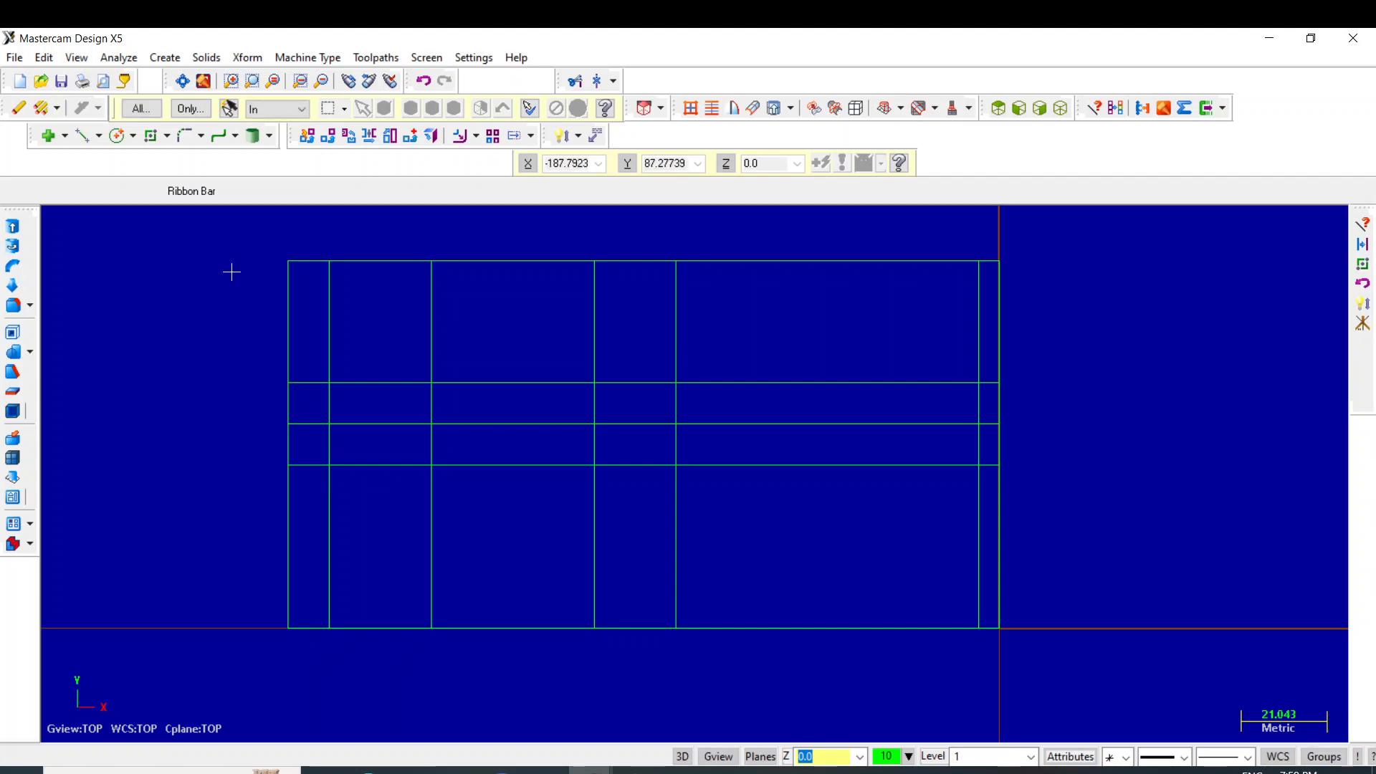
# Use divide trimming to remove the upper left corner, the top edge right of the tall step, and the next vertical line's upper part.
pyautogui.click(576, 81)
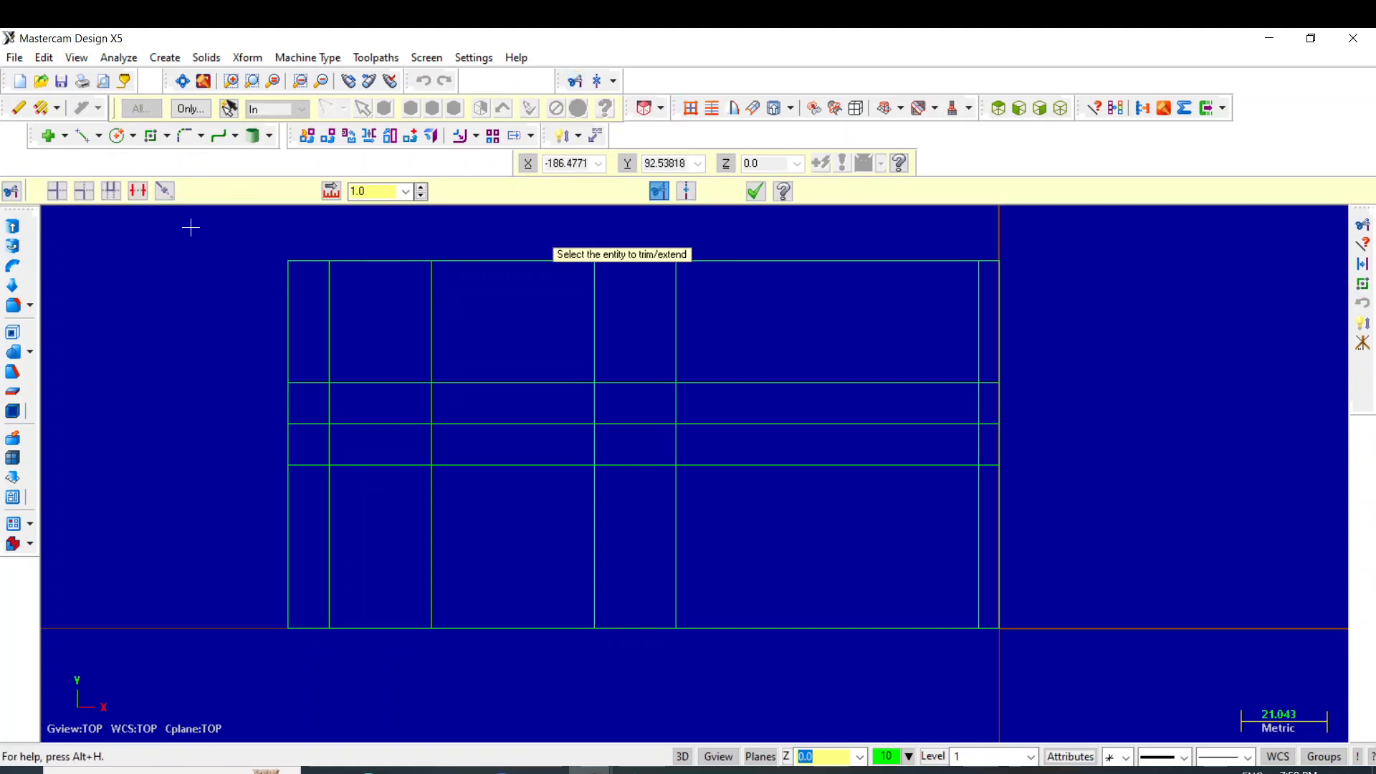
pyautogui.click(138, 191)
pyautogui.click(280, 333)
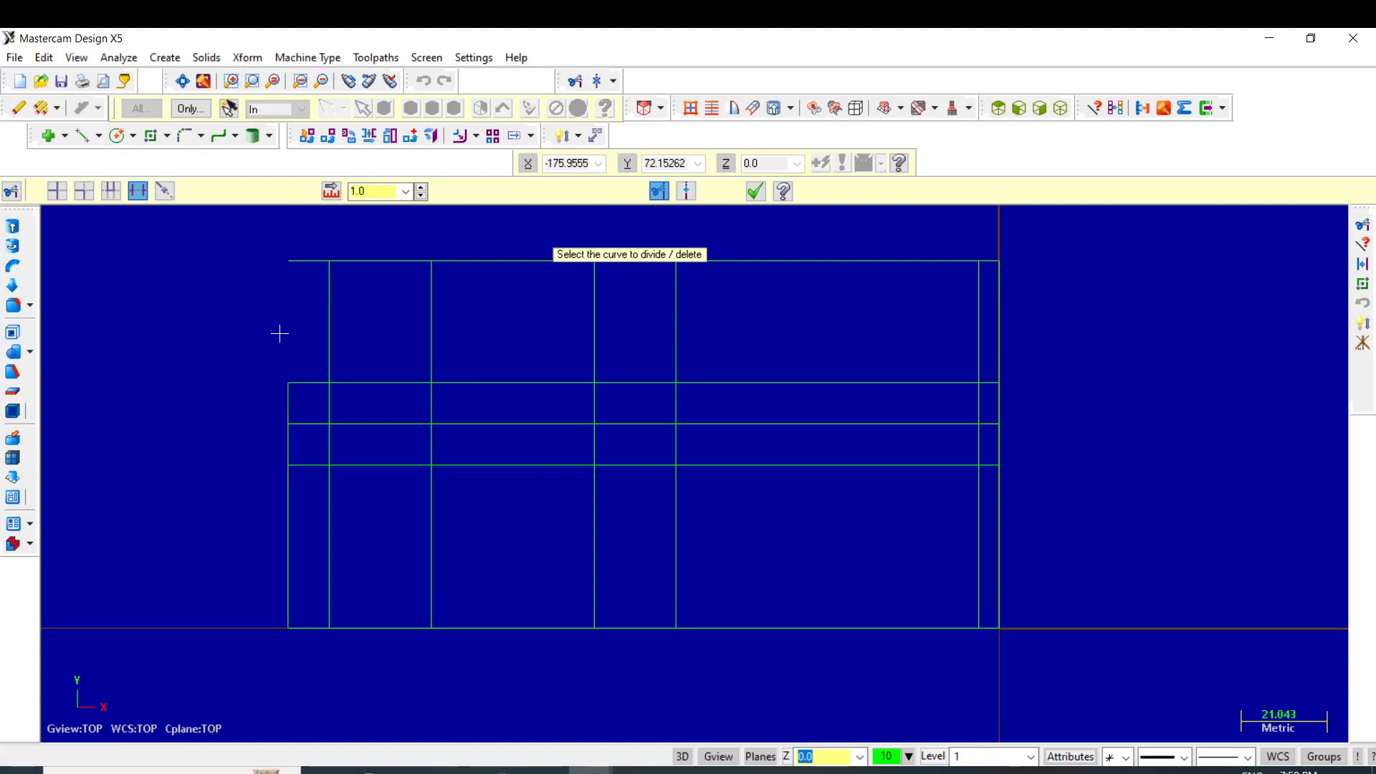
pyautogui.click(309, 267)
pyautogui.click(316, 268)
pyautogui.click(513, 261)
pyautogui.click(595, 326)
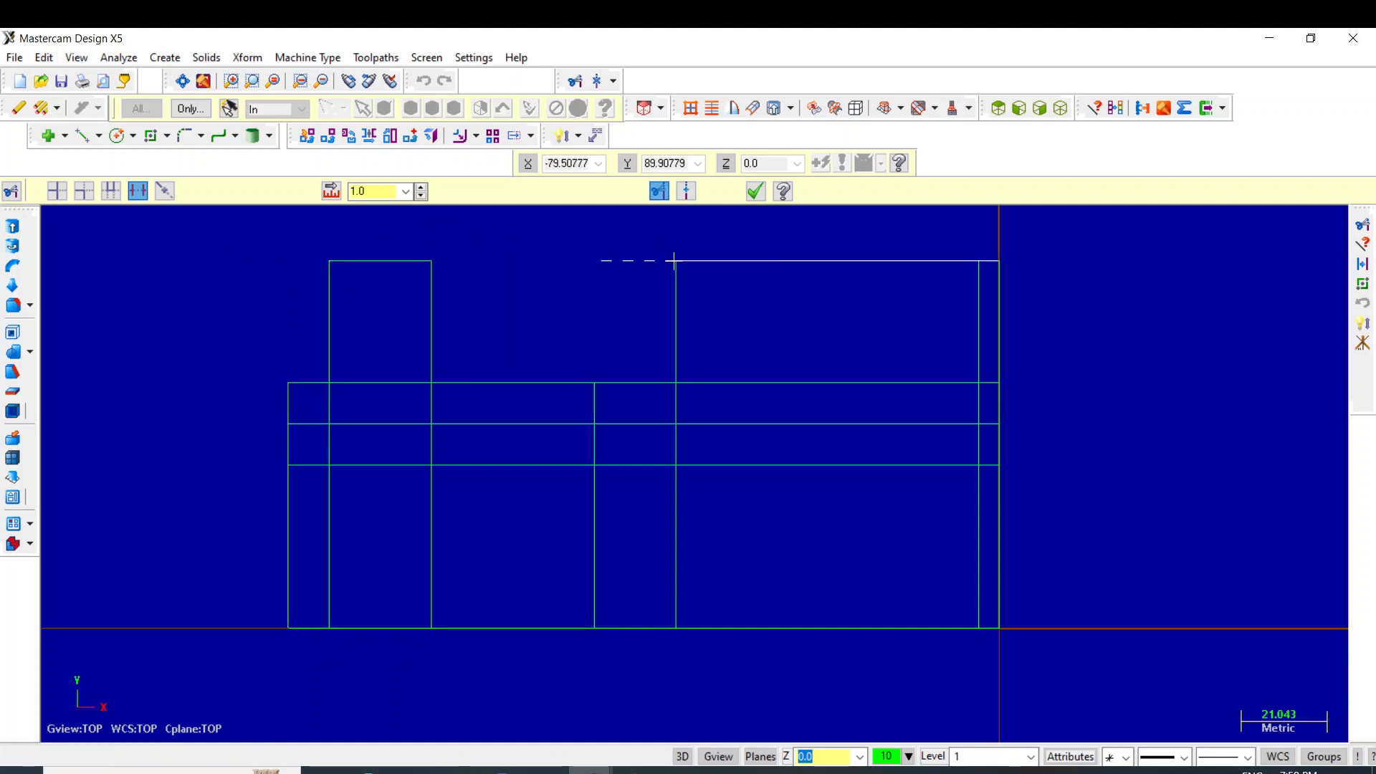
# Trim away the remaining top edge and vertical segments above the 60 mm line, from the 20 mm offset line to the right edge.
pyautogui.click(662, 261)
pyautogui.click(676, 308)
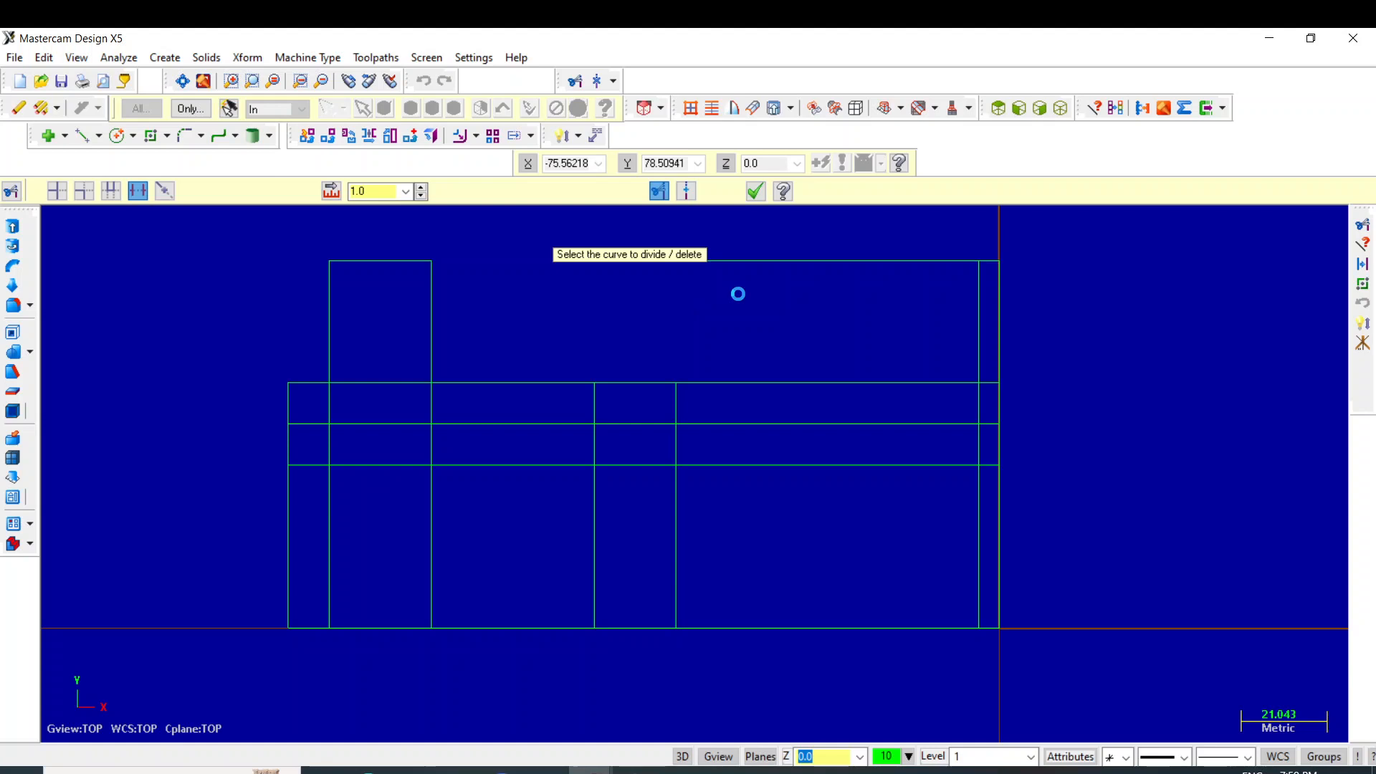
pyautogui.click(876, 264)
pyautogui.click(979, 339)
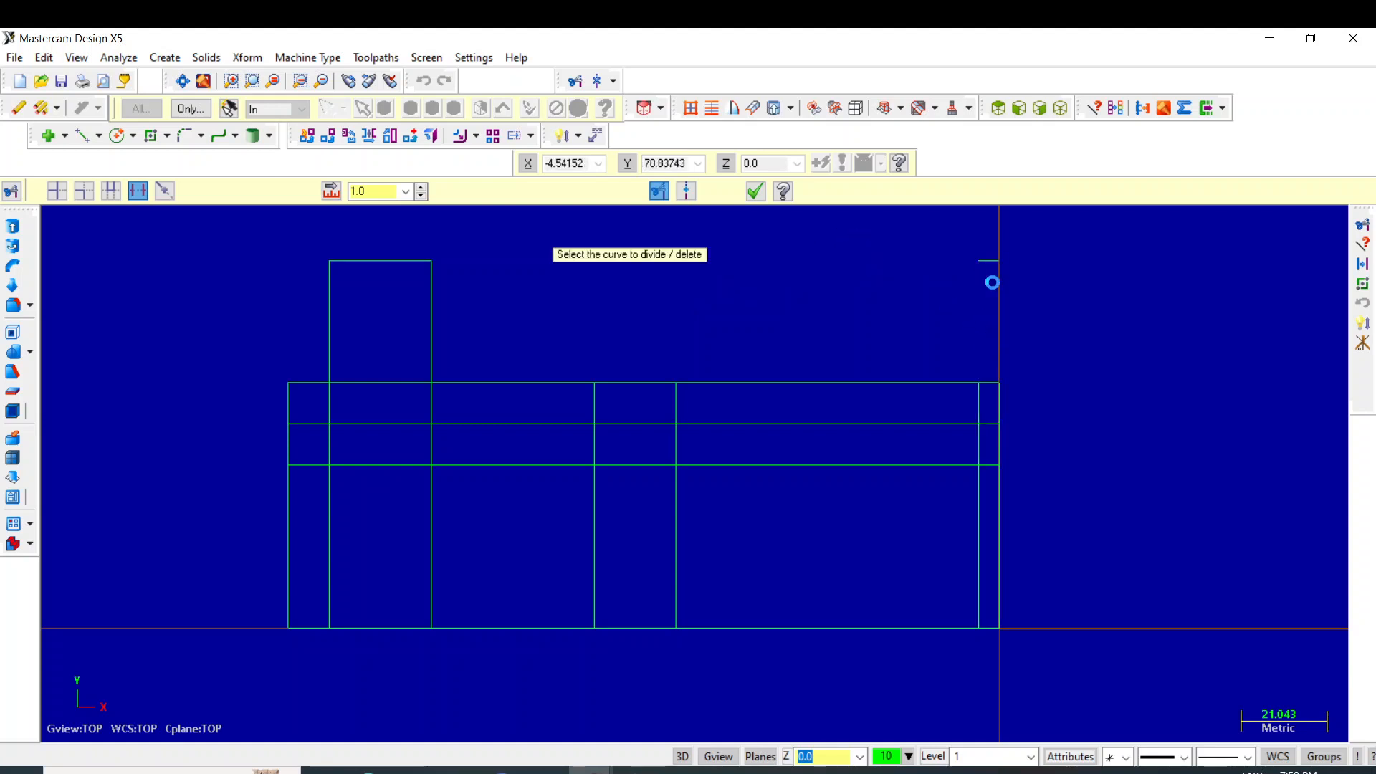
pyautogui.click(989, 262)
pyautogui.press('Escape')
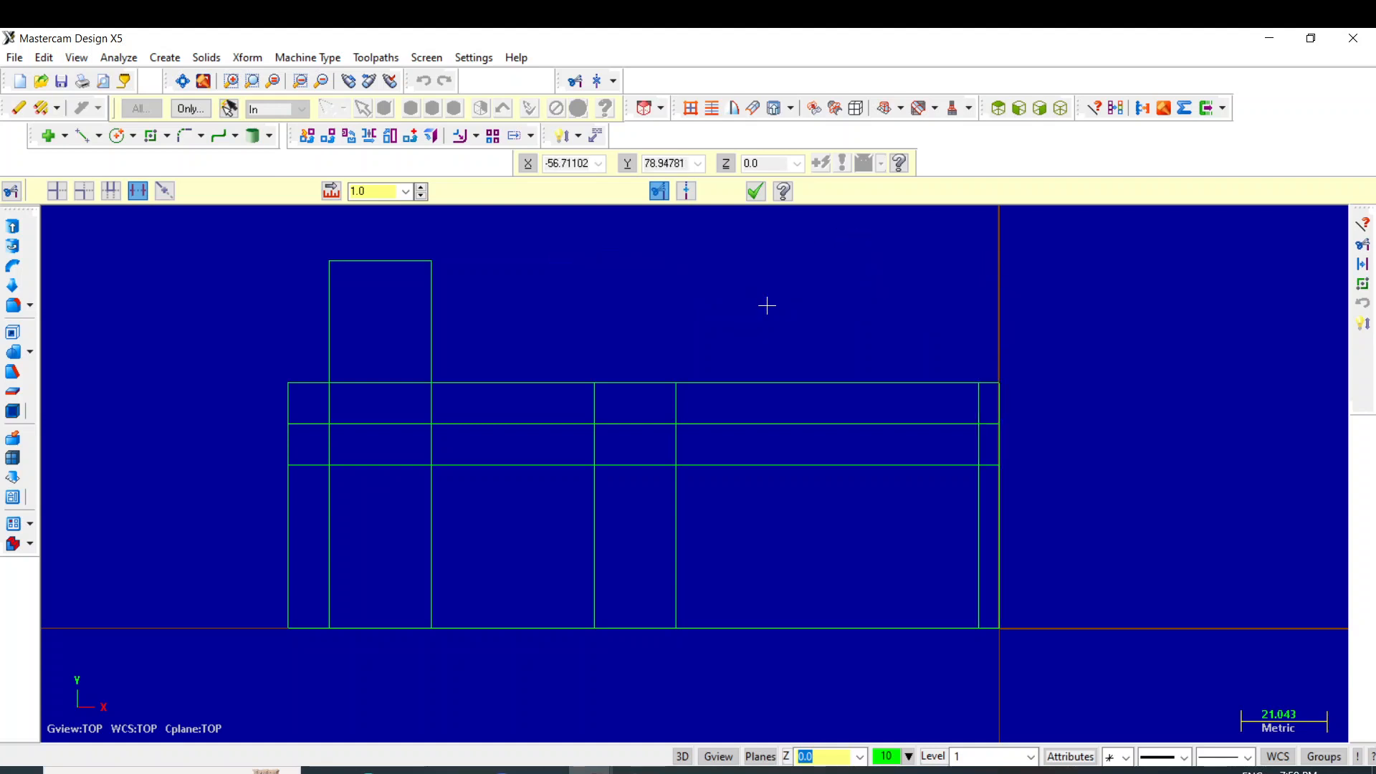
# Draw a sloped line from the upper left corner of the 60 mm high section to the right end of the recess floor.
pyautogui.click(82, 136)
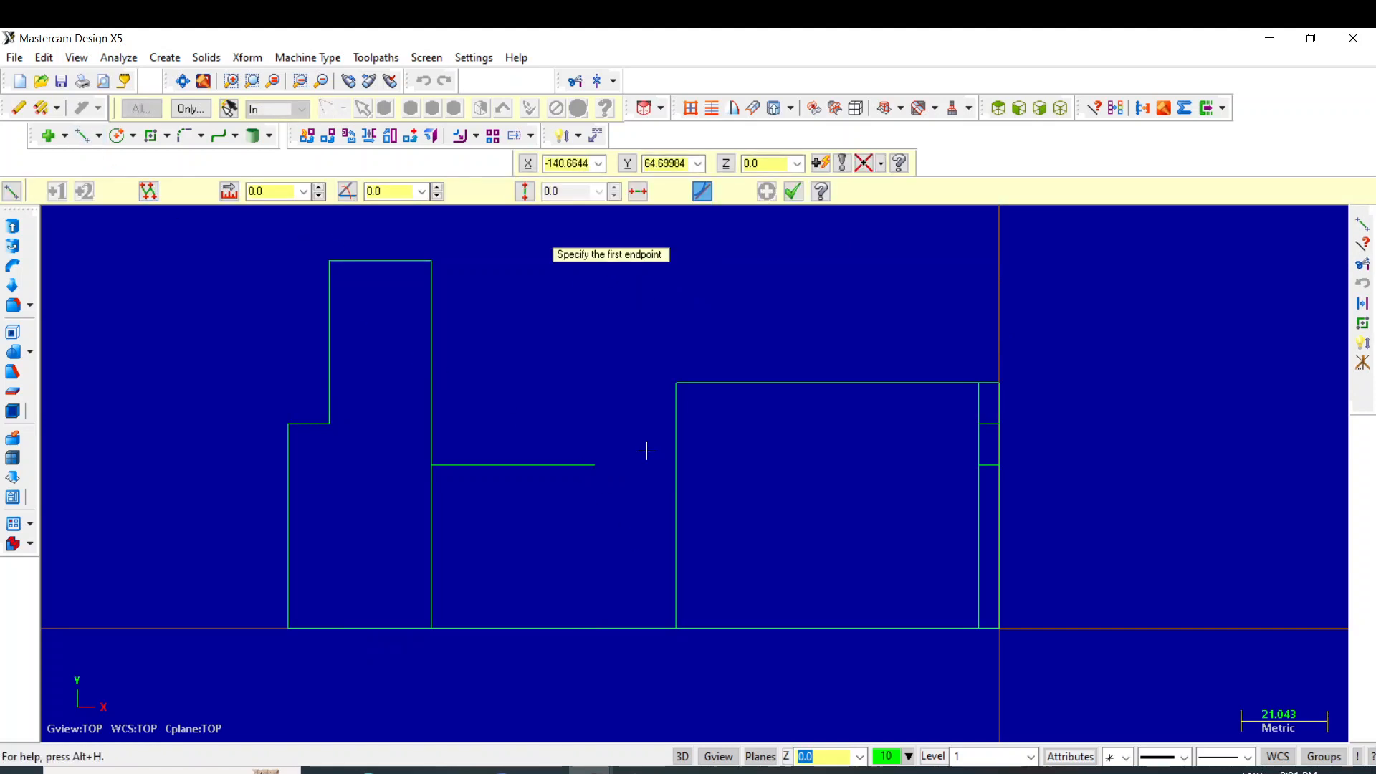
pyautogui.click(683, 385)
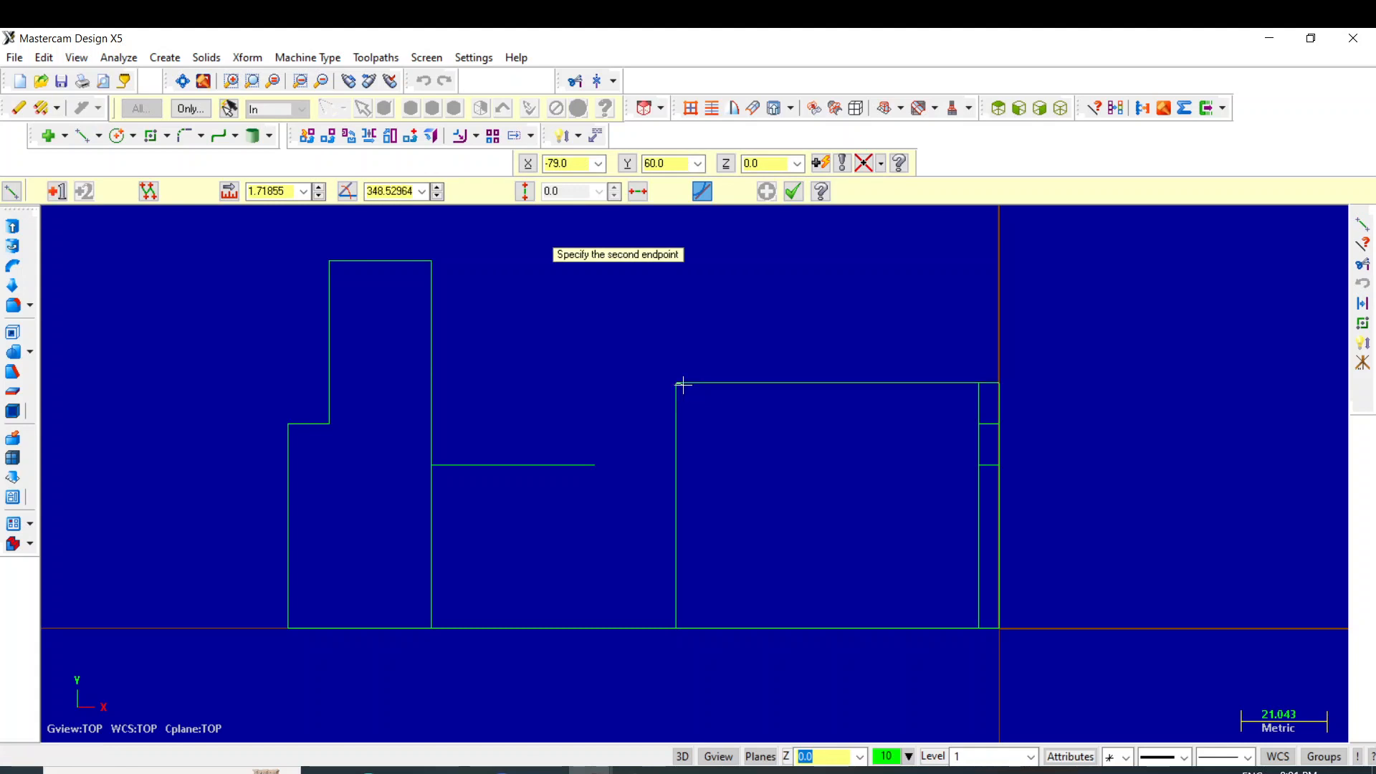
pyautogui.click(596, 467)
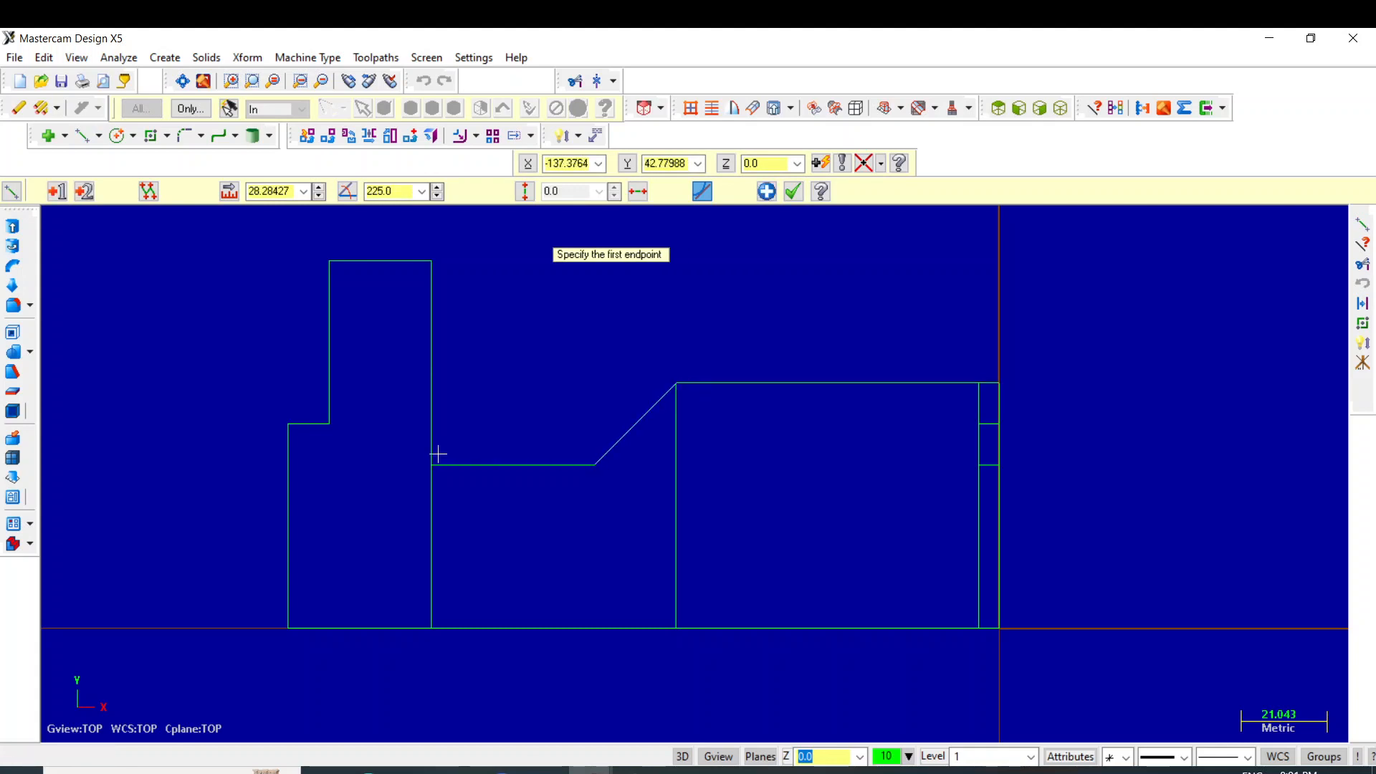
# Use divide trimming to remove the interior vertical lines beneath the profile and the leftover short segments beside the right edge.
pyautogui.click(575, 80)
pyautogui.click(427, 575)
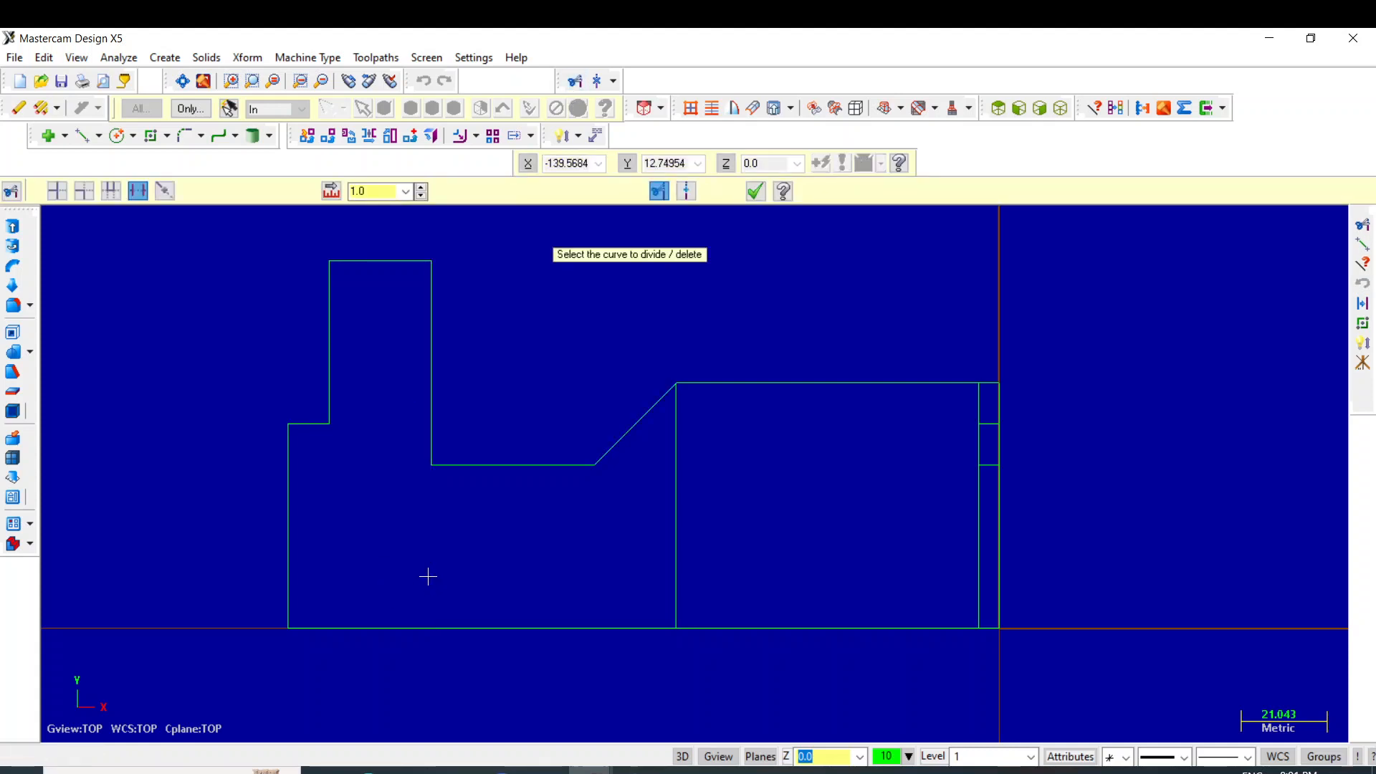
pyautogui.click(664, 574)
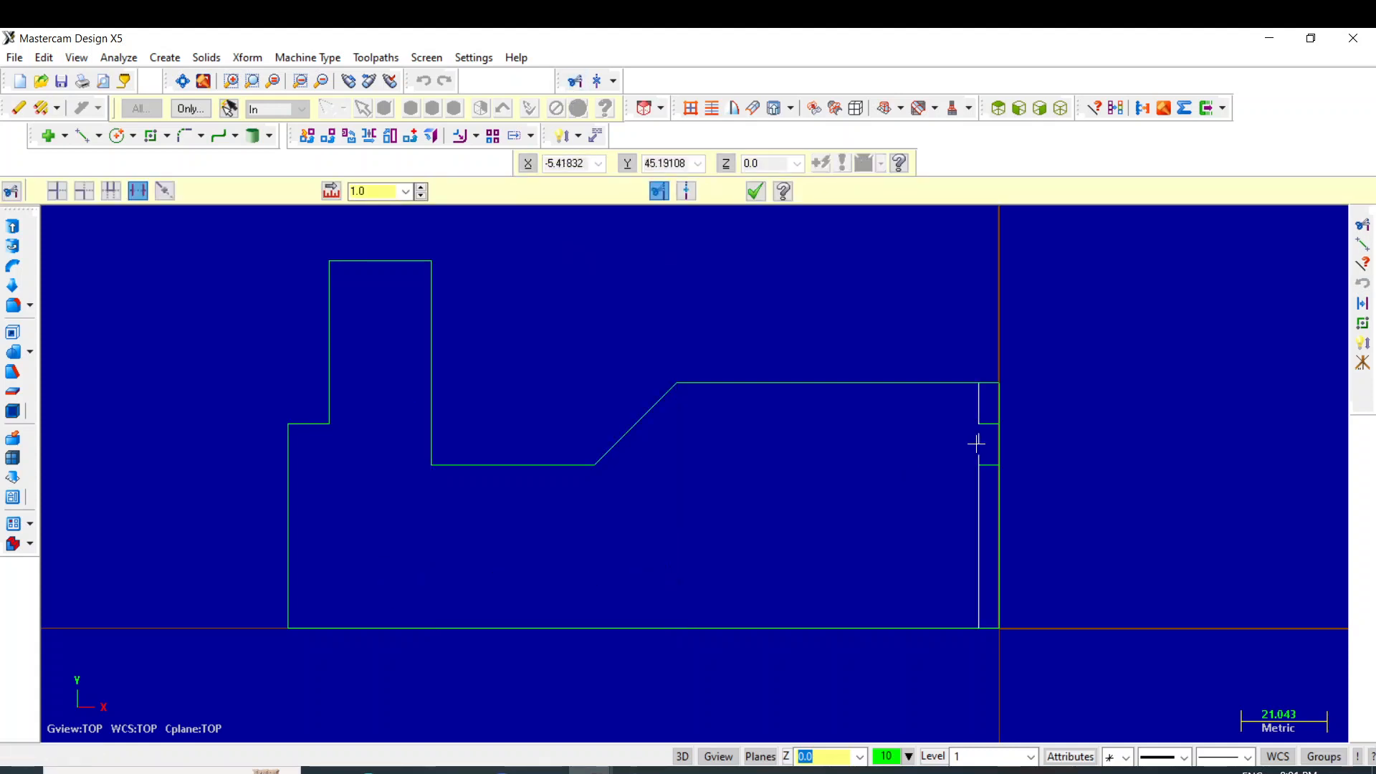
pyautogui.click(977, 556)
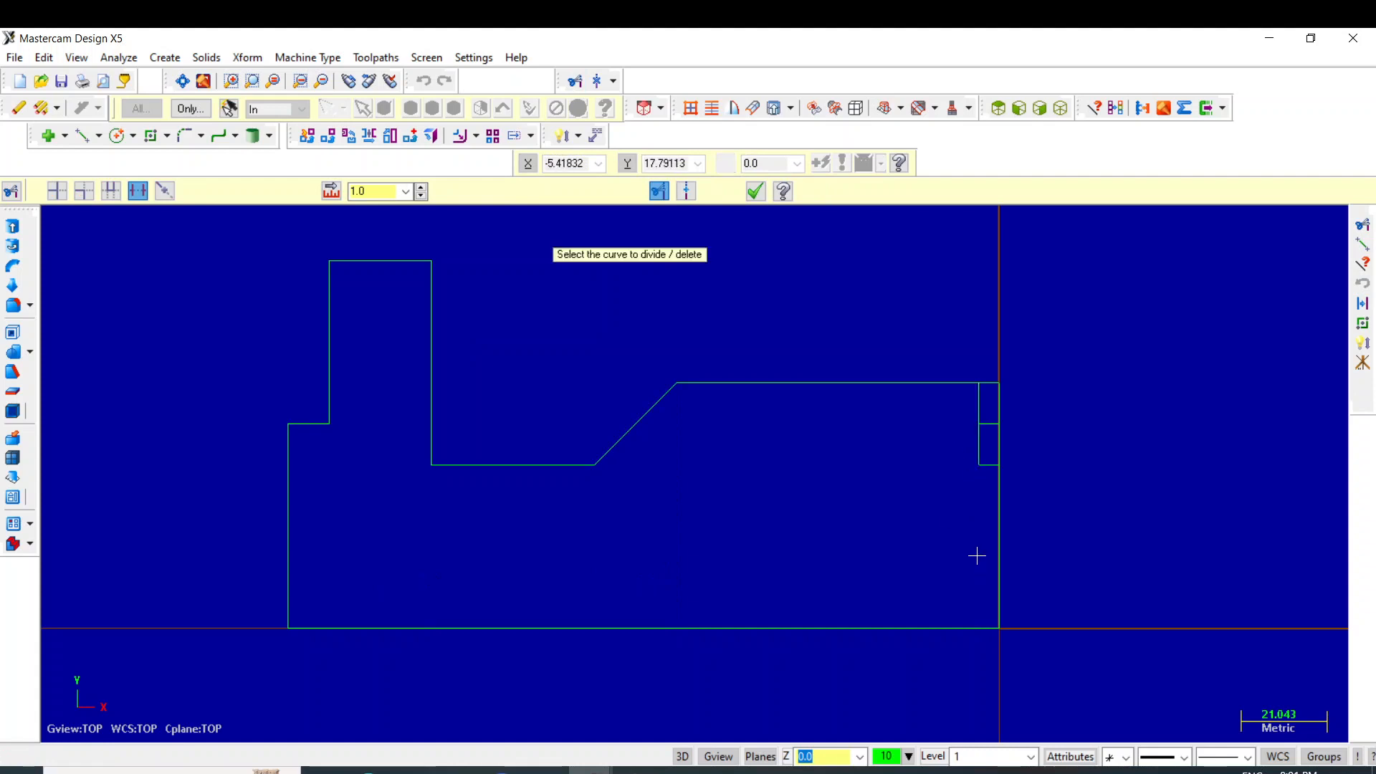
pyautogui.click(979, 396)
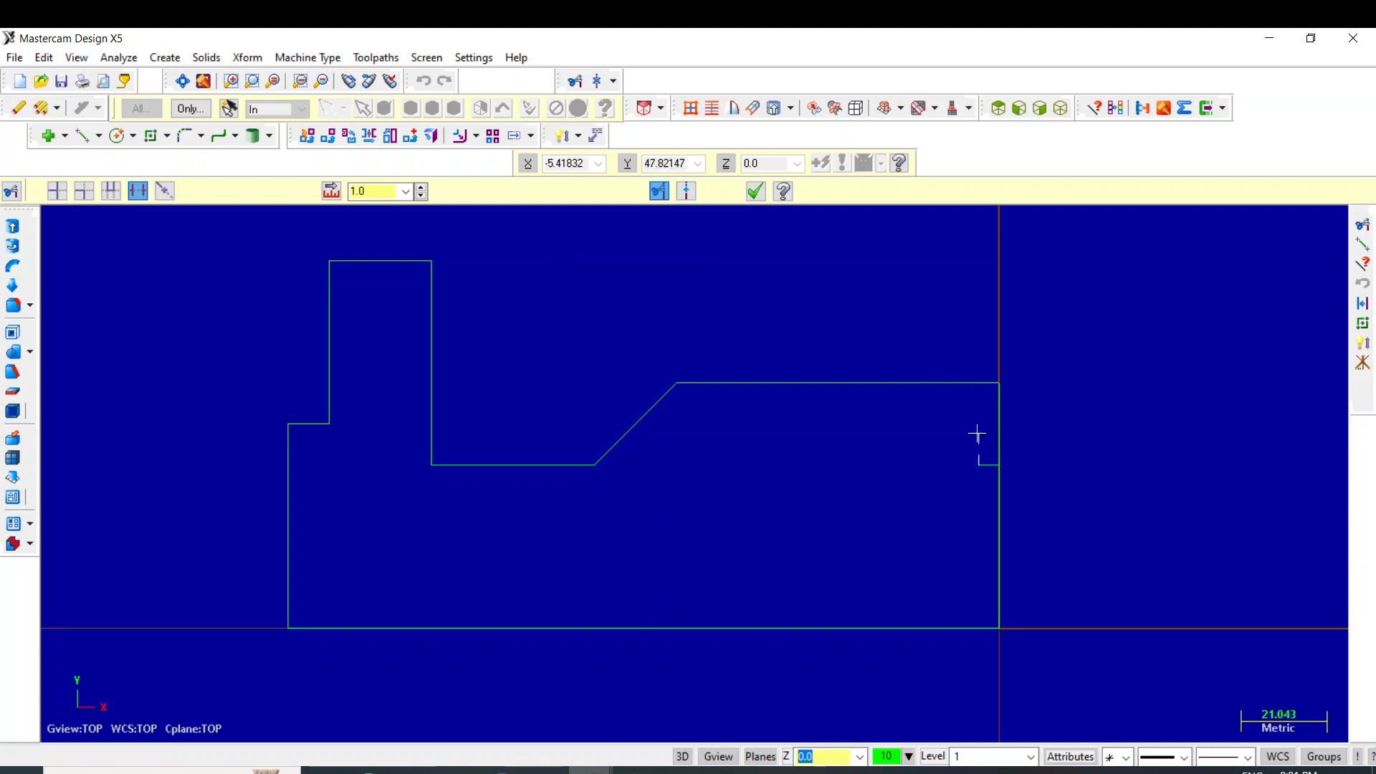
pyautogui.click(981, 462)
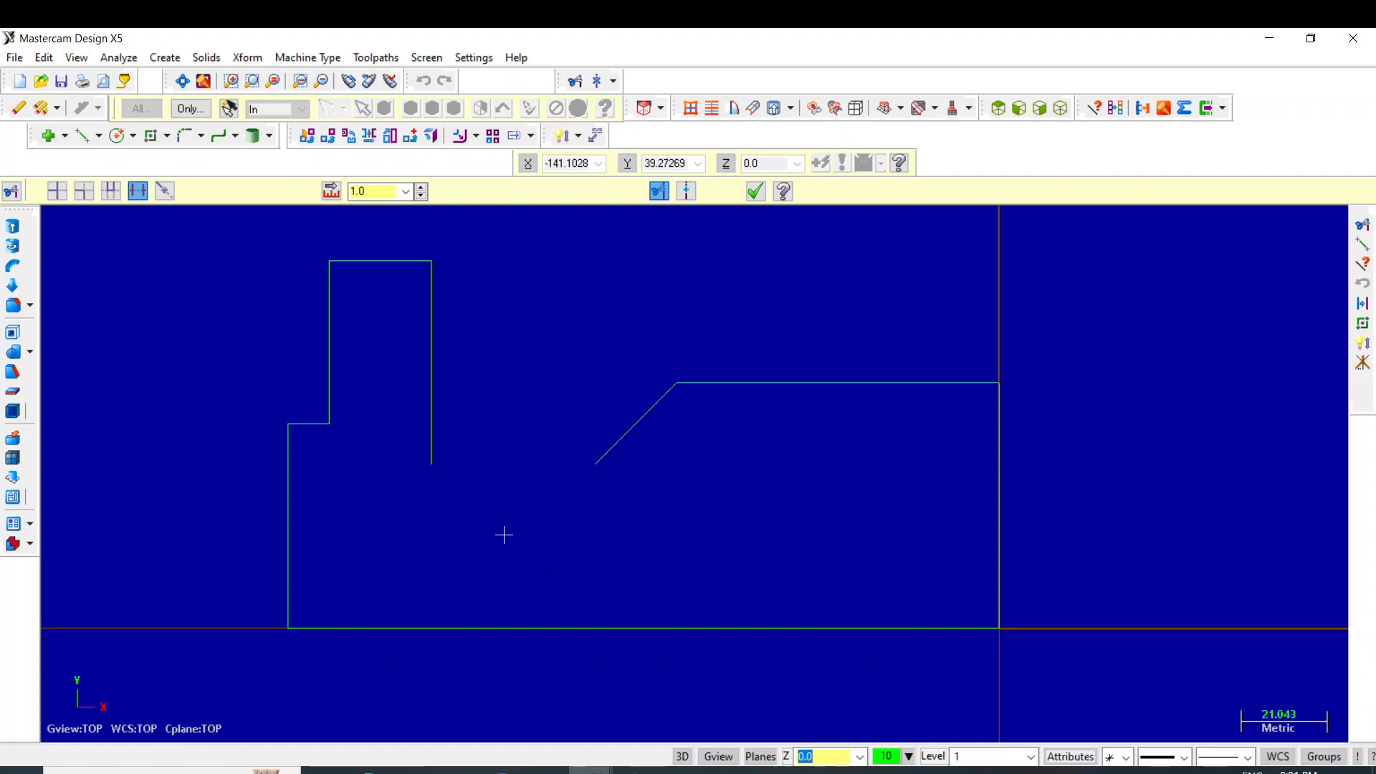
pyautogui.click(755, 191)
# Fillet the corner between the recess floor and the sloped line with a 10 mm radius.
pyautogui.click(201, 140)
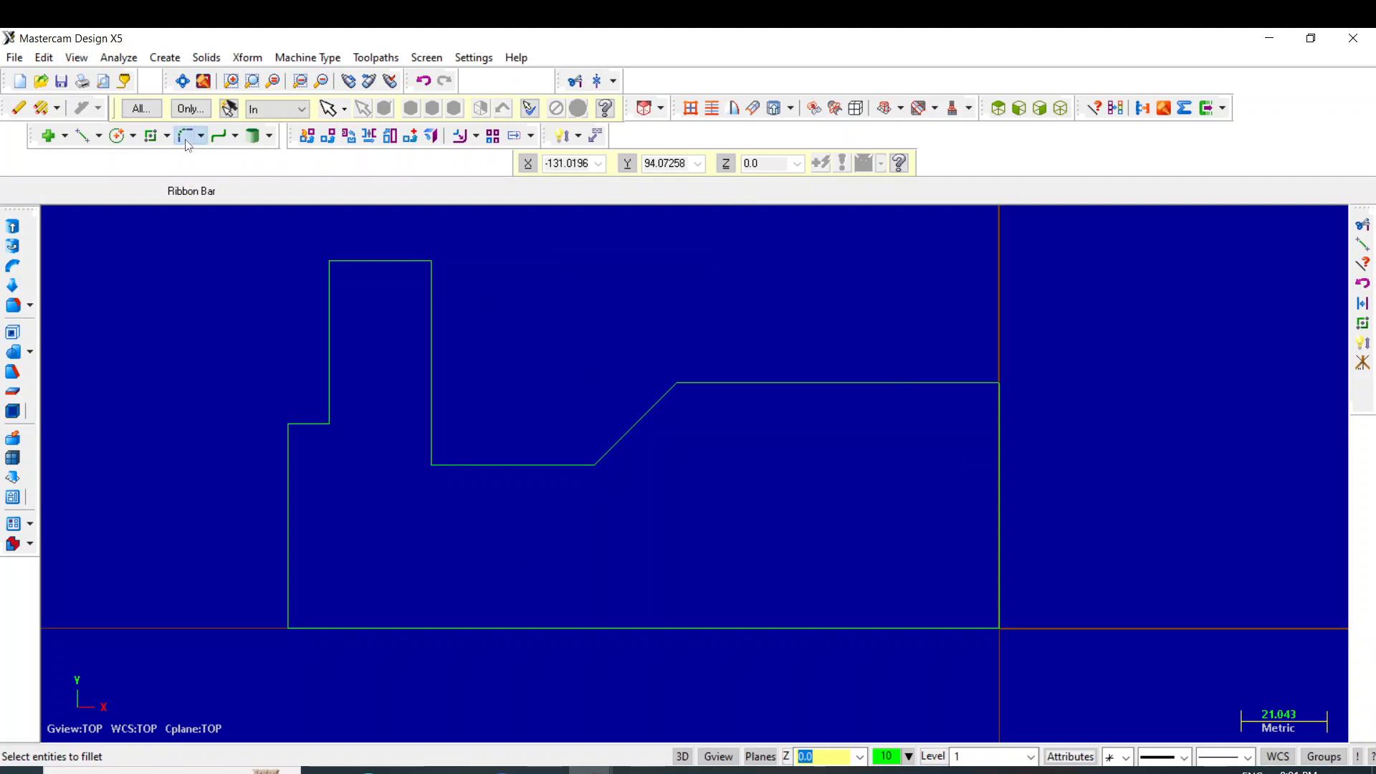
pyautogui.doubleClick(264, 189)
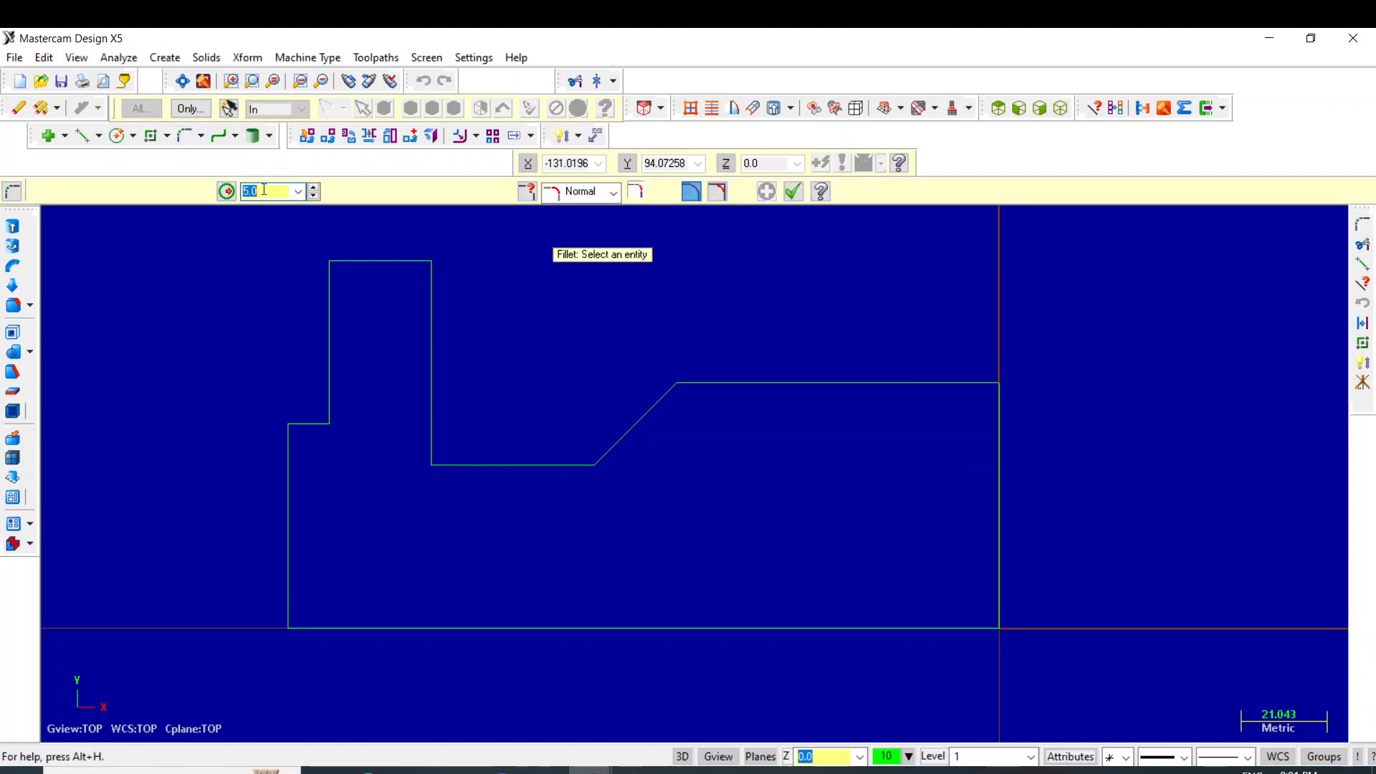
pyautogui.write('09')
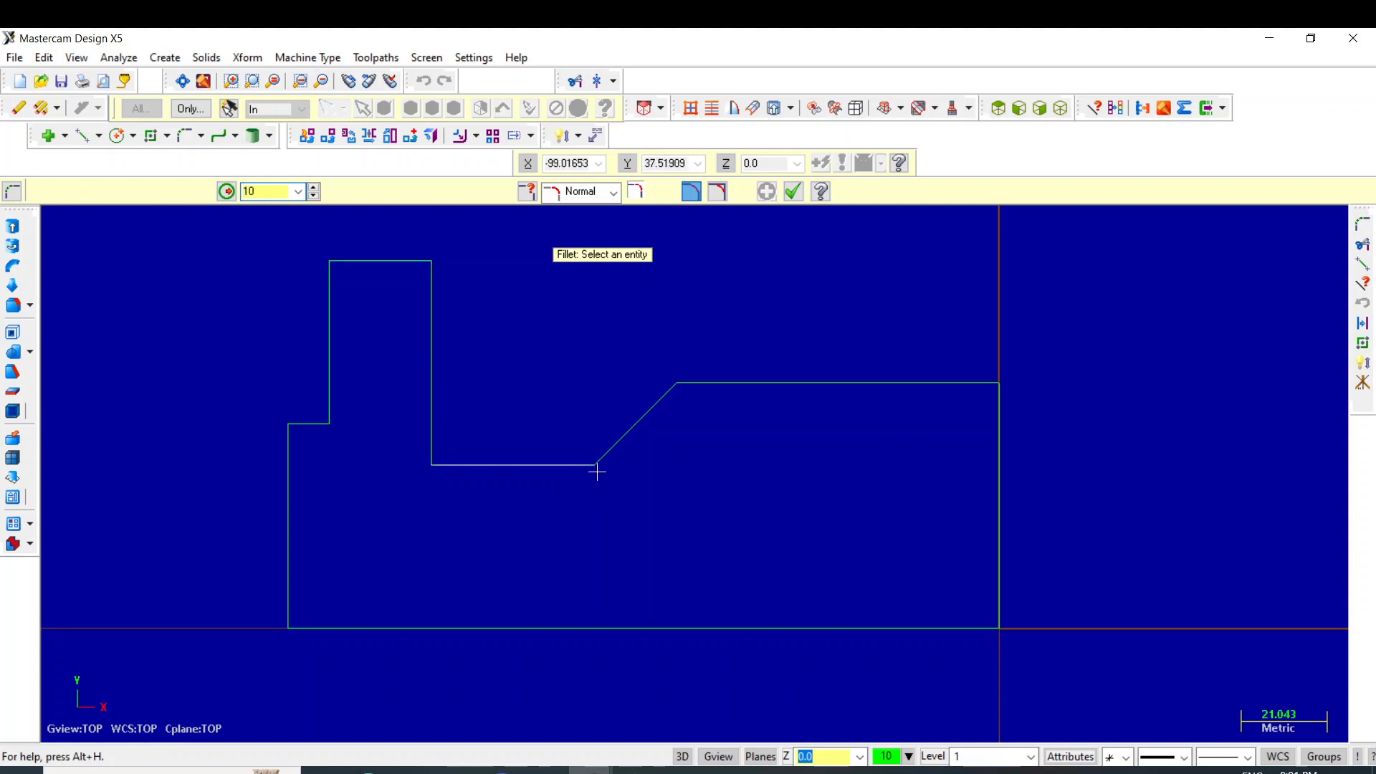
pyautogui.click(609, 452)
pyautogui.click(570, 476)
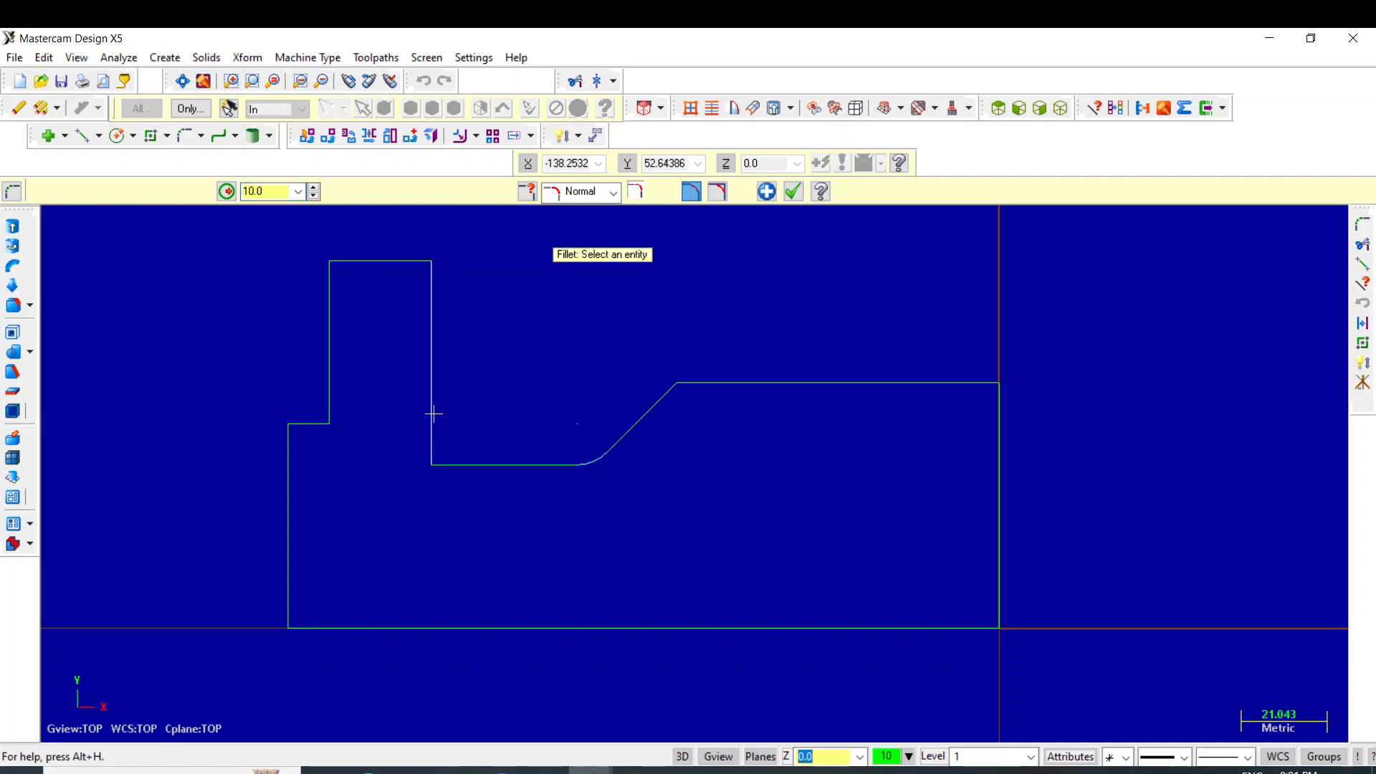
# Set the fillet radius to 7 mm and round the corner between the tall step's right side and the recess floor.
pyautogui.doubleClick(273, 191)
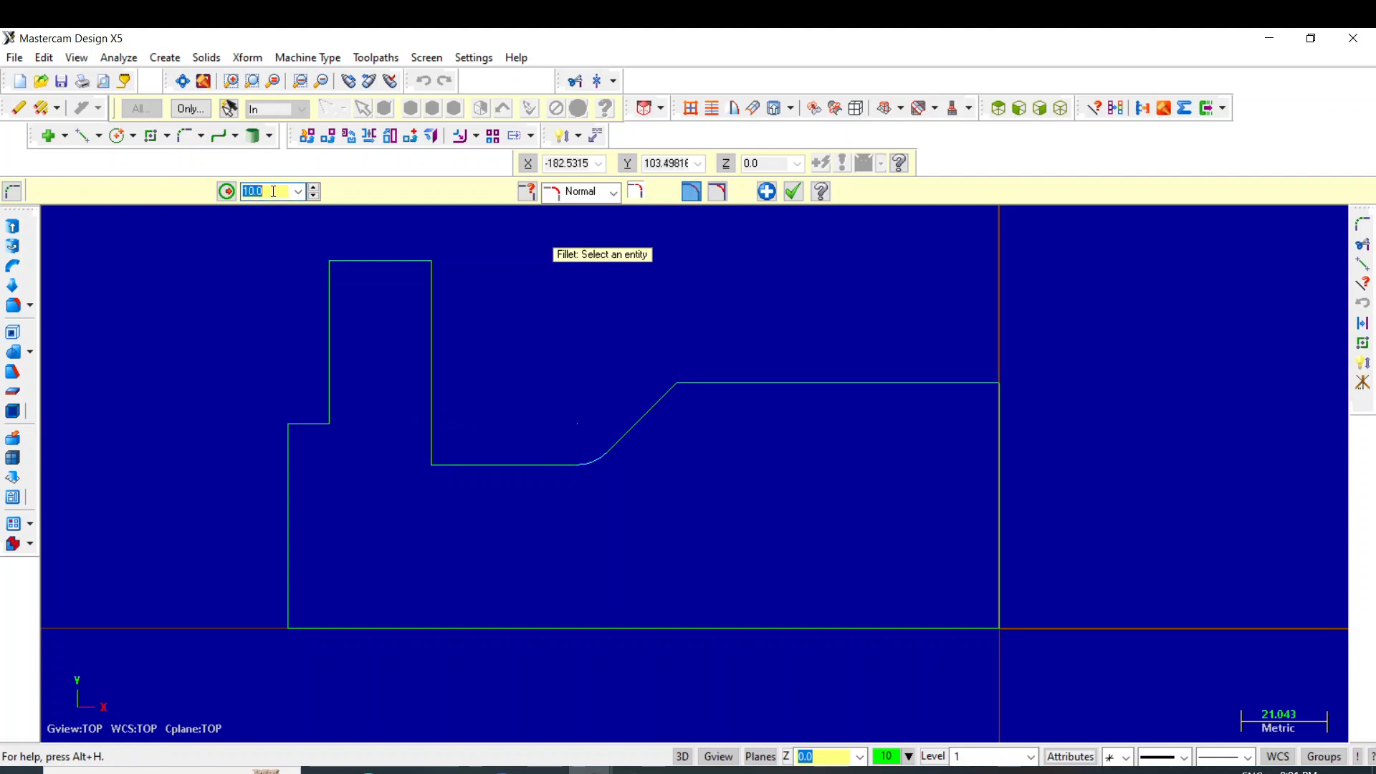
pyautogui.write('7')
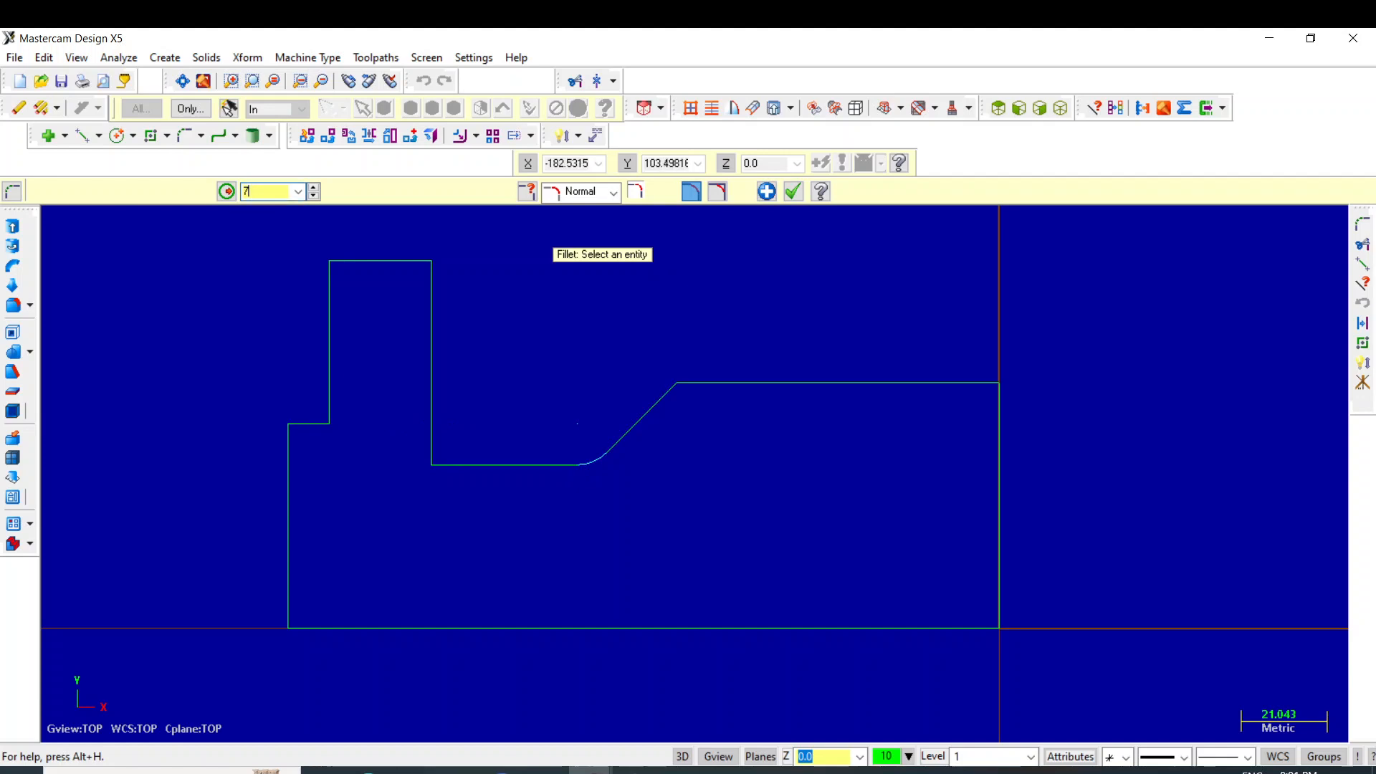
pyautogui.click(431, 444)
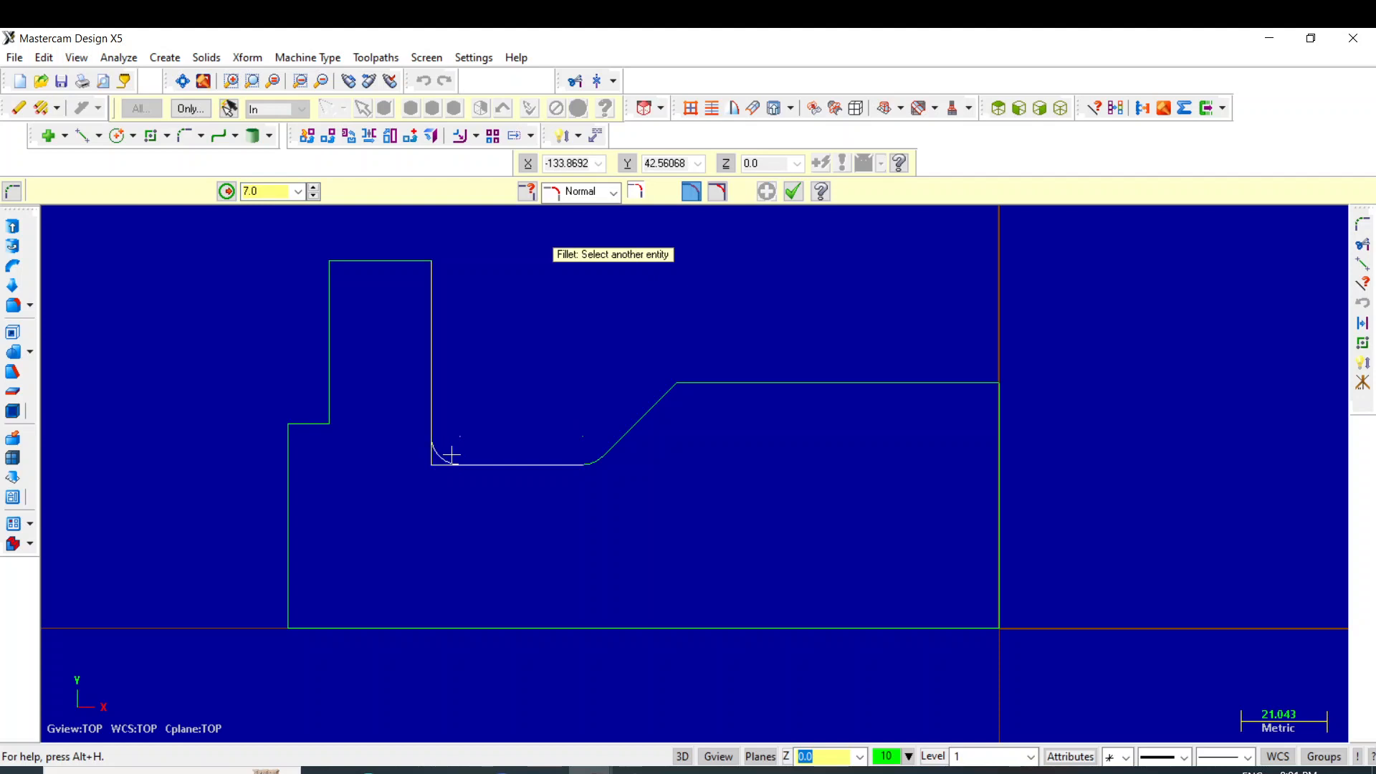
pyautogui.click(450, 462)
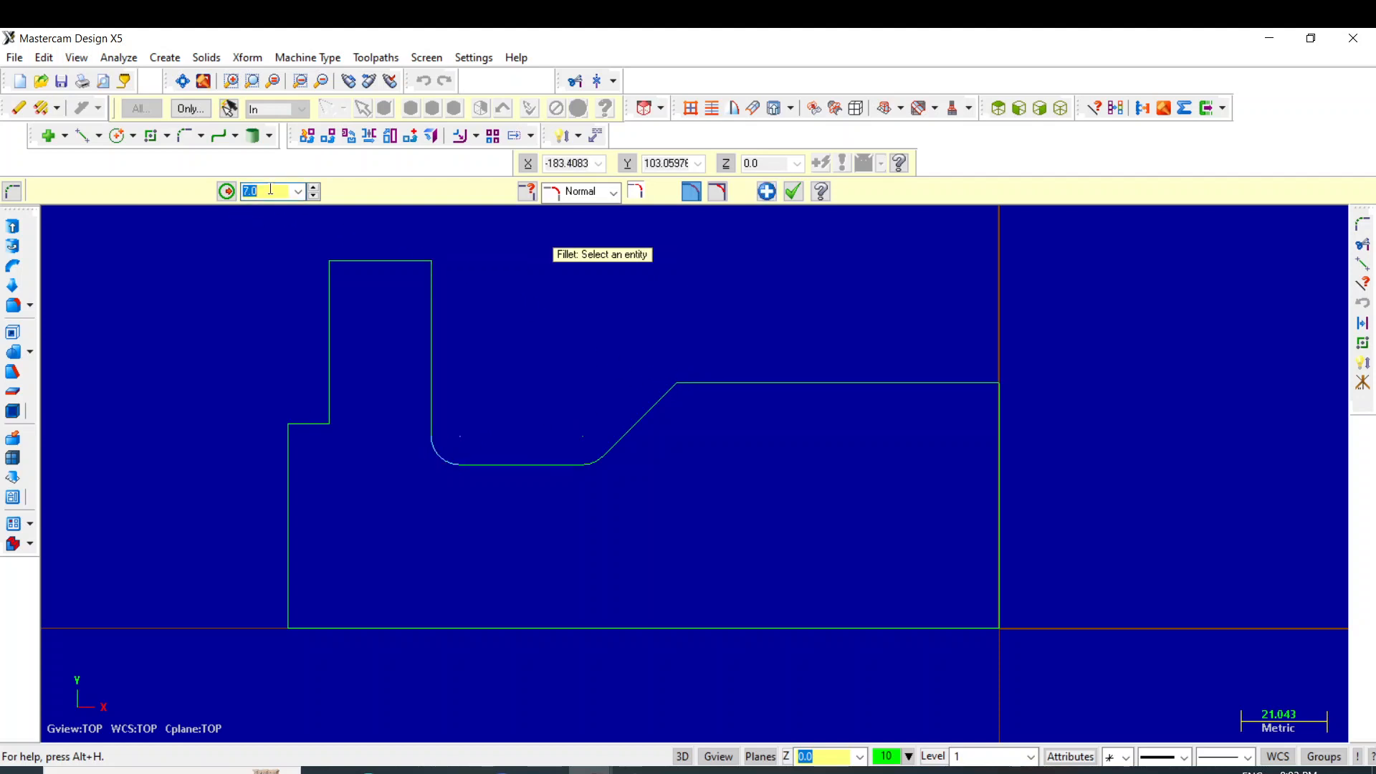
# Set the fillet radius to 3 mm and round the corner where the slope meets the 60 mm high line.
pyautogui.write('3')
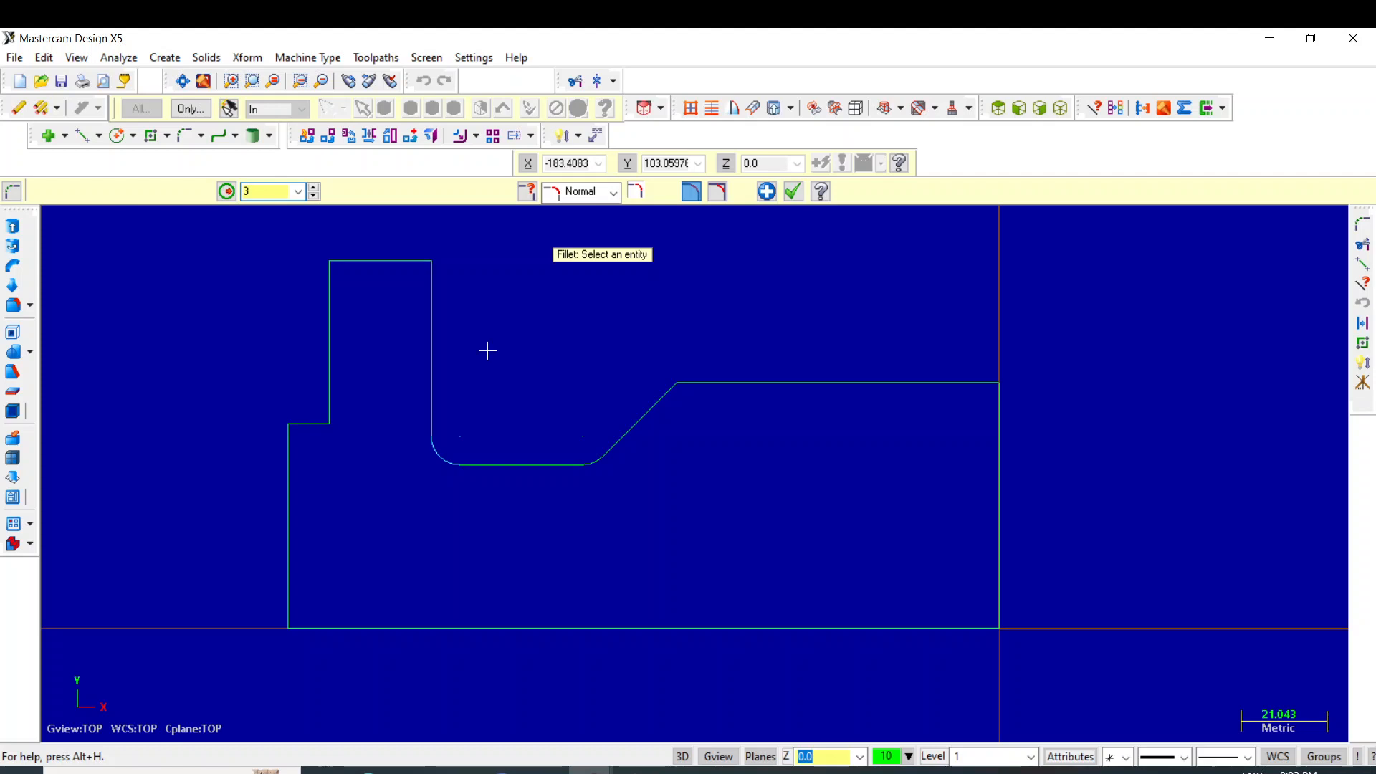
pyautogui.click(681, 385)
pyautogui.click(664, 396)
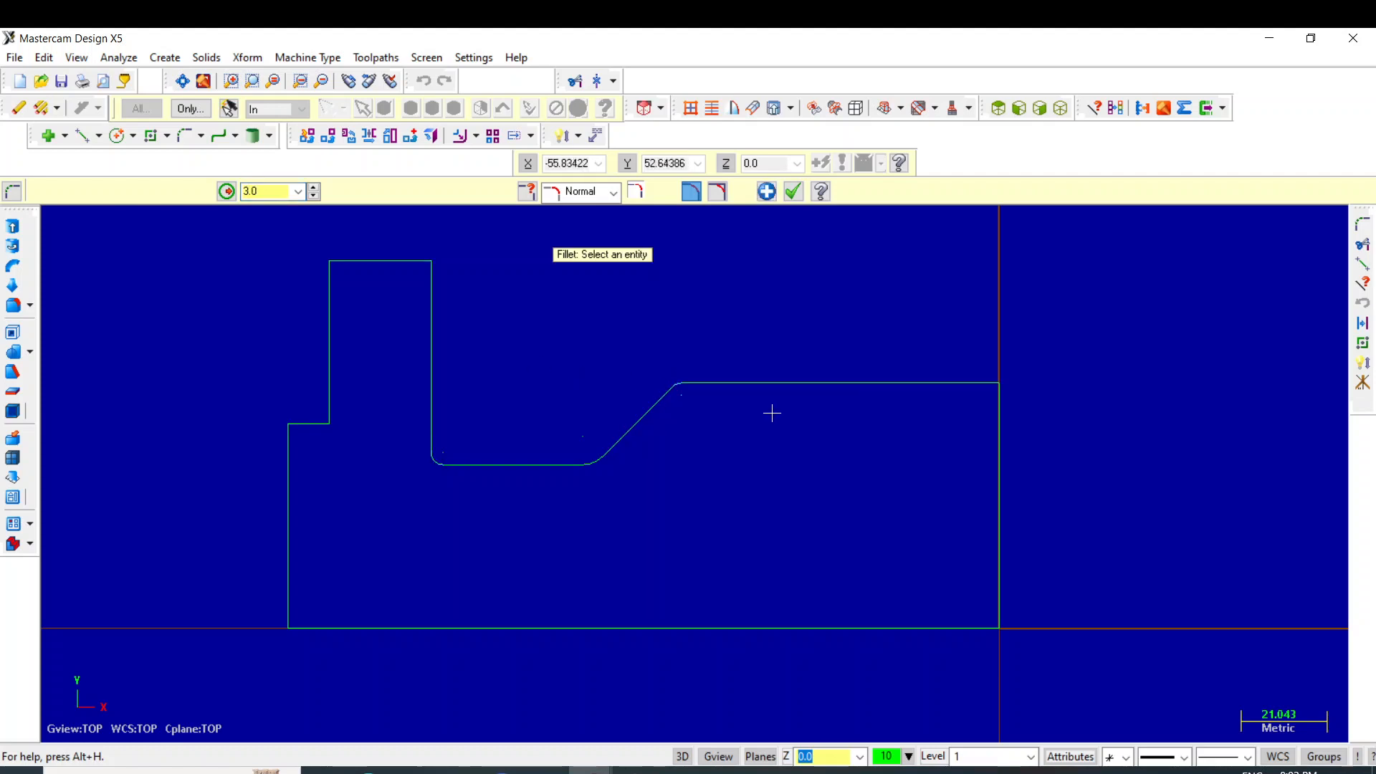
# Set the fillet radius to 2 mm and round the profile's upper right corner.
pyautogui.click(266, 196)
pyautogui.click(262, 193)
pyautogui.click(966, 384)
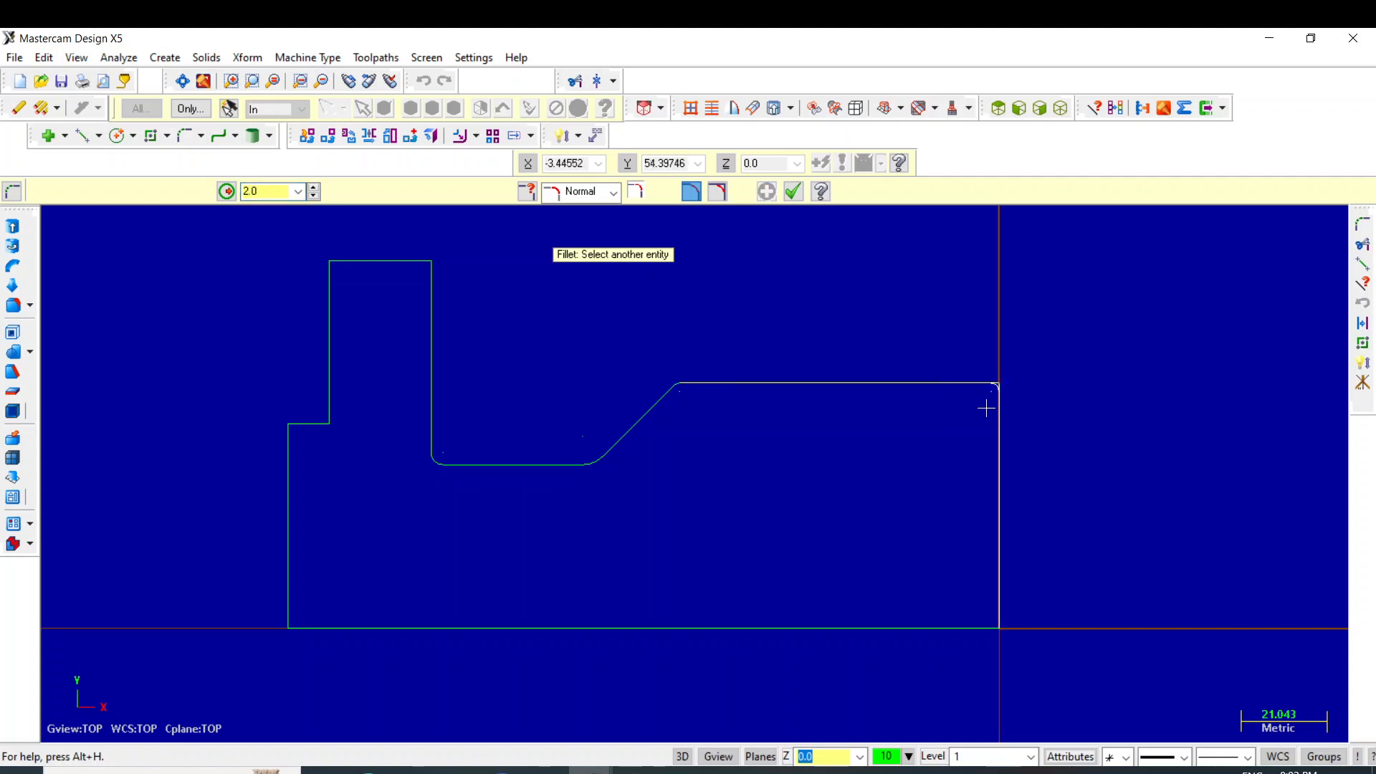
pyautogui.click(988, 408)
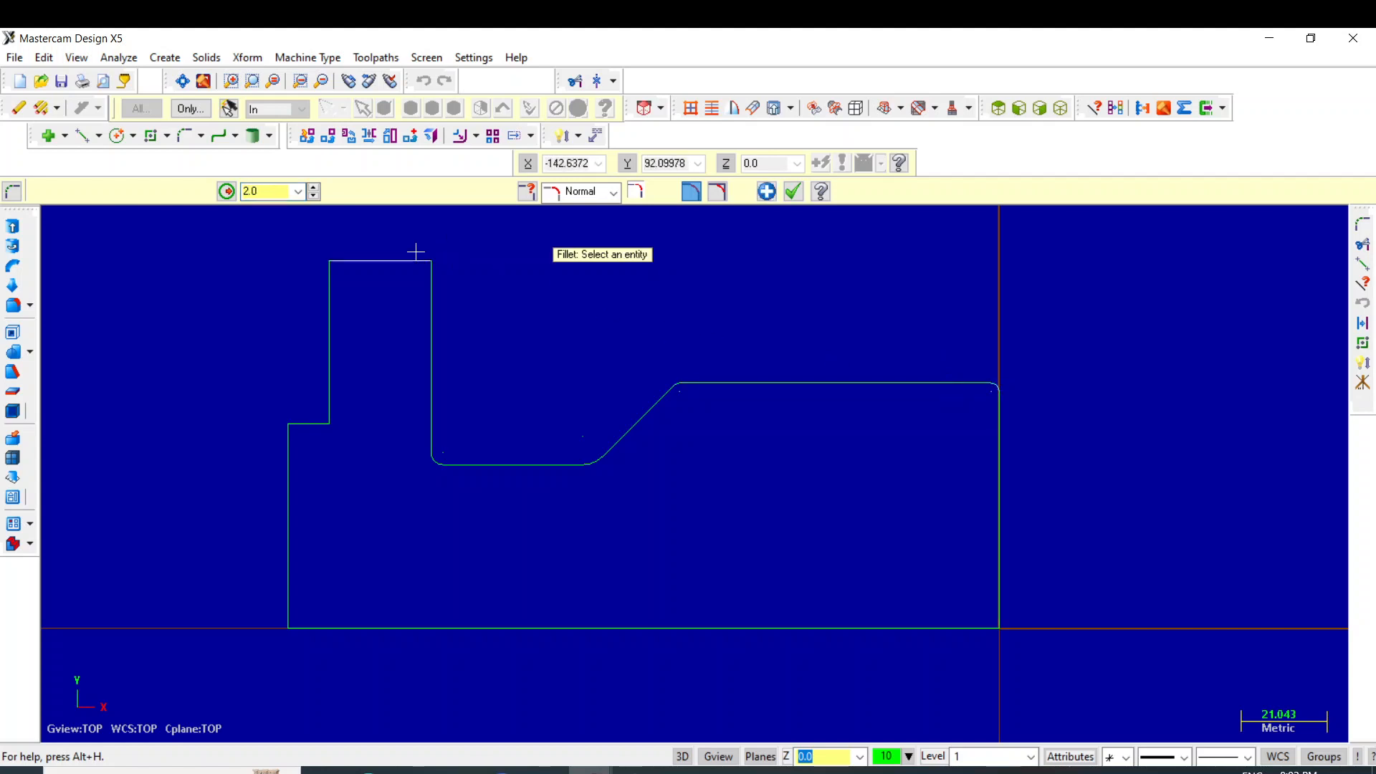
pyautogui.click(263, 193)
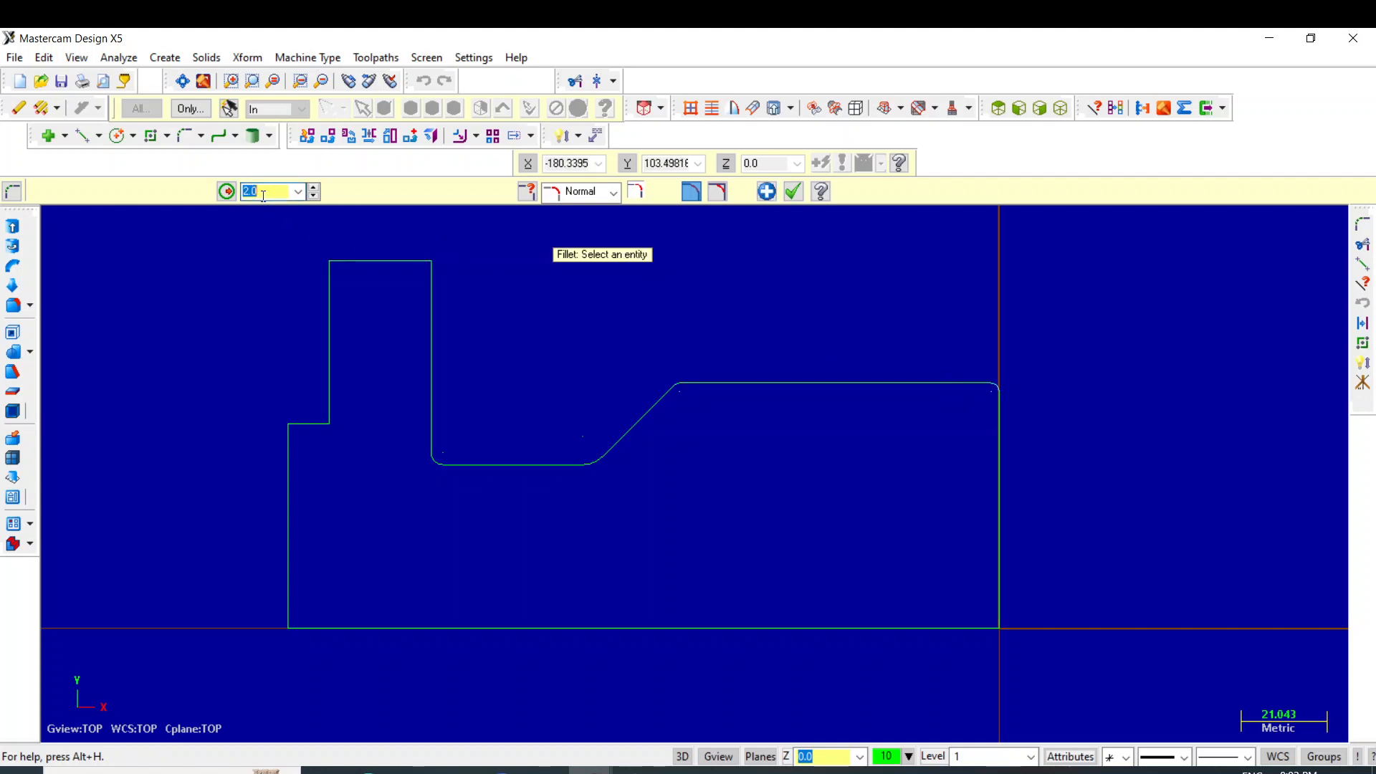
pyautogui.click(297, 191)
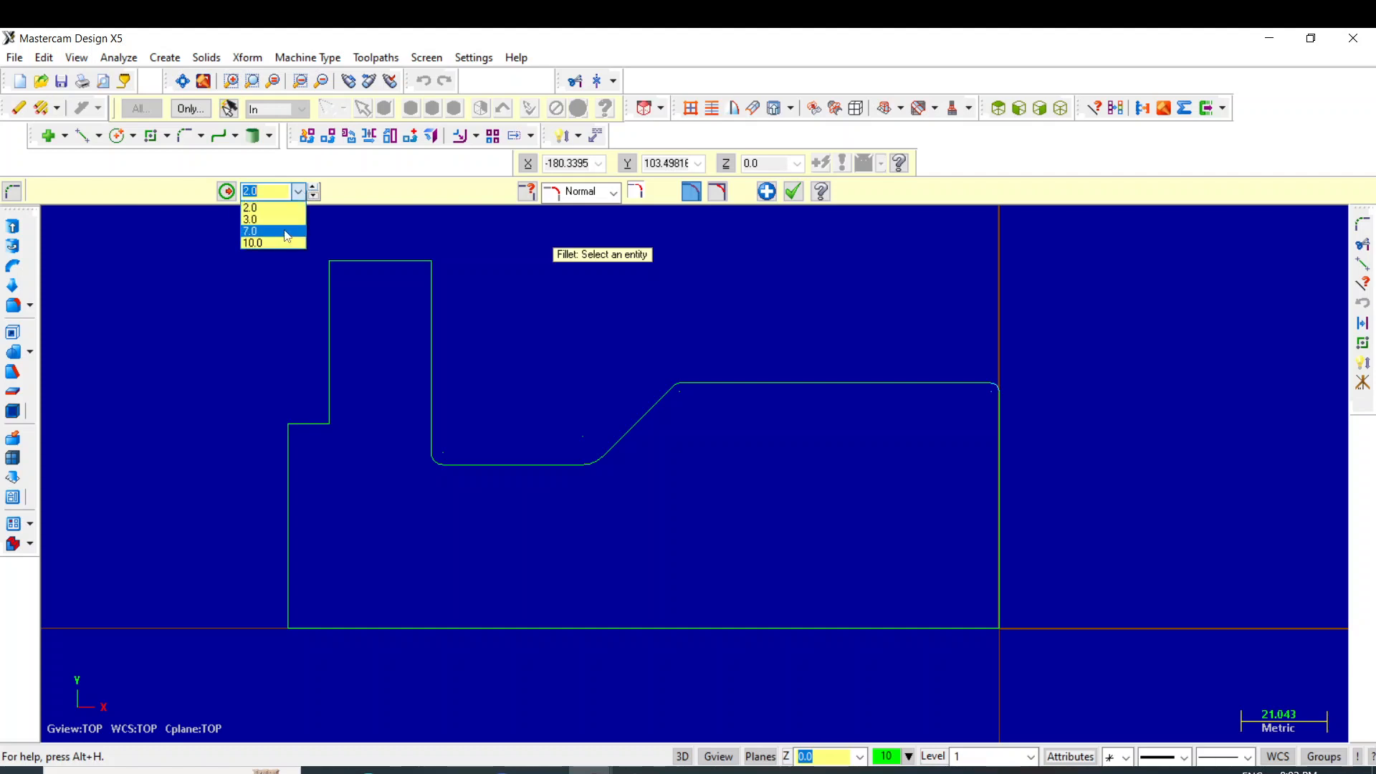
pyautogui.click(186, 197)
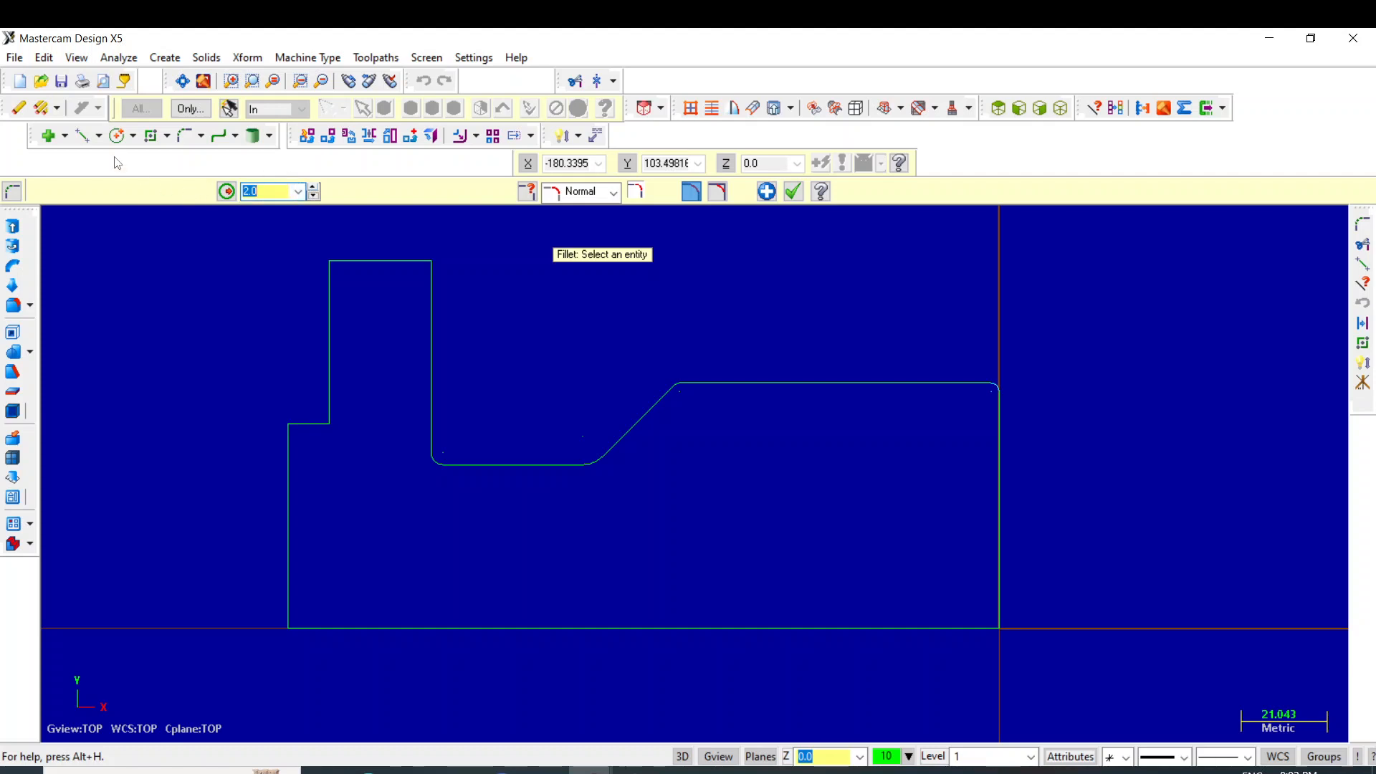
# Chamfer both top corners of the tall step and the lower left shoulder's corner with a single distance of 1 mm.
pyautogui.click(201, 137)
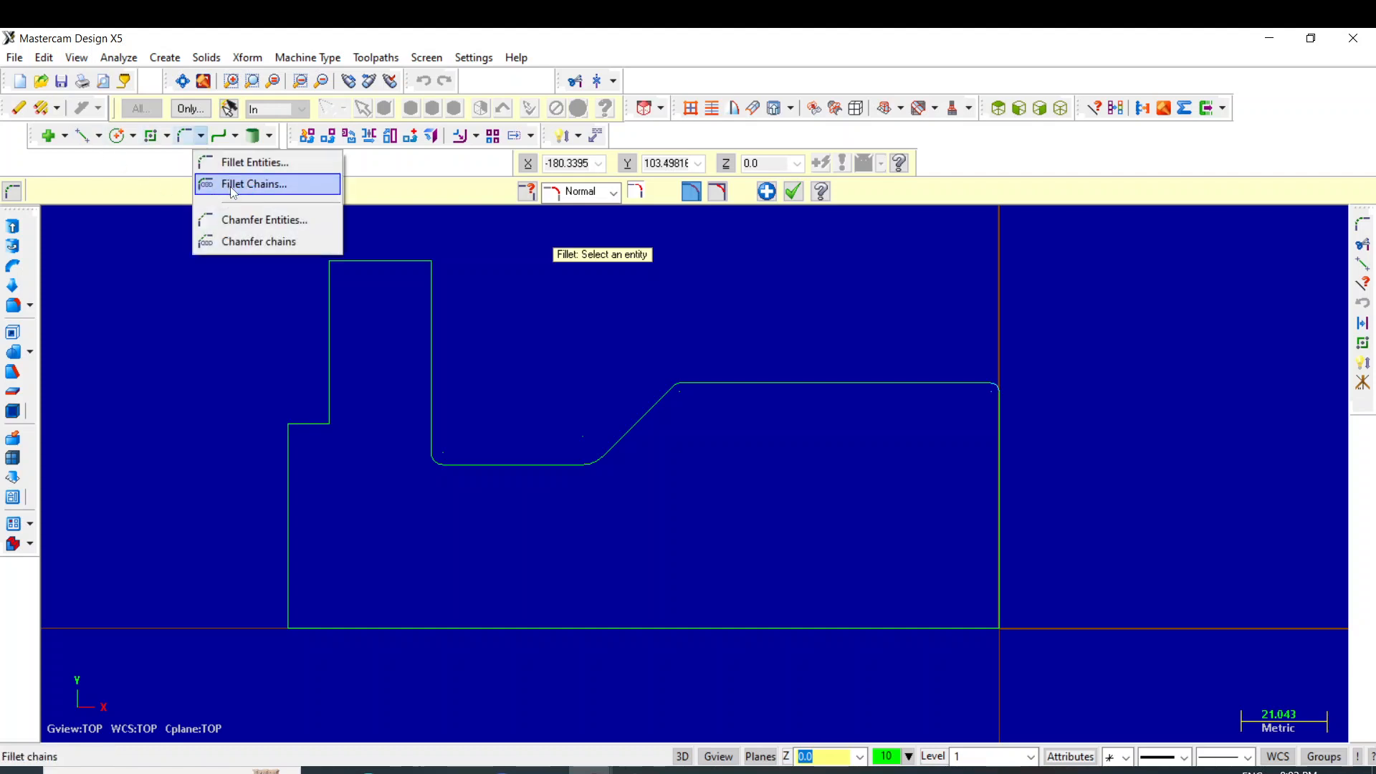
pyautogui.click(247, 221)
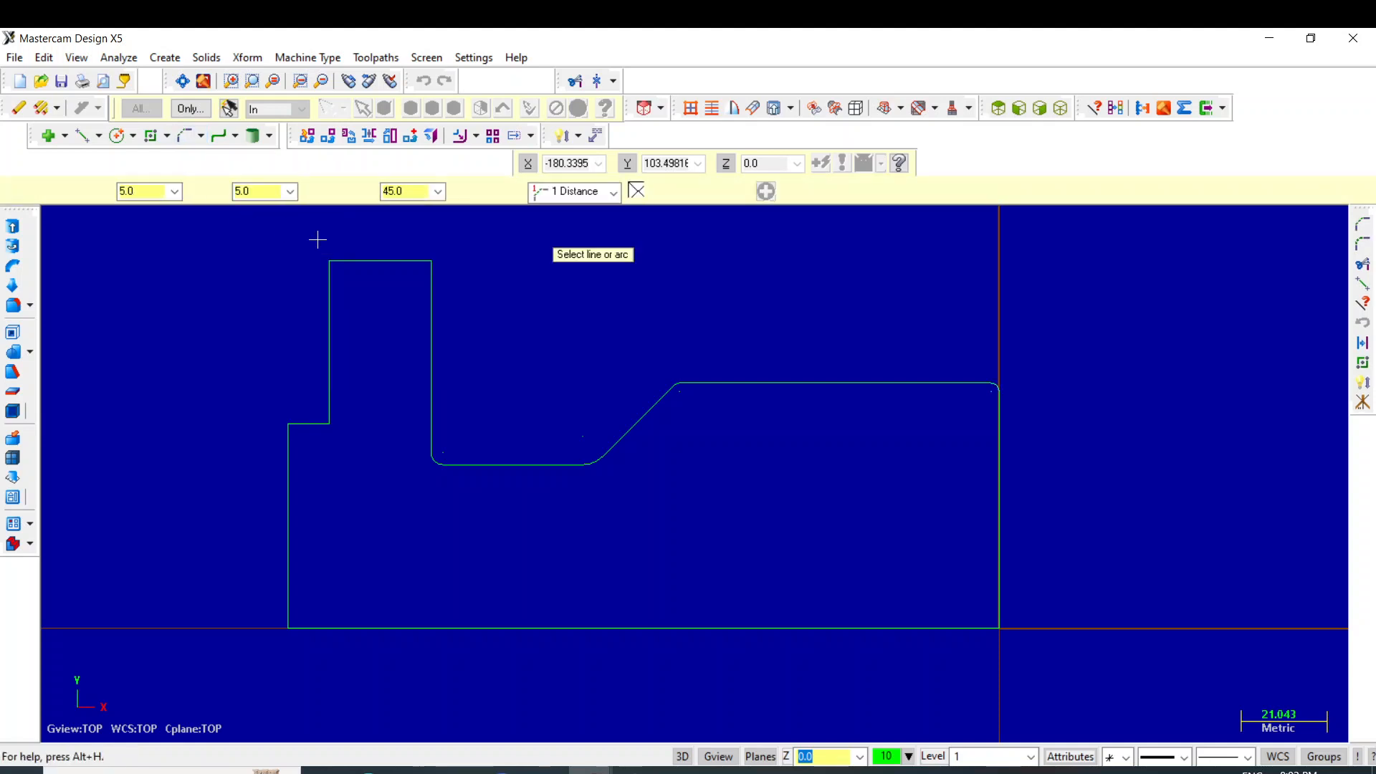
pyautogui.click(428, 270)
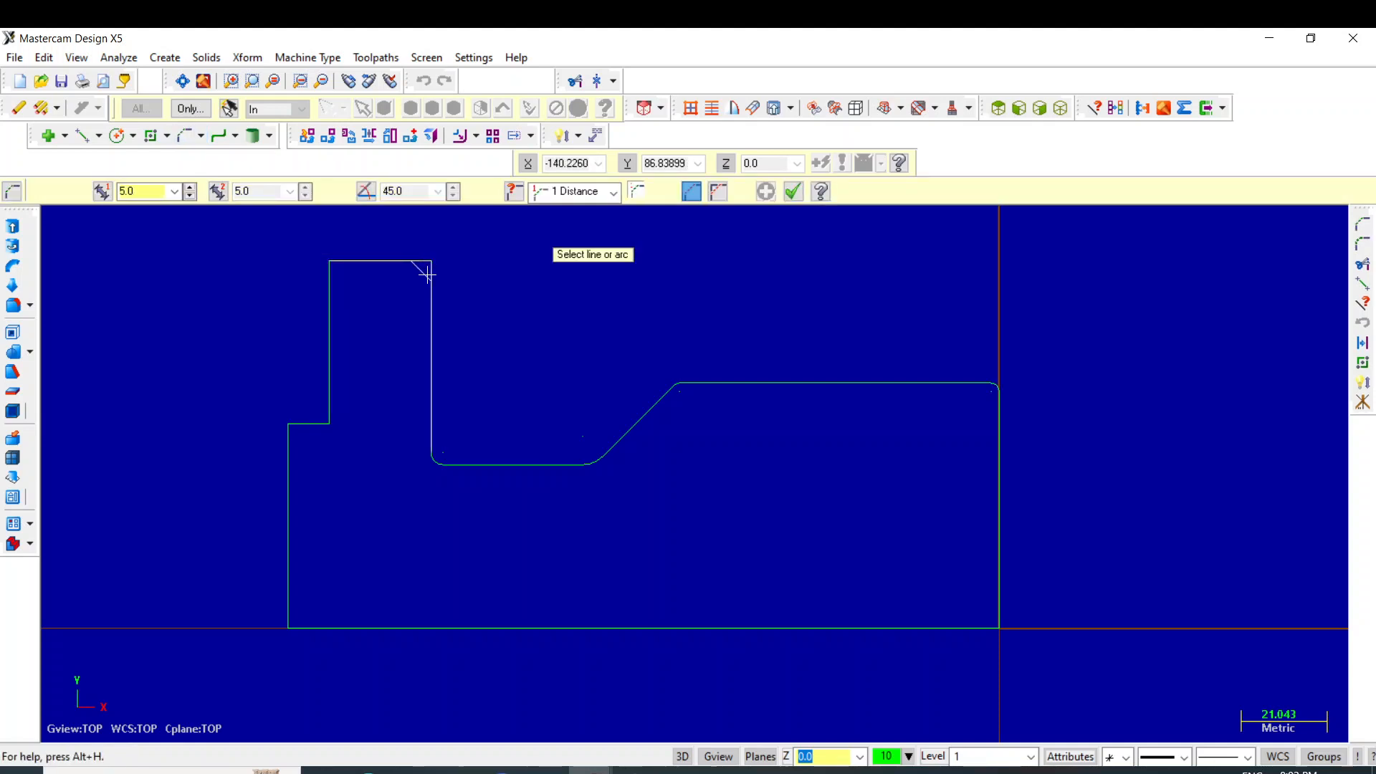
pyautogui.click(143, 192)
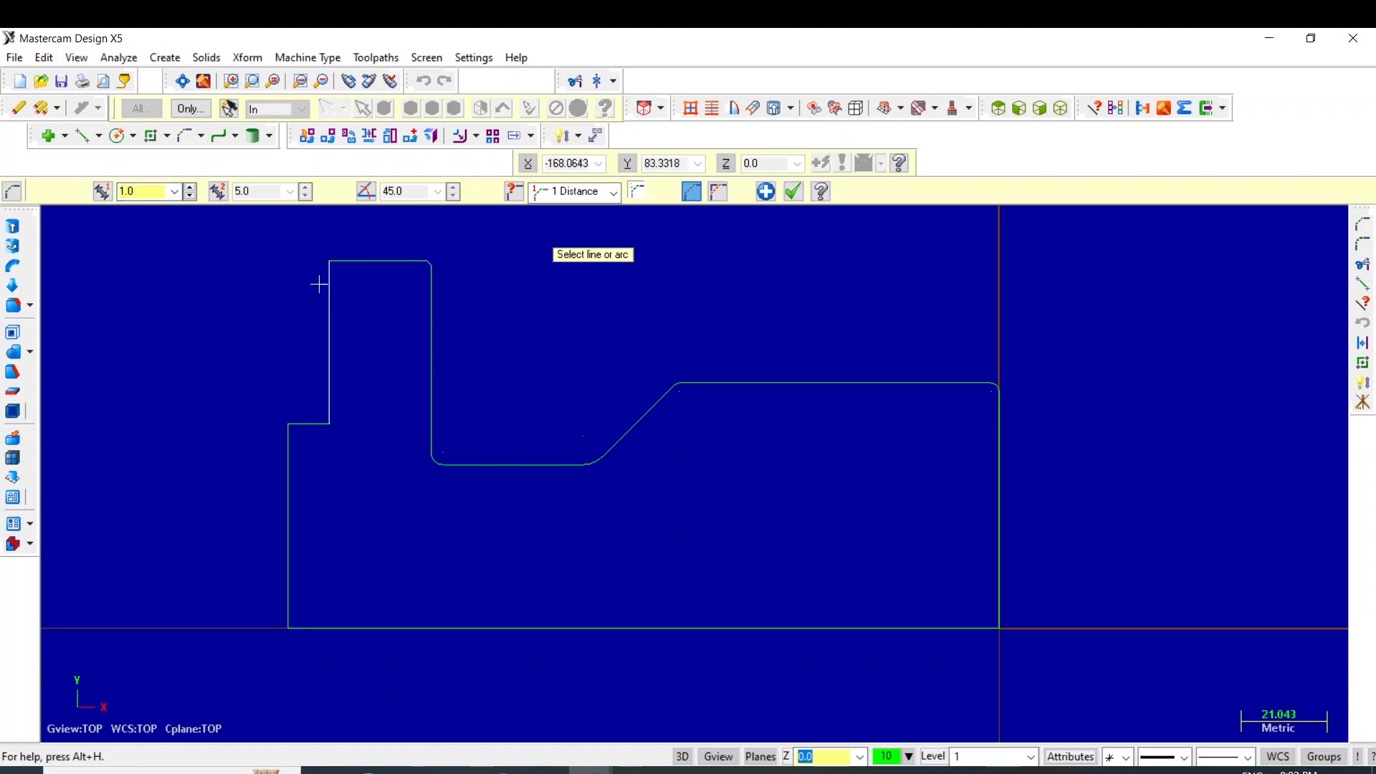
pyautogui.click(344, 268)
pyautogui.click(332, 283)
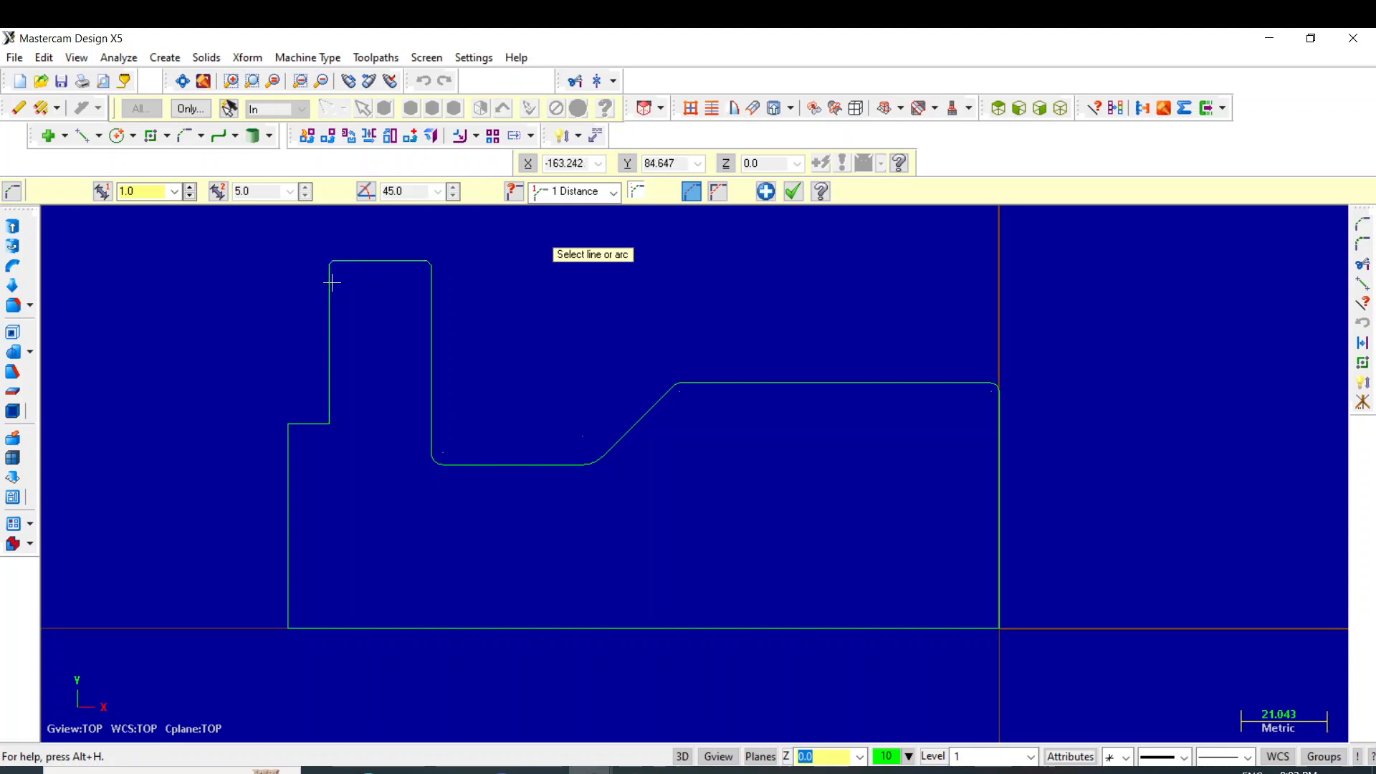
pyautogui.click(299, 423)
pyautogui.click(288, 439)
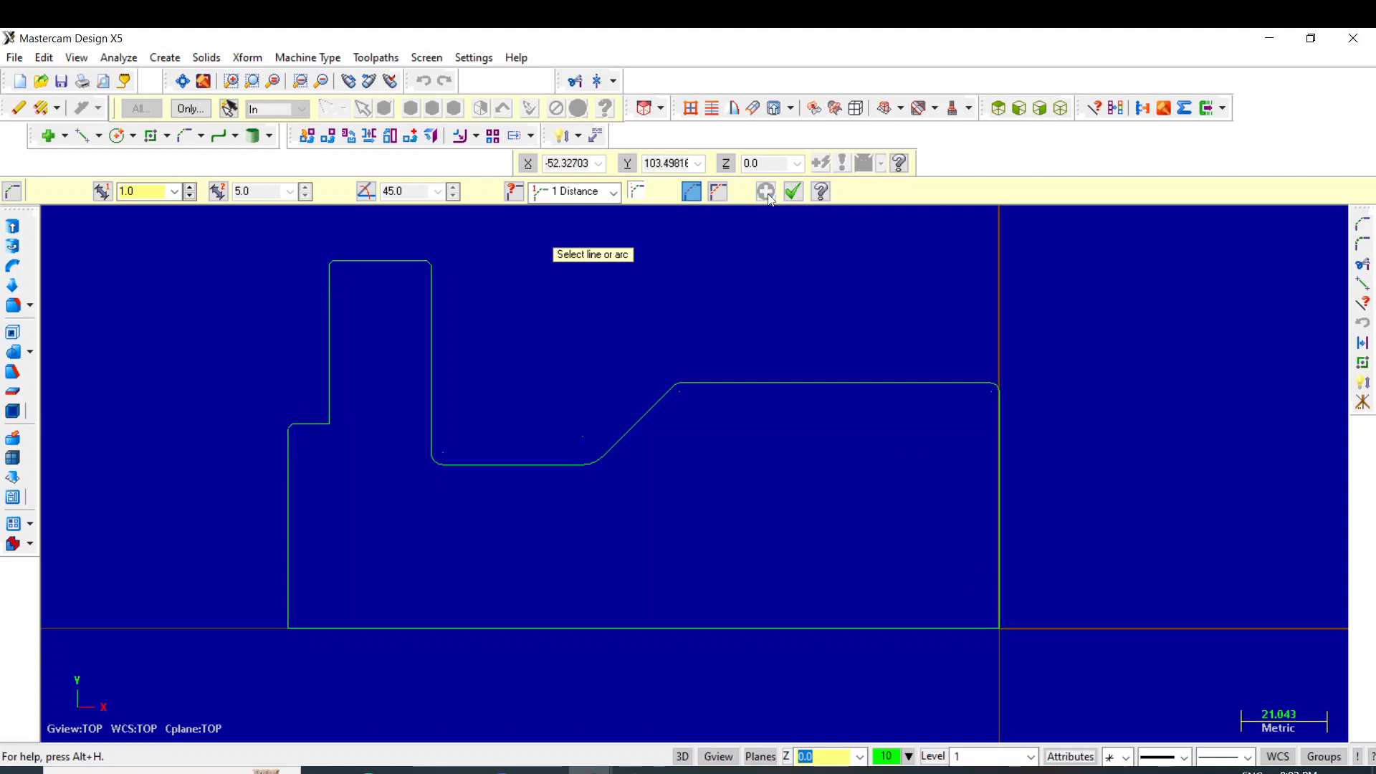
# Offset a copy of the profile's bottom line upward by 18/2 mm.
pyautogui.scroll(-2, 1013, 492)
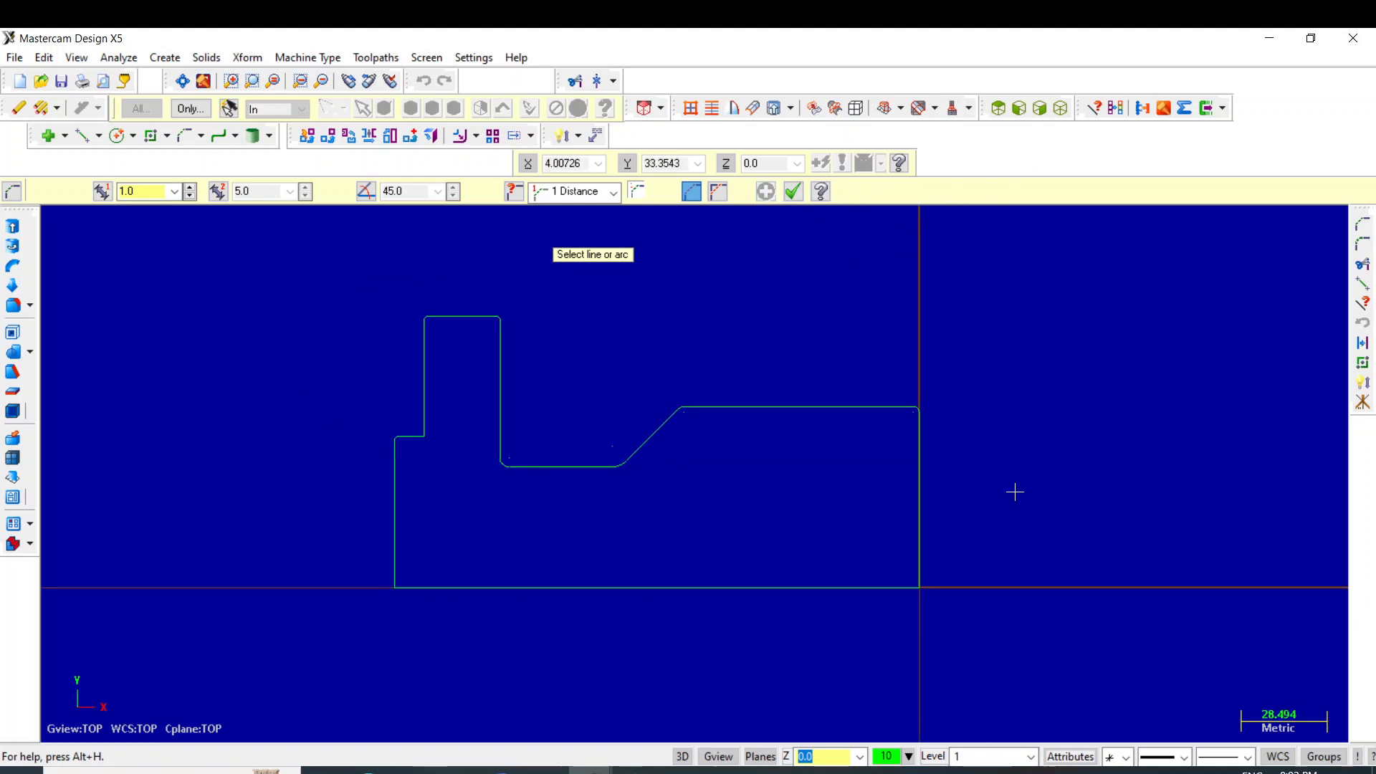
pyautogui.press('Up')
pyautogui.press('Up')
pyautogui.press('Up')
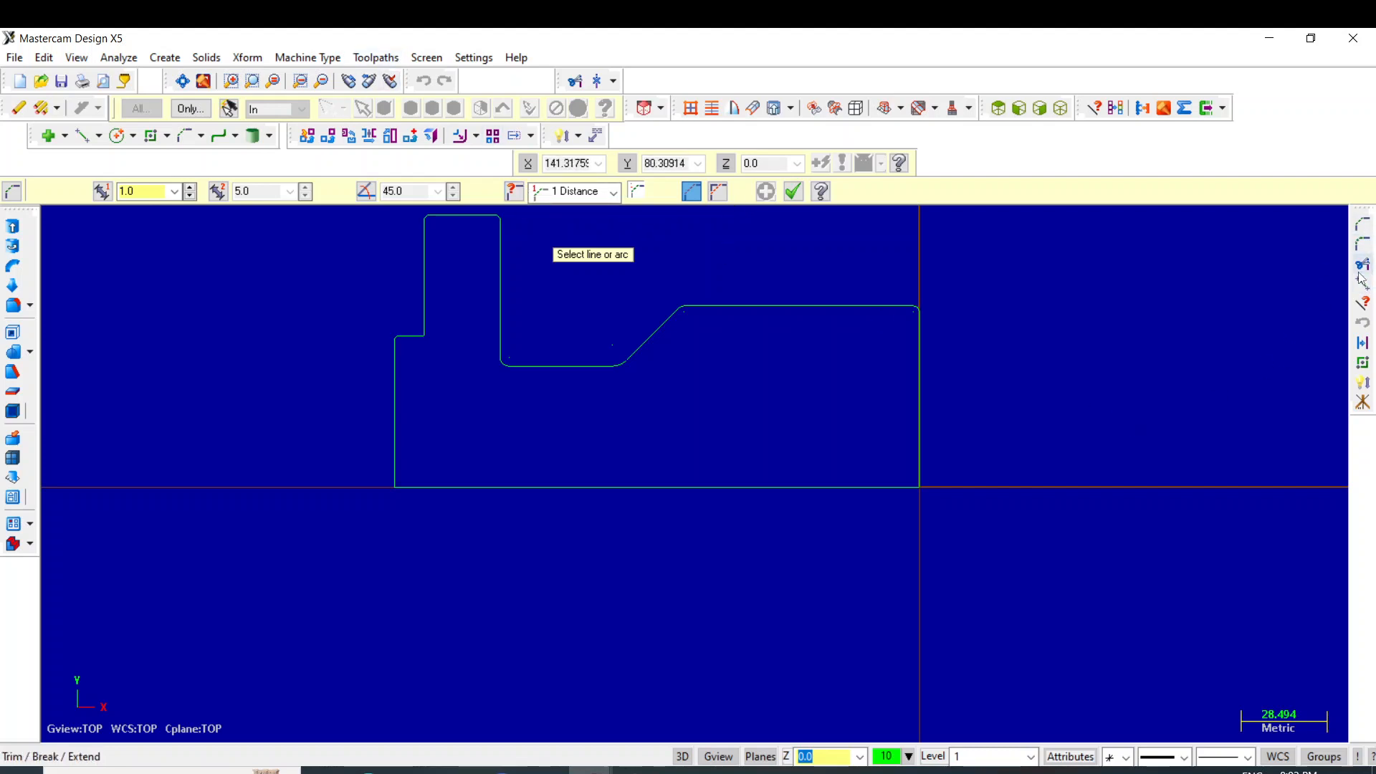
pyautogui.click(1361, 340)
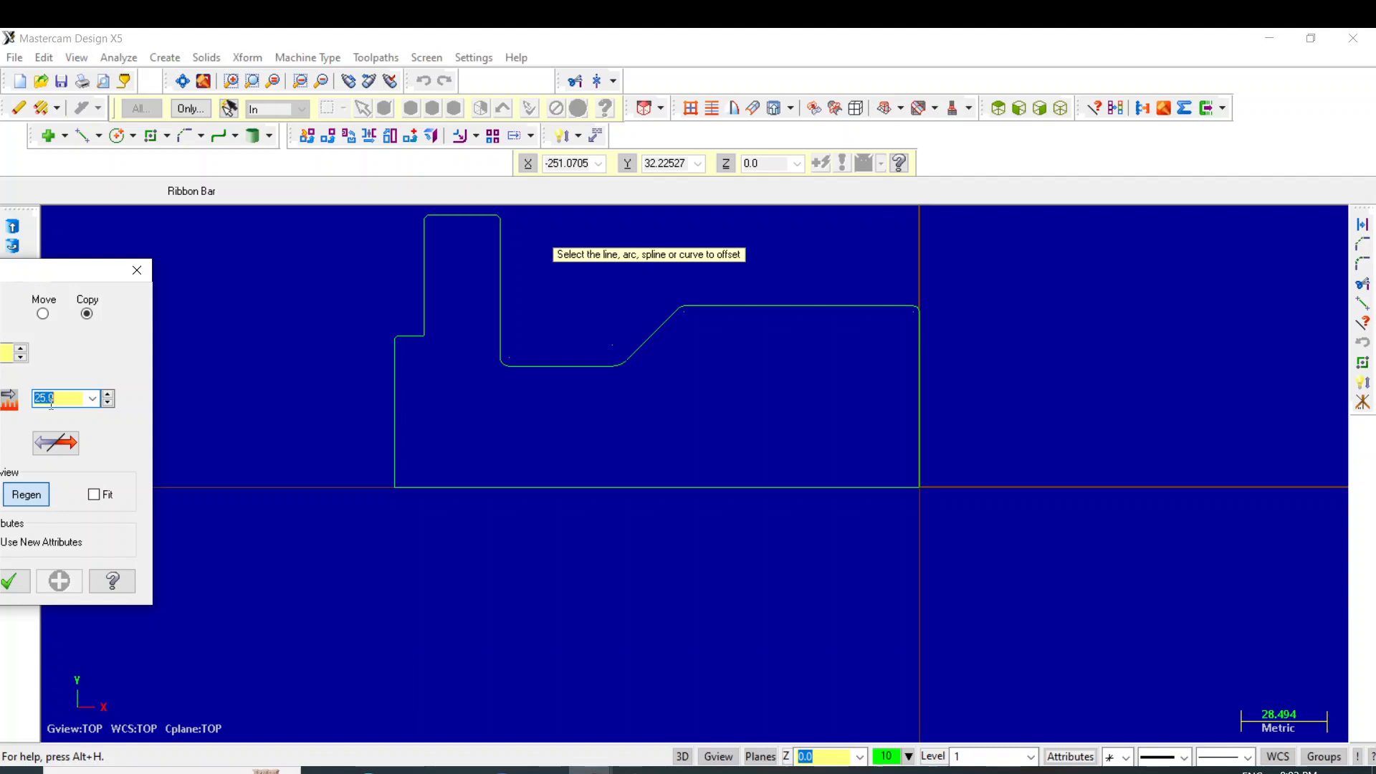
pyautogui.write('18/2')
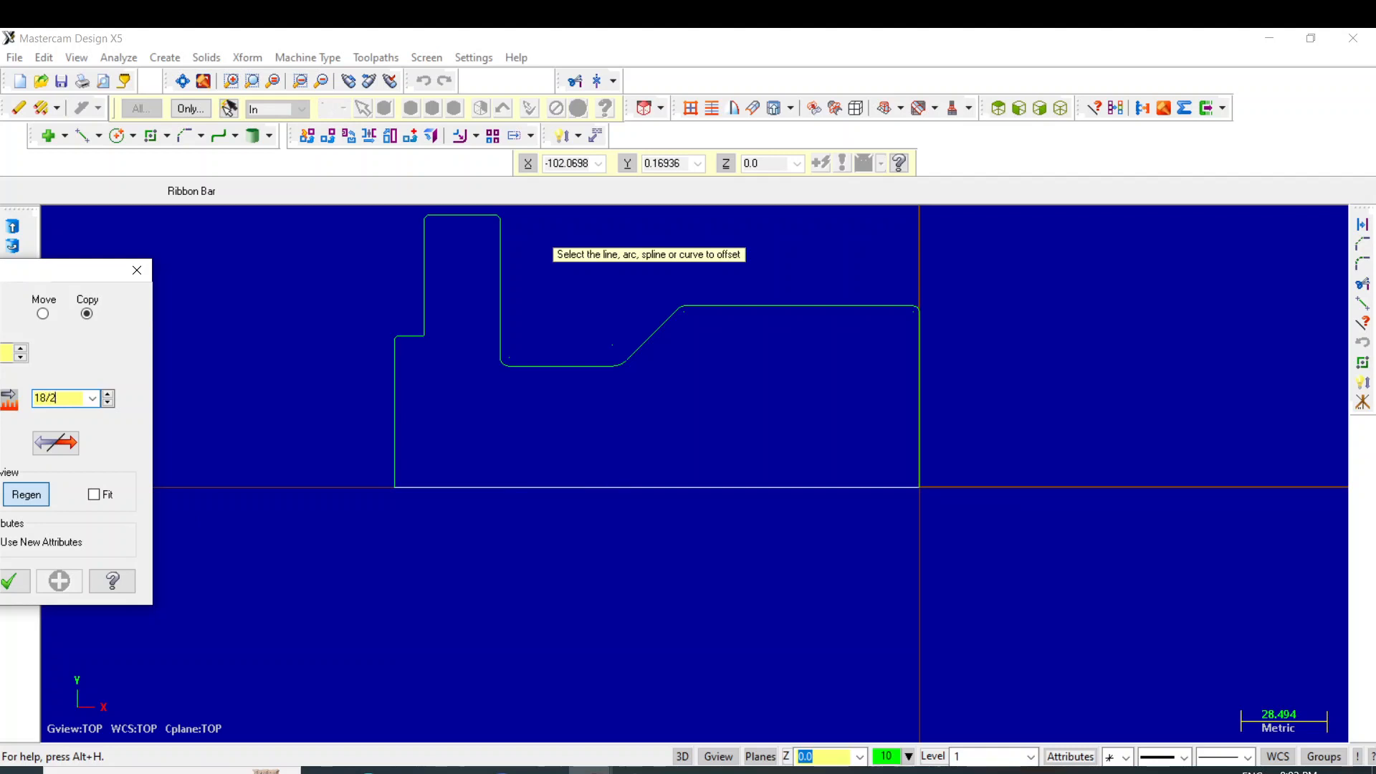
pyautogui.press('Return')
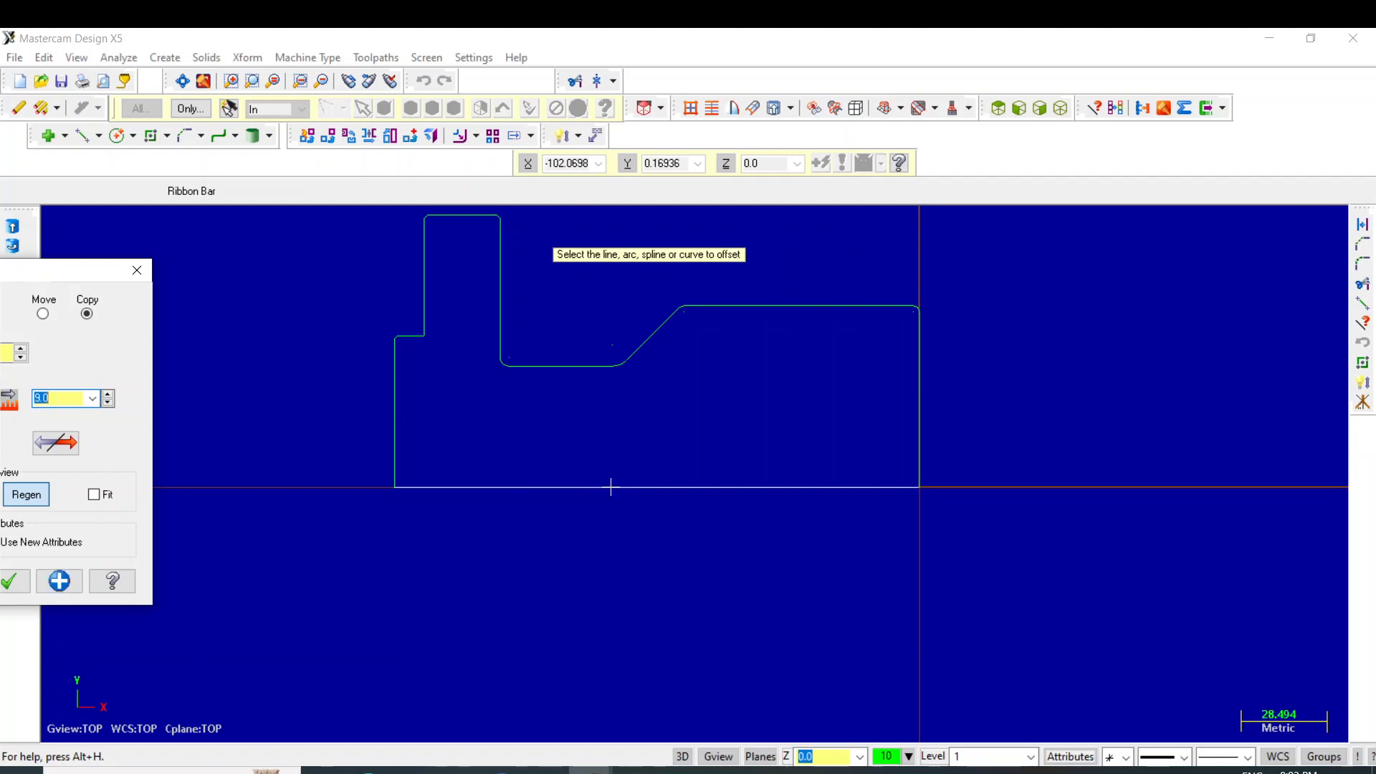
pyautogui.click(583, 487)
pyautogui.click(590, 460)
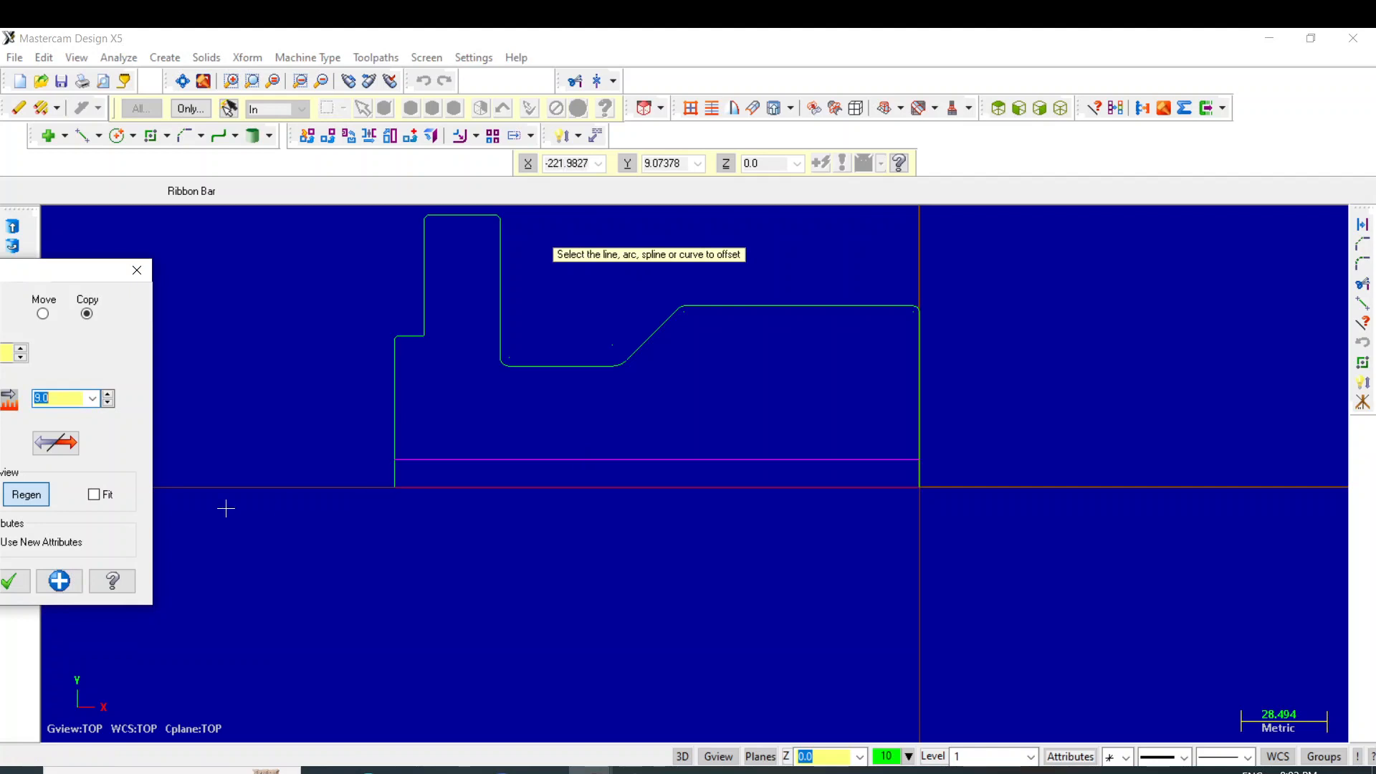
# Offset a copy of the profile's bottom line upward by 40/2 mm.
pyautogui.click(56, 579)
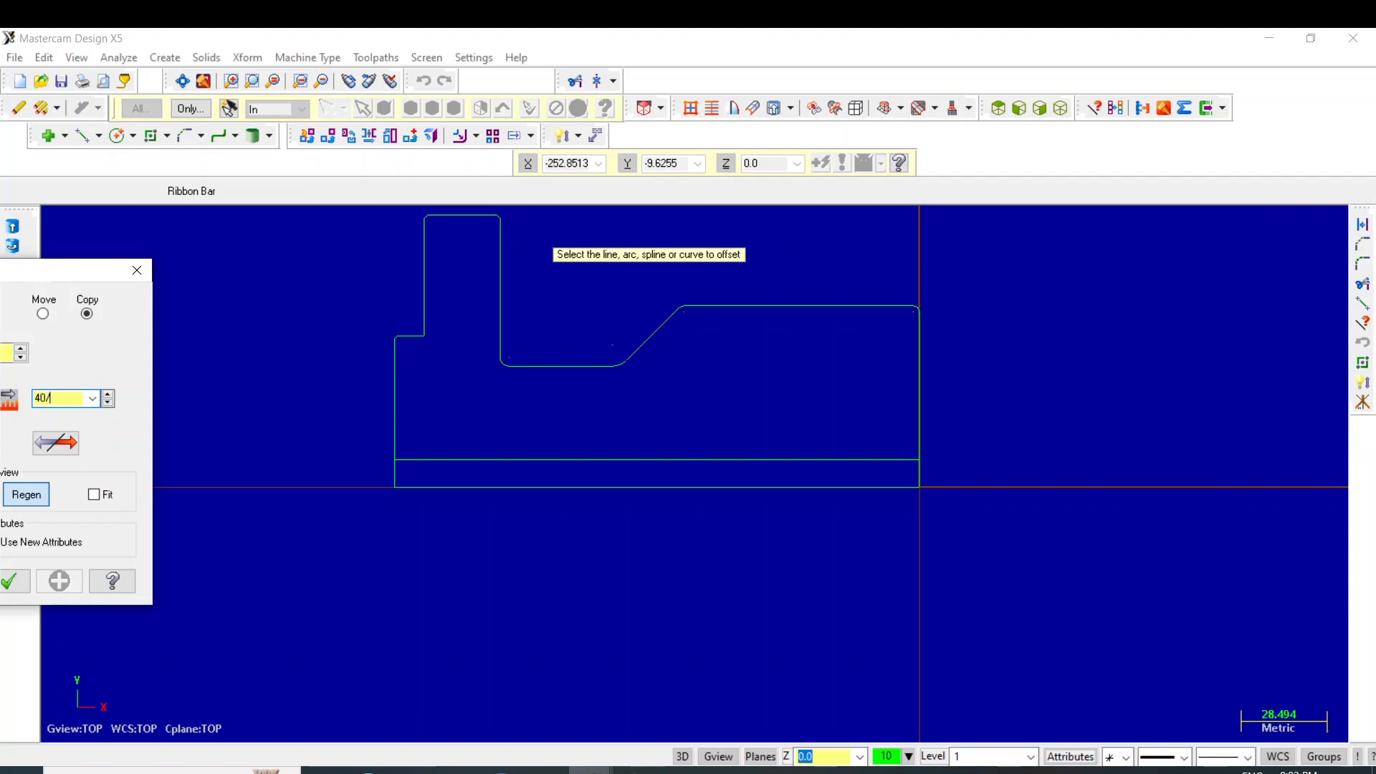
pyautogui.press('Return')
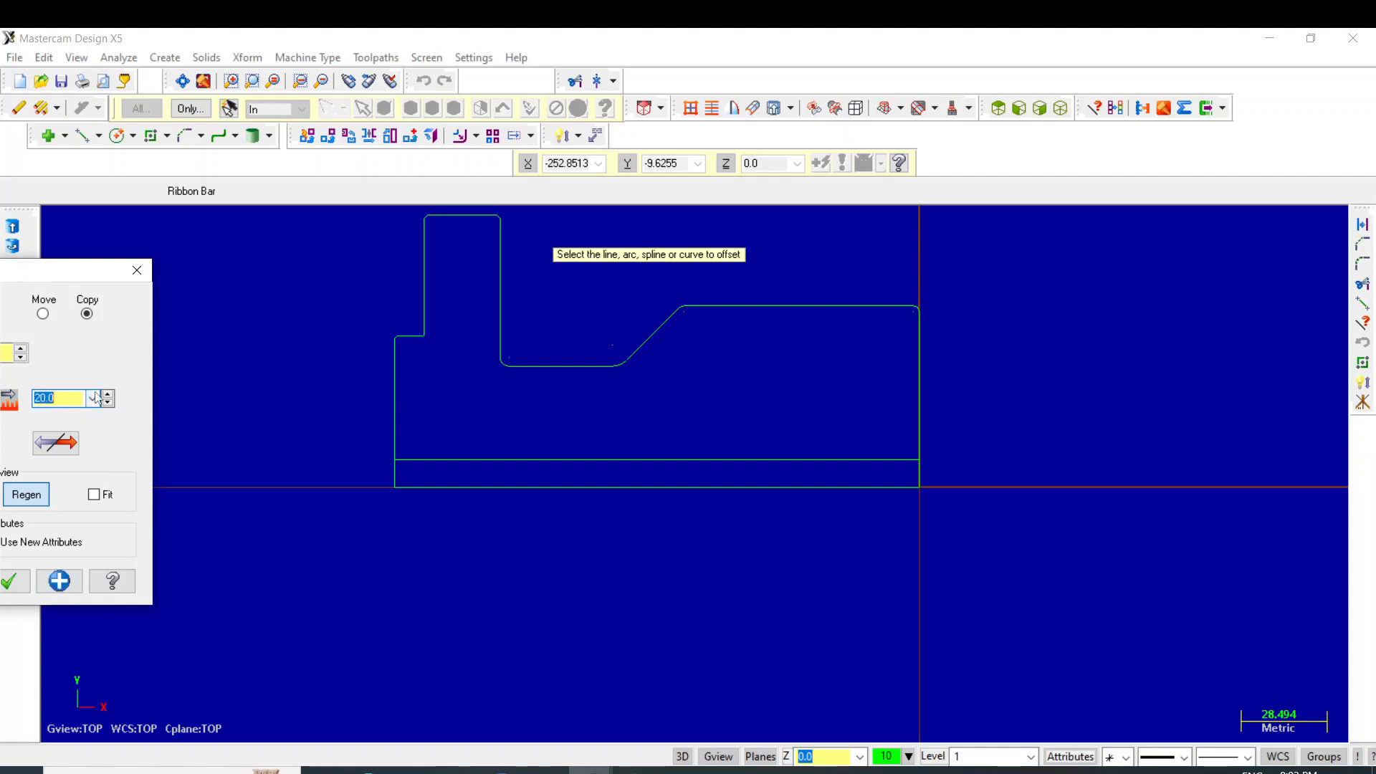
pyautogui.click(695, 489)
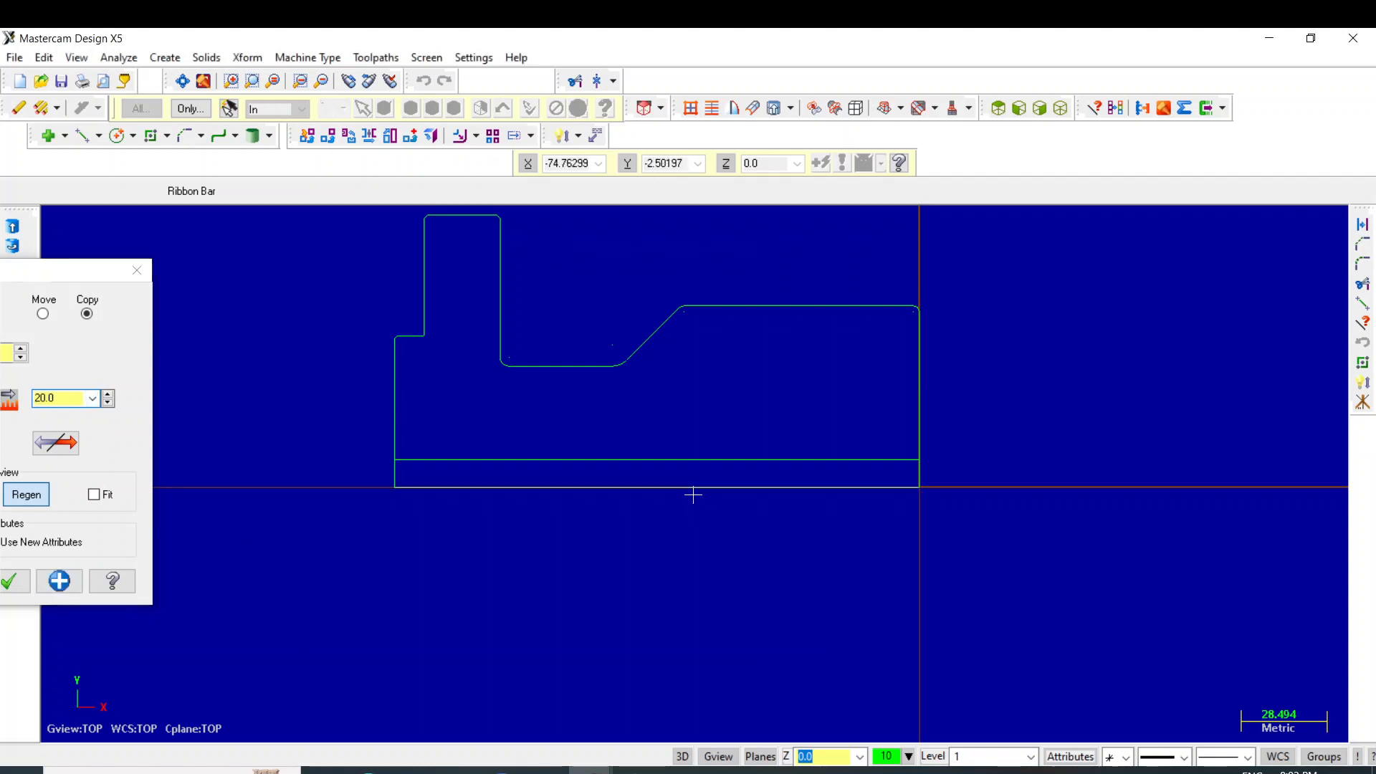
pyautogui.click(688, 445)
pyautogui.click(61, 582)
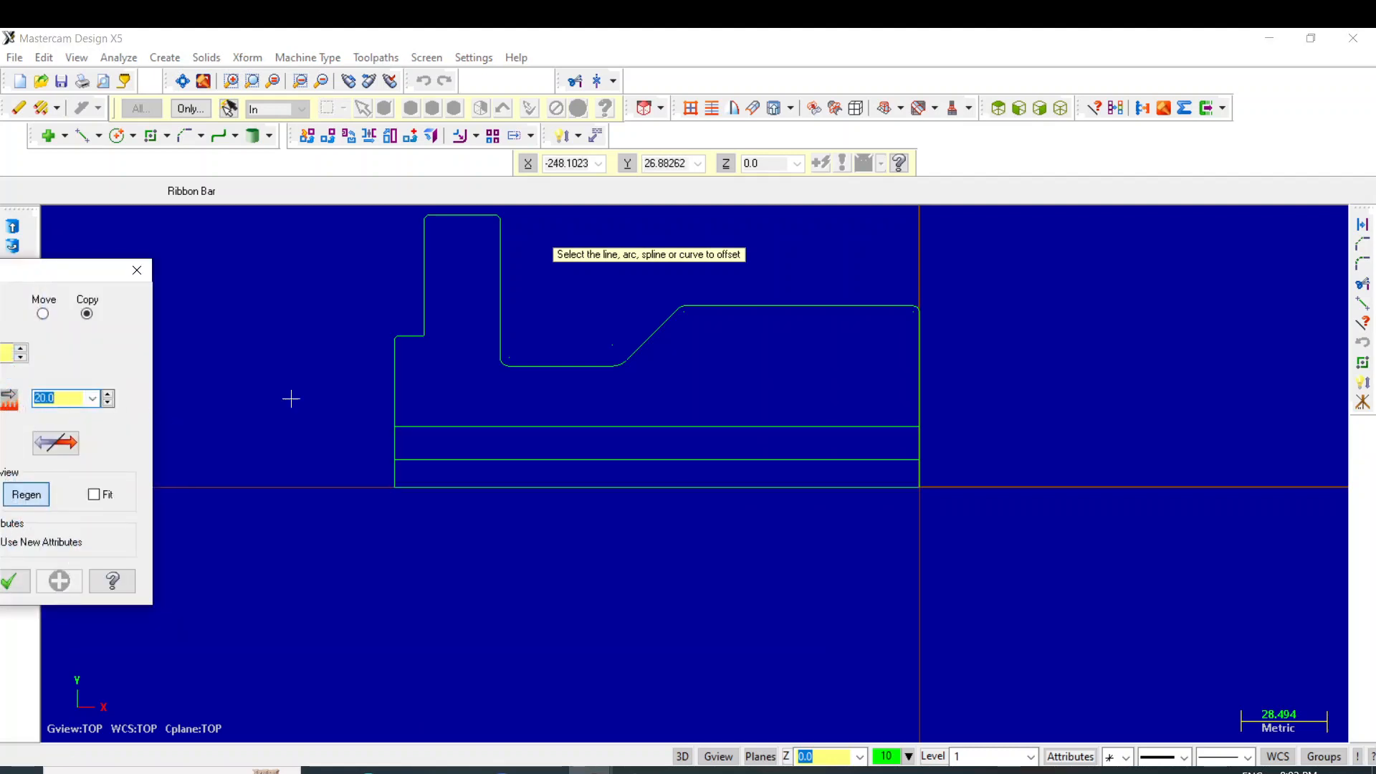
# Offset another copy of the profile's bottom line upward by 24 mm.
pyautogui.doubleClick(67, 395)
pyautogui.write('4')
pyautogui.press('Return')
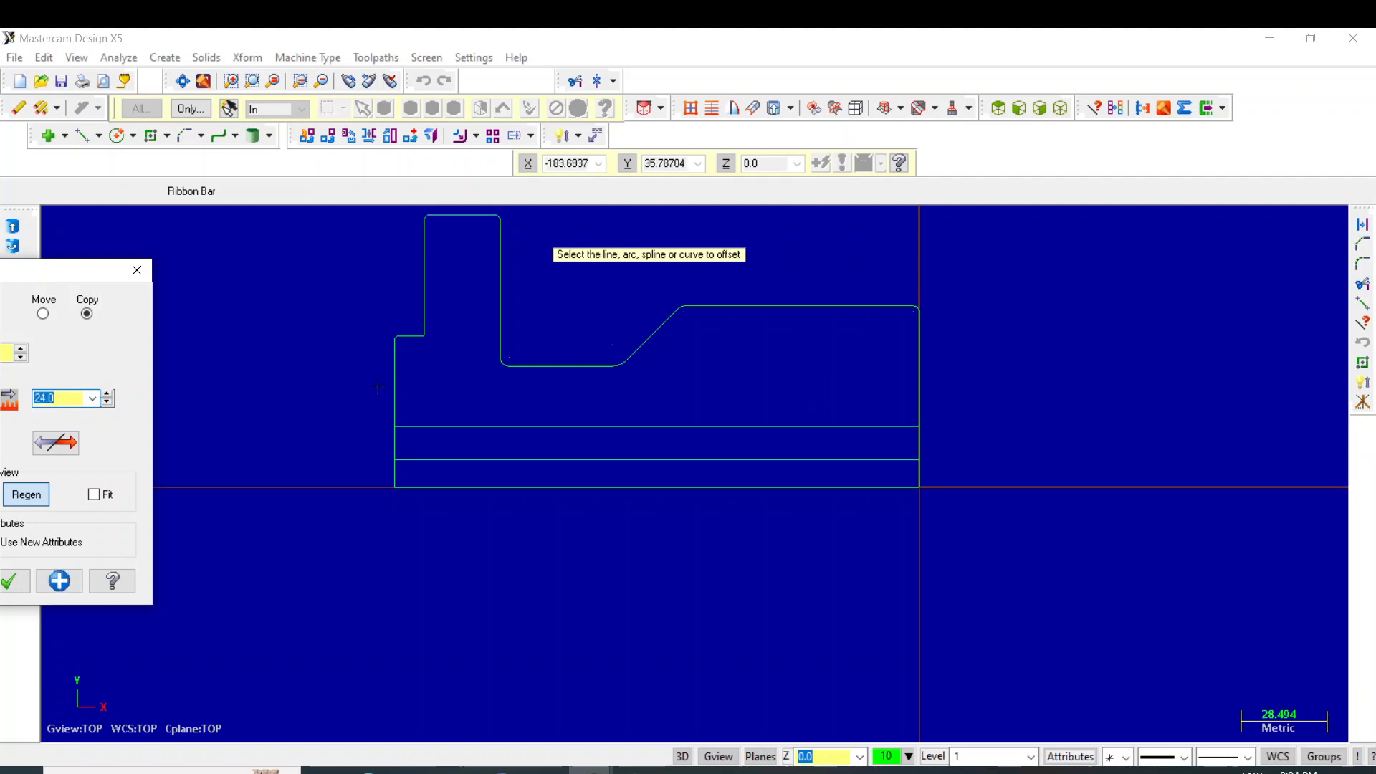
pyautogui.click(658, 487)
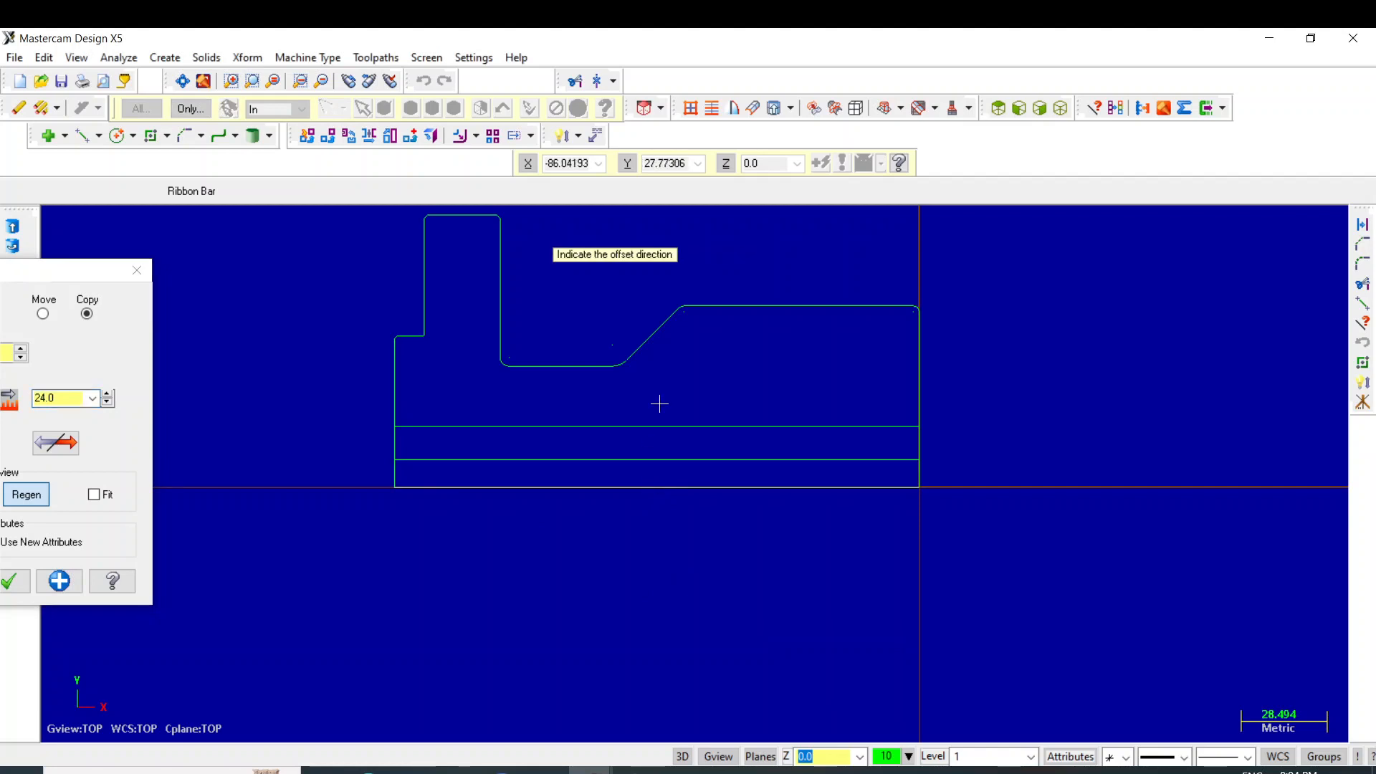
pyautogui.click(659, 403)
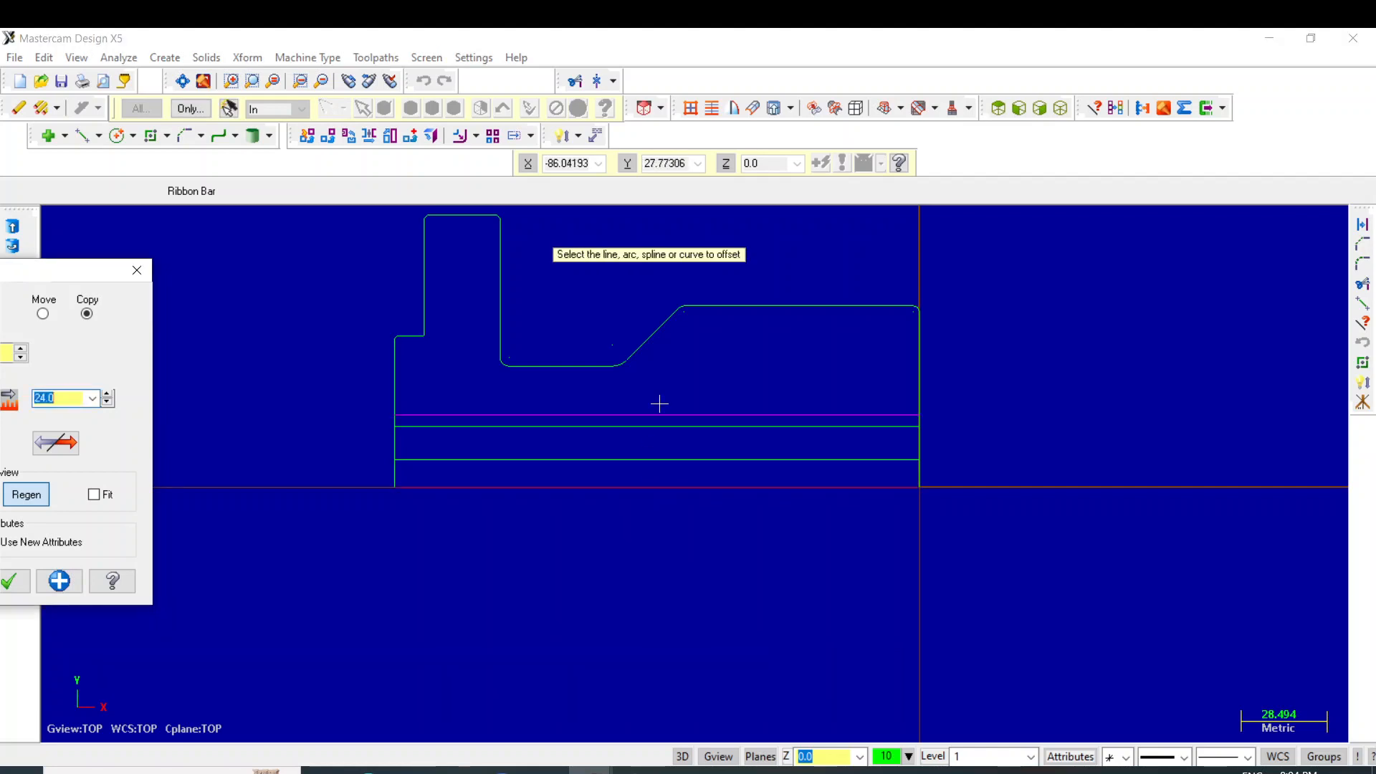
pyautogui.click(68, 582)
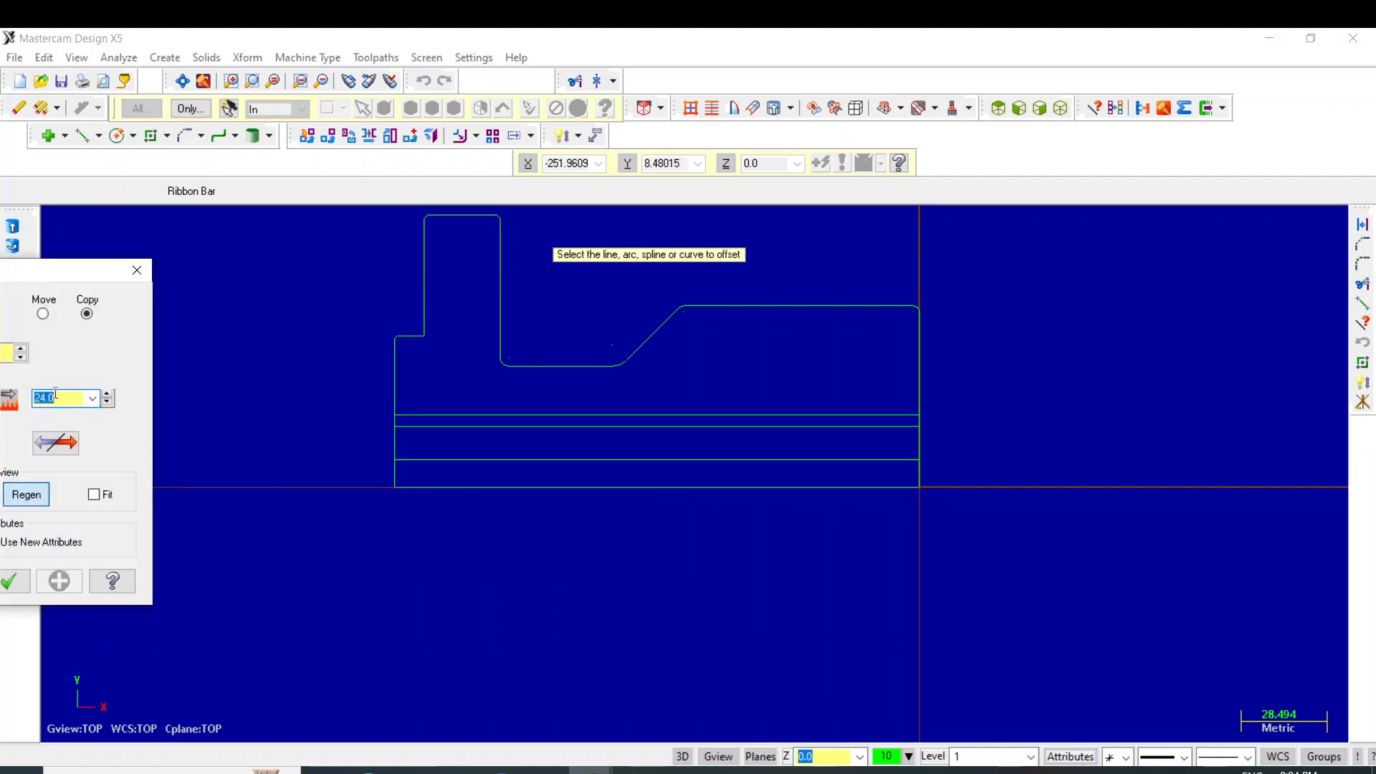
# Offset a copy of the profile's right vertical line 5 mm inward.
pyautogui.write('5')
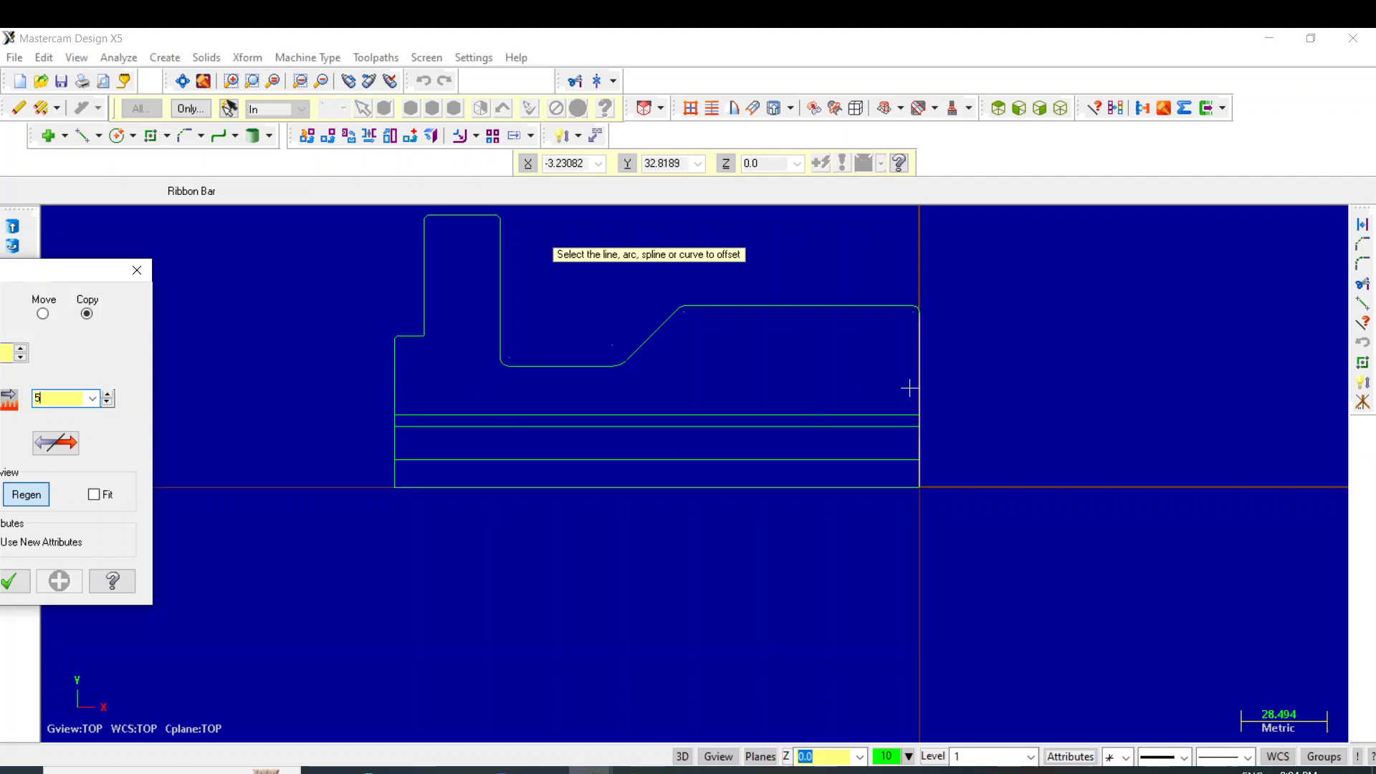
pyautogui.click(921, 420)
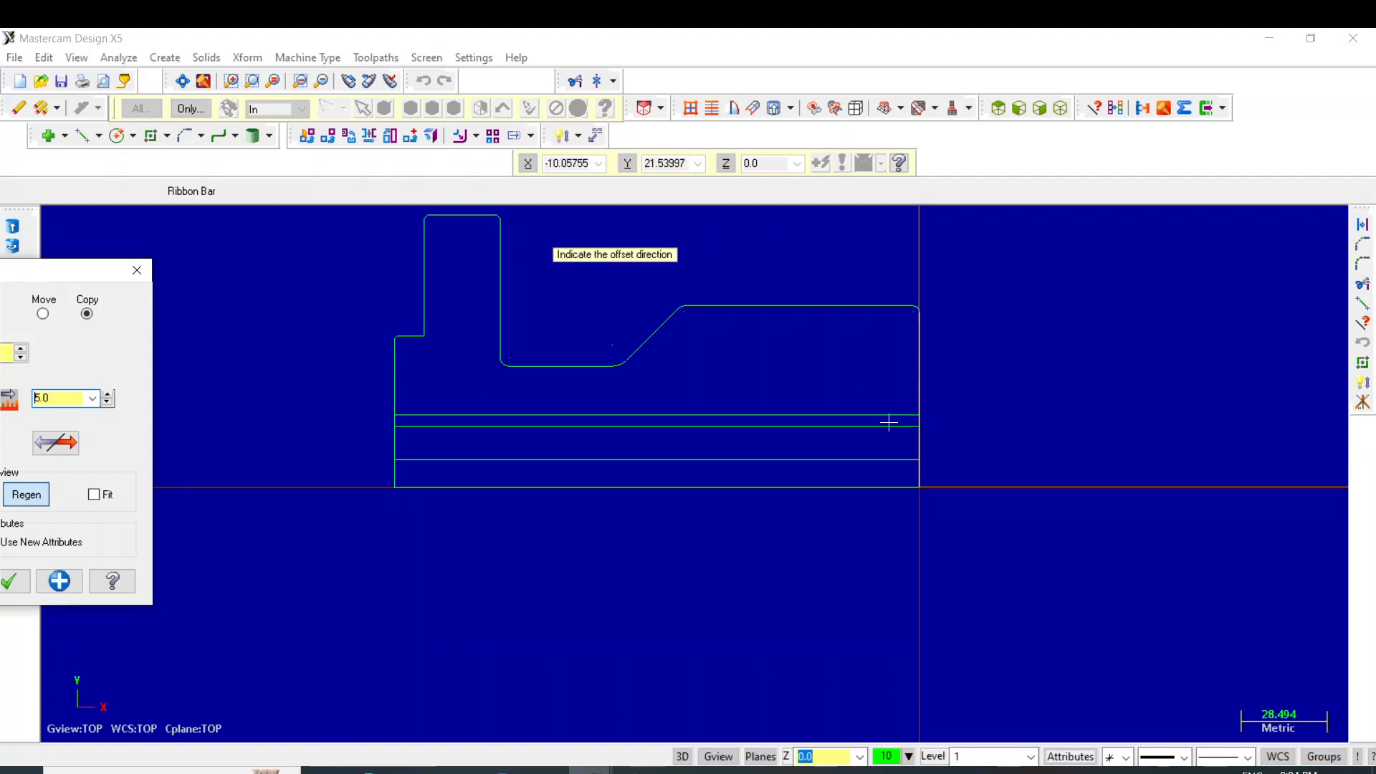
pyautogui.click(889, 421)
pyautogui.click(59, 579)
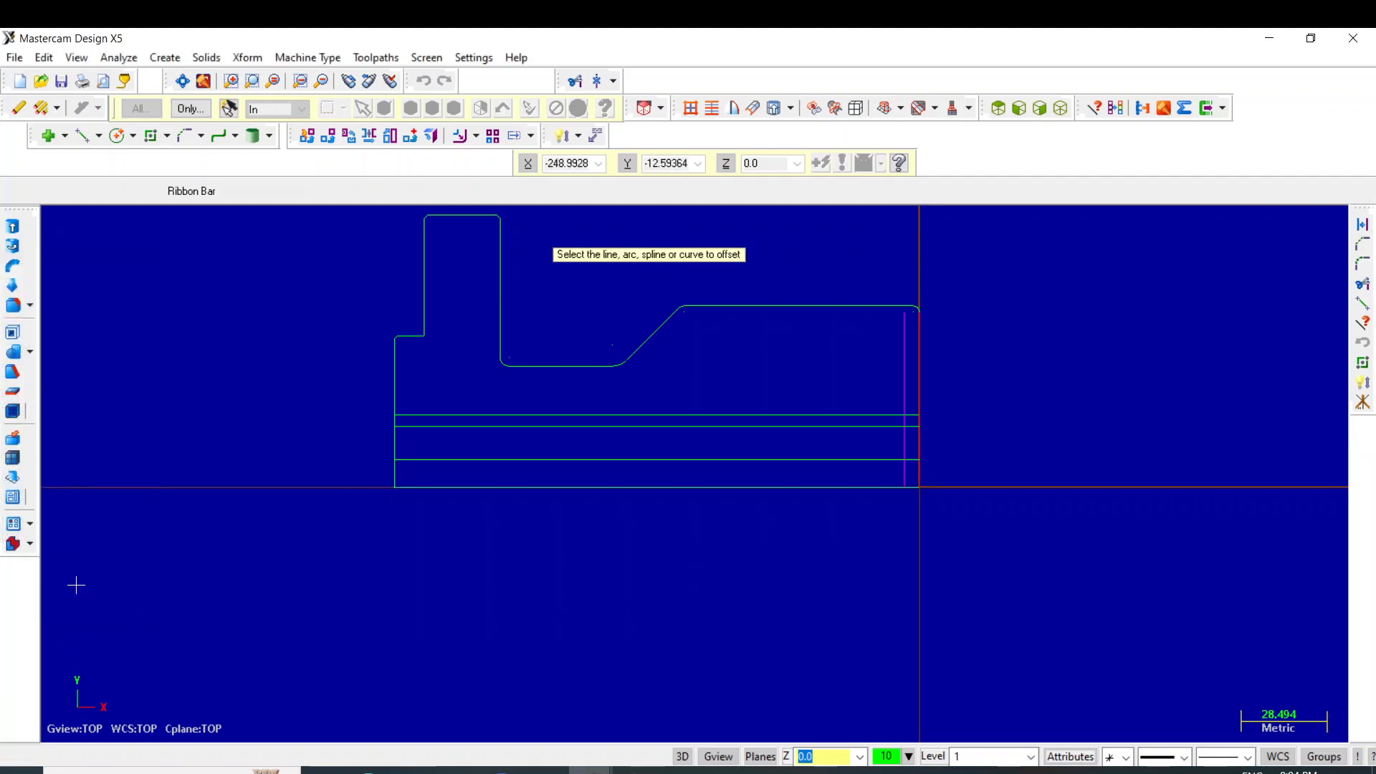
pyautogui.click(398, 416)
pyautogui.click(450, 434)
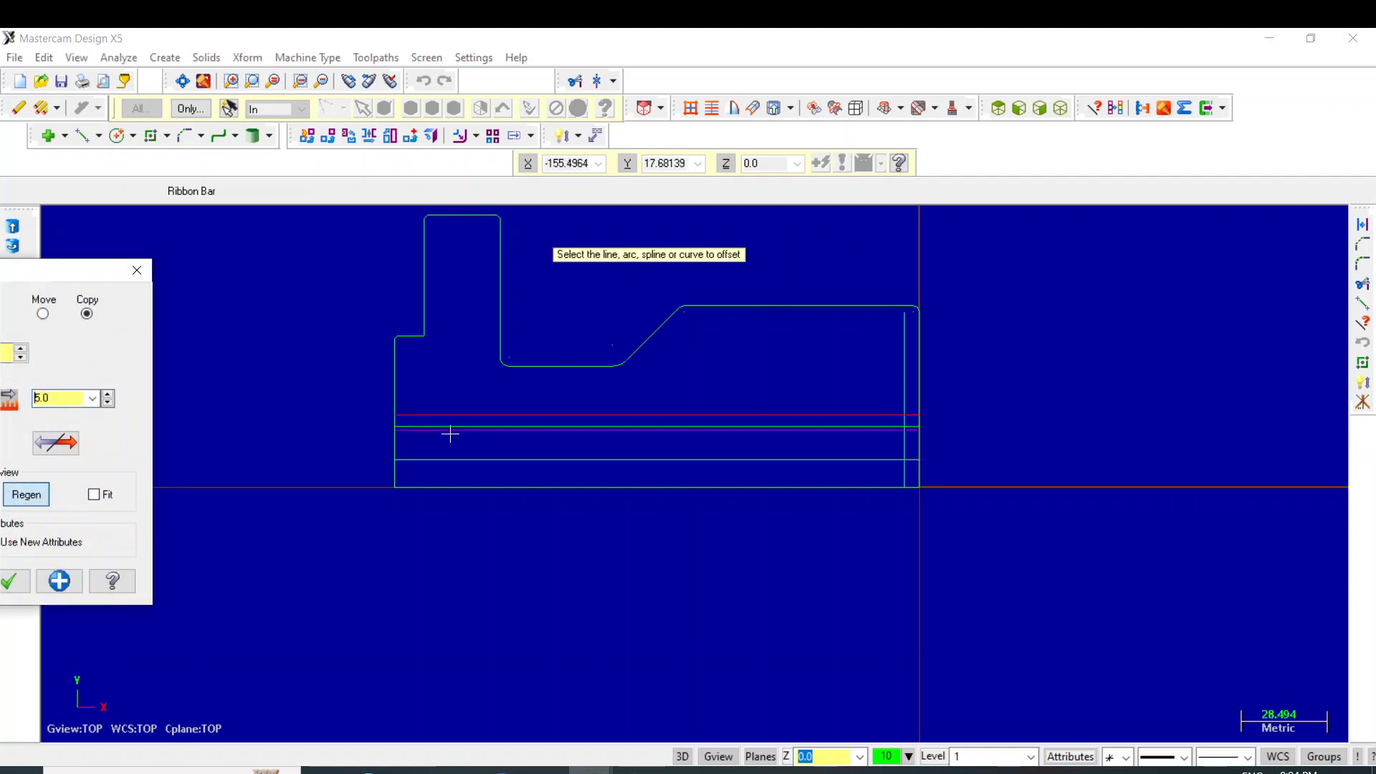
pyautogui.press('Return')
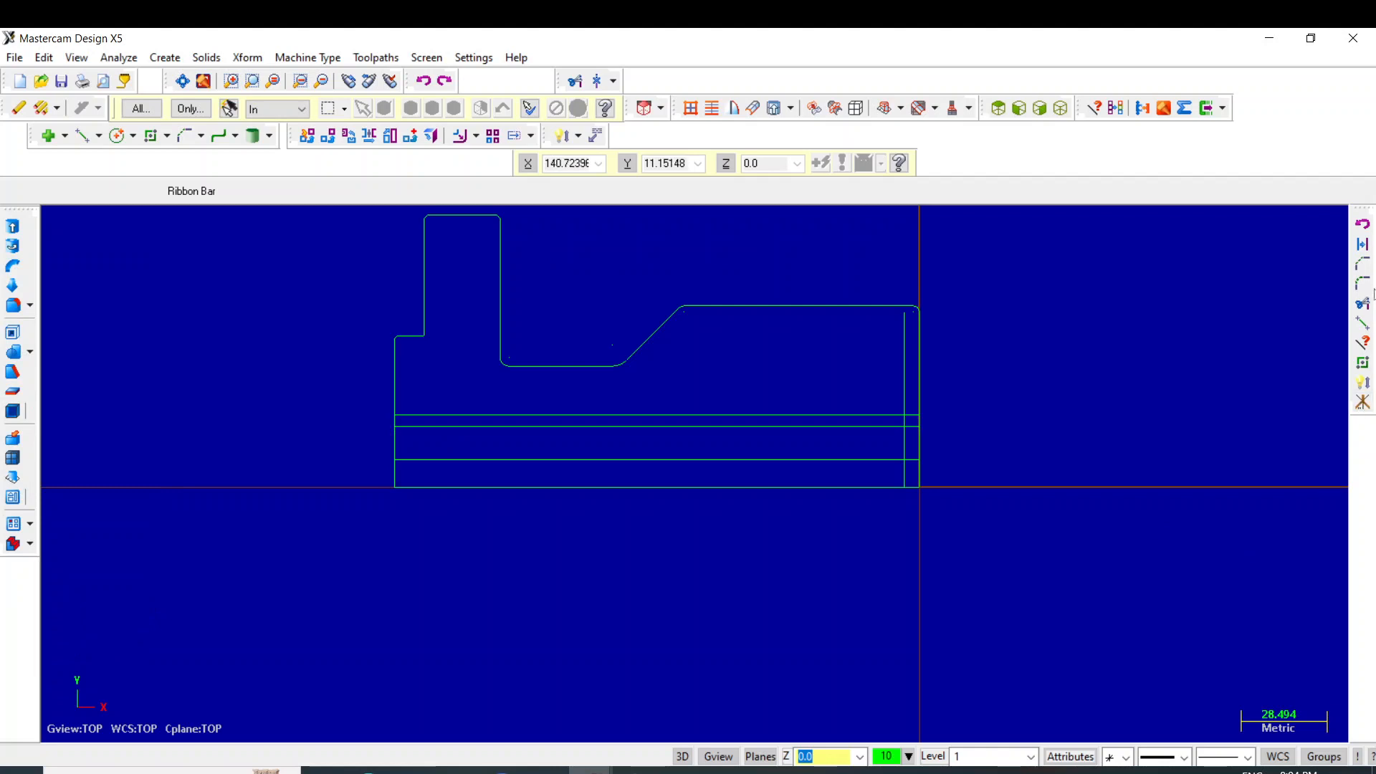
# Offset a copy of the profile's left vertical line 5 mm inward.
pyautogui.click(1361, 251)
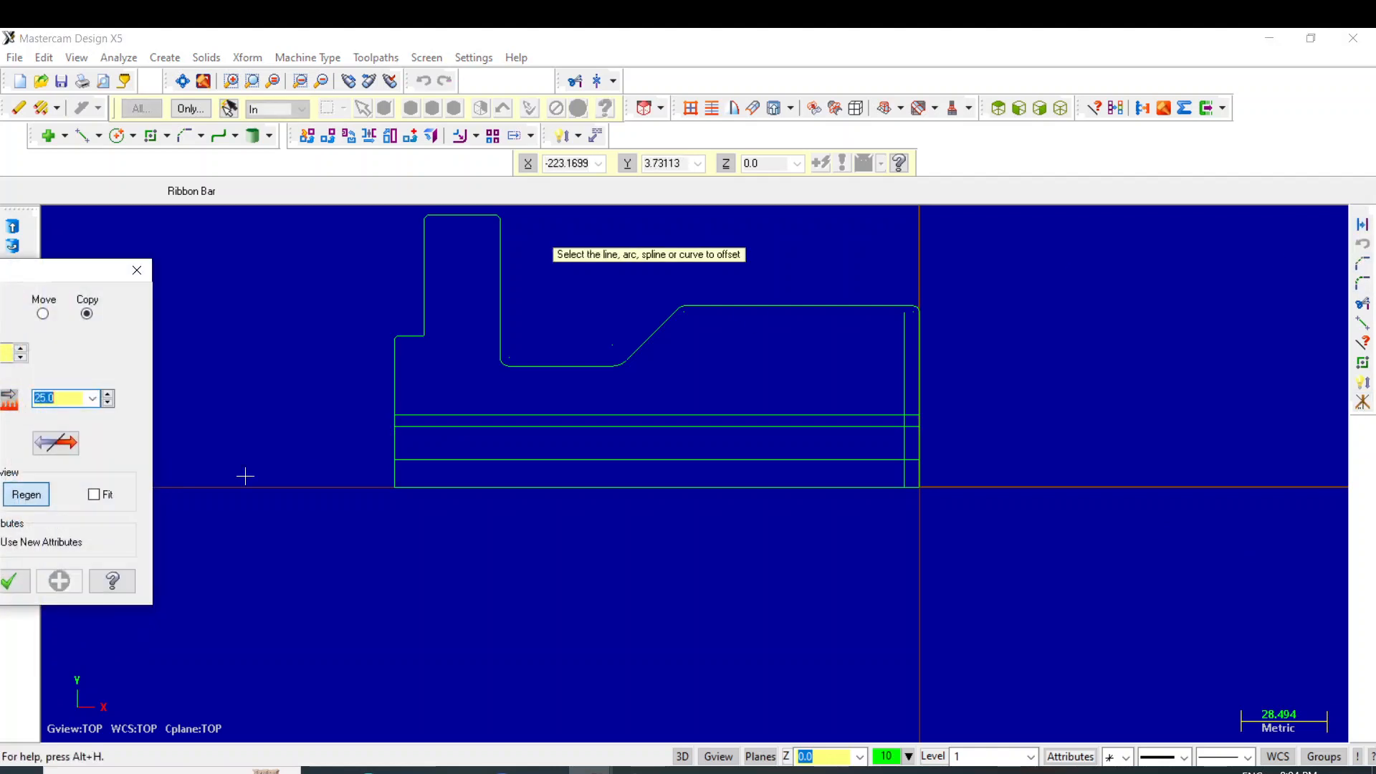
pyautogui.write('5')
pyautogui.click(395, 388)
pyautogui.click(429, 400)
pyautogui.click(61, 582)
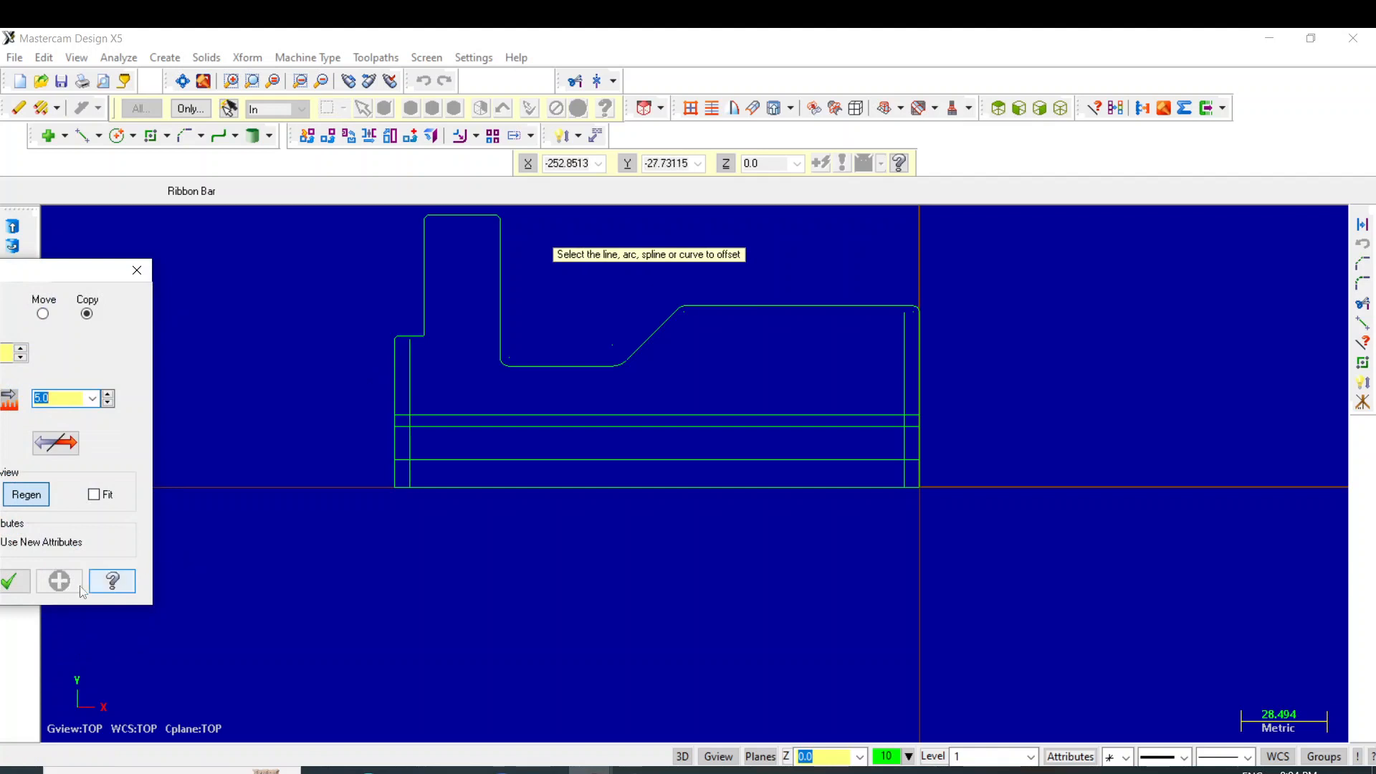
# Offset a copy of the profile's right vertical line 75 mm inward to mark the near side of the middle bore section.
pyautogui.write('75')
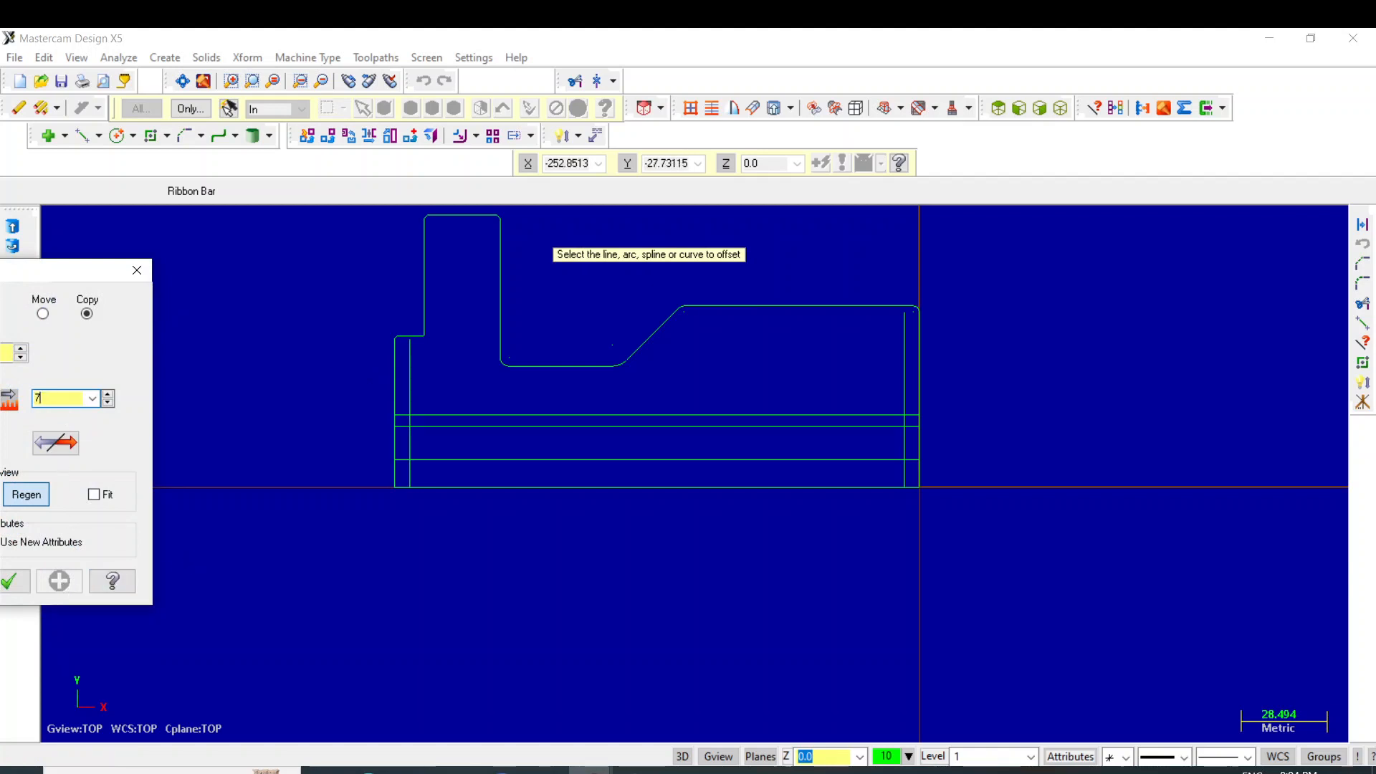
pyautogui.click(921, 435)
pyautogui.click(869, 435)
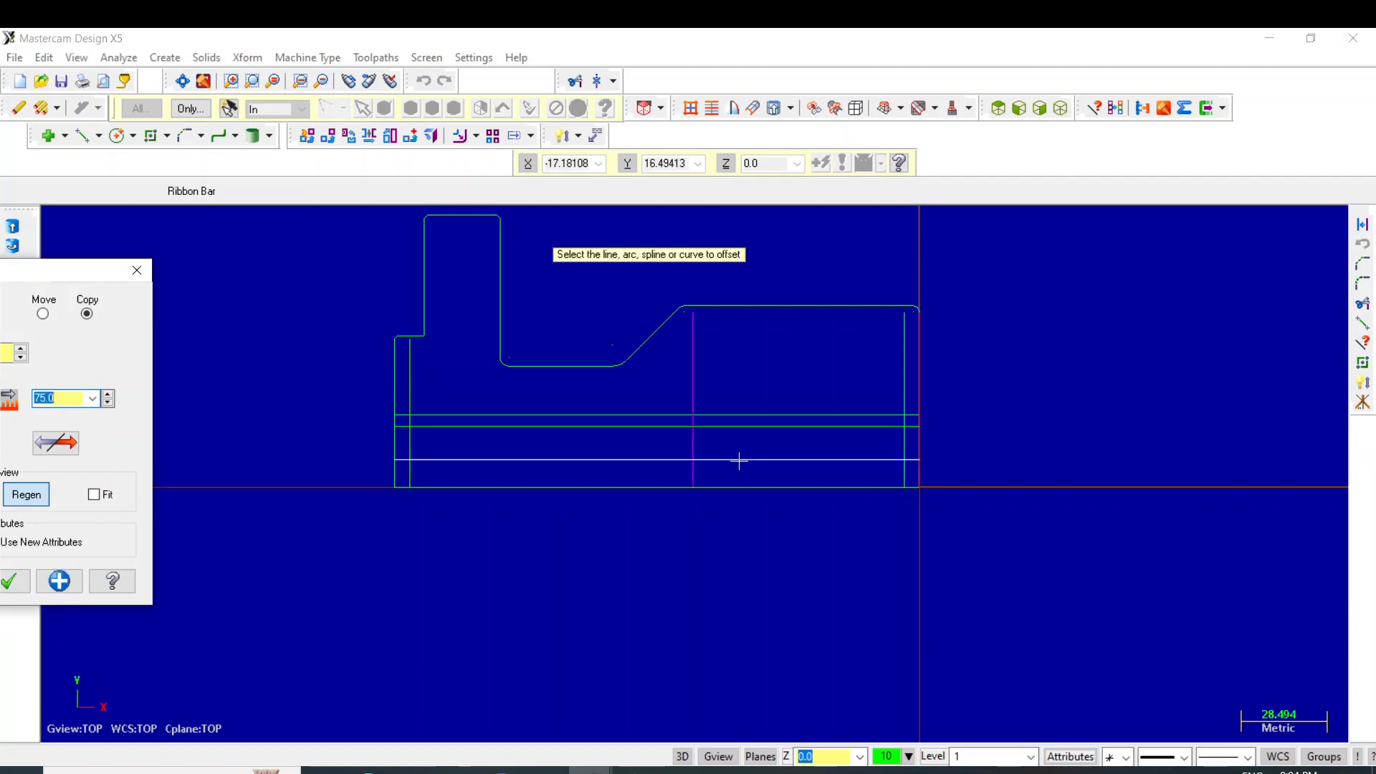
pyautogui.click(59, 581)
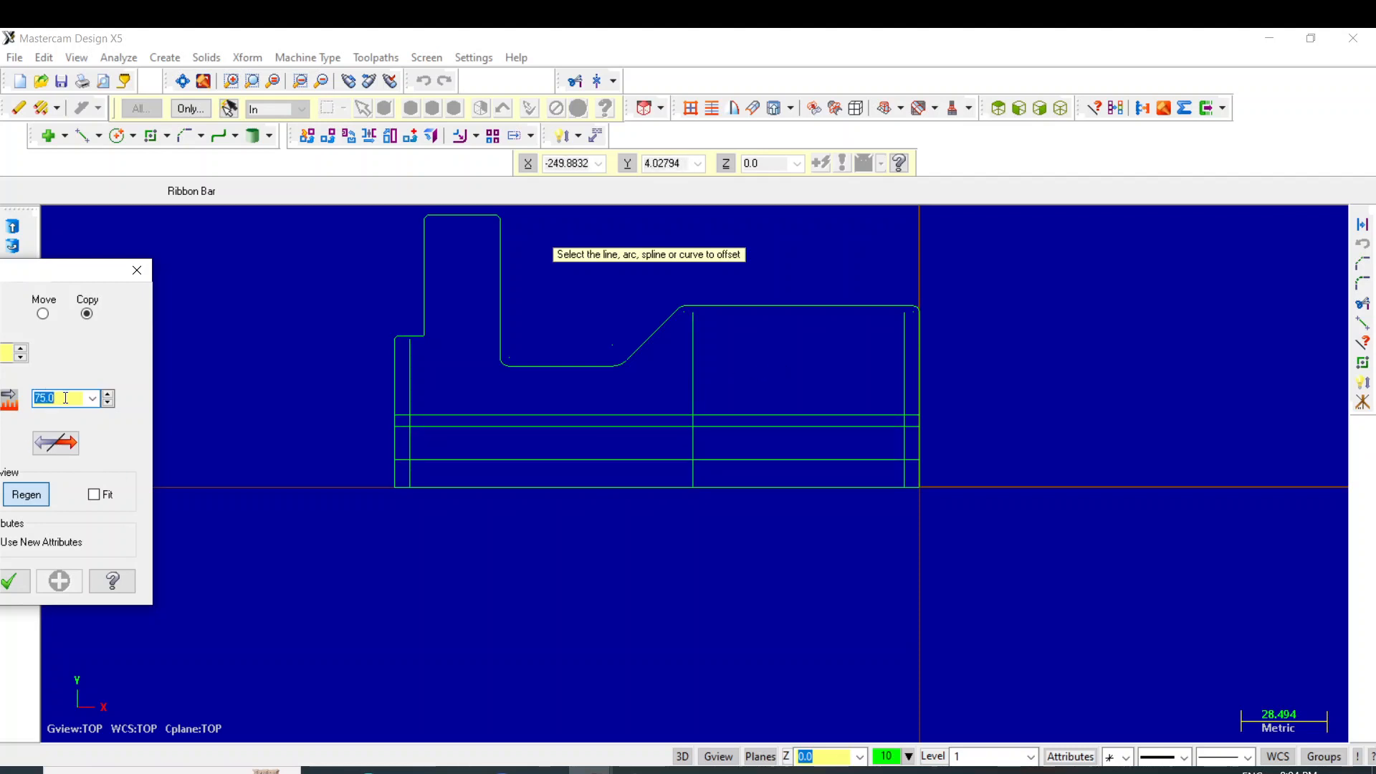
# Offset a copy of the 75 mm line 24 mm further from the right face and finish offsetting.
pyautogui.write('24')
pyautogui.click(694, 449)
pyautogui.click(645, 455)
pyautogui.click(56, 577)
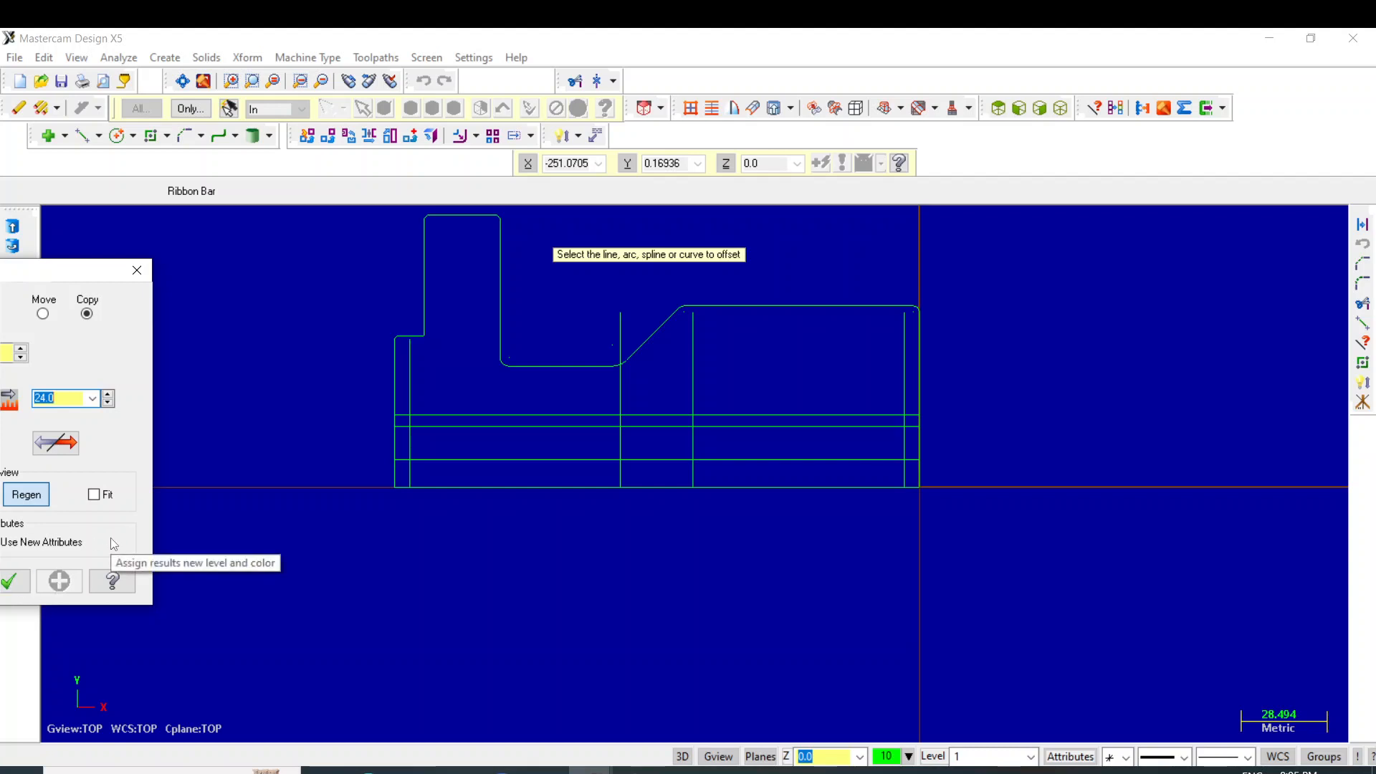
pyautogui.click(9, 582)
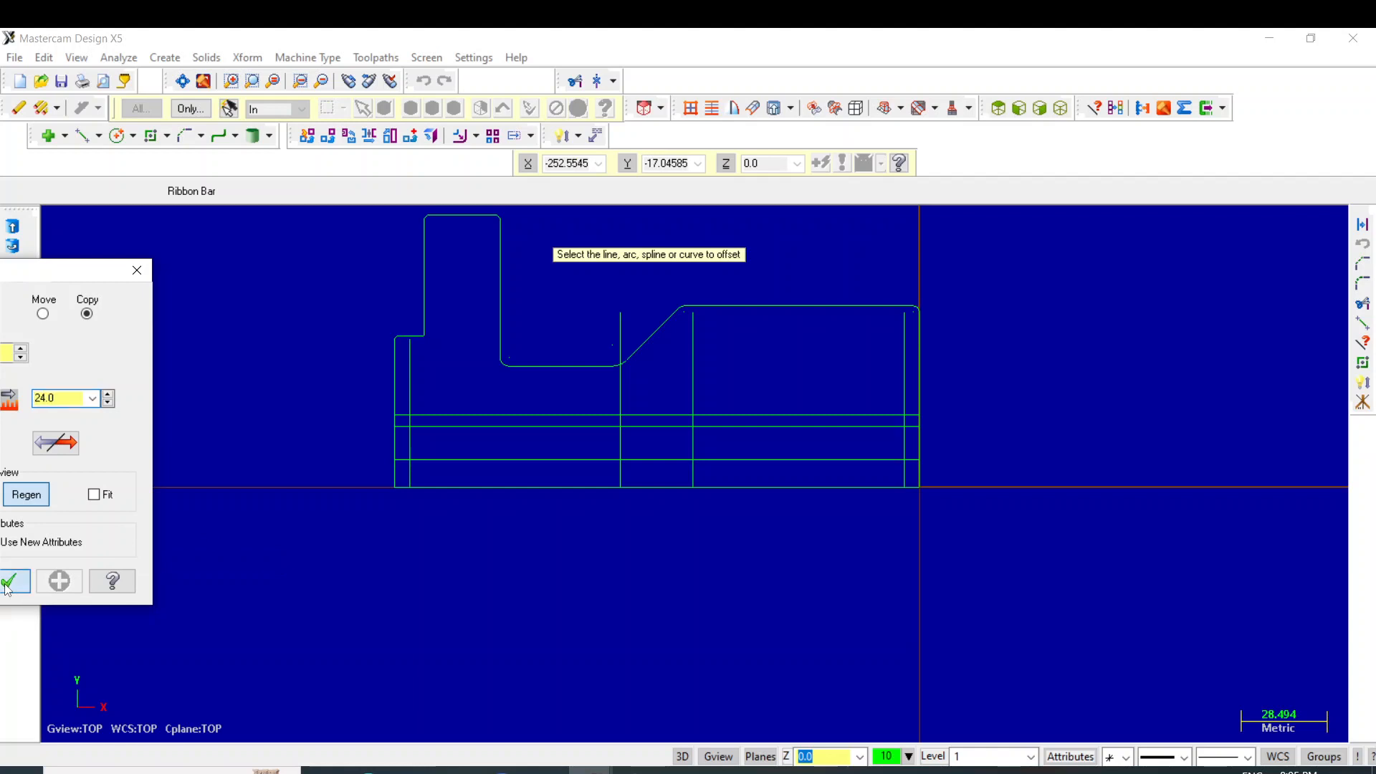
# Trim away the excess line segments by dividing, leaving the inner bore outline with a small step at each end and the narrower middle section.
pyautogui.click(582, 83)
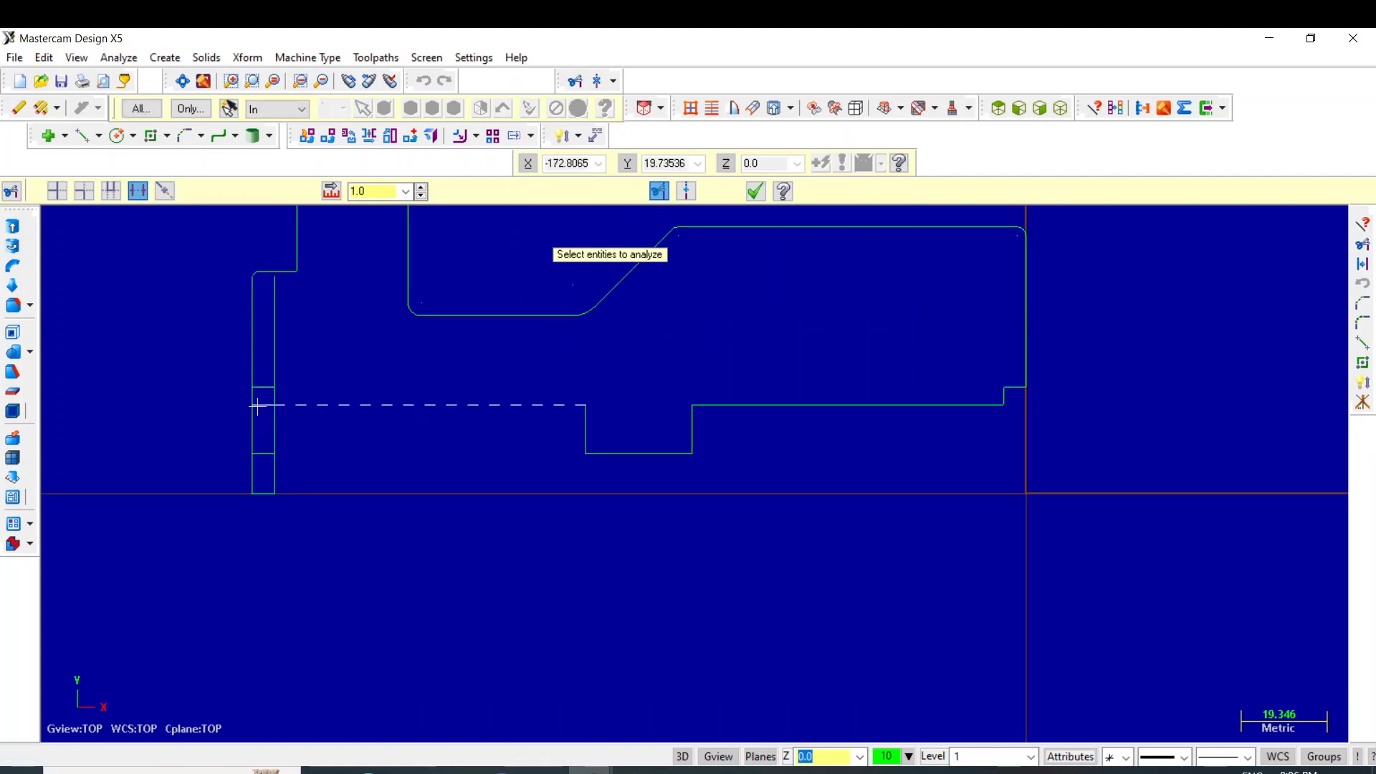
pyautogui.click(251, 437)
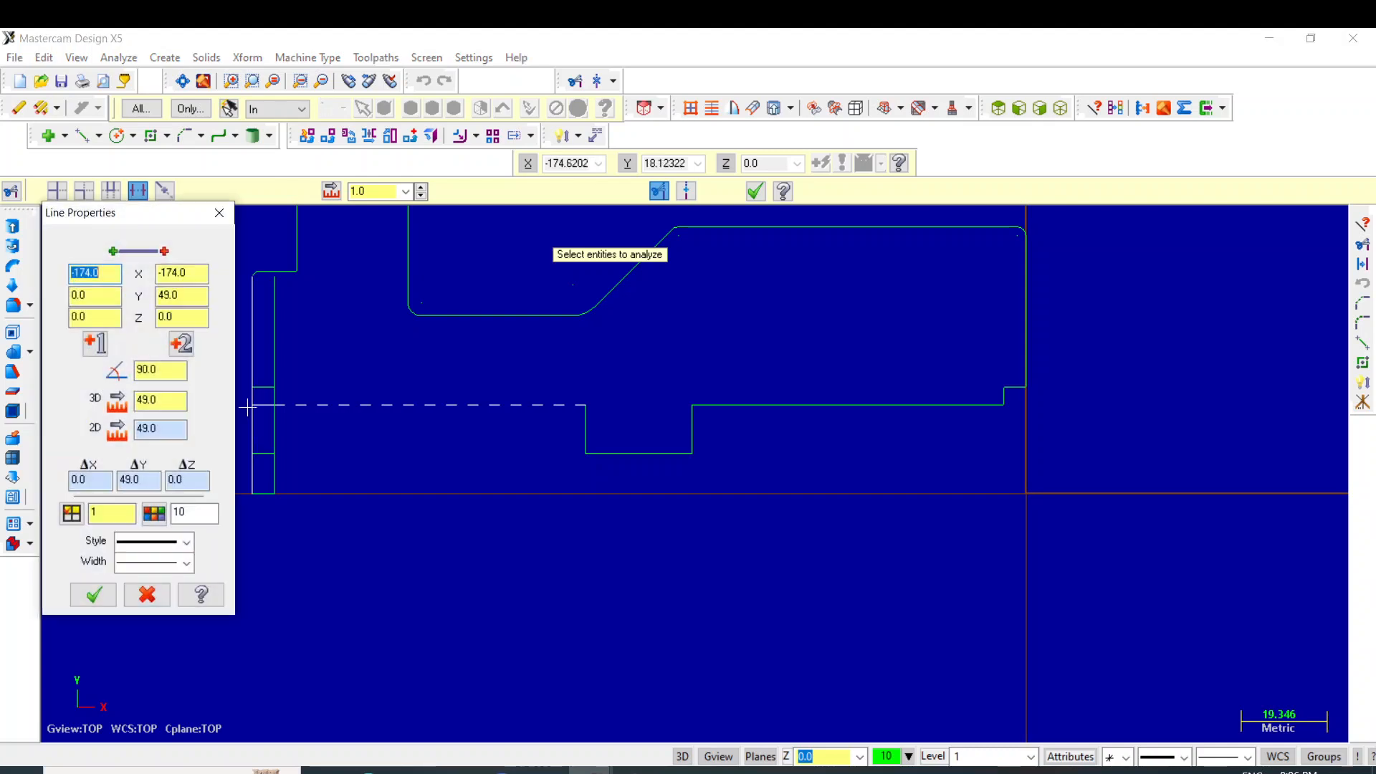
pyautogui.click(220, 215)
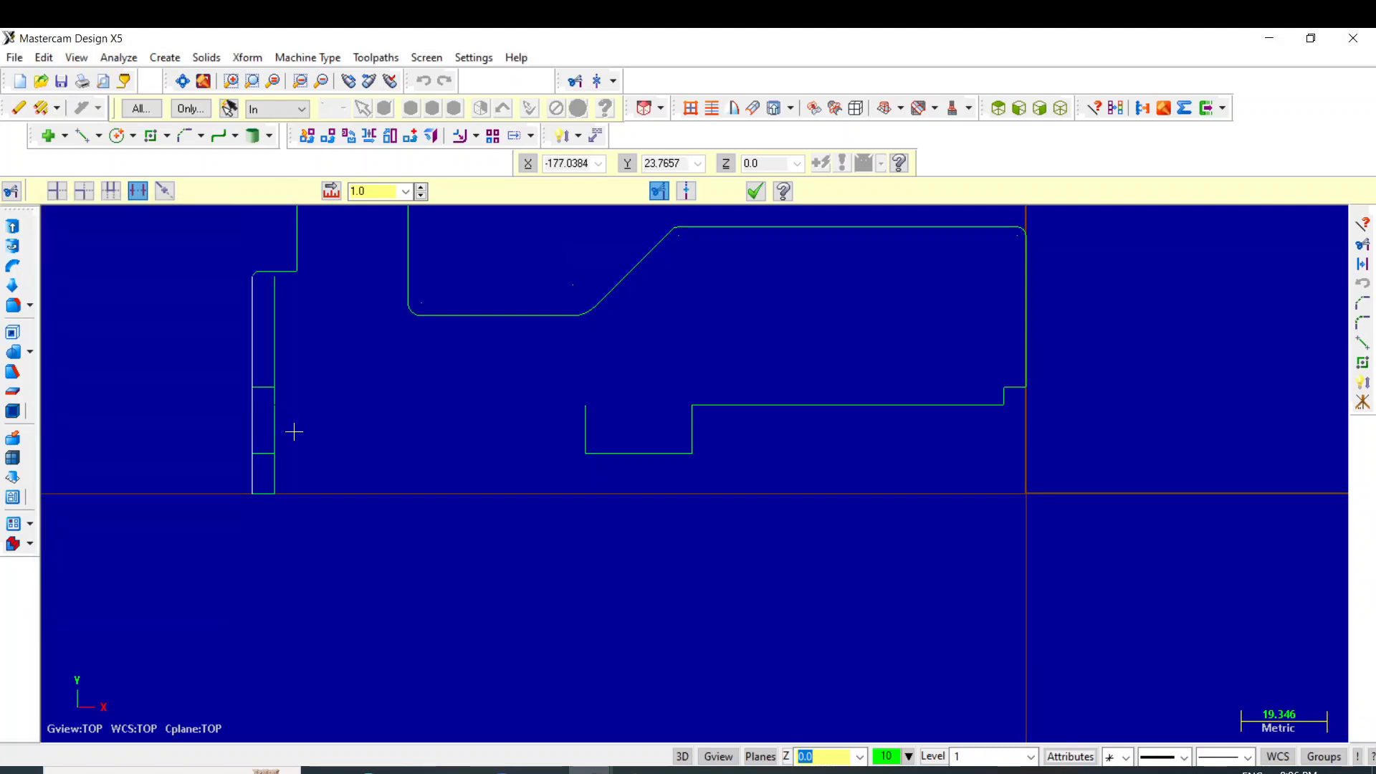
pyautogui.click(262, 404)
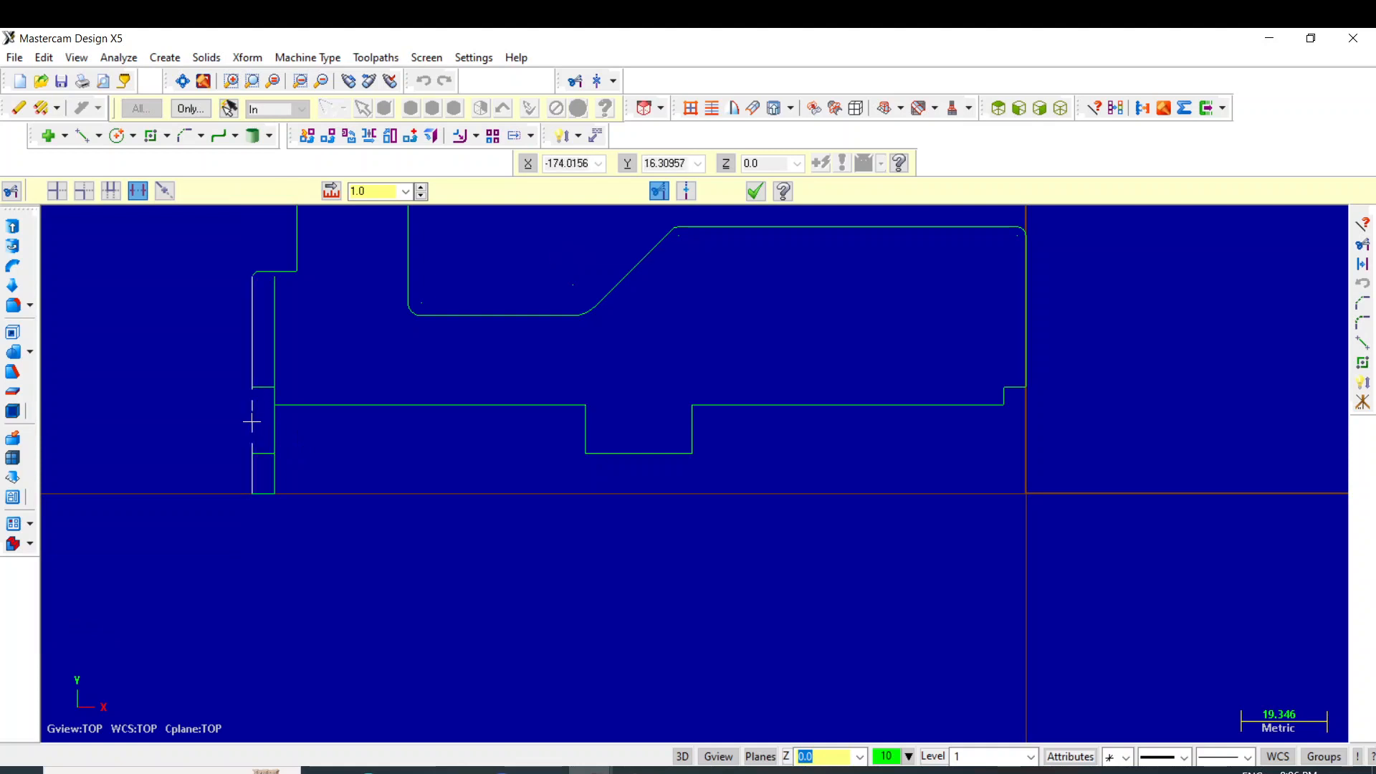
pyautogui.click(251, 459)
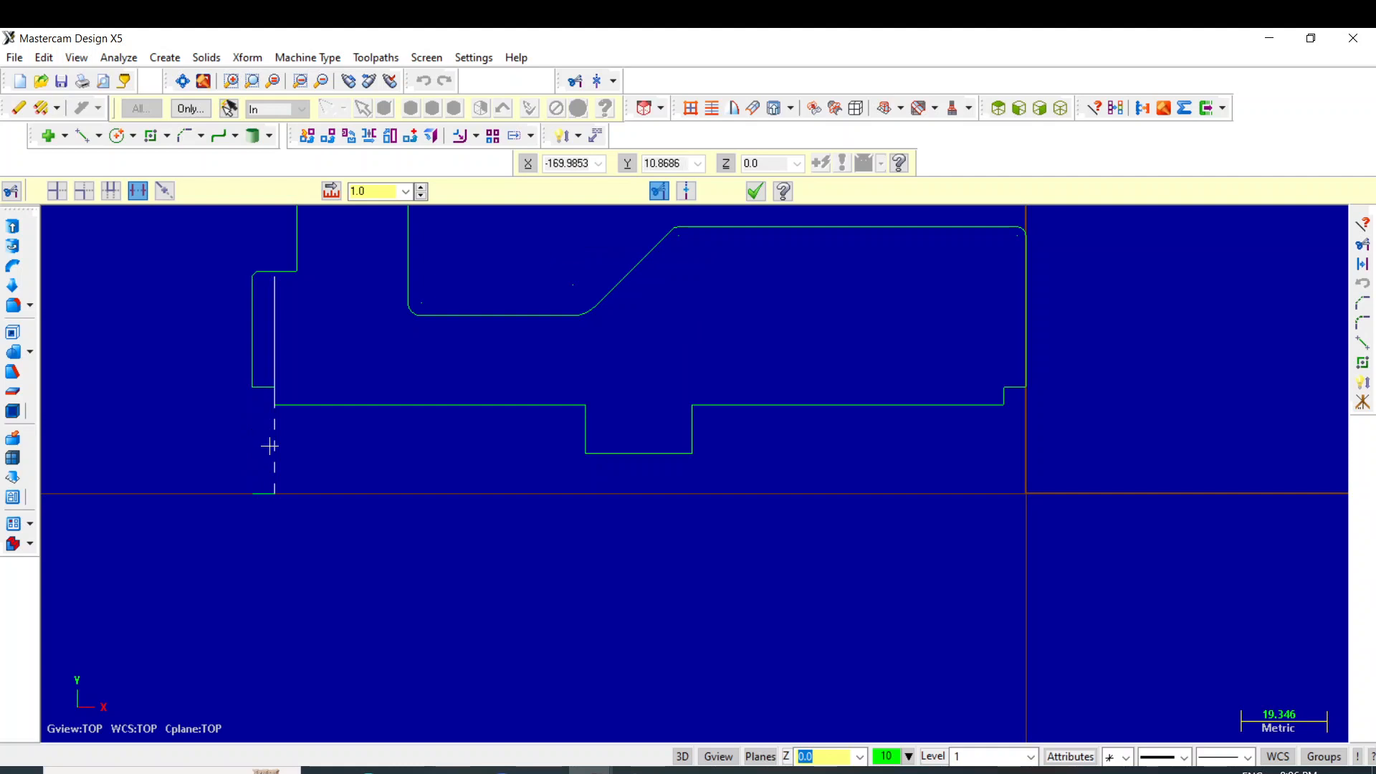
pyautogui.click(278, 326)
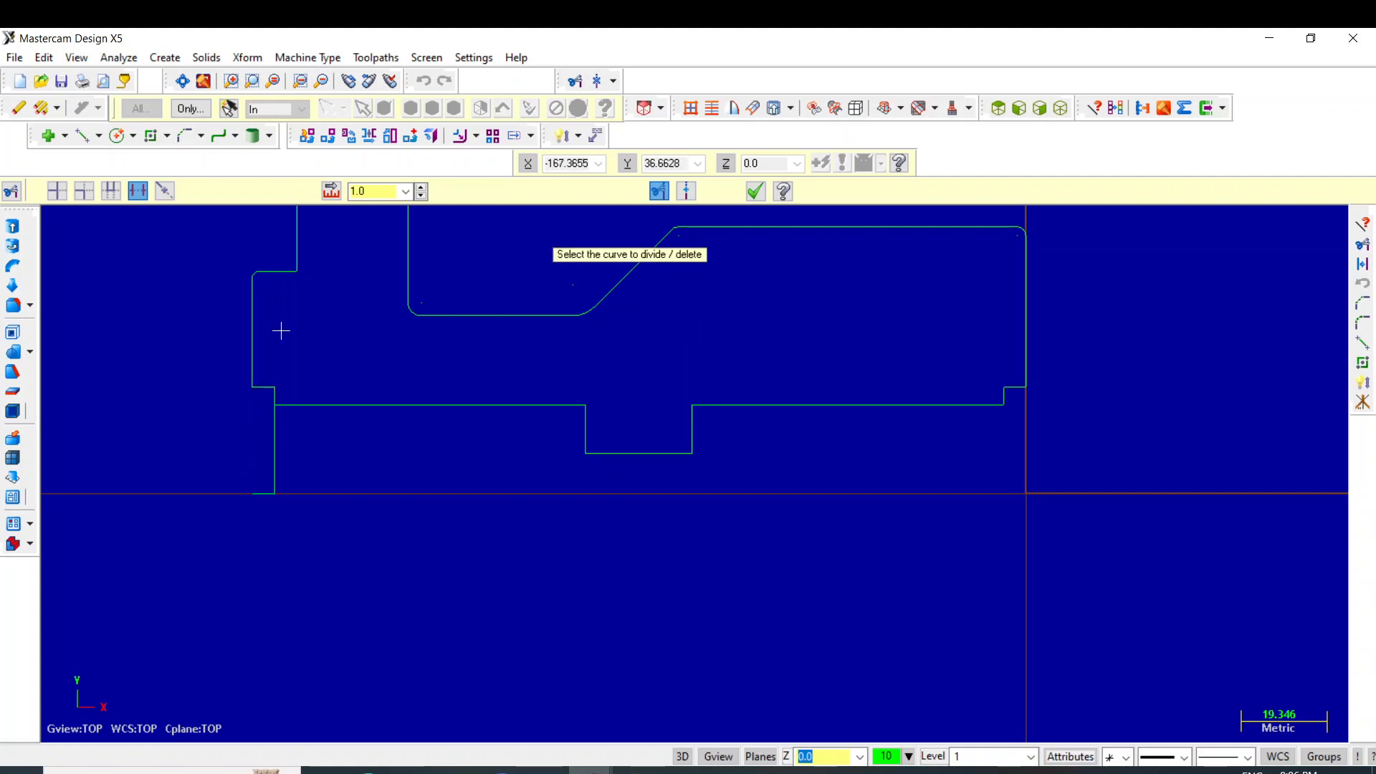
pyautogui.click(272, 458)
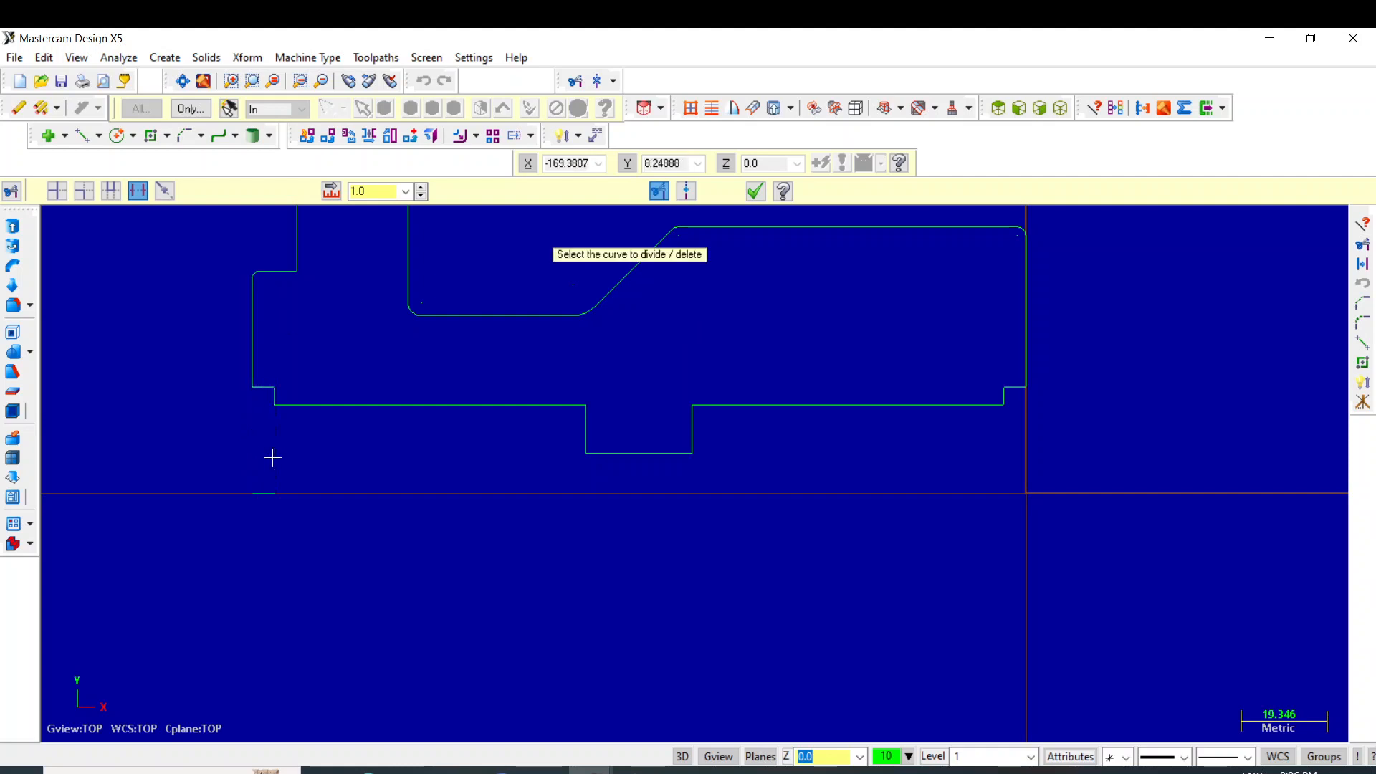
pyautogui.click(271, 494)
pyautogui.scroll(-2, 505, 542)
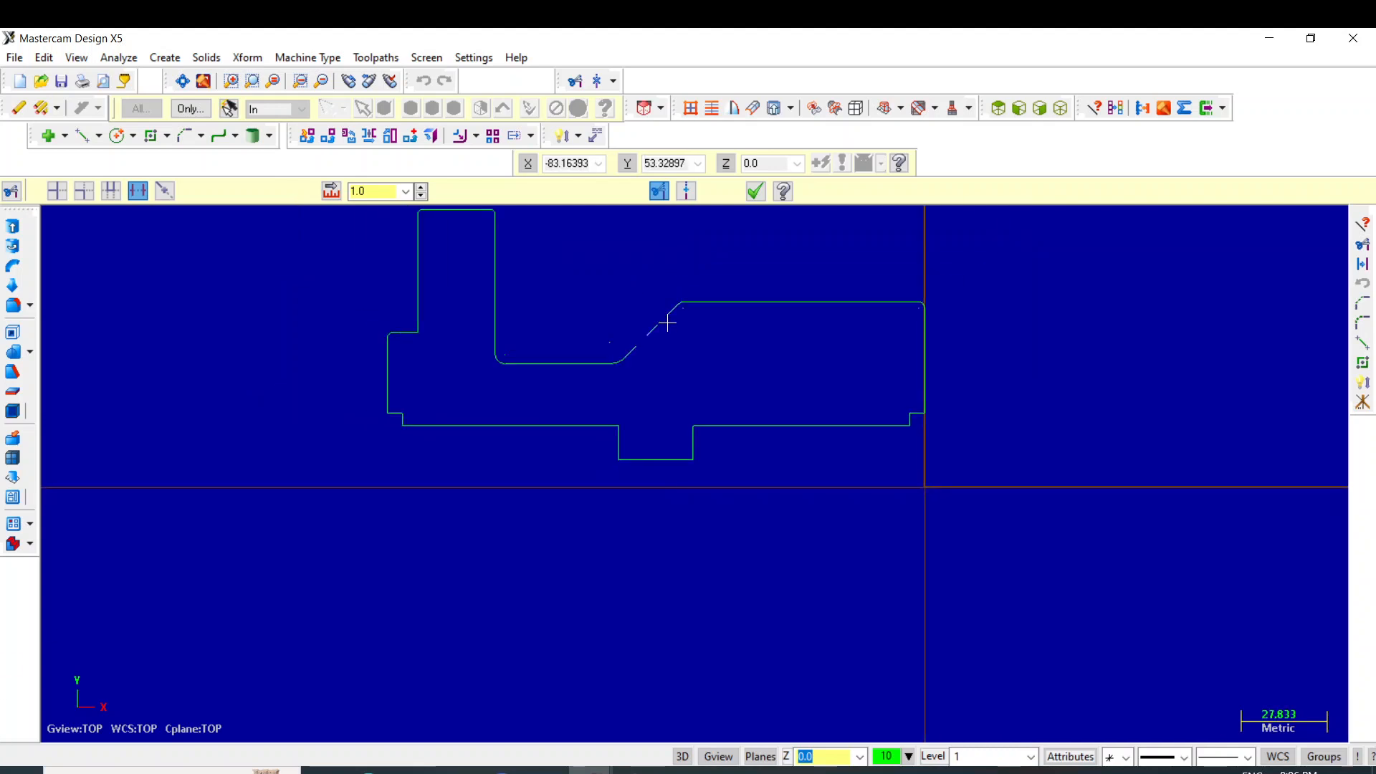
pyautogui.click(874, 426)
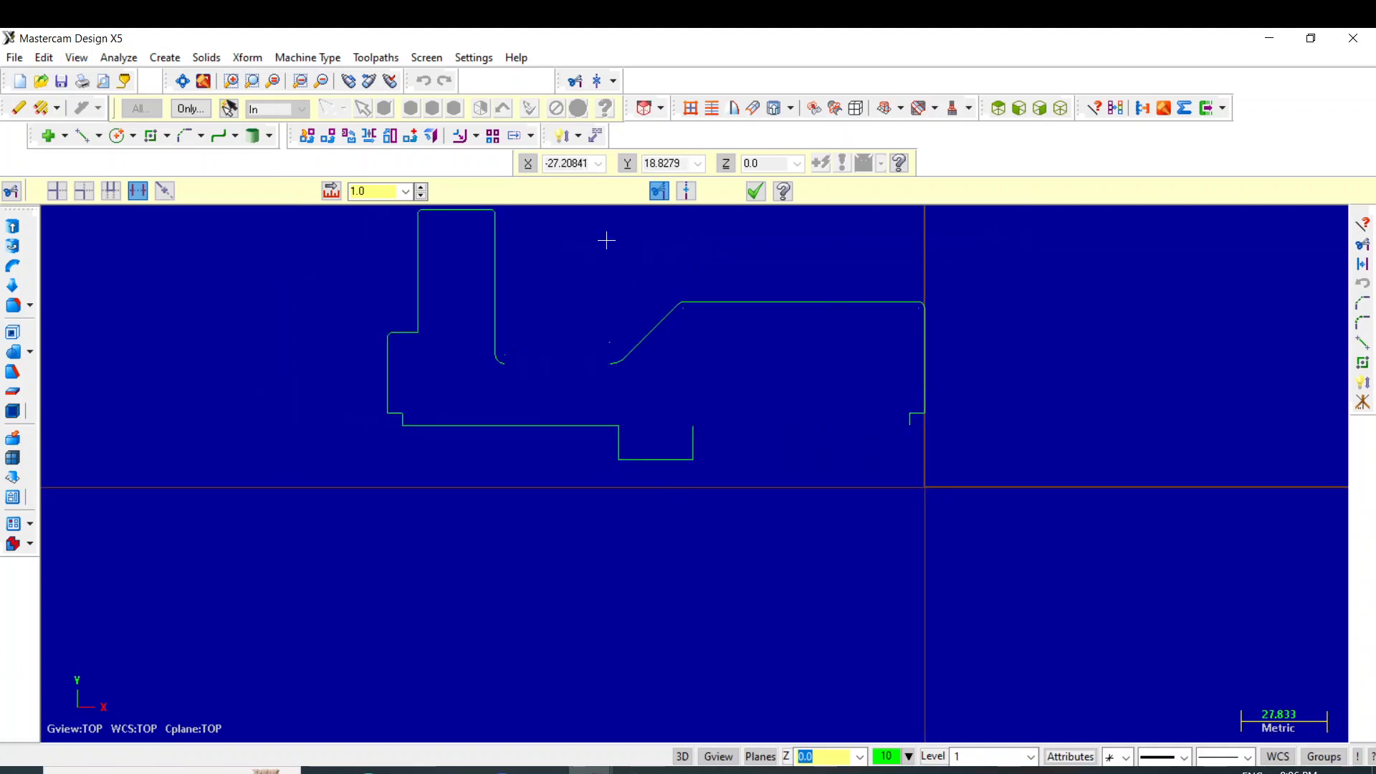
pyautogui.click(758, 191)
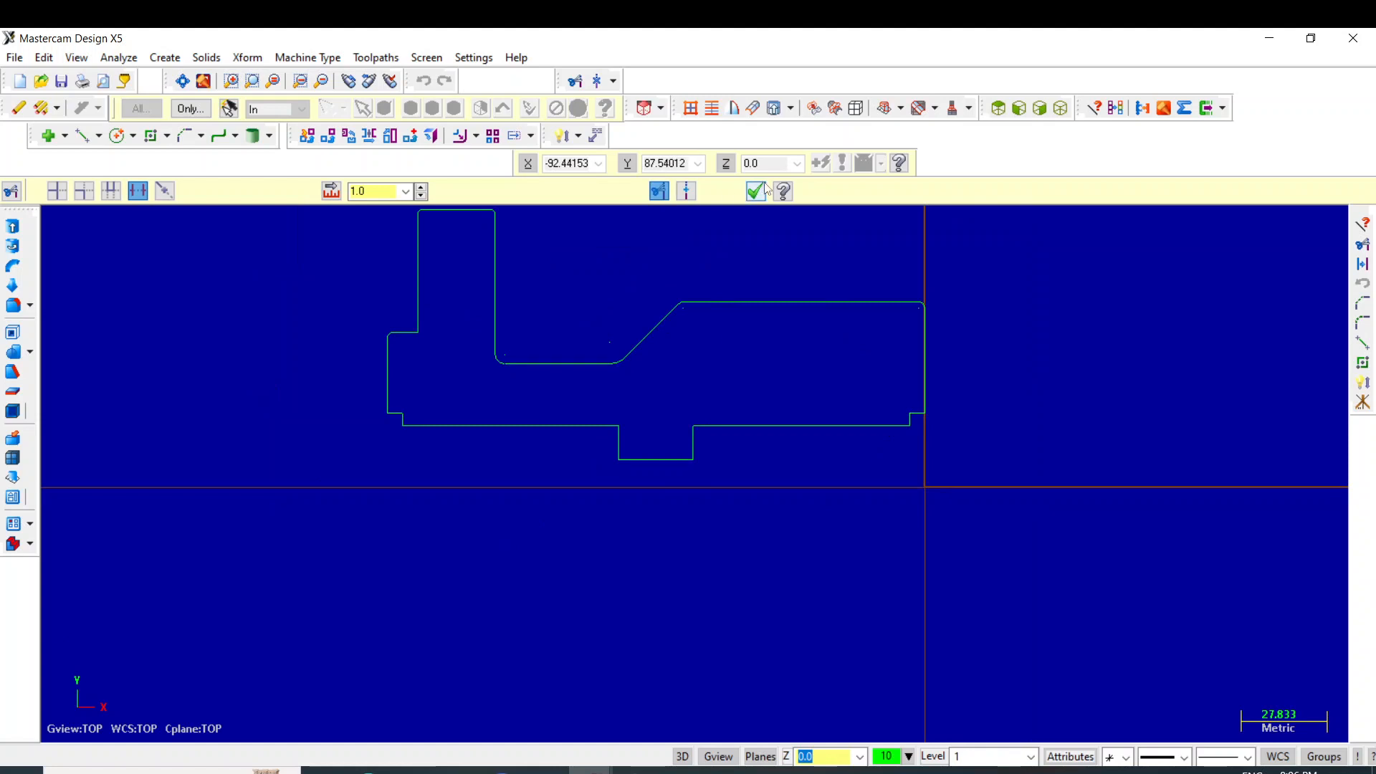
# Set the fillet radius to 1 mm and round the corners of the small bore step at the profile's right end.
pyautogui.click(203, 136)
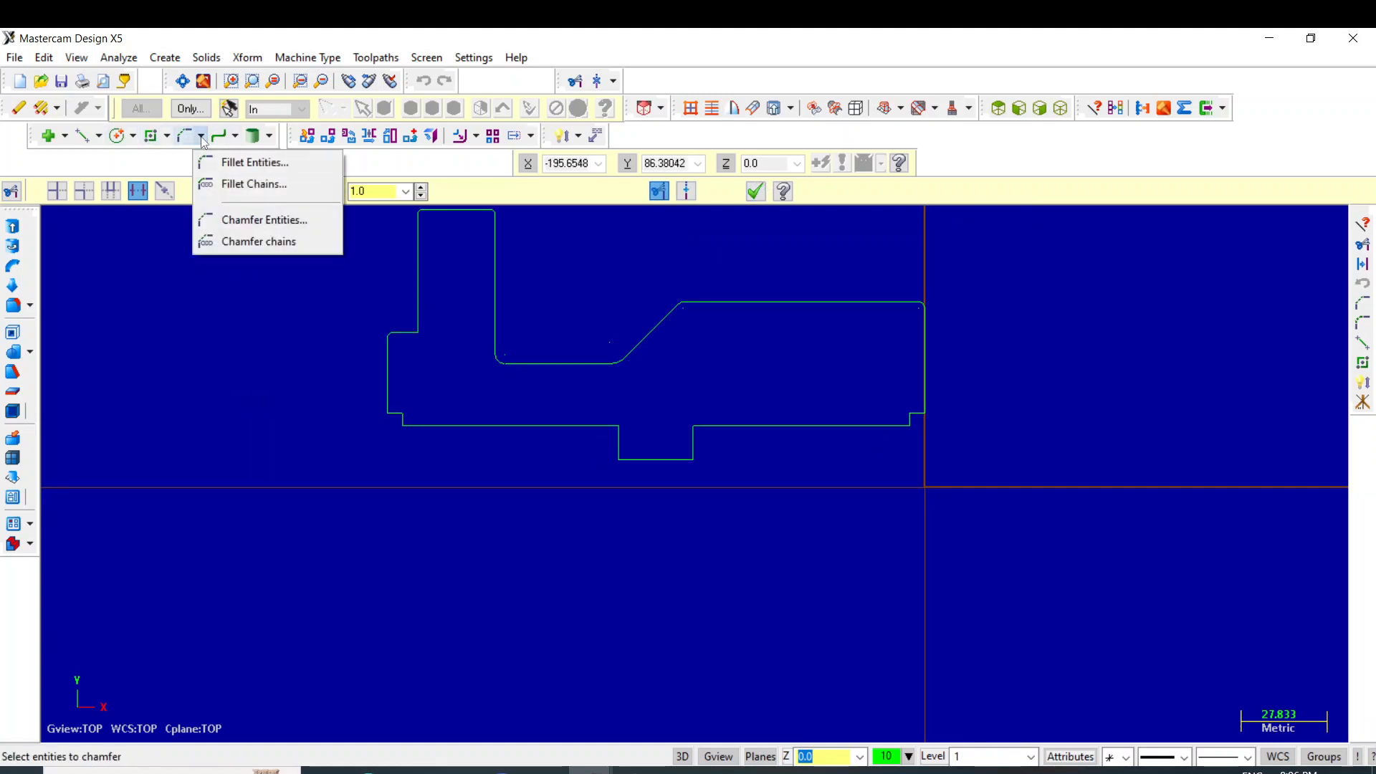
pyautogui.click(237, 175)
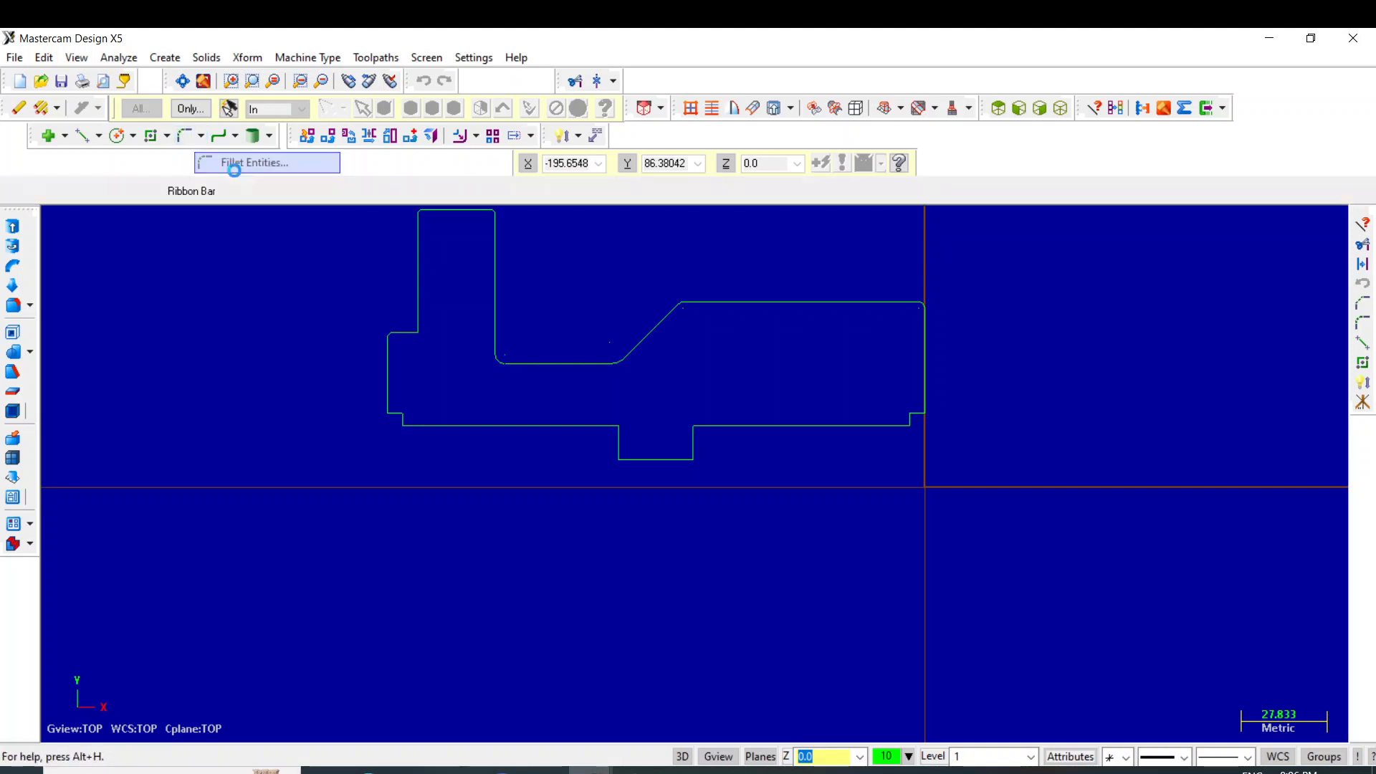
pyautogui.click(693, 448)
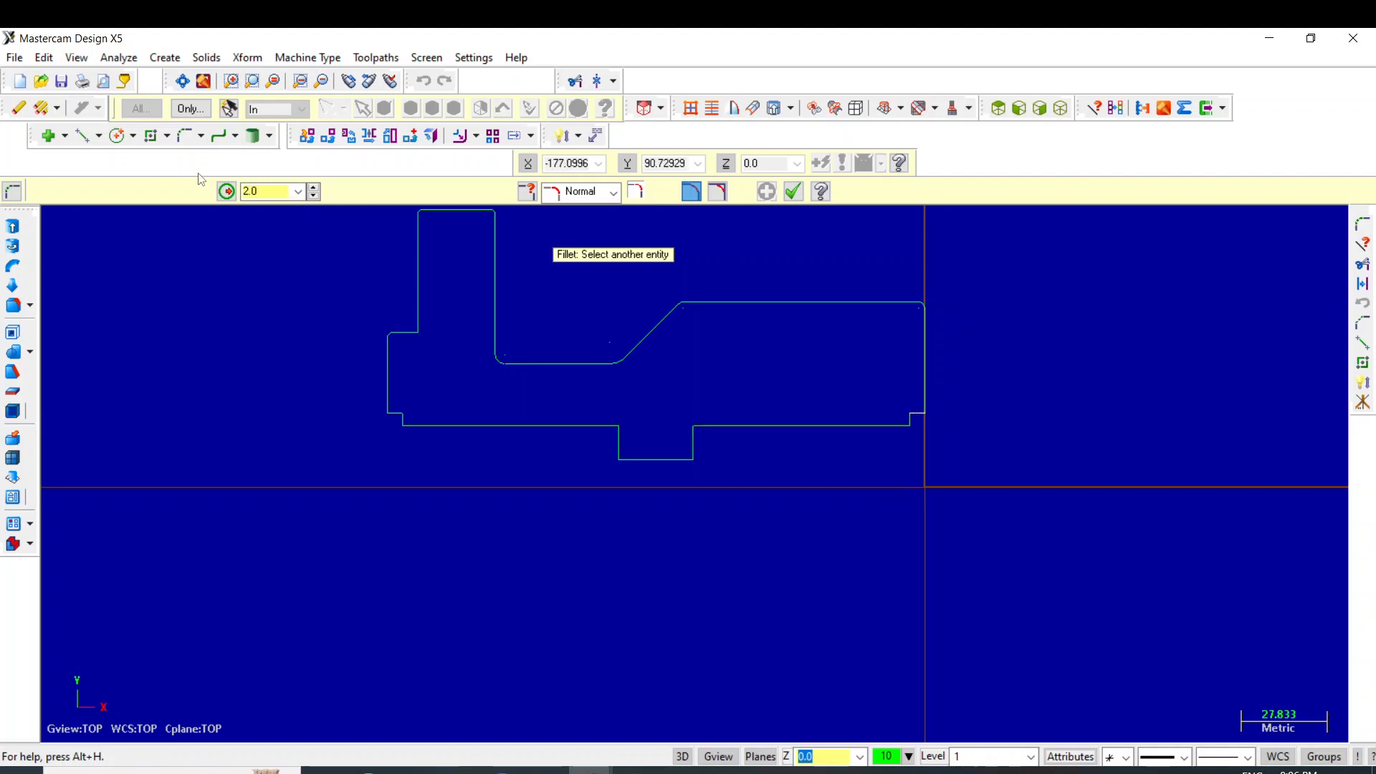
pyautogui.doubleClick(269, 191)
pyautogui.click(925, 400)
pyautogui.click(924, 403)
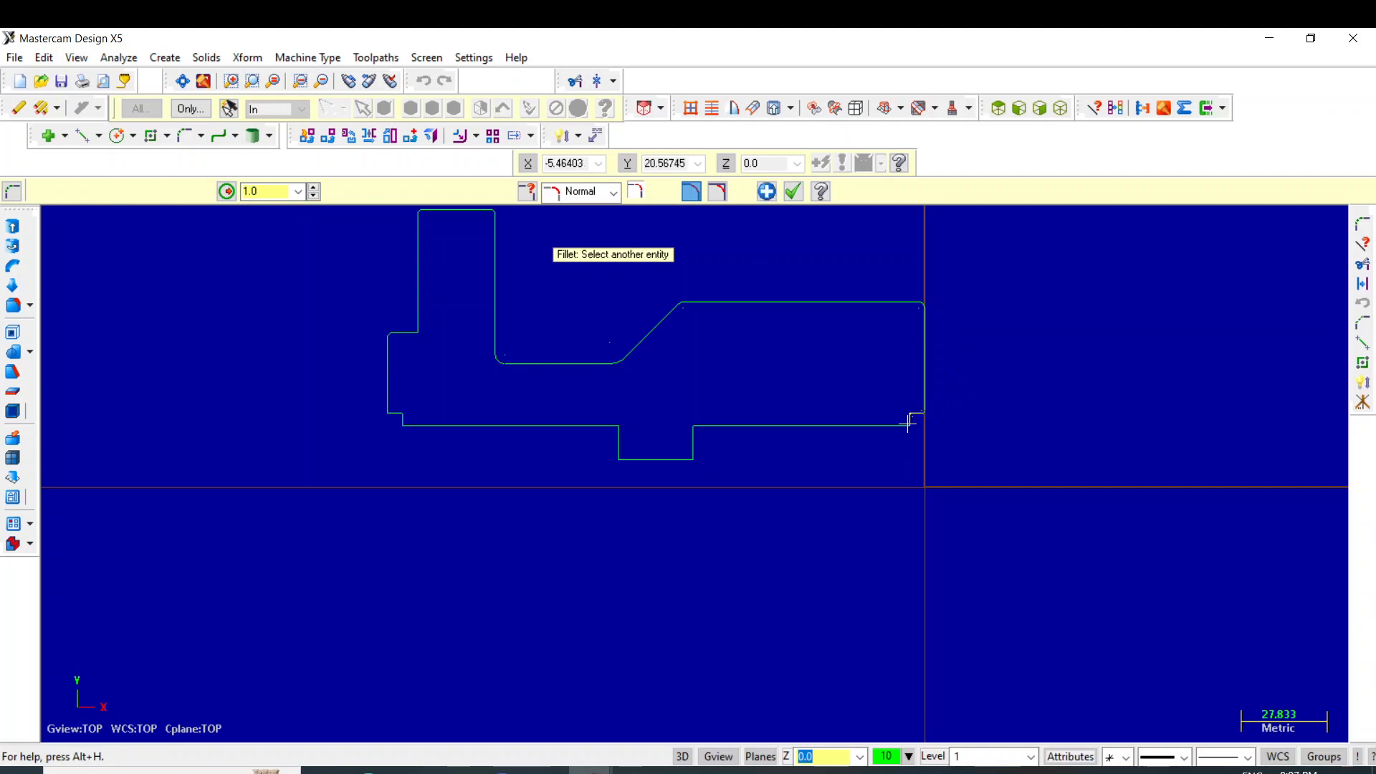
pyautogui.click(908, 422)
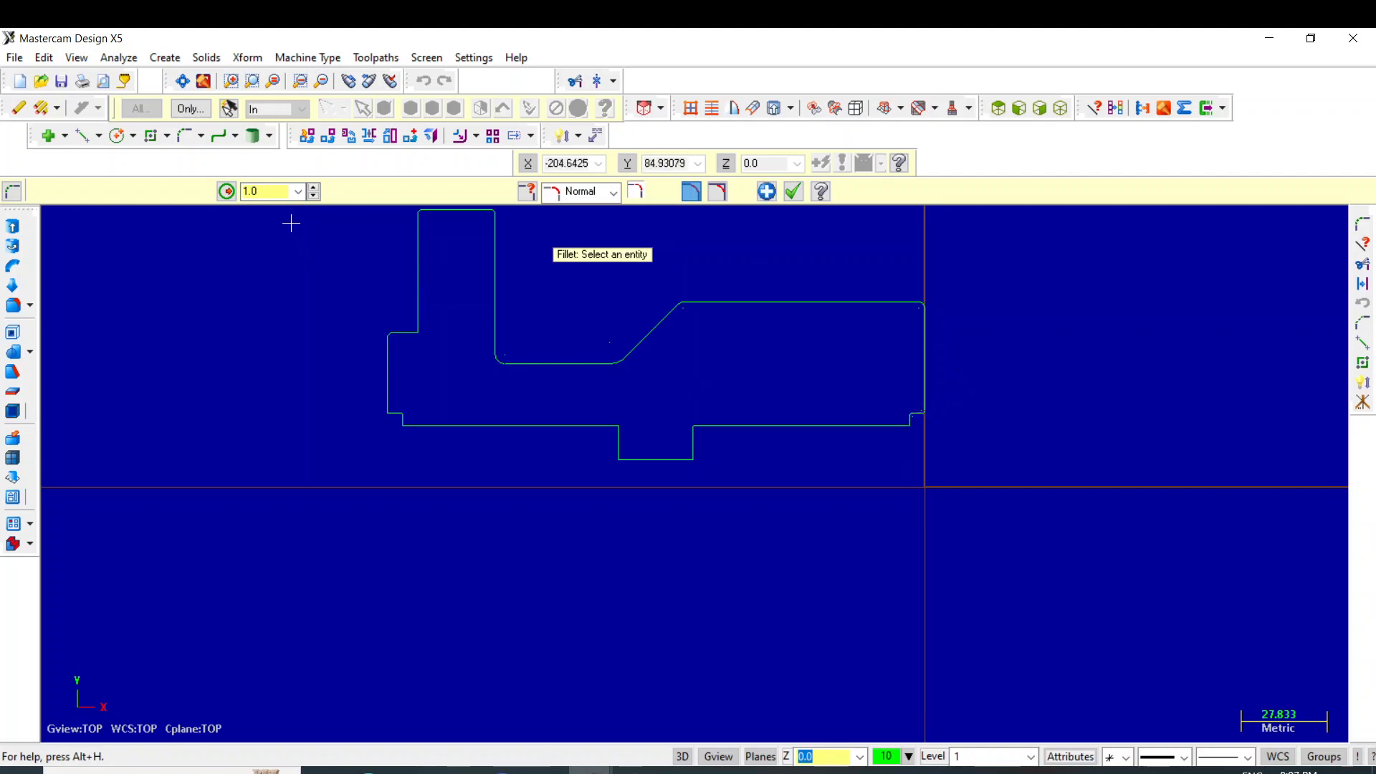
# Try to round the corners of the small bore step at the profile's right end with a 2 mm fillet.
pyautogui.click(268, 197)
pyautogui.click(911, 425)
pyautogui.click(901, 434)
pyautogui.scroll(8, 901, 435)
pyautogui.scroll(-5, 901, 436)
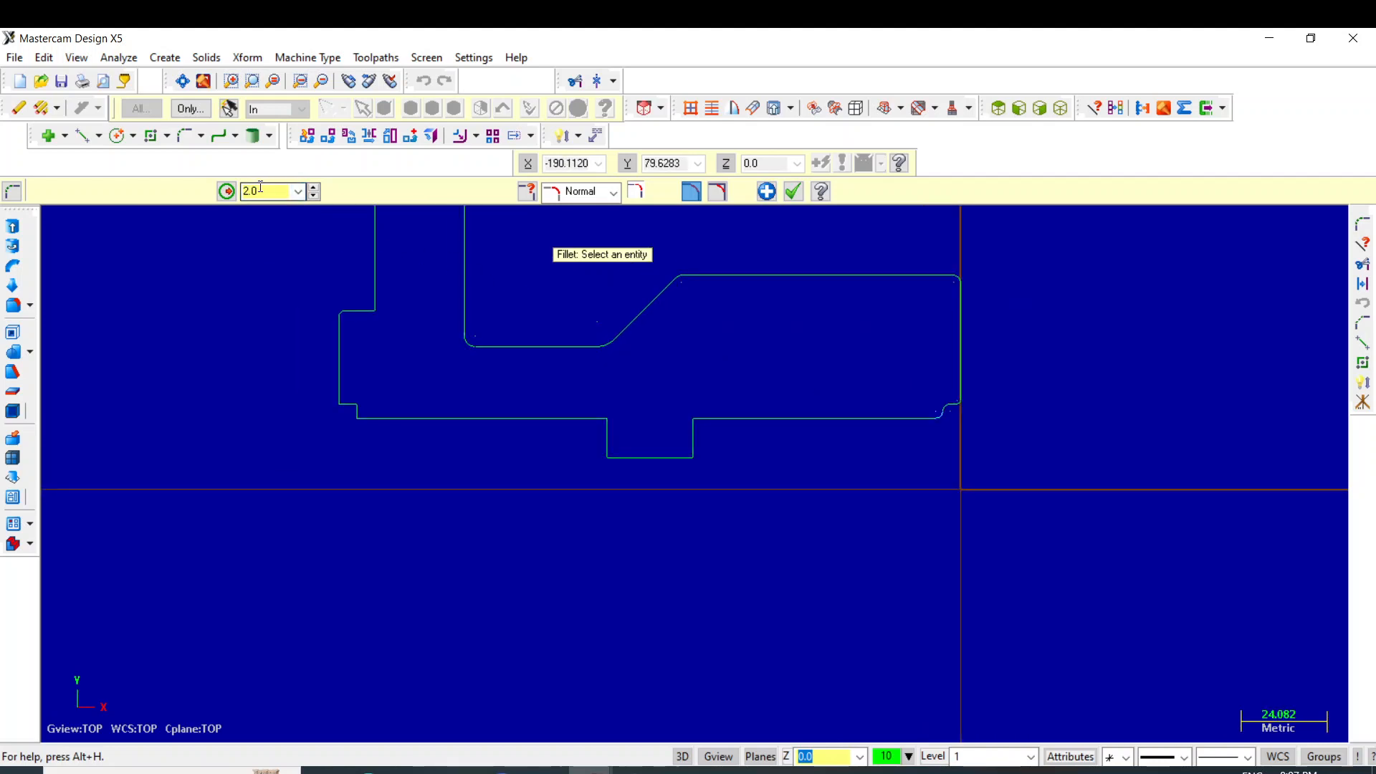
pyautogui.press('Escape')
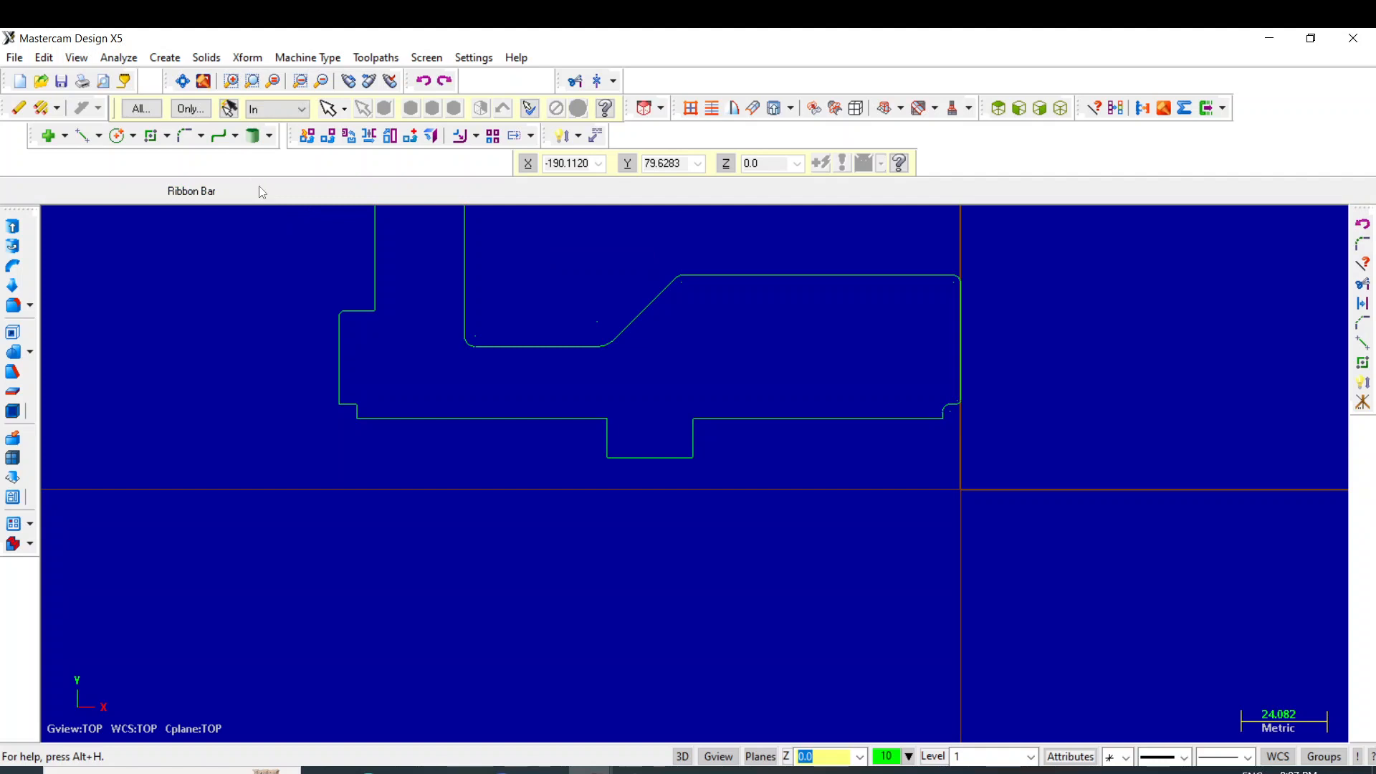
# Try a 1 mm one-distance chamfer on the lower corner of the right bore step.
pyautogui.click(199, 136)
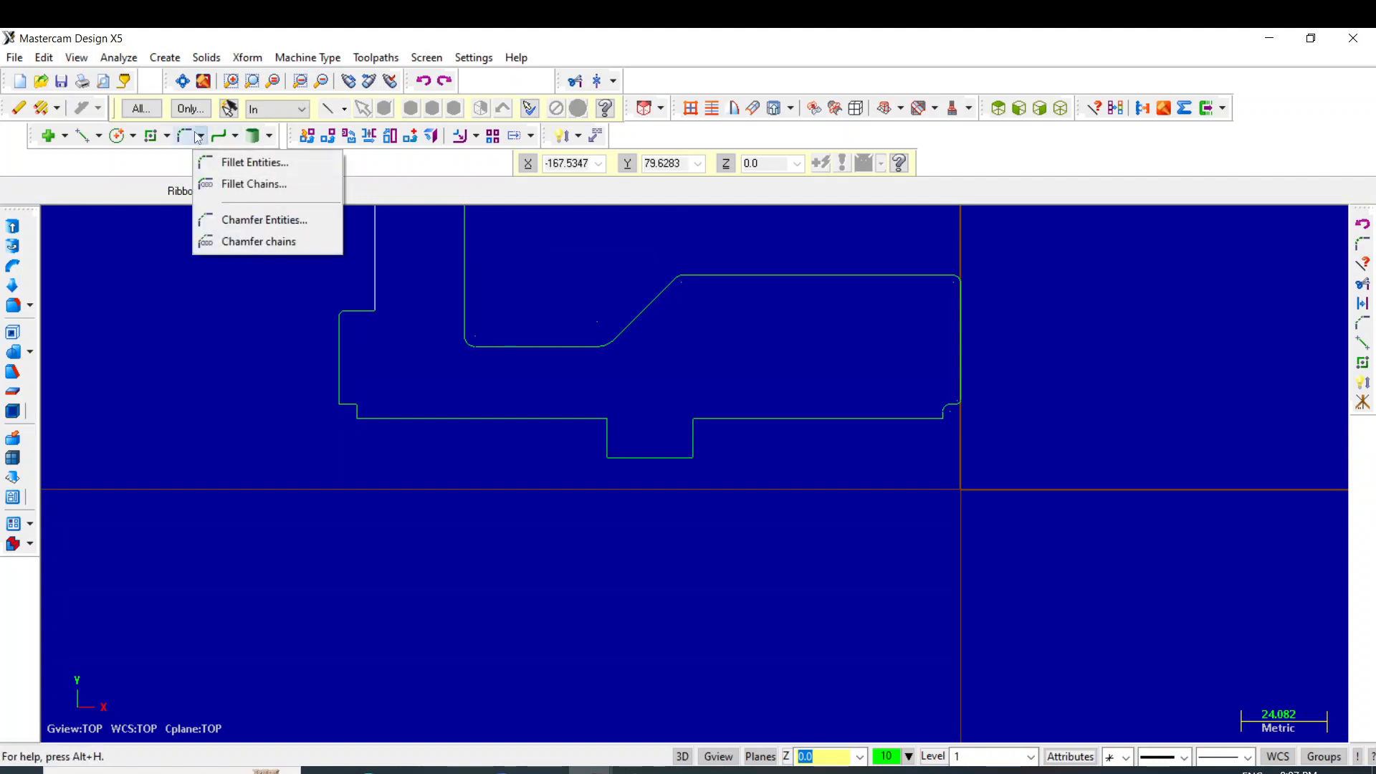
pyautogui.click(245, 221)
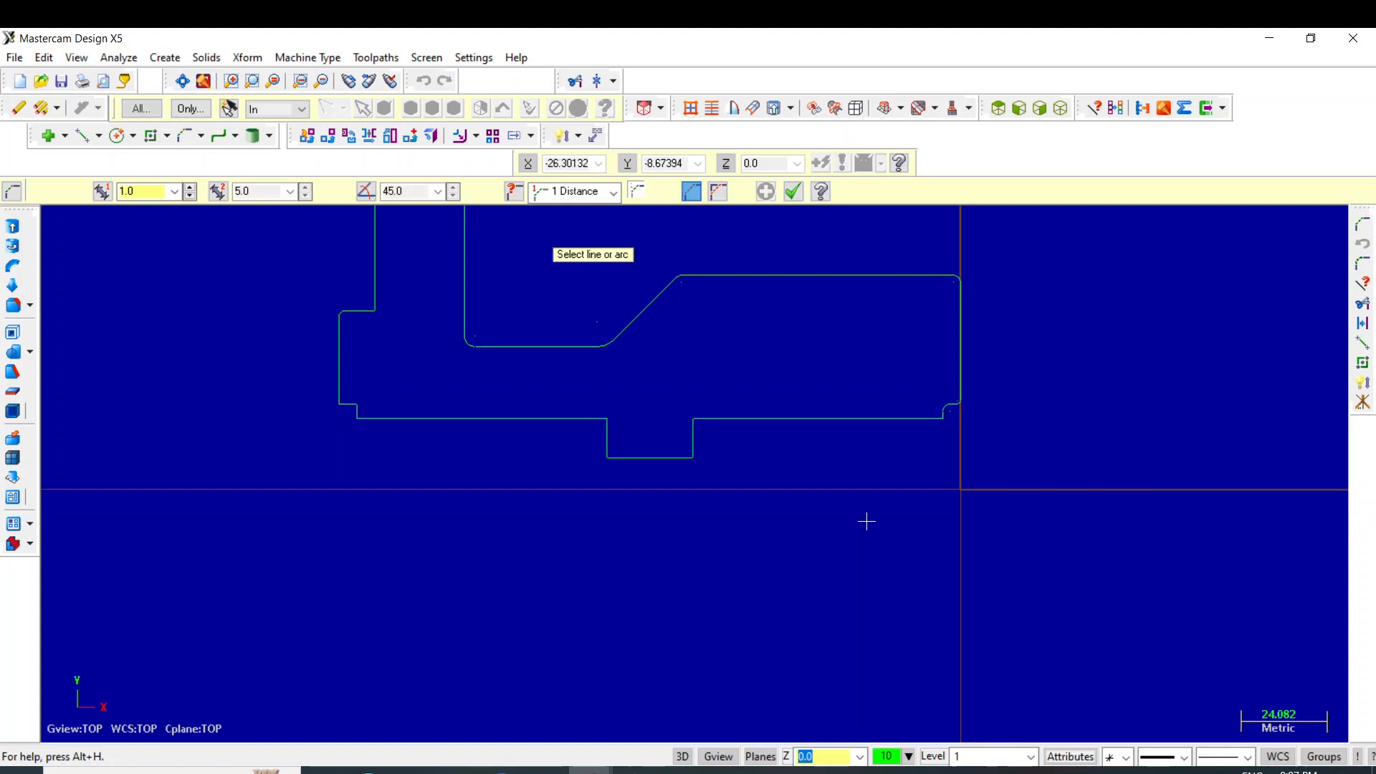
pyautogui.click(944, 422)
pyautogui.click(917, 426)
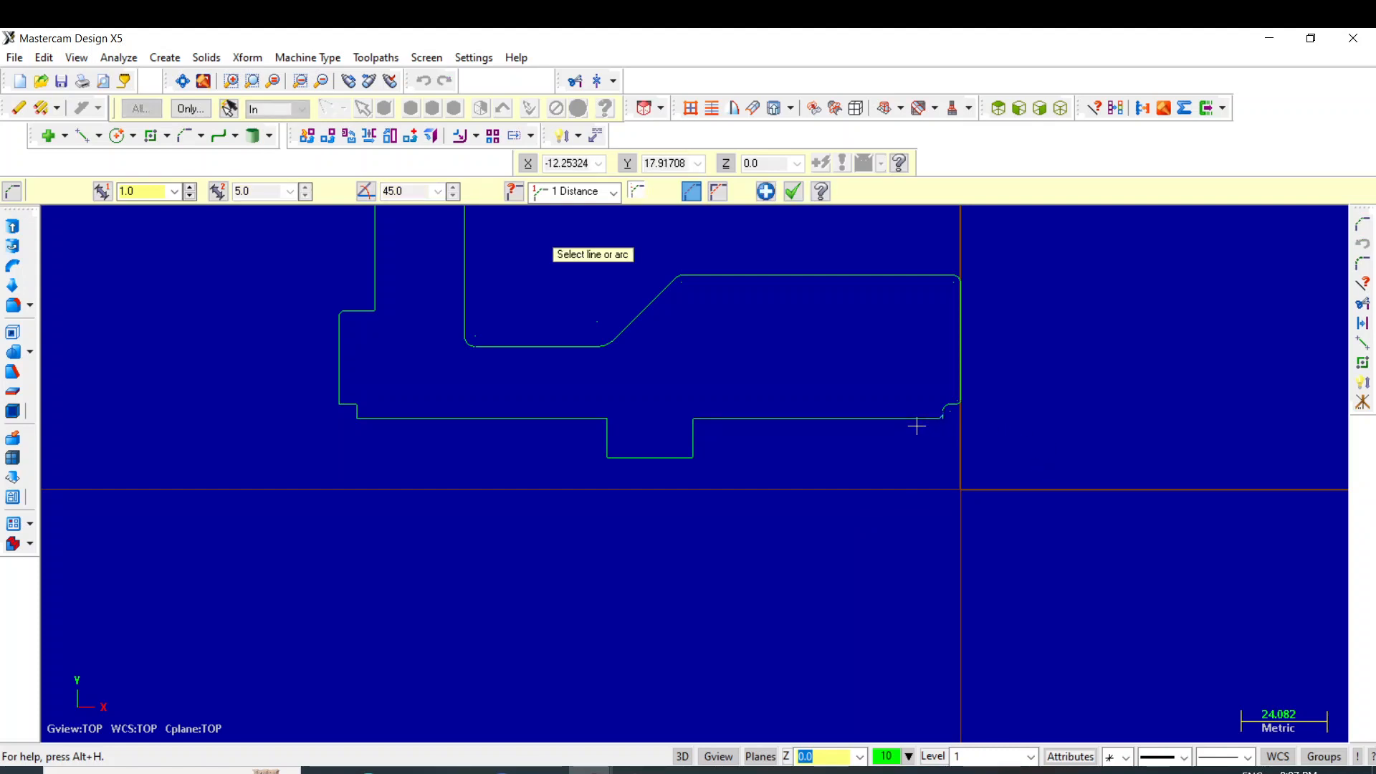
# Retry the chamfer on the right bore step, and undo the chamfering and the fillet on the step's upper corner.
pyautogui.click(175, 191)
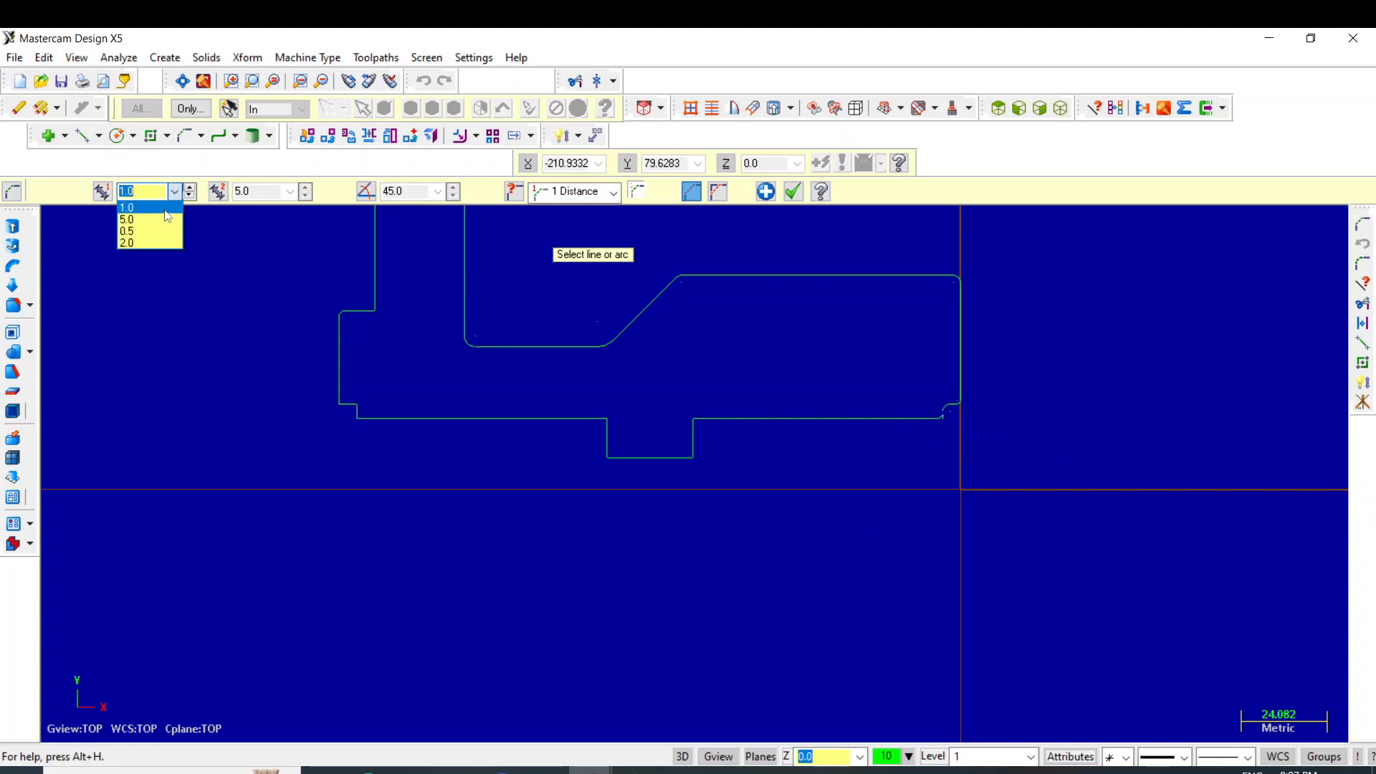
pyautogui.scroll(3, 1022, 566)
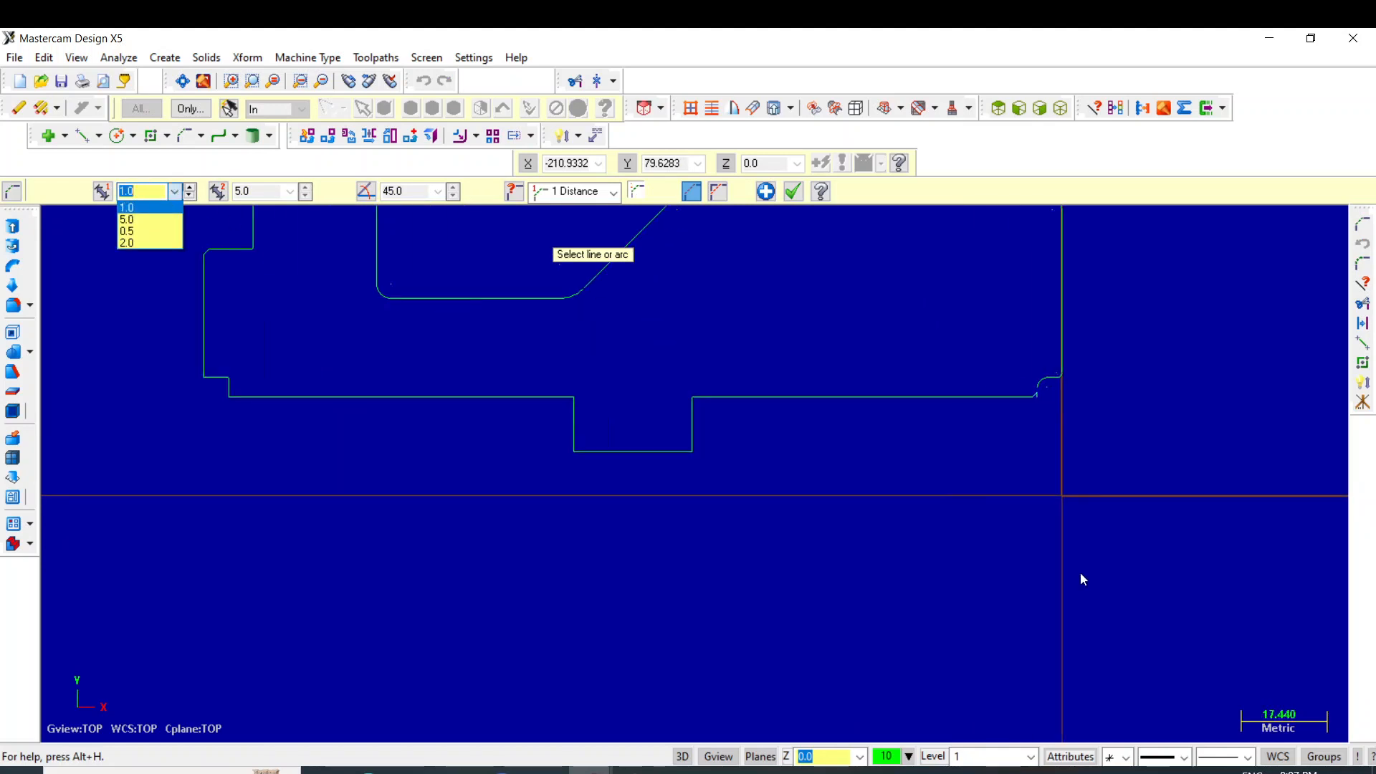
pyautogui.click(570, 82)
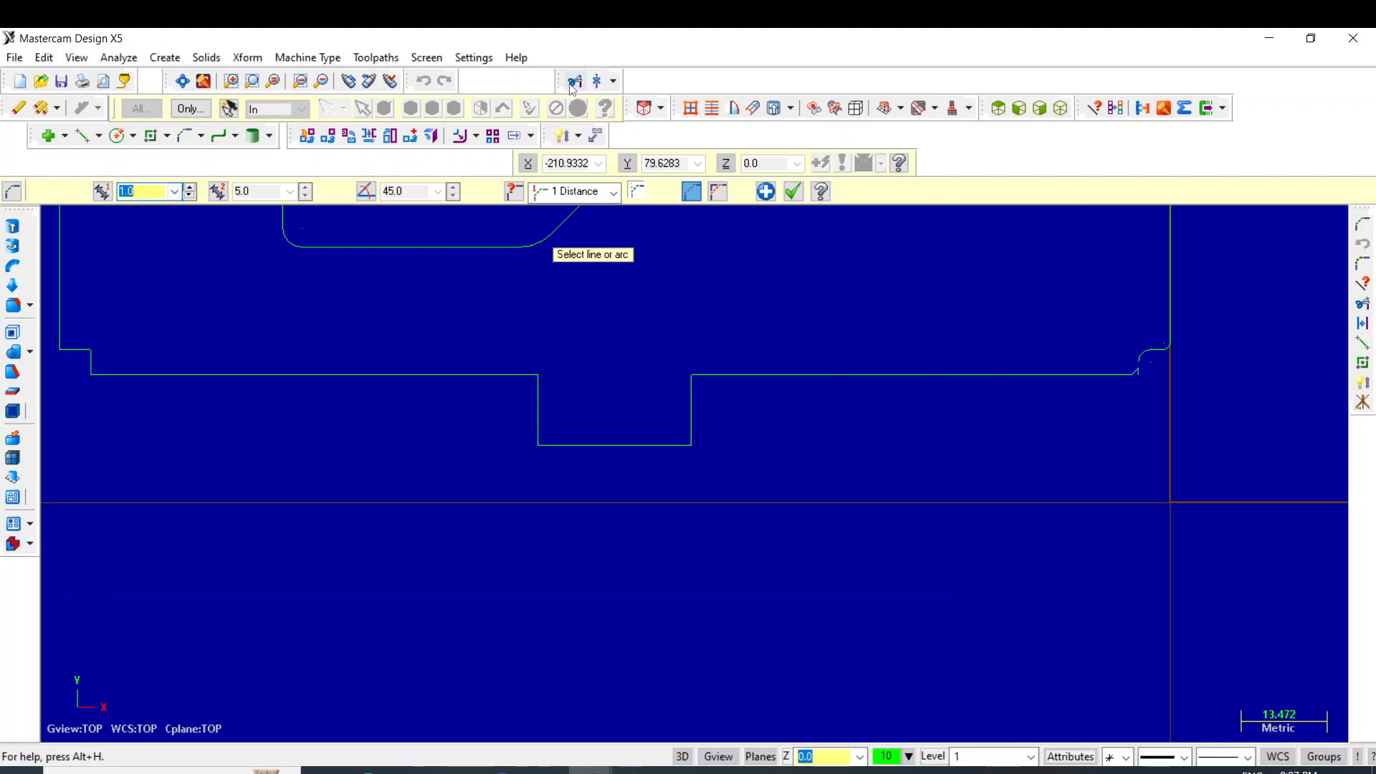
pyautogui.click(1144, 373)
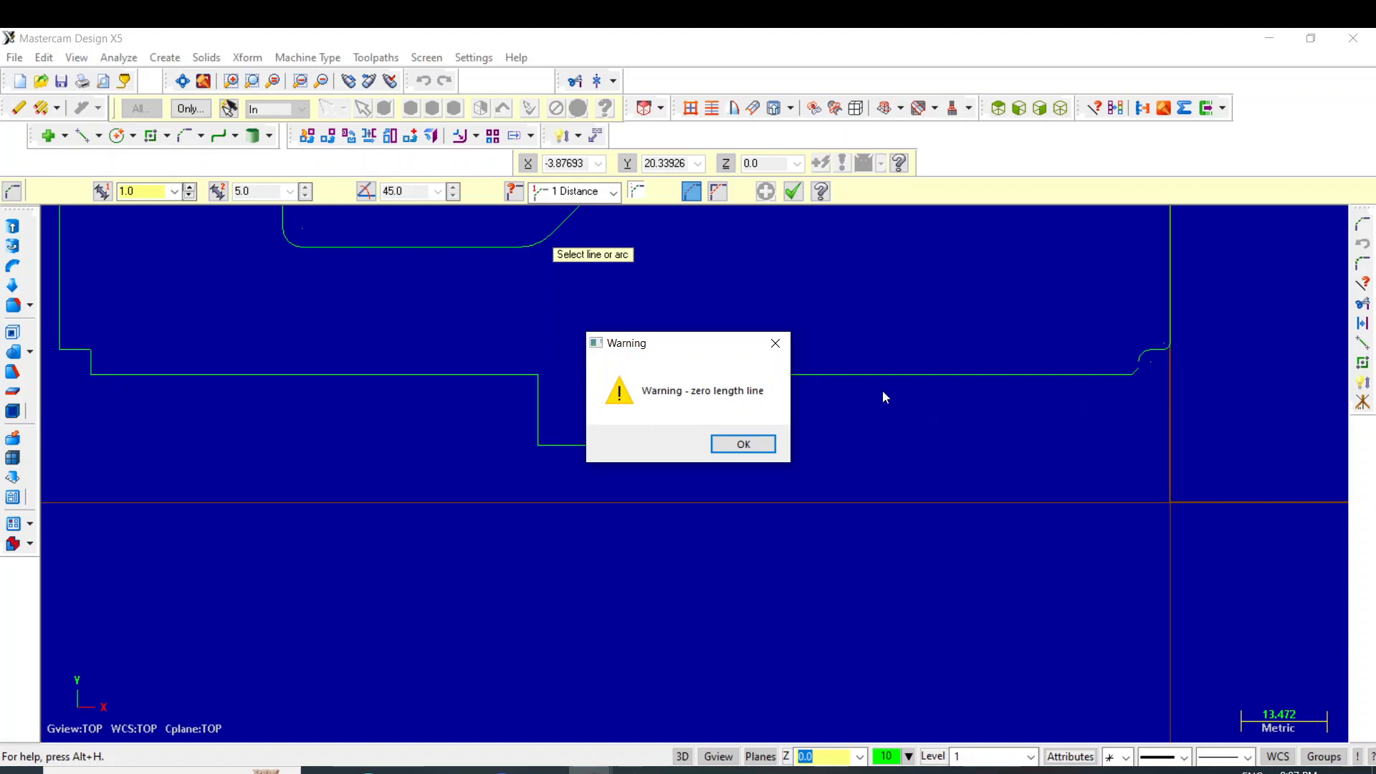
pyautogui.click(775, 342)
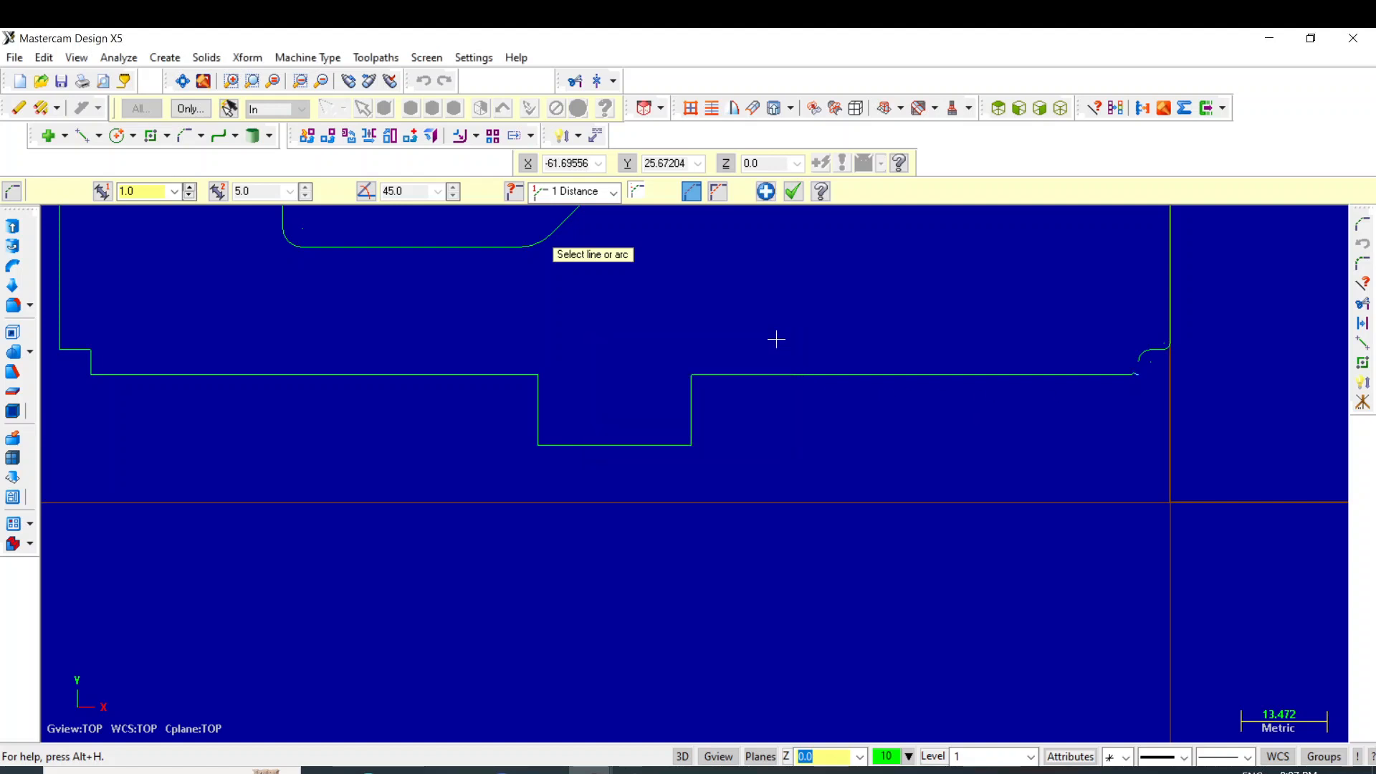
pyautogui.hotkey('ctrl', 'z')
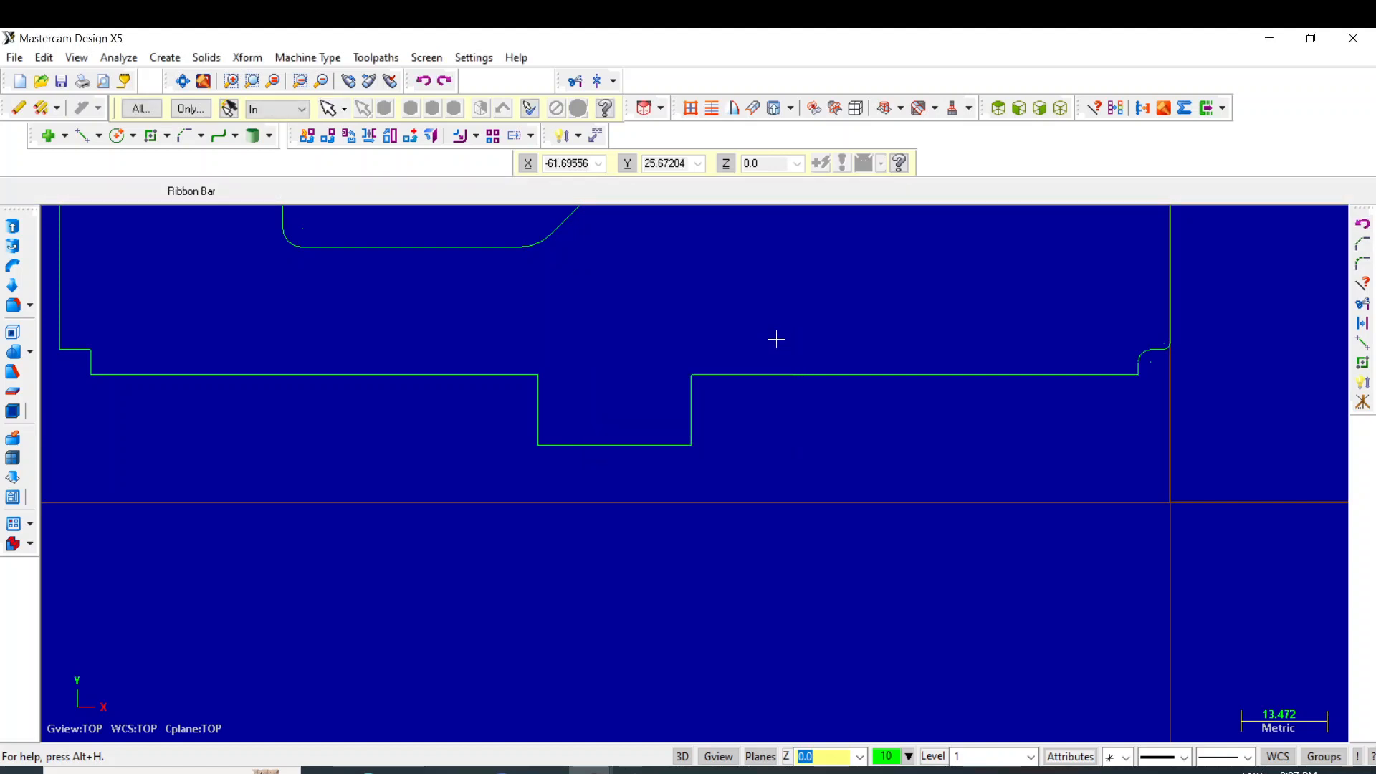
pyautogui.hotkey('ctrl', 'z')
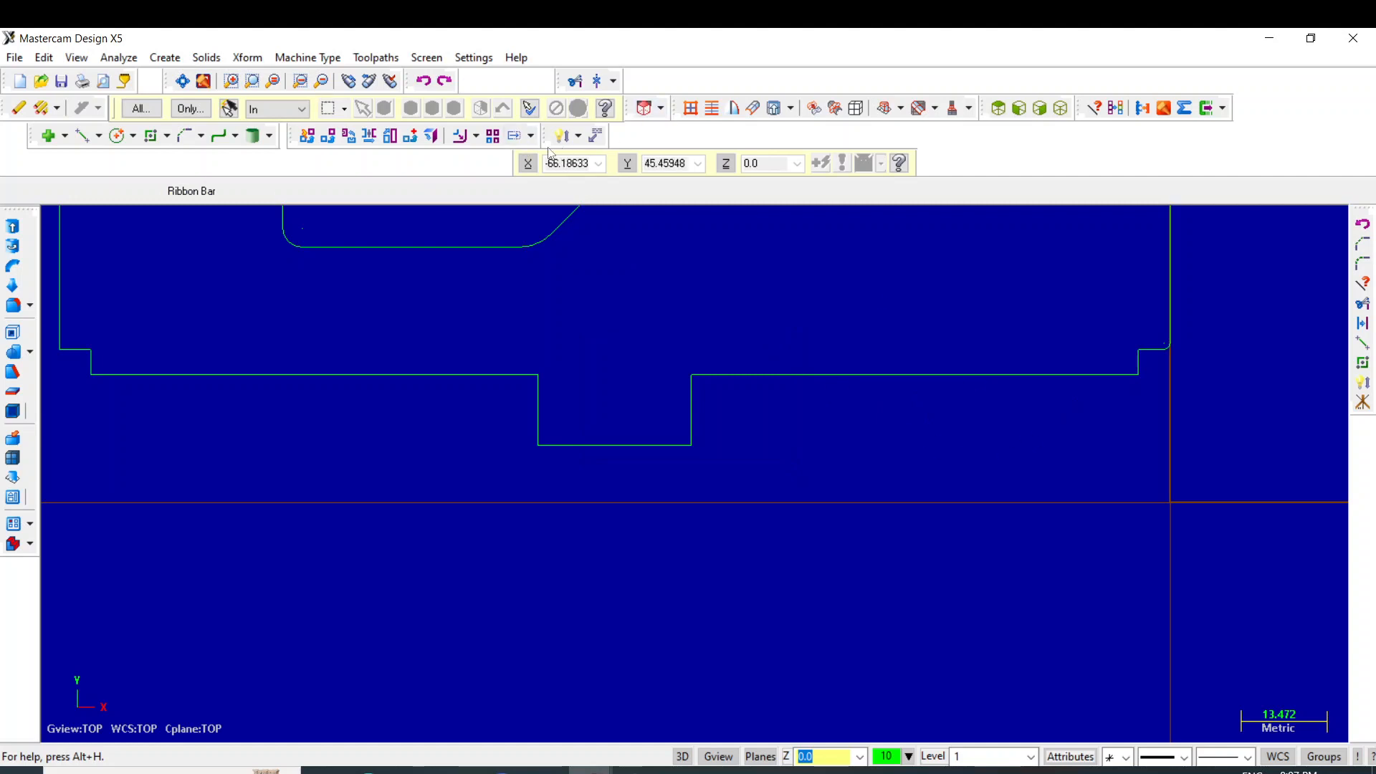
# Chamfer the lower corner of the right bore step with a one-distance chamfer of 2 mm.
pyautogui.click(187, 137)
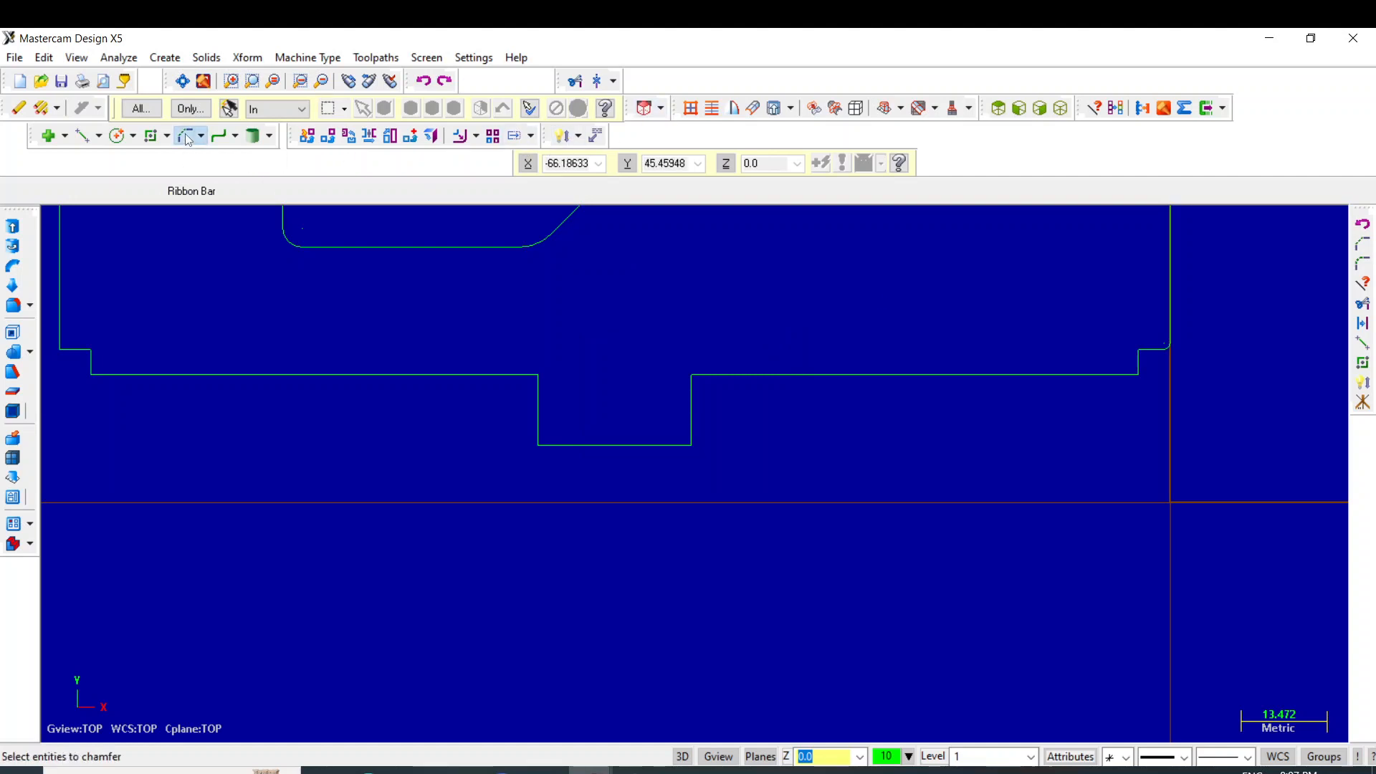
pyautogui.click(1143, 369)
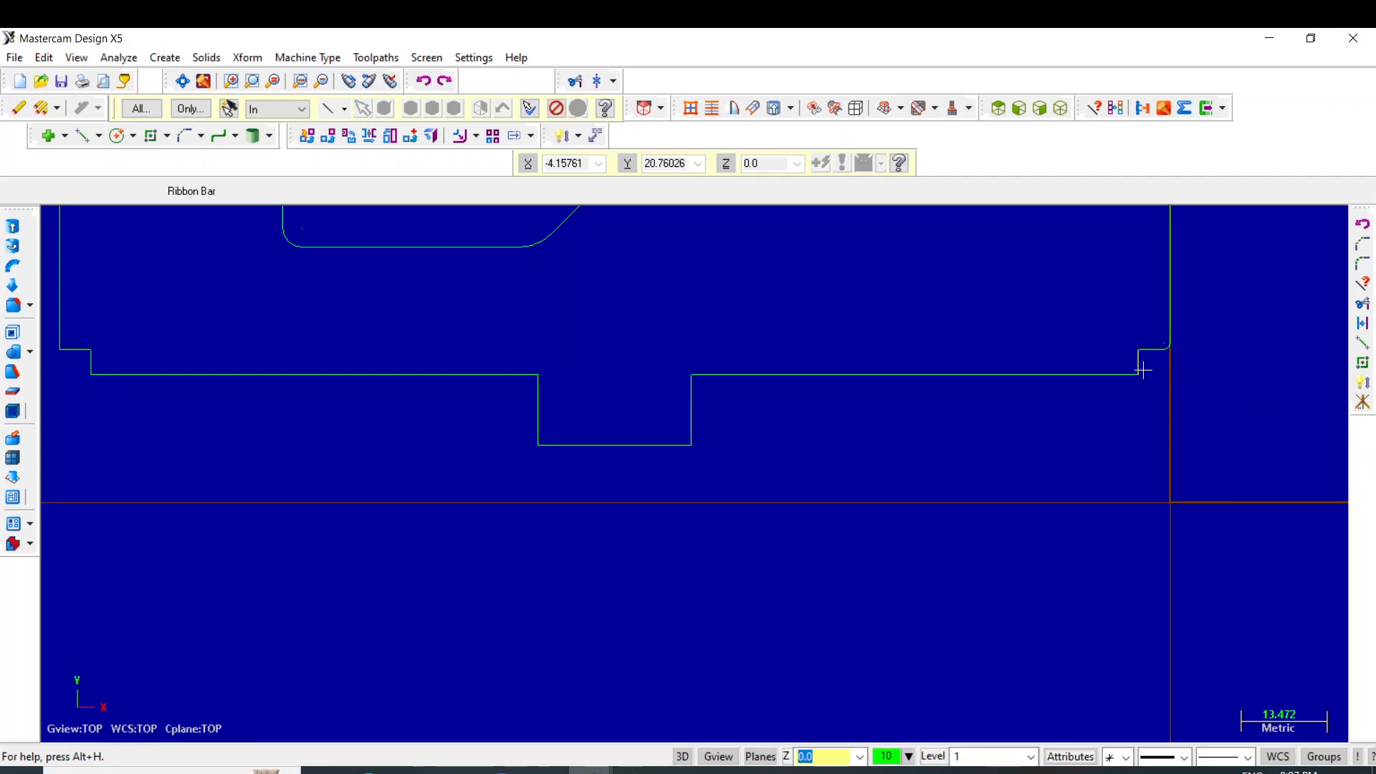
pyautogui.click(1109, 374)
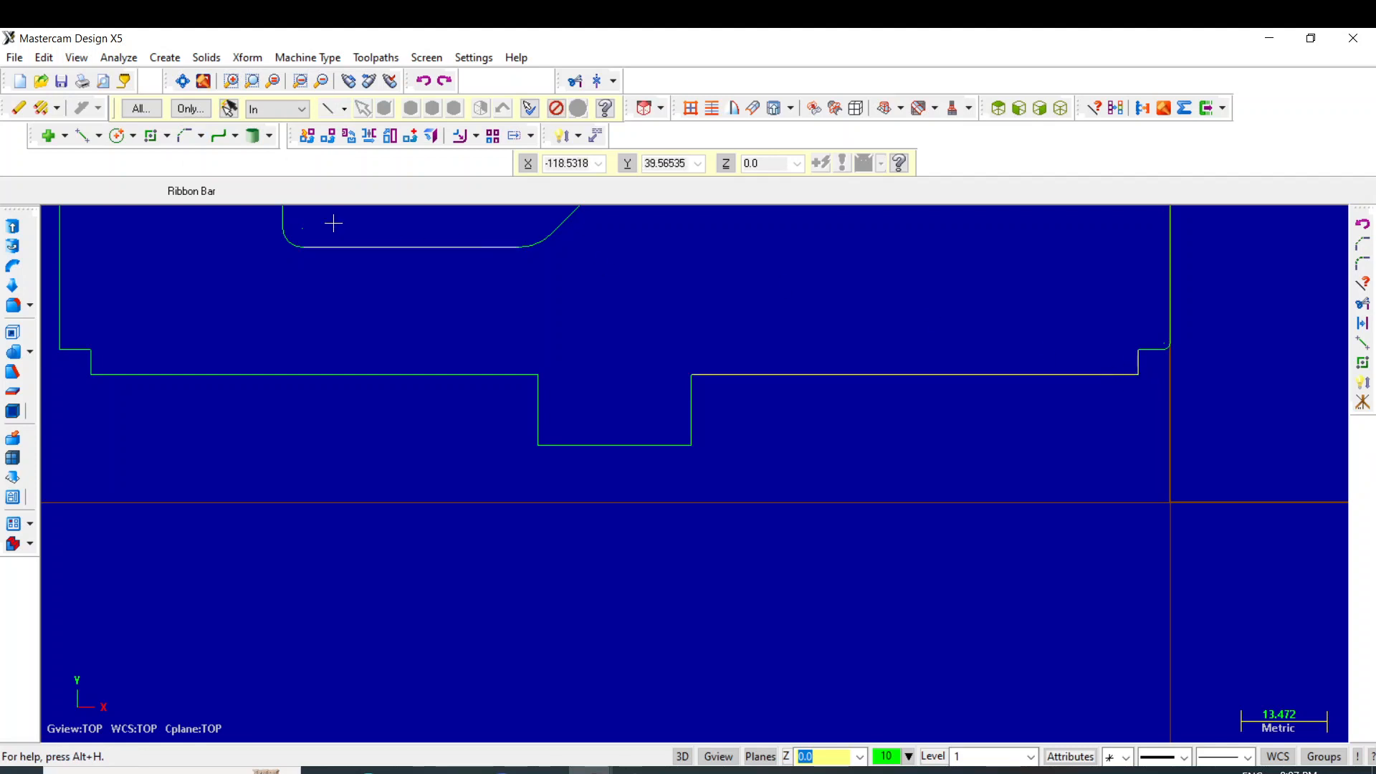
pyautogui.click(200, 136)
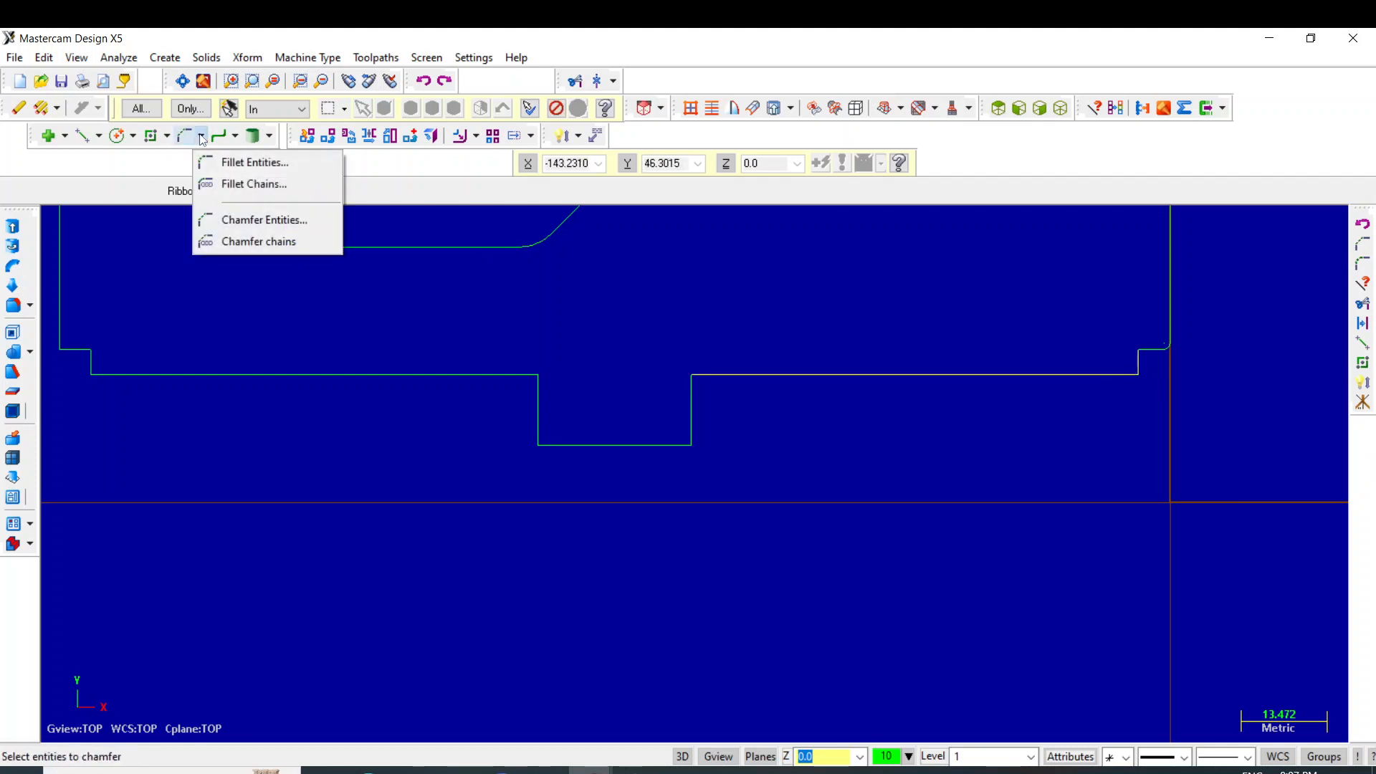
pyautogui.click(230, 220)
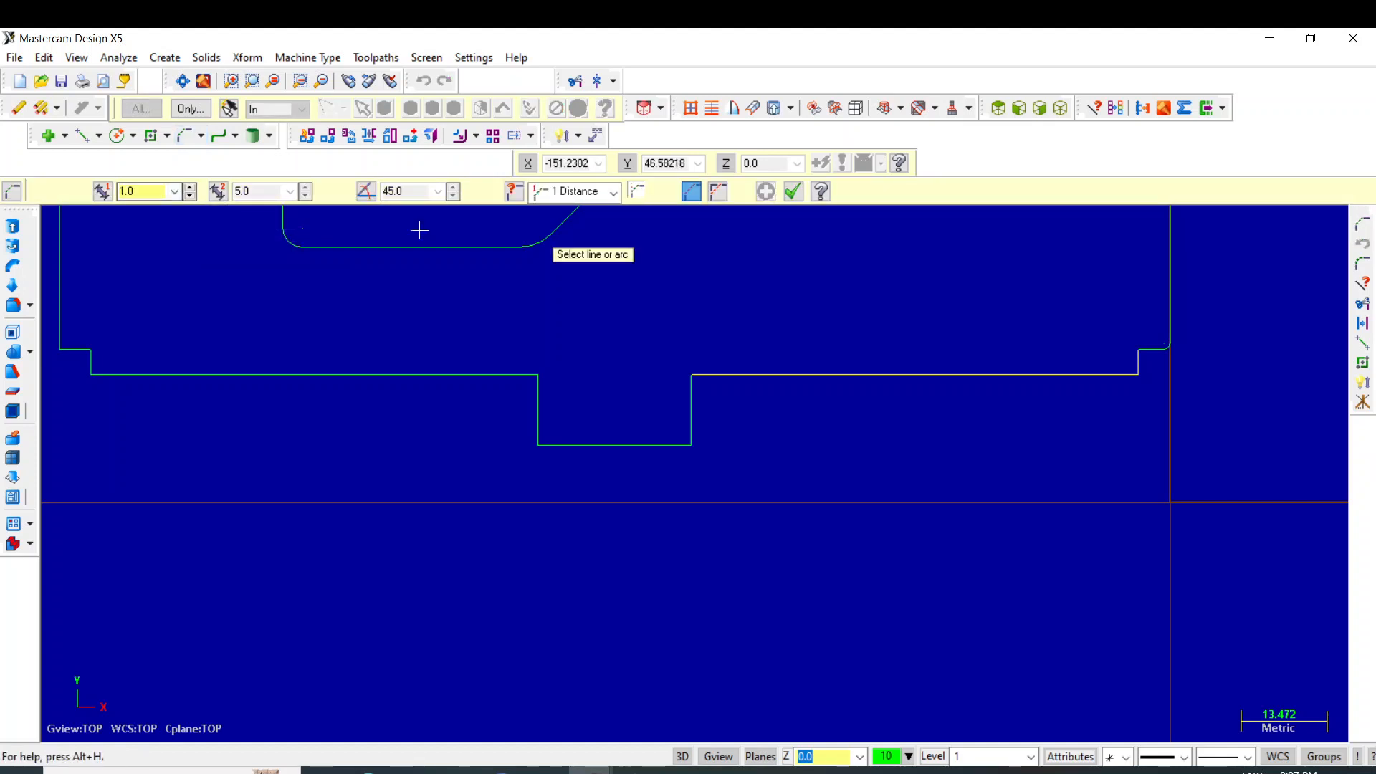
pyautogui.click(1138, 370)
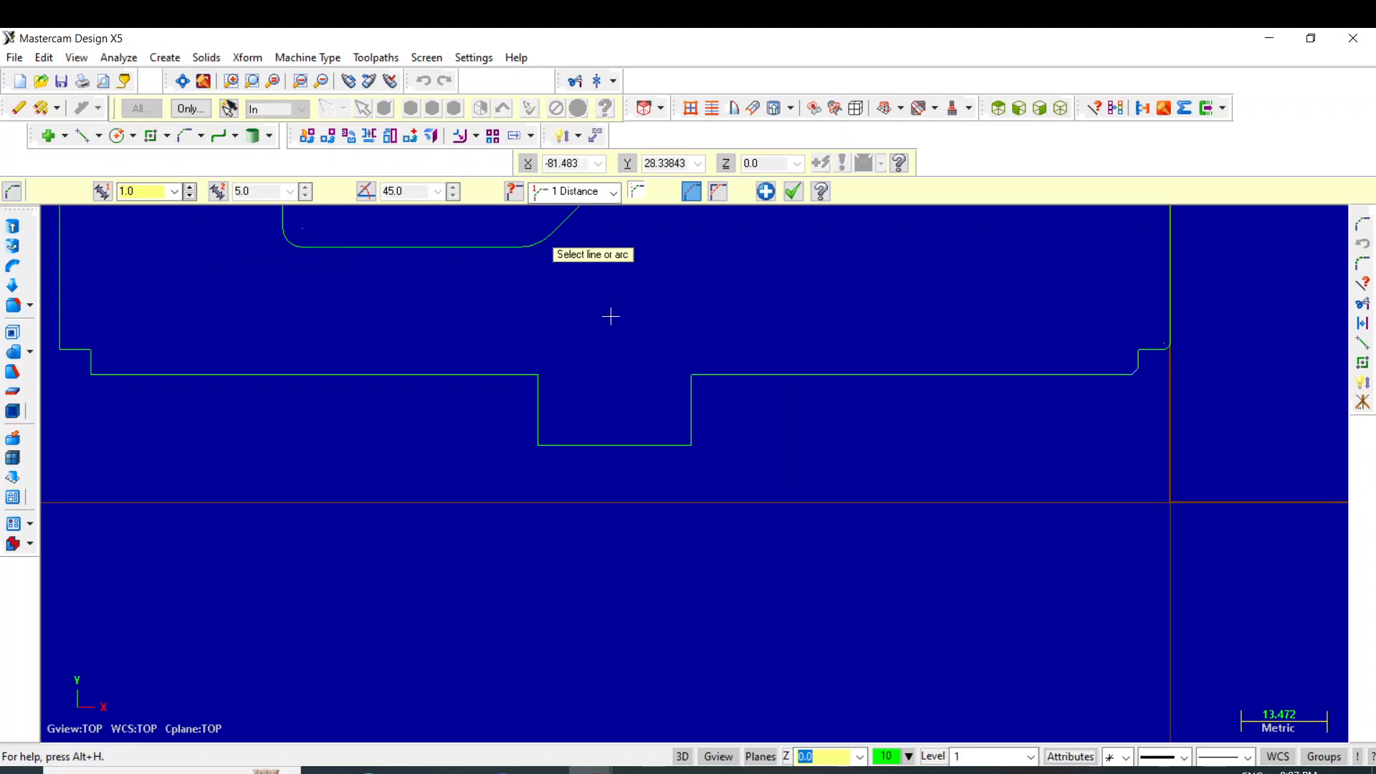
pyautogui.click(136, 194)
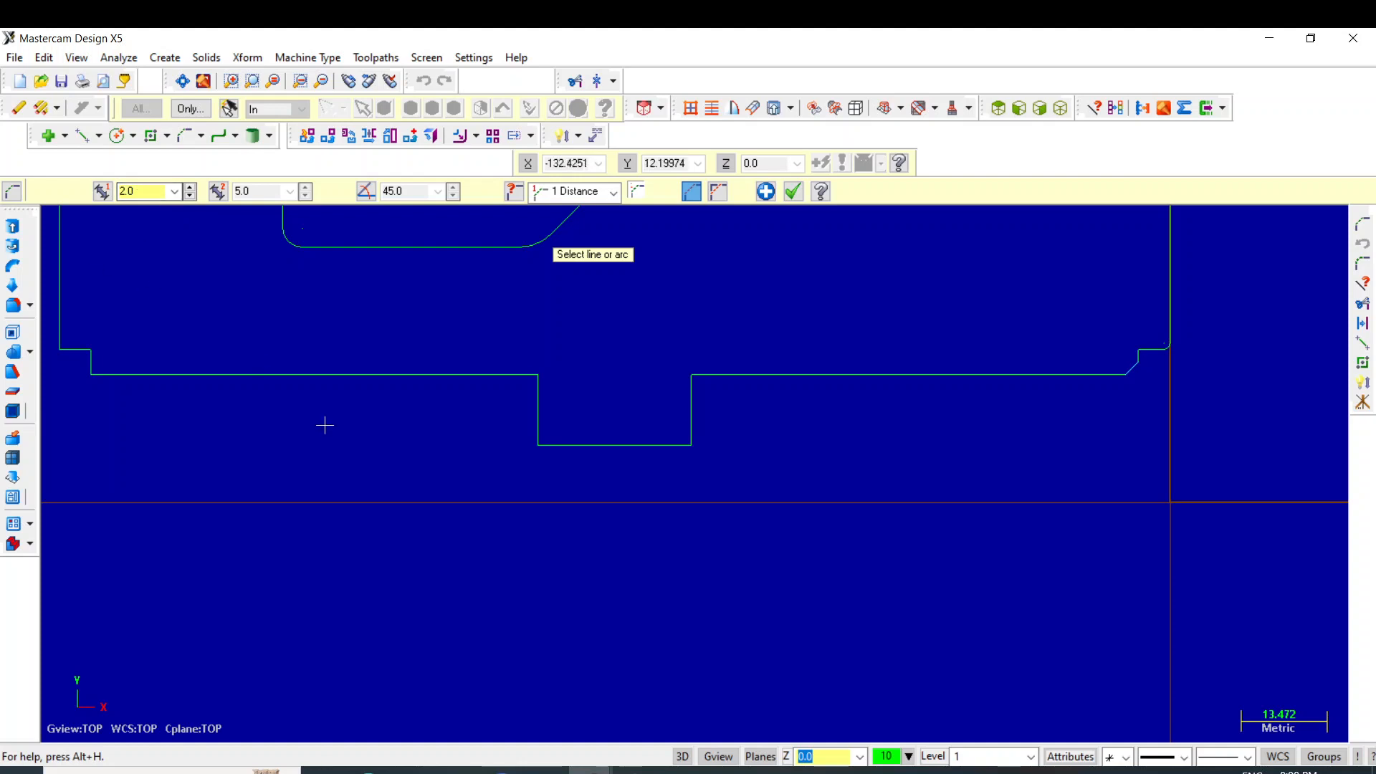
# Chamfer both lower corners of the narrower middle bore section by 2 mm.
pyautogui.click(692, 434)
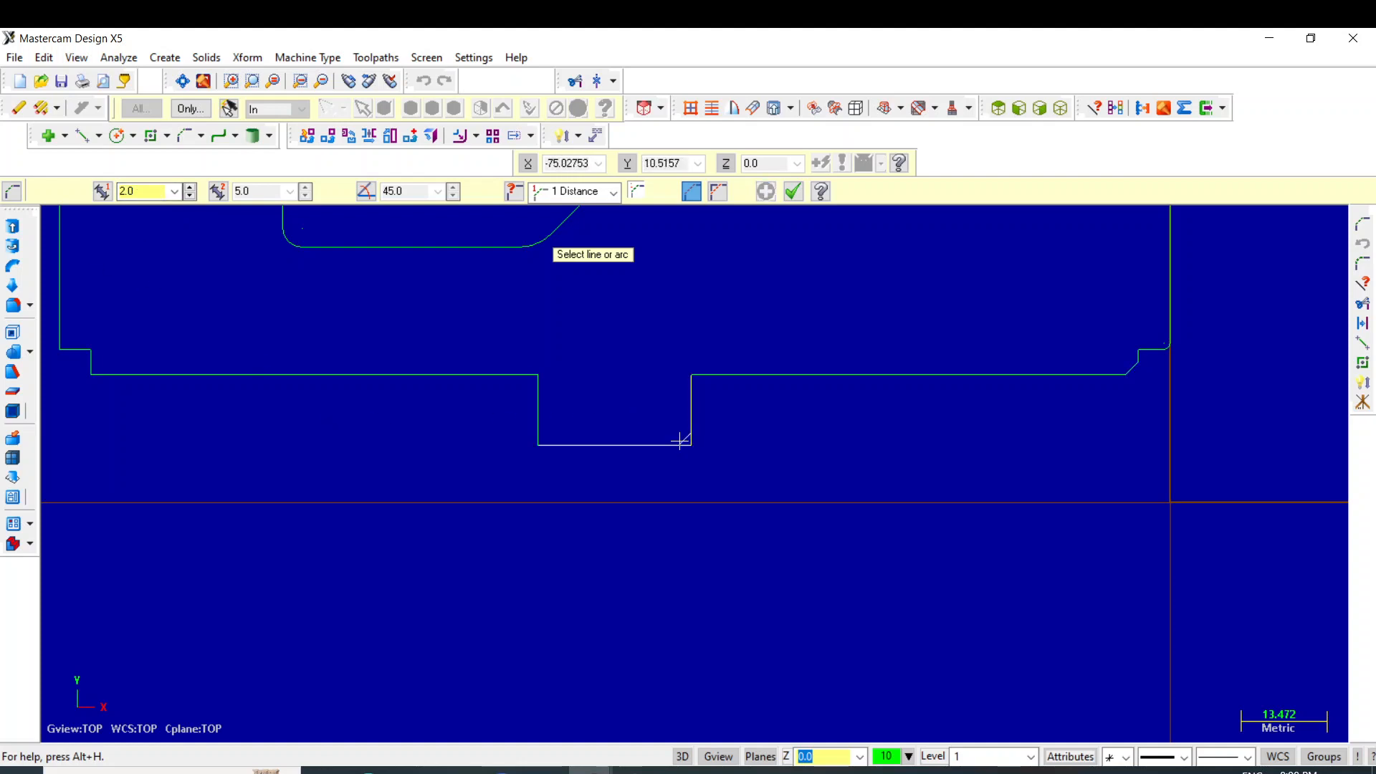
pyautogui.click(678, 441)
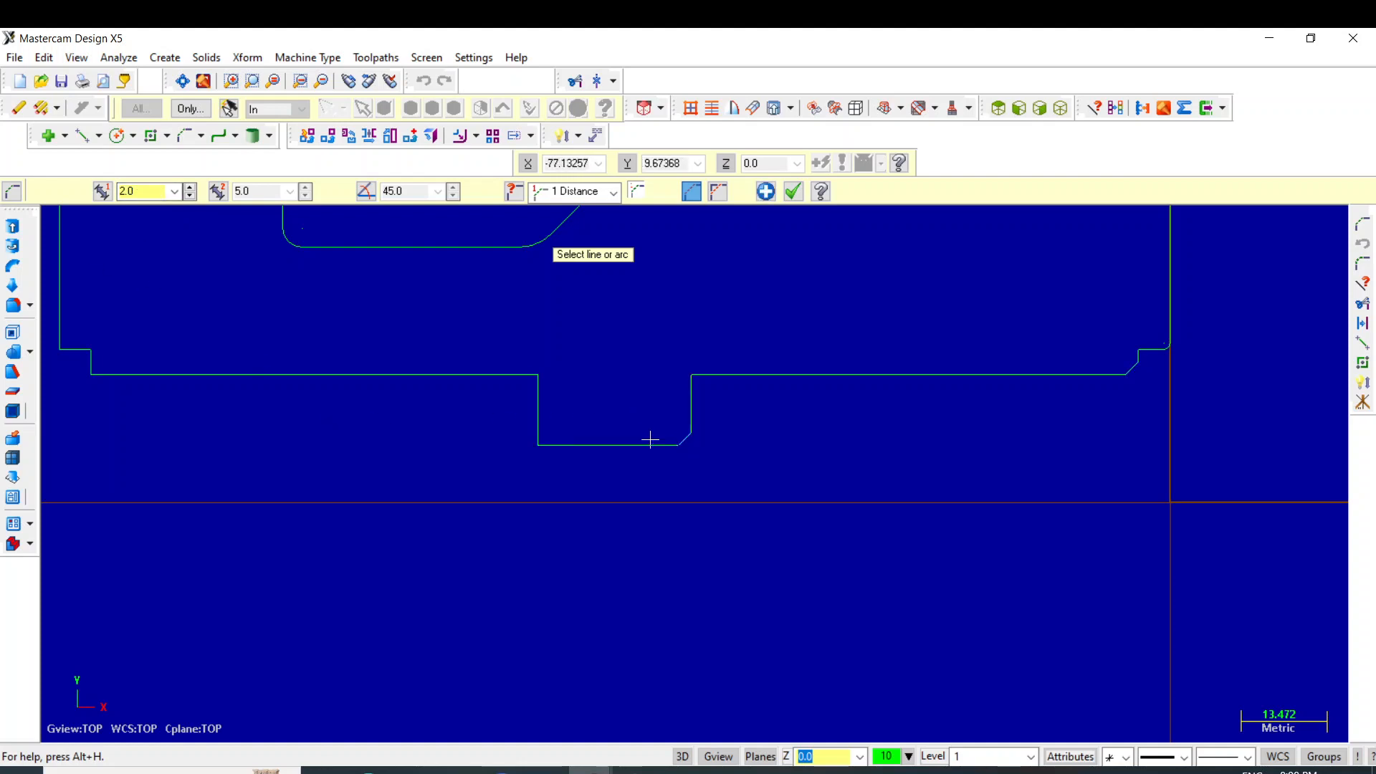
pyautogui.click(537, 430)
pyautogui.click(549, 444)
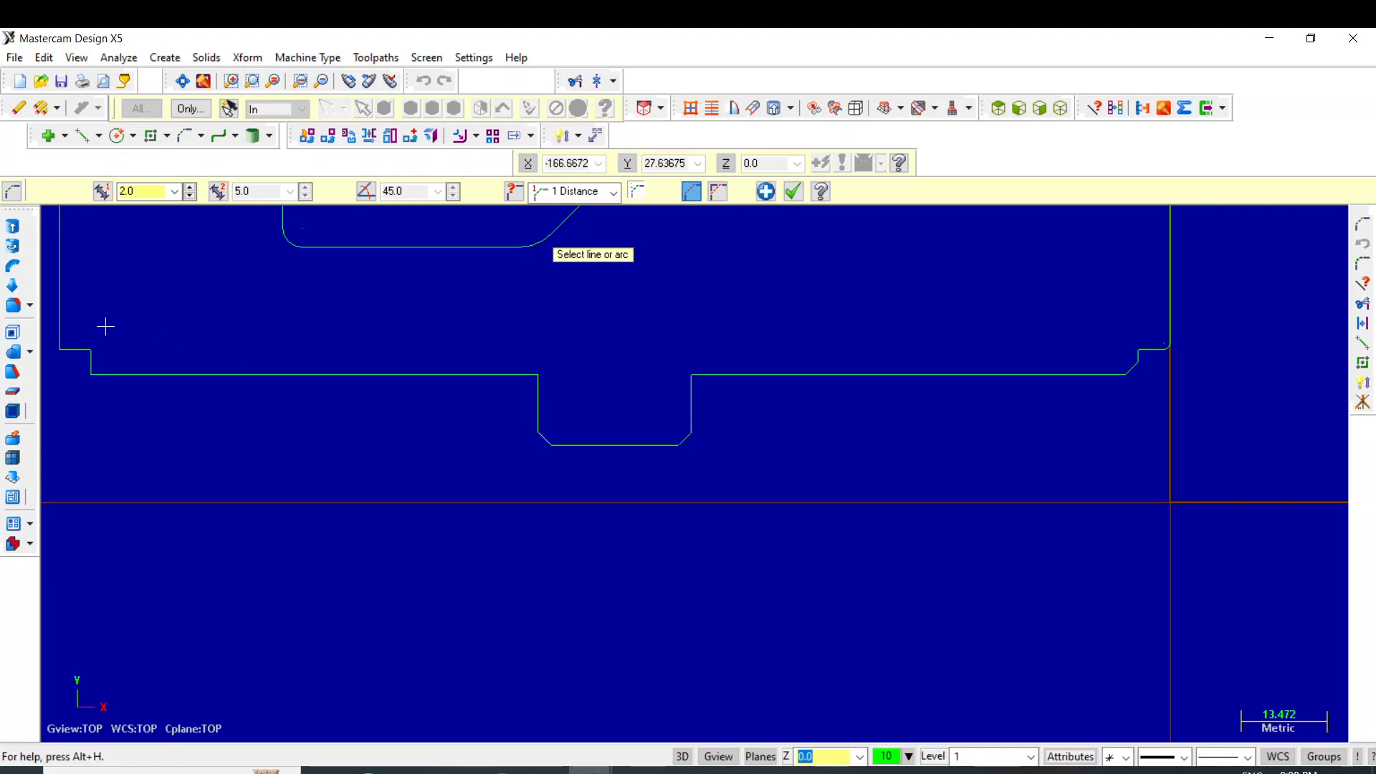
# Chamfer the lower corner of the left bore step and the adjoining corner at the left end face by 1 mm.
pyautogui.click(154, 191)
pyautogui.click(91, 362)
pyautogui.click(101, 374)
pyautogui.click(140, 192)
pyautogui.write('1')
pyautogui.press('Return')
pyautogui.click(60, 339)
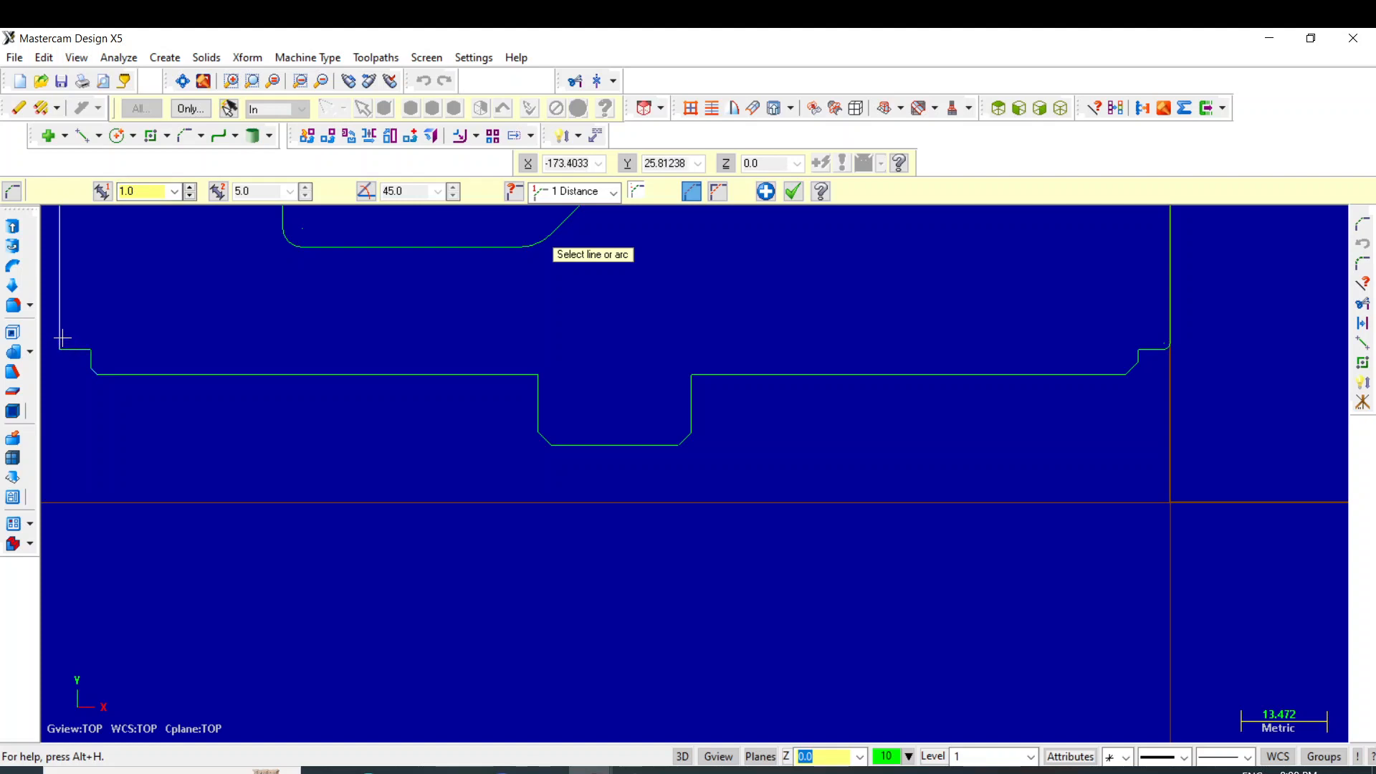
pyautogui.click(72, 350)
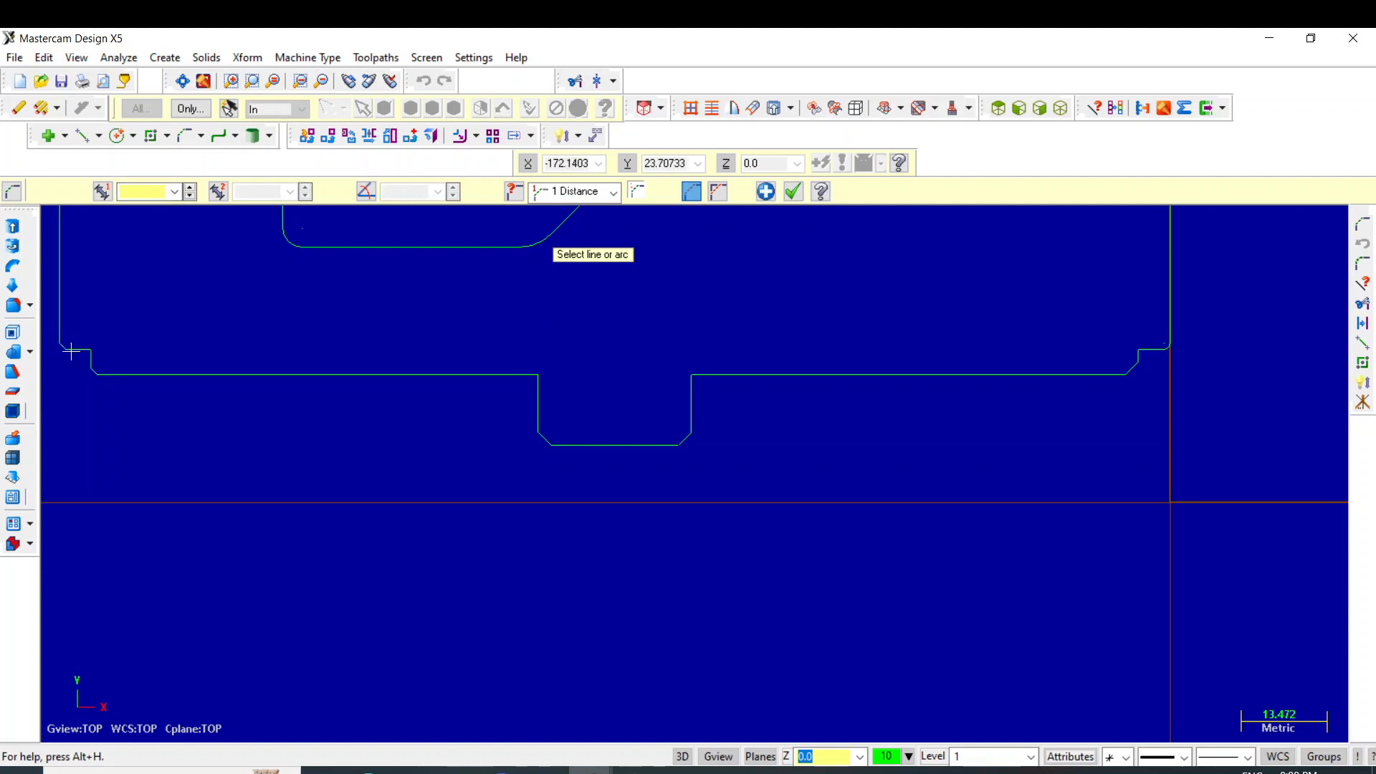
# Revolve the closed profile chain about the left bore line from 0 to 360 degrees as a new solid body.
pyautogui.scroll(-3, 786, 514)
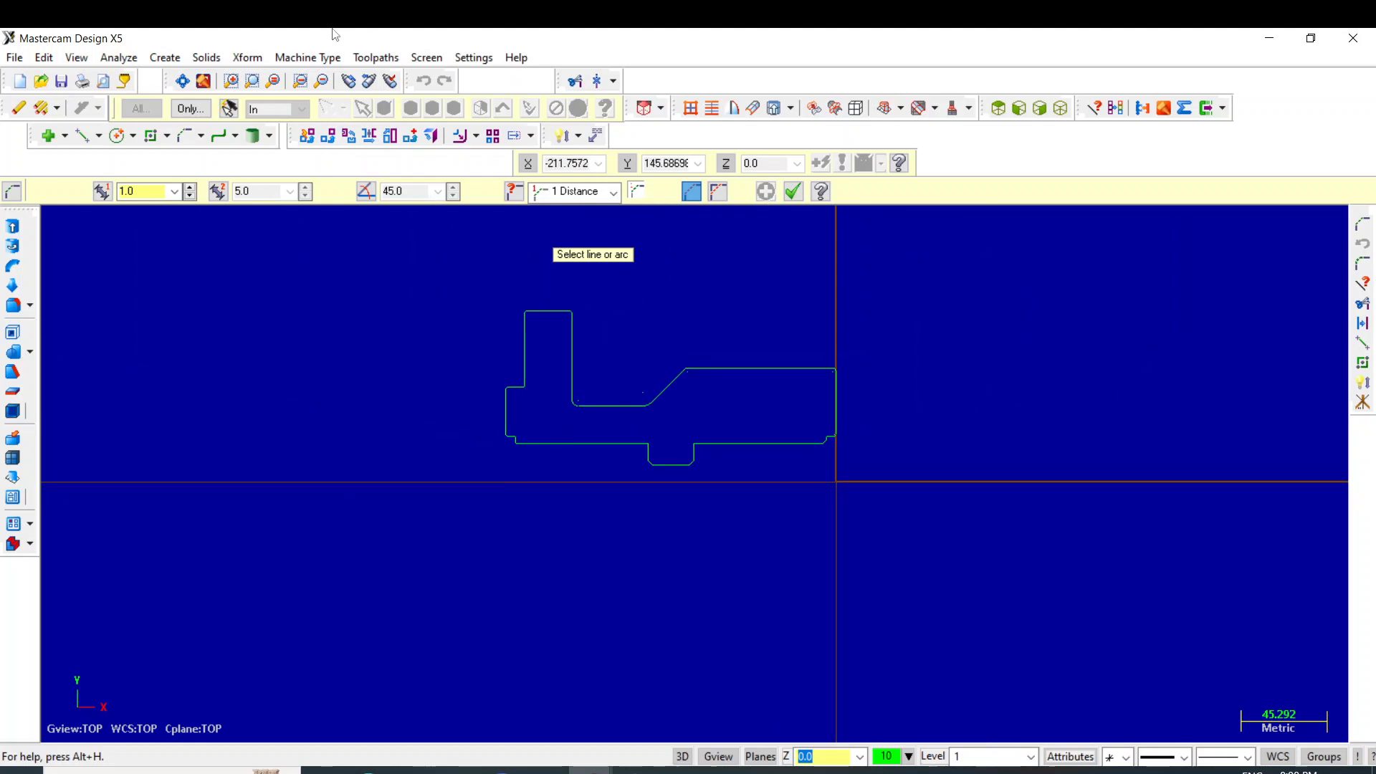
pyautogui.click(206, 57)
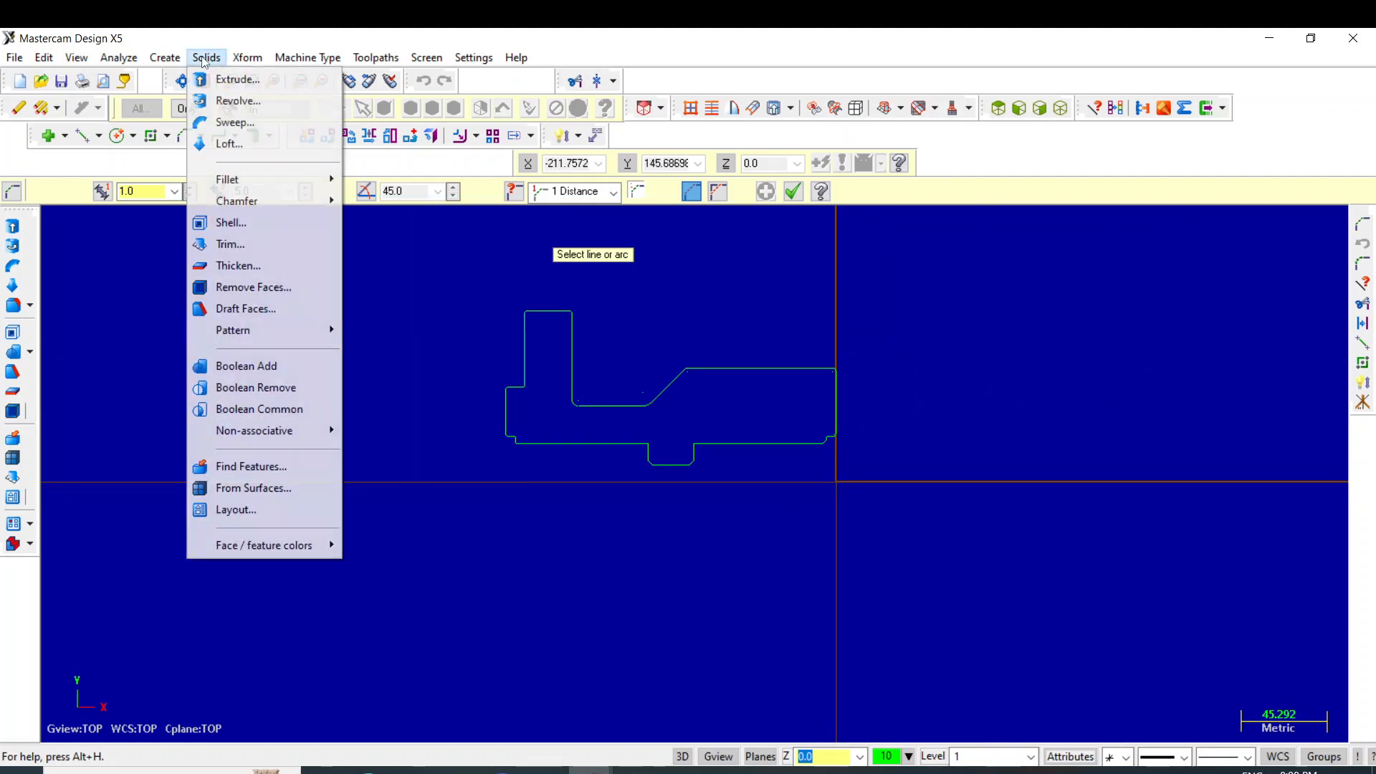
pyautogui.click(266, 105)
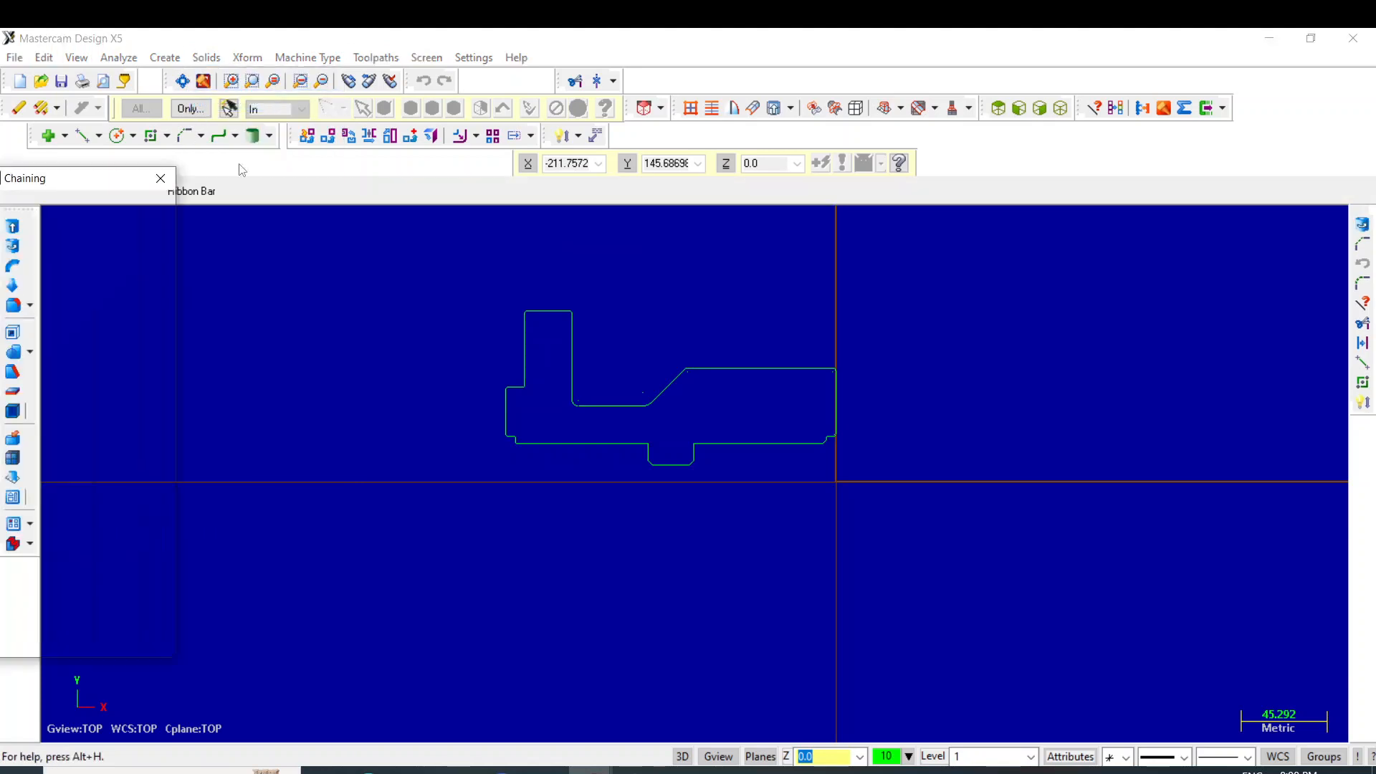
pyautogui.click(629, 446)
pyautogui.click(52, 627)
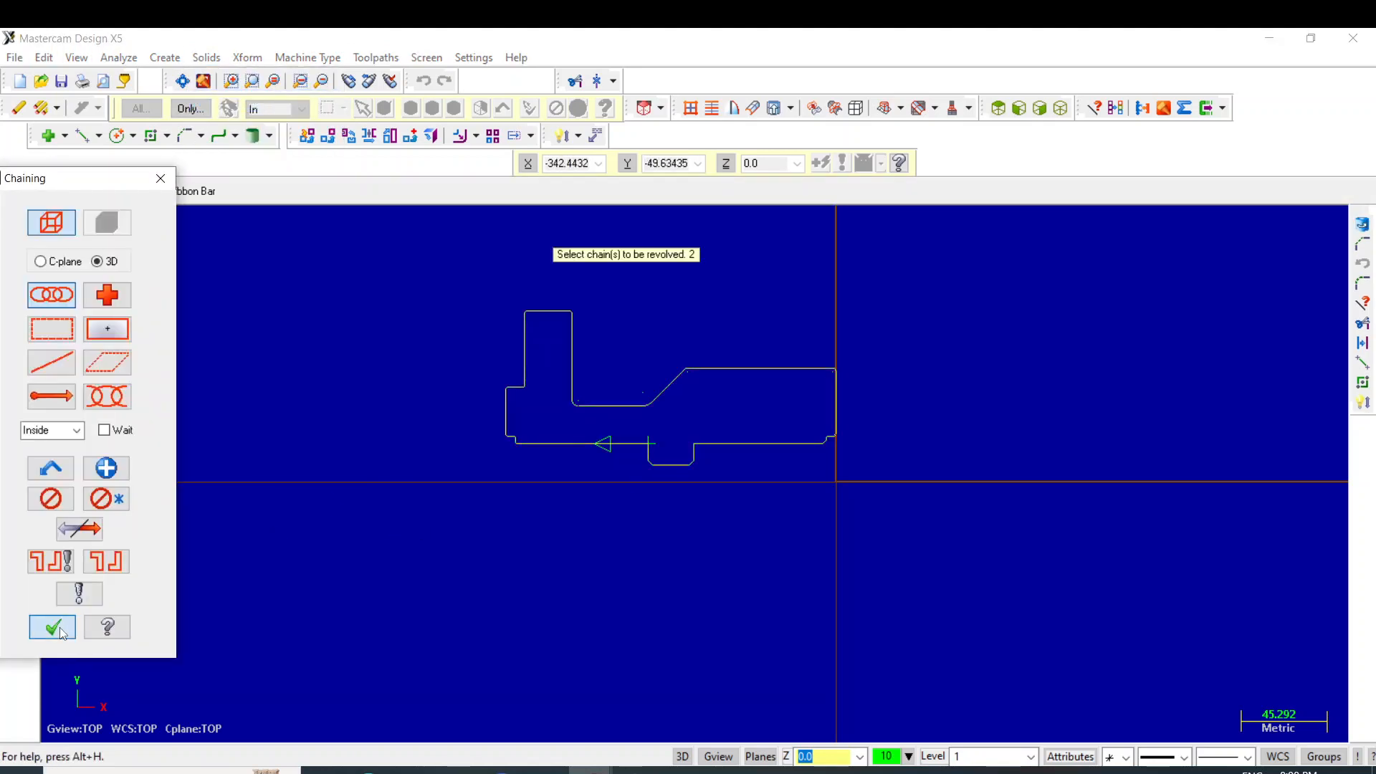
pyautogui.click(618, 442)
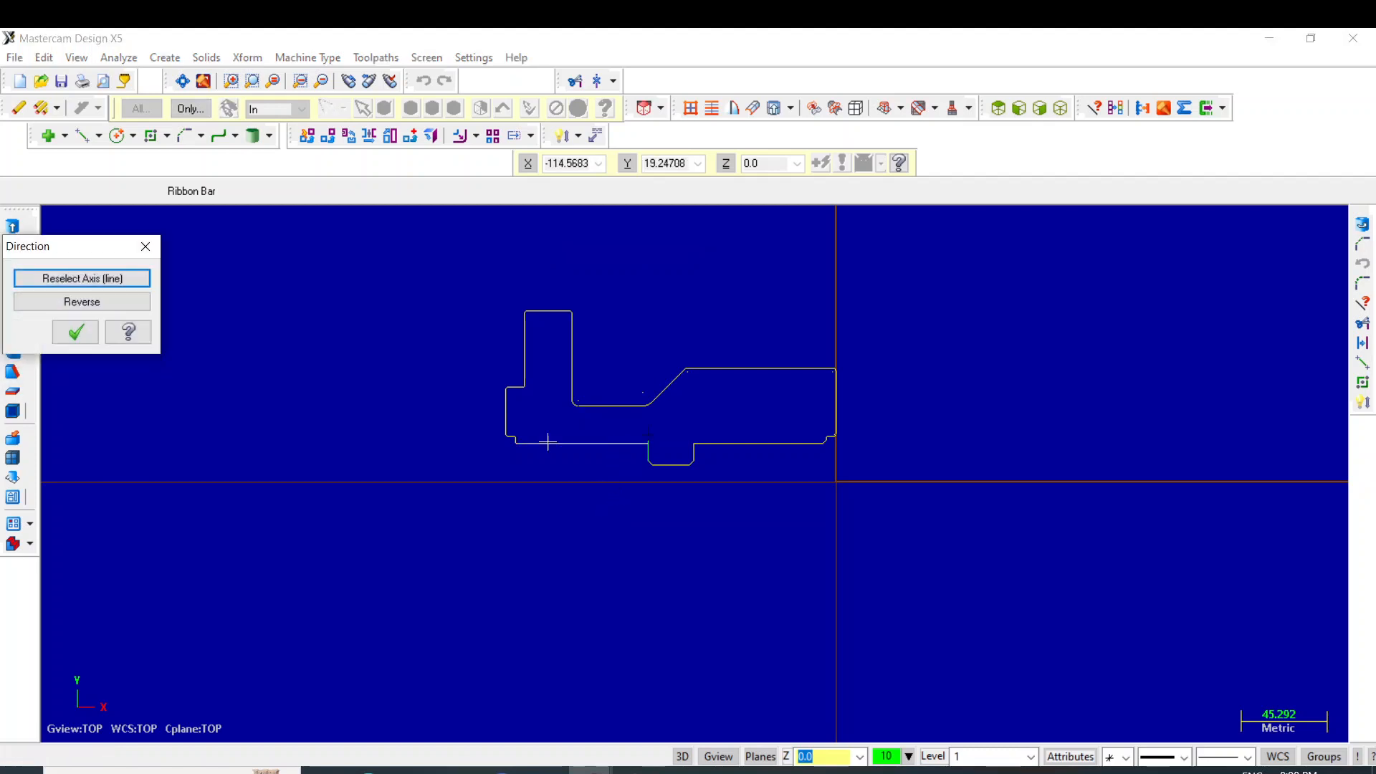
pyautogui.click(77, 331)
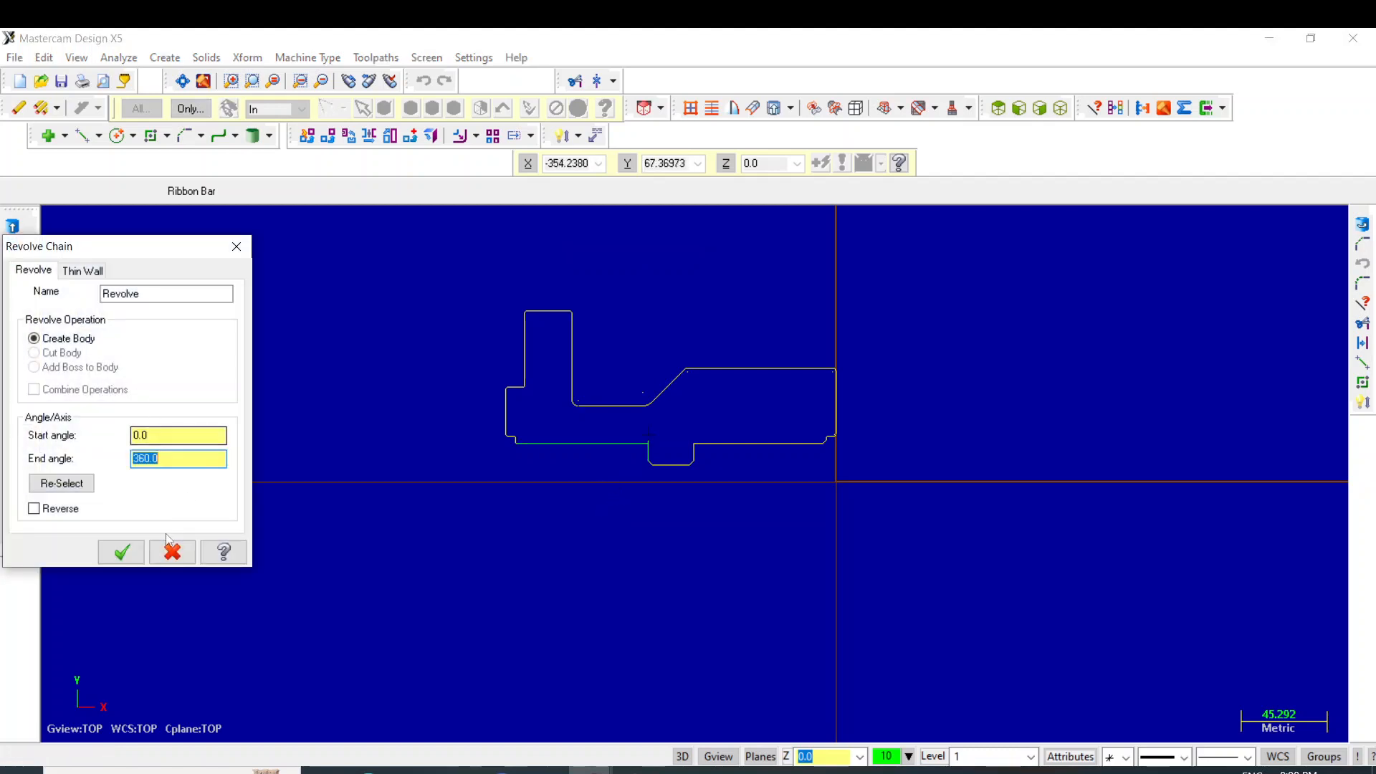
pyautogui.click(122, 552)
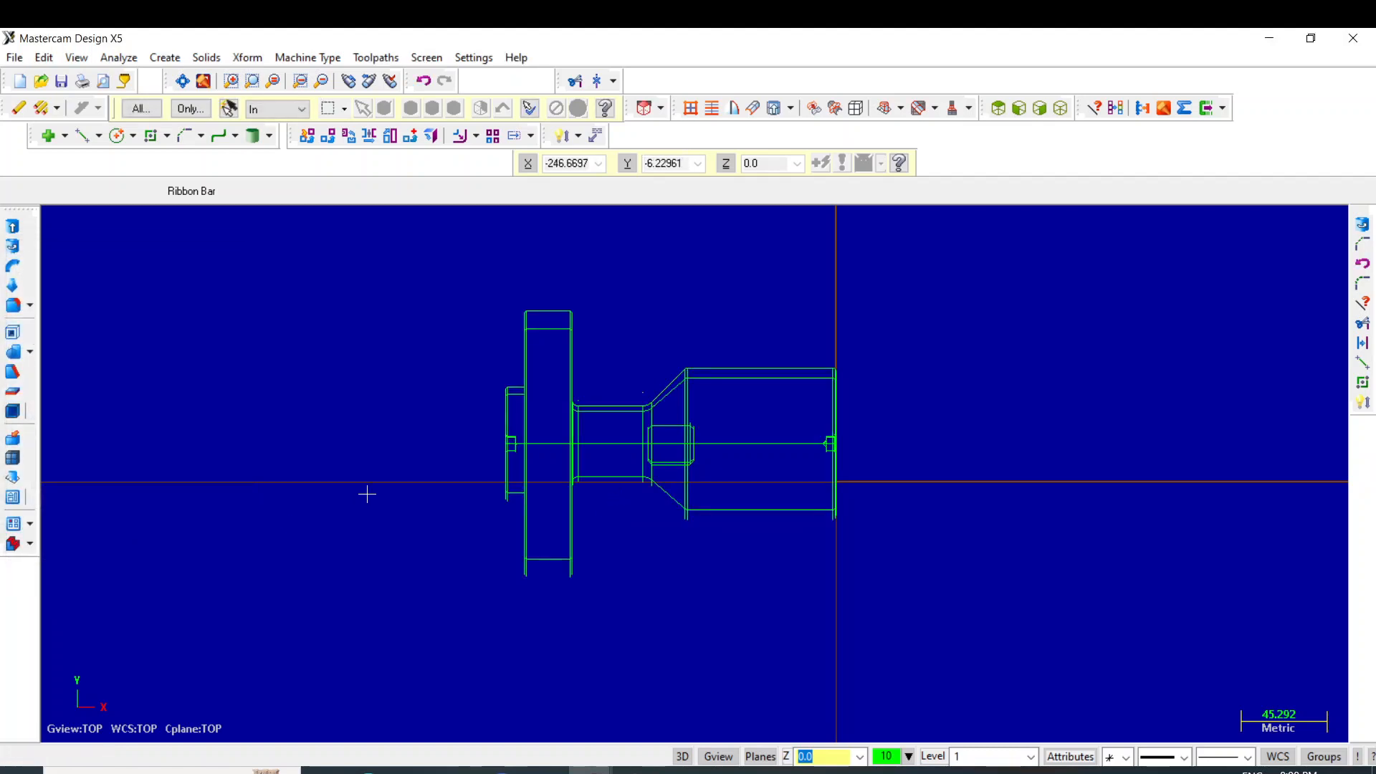
# Display the revolved solid shaded and examine it in the isometric view.
pyautogui.hotkey('alt', 's')
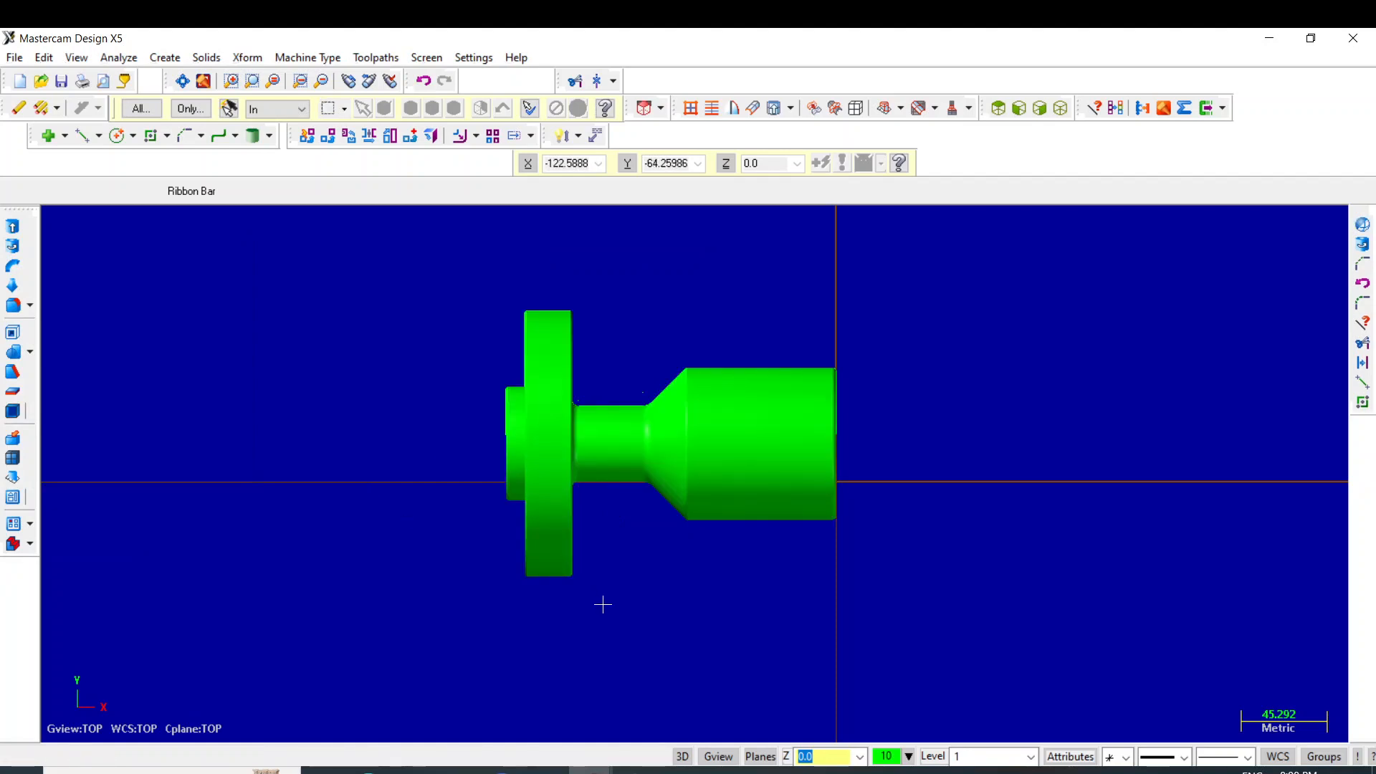
pyautogui.scroll(7, 603, 605)
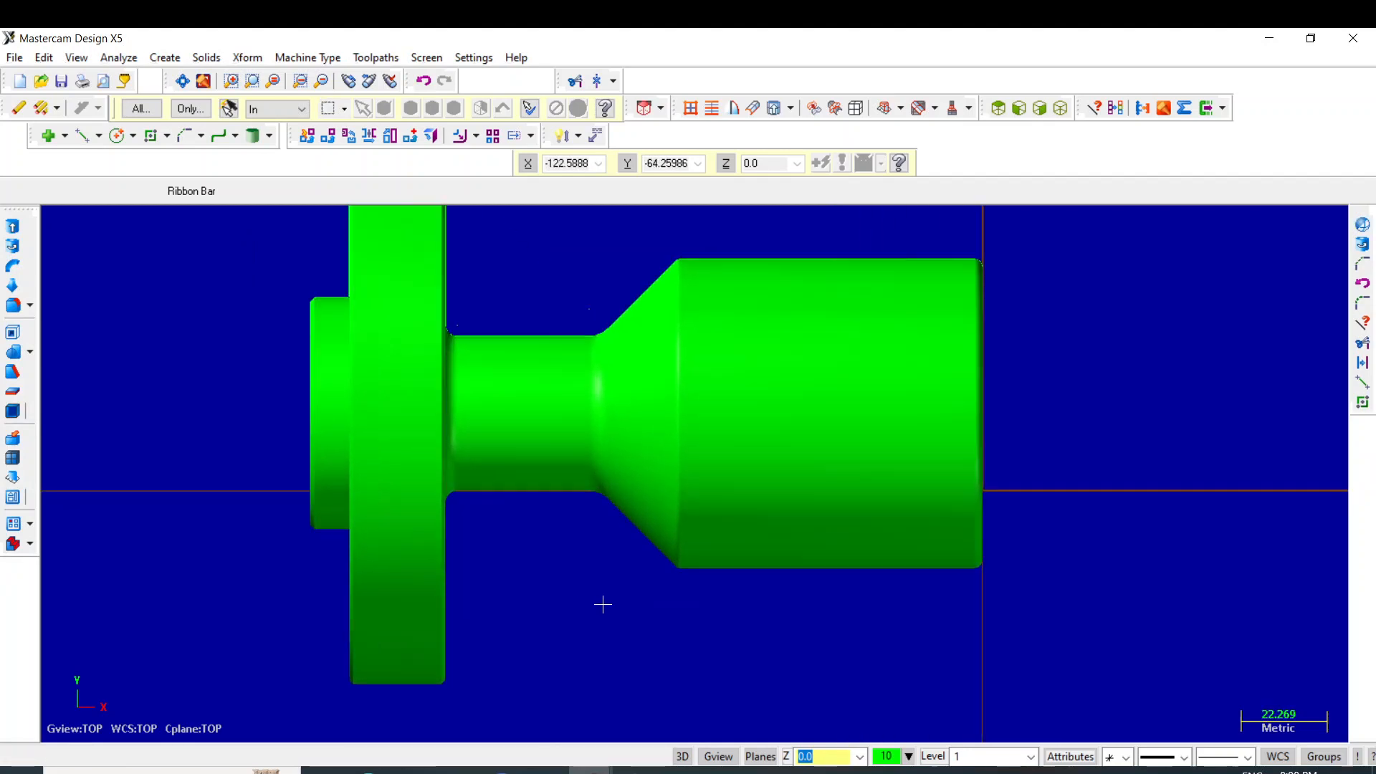
pyautogui.scroll(-6, 603, 605)
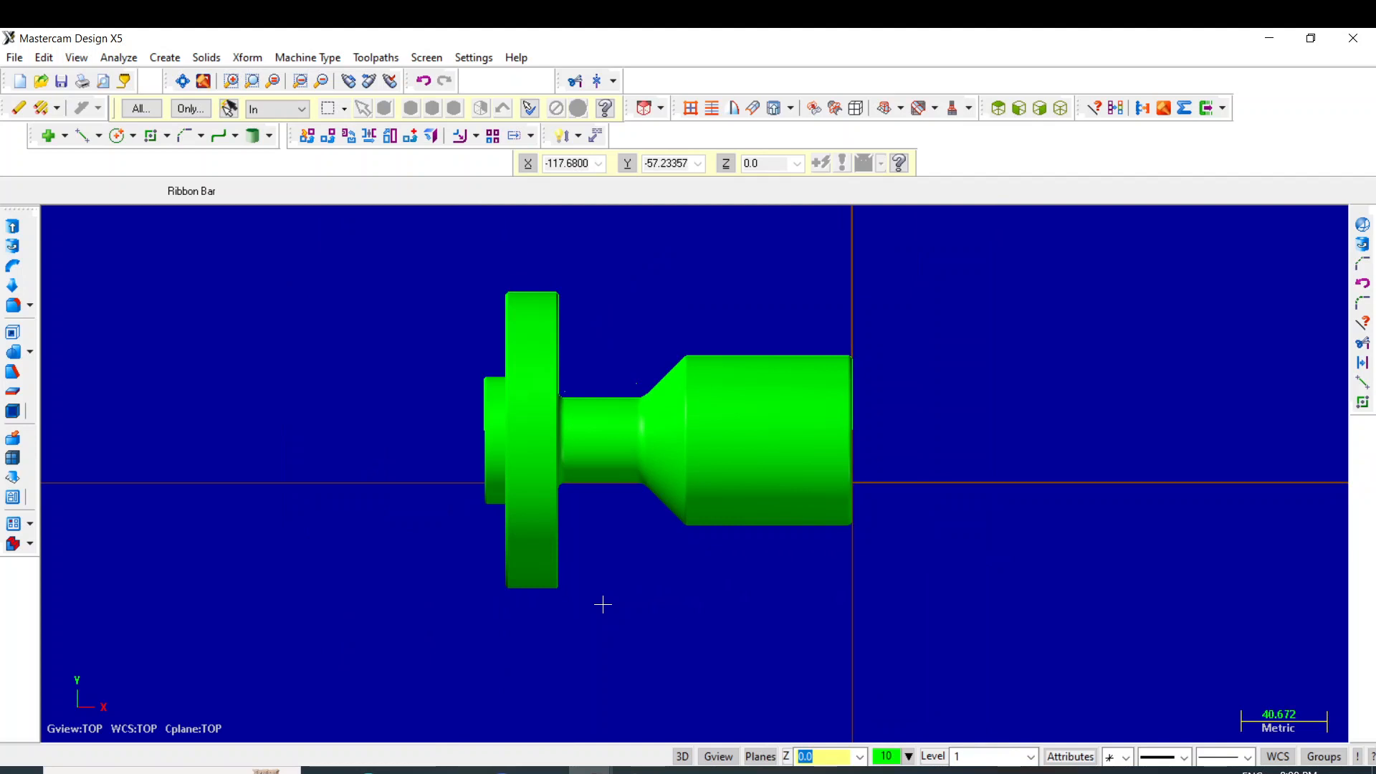
pyautogui.click(1061, 108)
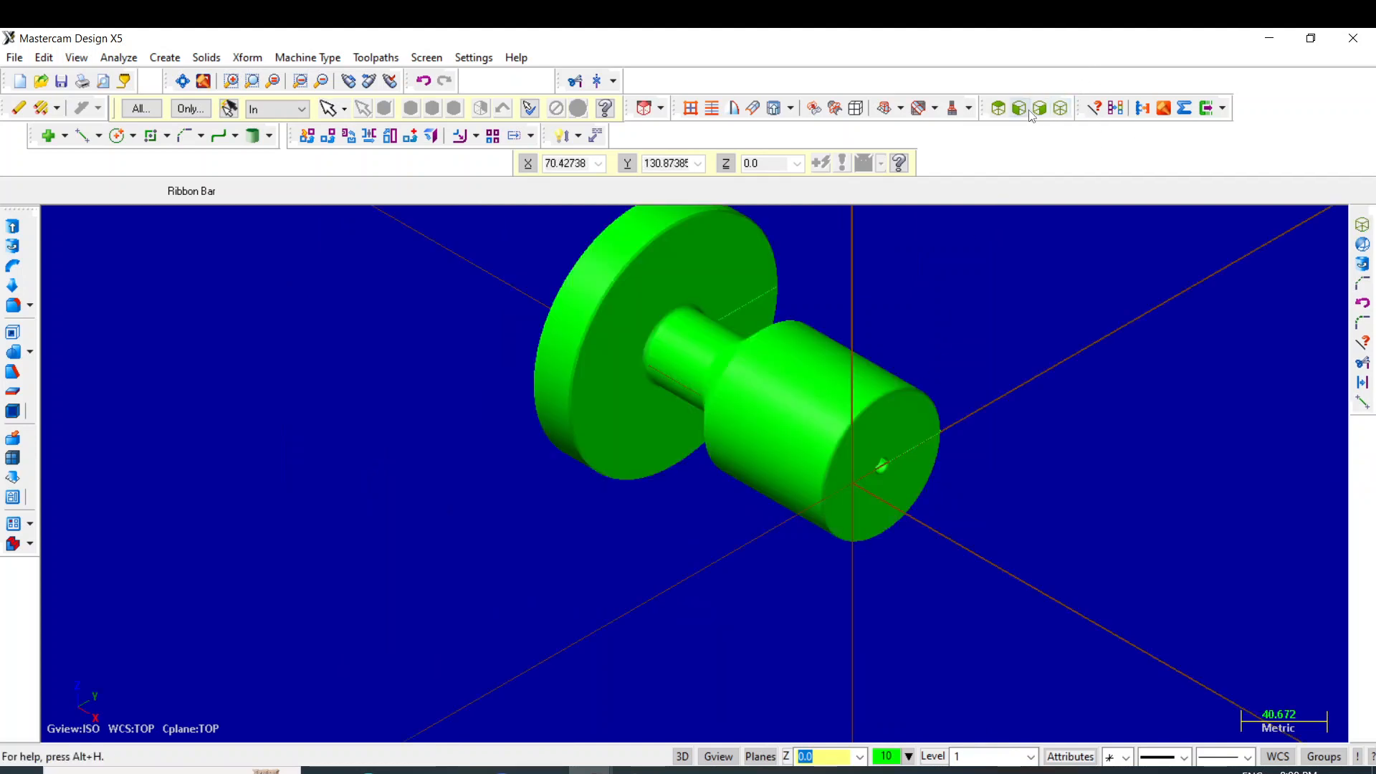
# Examine the revolved solid up close, in wireframe display and shaded from the top view.
pyautogui.scroll(3, 728, 265)
pyautogui.scroll(3, 728, 266)
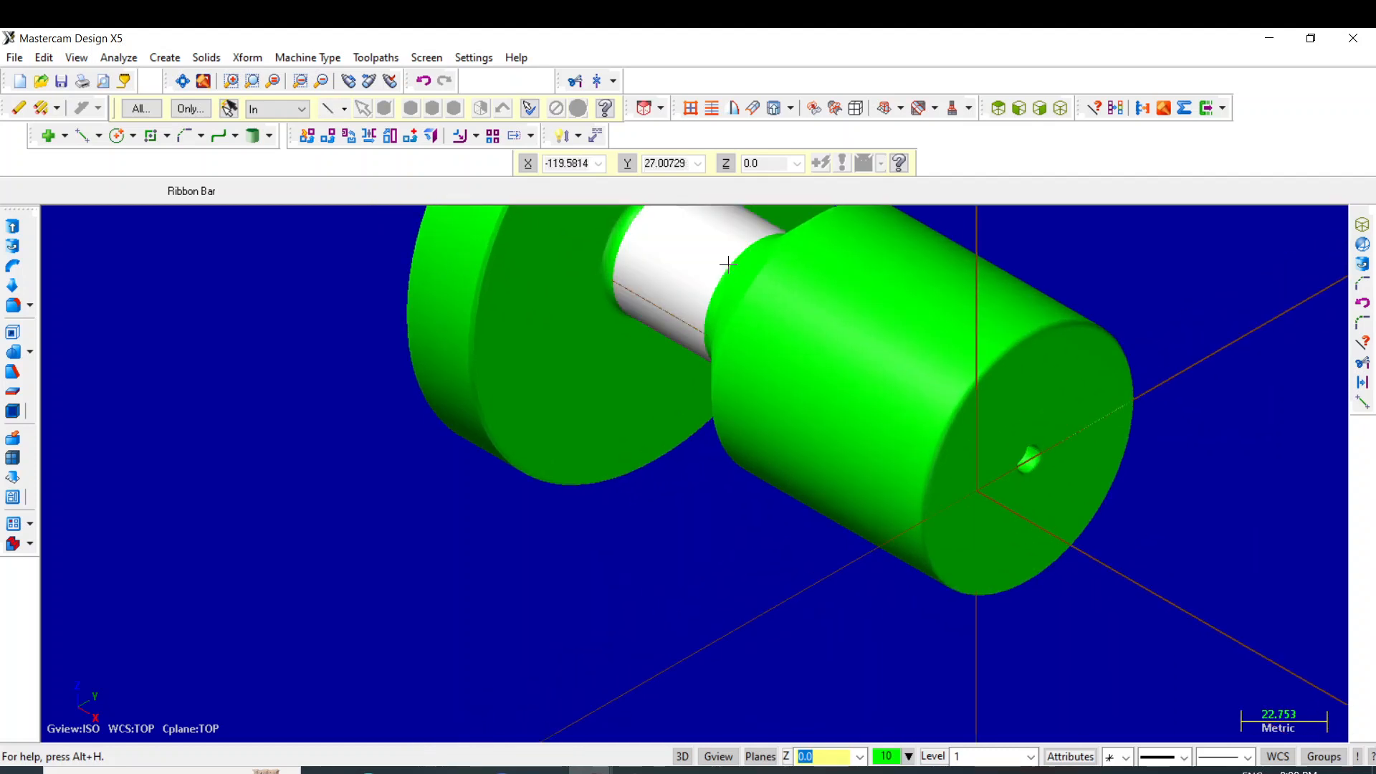
pyautogui.scroll(-1, 728, 266)
pyautogui.scroll(-4, 729, 265)
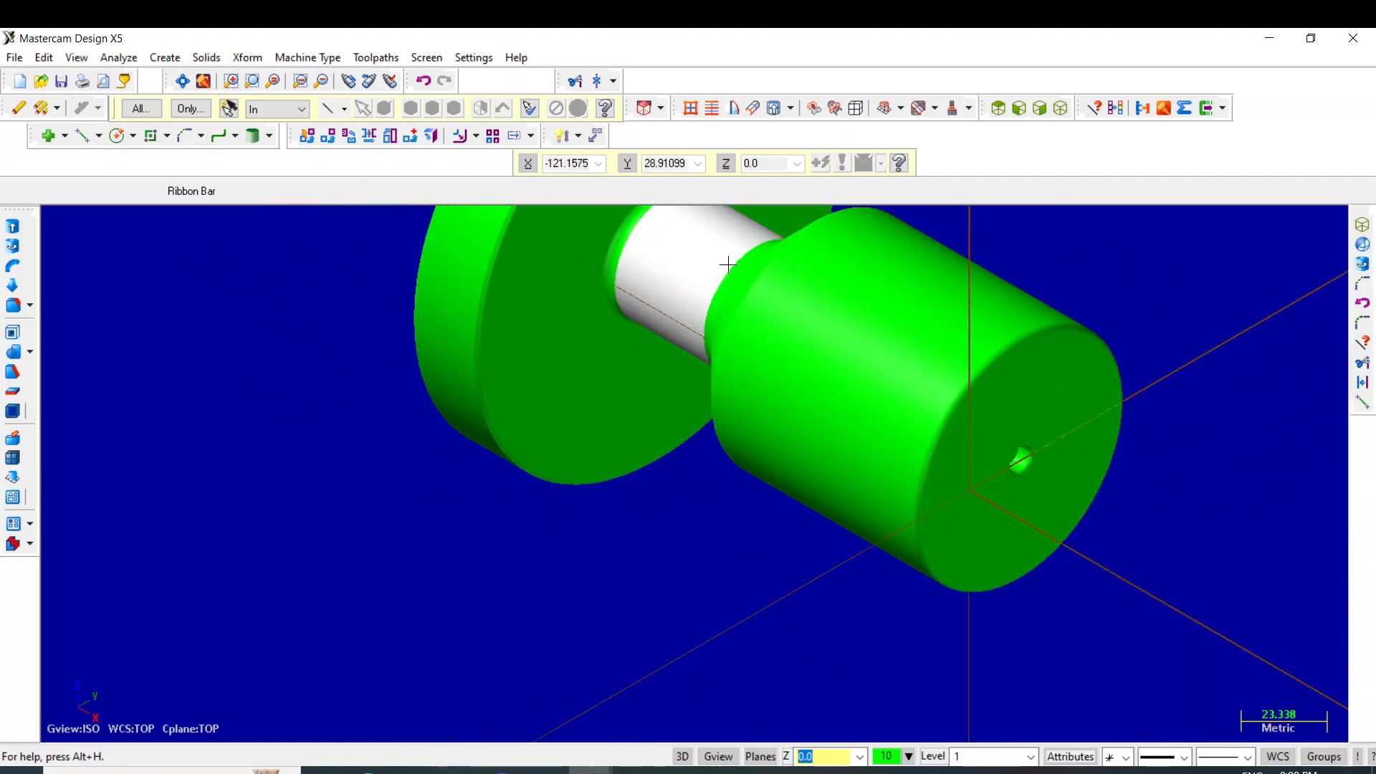
pyautogui.hotkey('alt', 's')
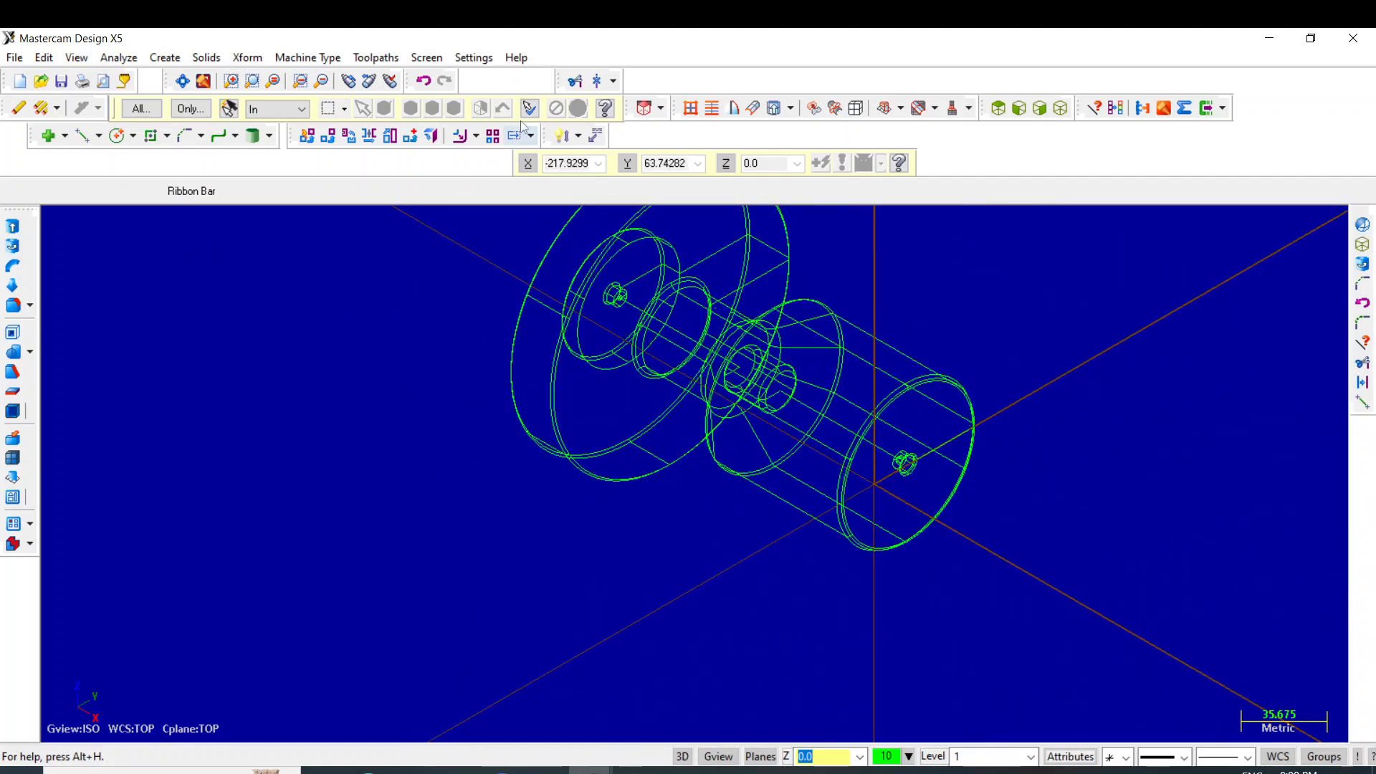
pyautogui.click(998, 109)
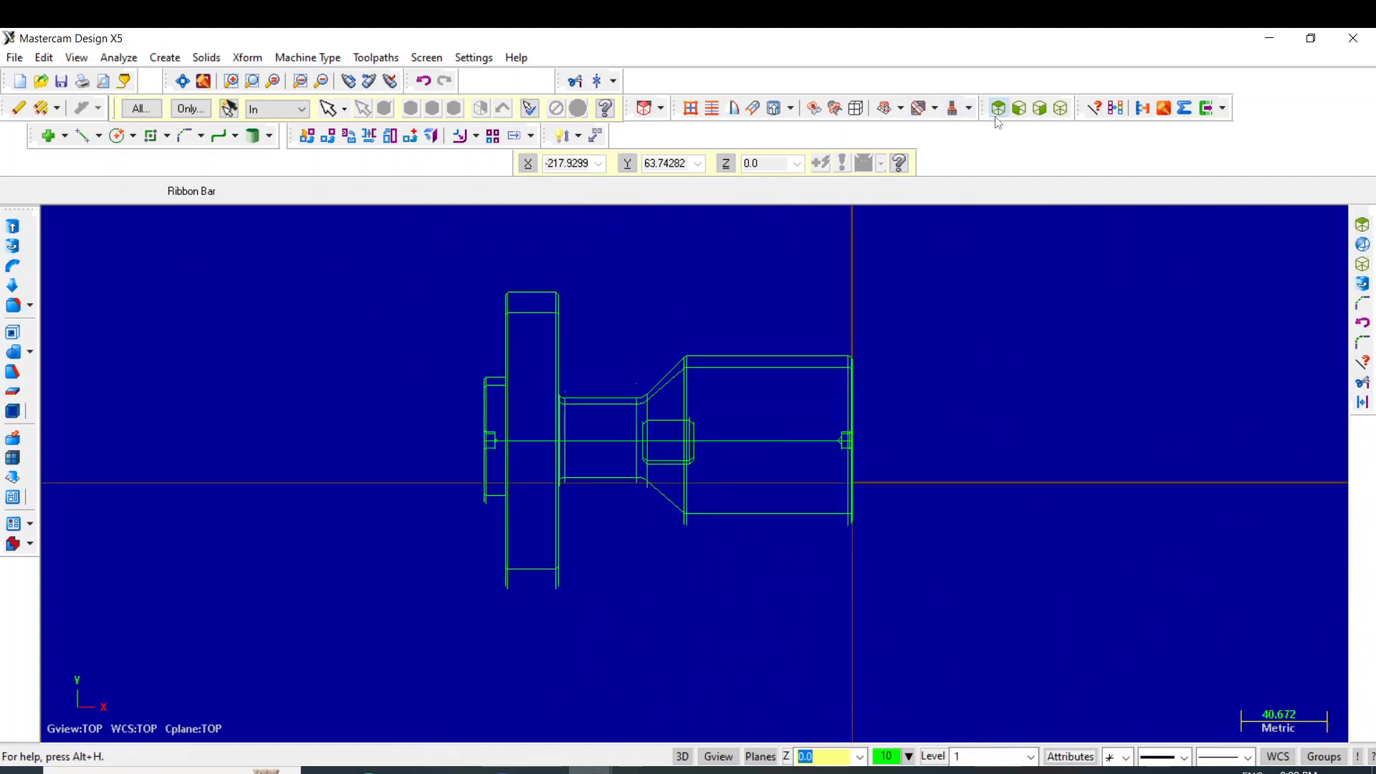
pyautogui.hotkey('alt', 's')
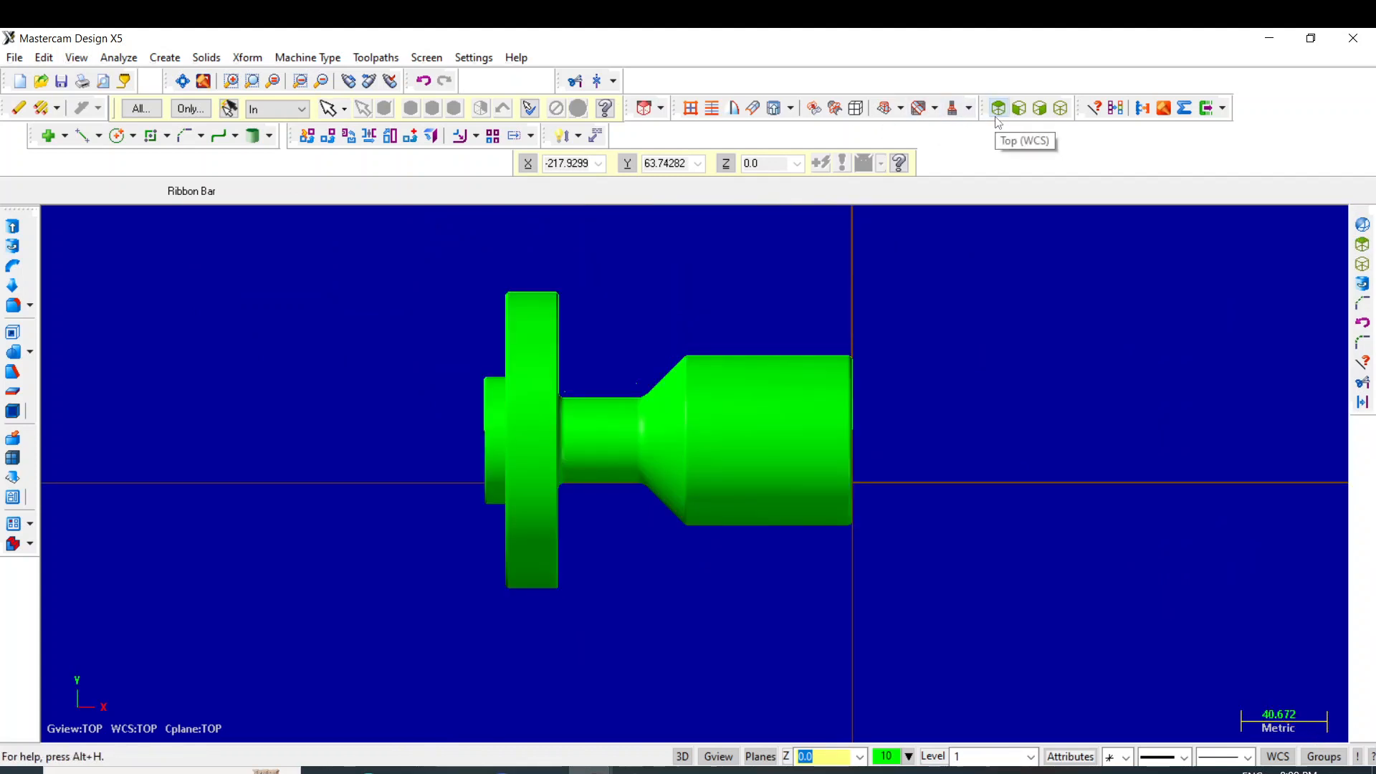
# Undo the solid revolve and check the profile with a trial smart dimension from the flange's upper outer corner to the origin.
pyautogui.hotkey('ctrl', 'z')
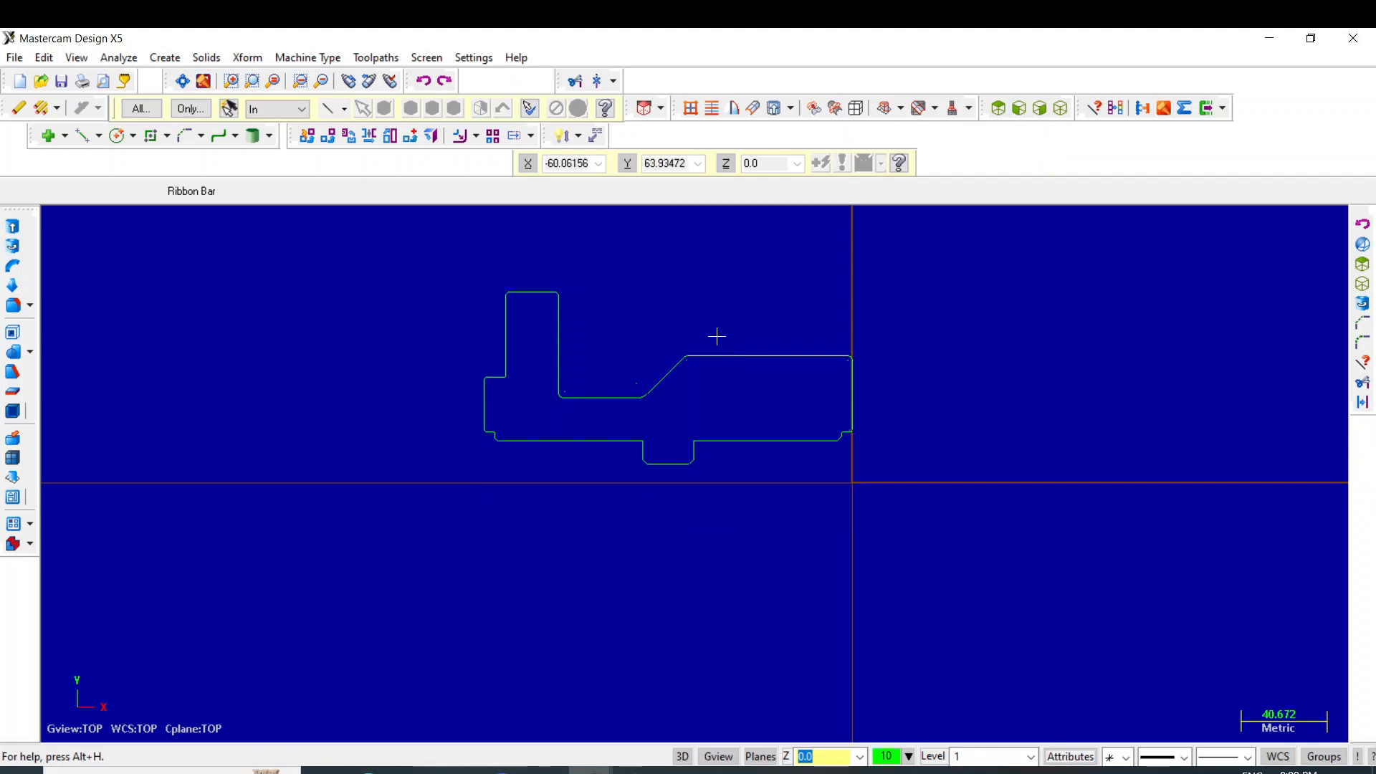
pyautogui.click(563, 136)
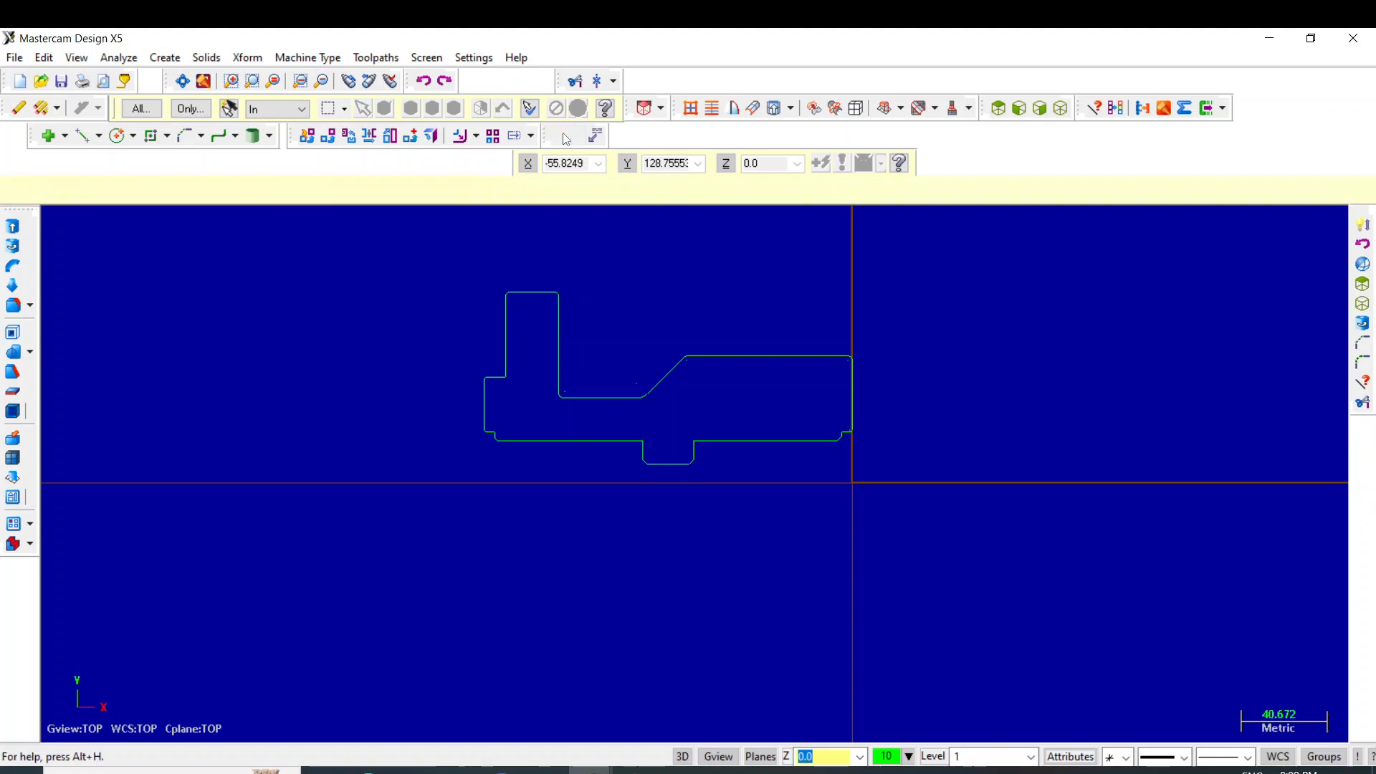
pyautogui.click(513, 291)
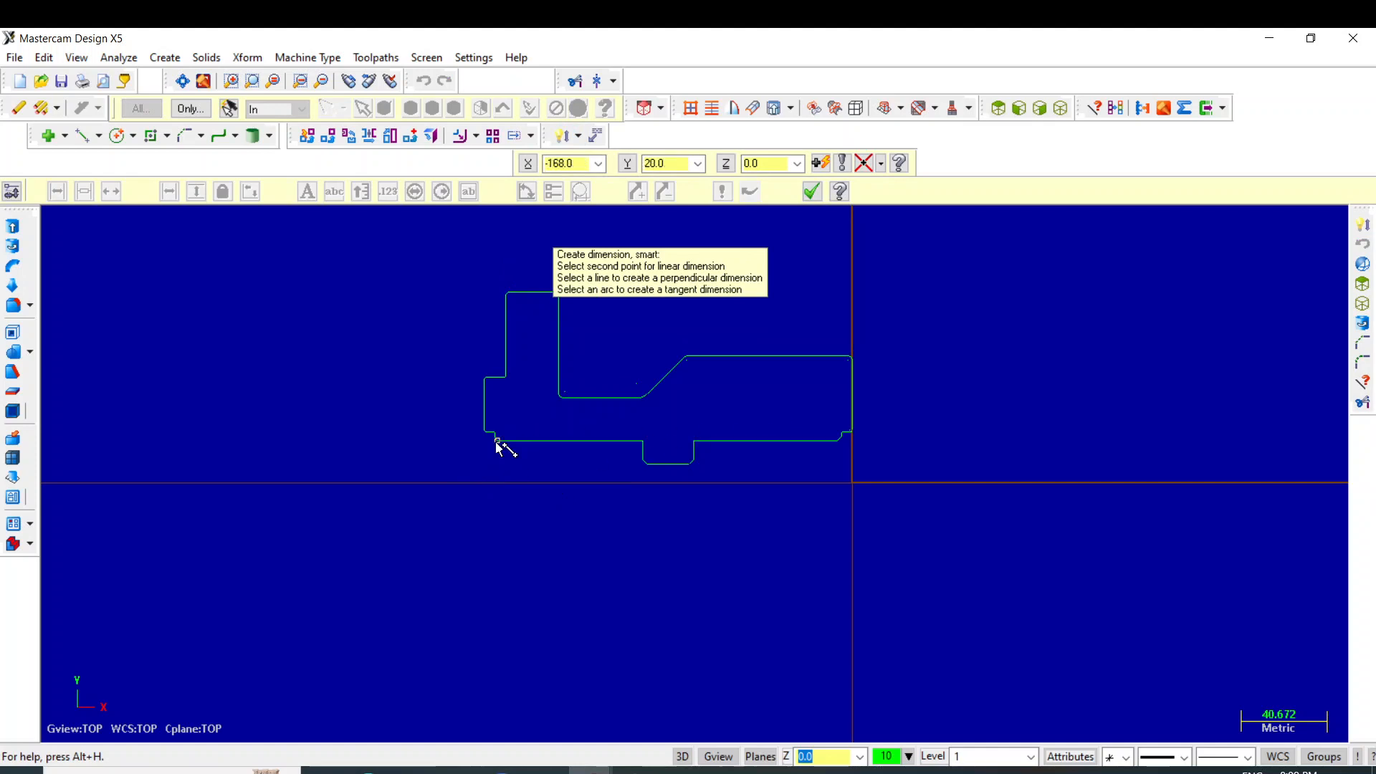
pyautogui.click(853, 484)
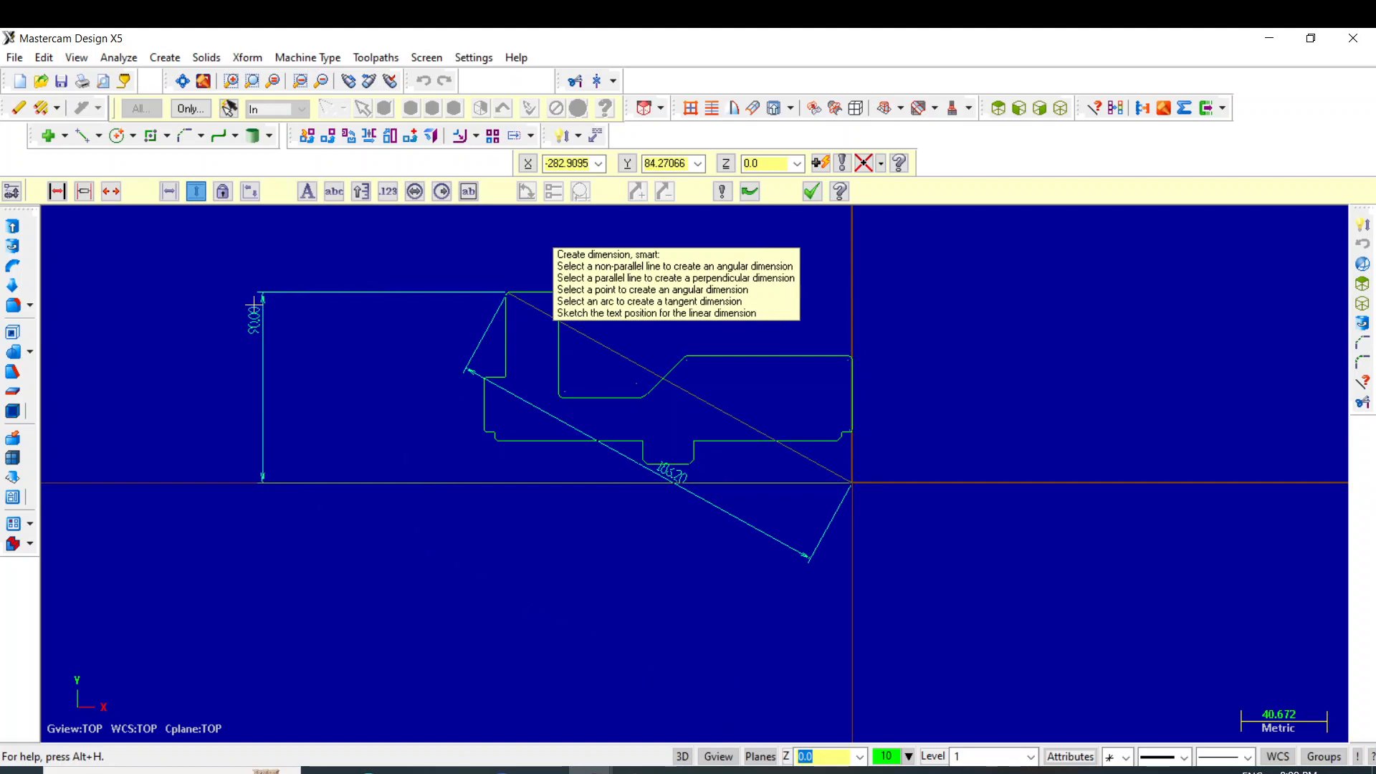
pyautogui.press('Escape')
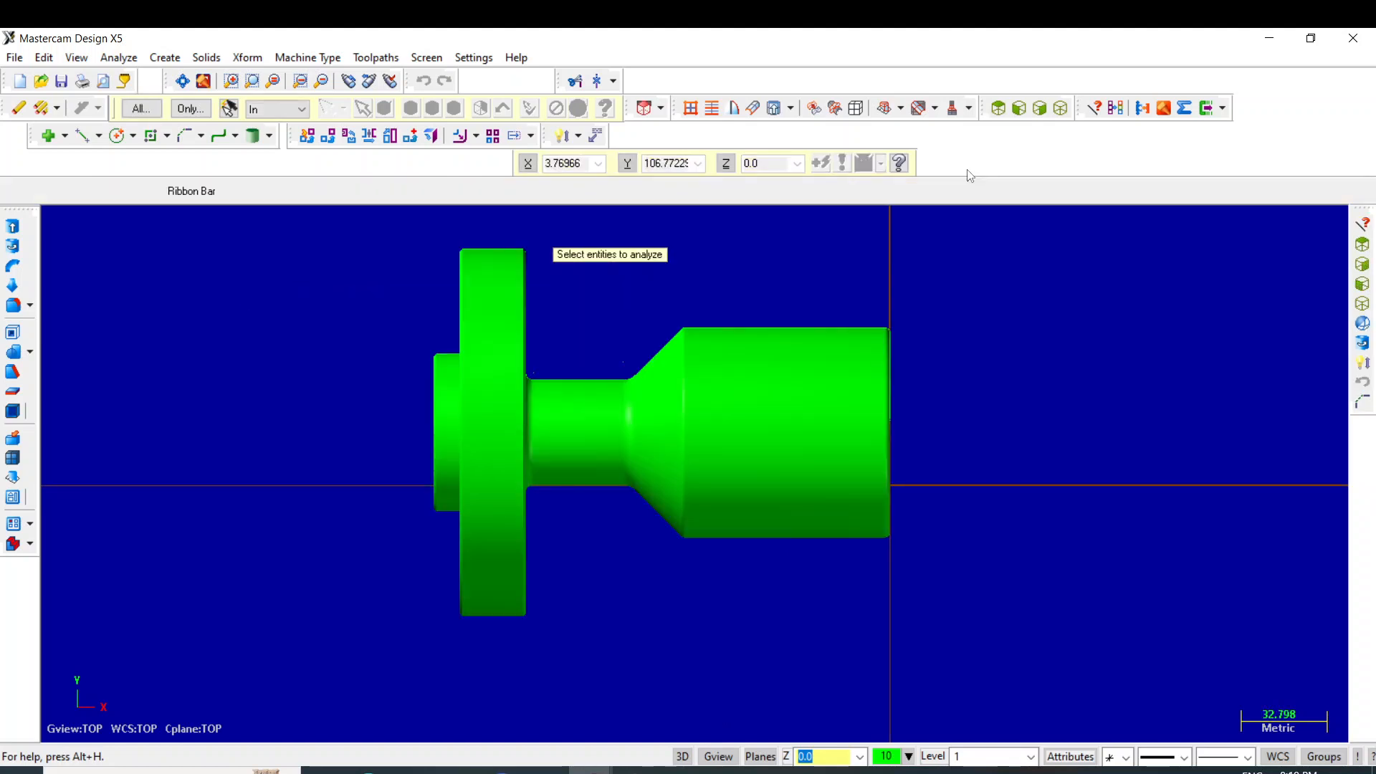
# Examine the shaded revolved solid with Dynamic Rotation, then return it to the top view.
pyautogui.rightClick(970, 175)
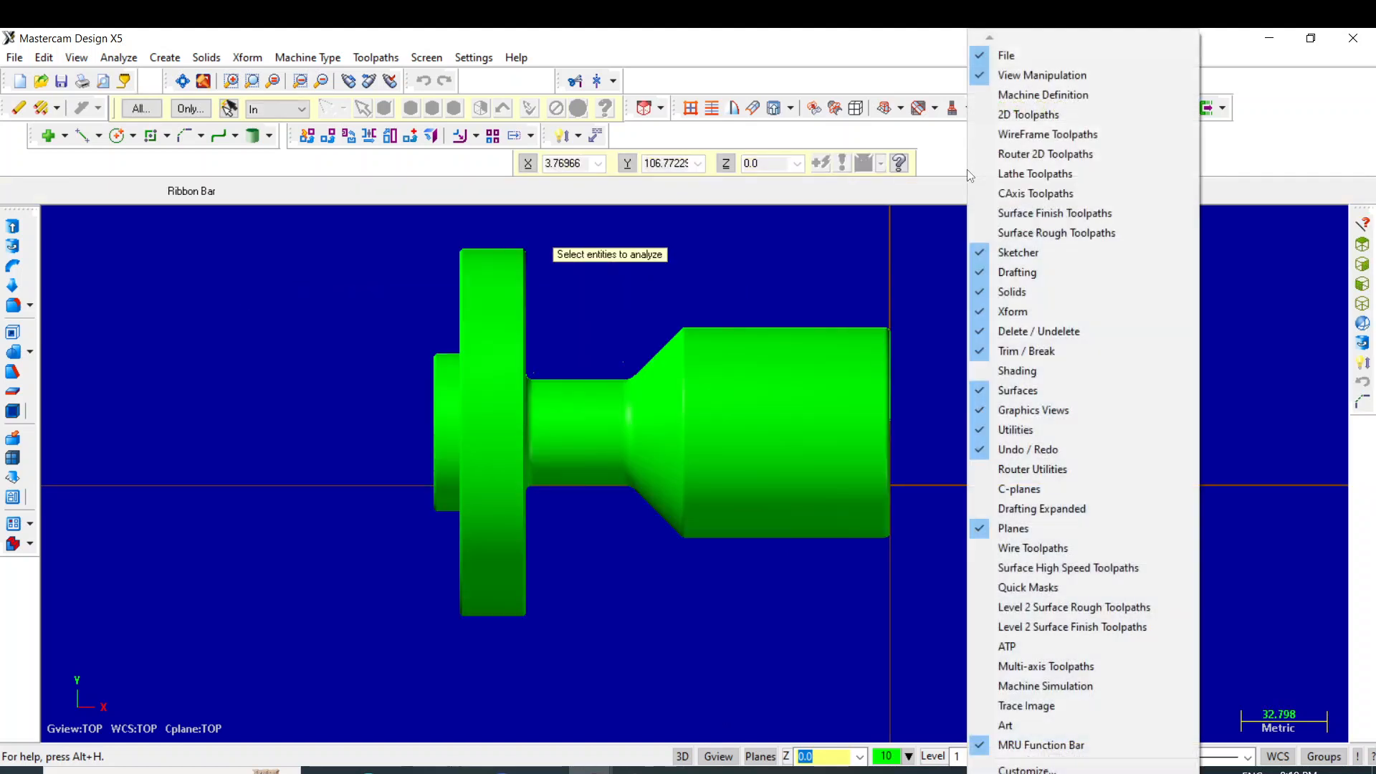
pyautogui.click(1111, 179)
pyautogui.rightClick(1038, 367)
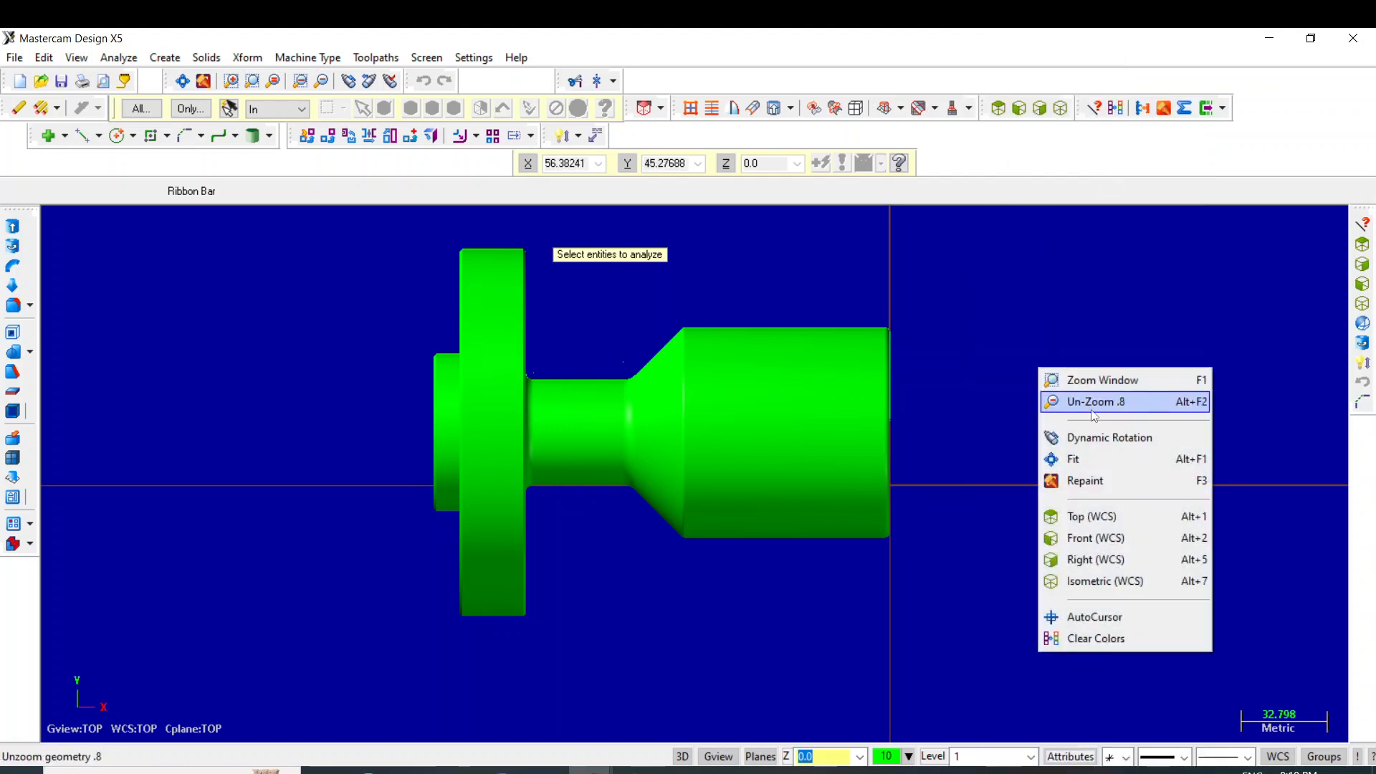
pyautogui.click(1109, 437)
pyautogui.click(1115, 439)
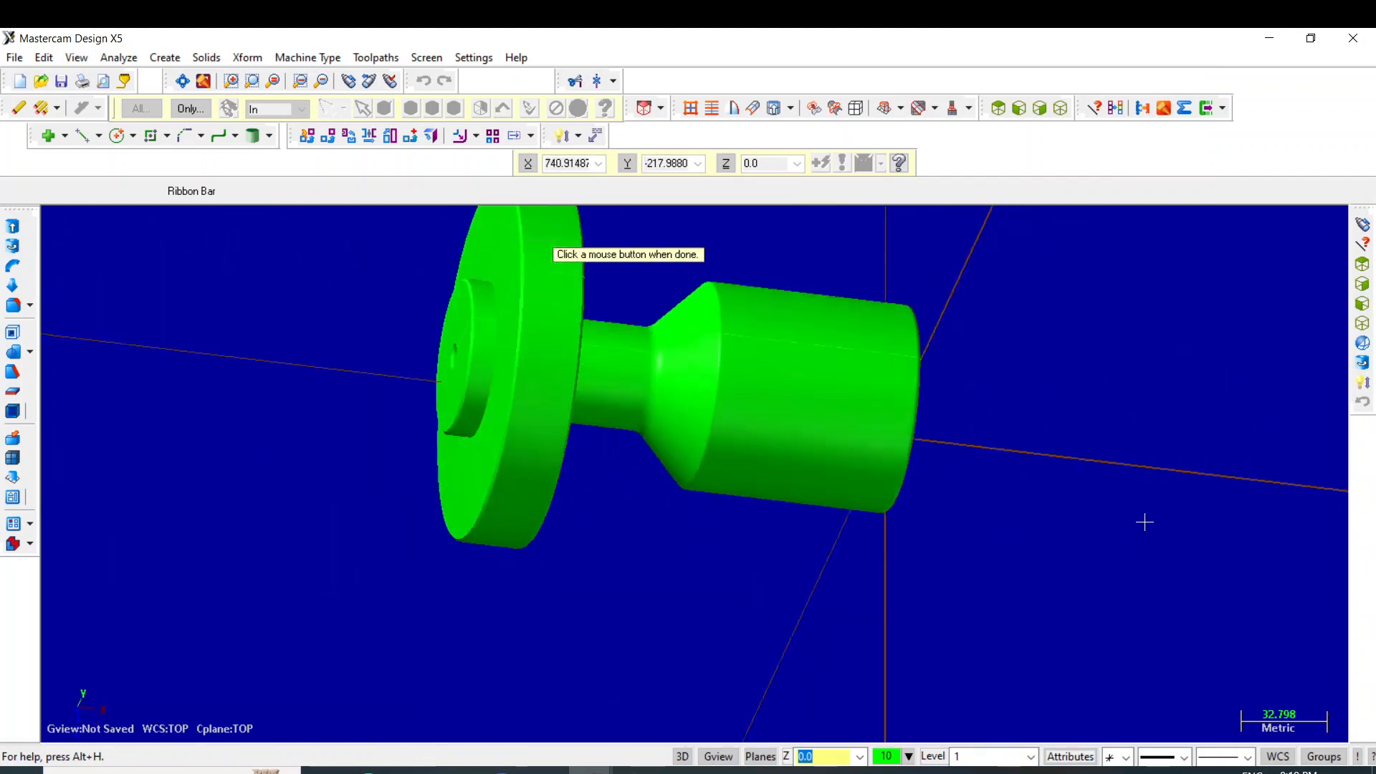
pyautogui.click(1124, 450)
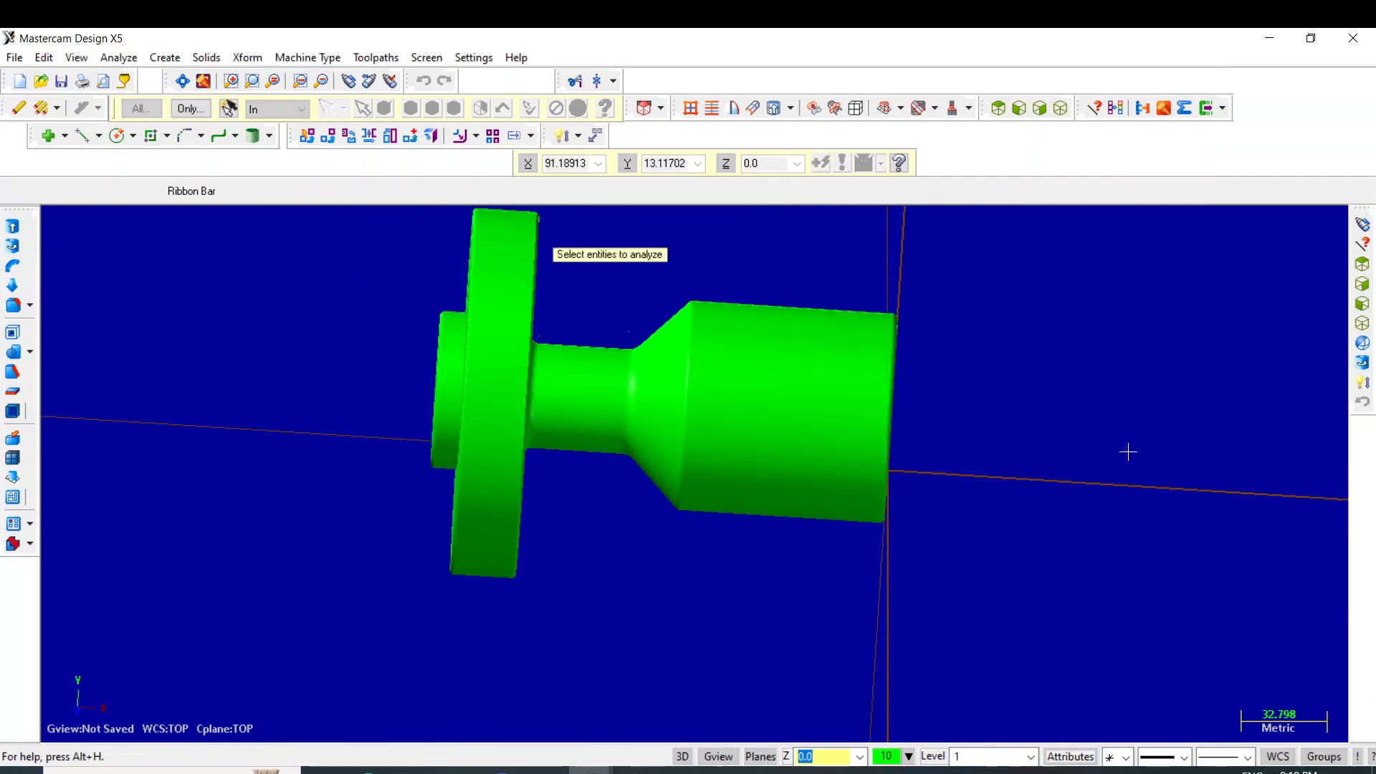
pyautogui.click(998, 109)
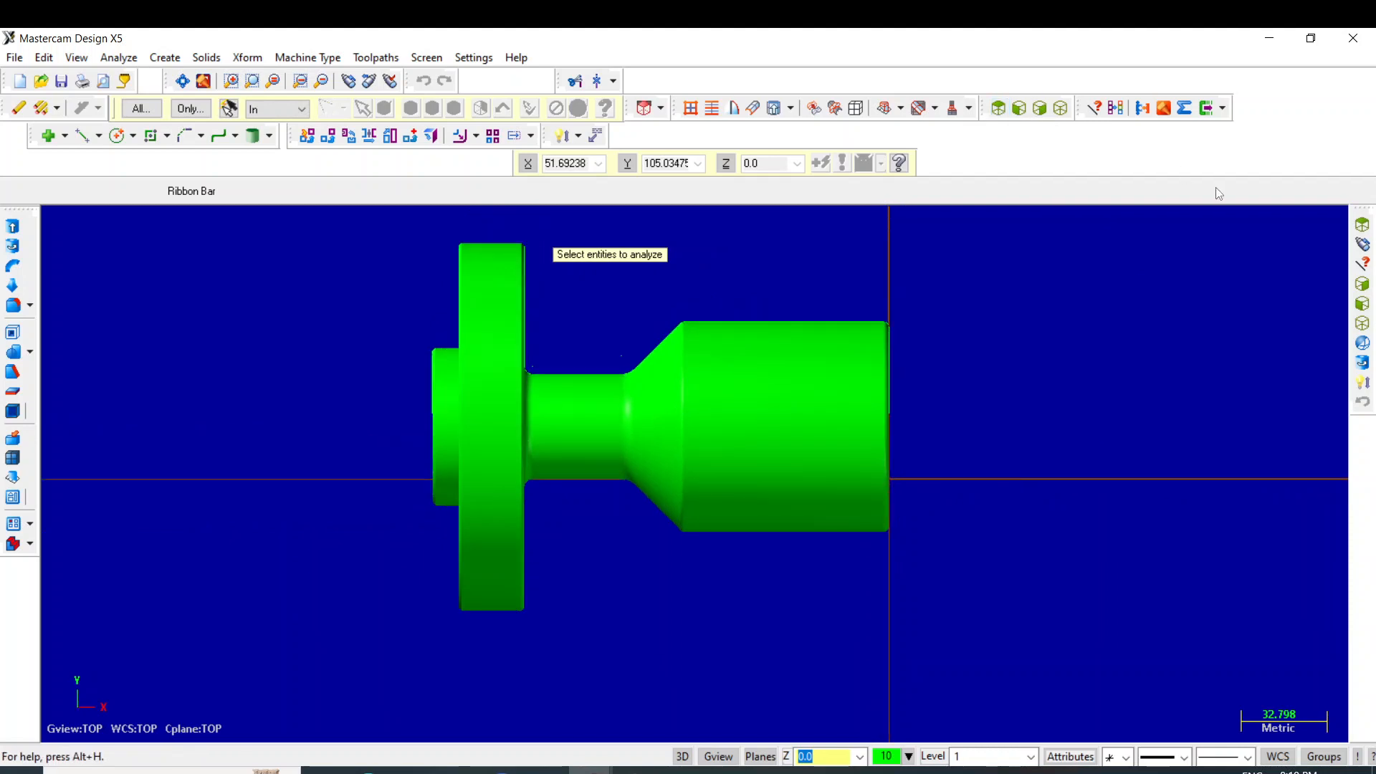
pyautogui.scroll(-2, 1238, 267)
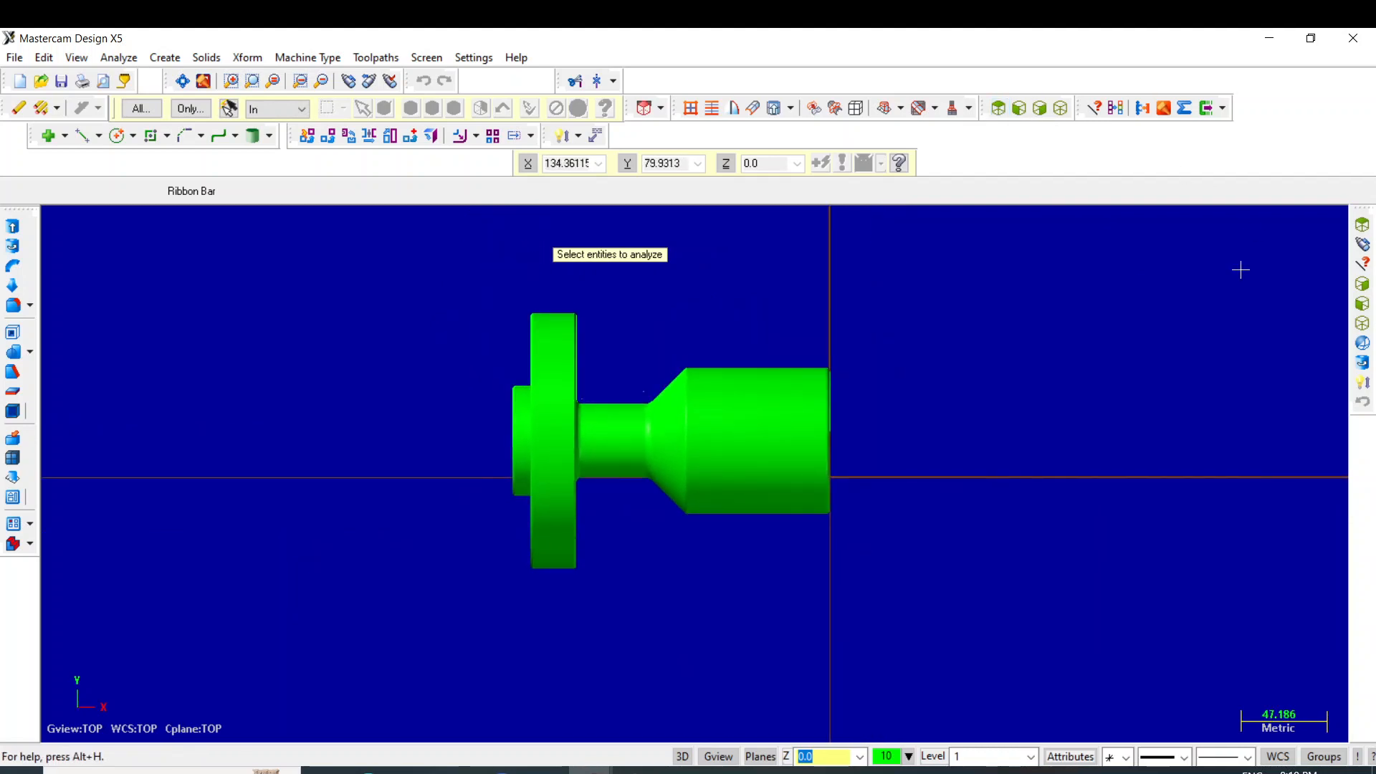
pyautogui.press('Escape')
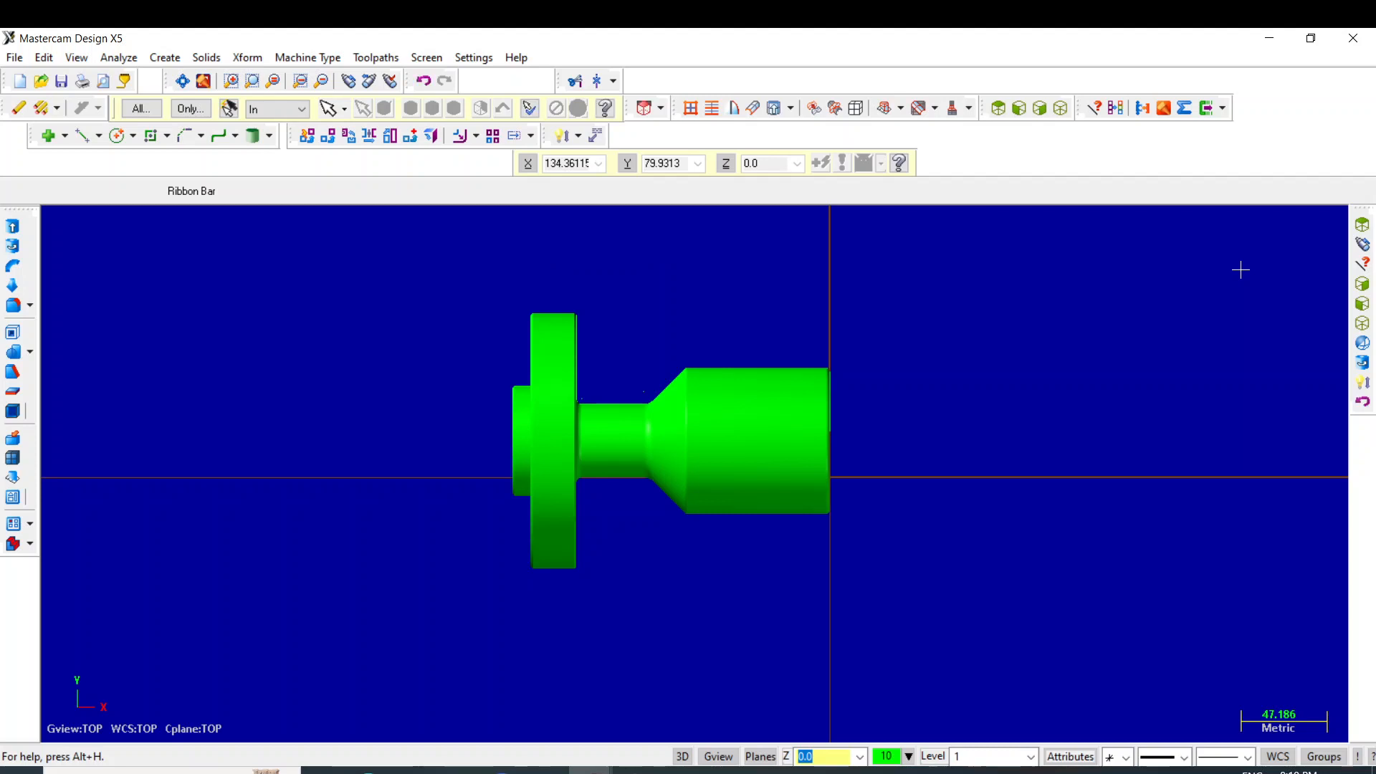
# Undo the solid revolve, show the Operations Manager and create a machine group with the default lathe.
pyautogui.hotkey('ctrl', 'z')
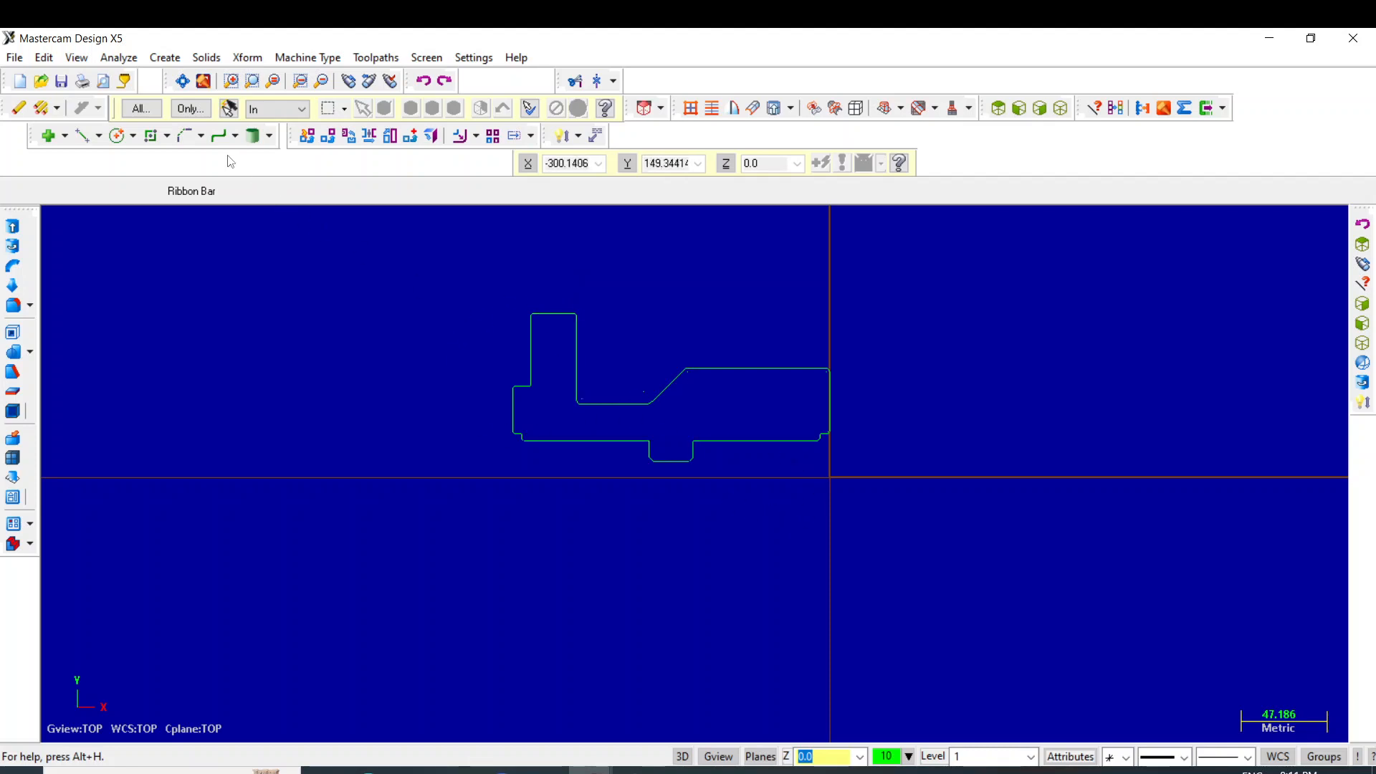
pyautogui.hotkey('alt', 'o')
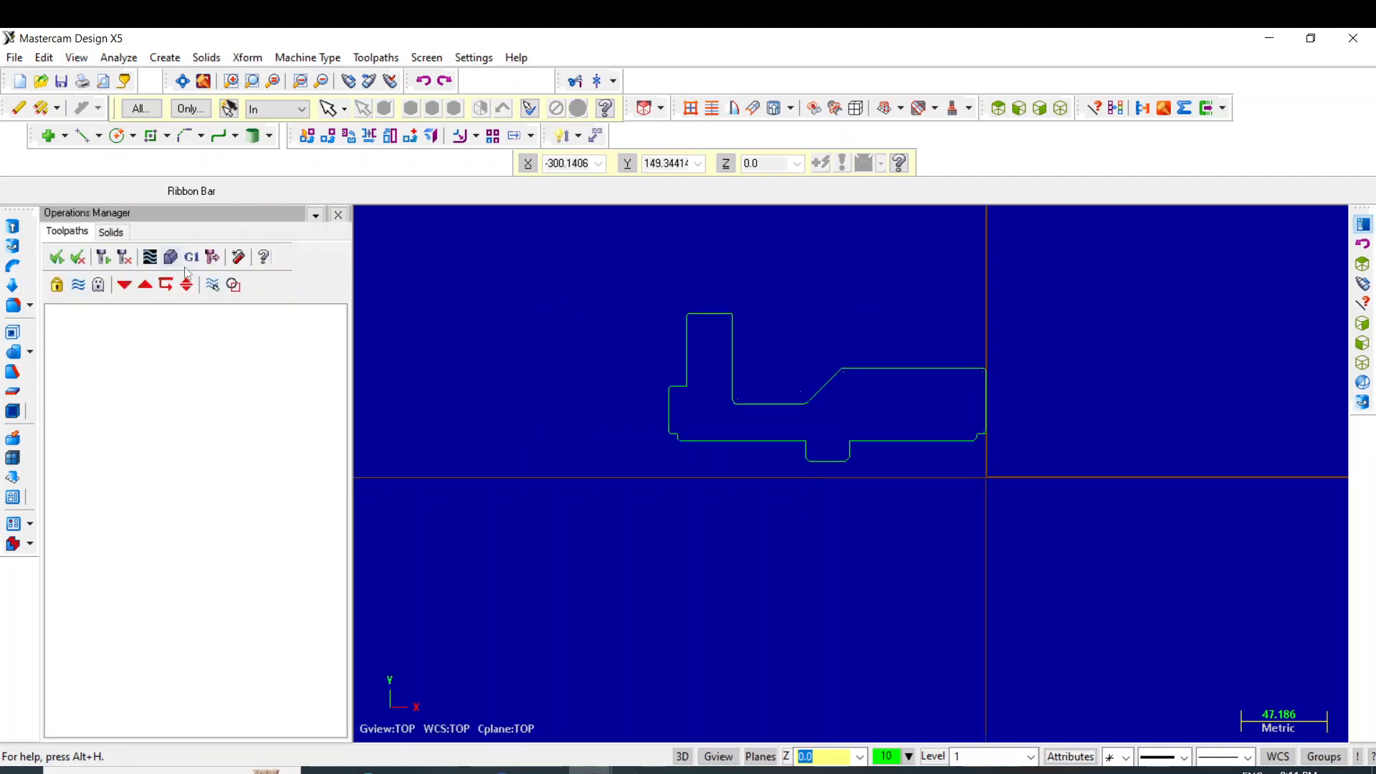
pyautogui.click(335, 57)
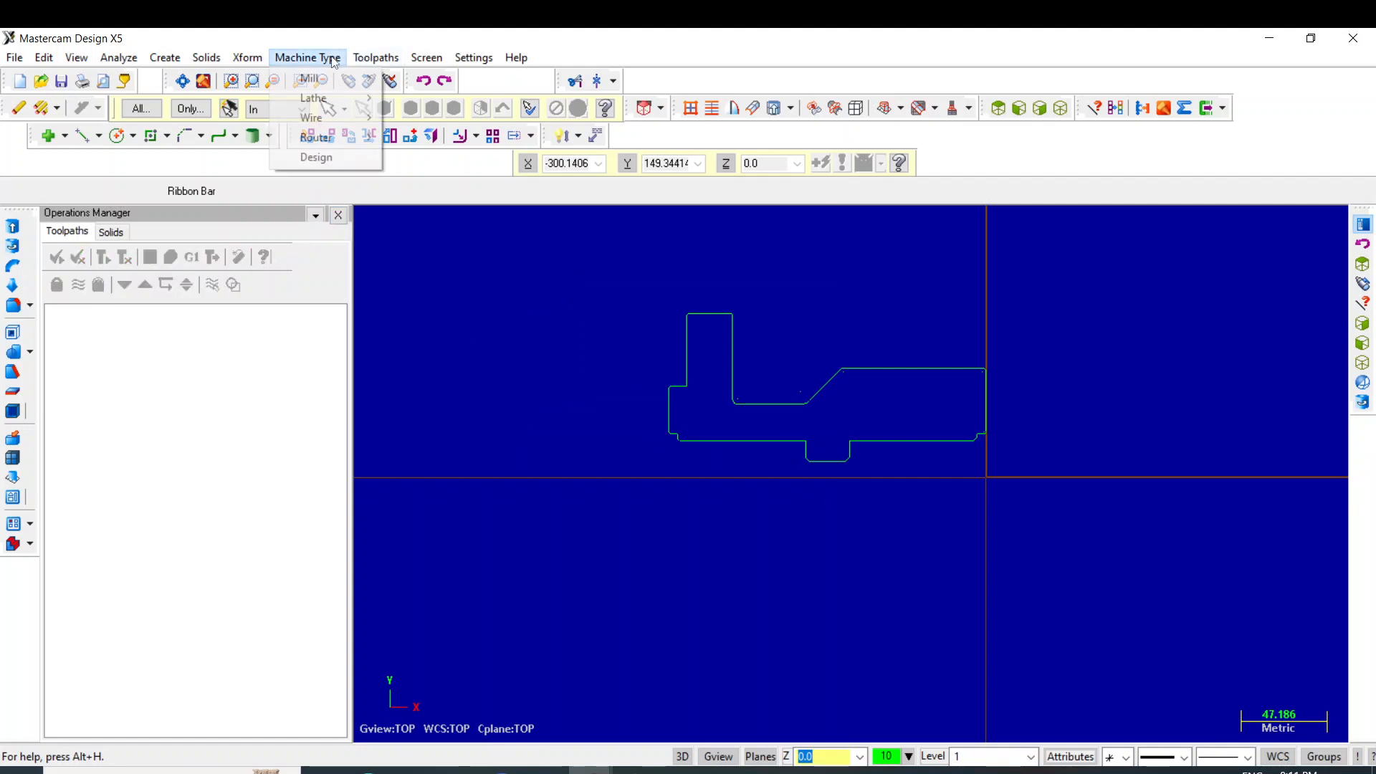
pyautogui.moveTo(336, 97)
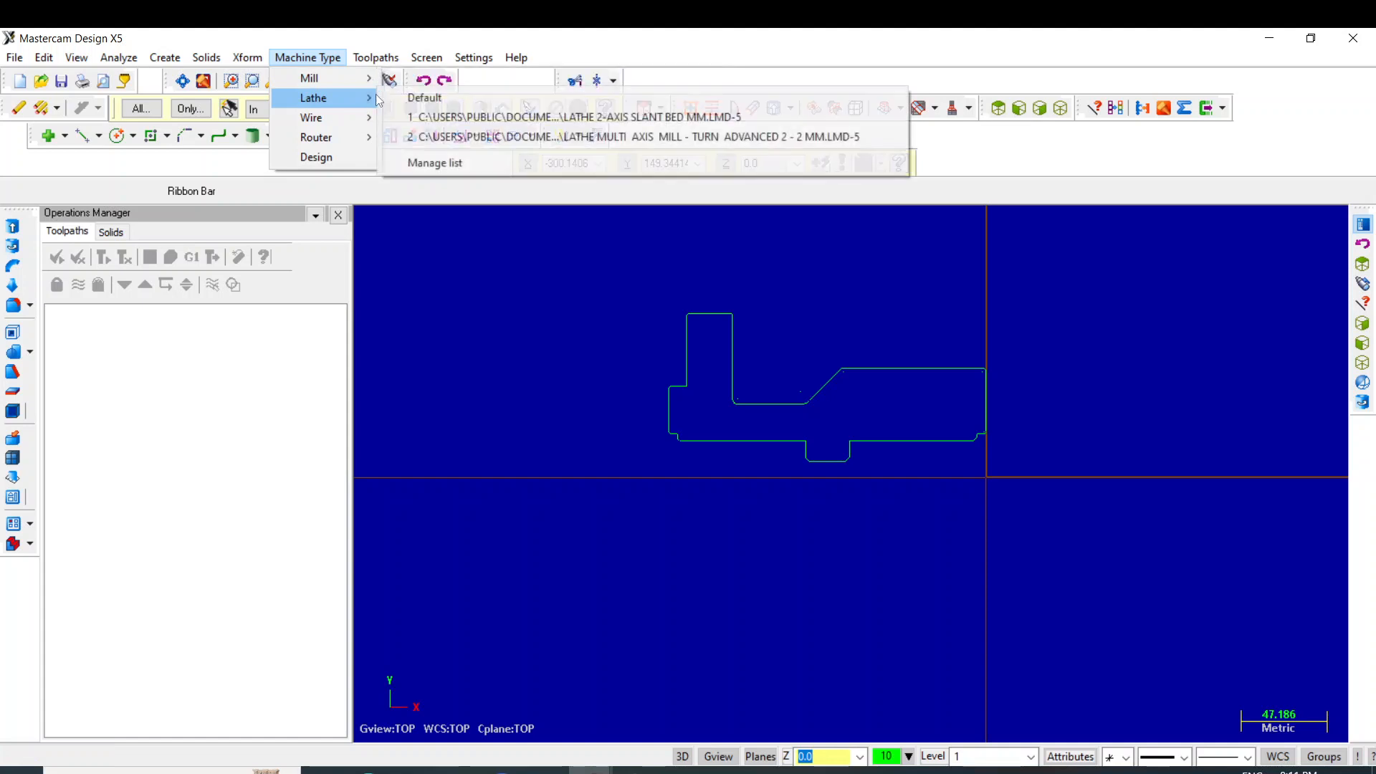
pyautogui.click(417, 93)
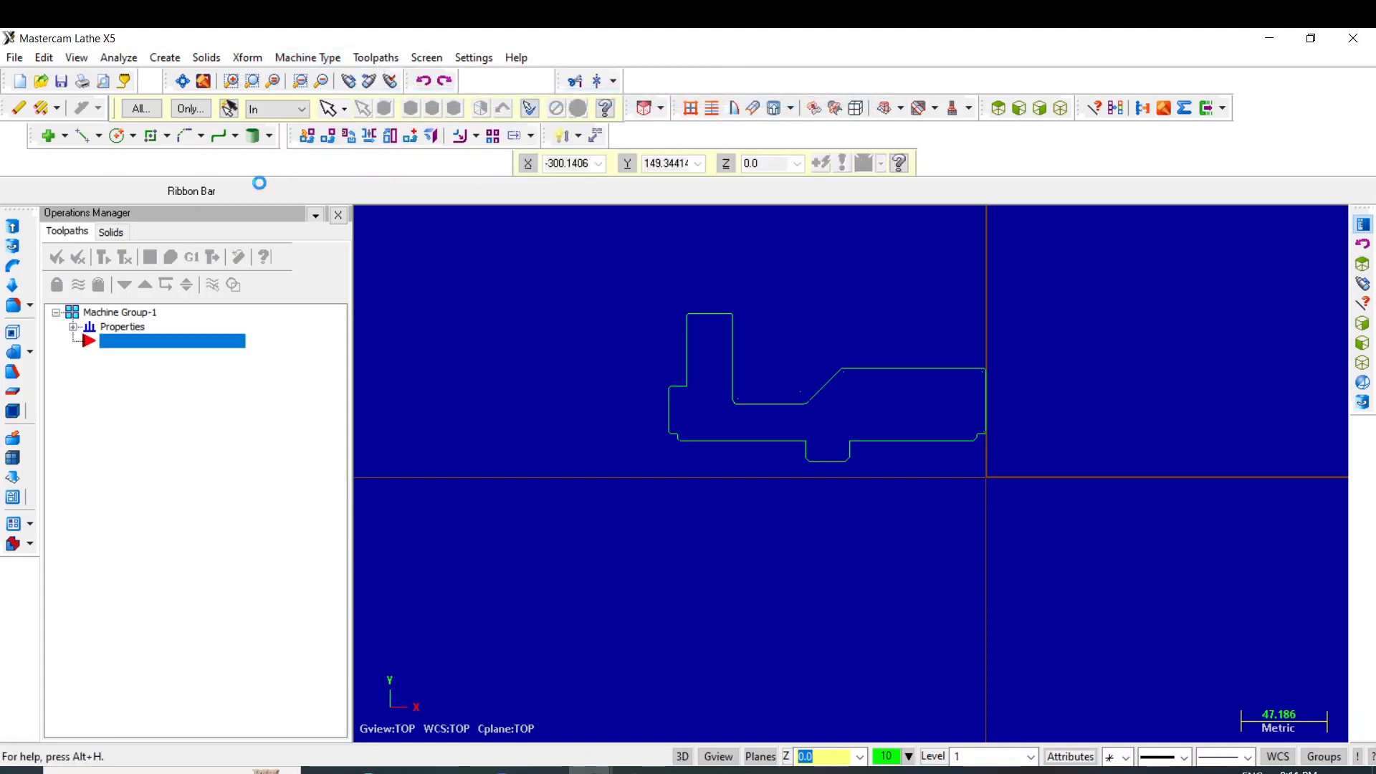
# Set the machine group's feed calculation to From material and turn on the warning for duplicate tool numbers.
pyautogui.click(73, 327)
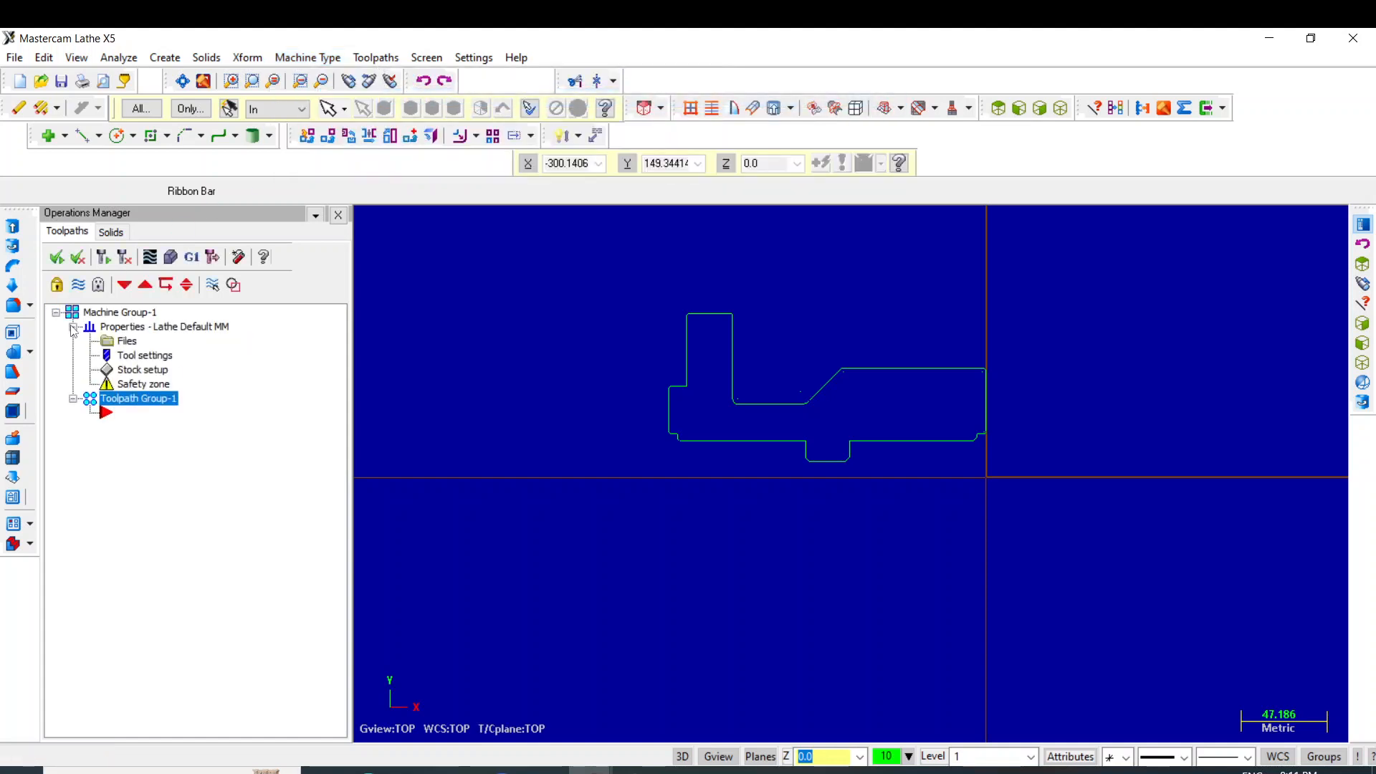
pyautogui.click(122, 342)
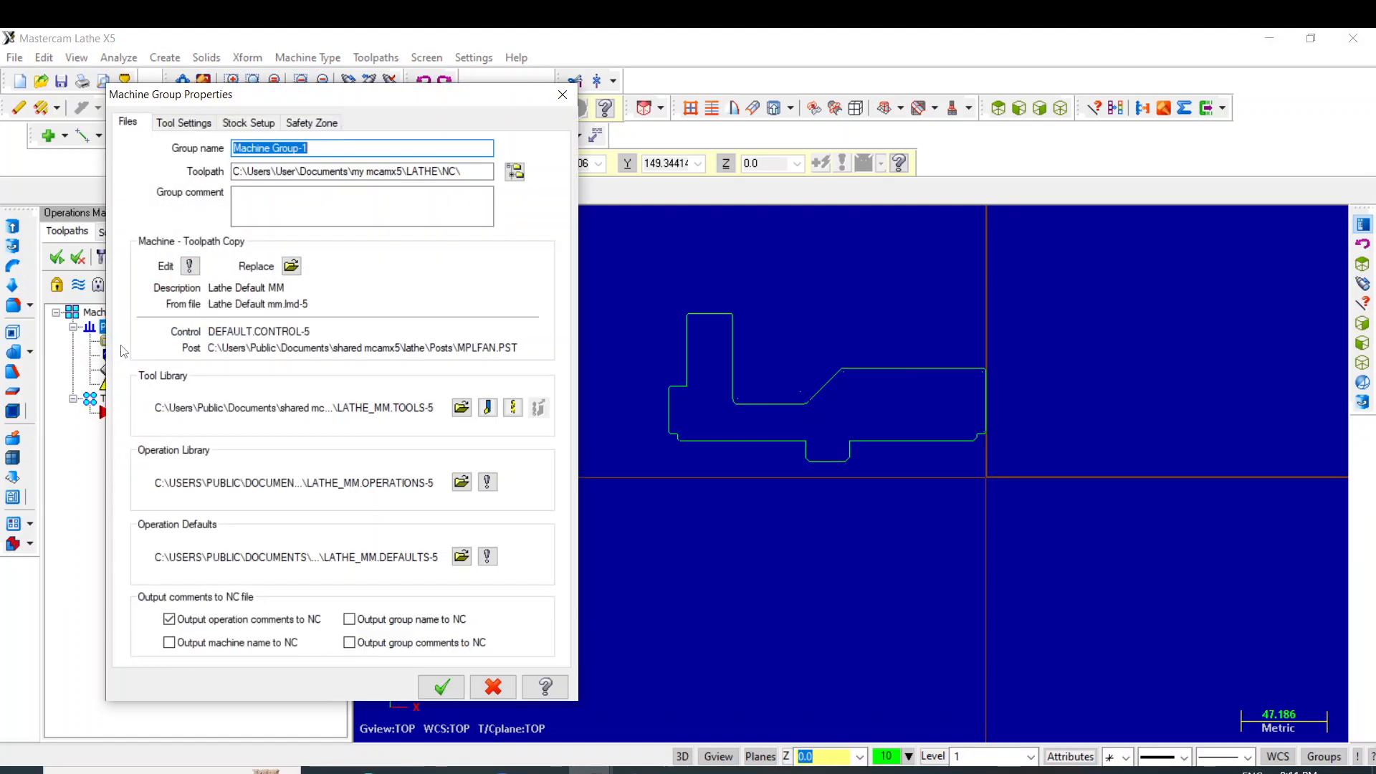
pyautogui.click(193, 126)
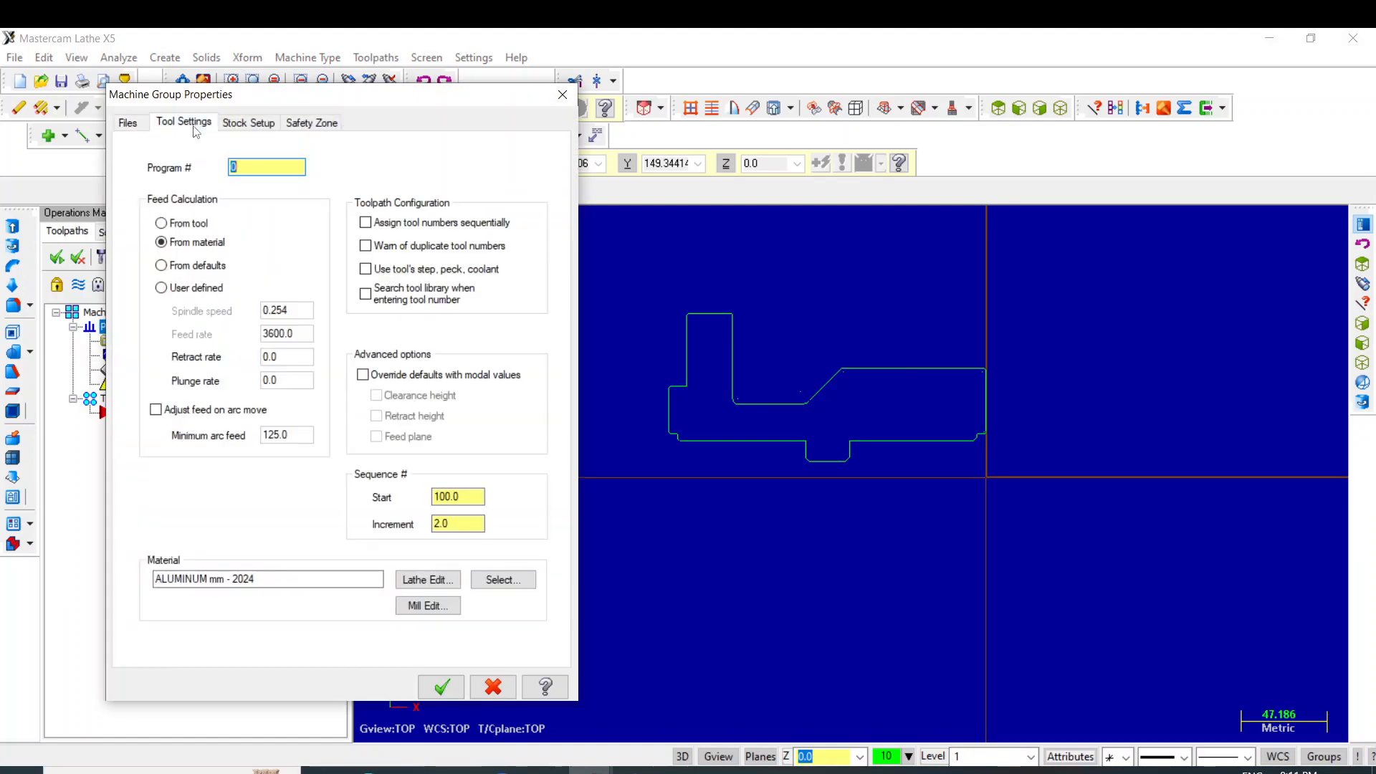
pyautogui.click(161, 242)
pyautogui.click(365, 247)
# Define the left spindle's cylindrical stock from two points, the flange's upper outer corner and the origin.
pyautogui.click(251, 122)
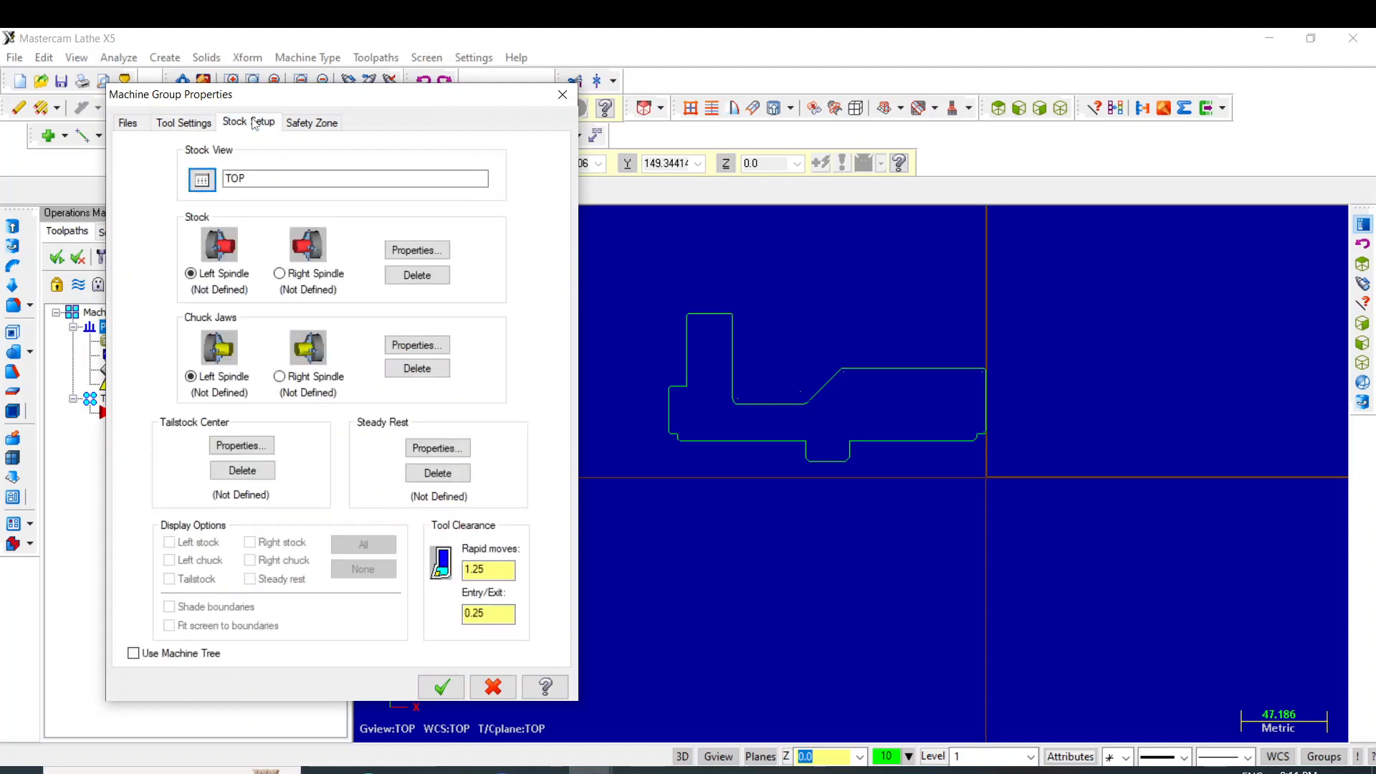
pyautogui.click(426, 252)
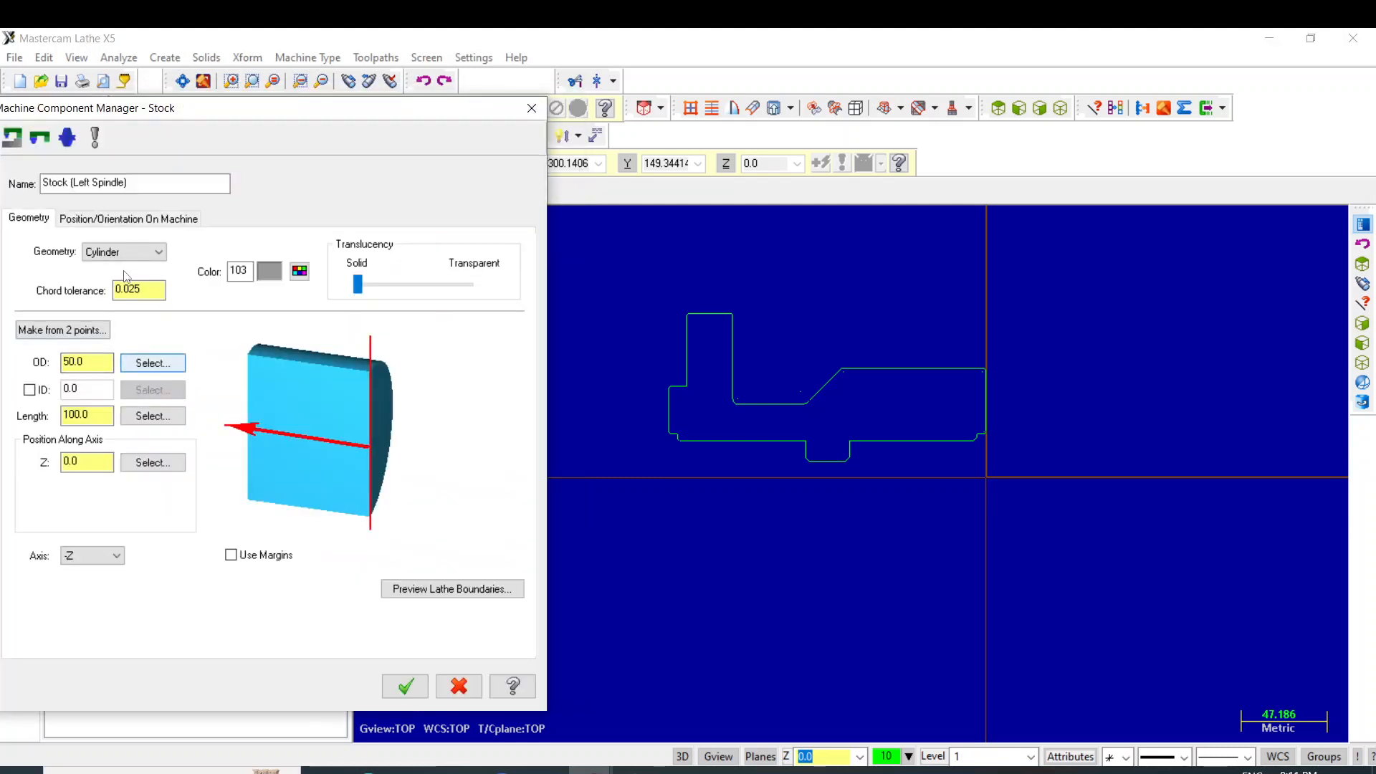
pyautogui.click(91, 330)
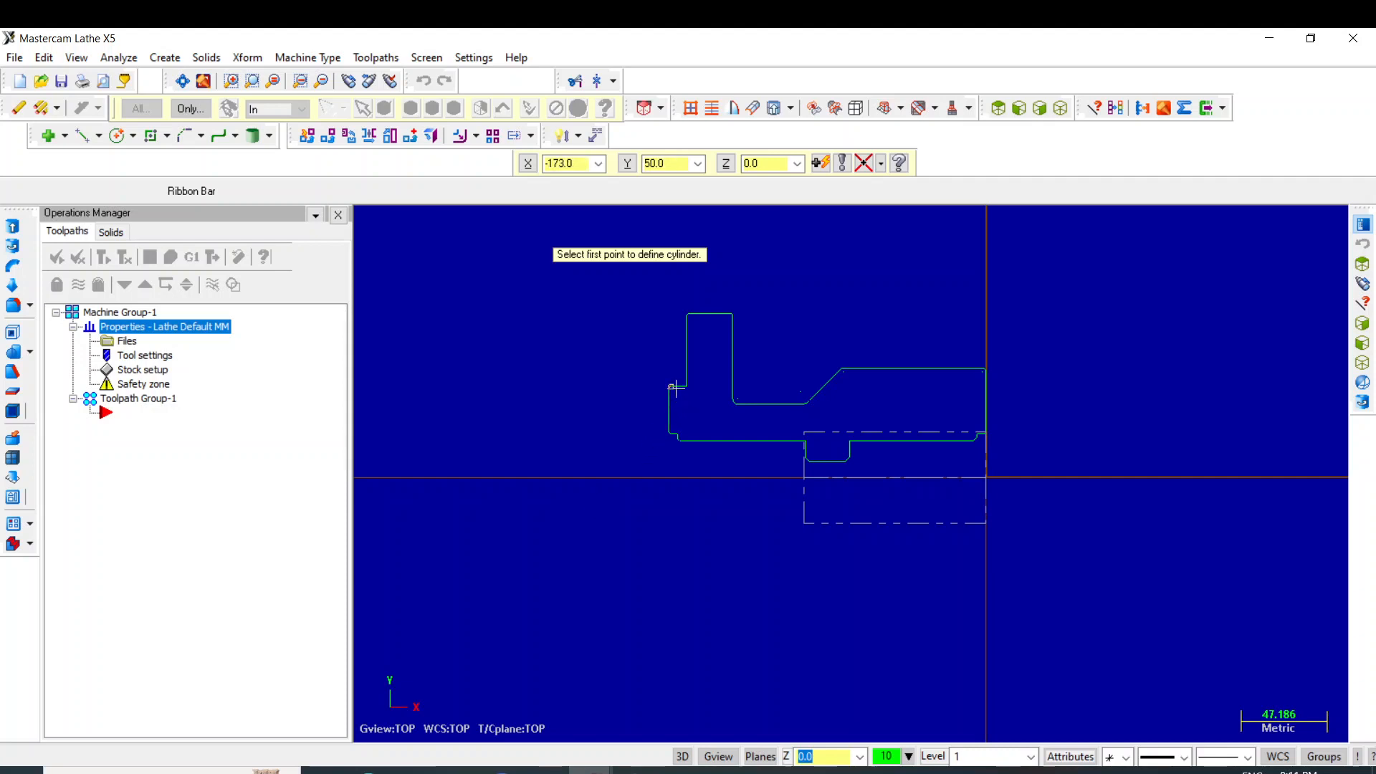
pyautogui.click(688, 316)
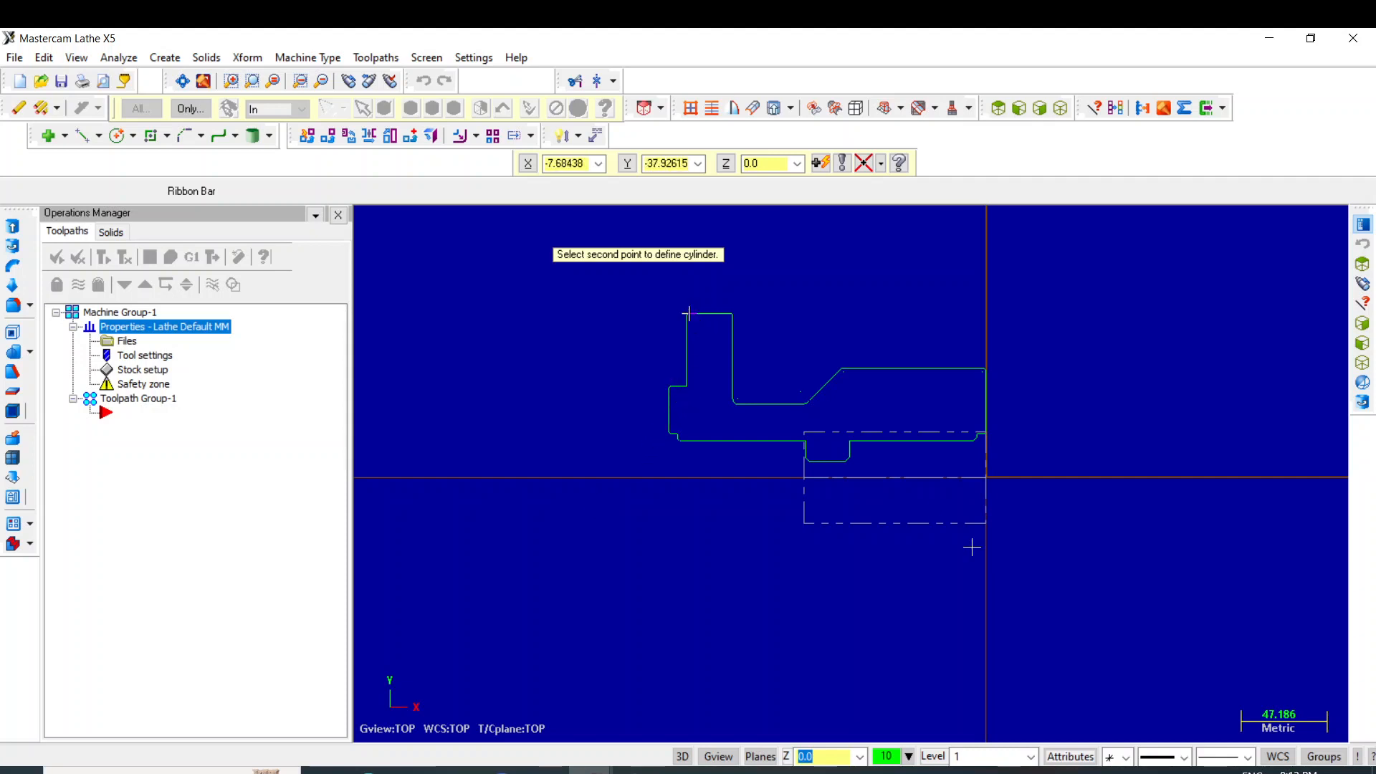
pyautogui.click(988, 479)
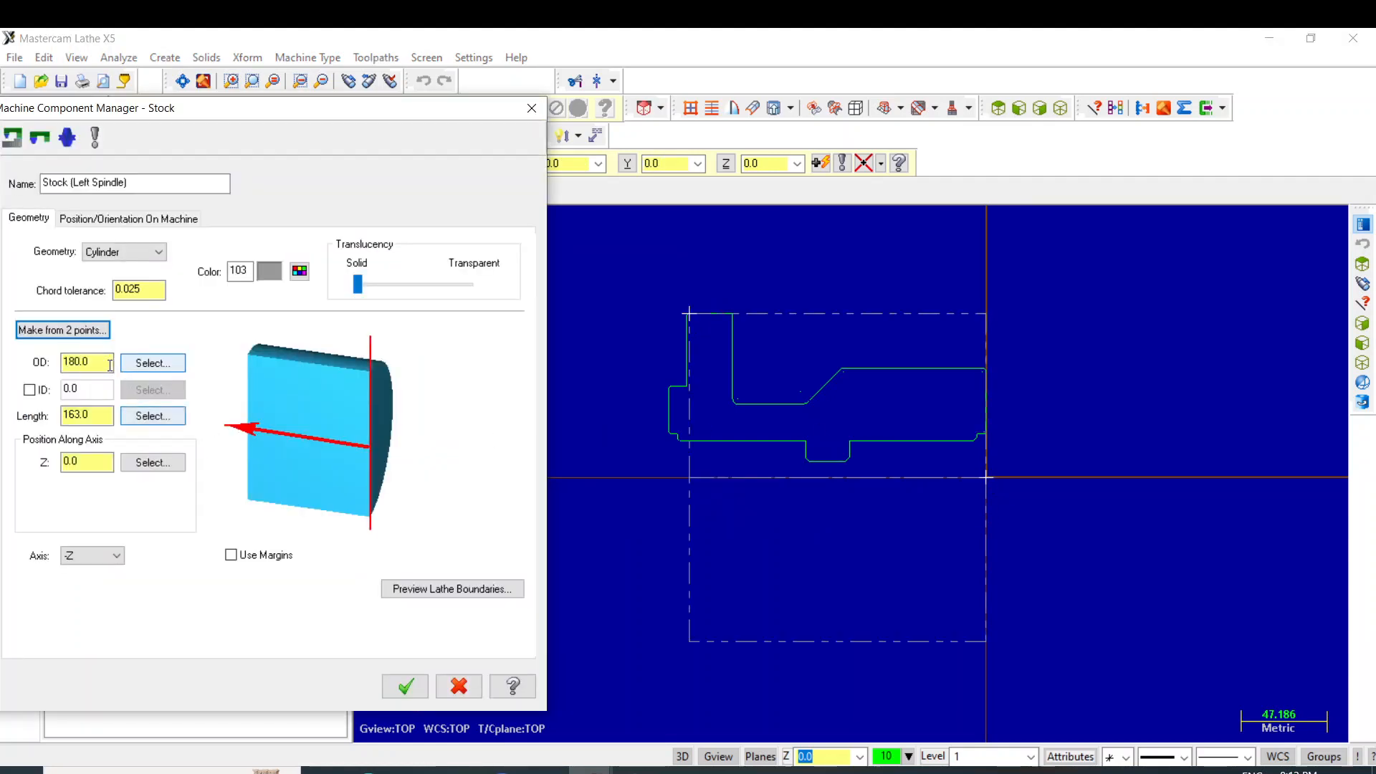
# Set the stock cylinder's length to 174 mm.
pyautogui.click(91, 363)
pyautogui.doubleClick(86, 415)
pyautogui.write('1')
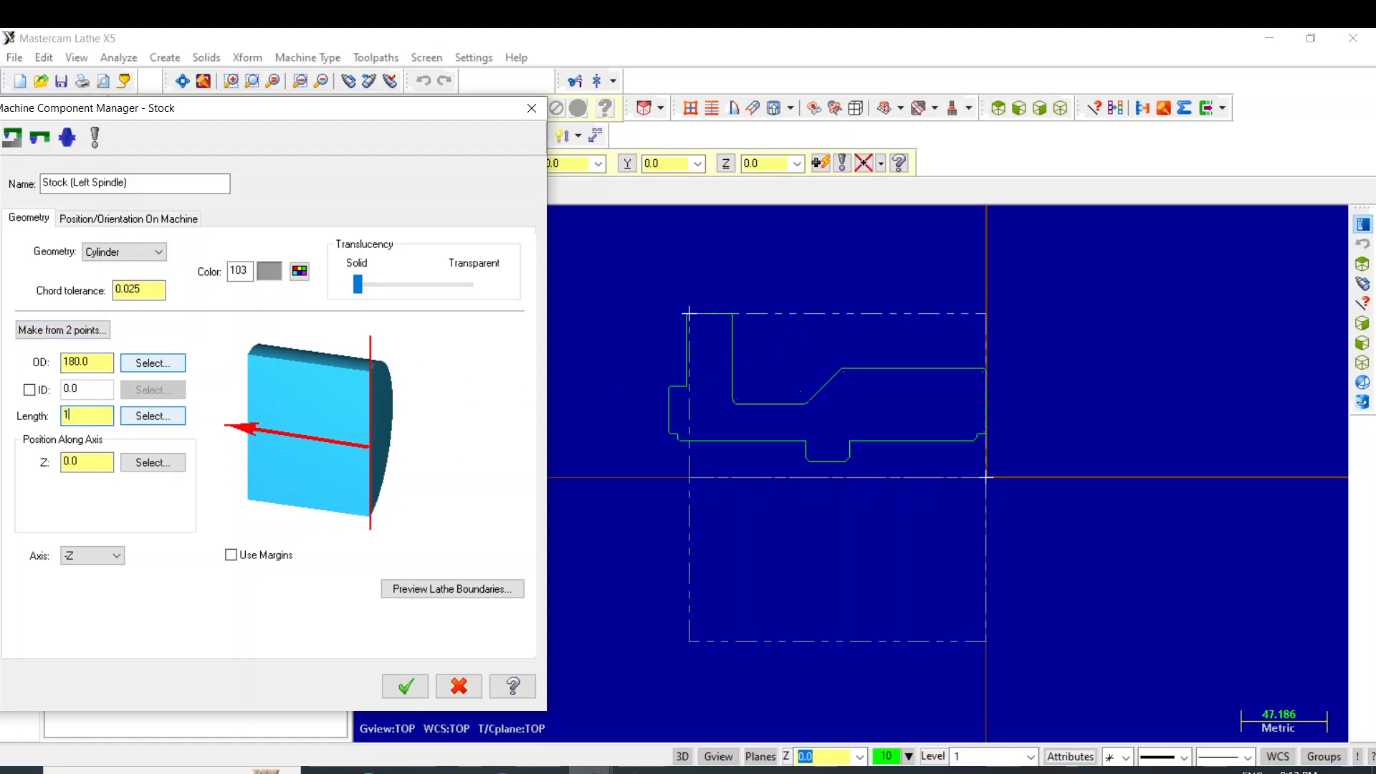
pyautogui.write('74')
pyautogui.press('Return')
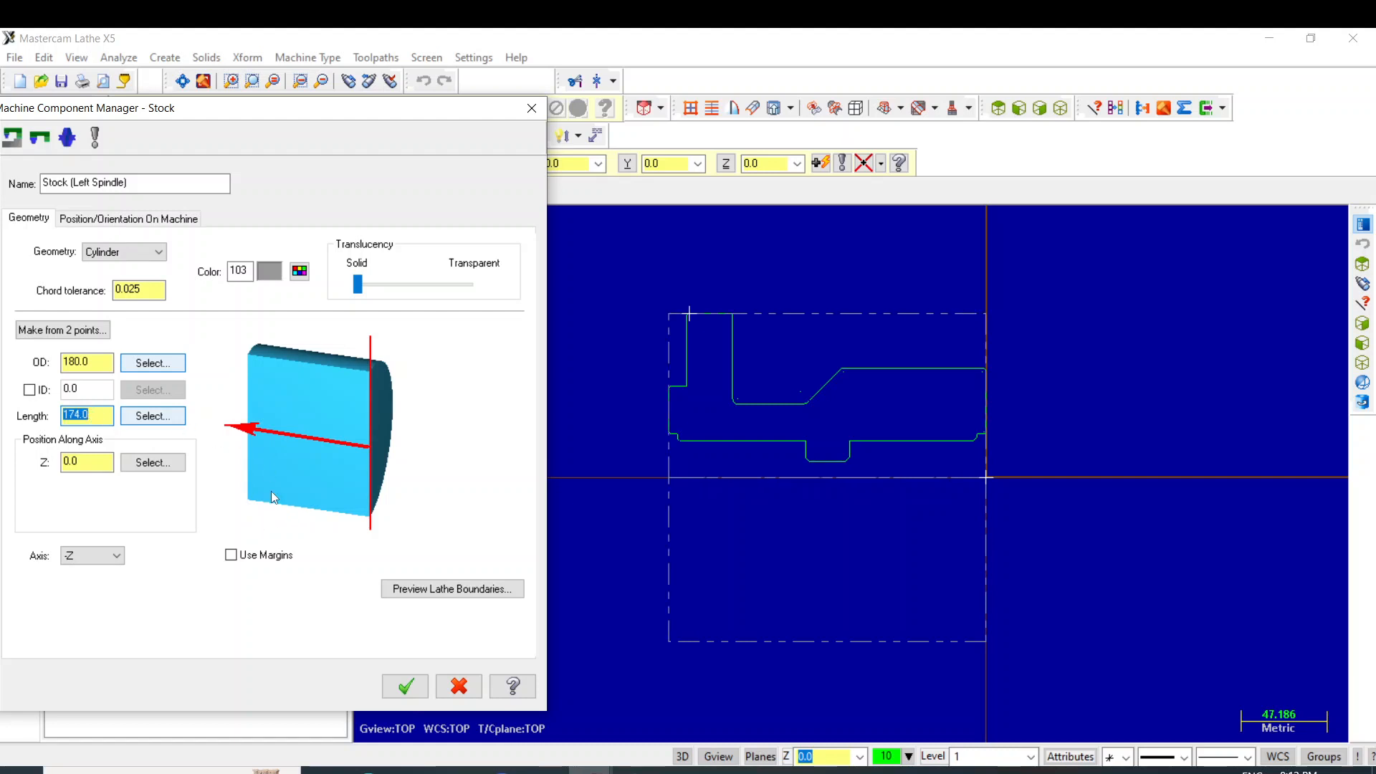
# Enable margins for the stock and set the OD margin to 3 mm.
pyautogui.click(233, 556)
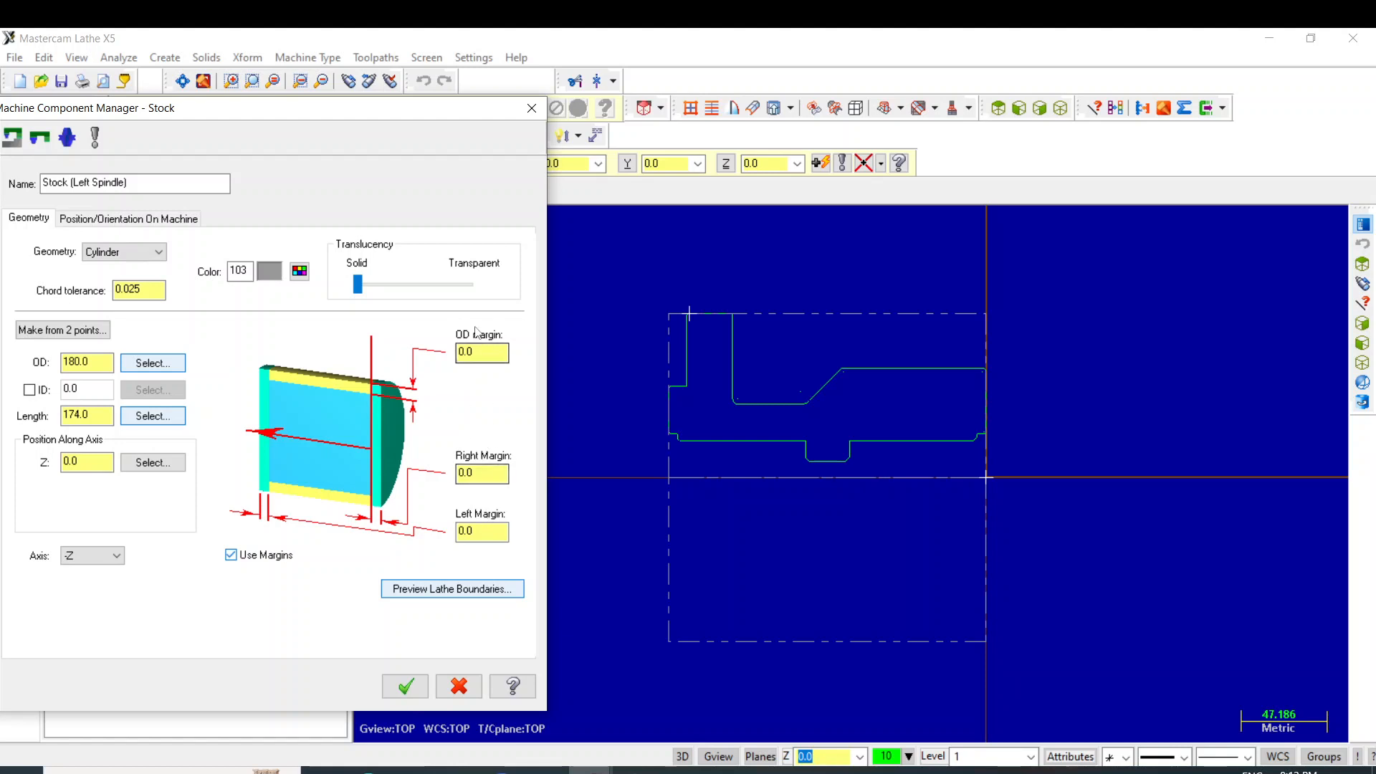
pyautogui.doubleClick(488, 351)
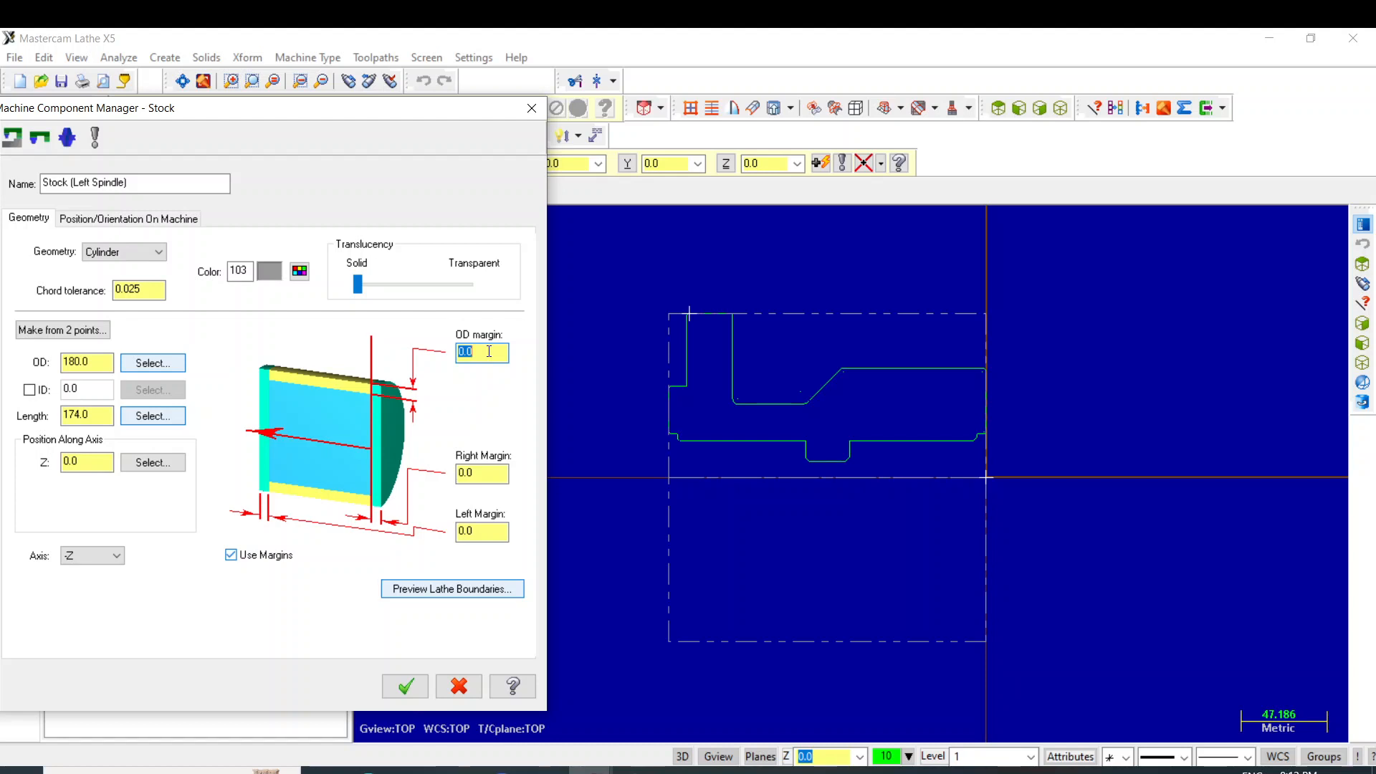
pyautogui.write('3')
pyautogui.press('Return')
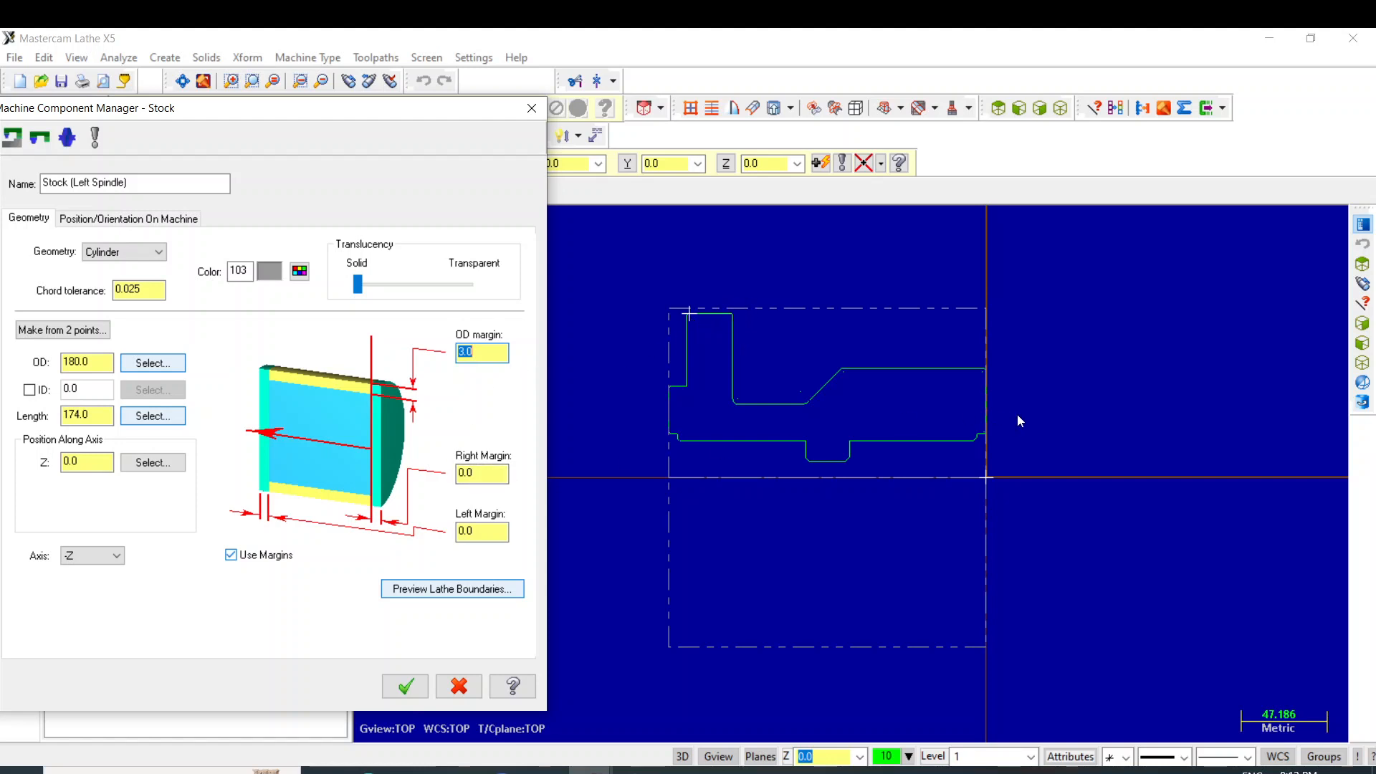
# Set the stock's right margin and left margin to 1 mm each and accept the stock definition.
pyautogui.click(474, 475)
pyautogui.write('1')
pyautogui.press('Return')
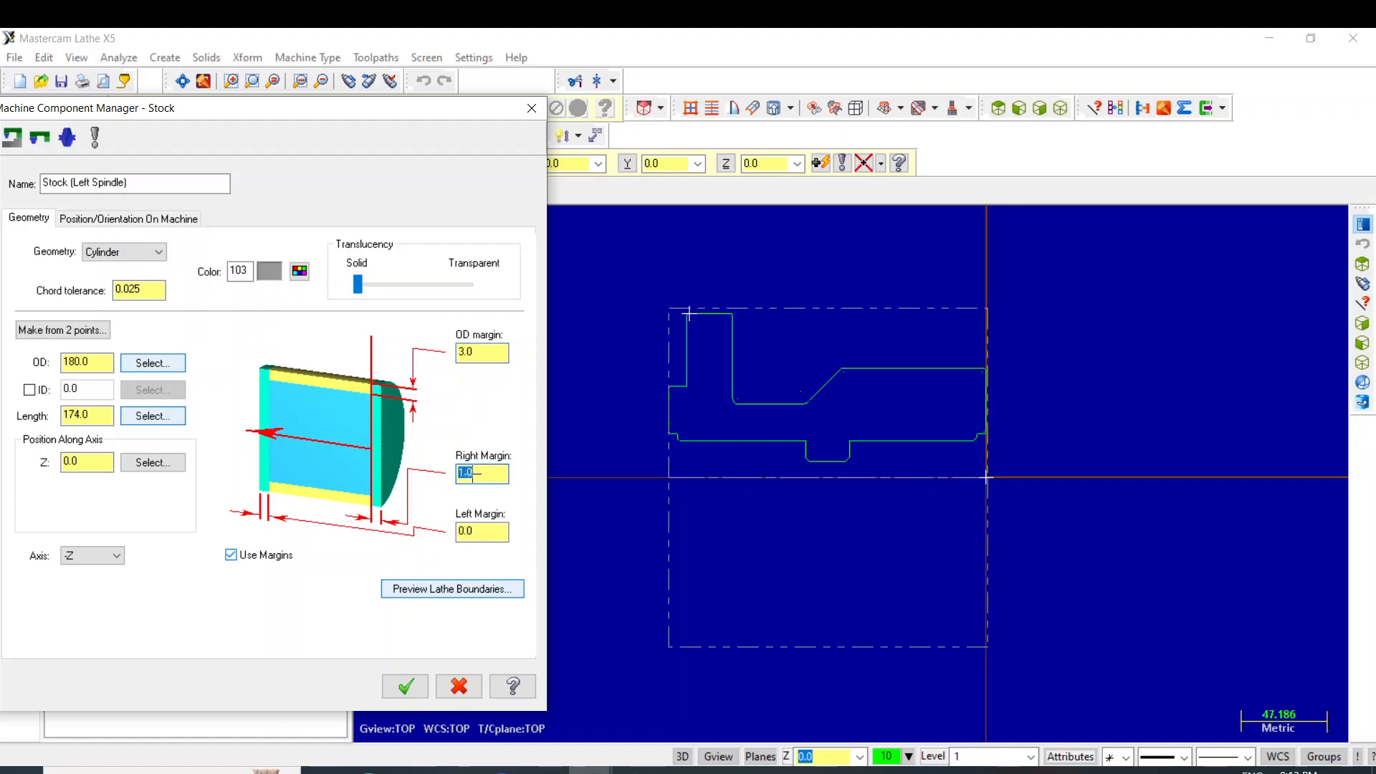
pyautogui.click(477, 531)
pyautogui.write('1')
pyautogui.press('Return')
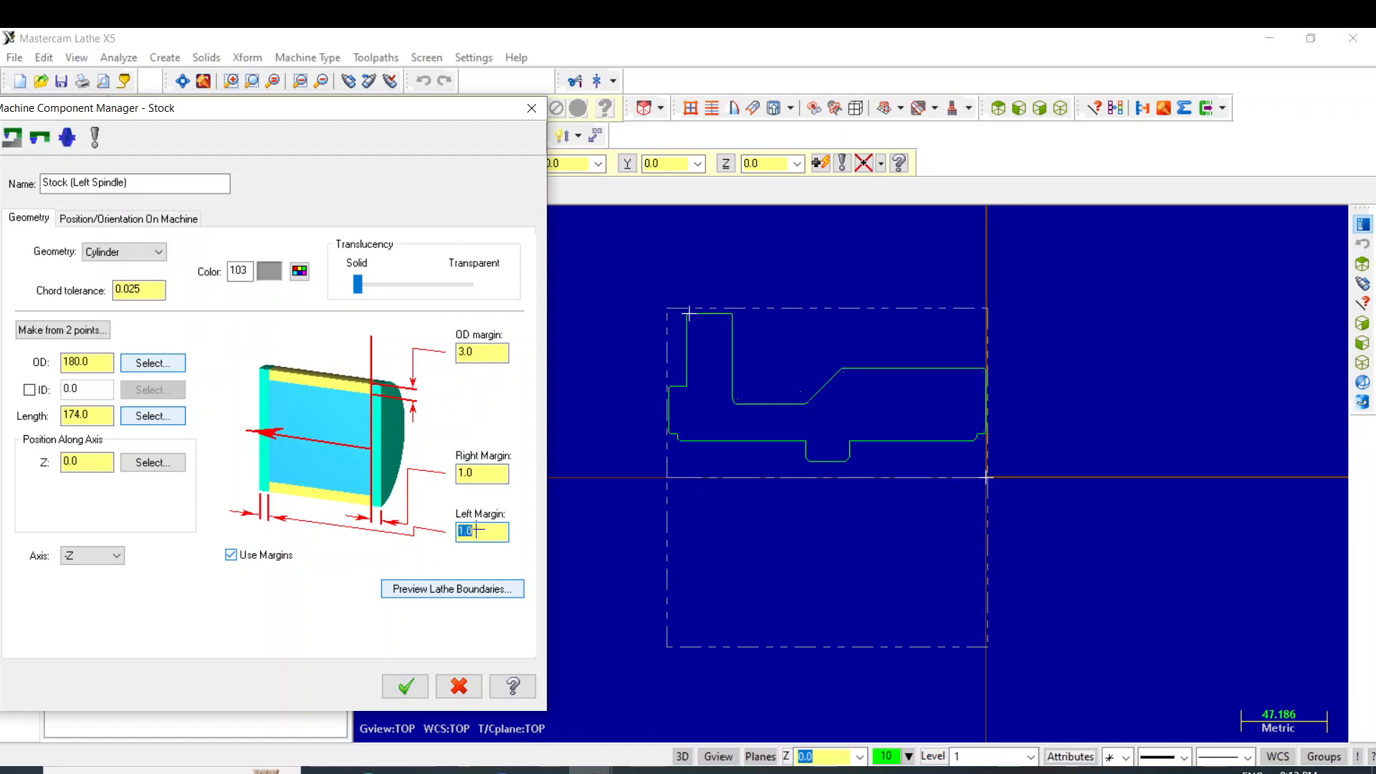
pyautogui.click(406, 686)
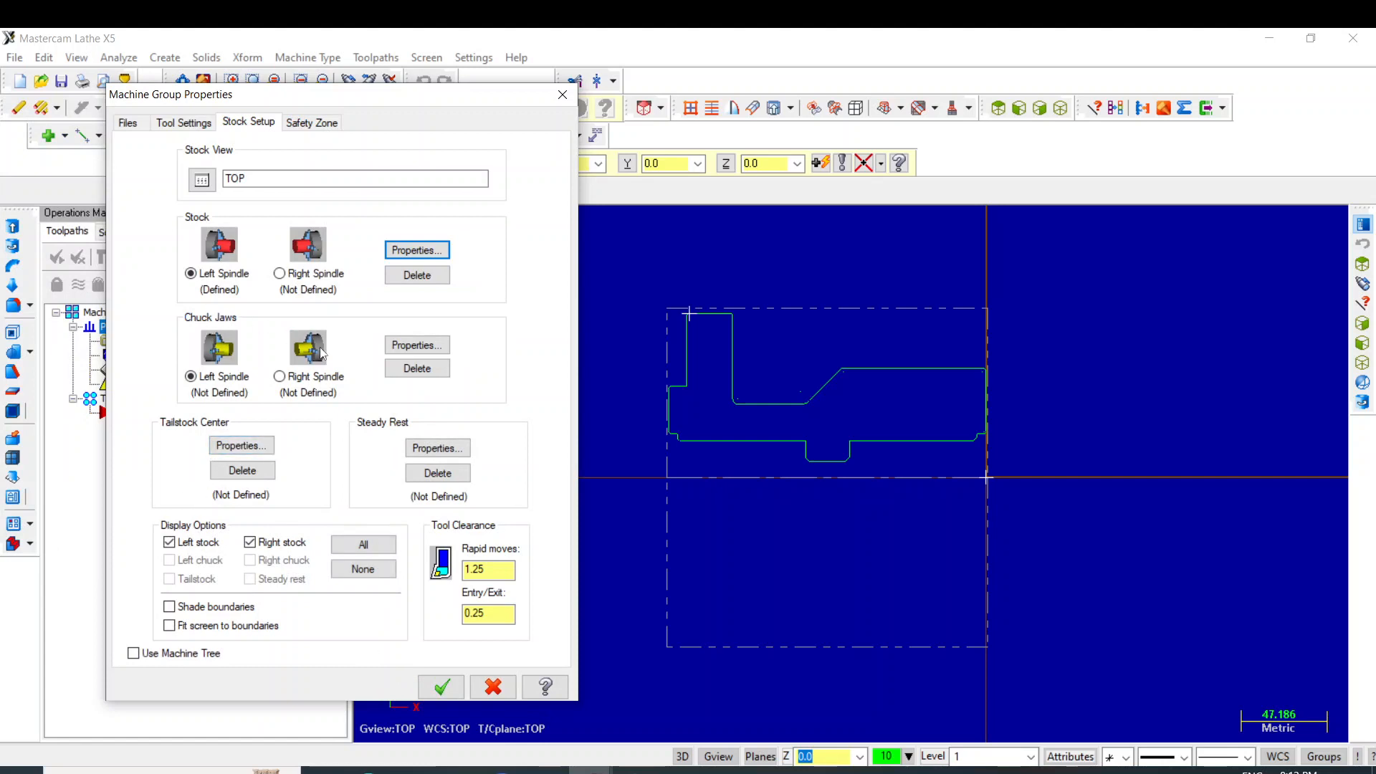
# Define the left spindle's chuck jaws with the OD #2 clamping method, positioned from stock with a 10 mm grip length.
pyautogui.click(419, 346)
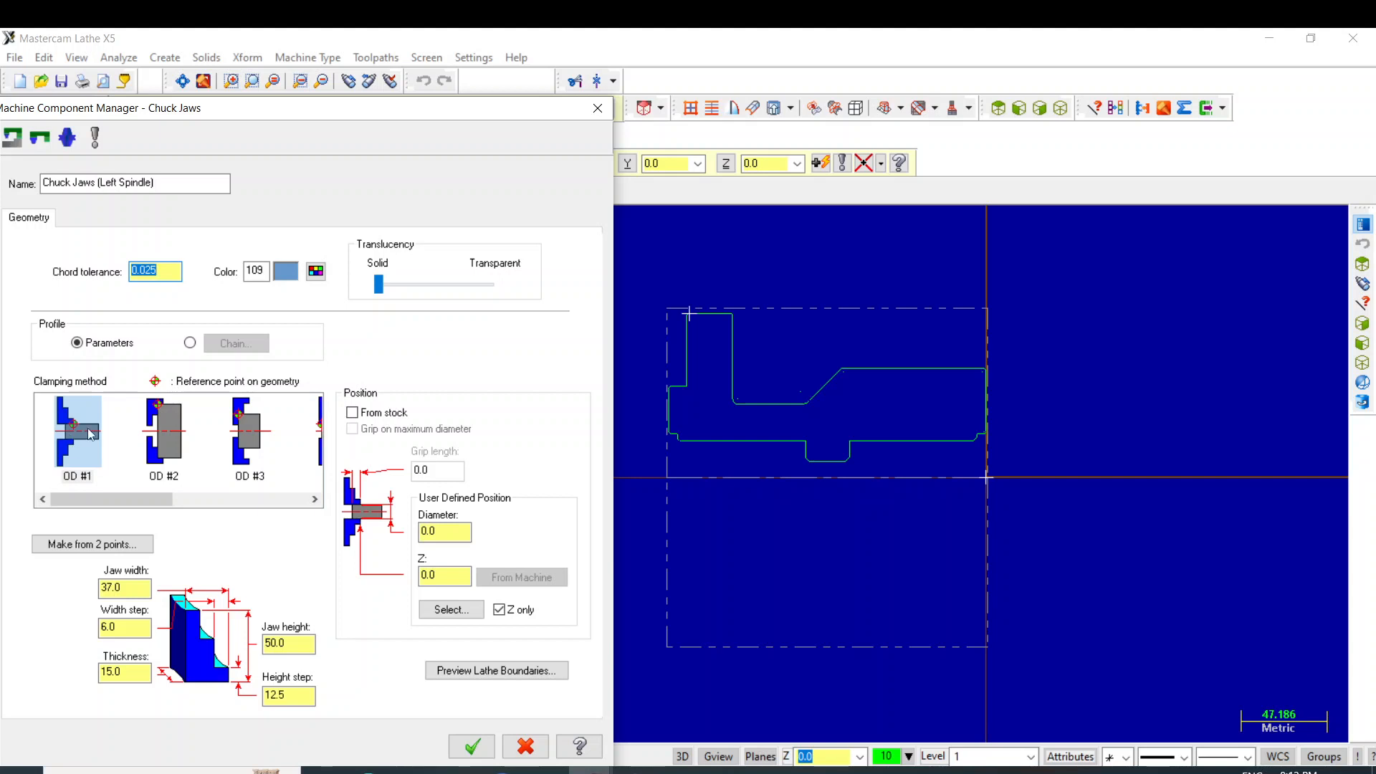
pyautogui.click(159, 435)
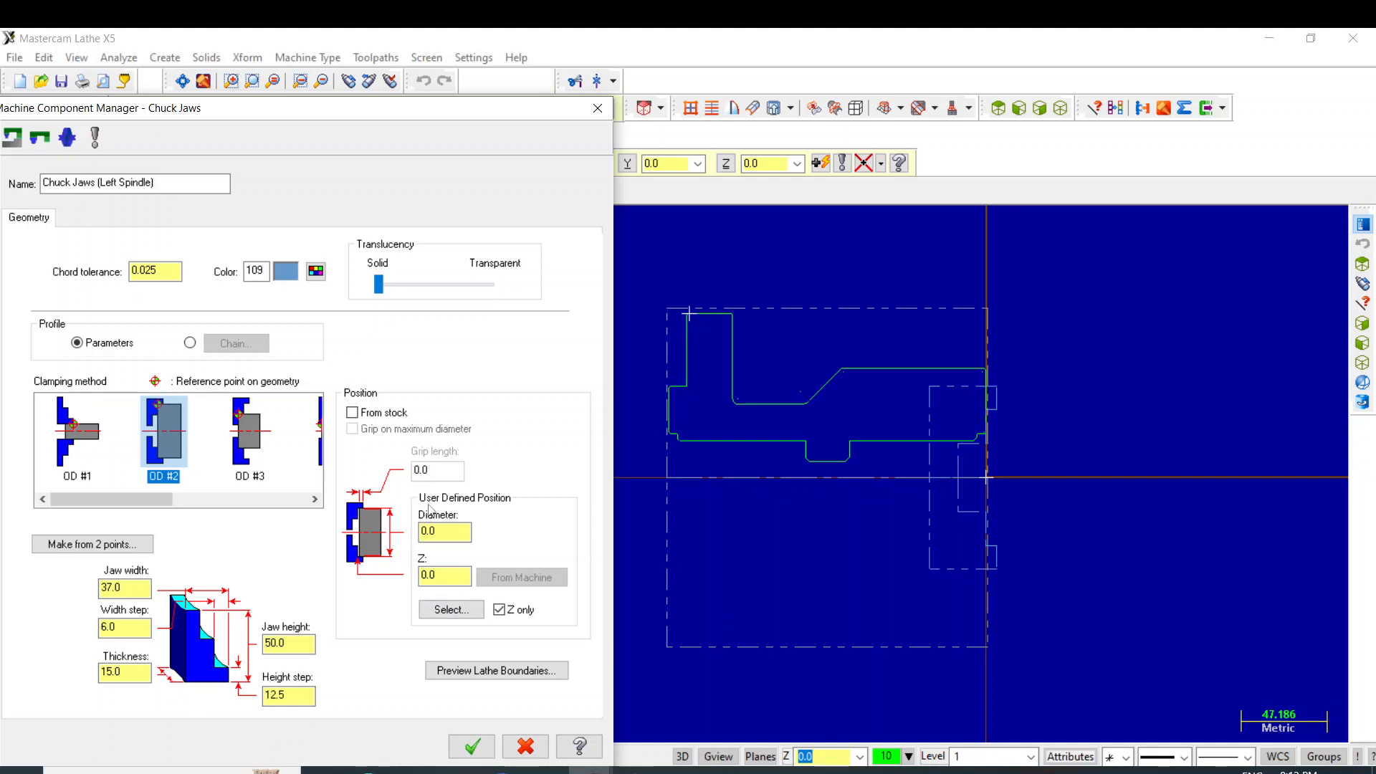
pyautogui.click(352, 414)
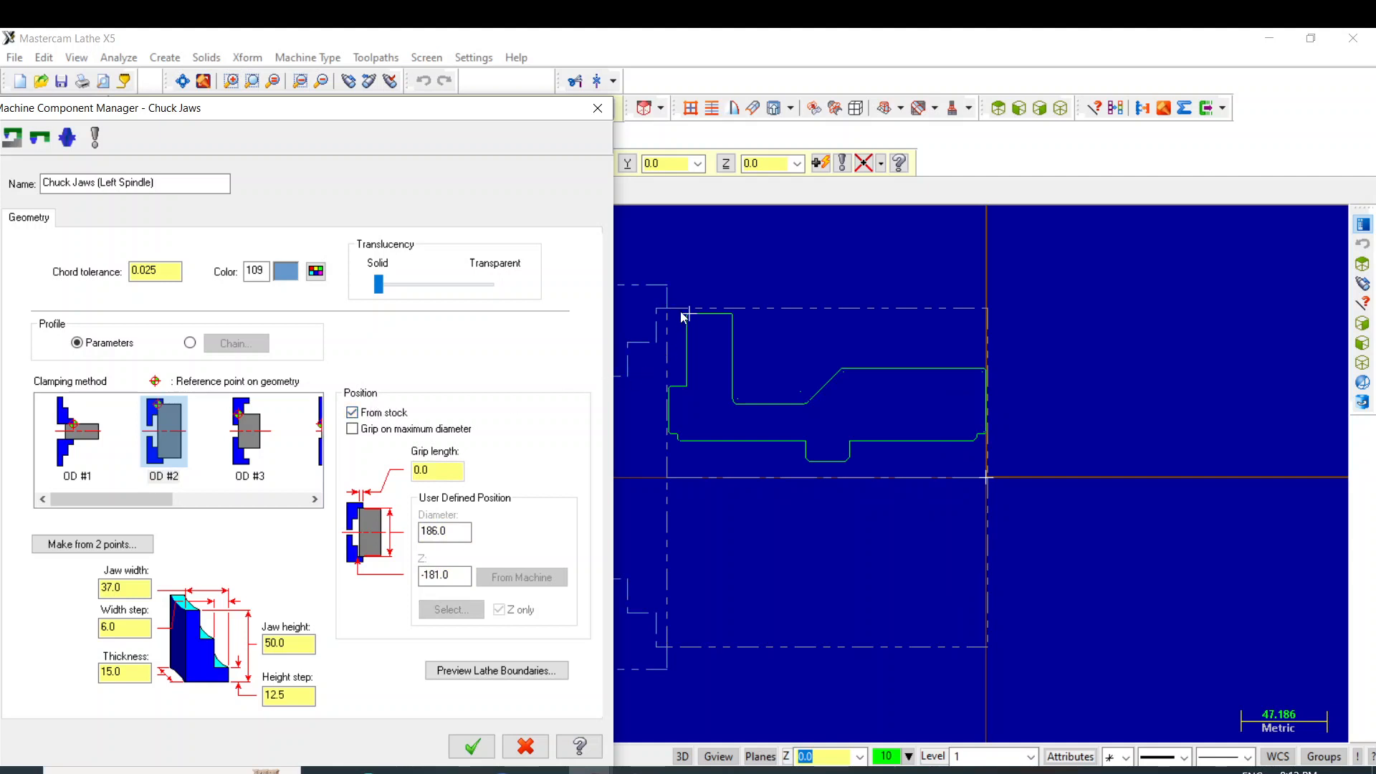
pyautogui.doubleClick(438, 477)
pyautogui.write('10')
pyautogui.press('Return')
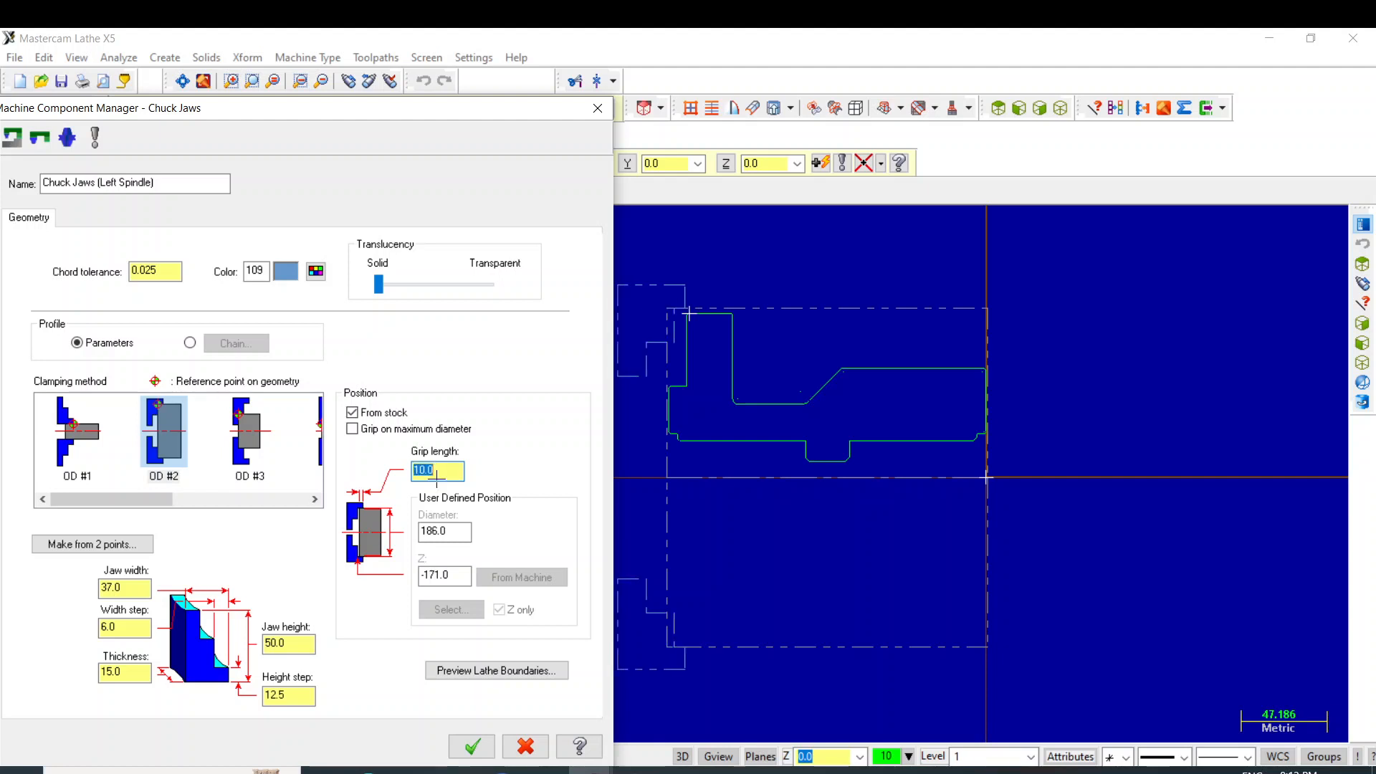
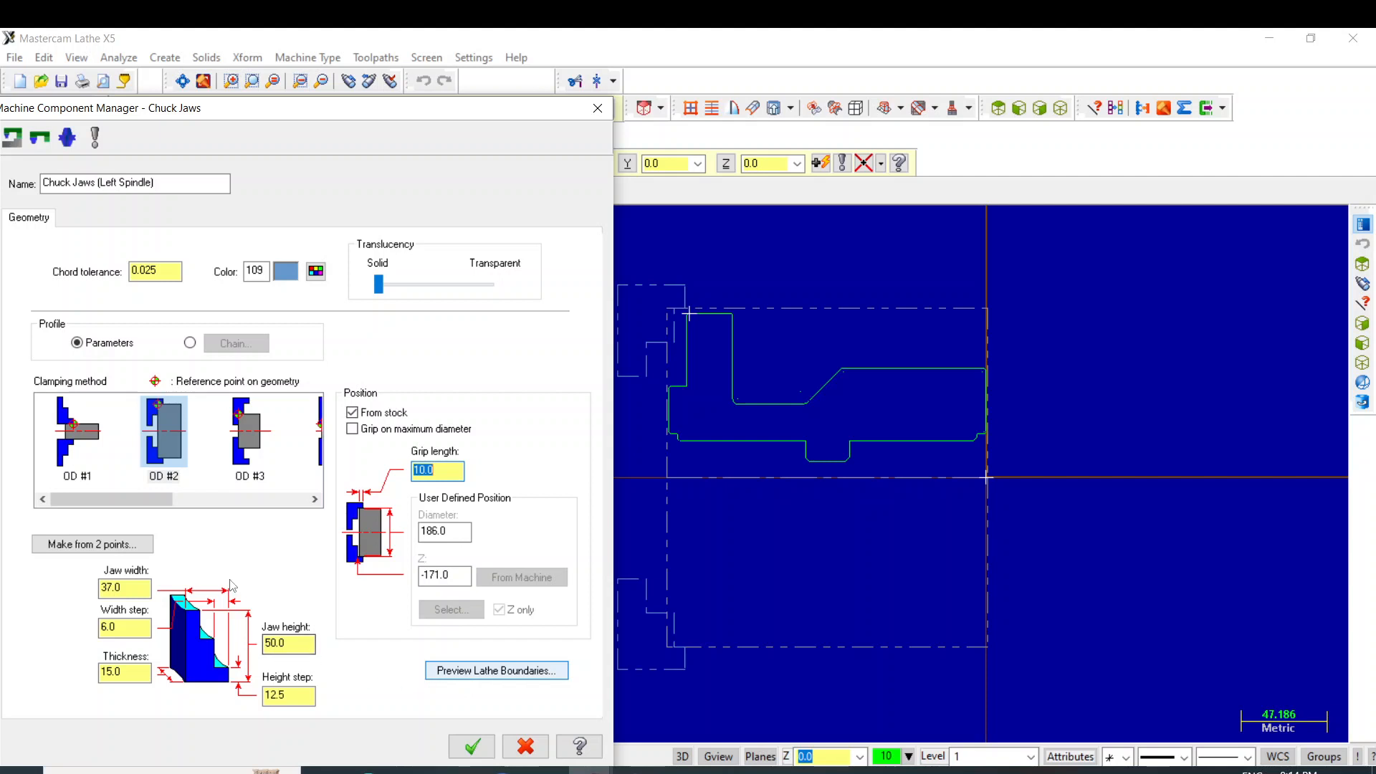
pyautogui.click(471, 748)
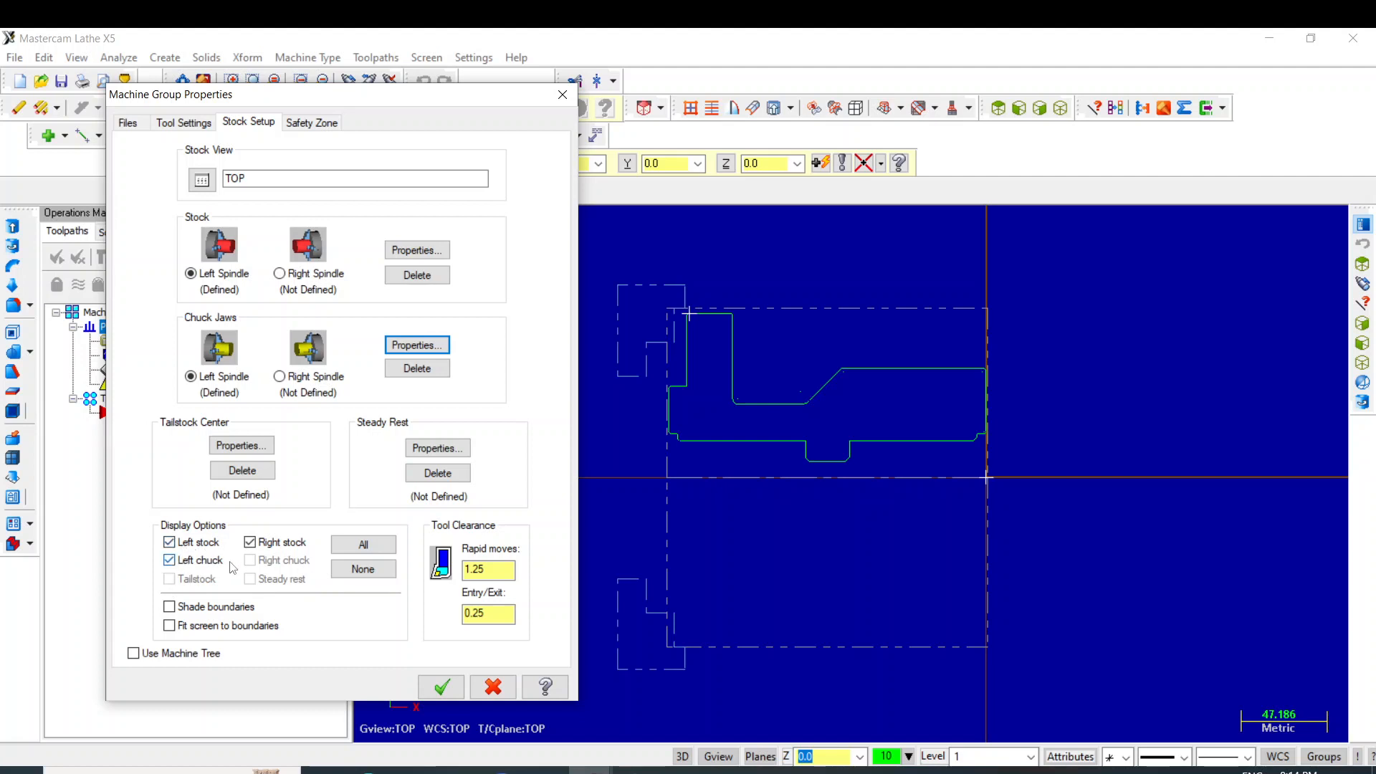
# Turn on shaded boundaries for the stock and chuck display and accept the machine group properties.
pyautogui.click(170, 607)
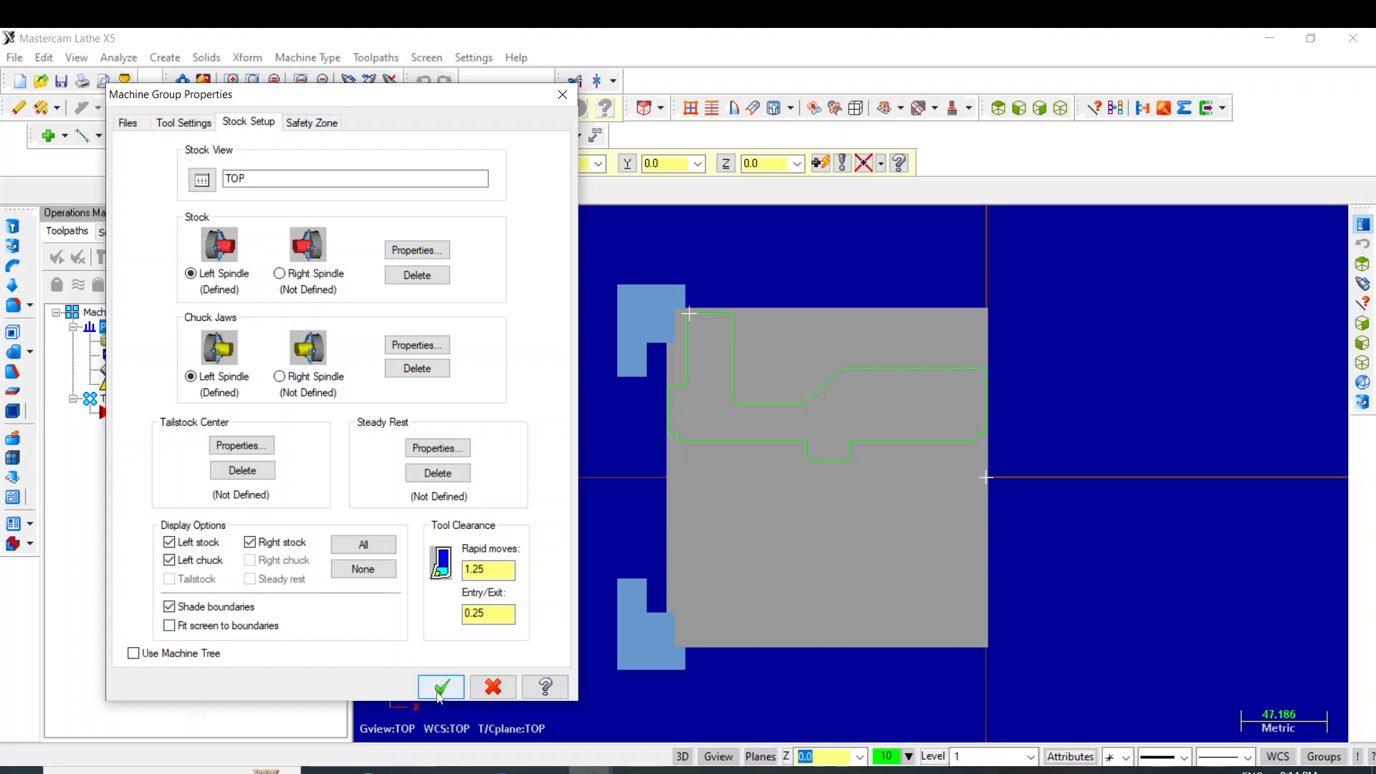
pyautogui.click(169, 625)
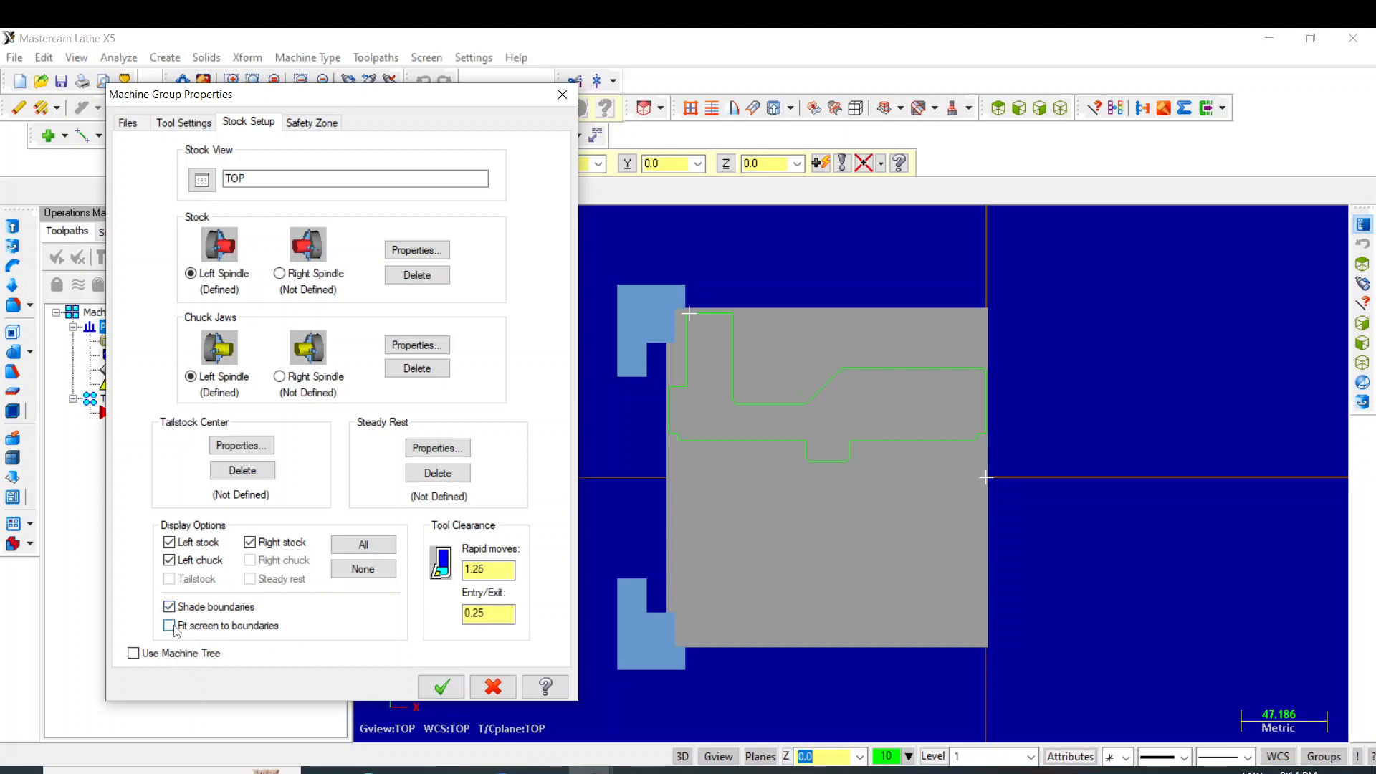
pyautogui.click(441, 688)
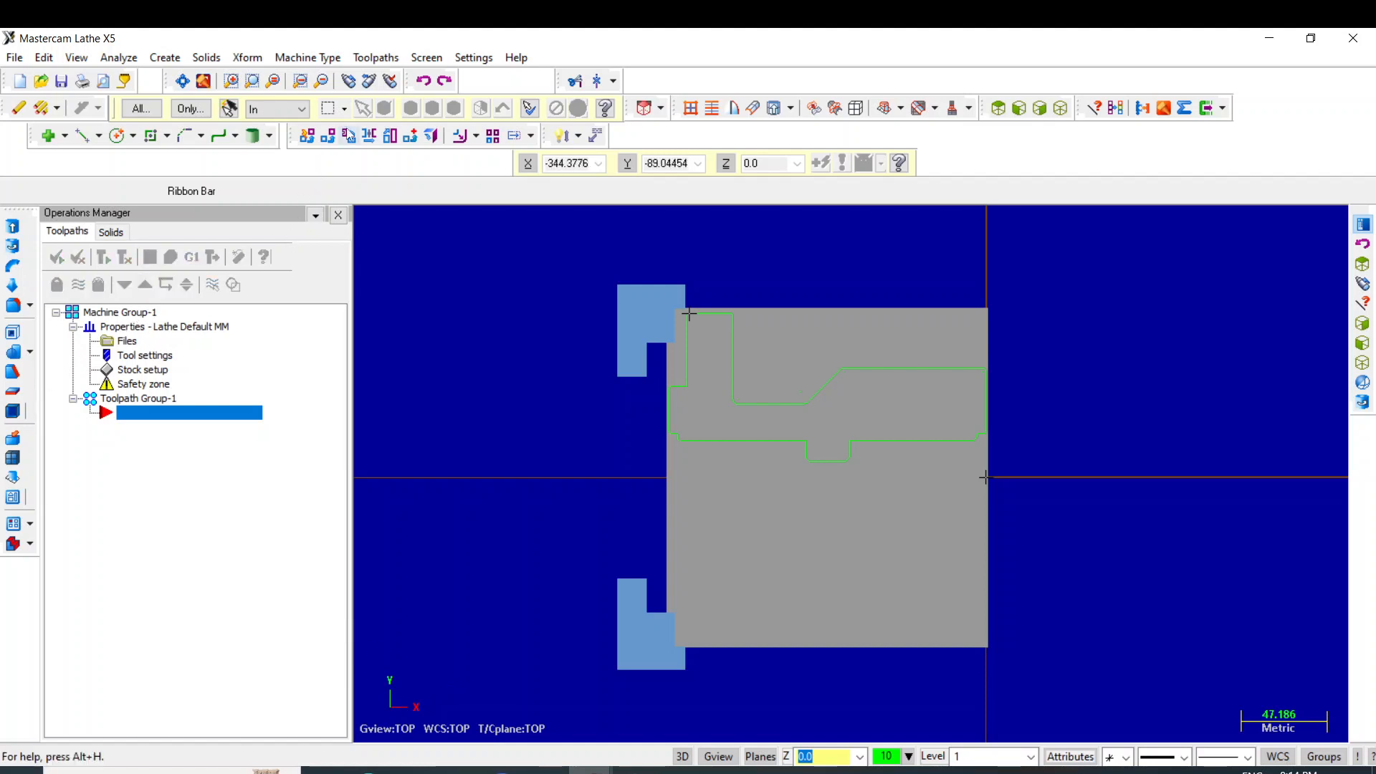
# Start a lathe Face toolpath and name the NC program FACE.
pyautogui.click(392, 56)
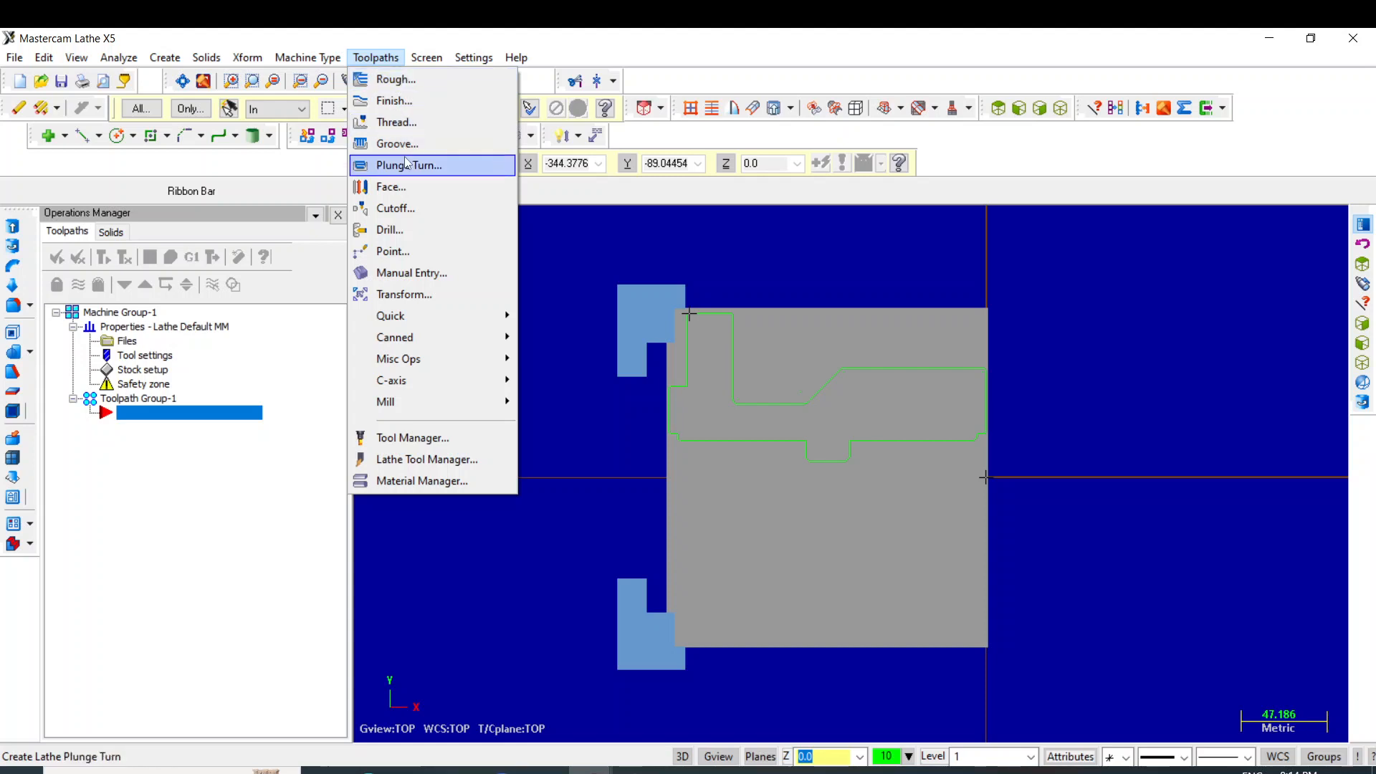
pyautogui.click(407, 187)
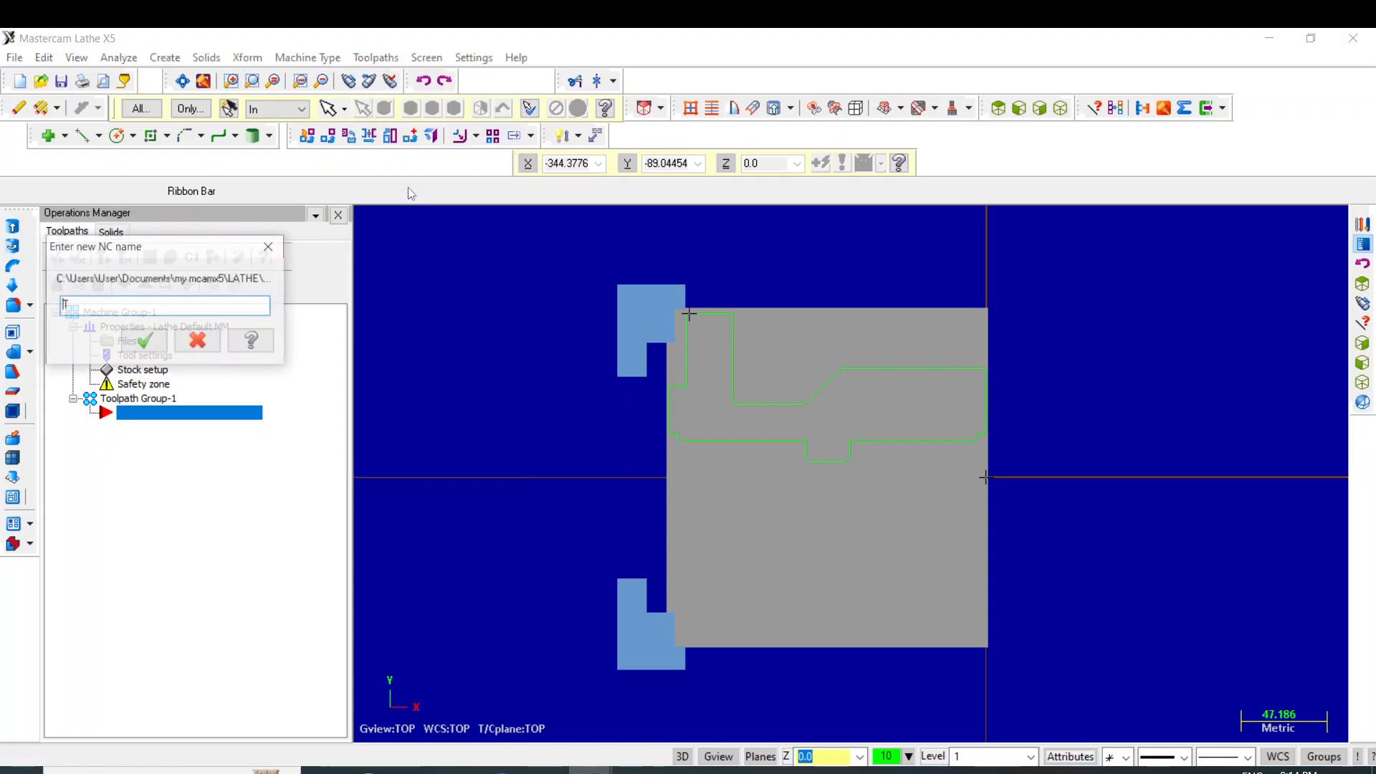
pyautogui.write('T')
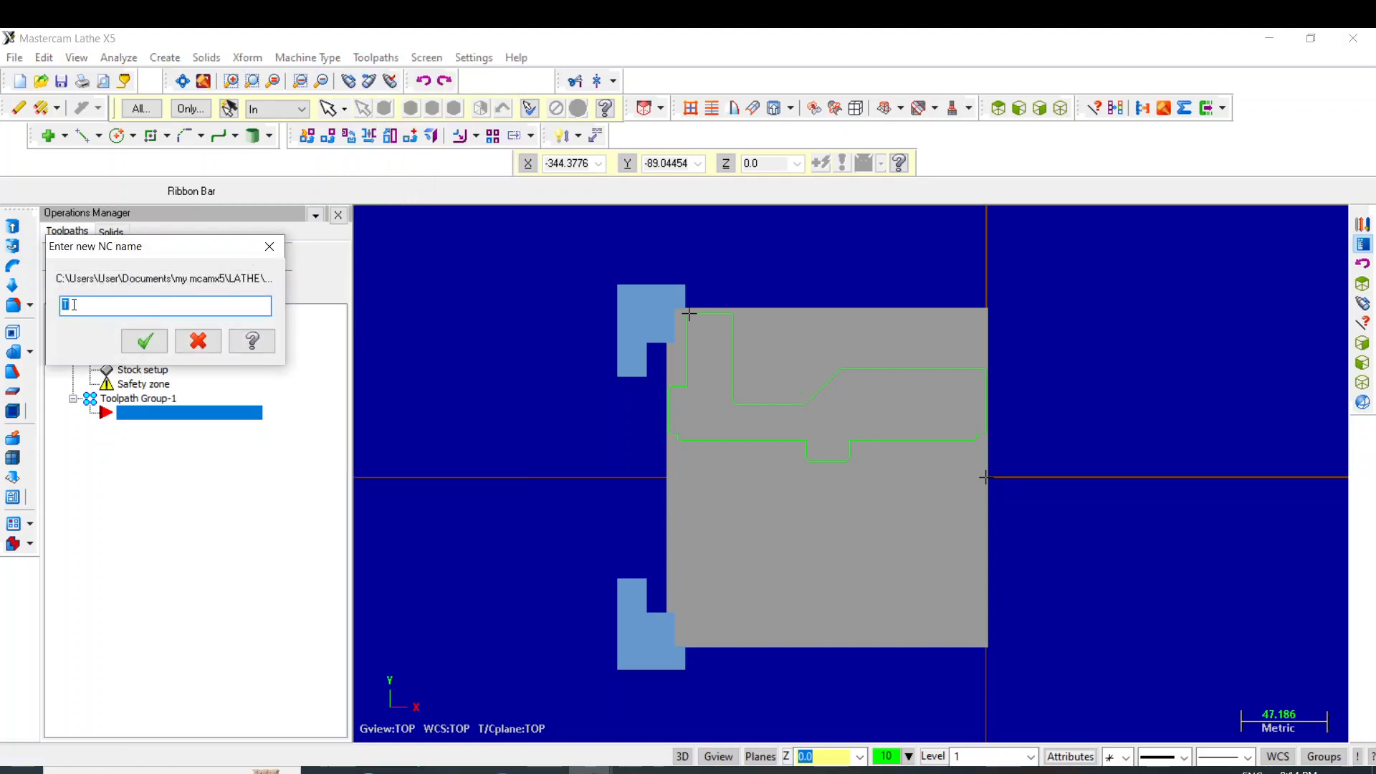
pyautogui.press('BackSpace')
pyautogui.press('Return')
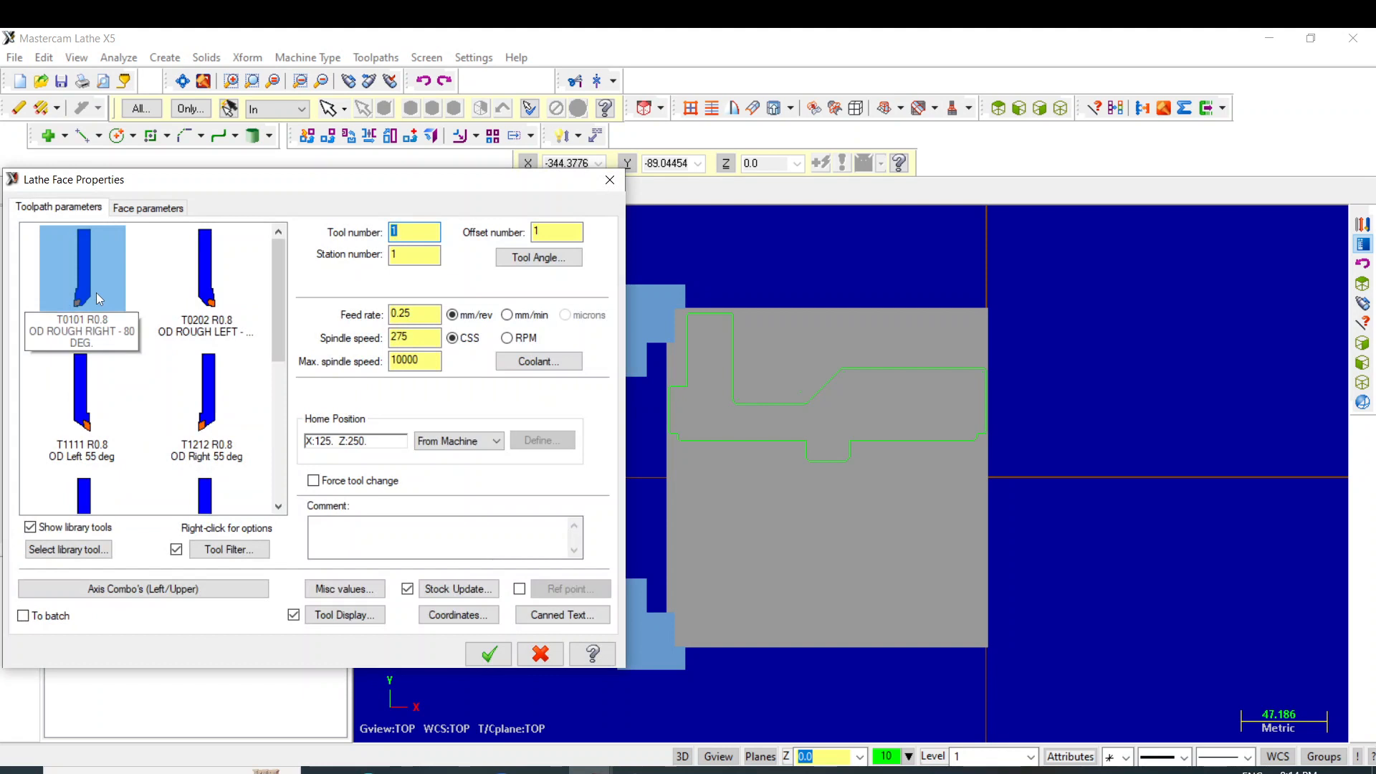
# Add the comment facing to the operation and set maximum spindle speed 1000, spindle speed 200 and feed rate 0.2 mm/rev.
pyautogui.moveTo(97, 294)
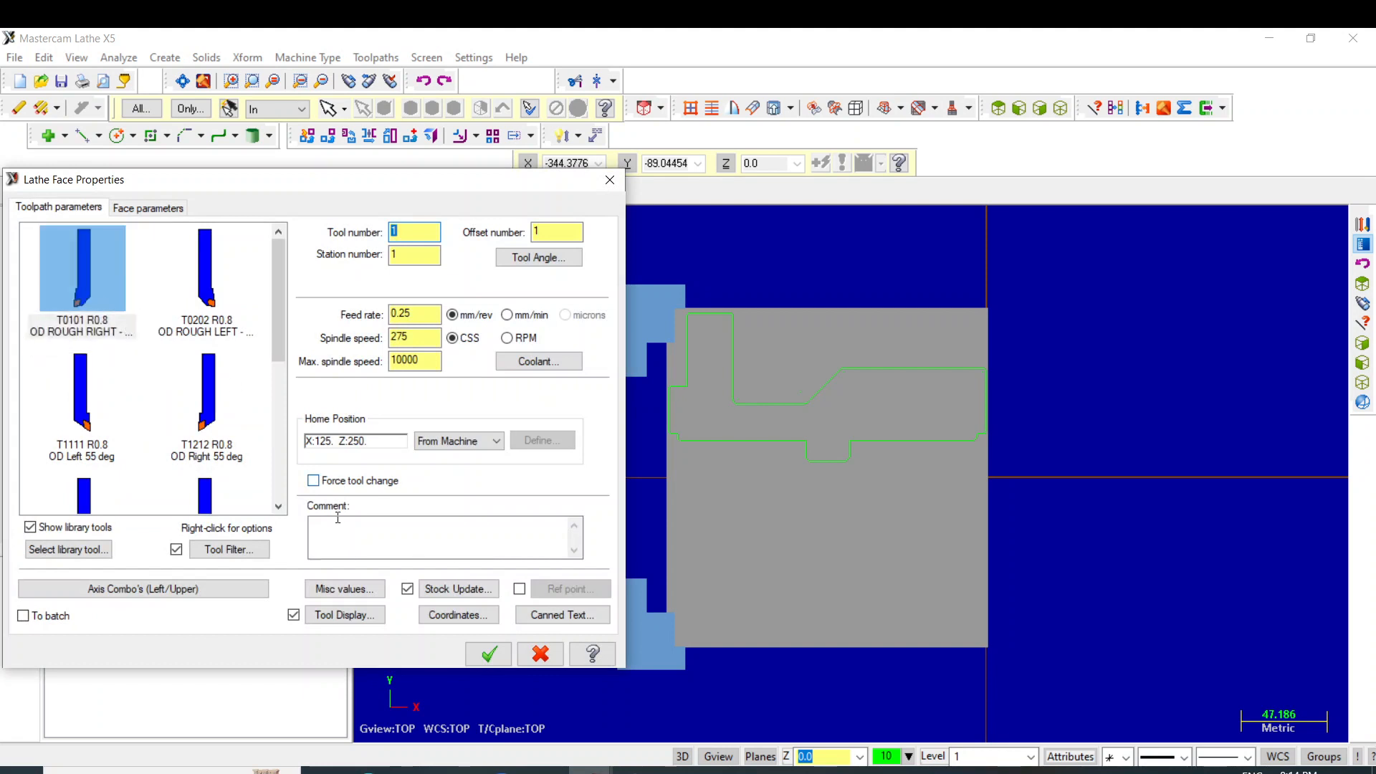
pyautogui.click(345, 542)
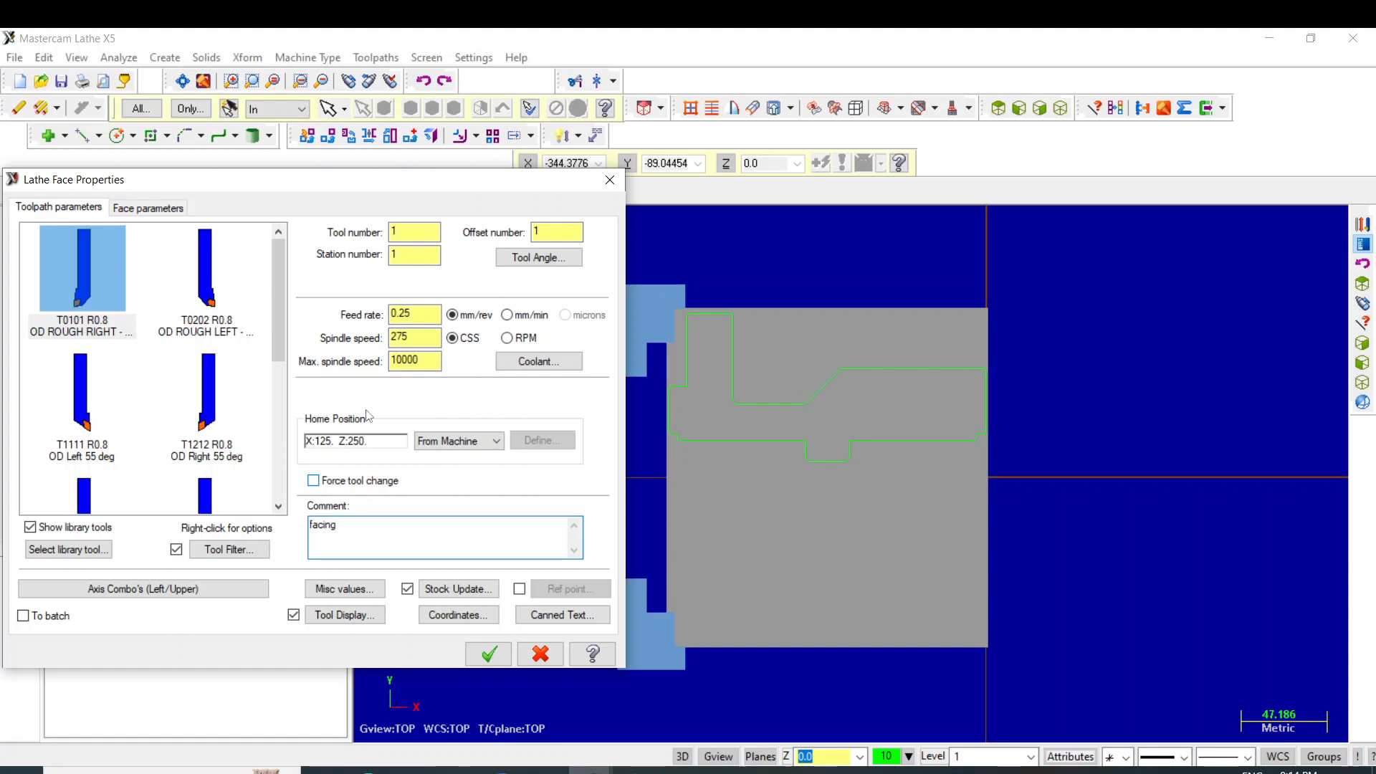
pyautogui.doubleClick(420, 368)
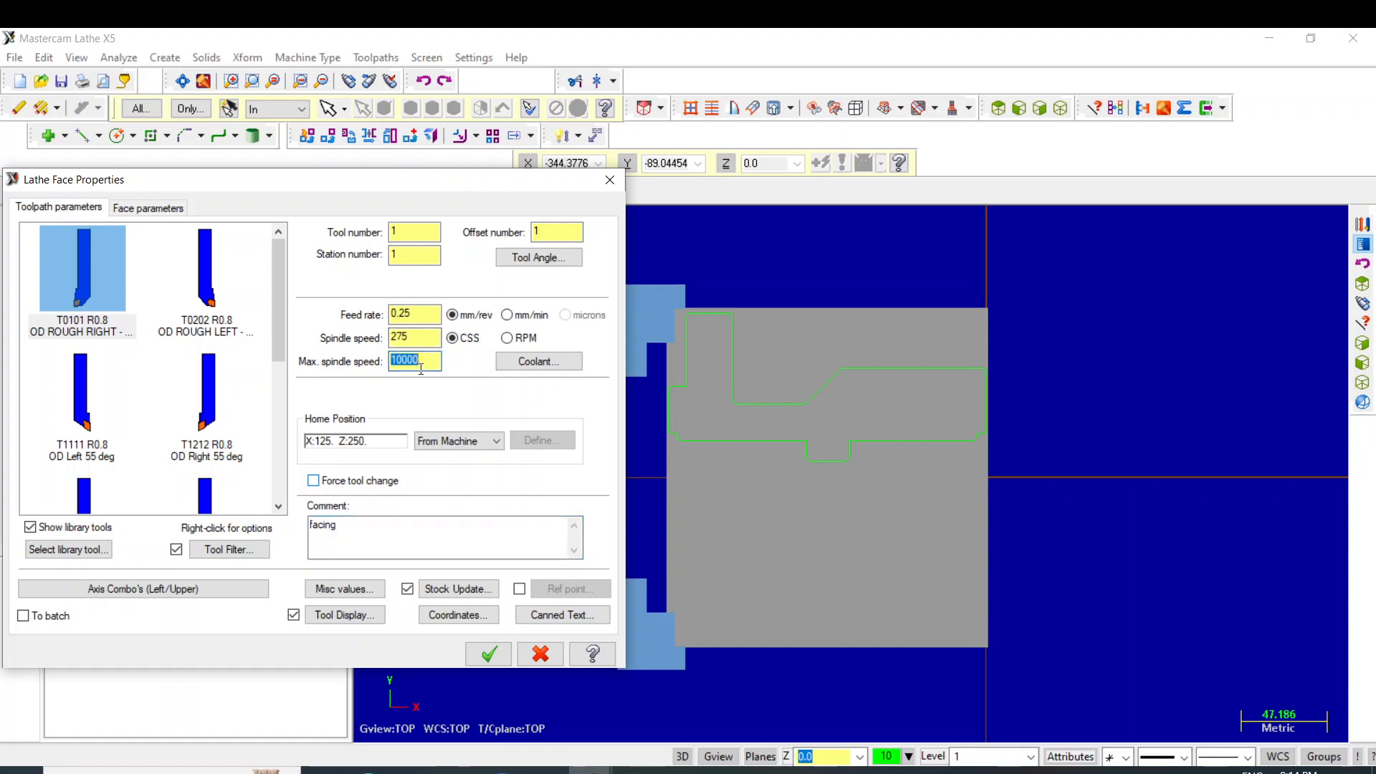
pyautogui.write('1000')
pyautogui.doubleClick(410, 336)
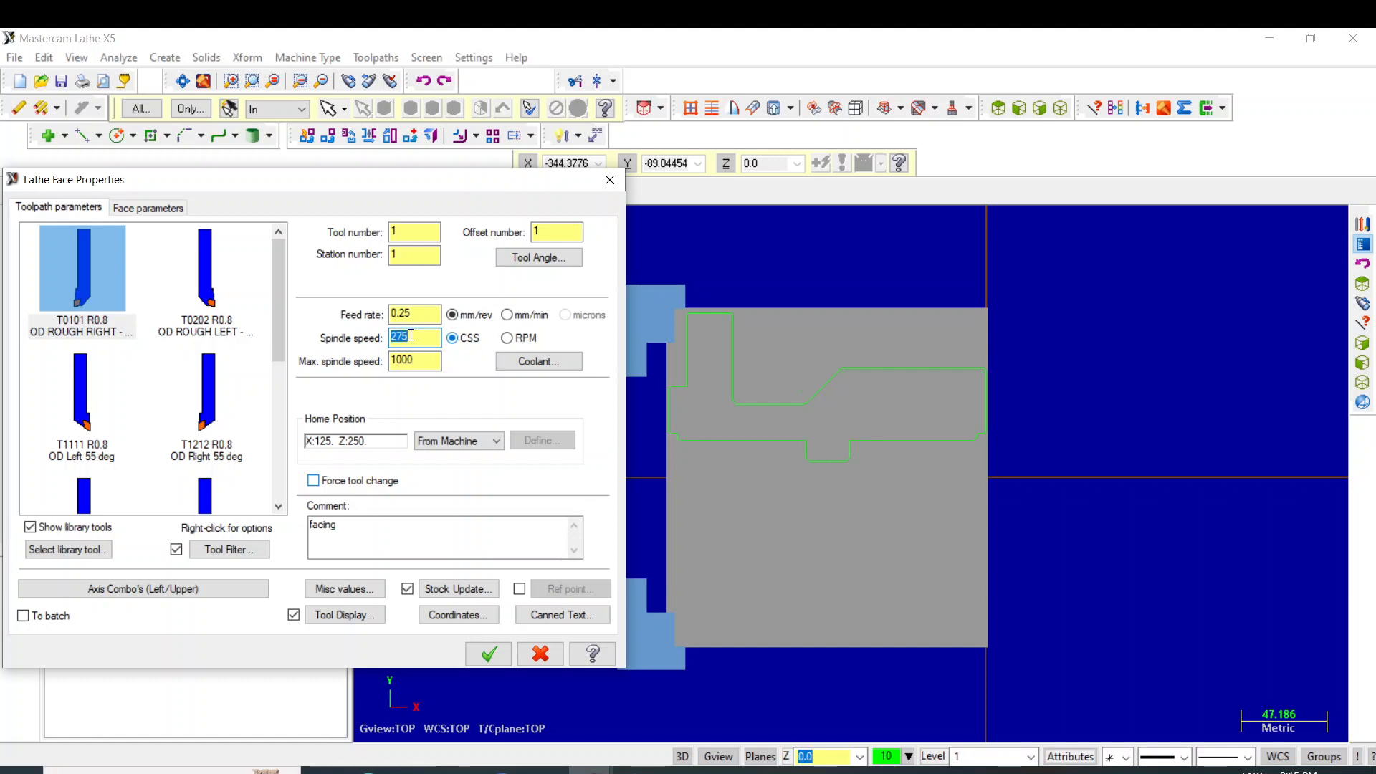
pyautogui.write('200')
pyautogui.doubleClick(414, 312)
pyautogui.write('.')
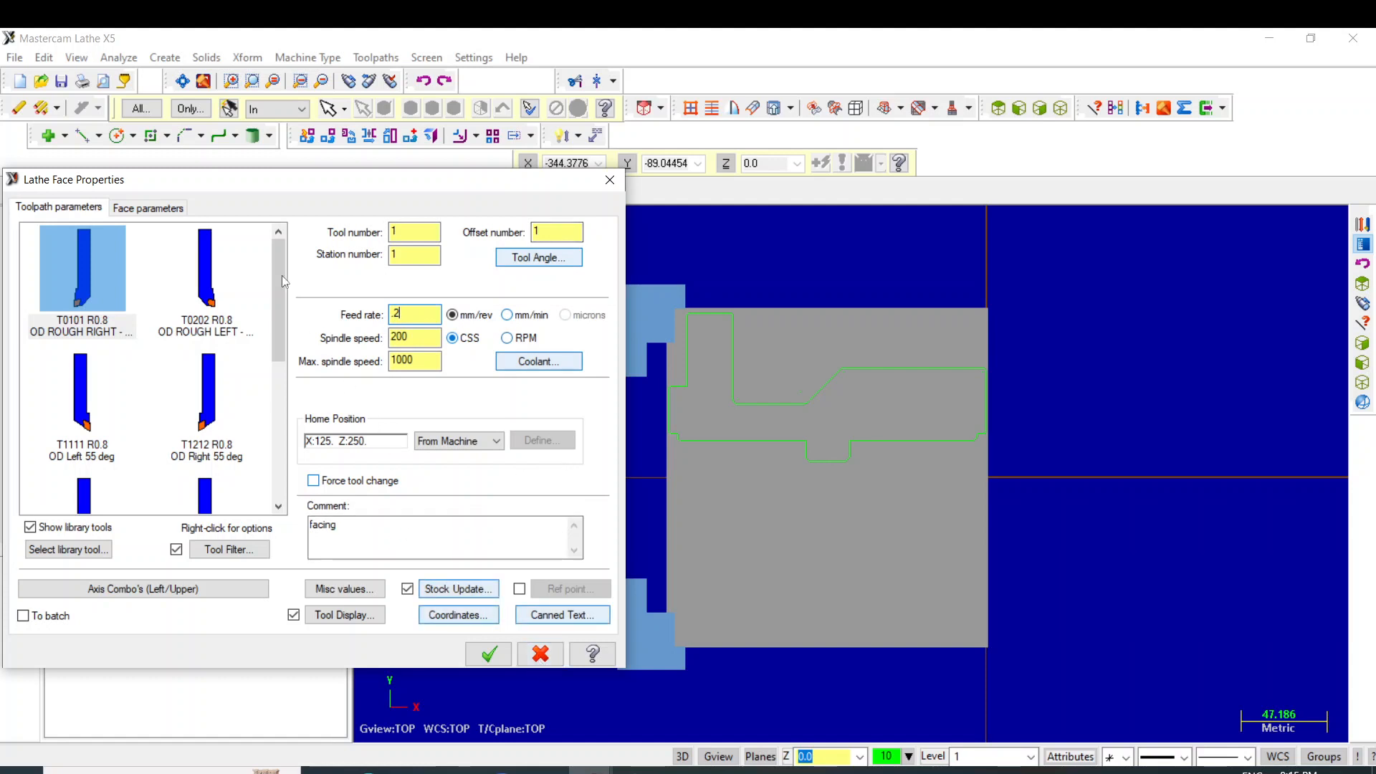
# Set the facing entry amount to 5.0, enable a rough stepover of 0.5 and set the finish stepover to 0.5.
pyautogui.click(170, 208)
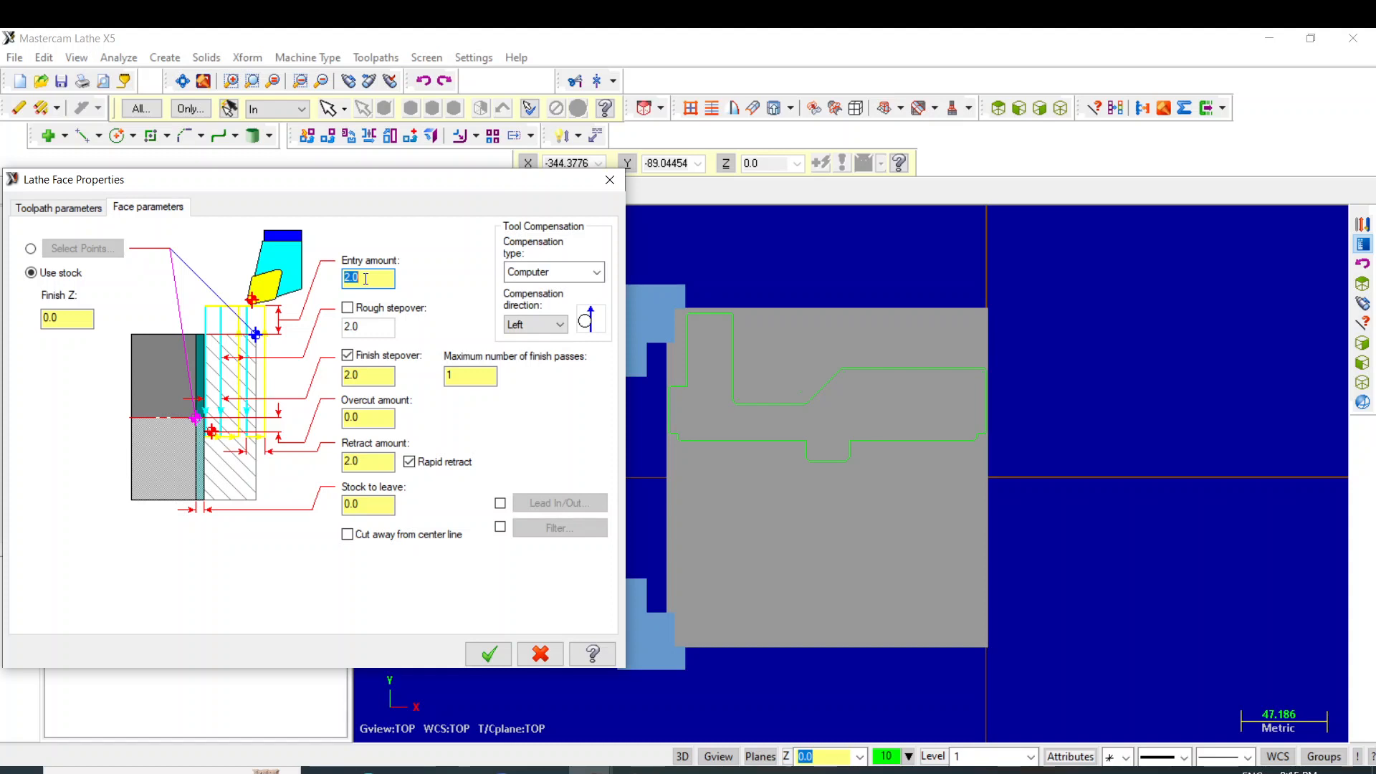
pyautogui.write('5.0')
pyautogui.click(348, 308)
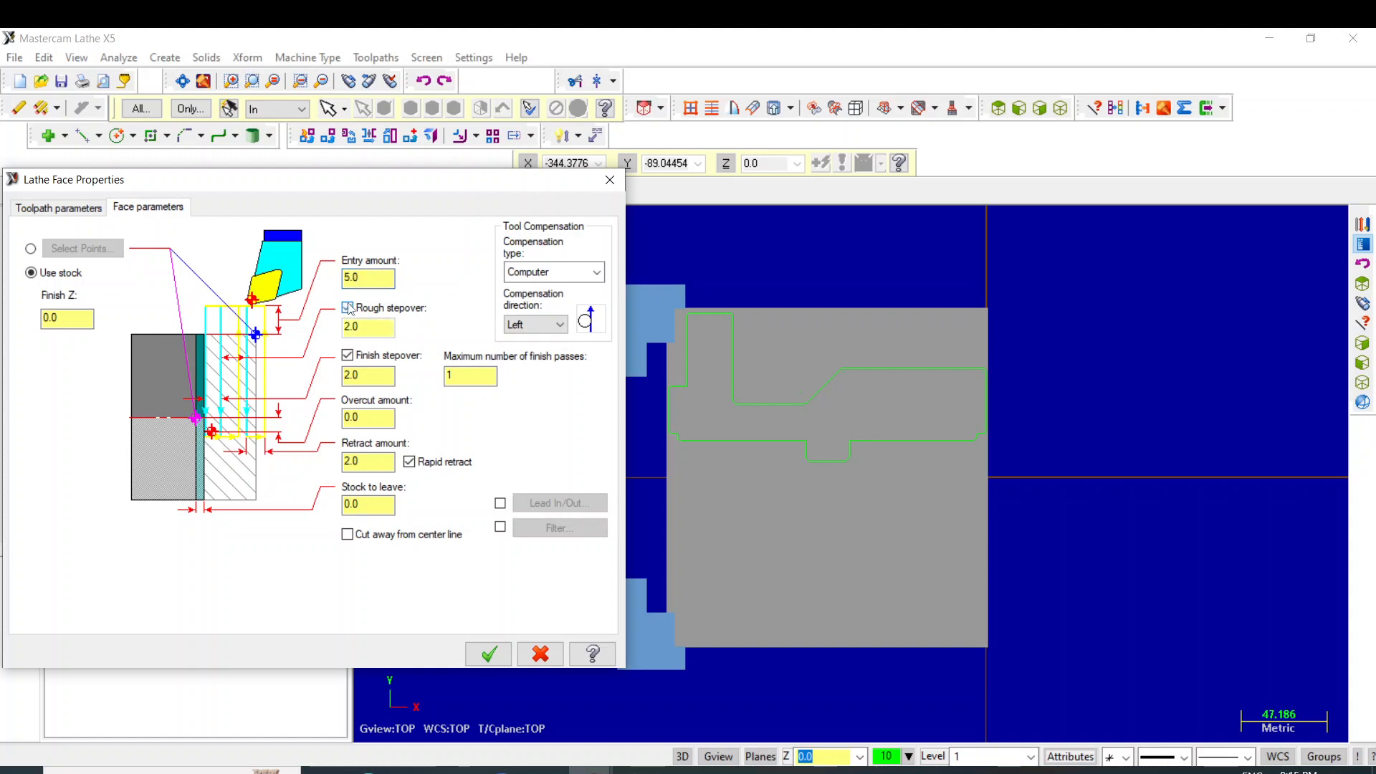
pyautogui.doubleClick(361, 324)
pyautogui.write('.5')
pyautogui.click(370, 376)
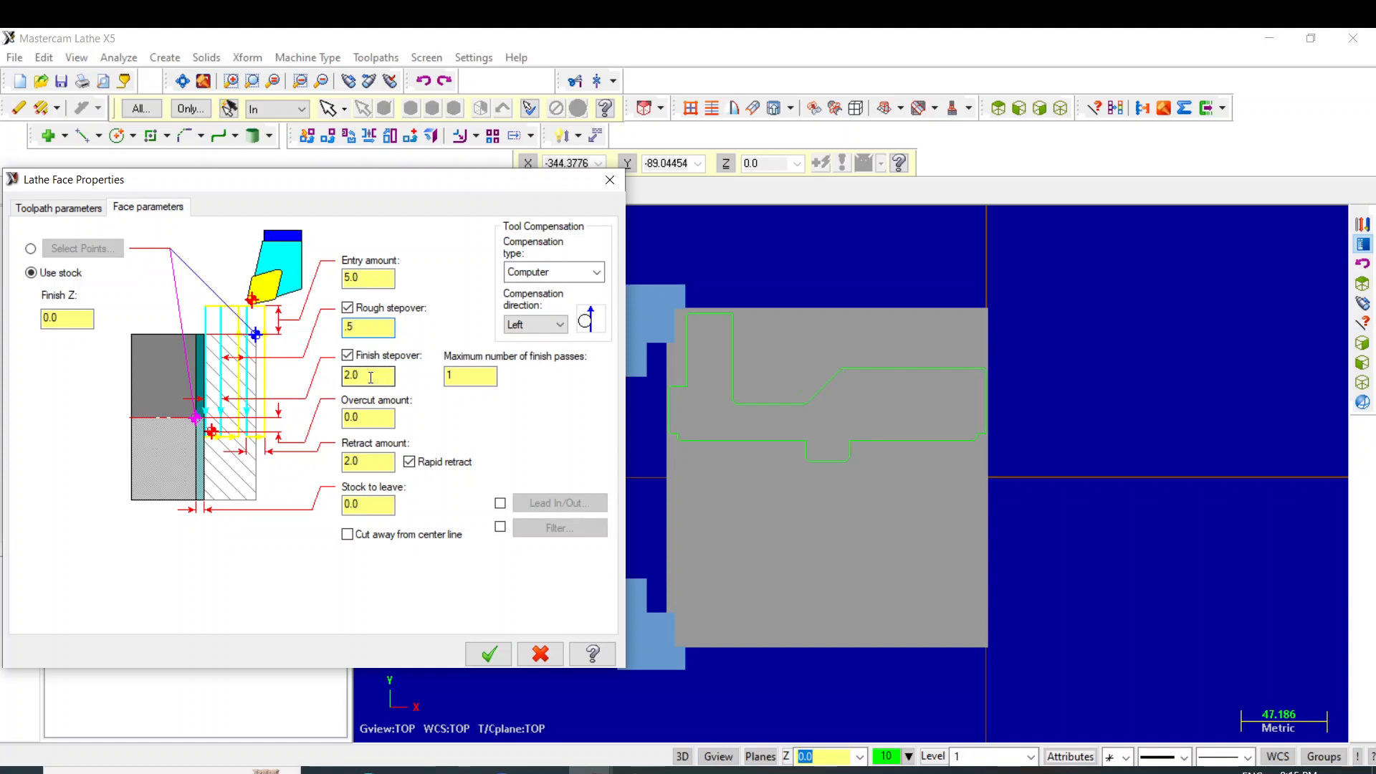
pyautogui.click(370, 376)
pyautogui.write('.5')
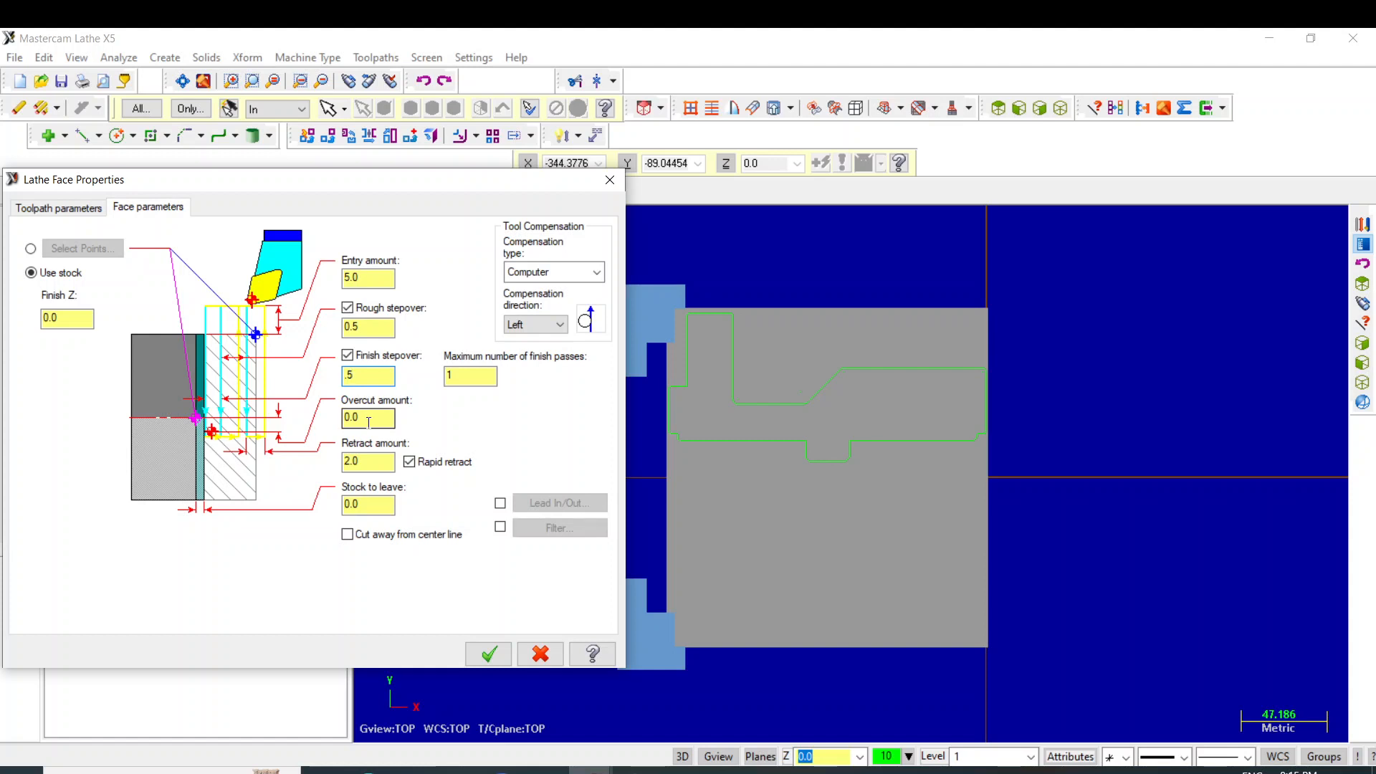
# Try a facing overcut amount of 0.5 and a finish stepover of 1, returning the finish stepover to 0.5.
pyautogui.click(369, 422)
pyautogui.write('.5')
pyautogui.click(367, 376)
pyautogui.write('1')
pyautogui.press('Return')
pyautogui.write('.5')
# Set the facing overcut amount to 1.0 and the retract amount to 0.5, and generate the toolpath.
pyautogui.click(367, 421)
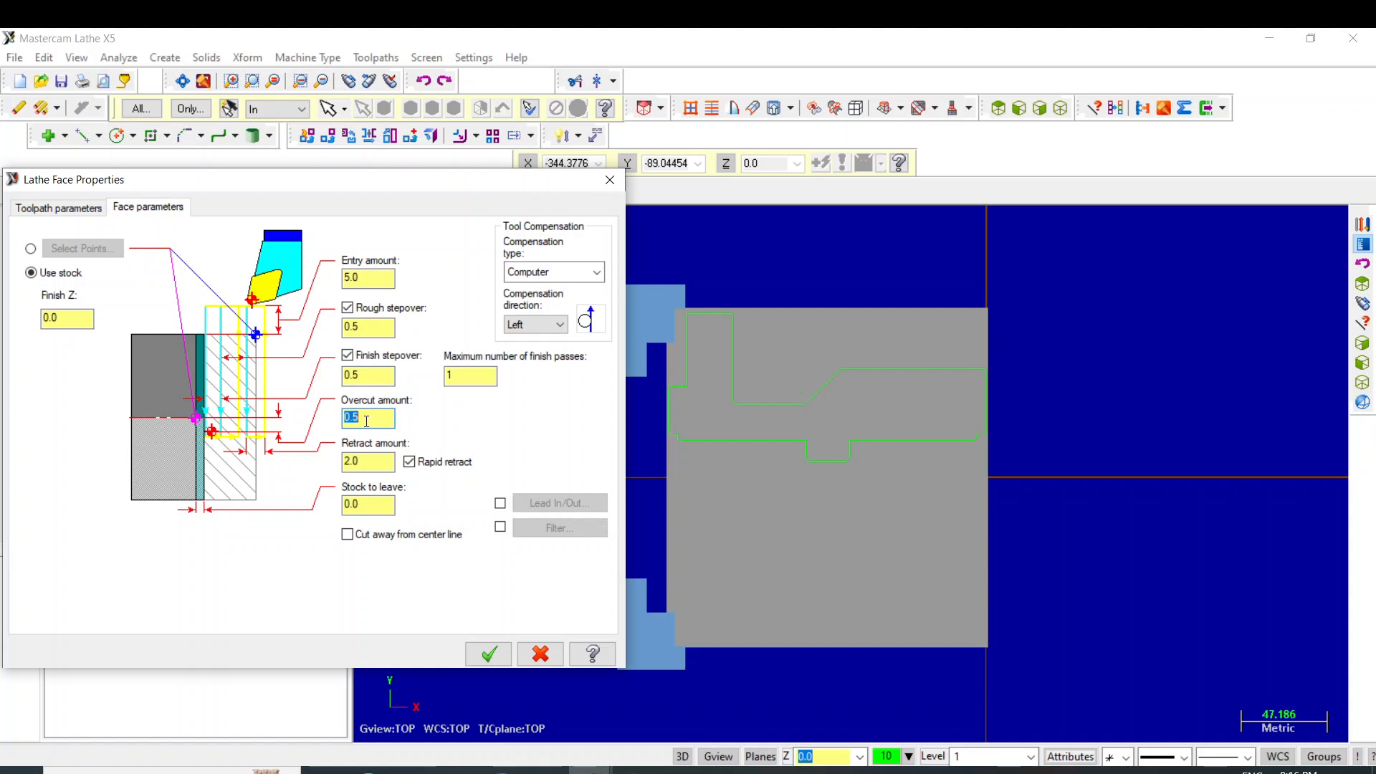
pyautogui.write('1.0')
pyautogui.doubleClick(358, 464)
pyautogui.write('.5')
pyautogui.click(490, 654)
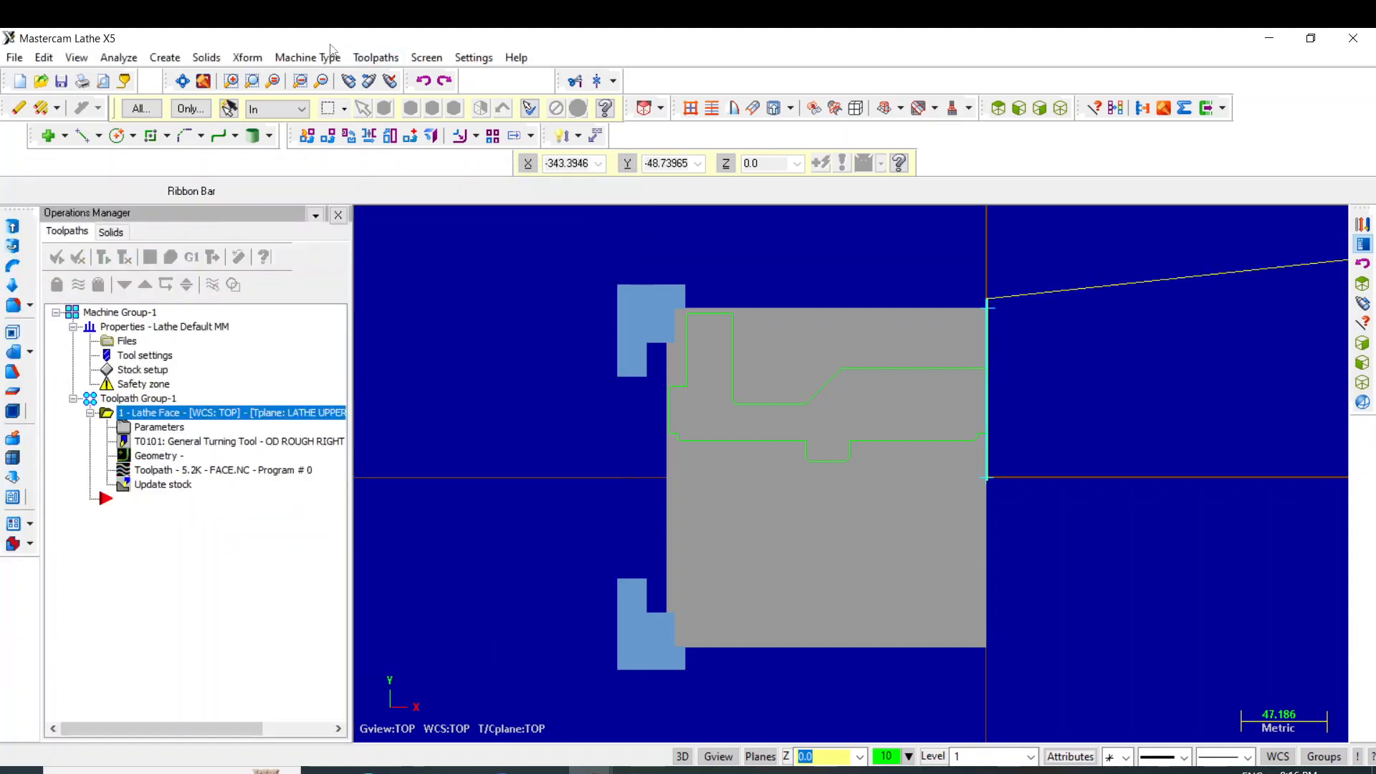
pyautogui.click(365, 62)
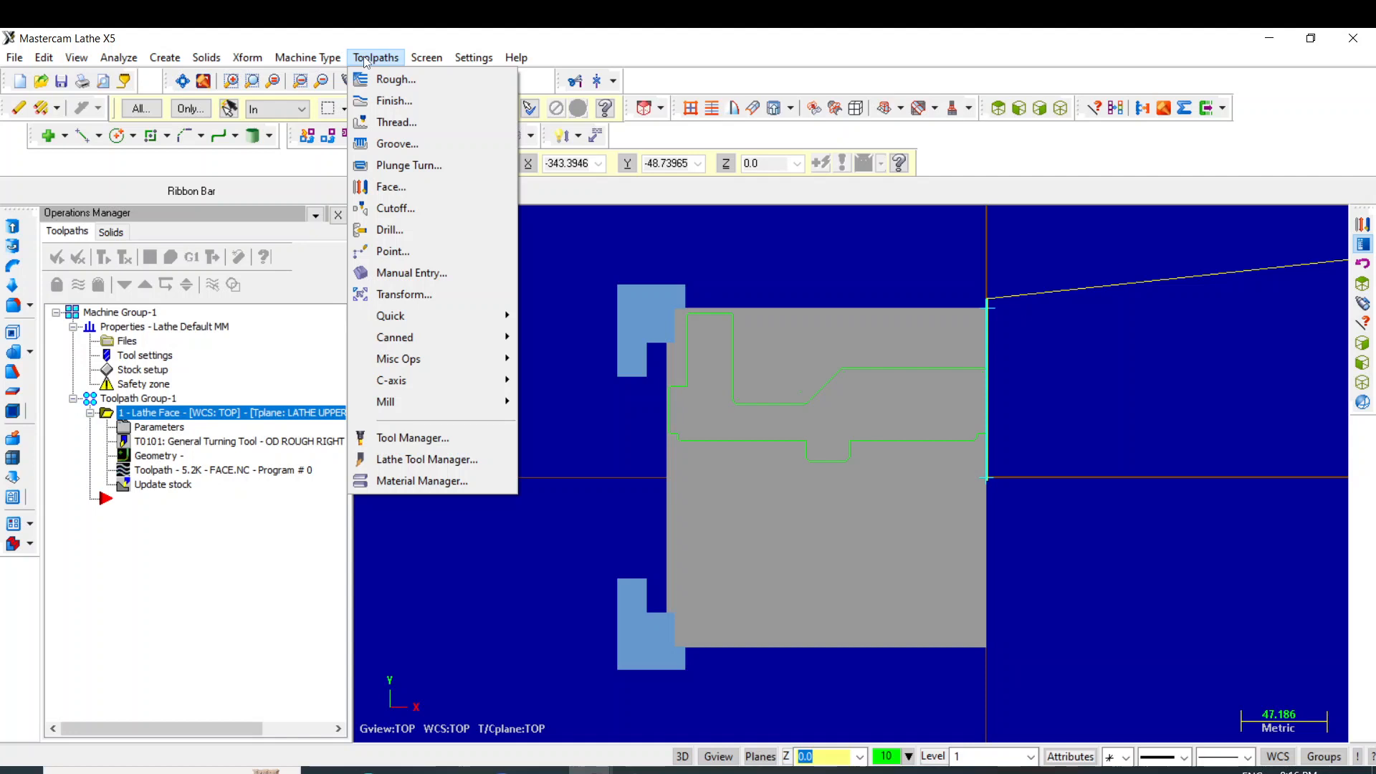
pyautogui.click(392, 80)
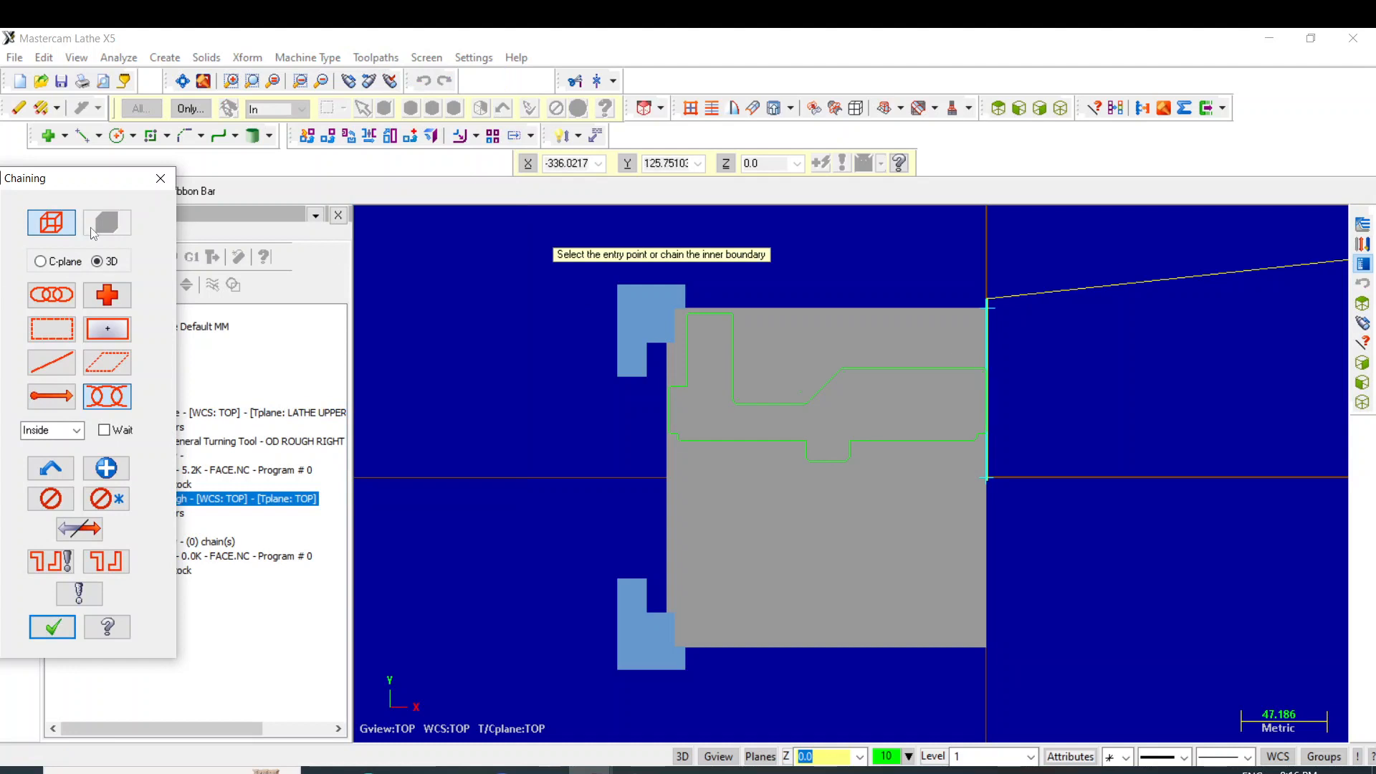
pyautogui.click(160, 178)
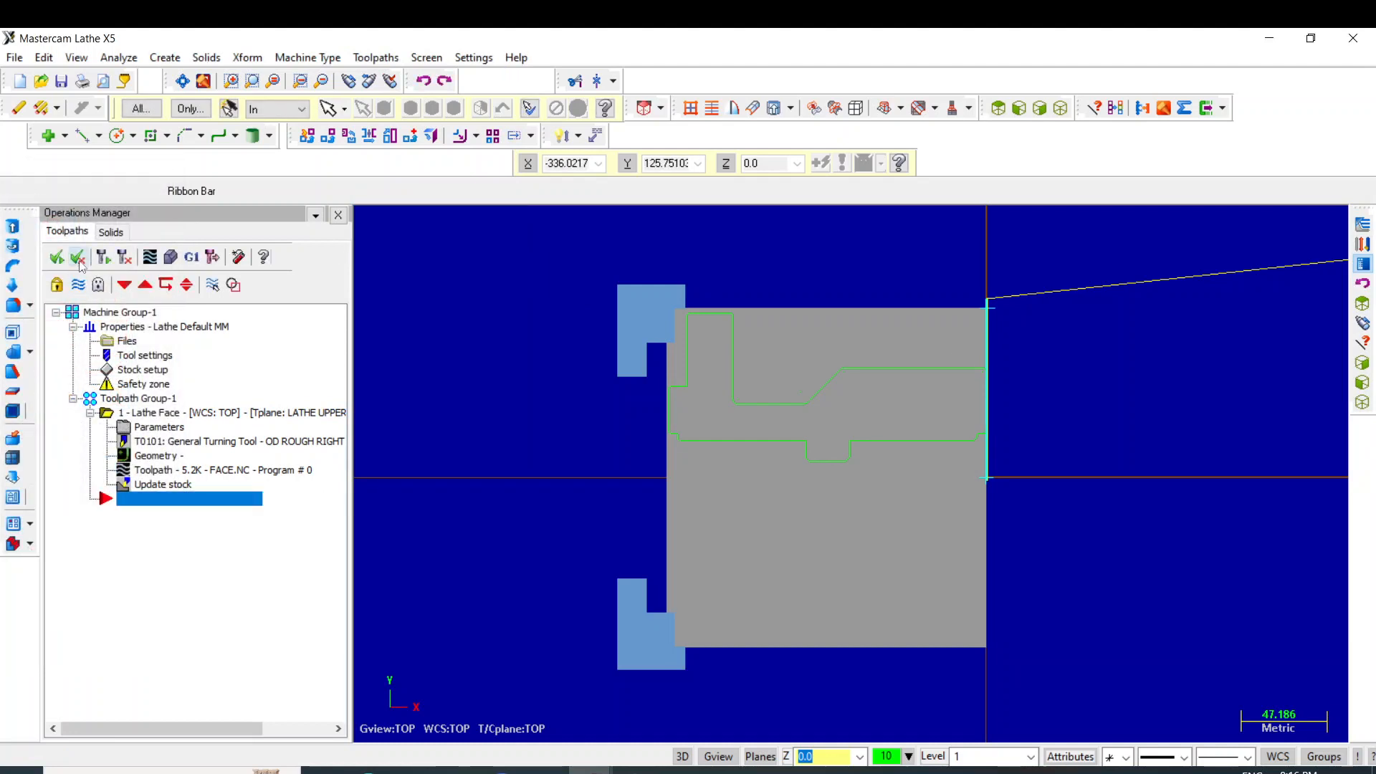
# Select all operations and hide the facing toolpath's display.
pyautogui.click(57, 257)
pyautogui.click(79, 285)
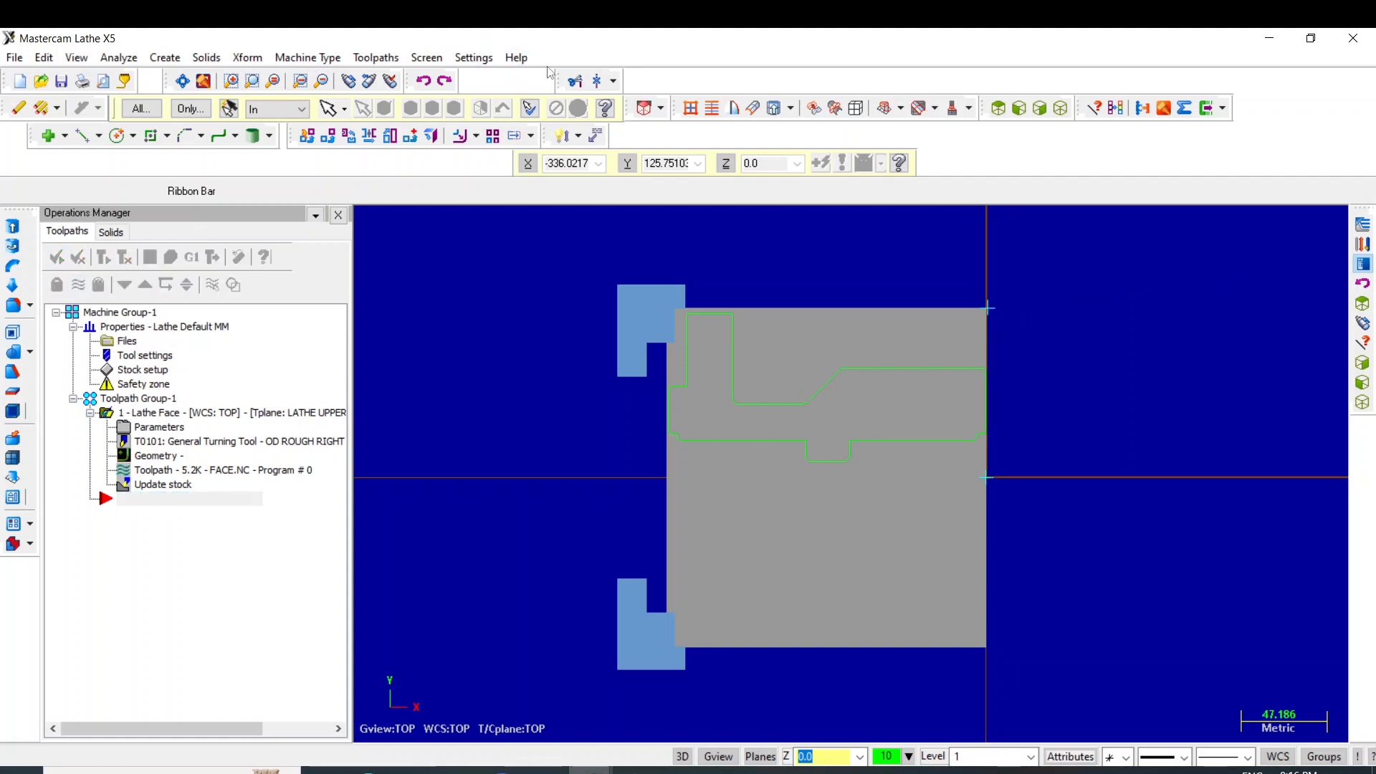
# Create a lathe Rough toolpath chained along the outer profile from the front face to the flange's top corner, reversing the chain's starting direction.
pyautogui.click(391, 61)
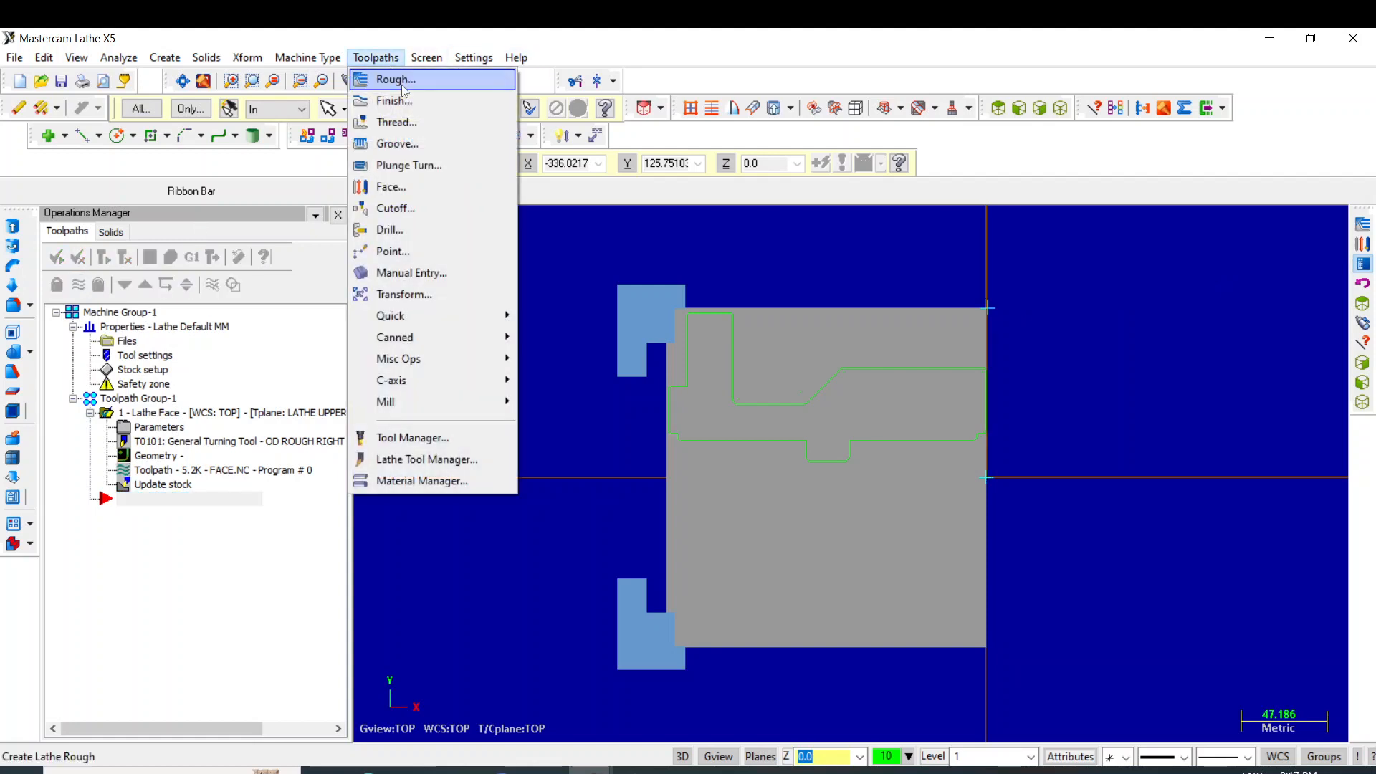
pyautogui.click(396, 80)
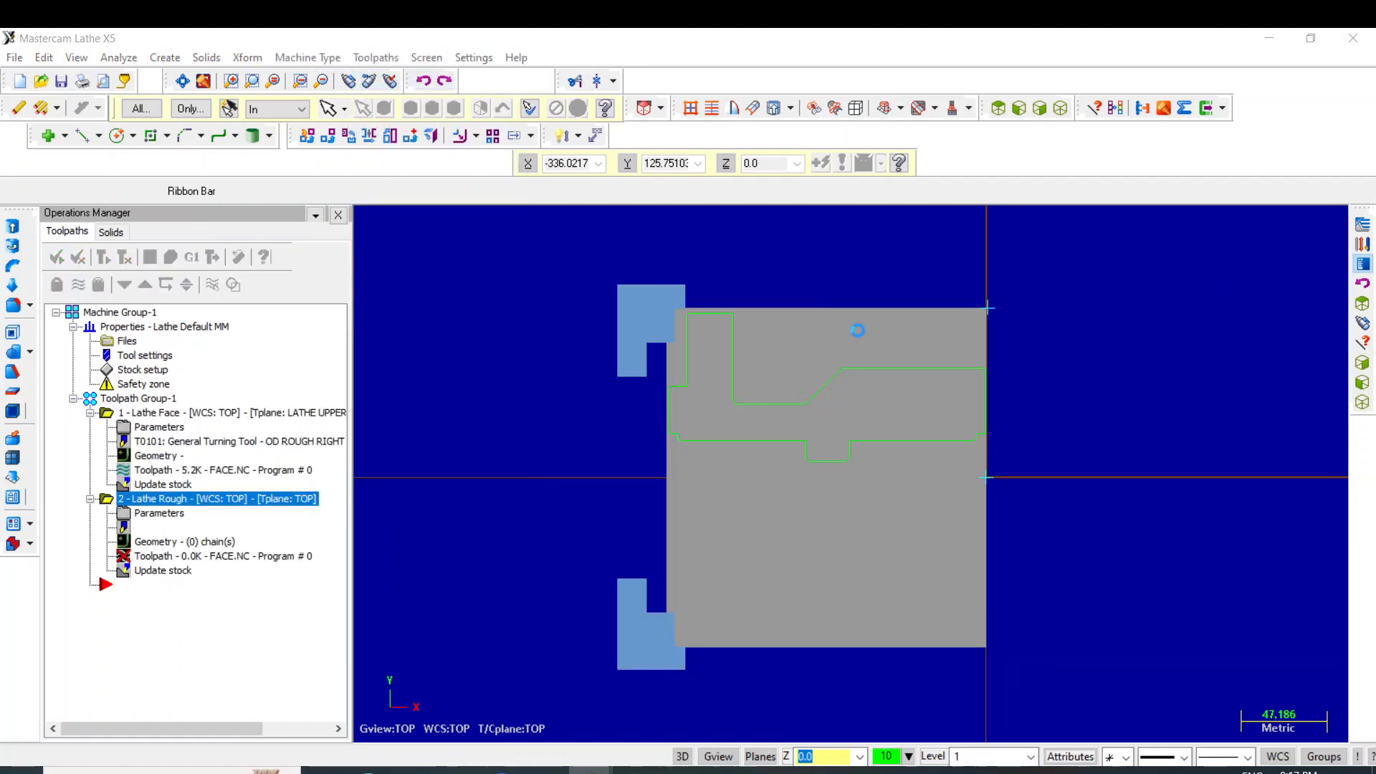
pyautogui.click(986, 370)
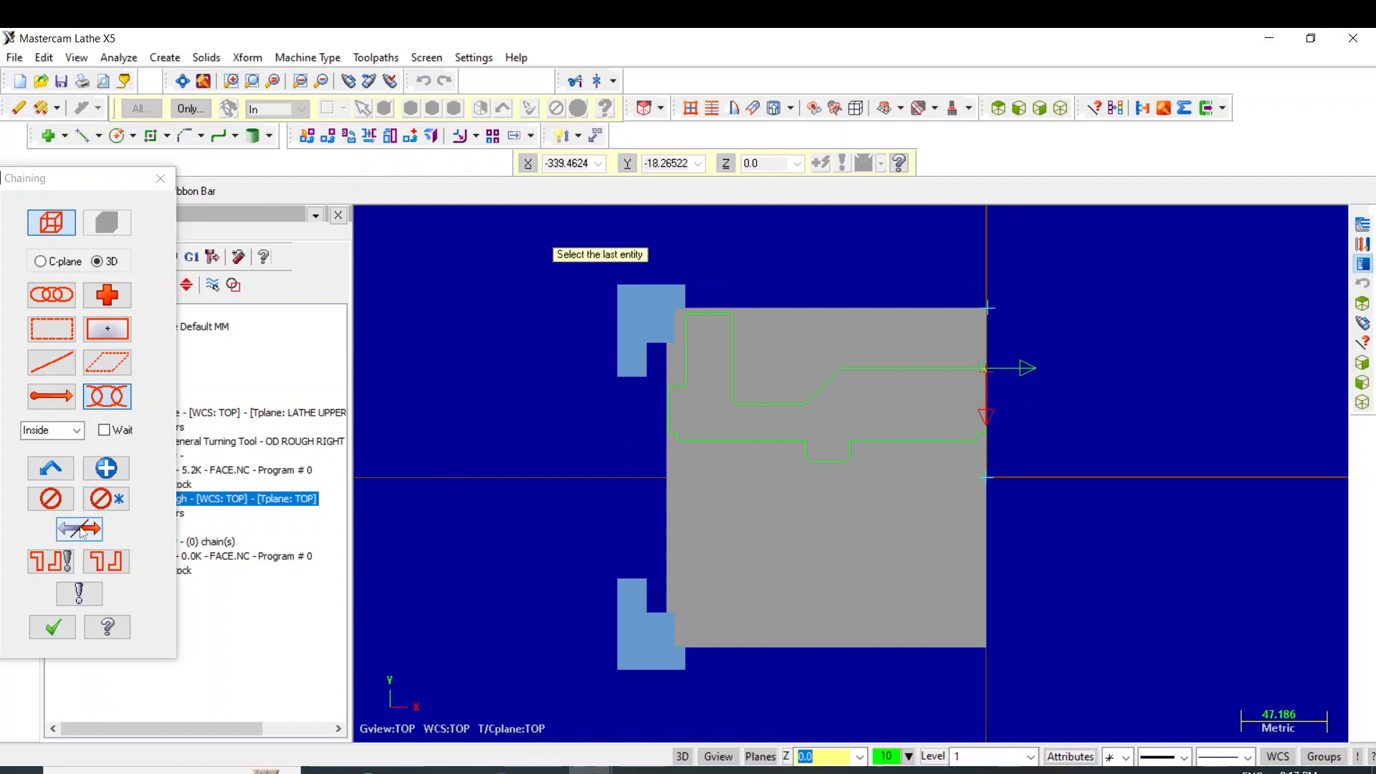
pyautogui.click(74, 536)
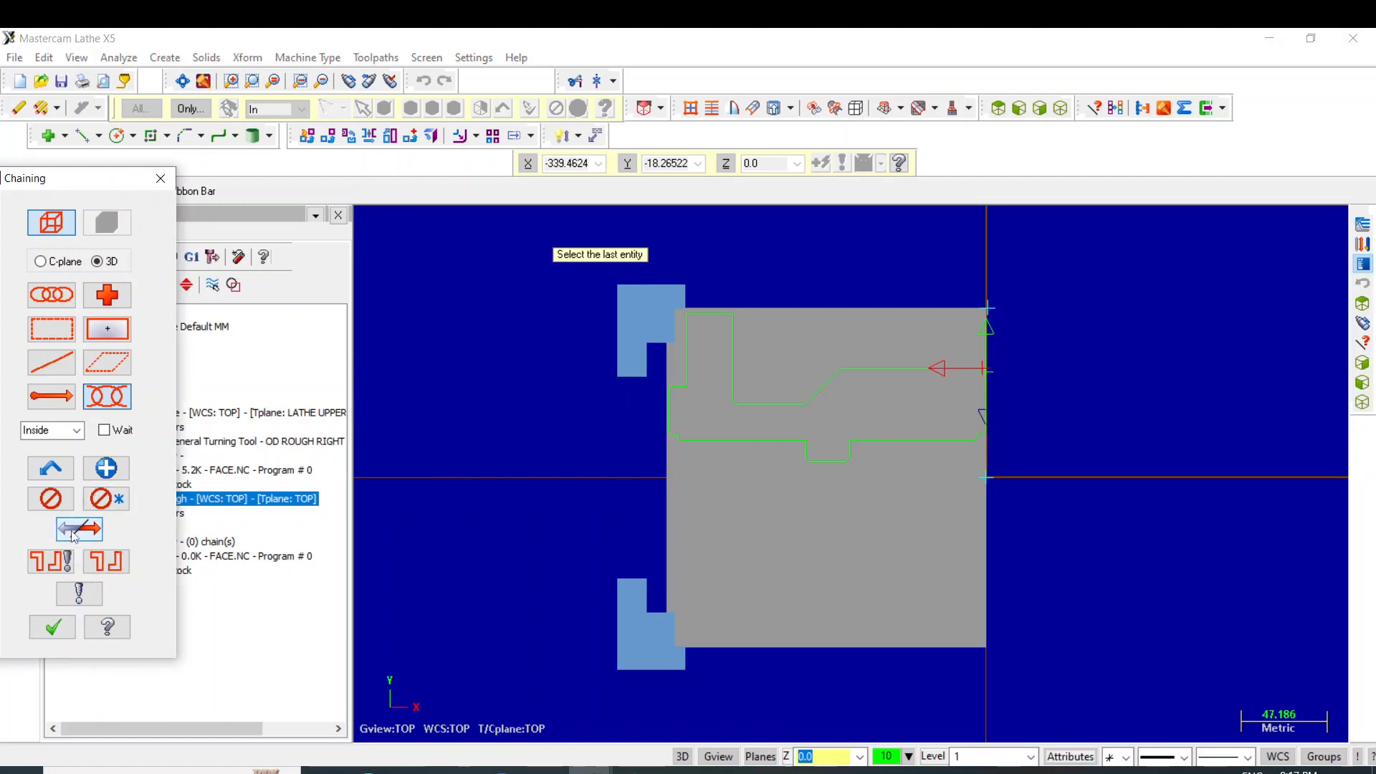
pyautogui.click(733, 310)
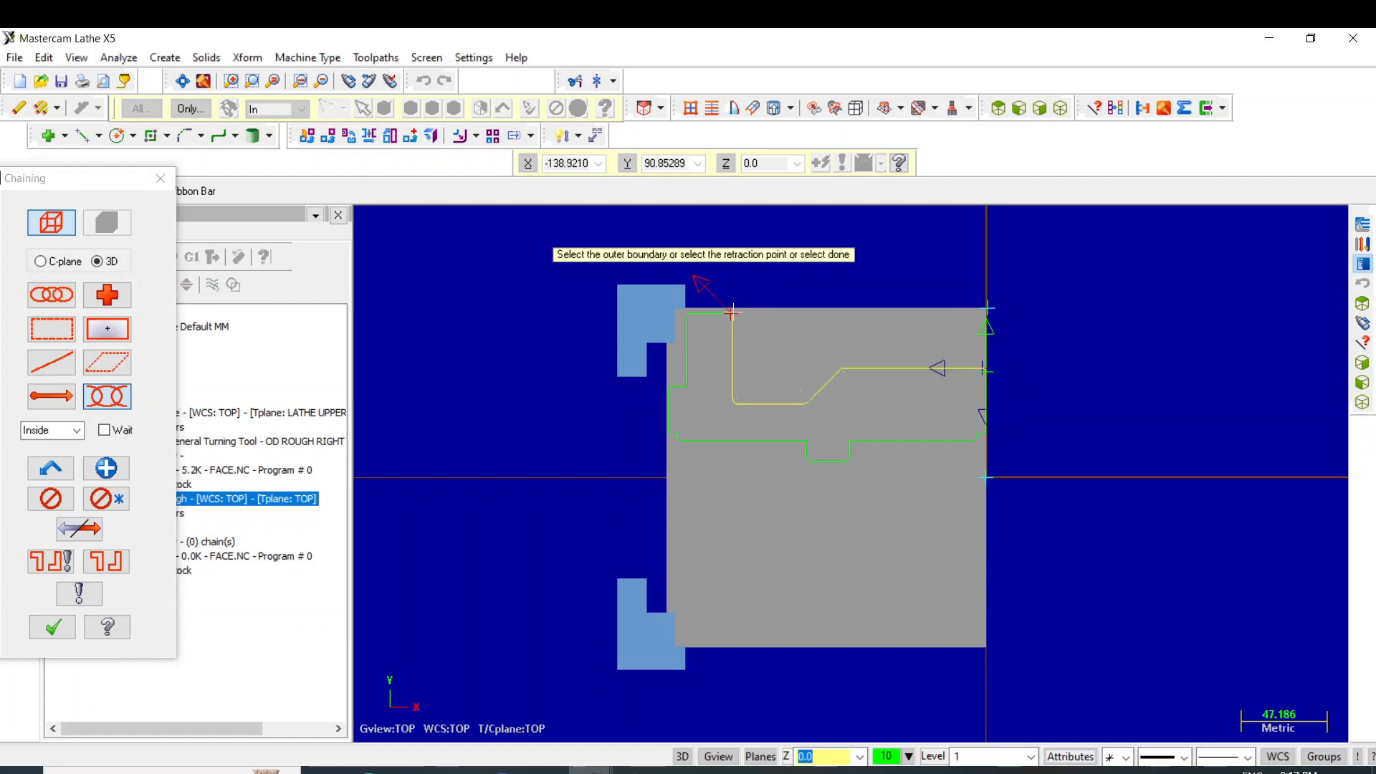
pyautogui.click(70, 634)
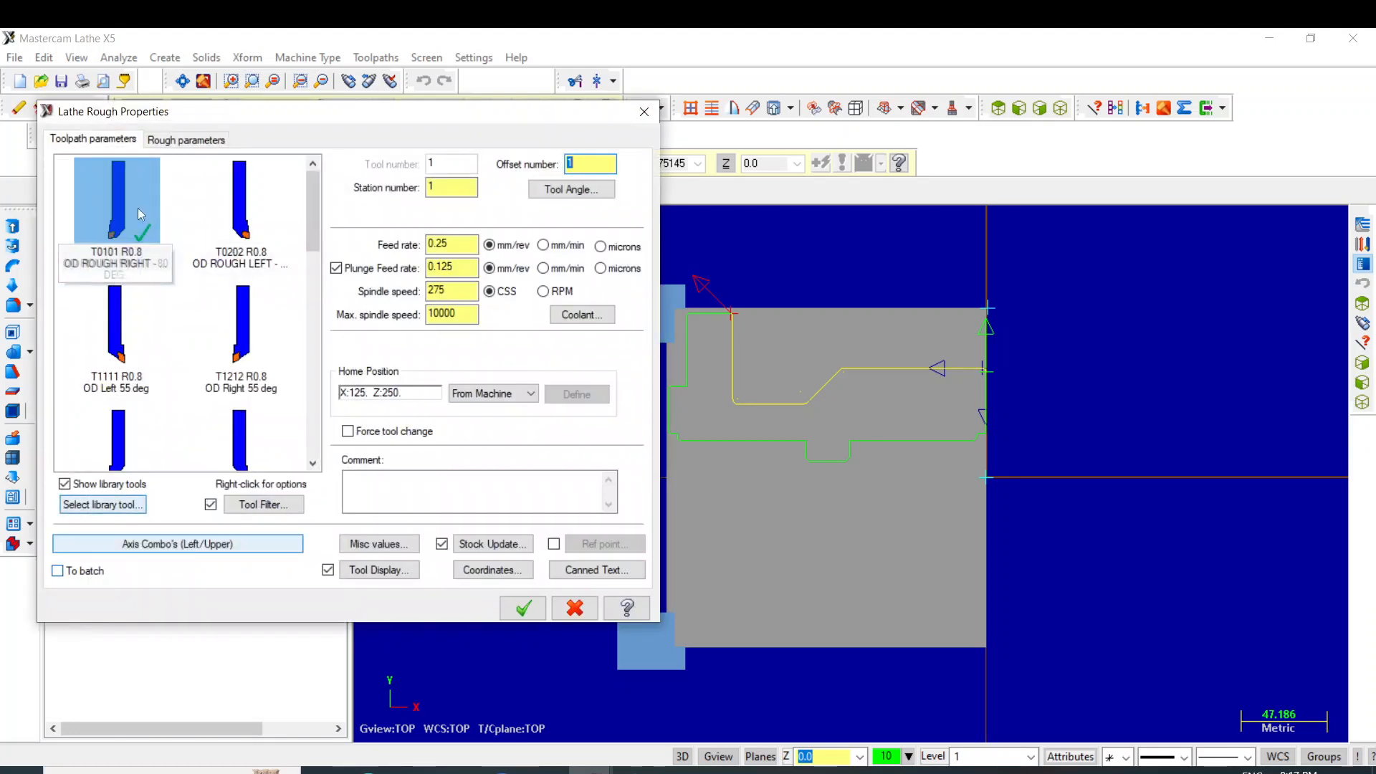
# Comment the roughing operation "od turing rouging" and set its maximum spindle speed to 1000 and spindle speed to 200 CSS.
pyautogui.moveTo(138, 211)
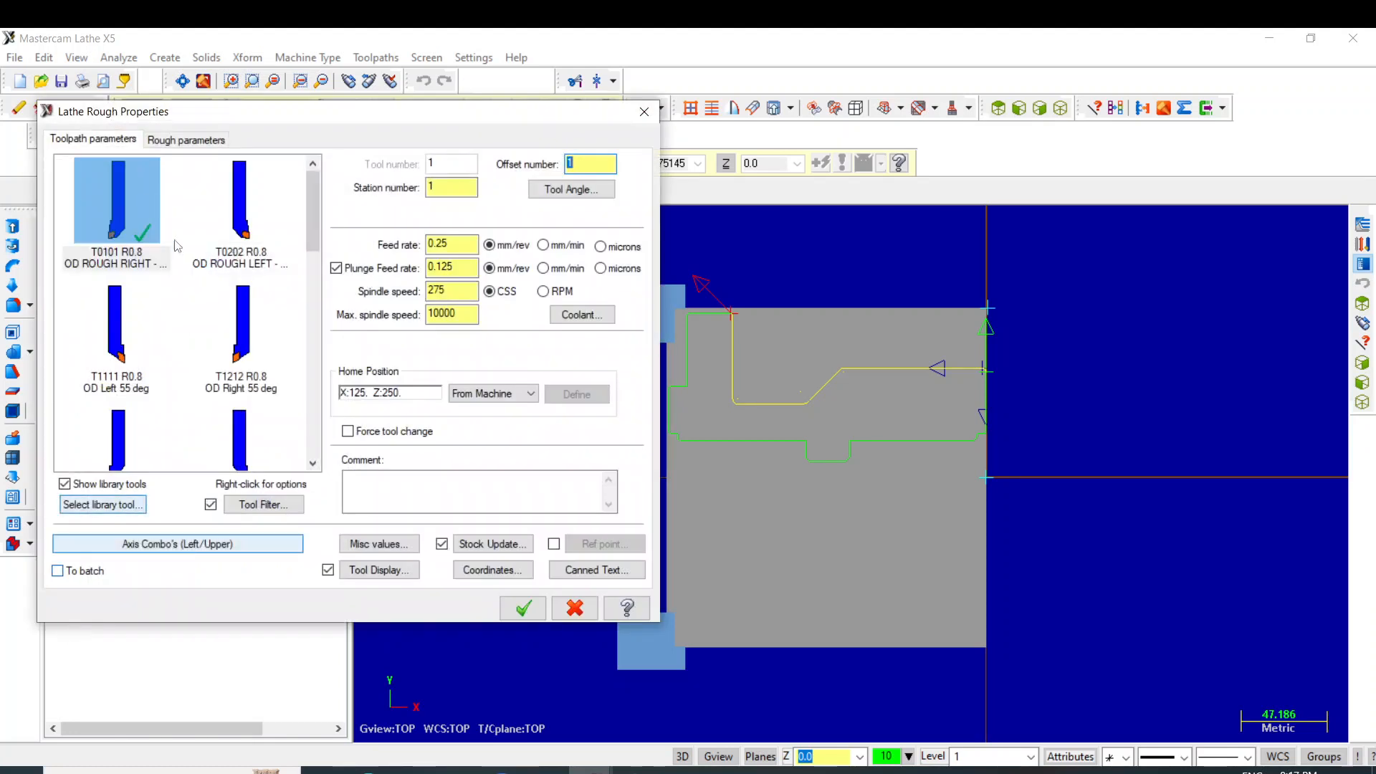
pyautogui.click(376, 476)
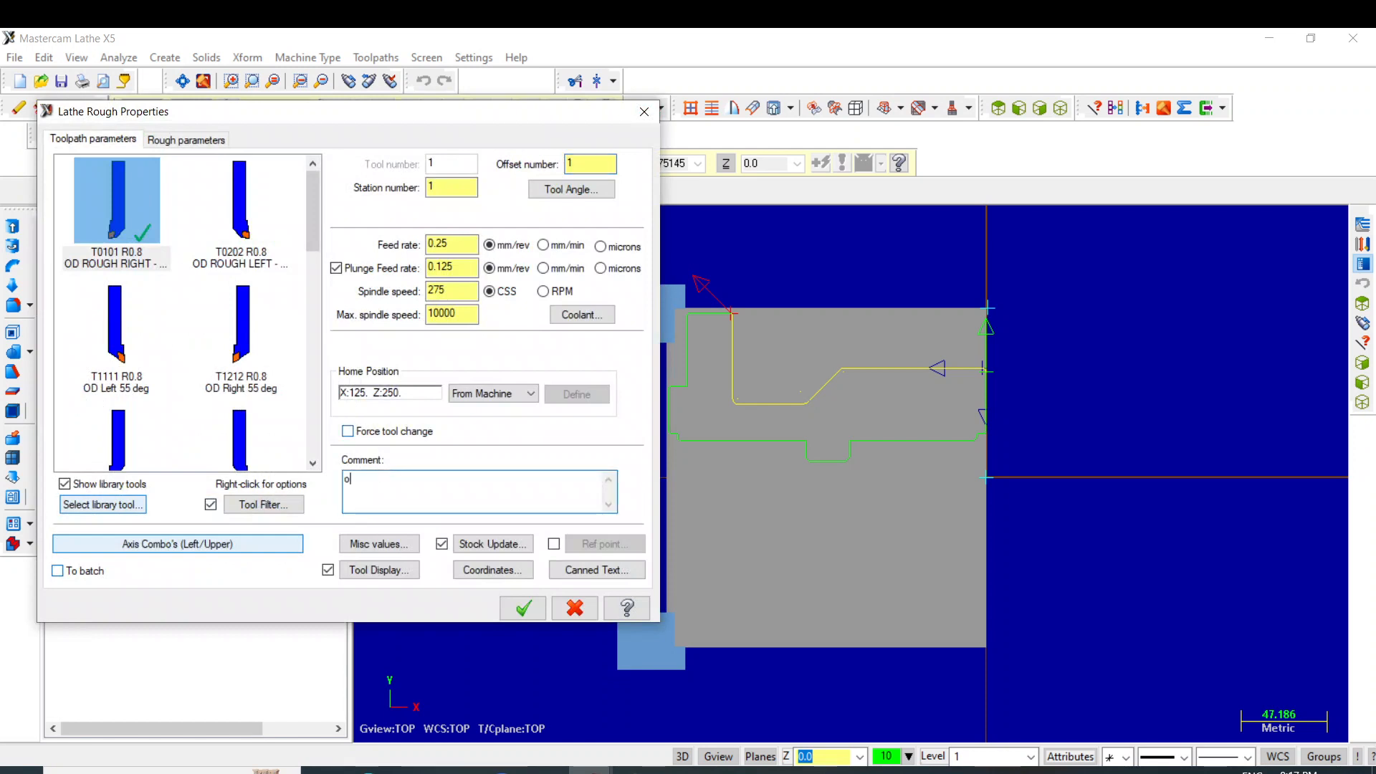
pyautogui.write('od')
pyautogui.write('turing rouging')
pyautogui.click(459, 316)
pyautogui.doubleClick(457, 290)
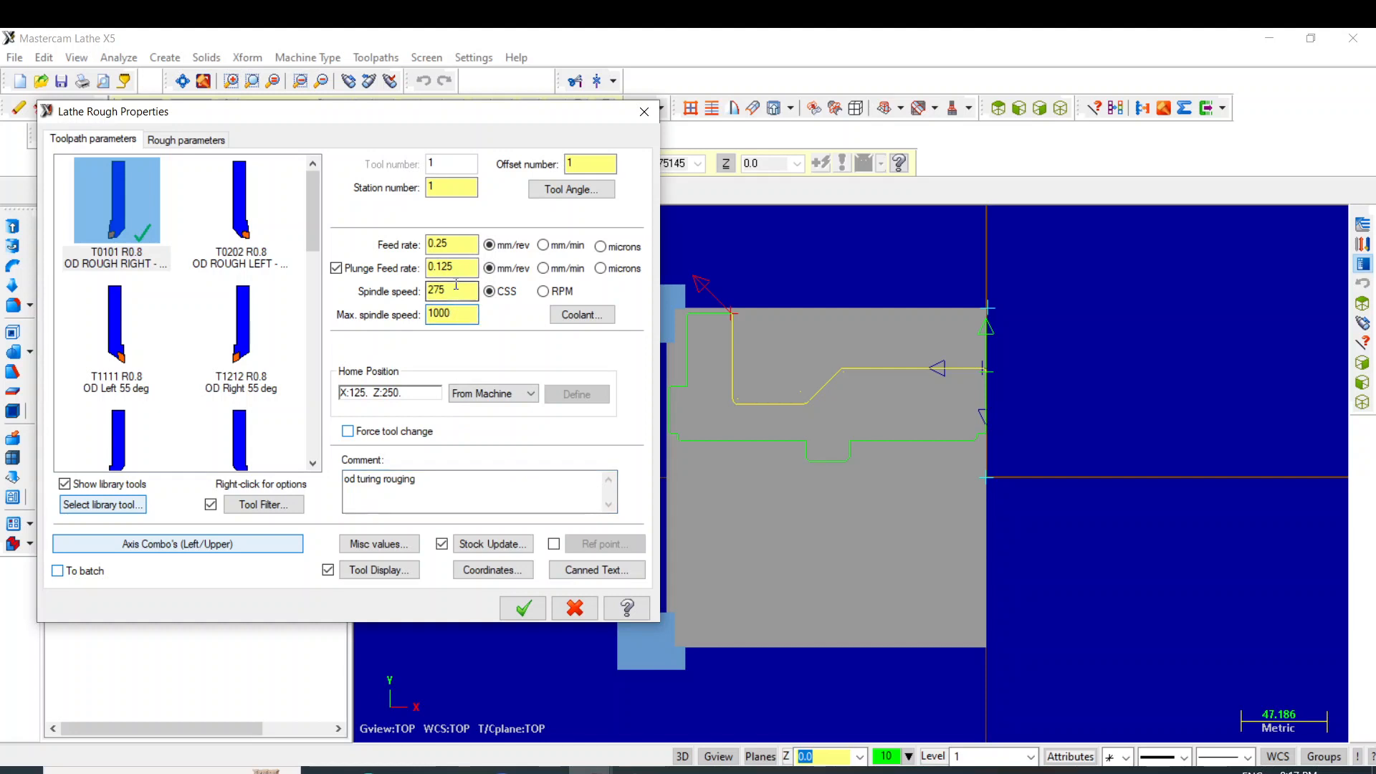
pyautogui.write('200')
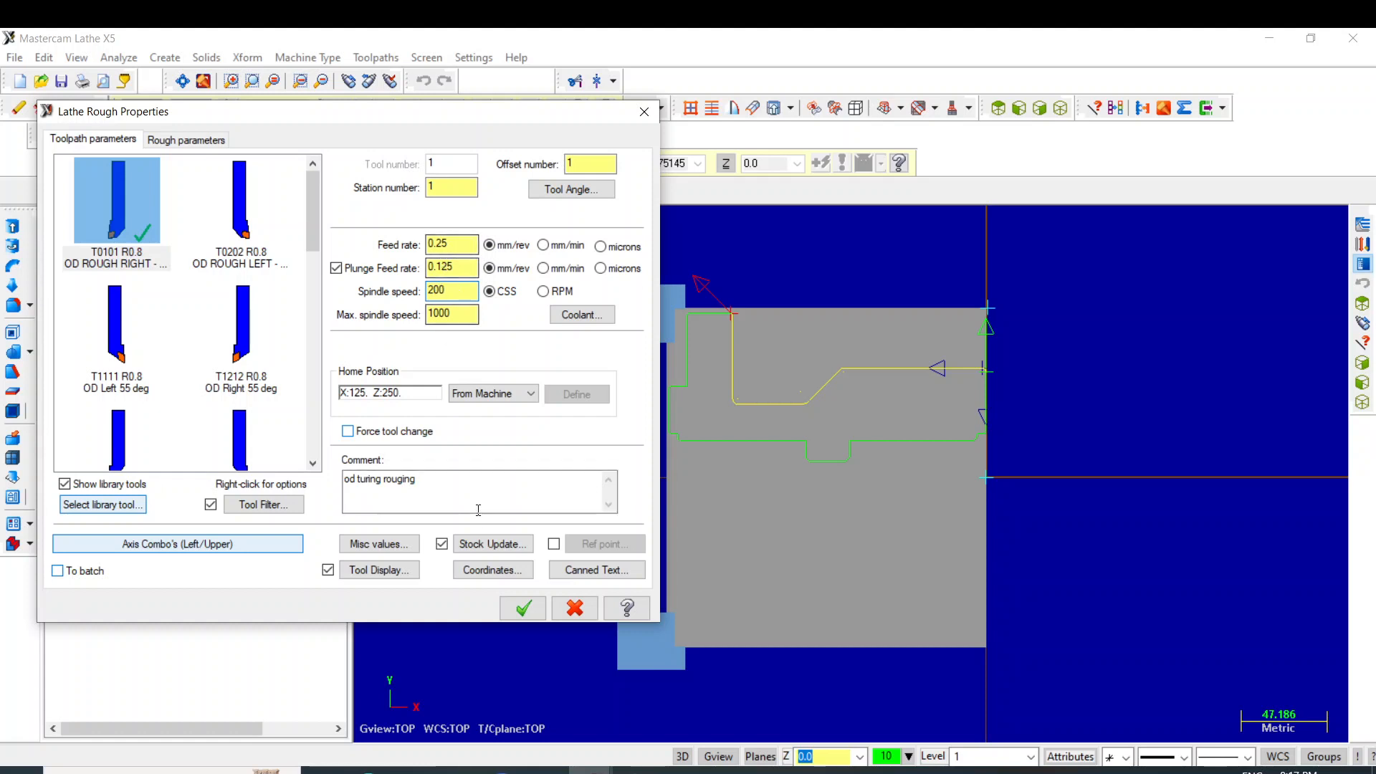
# Set the roughing depth of cut to 1.0, minimum cut depth to 0.2, and stock to leave to 0.5 in X and 0.1 in Z.
pyautogui.click(207, 141)
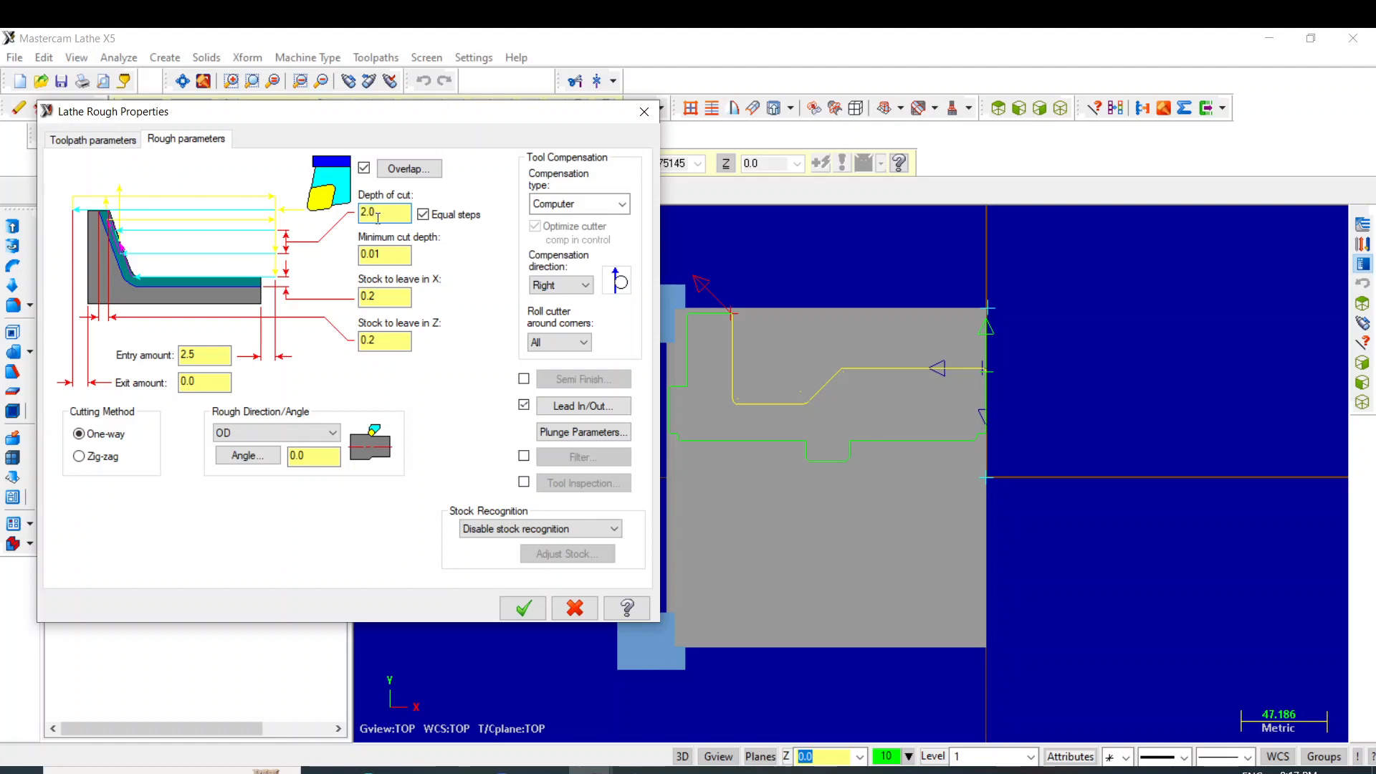
pyautogui.write('1')
pyautogui.click(384, 256)
pyautogui.write('.2')
pyautogui.click(388, 301)
pyautogui.write('.')
pyautogui.click(387, 348)
pyautogui.write('.')
# Set stock recognition to use stock for outer boundary and generate the roughing toolpath.
pyautogui.click(613, 530)
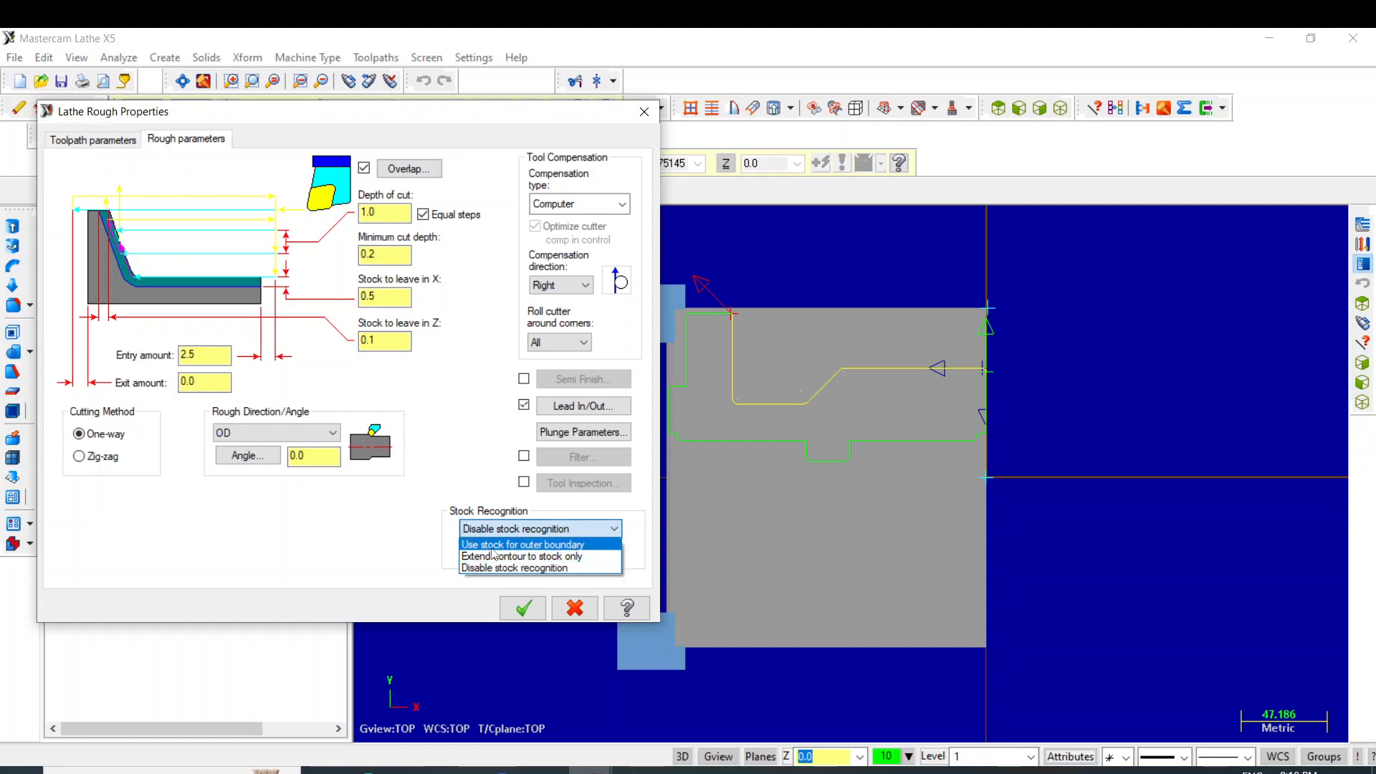
pyautogui.click(556, 545)
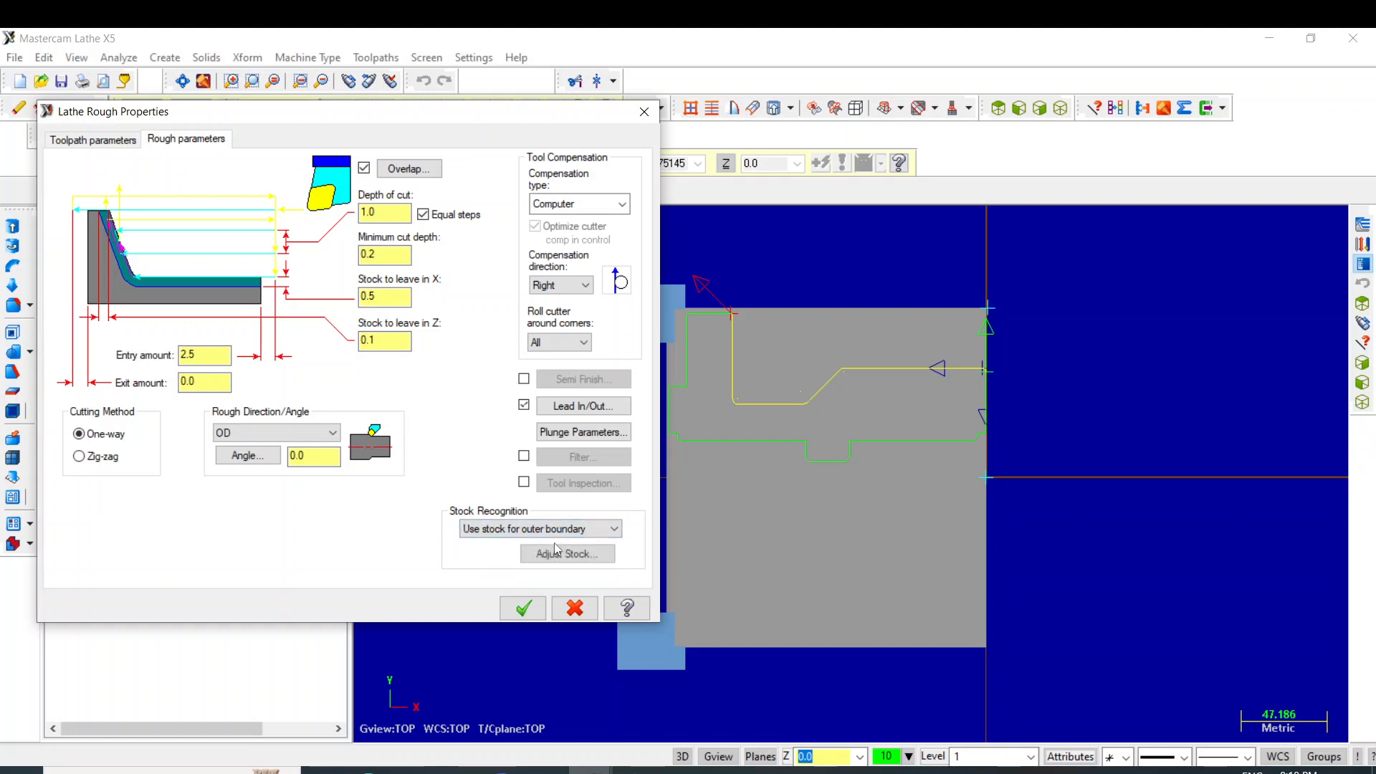
pyautogui.click(523, 609)
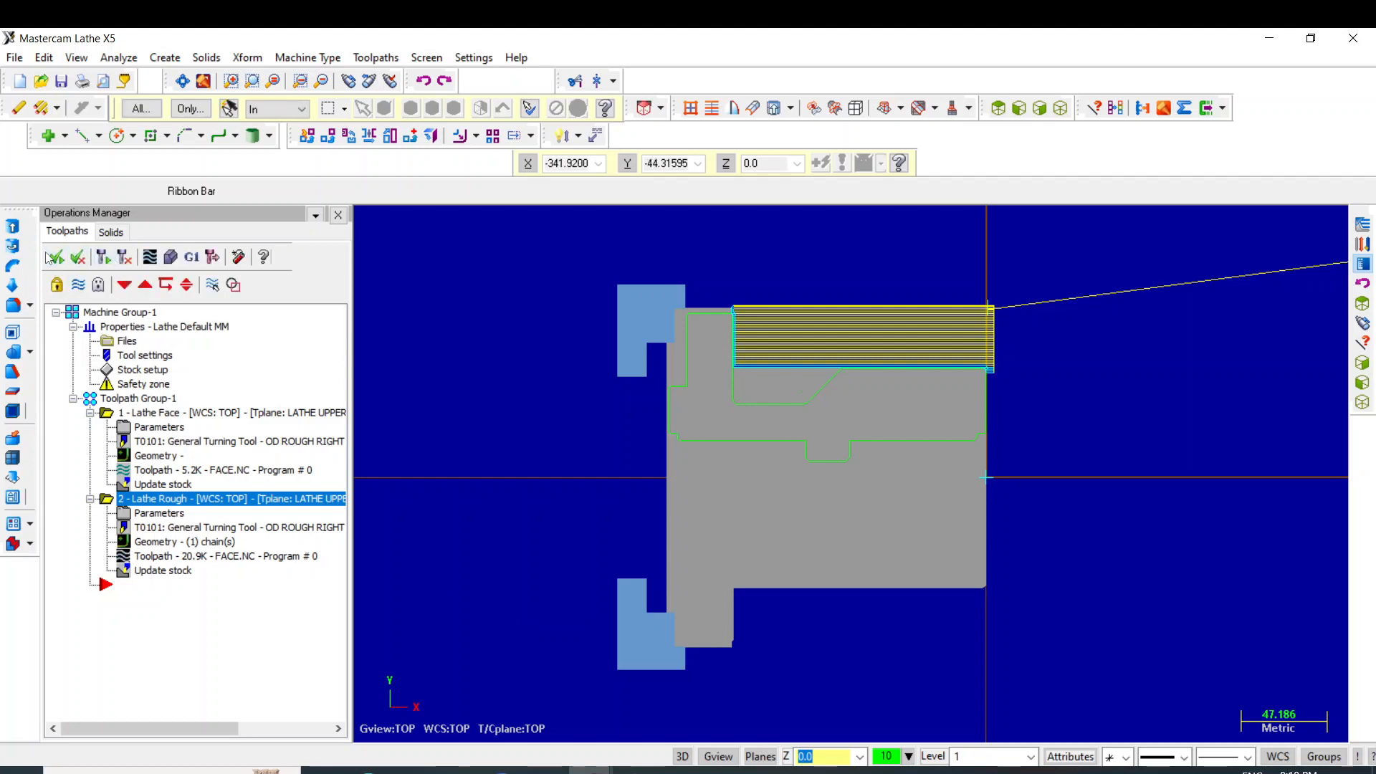
# Select all operations and hide the display of the facing and roughing toolpaths.
pyautogui.click(53, 261)
pyautogui.click(76, 289)
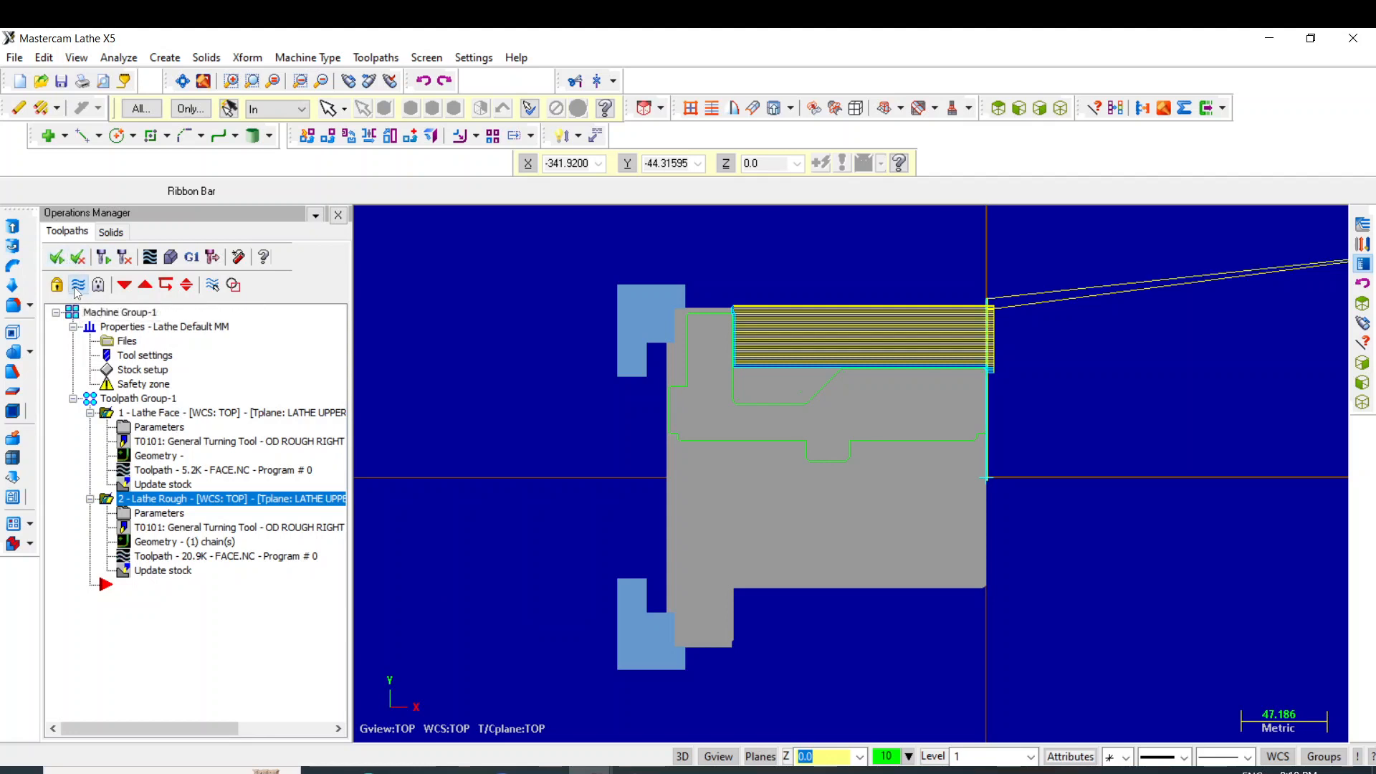
pyautogui.click(78, 288)
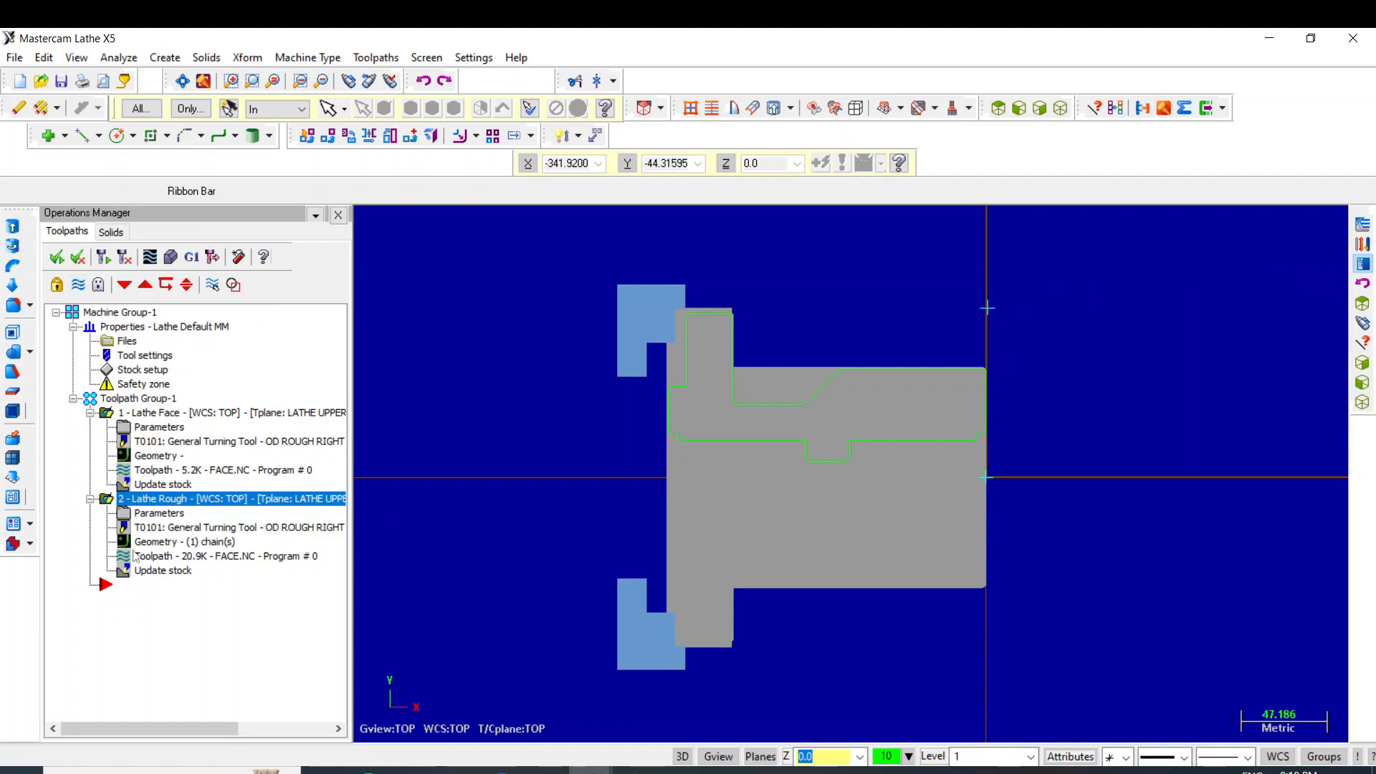
# Extend the end of the roughing contour by 2 in the lead-out settings and accept the operation's parameters.
pyautogui.click(126, 514)
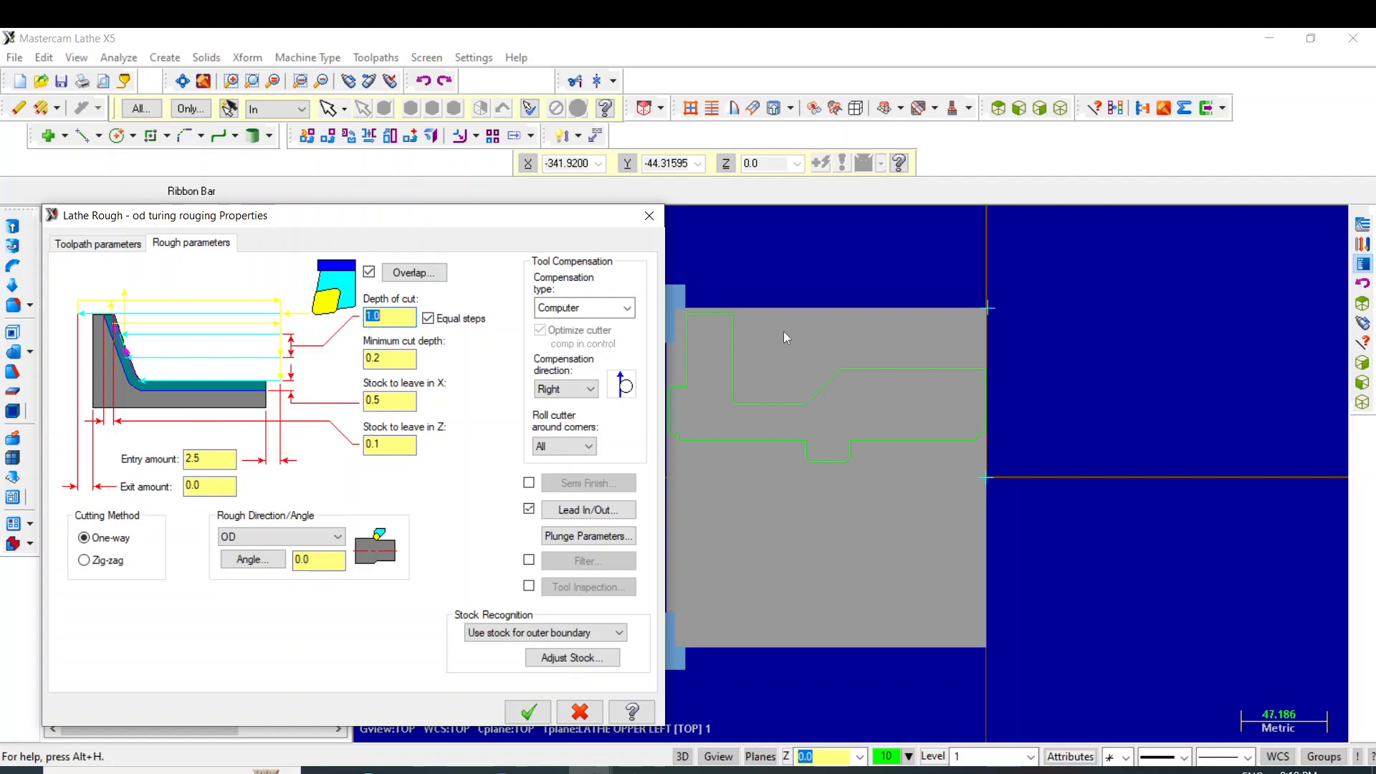
pyautogui.click(621, 510)
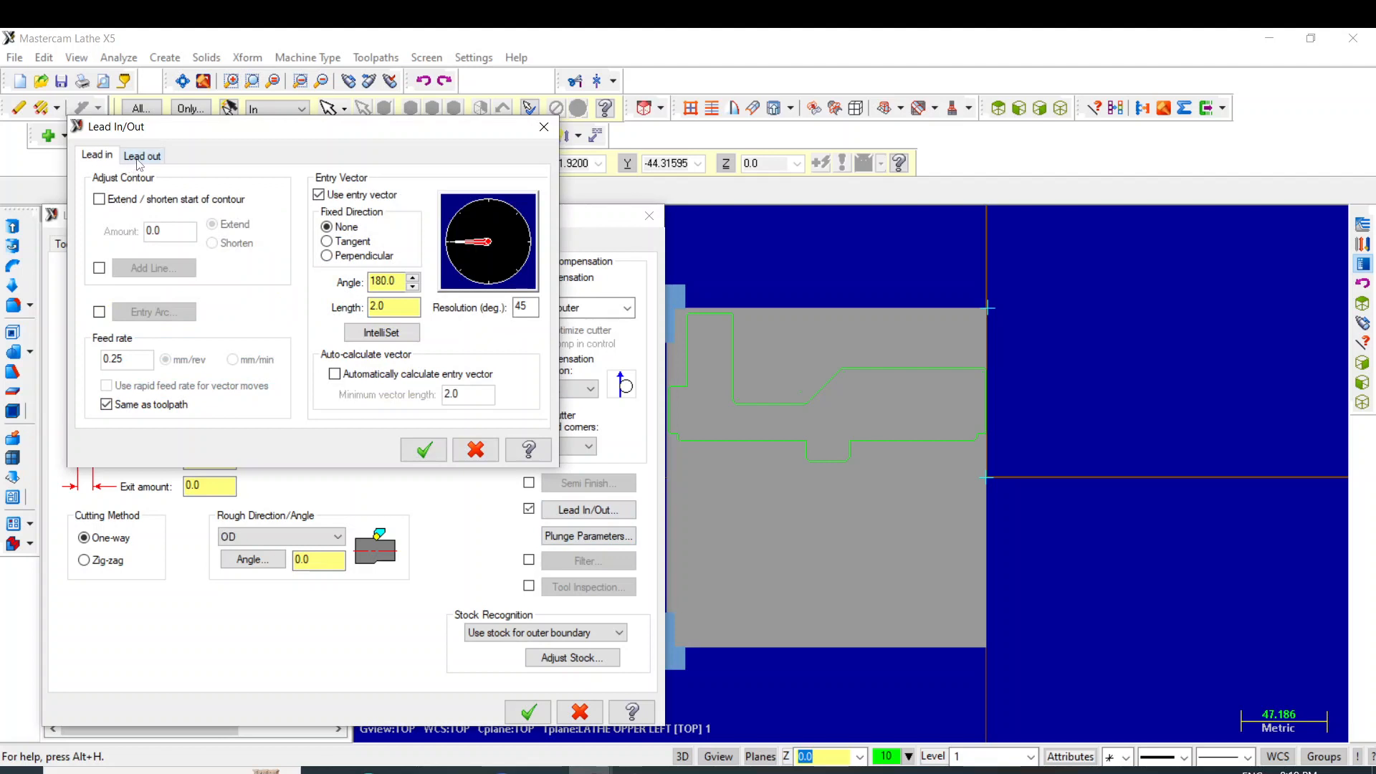
pyautogui.click(140, 158)
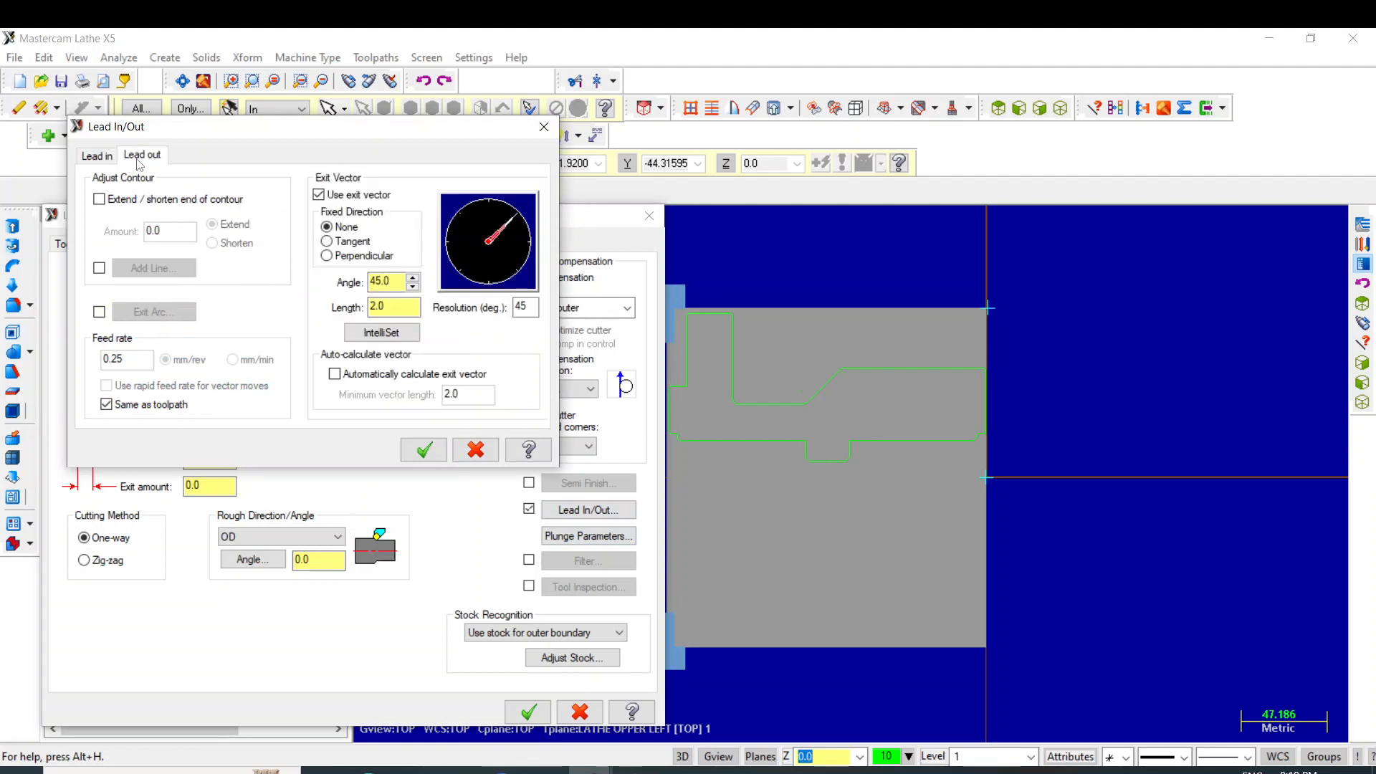
pyautogui.click(99, 200)
pyautogui.click(160, 231)
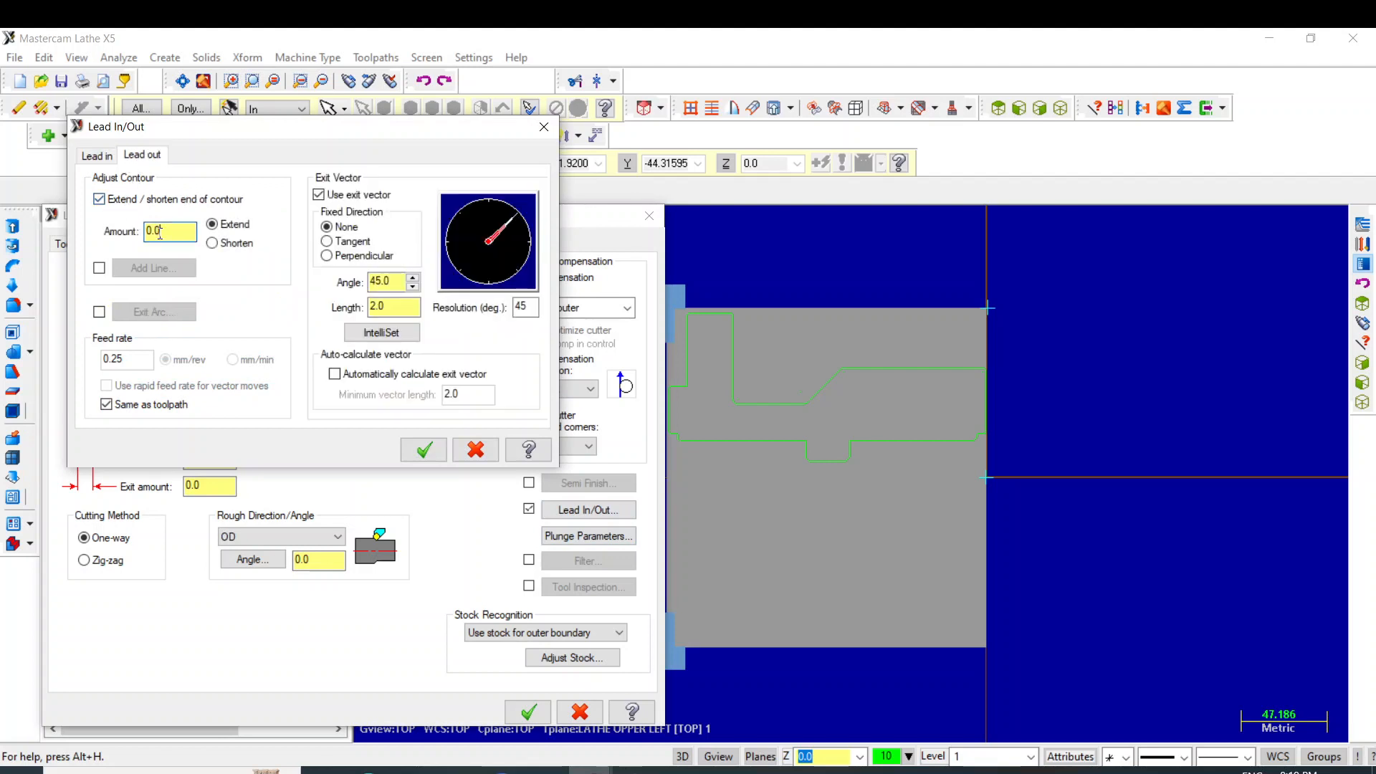
pyautogui.doubleClick(160, 232)
pyautogui.write('2')
pyautogui.click(424, 451)
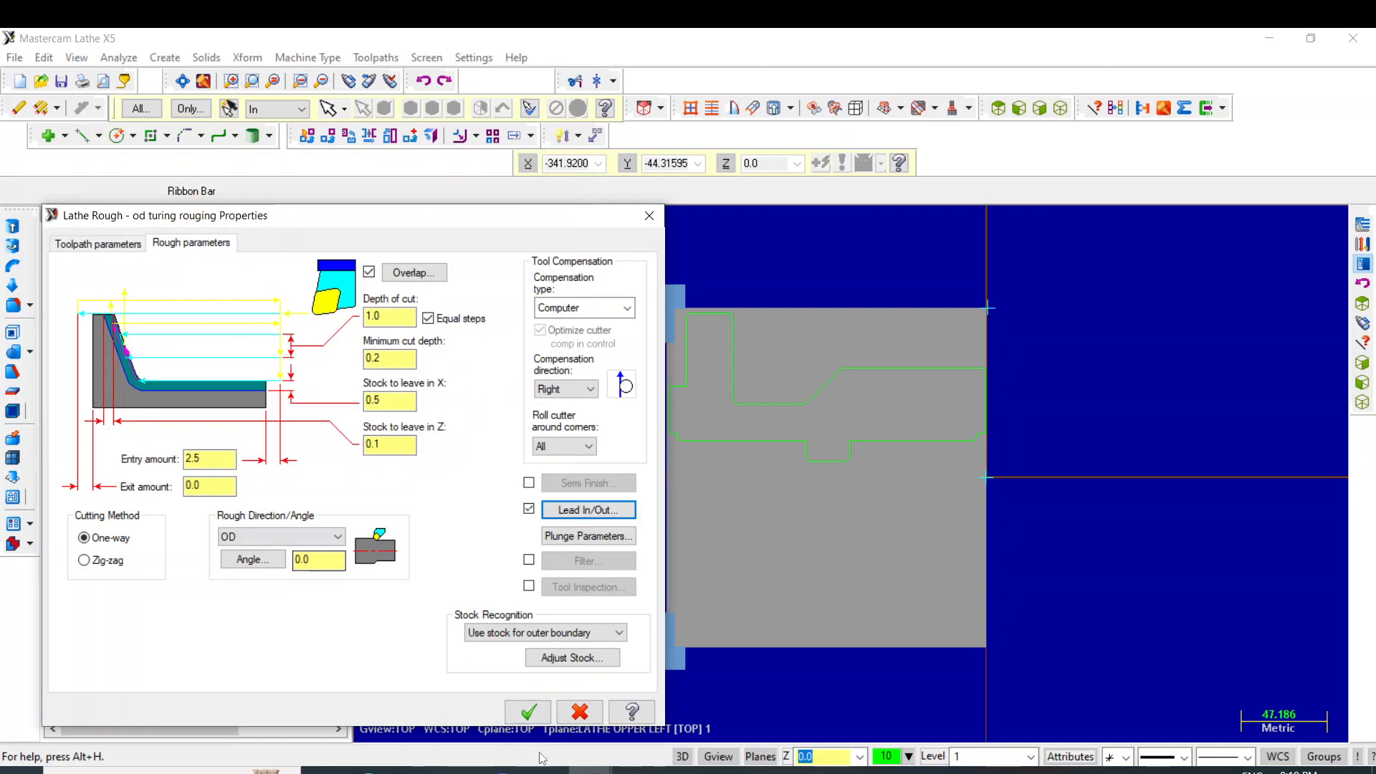
pyautogui.click(529, 712)
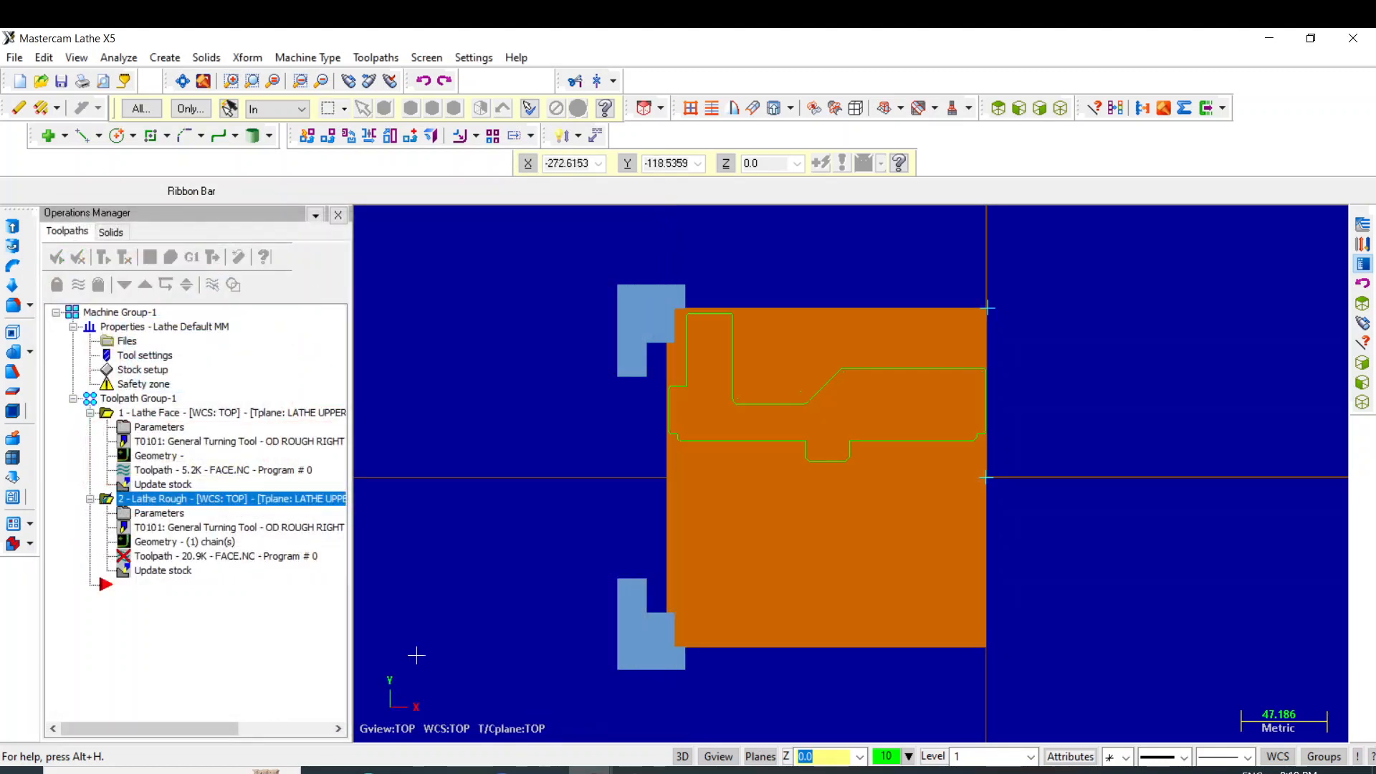
# Regenerate the changed roughing operation and backplot its toolpath.
pyautogui.doubleClick(123, 556)
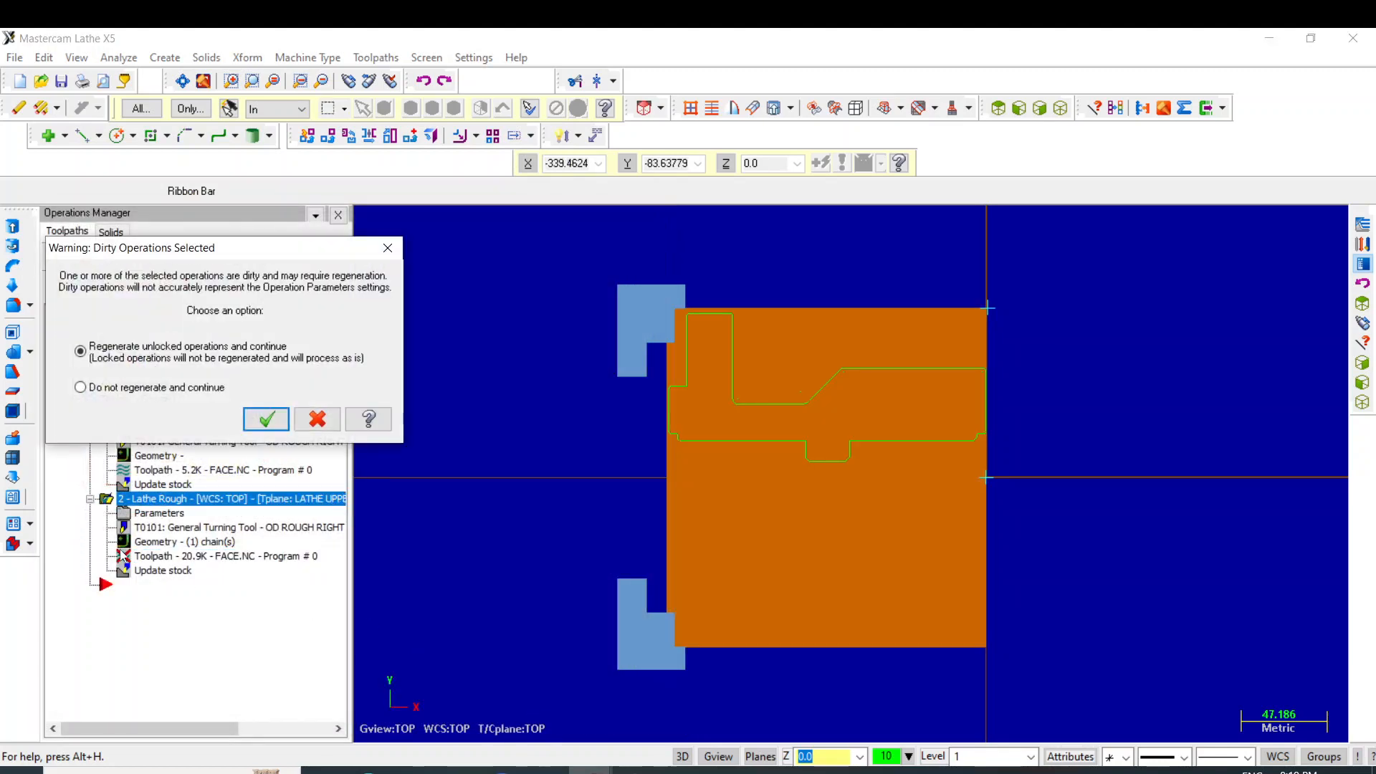
pyautogui.click(276, 414)
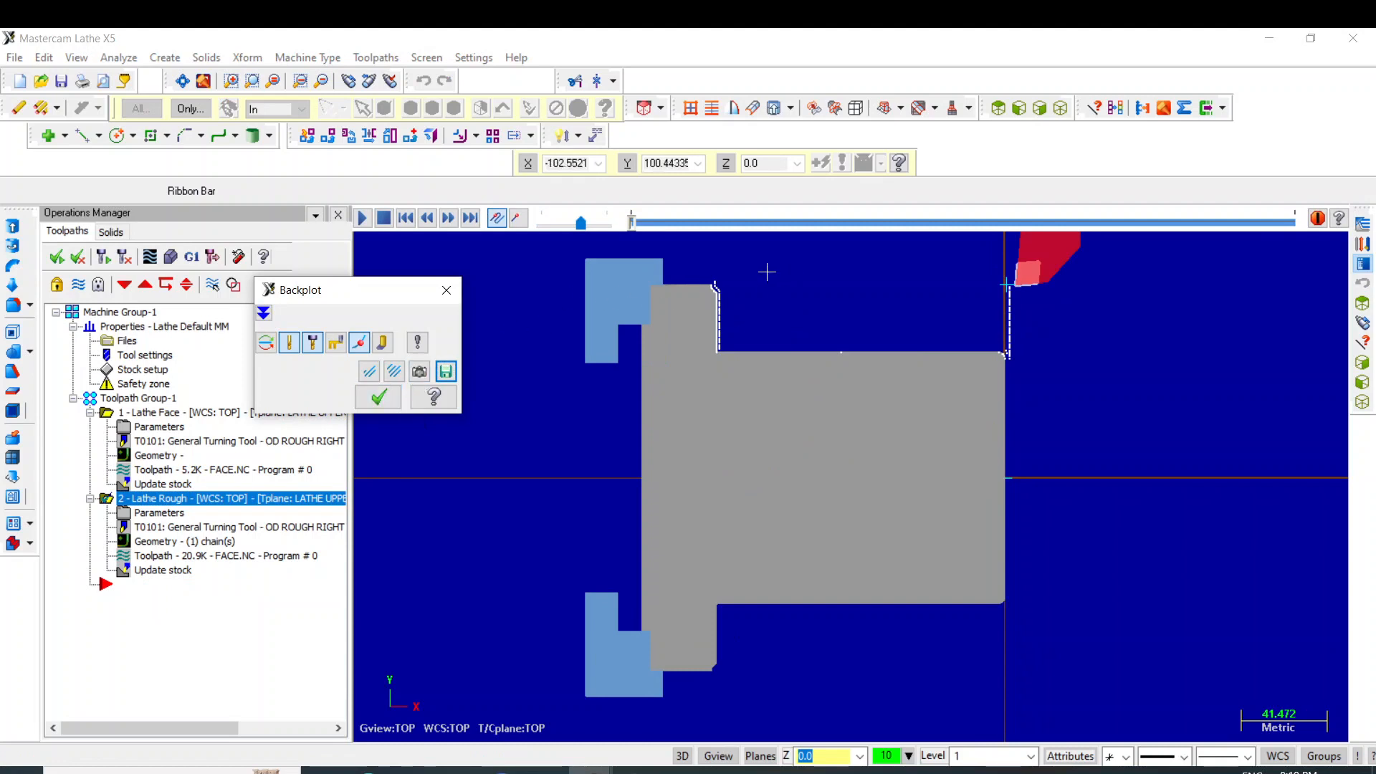
pyautogui.click(378, 396)
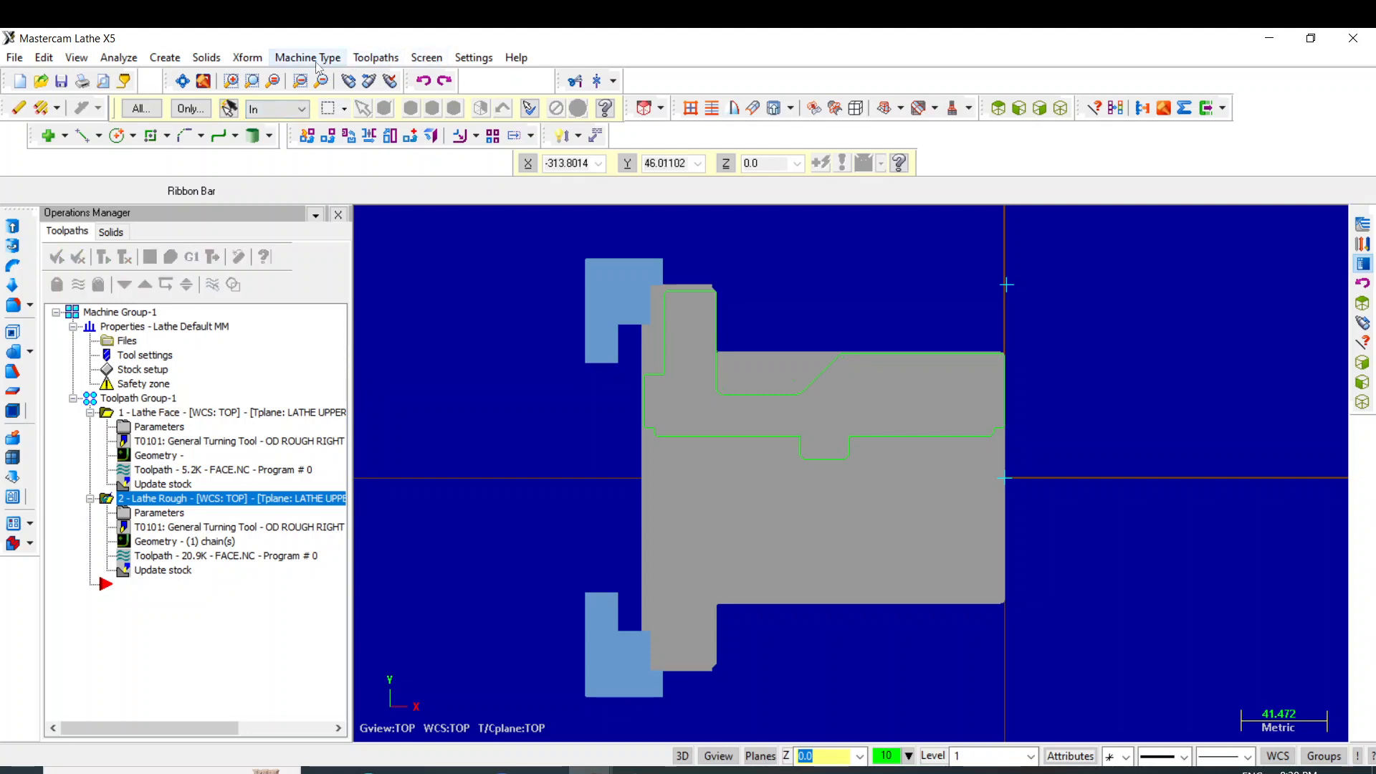
# Start a lathe Finish toolpath and chain the outer profile from the front face to the flange's top corner.
pyautogui.click(366, 62)
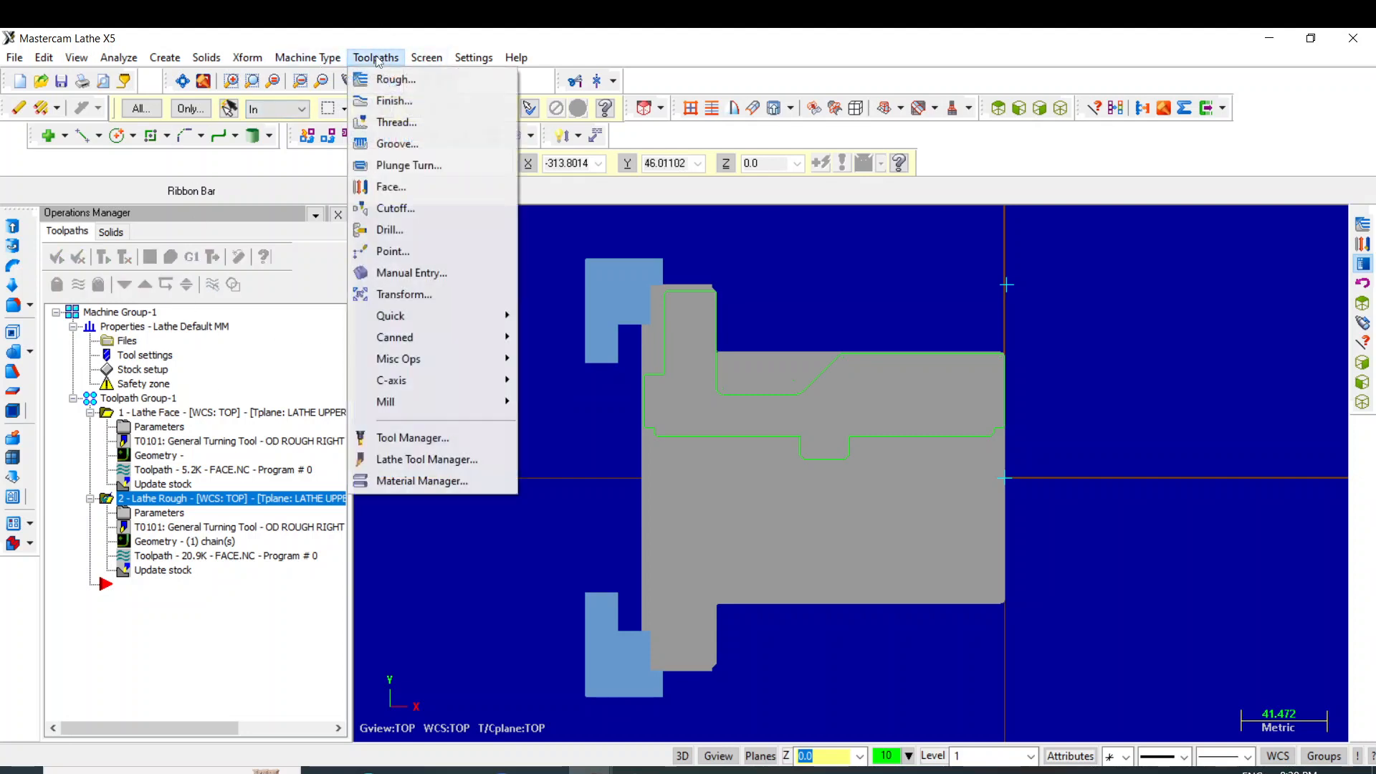
pyautogui.click(406, 104)
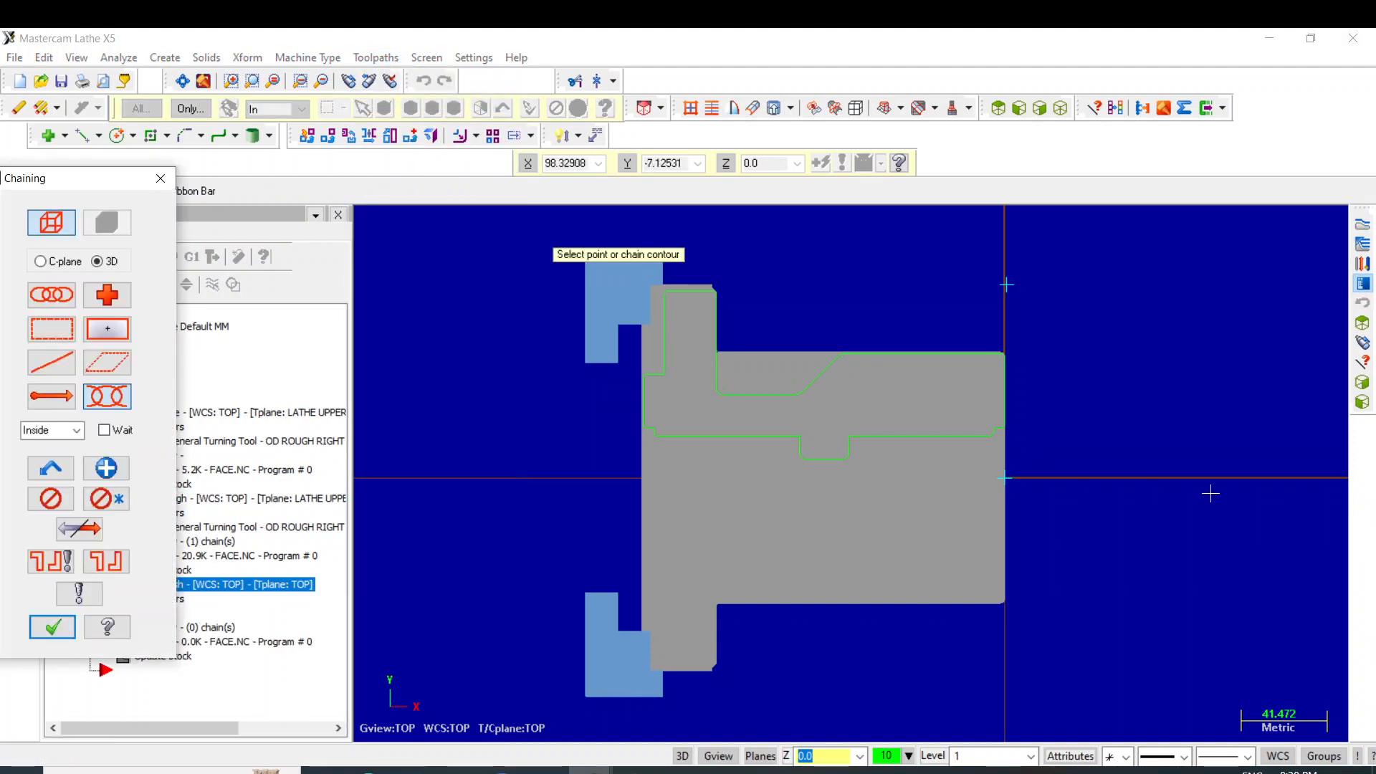
pyautogui.click(1002, 354)
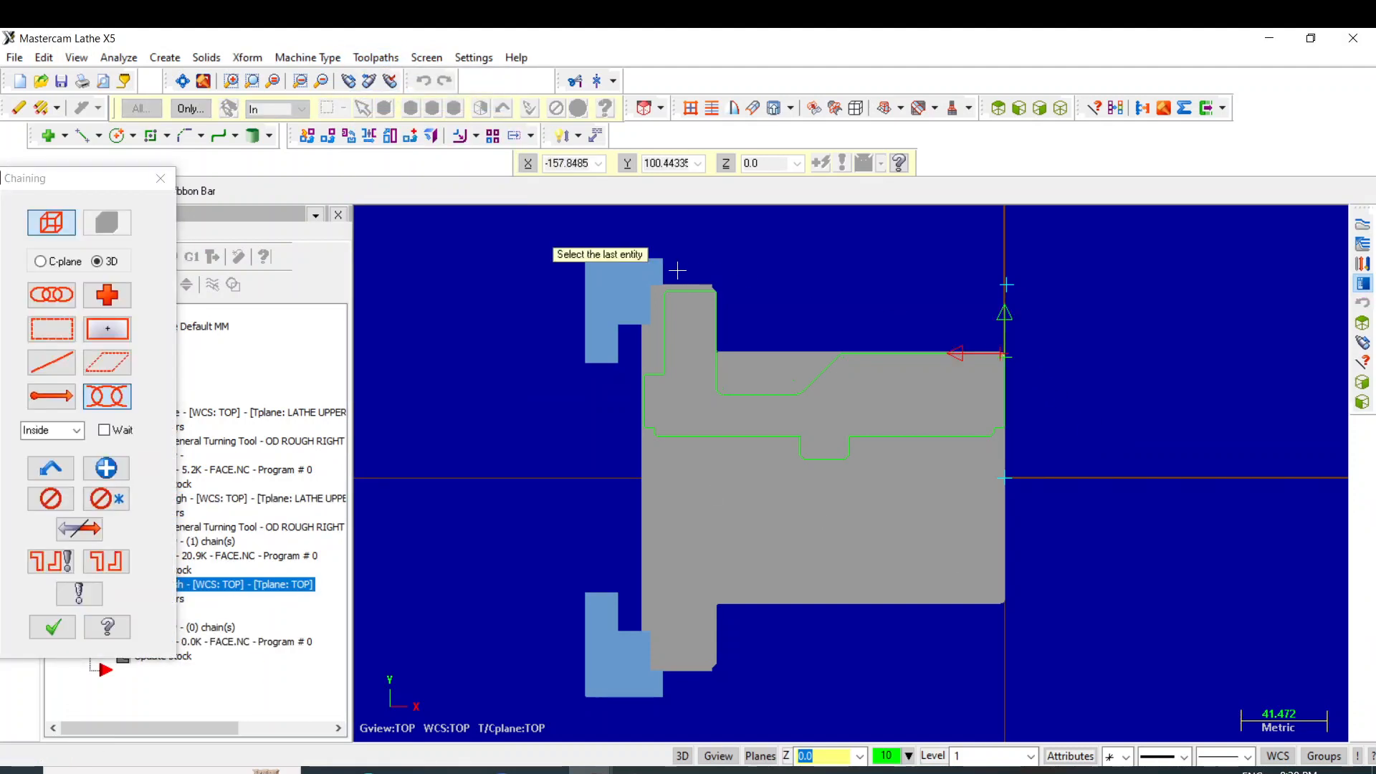
pyautogui.click(719, 293)
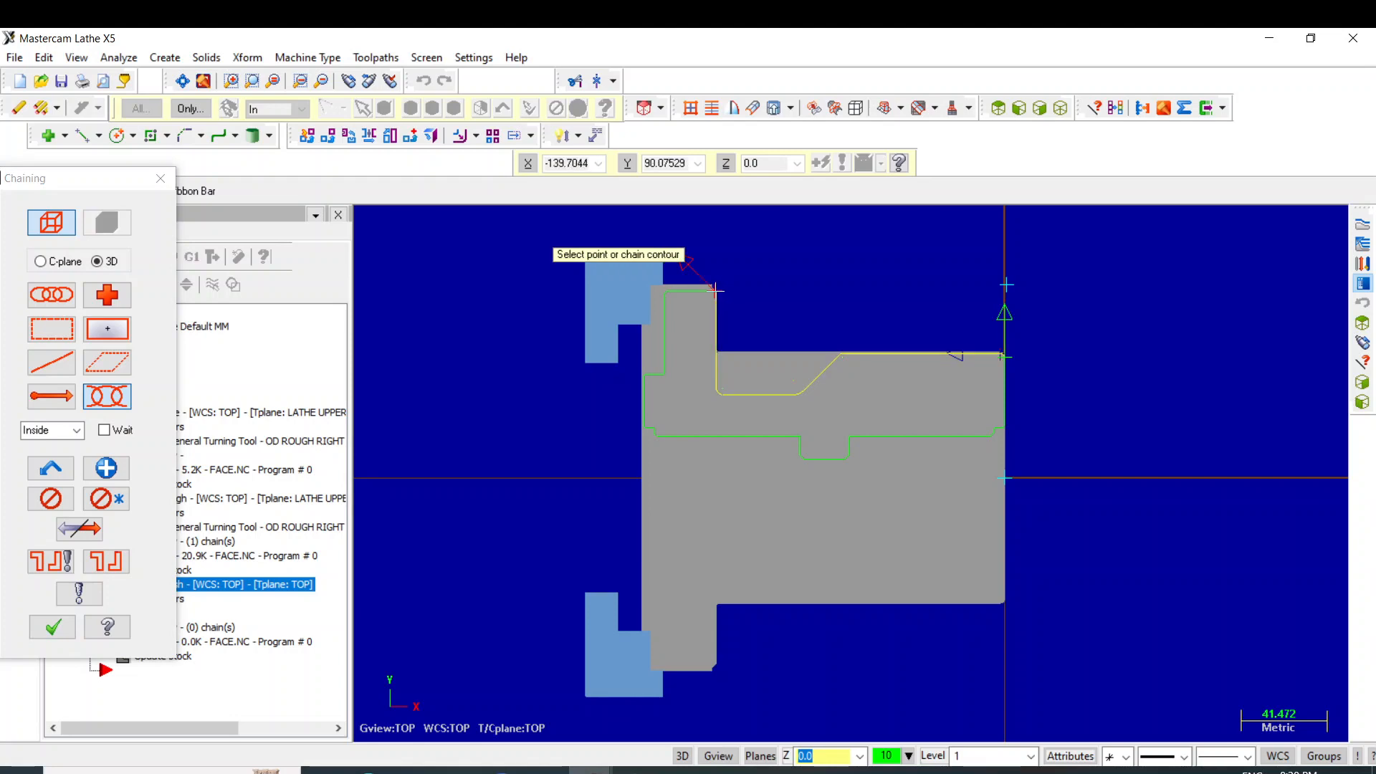
# Accept the finish contour chain, choose the T1212 OD Right 55 deg tool, and enter the comment "od finis".
pyautogui.click(67, 627)
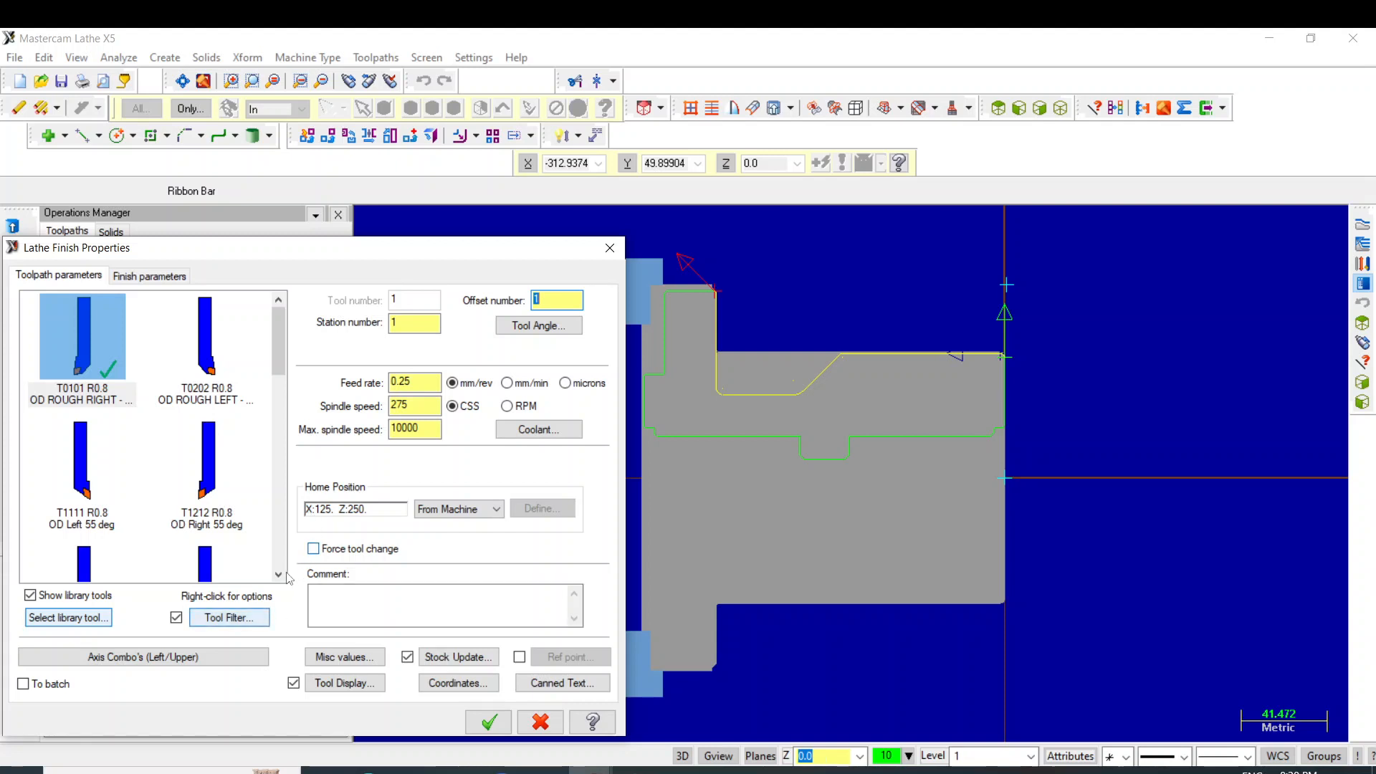
pyautogui.click(277, 575)
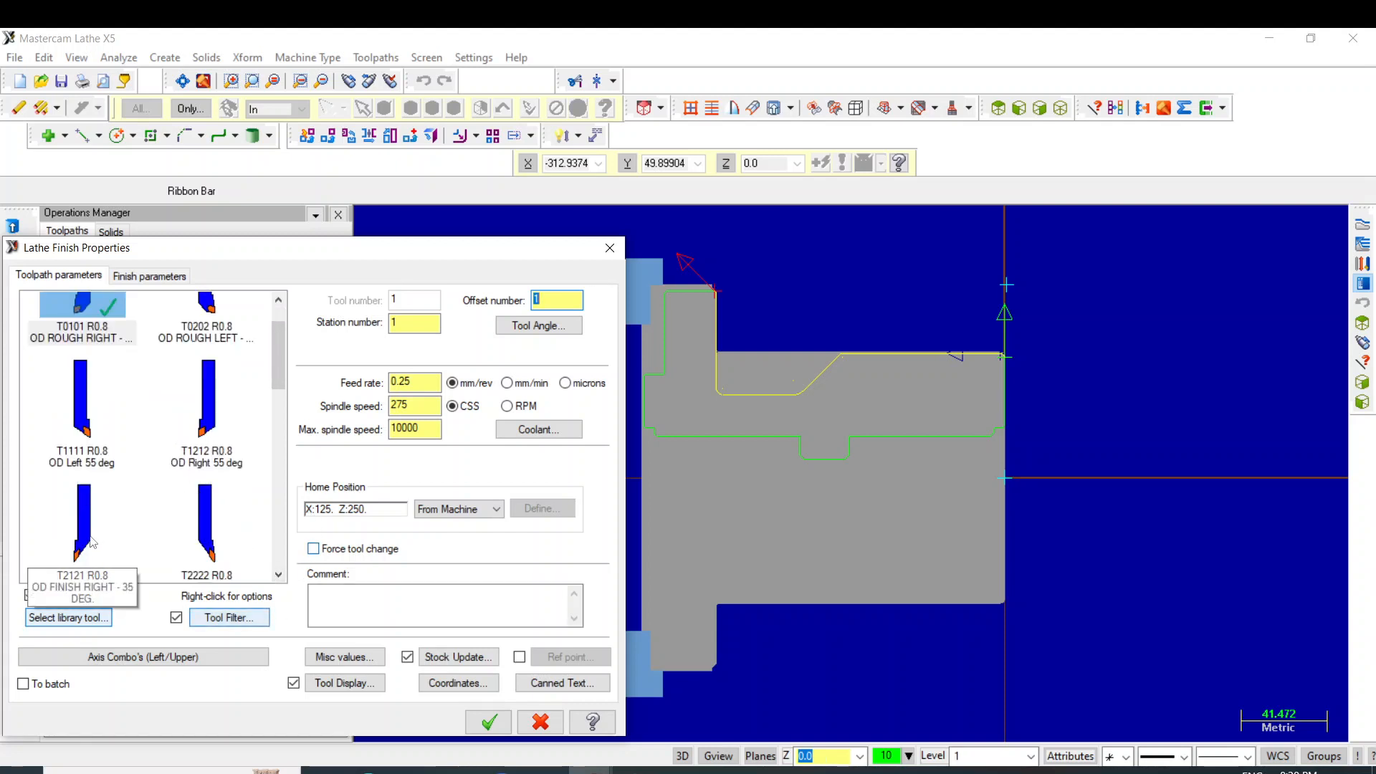
pyautogui.click(224, 445)
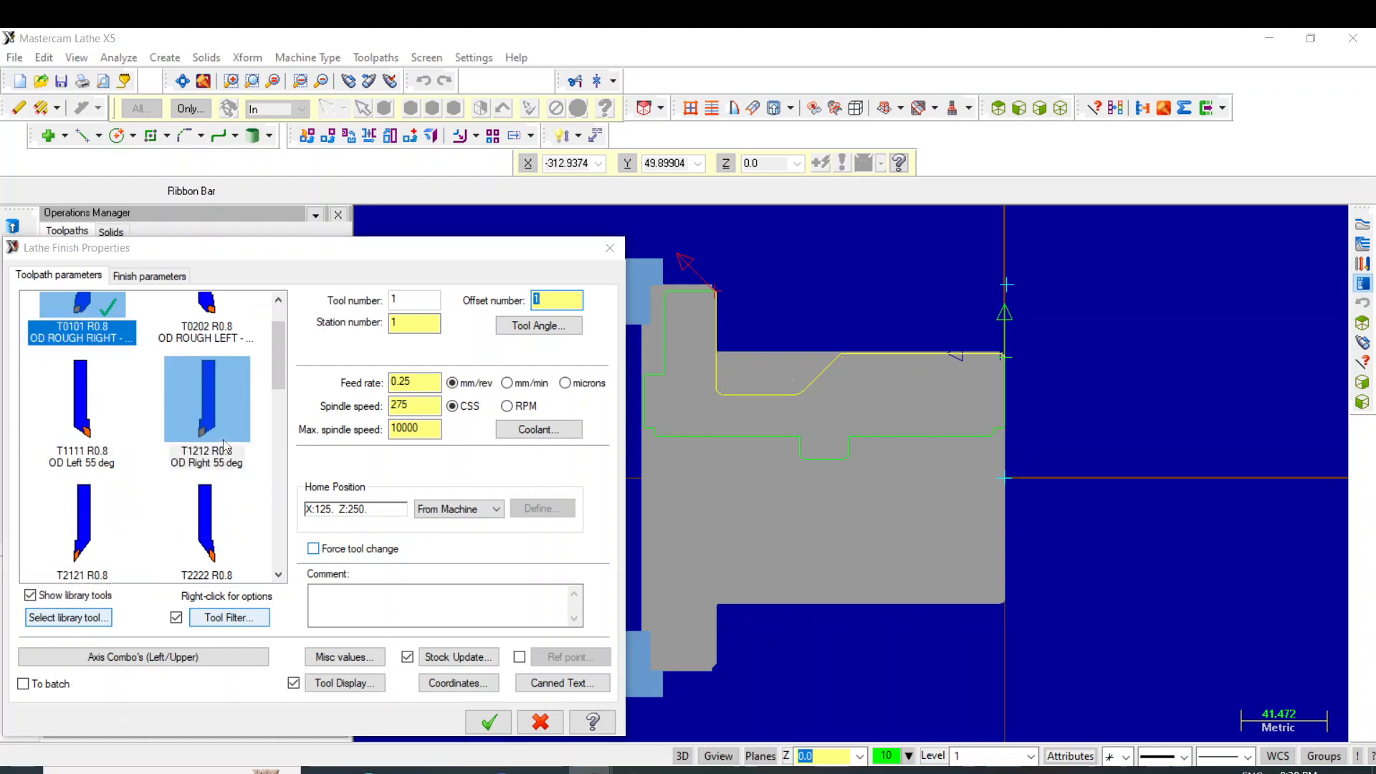
pyautogui.doubleClick(224, 445)
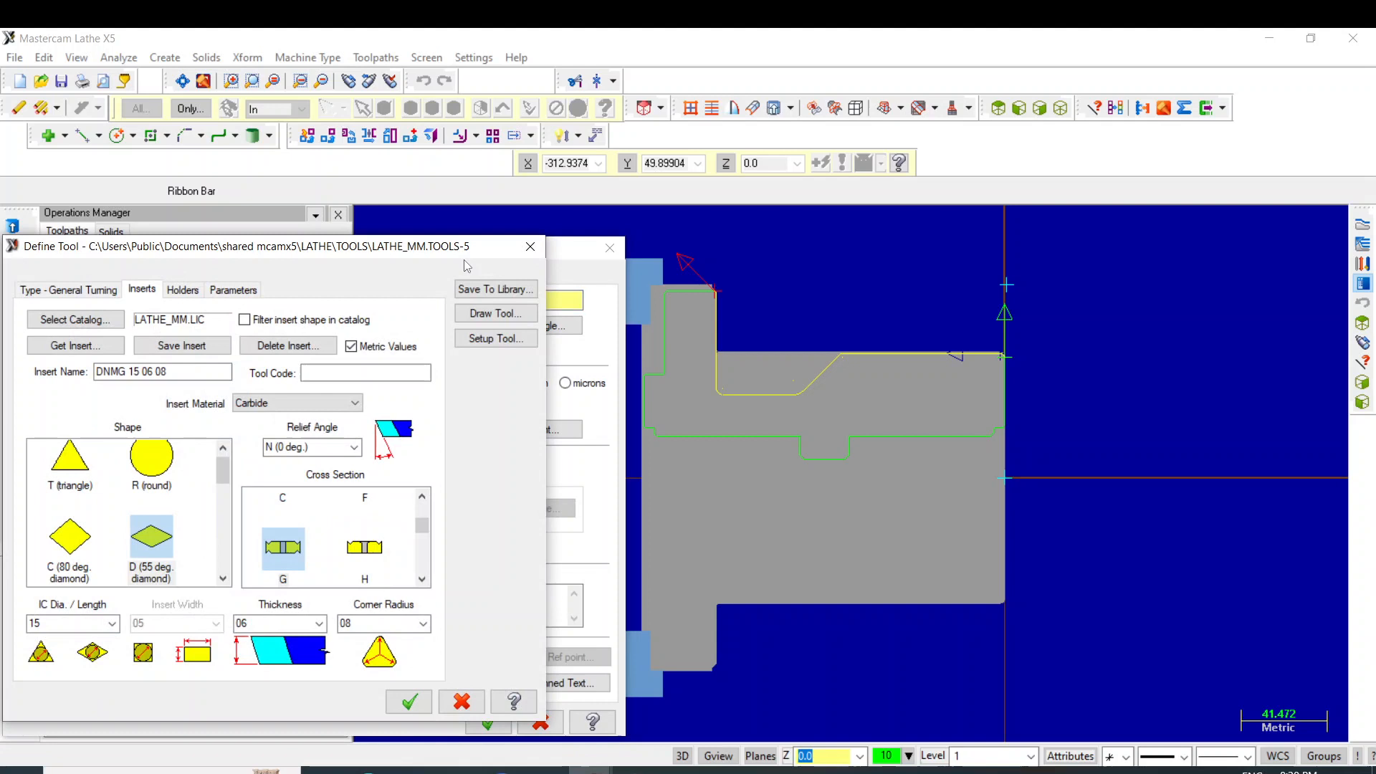
pyautogui.click(530, 246)
pyautogui.click(357, 594)
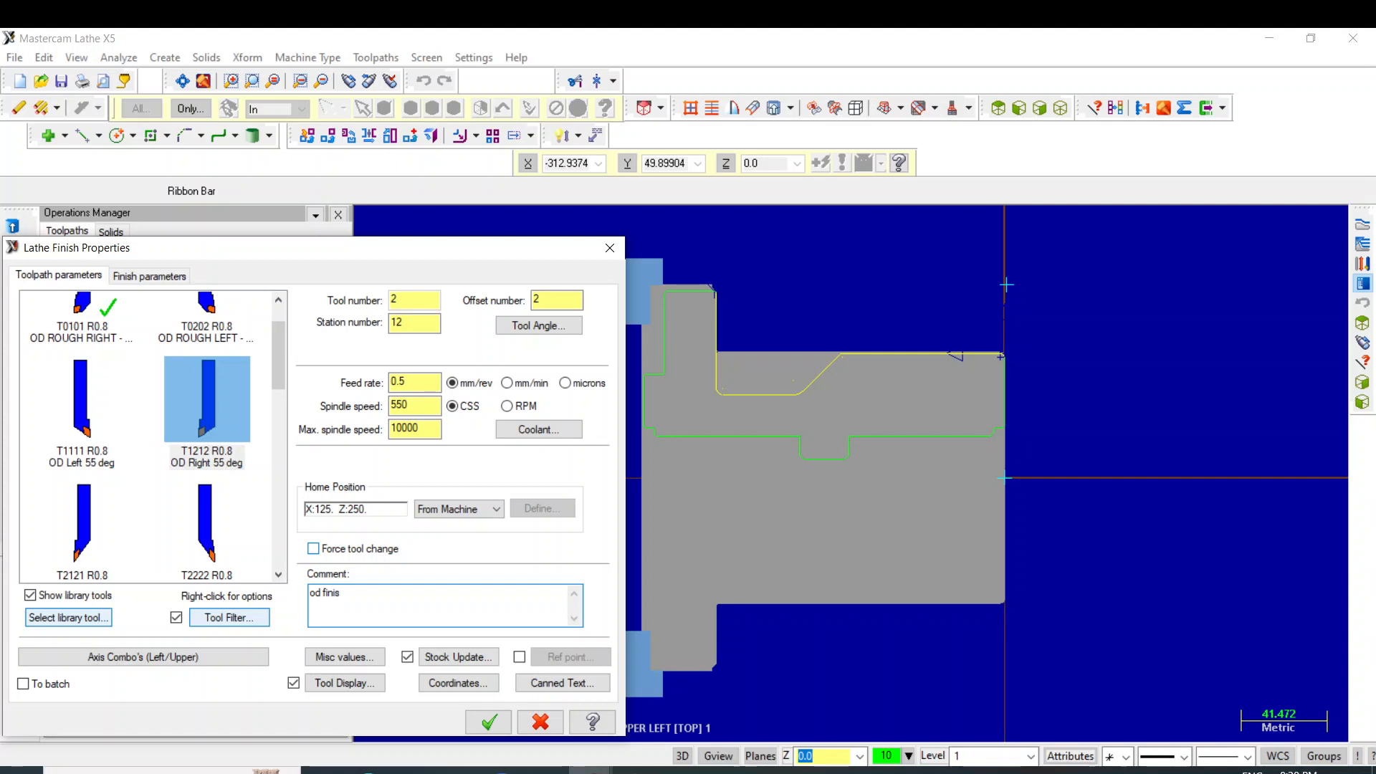
# Set the finish toolpath's maximum spindle speed to 1500 and its feed rate to .12 mm/rev, and generate the toolpath.
pyautogui.click(428, 428)
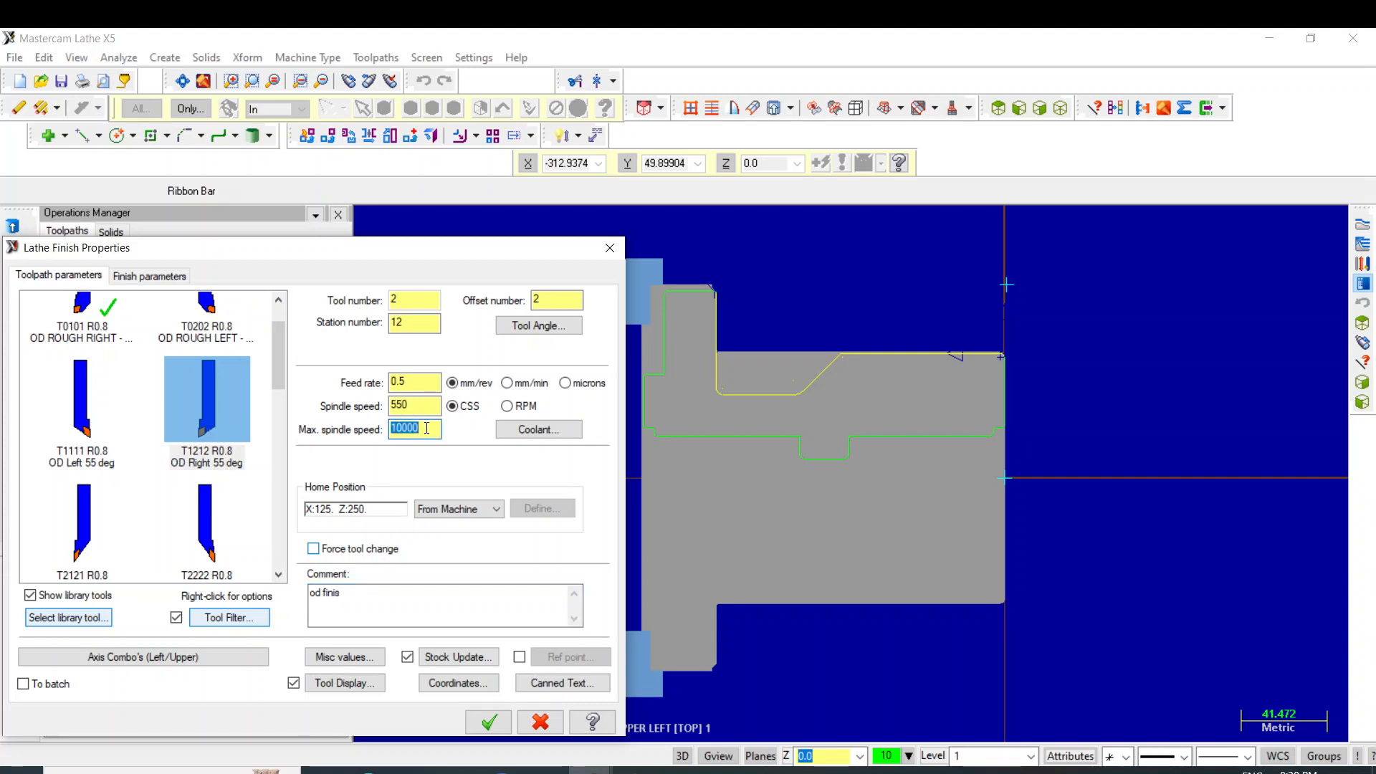
pyautogui.write('1')
pyautogui.doubleClick(431, 407)
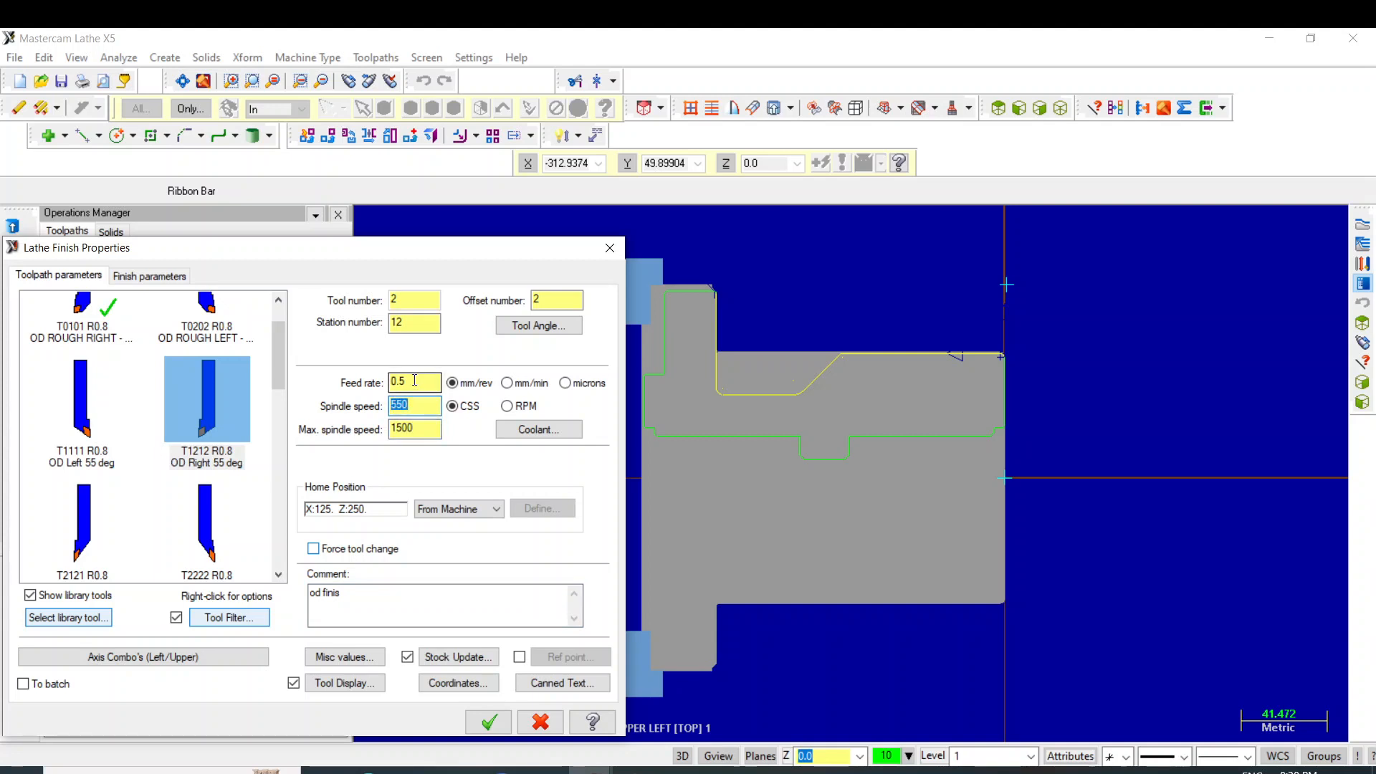
pyautogui.click(414, 381)
pyautogui.press('BackSpace')
pyautogui.press('BackSpace')
pyautogui.press('BackSpace')
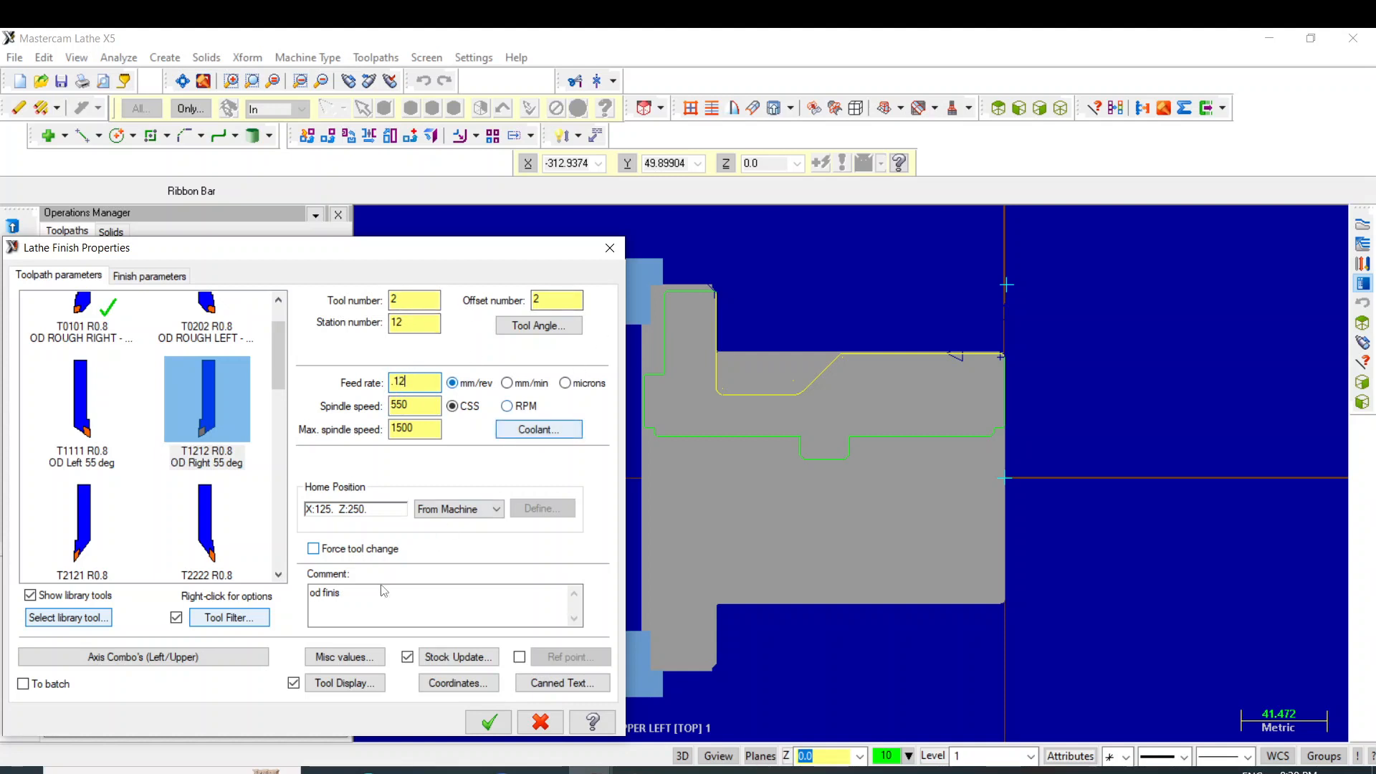
pyautogui.click(150, 276)
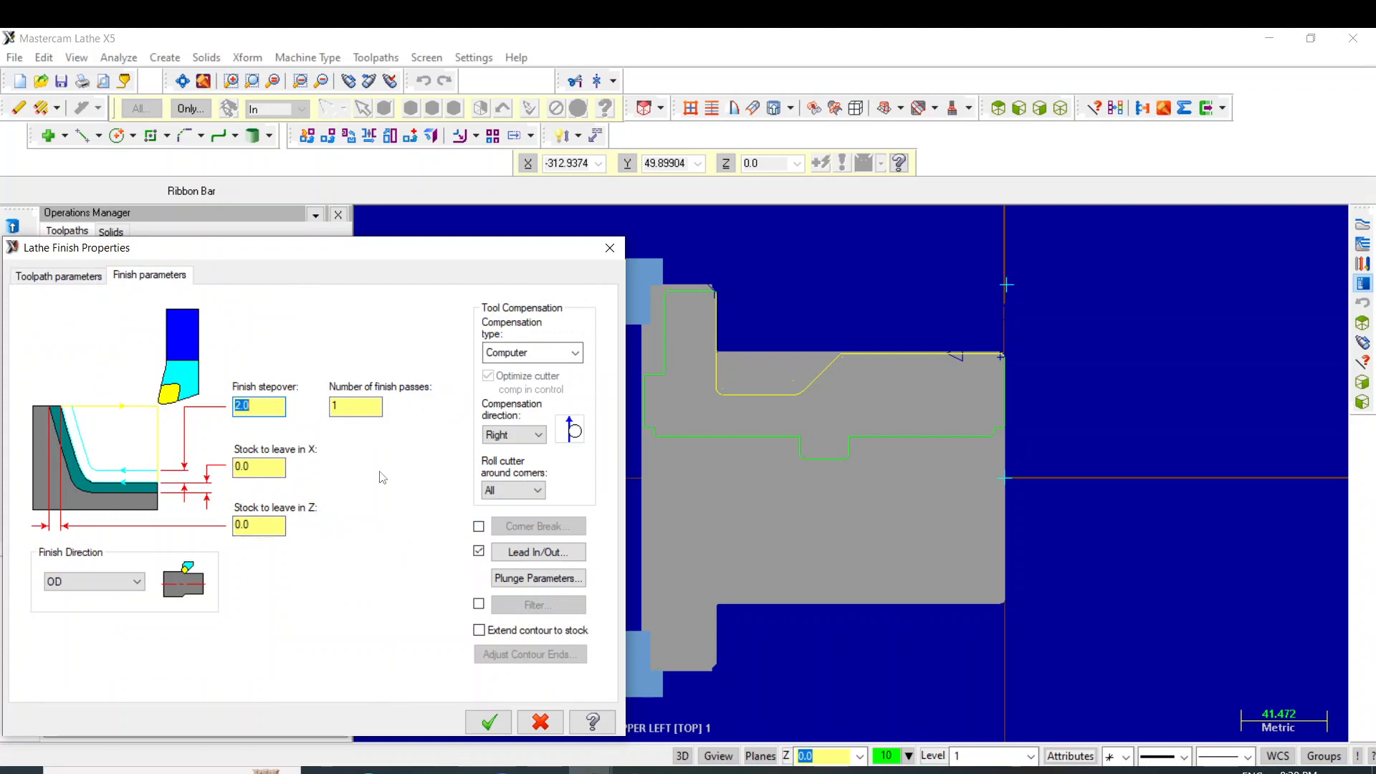
pyautogui.click(488, 721)
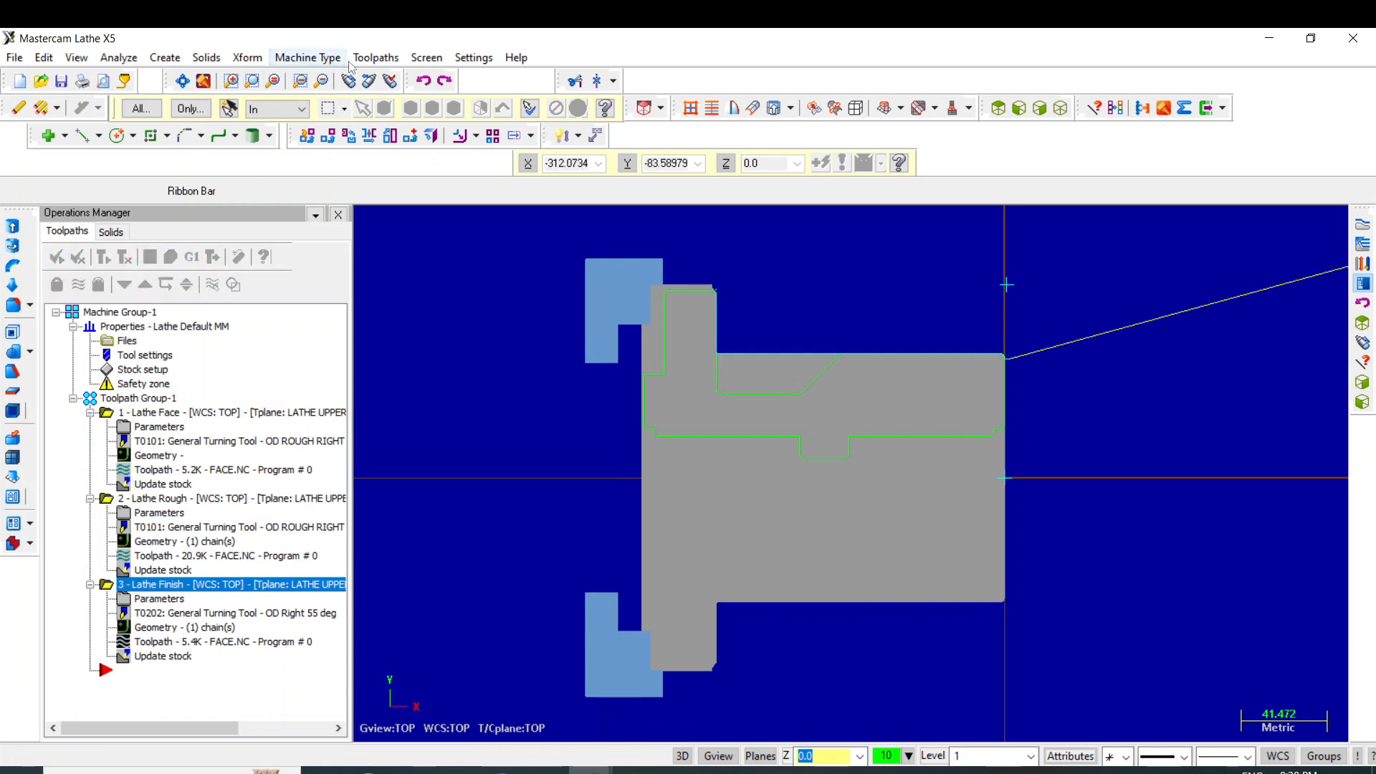
# Start a Plunge Turn toolpath and chain the OD recess from the upper end of its sloped wall to the vertical flange face.
pyautogui.click(379, 59)
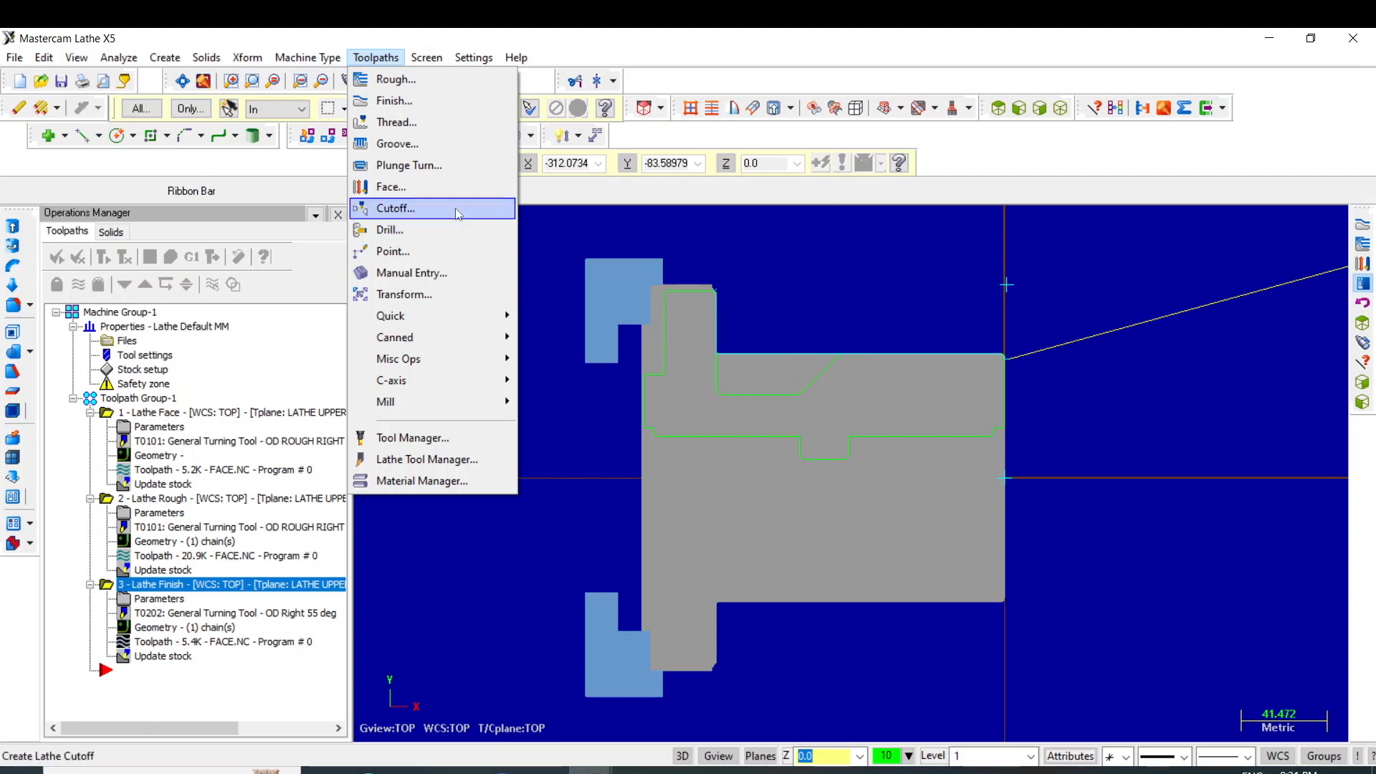
pyautogui.click(423, 167)
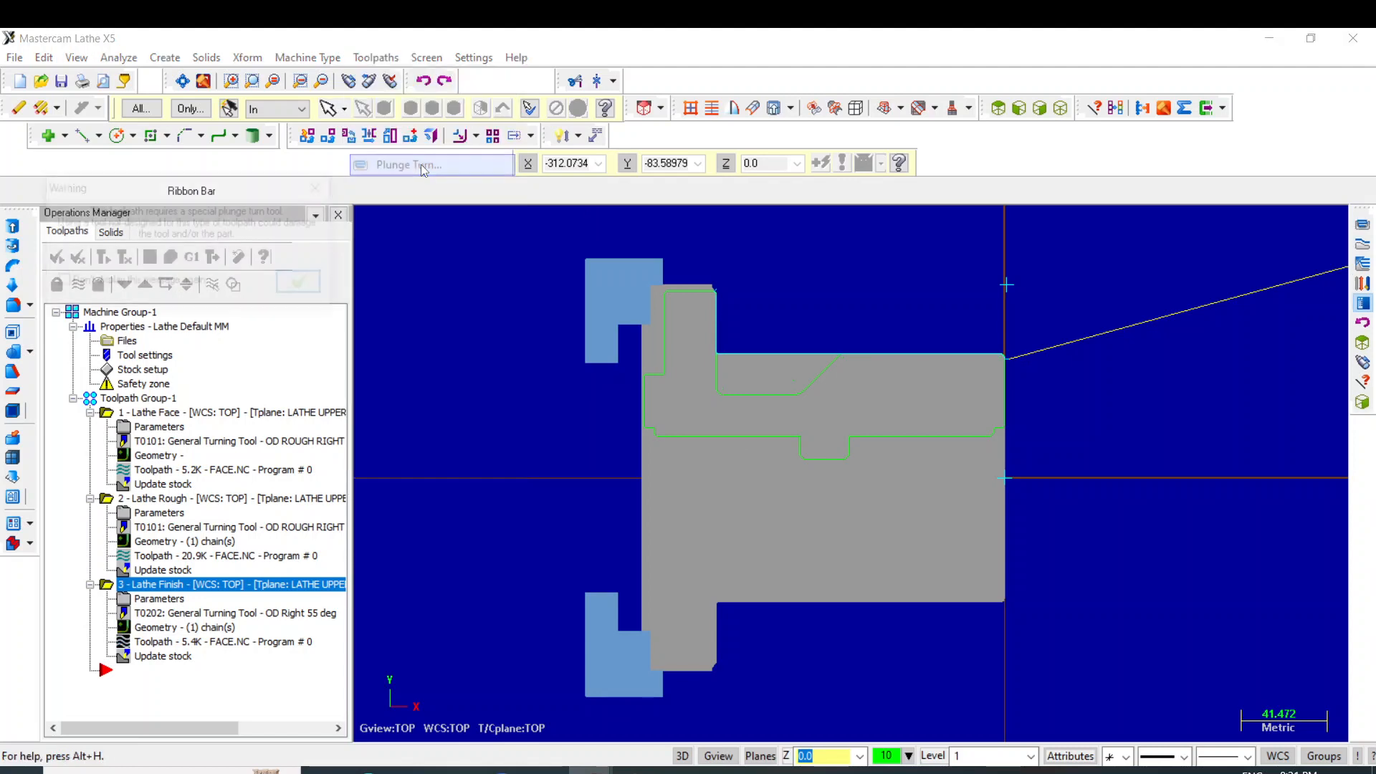
pyautogui.click(305, 285)
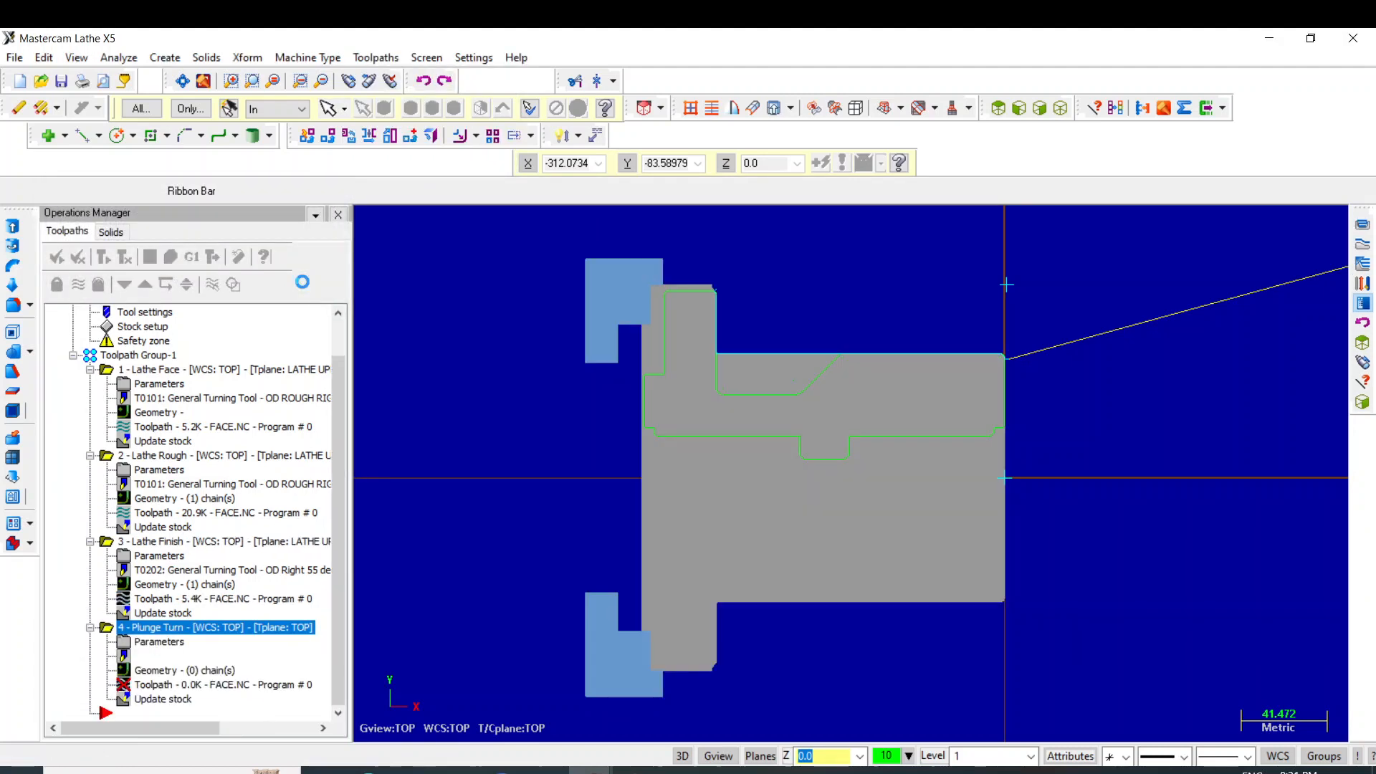
pyautogui.click(387, 344)
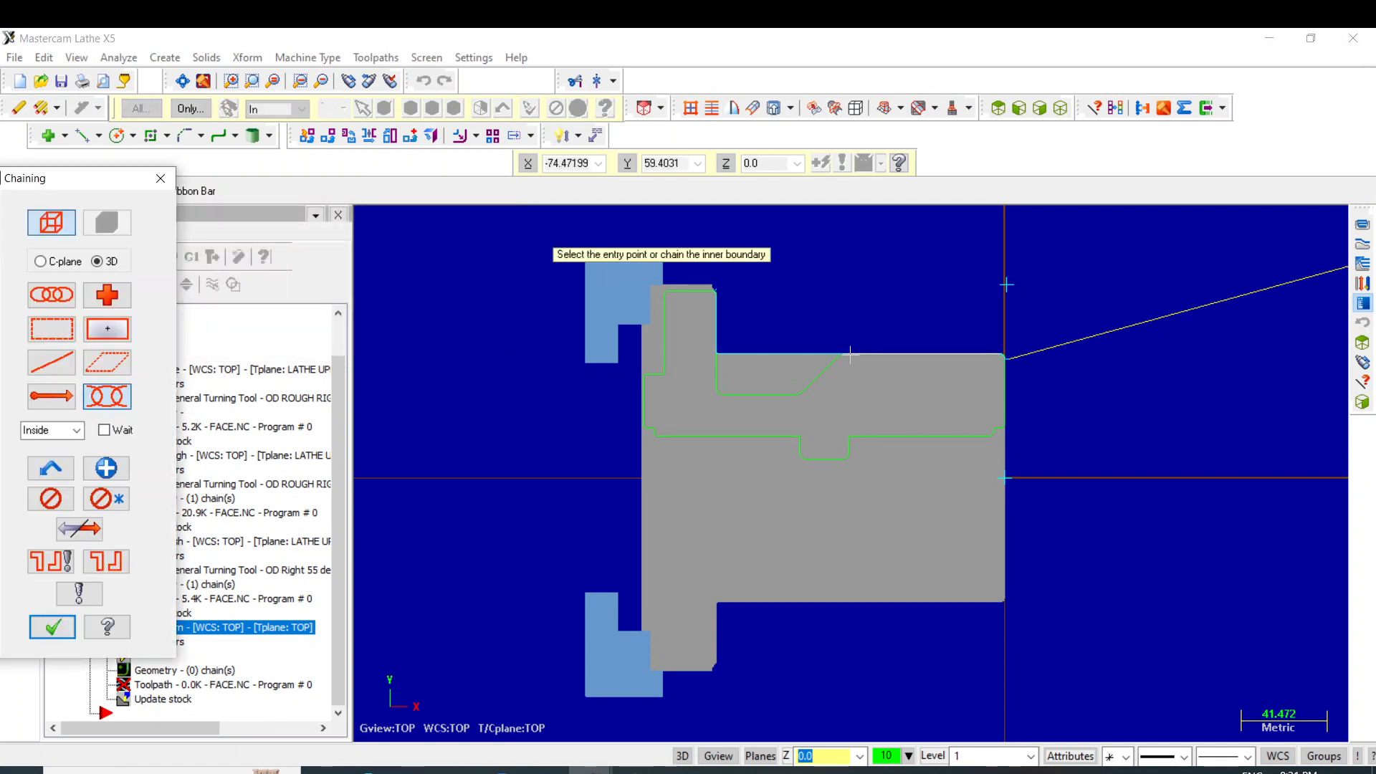
pyautogui.scroll(2, 850, 354)
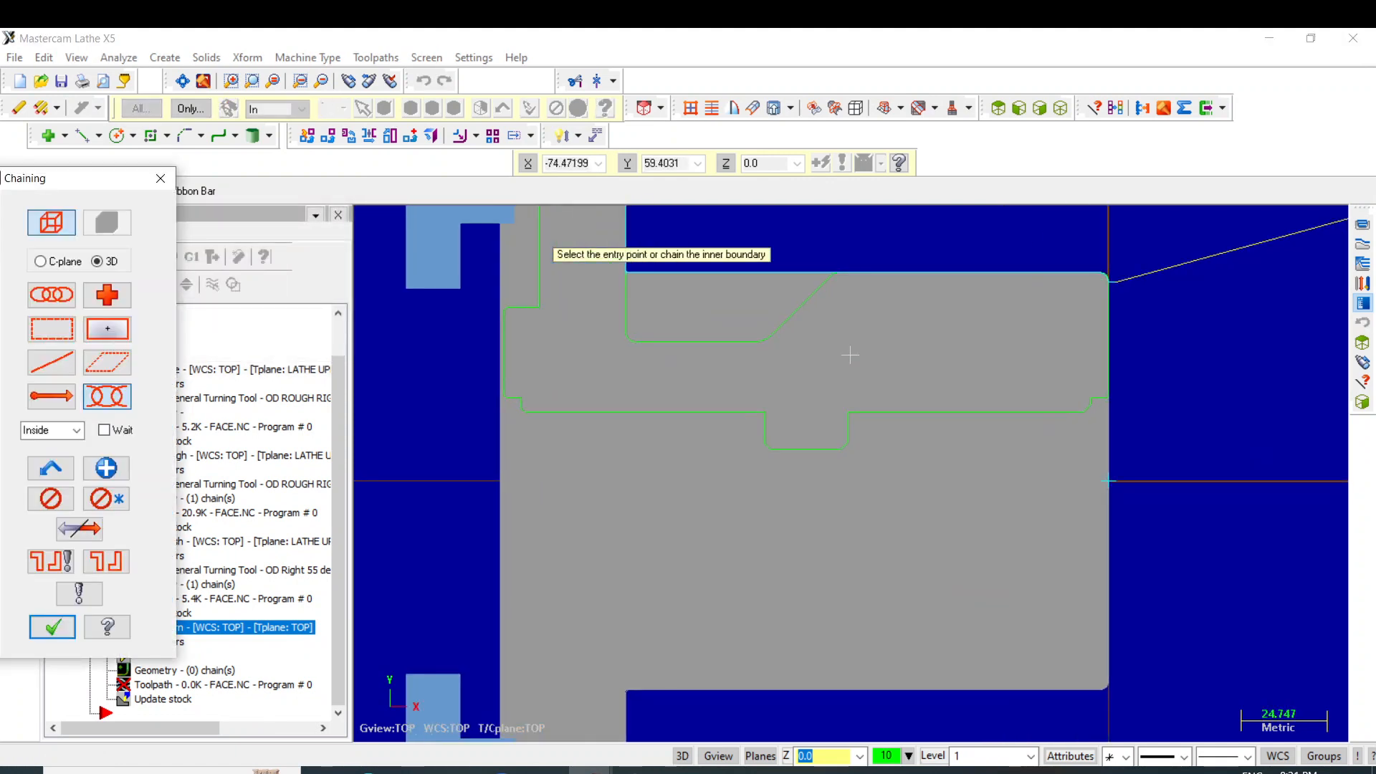
pyautogui.click(833, 273)
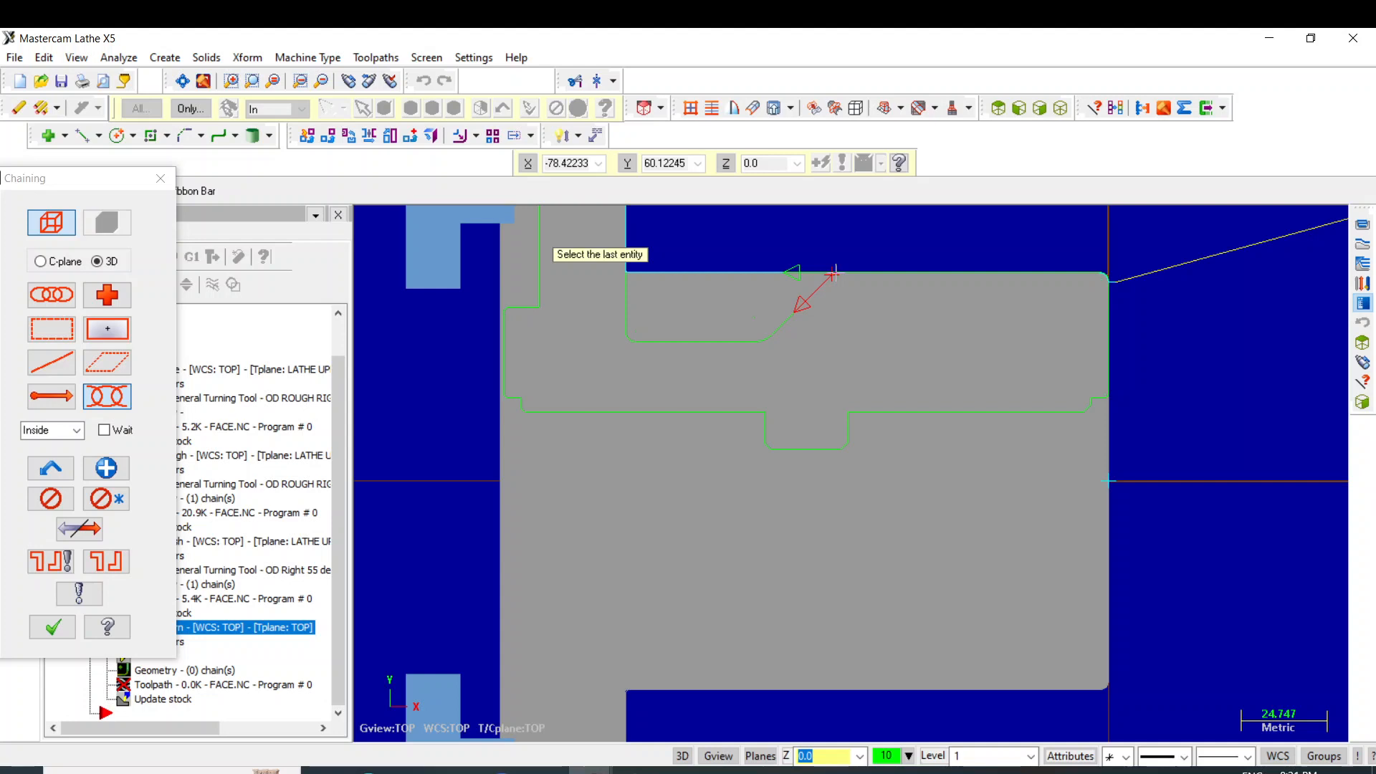
pyautogui.click(629, 279)
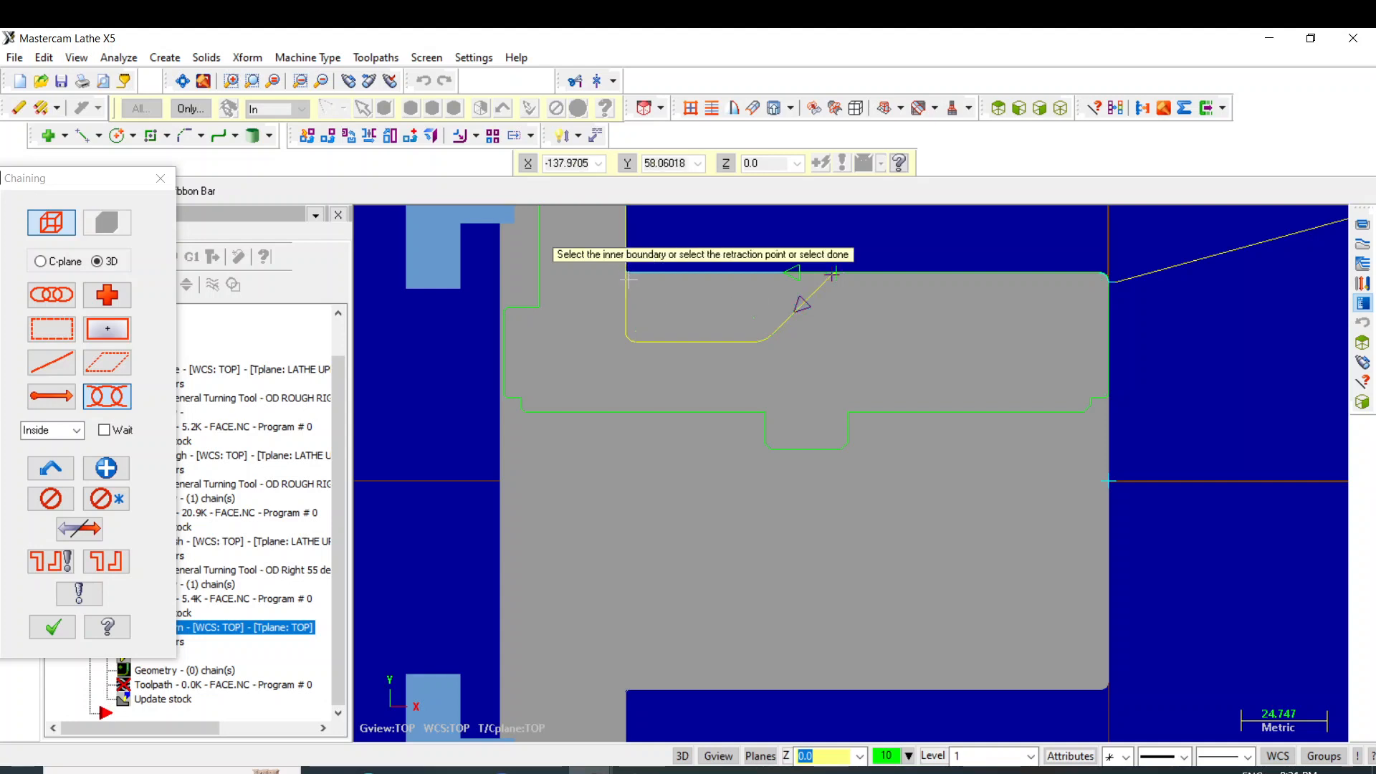
pyautogui.scroll(-3, 628, 280)
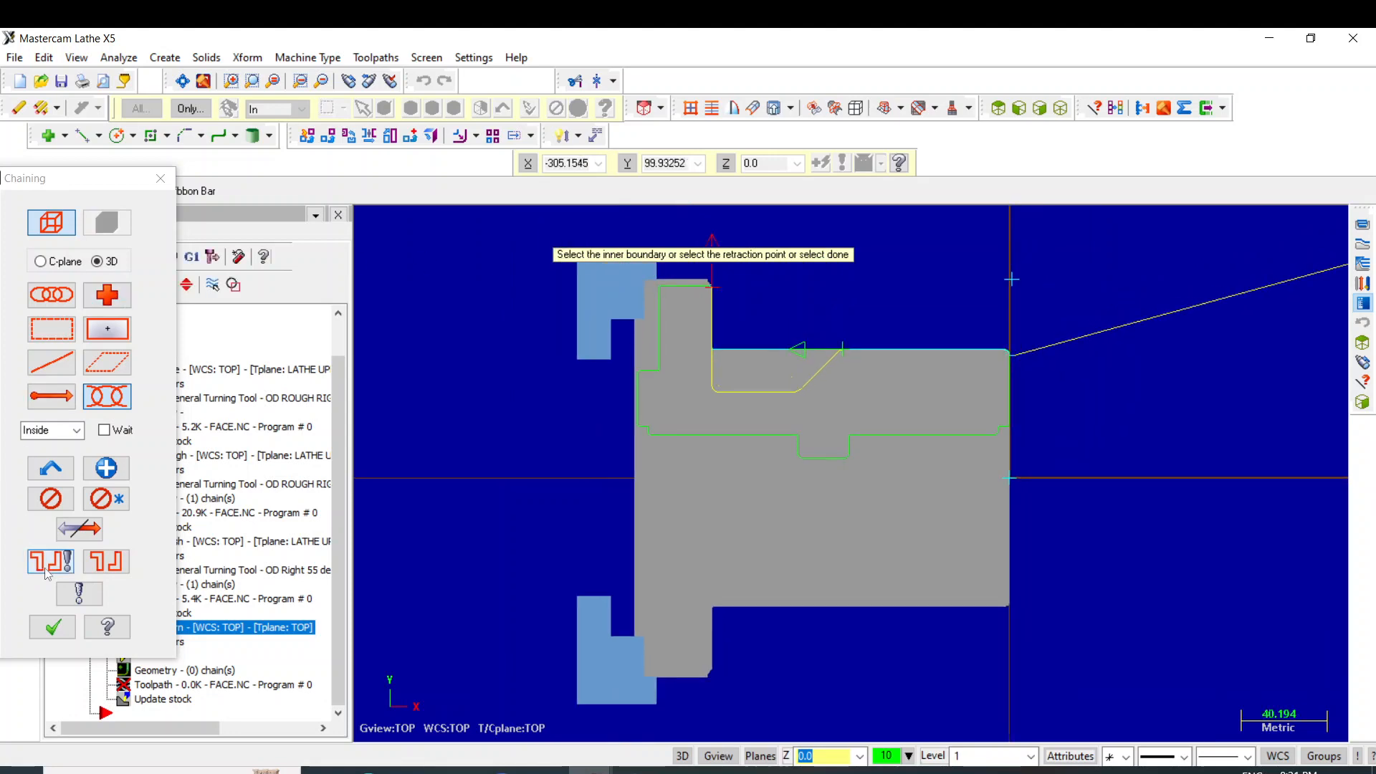
pyautogui.click(52, 627)
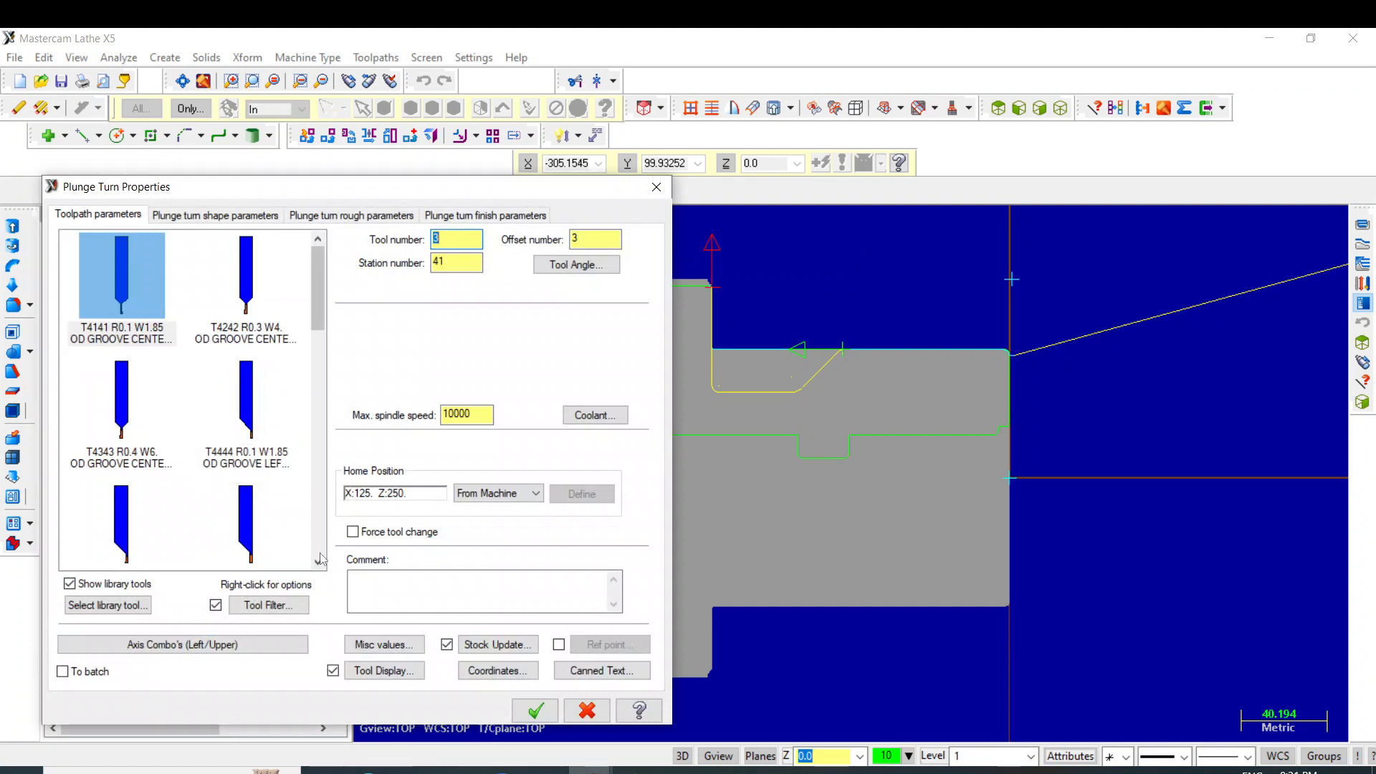
# Look through the grooving tools, enter the plunge turn comment "od grooving", and set the maximum spindle speed to 500.
pyautogui.click(319, 562)
pyautogui.click(319, 561)
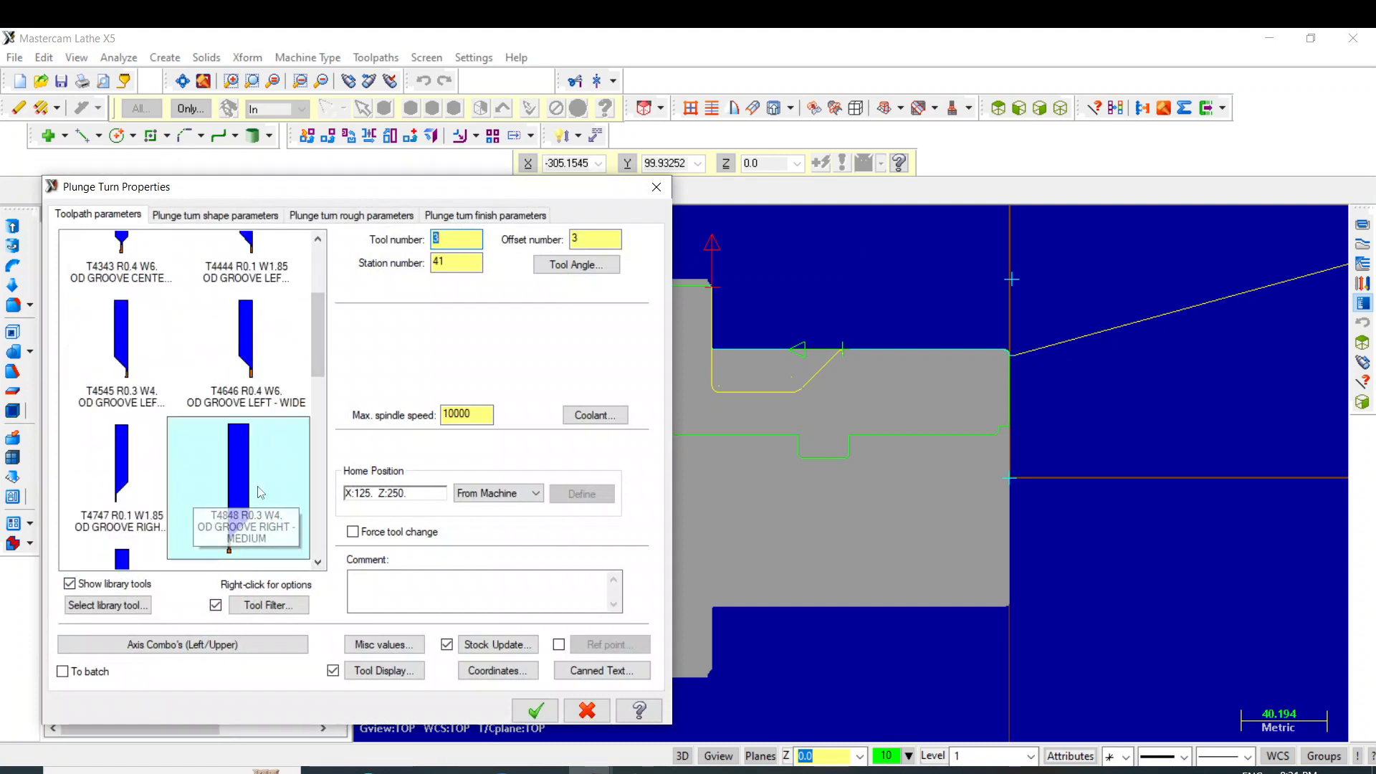
pyautogui.moveTo(258, 492)
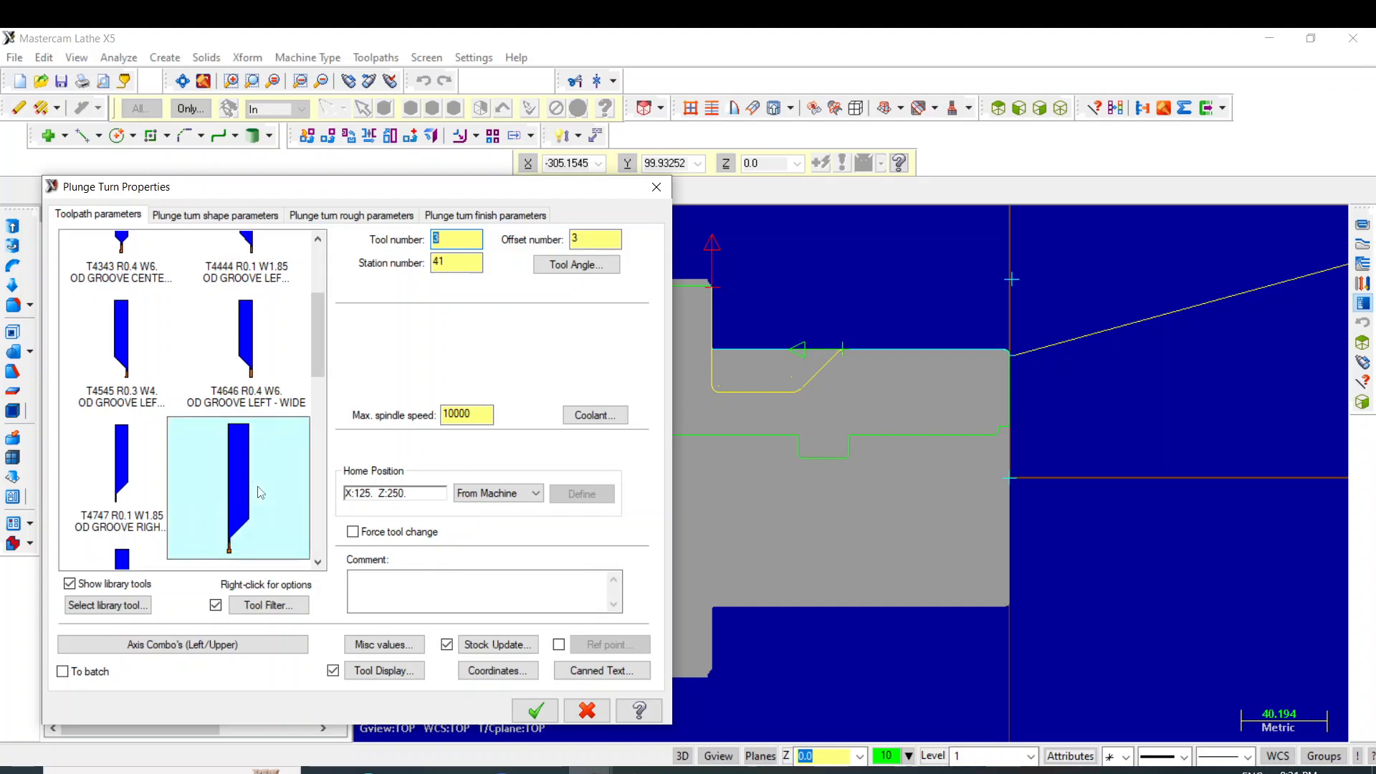
pyautogui.click(389, 600)
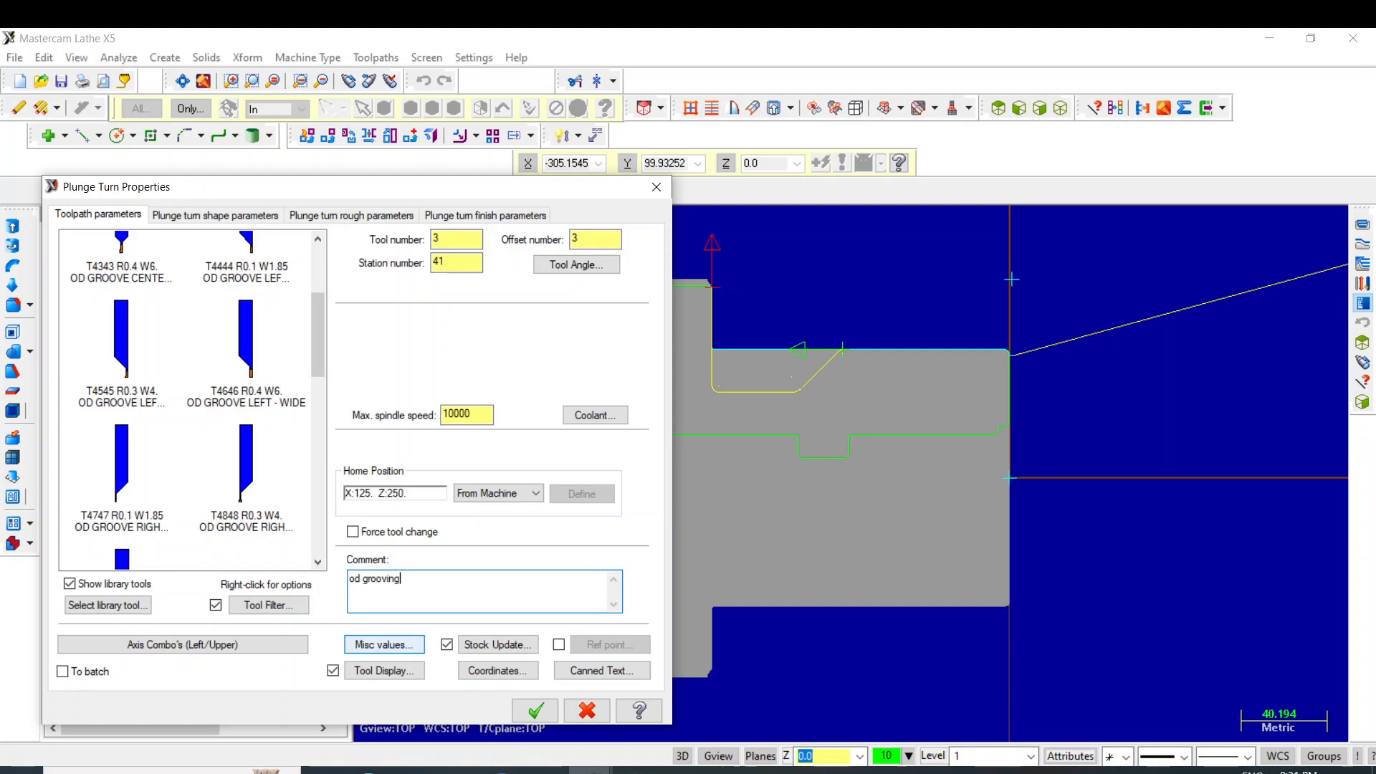
pyautogui.click(466, 413)
pyautogui.doubleClick(466, 413)
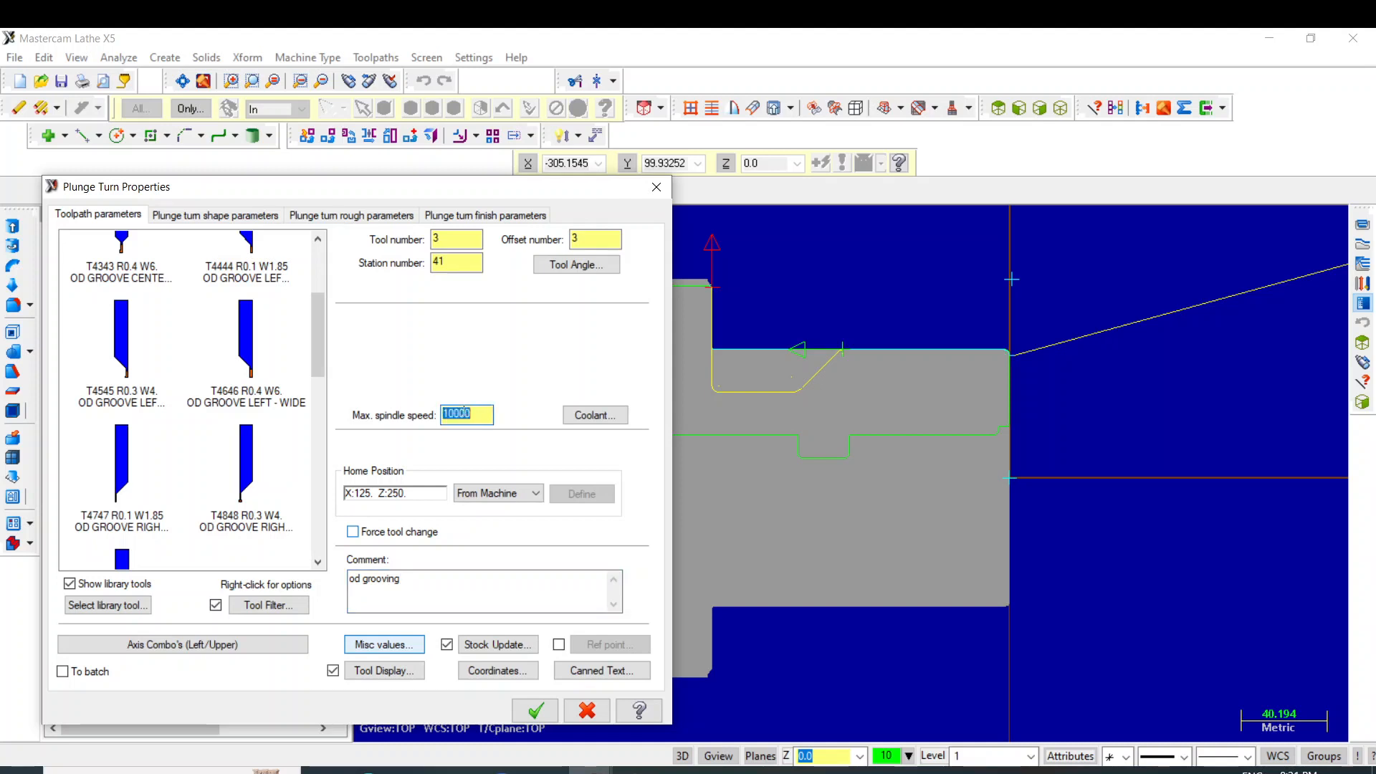
pyautogui.write('5')
pyautogui.press('Tab')
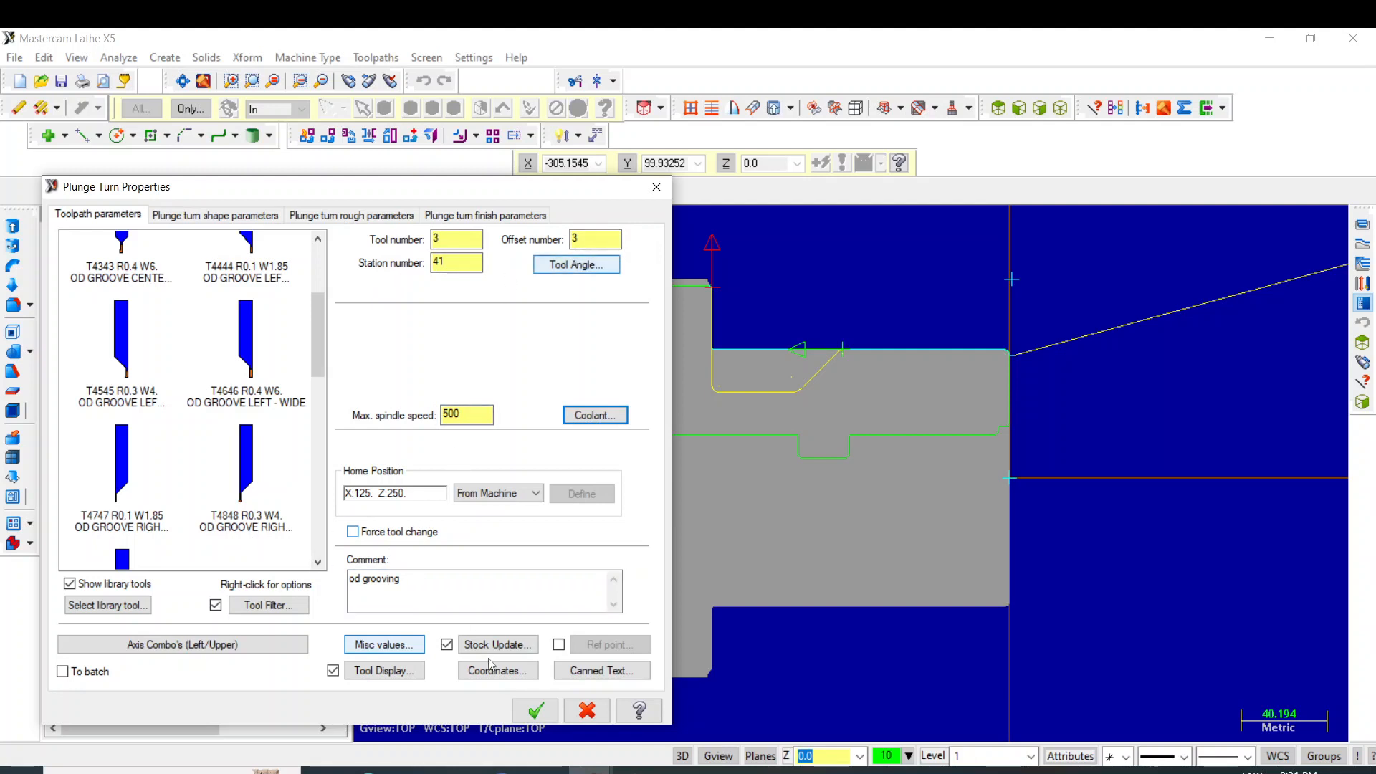
# Set the groove angle to the OD orientation and the roughing stock to leave in X and Z to 0.
pyautogui.click(228, 216)
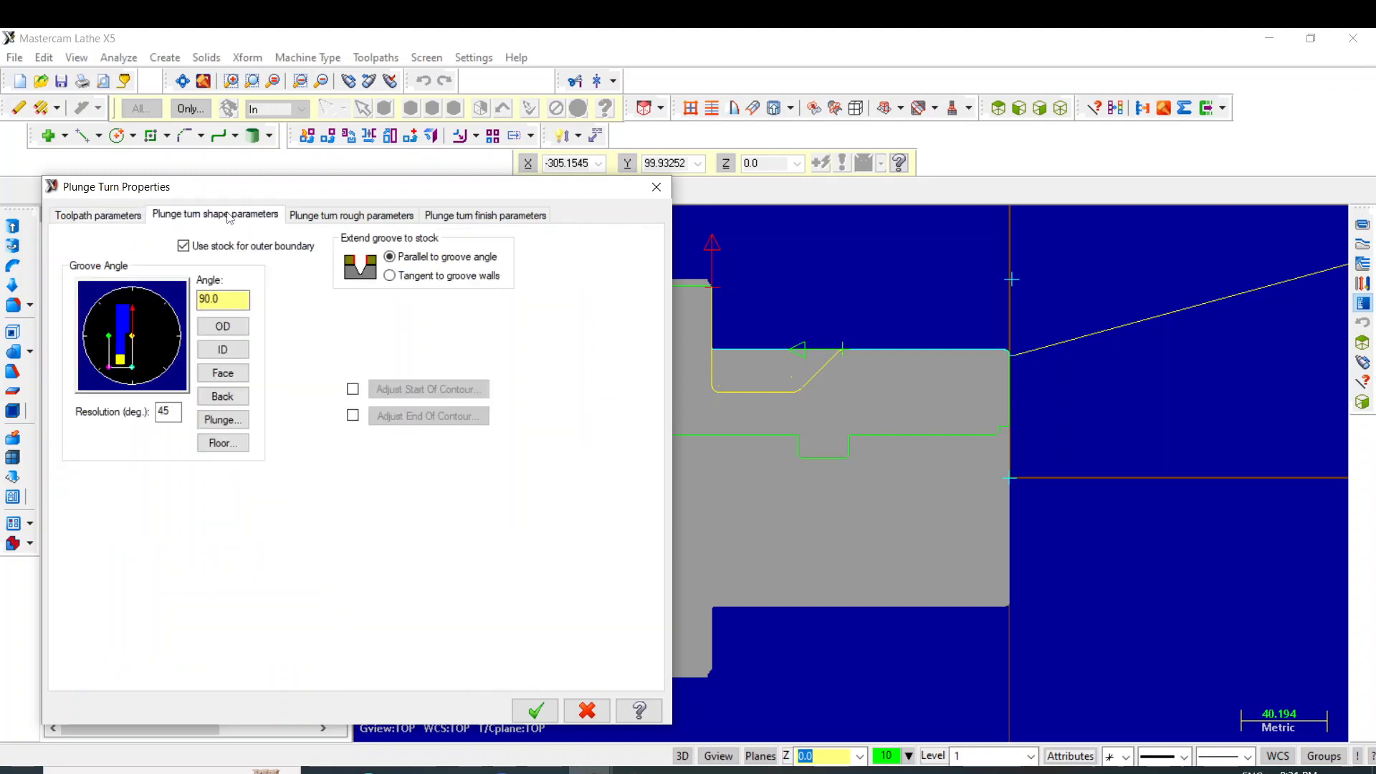
pyautogui.click(242, 330)
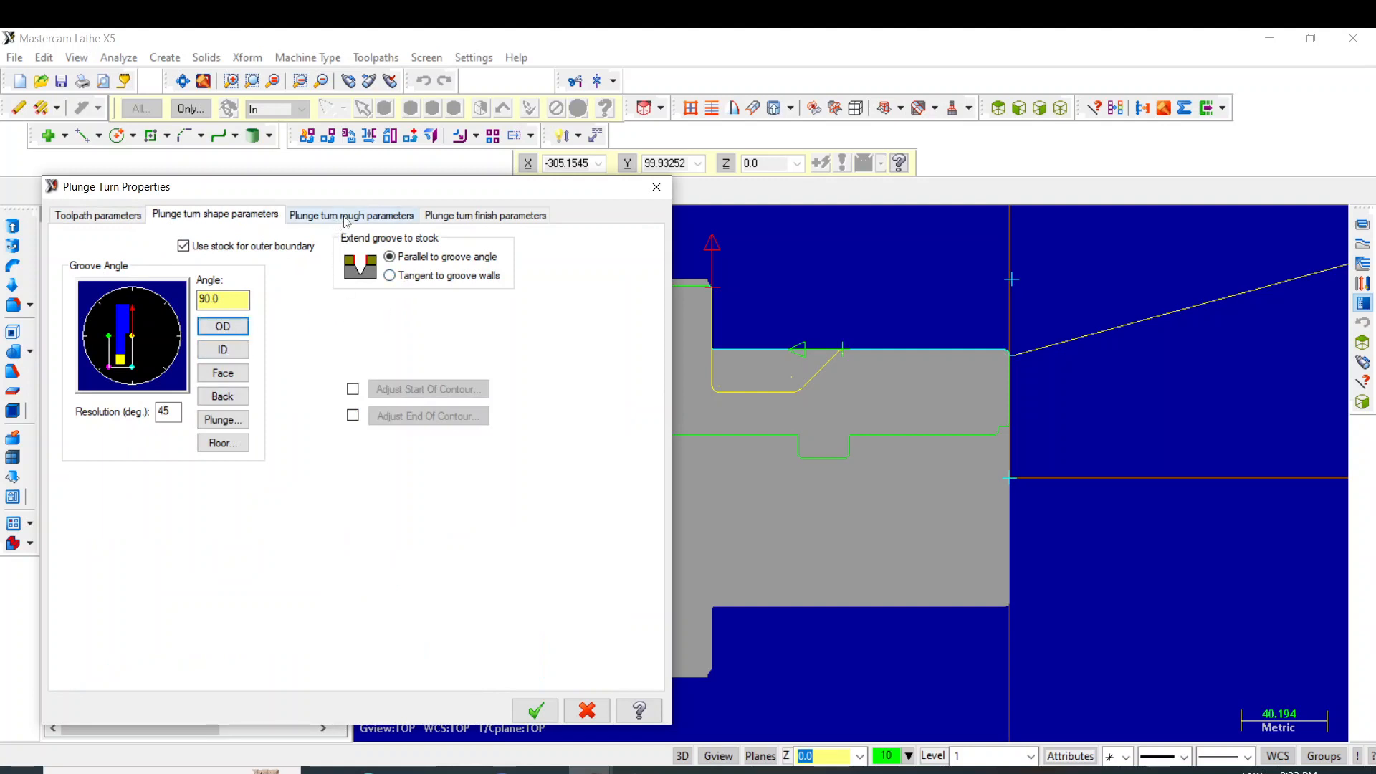
pyautogui.click(346, 217)
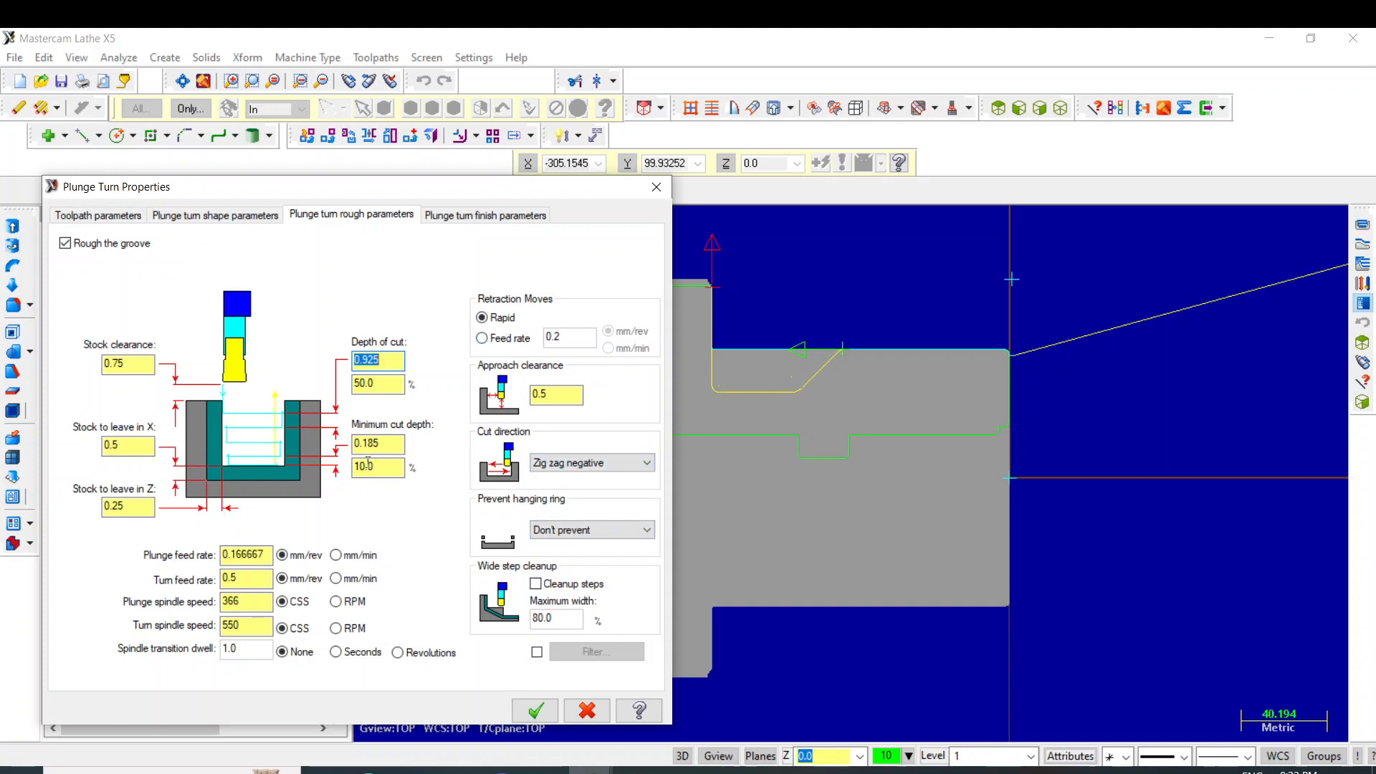
pyautogui.click(648, 463)
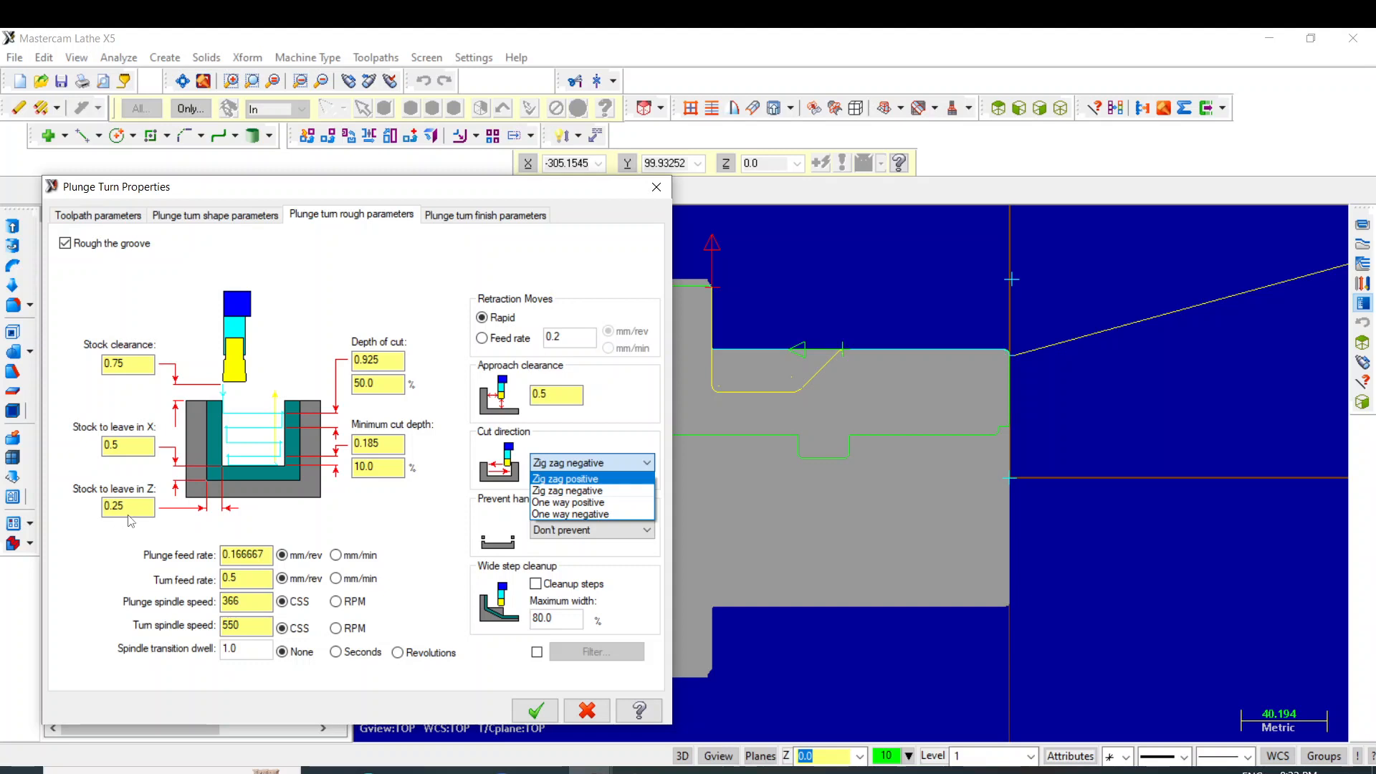
pyautogui.click(129, 443)
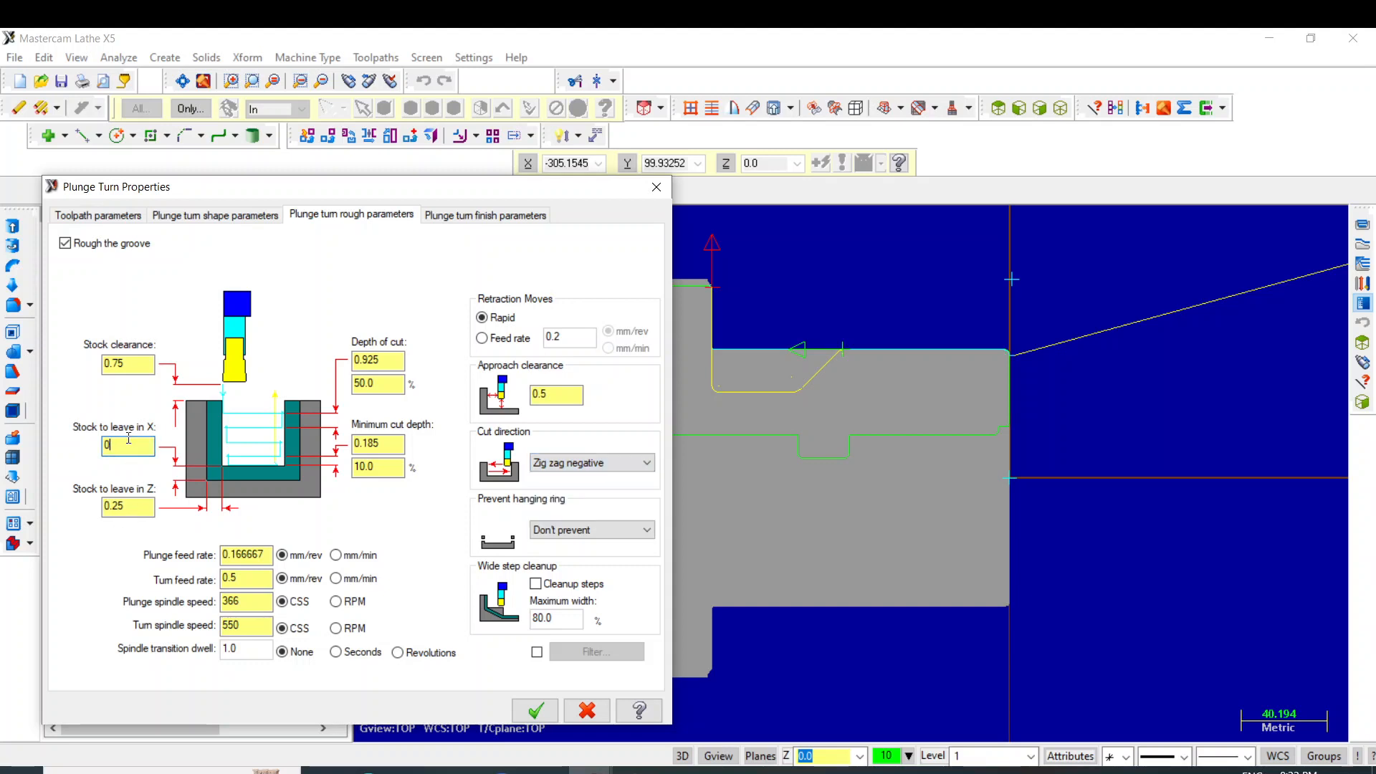
pyautogui.press('Return')
pyautogui.doubleClick(130, 507)
pyautogui.write('0')
pyautogui.press('Return')
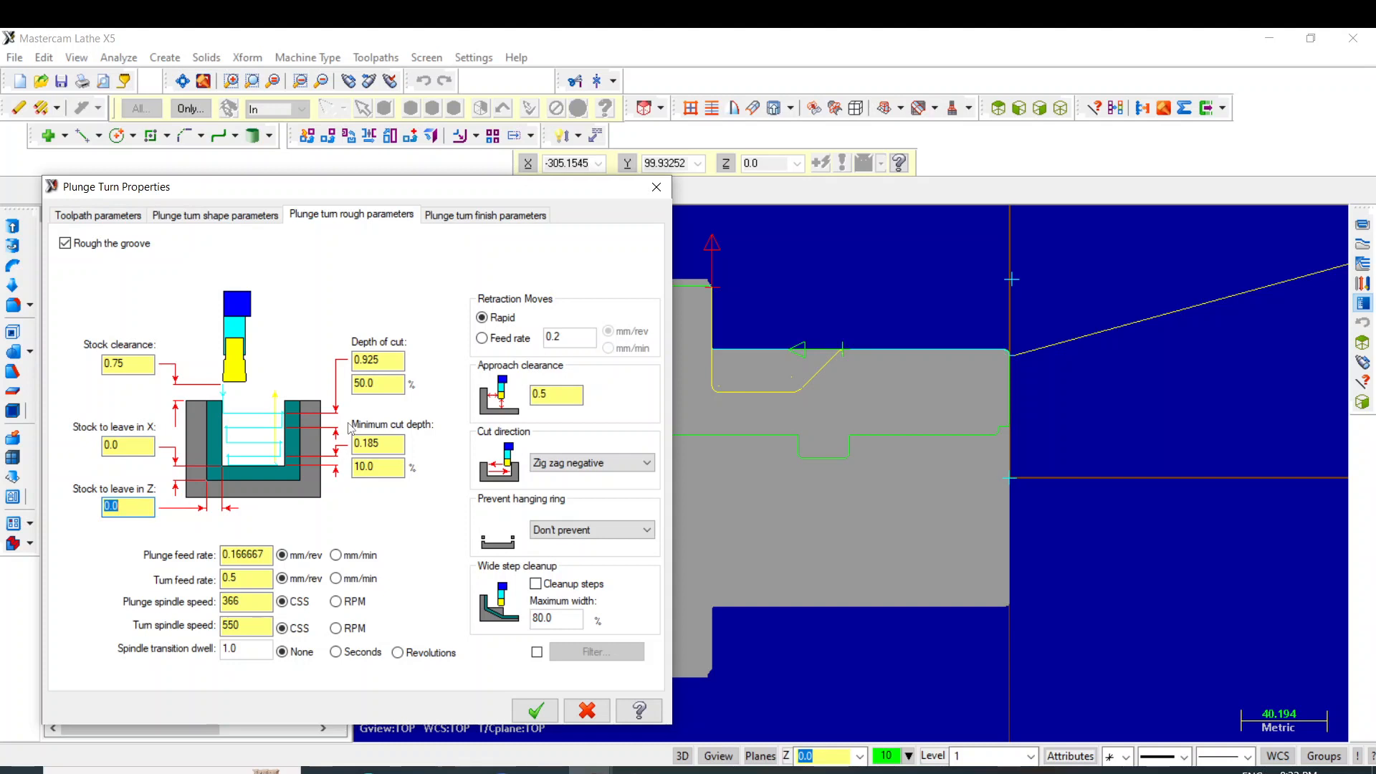
pyautogui.click(483, 339)
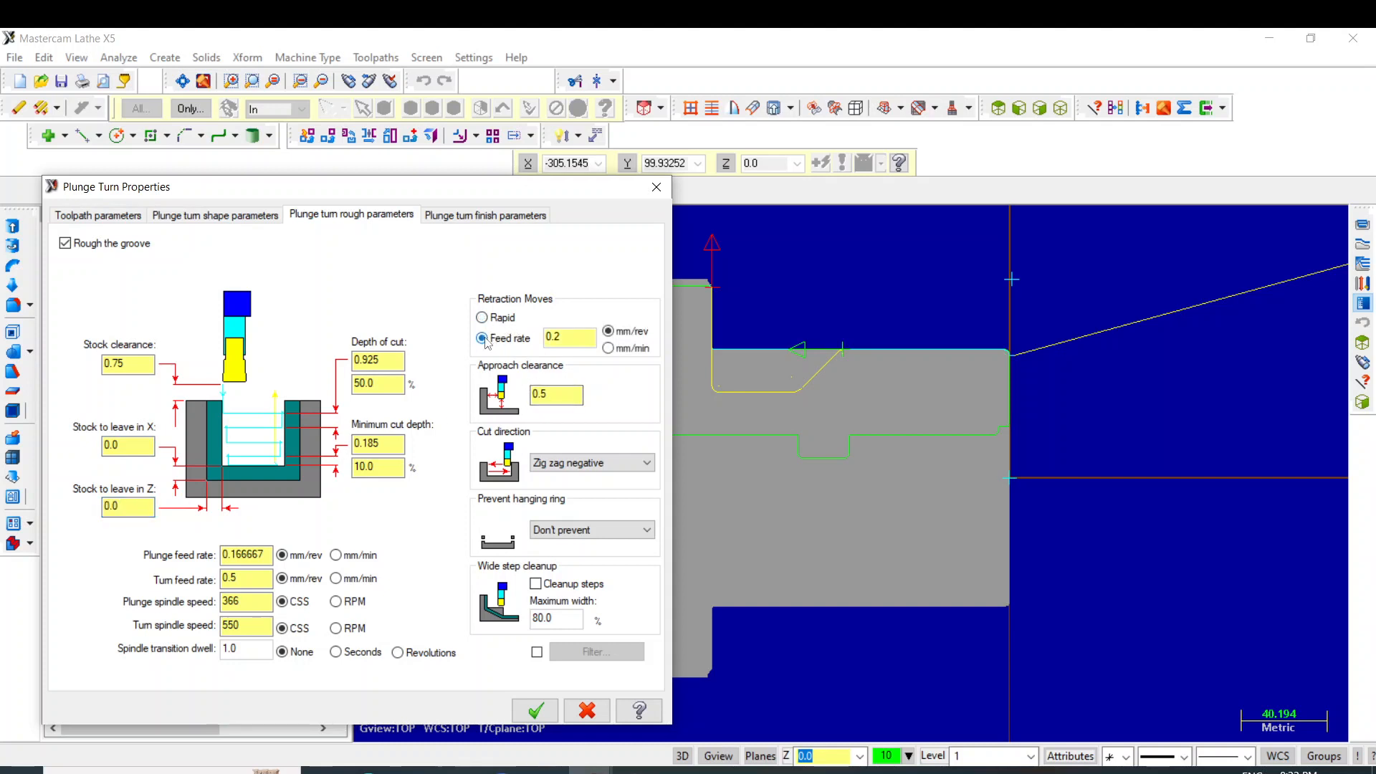
pyautogui.click(589, 339)
pyautogui.click(482, 319)
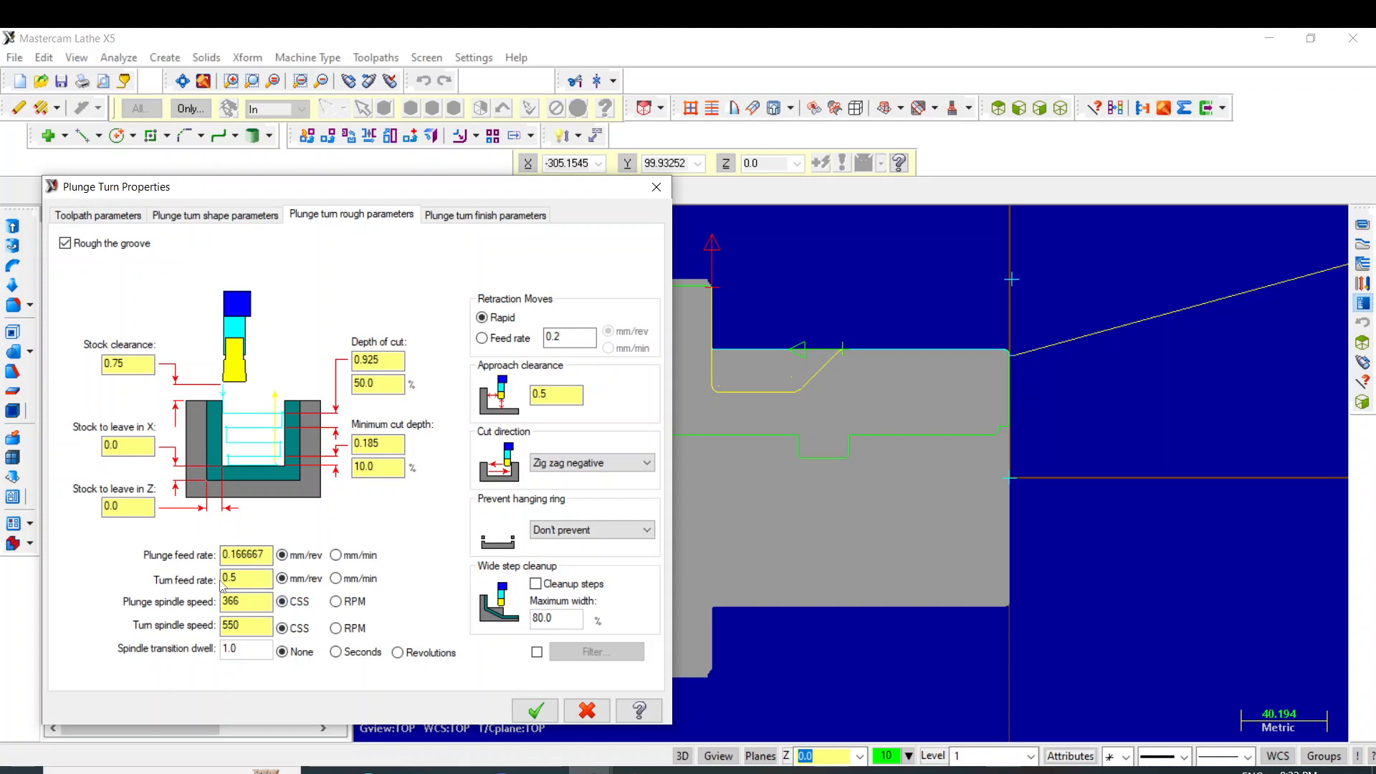
# Set the roughing turn feed rate to 0.1 mm/rev and generate the plunge turn toolpath despite the stock-to-leave warning.
pyautogui.doubleClick(246, 580)
pyautogui.press('BackSpace')
pyautogui.click(537, 711)
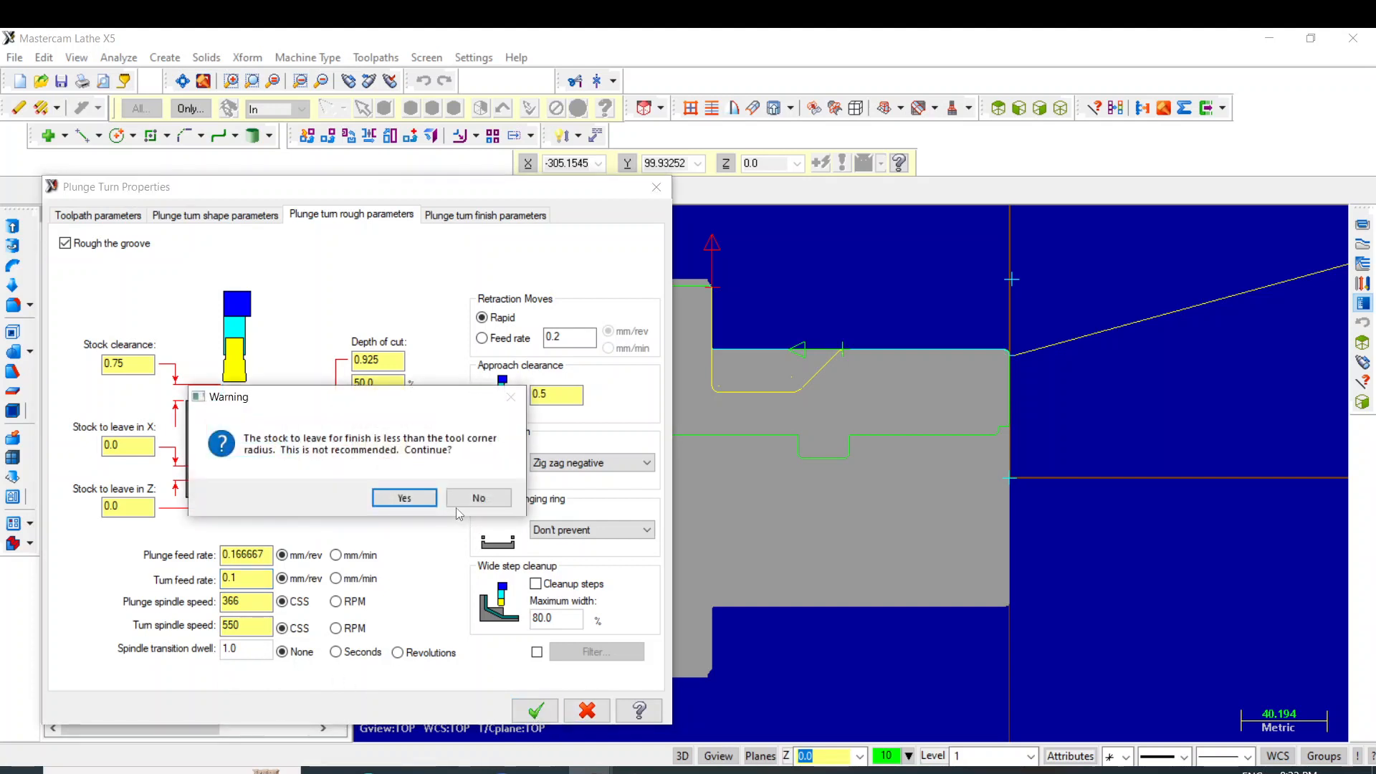
pyautogui.click(404, 498)
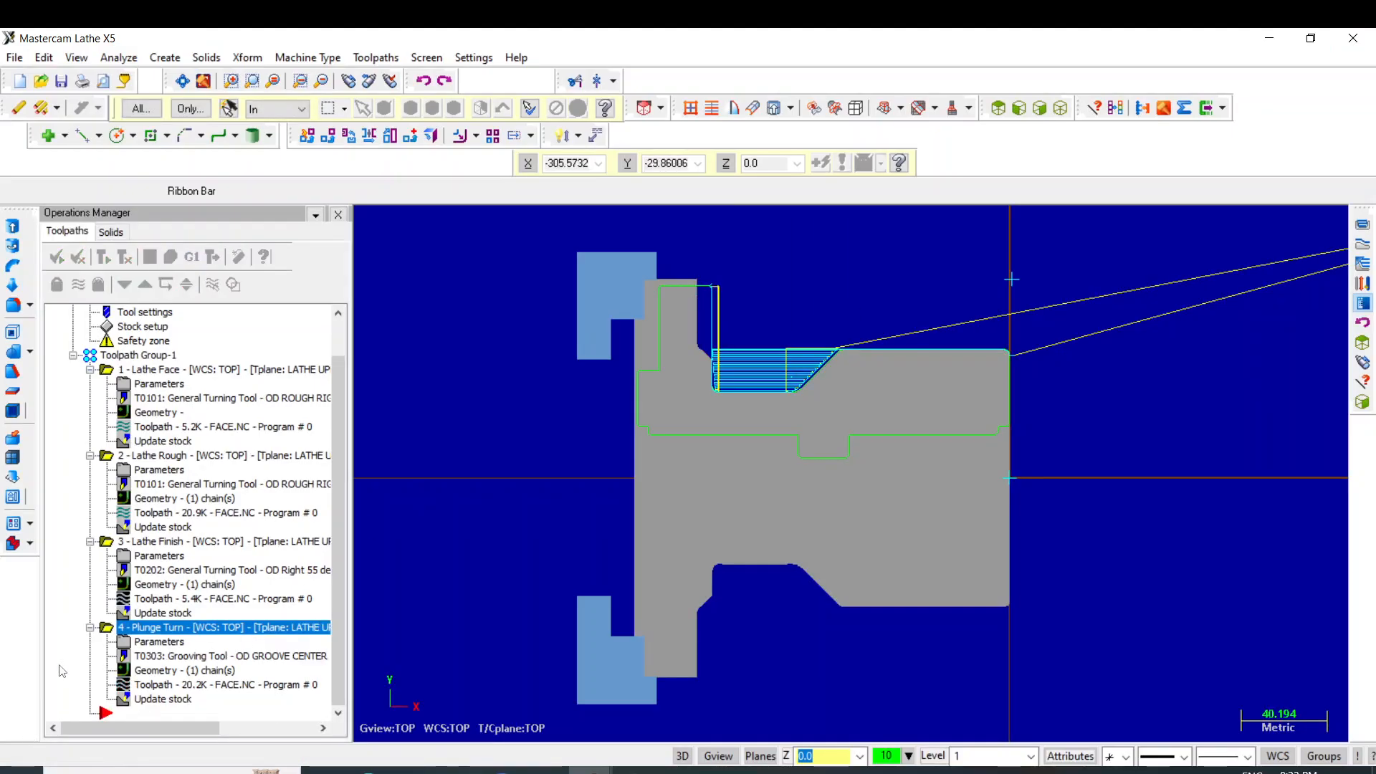
# Change the plunge turn tool to the OD GROOVE RIGHT - MEDIUM tool T4848 R0.3 W4 and accept the cut depth and stock-to-leave warnings.
pyautogui.click(124, 644)
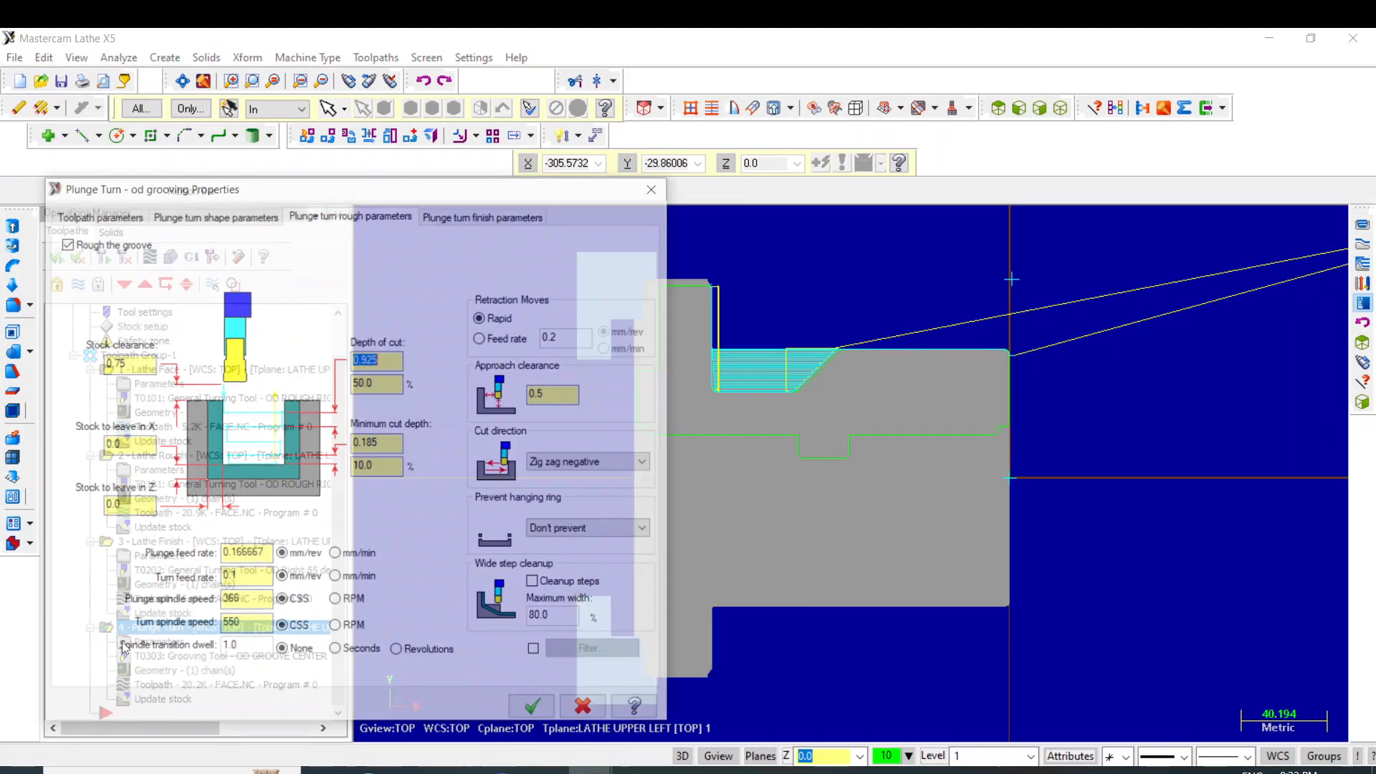
pyautogui.click(105, 216)
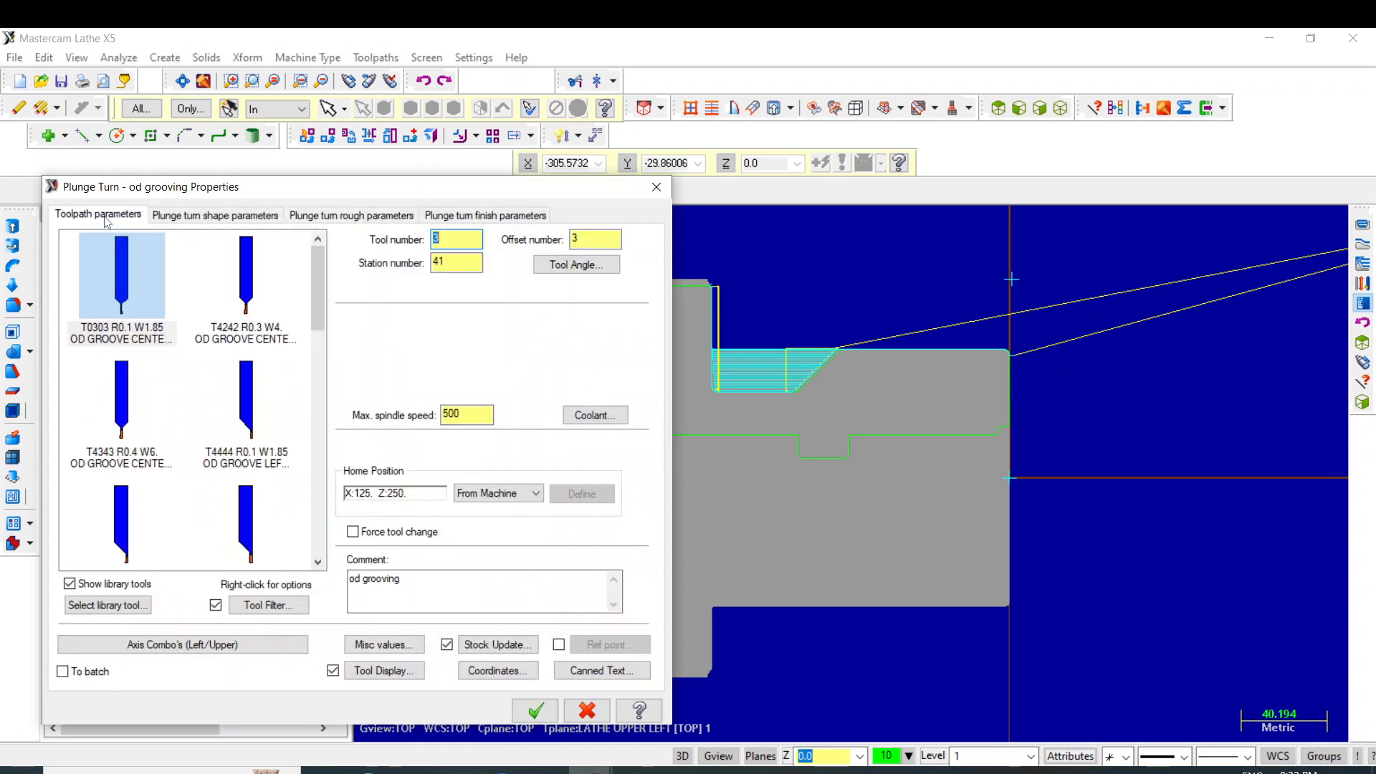
pyautogui.click(317, 562)
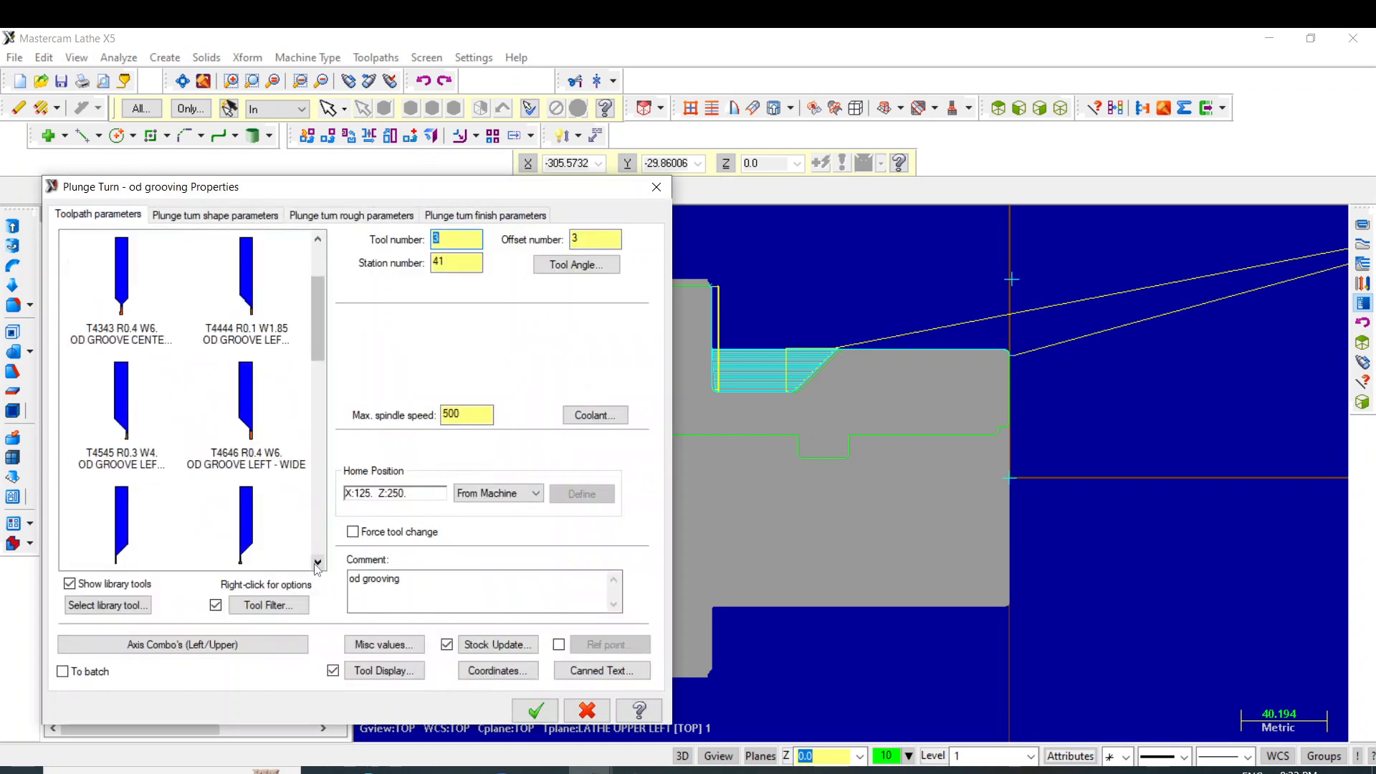
pyautogui.click(317, 562)
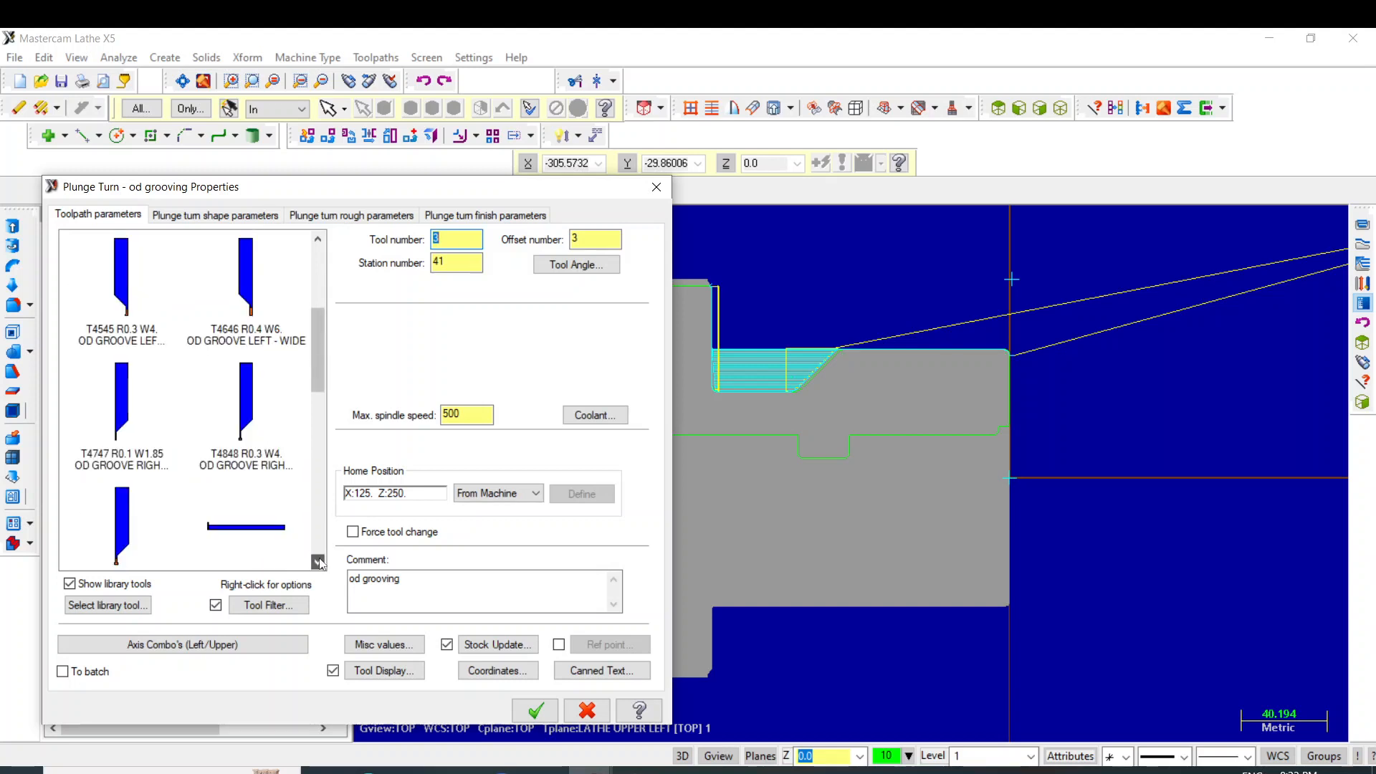
pyautogui.click(279, 473)
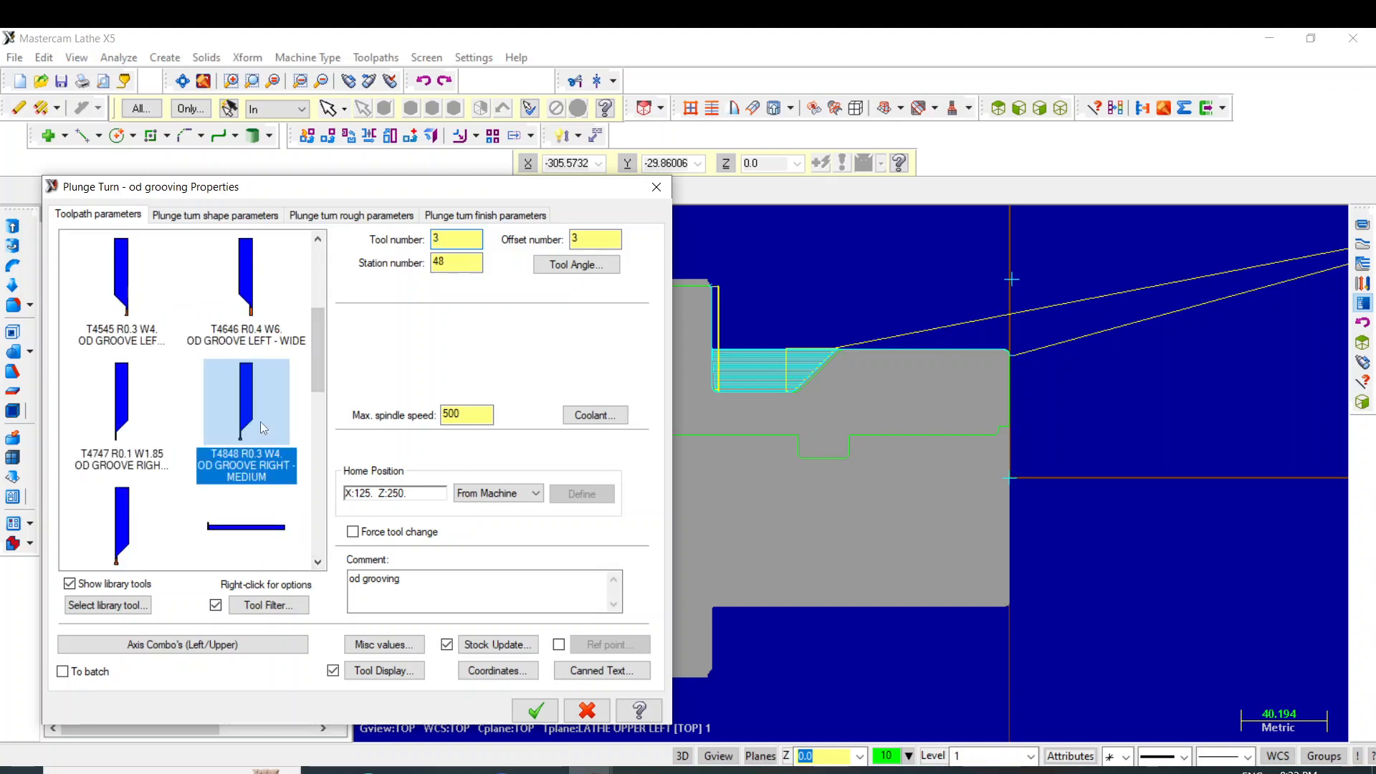
pyautogui.click(536, 709)
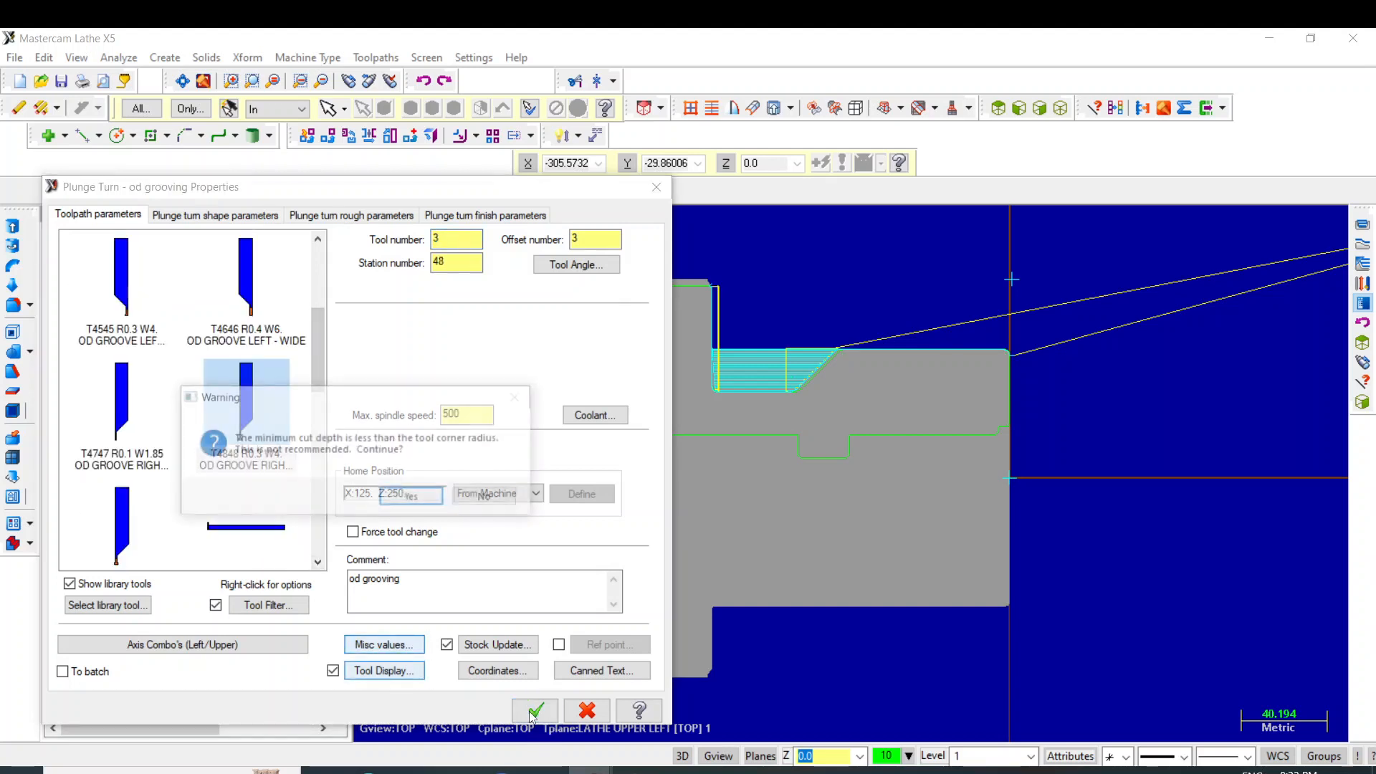
pyautogui.click(415, 499)
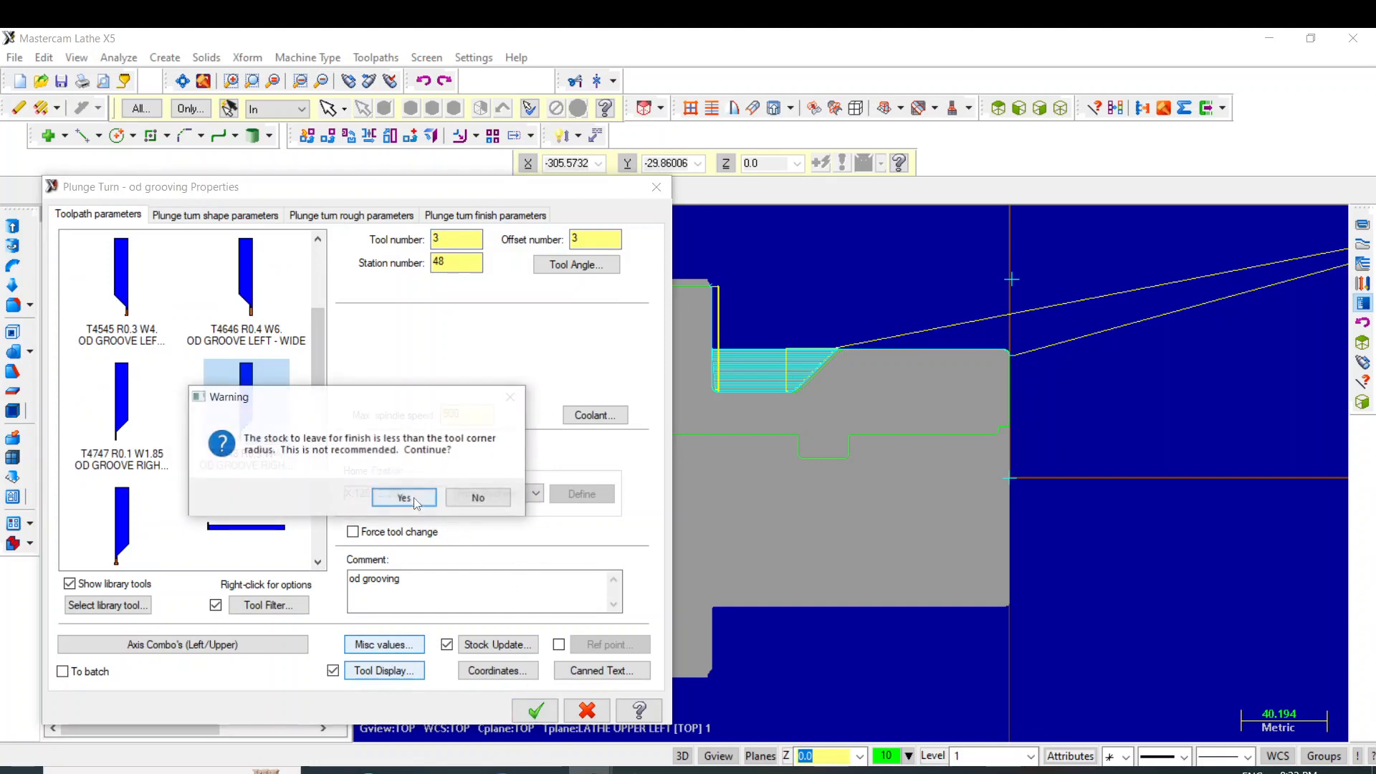
pyautogui.click(404, 497)
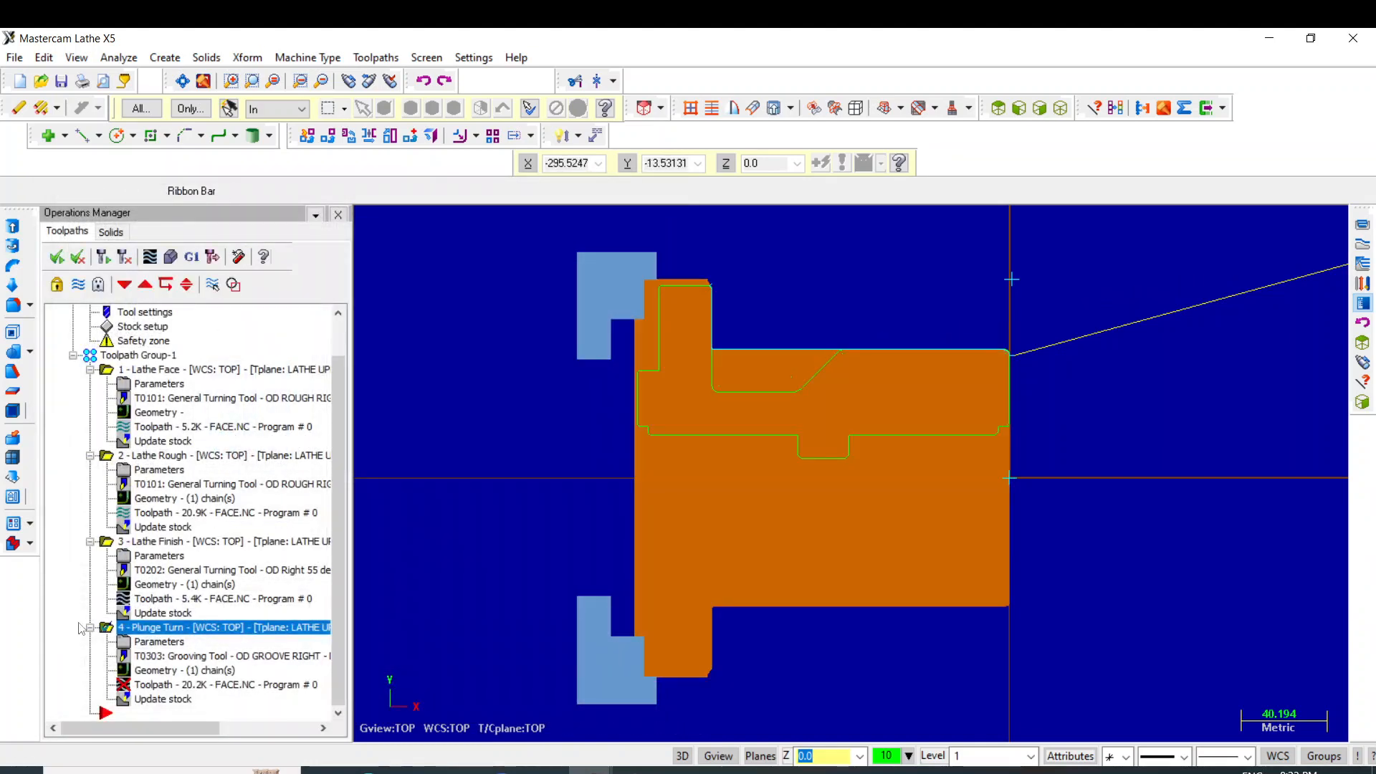
# Regenerate the plunge turn operation with the right-hand grooving tool and check its tool position in Backplot.
pyautogui.click(136, 687)
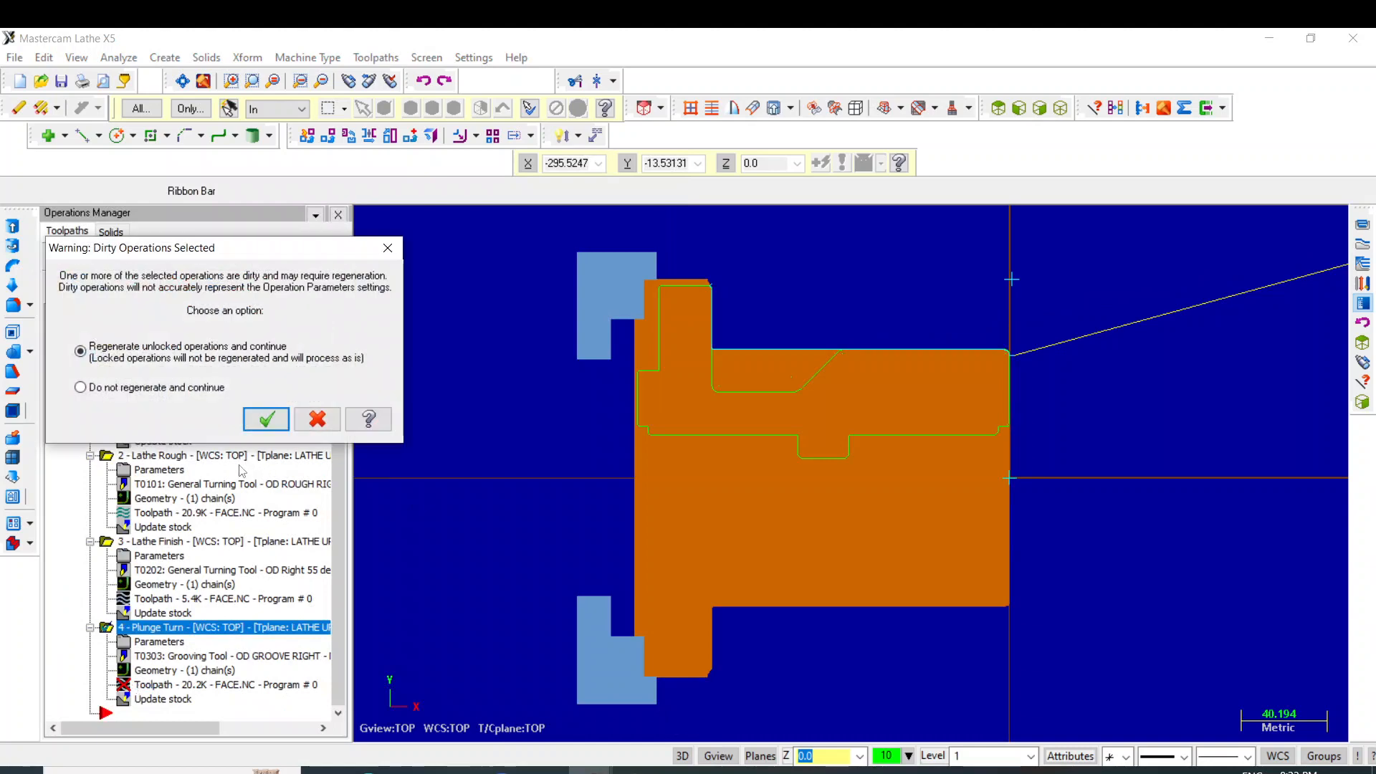
pyautogui.click(266, 418)
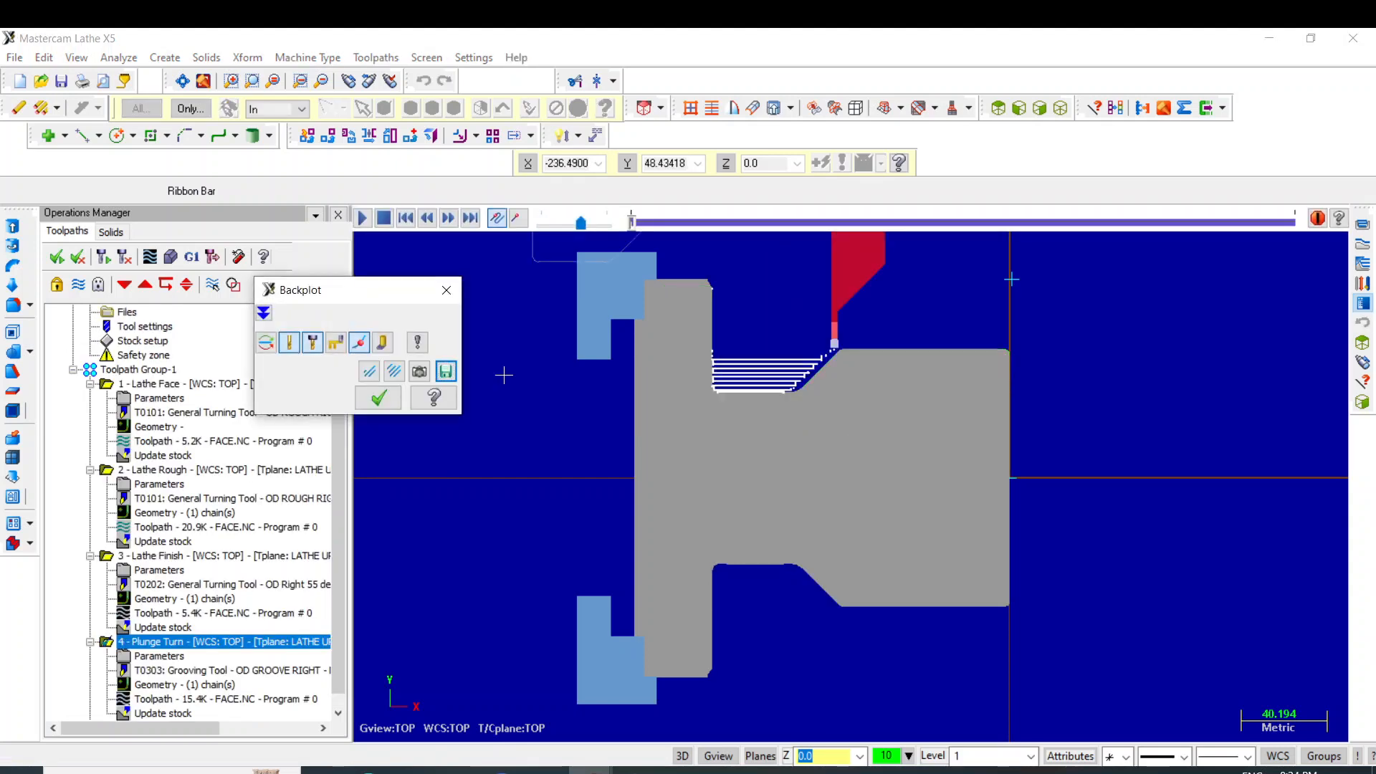
pyautogui.click(396, 400)
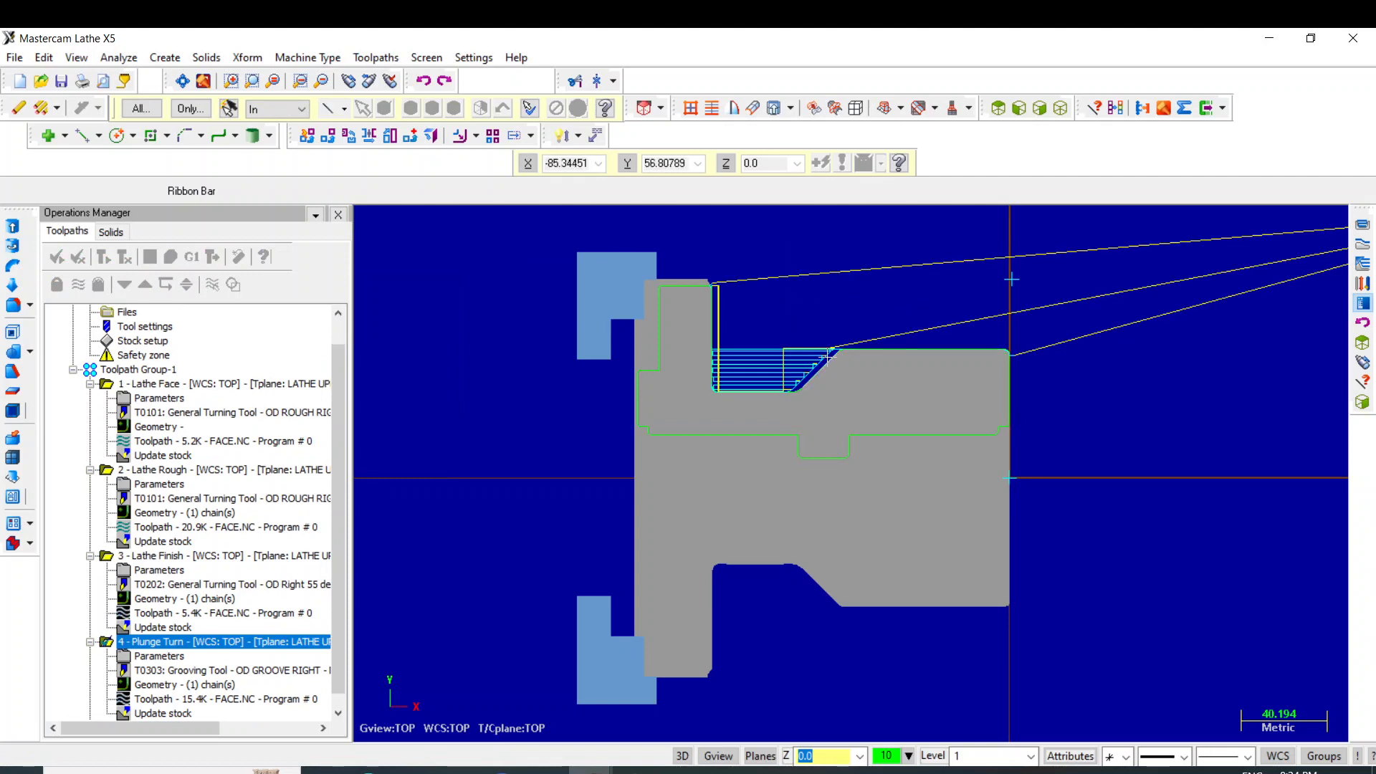
# Set the plunge turn roughing cut direction to One way negative and accept the stock-to-leave warning.
pyautogui.click(127, 657)
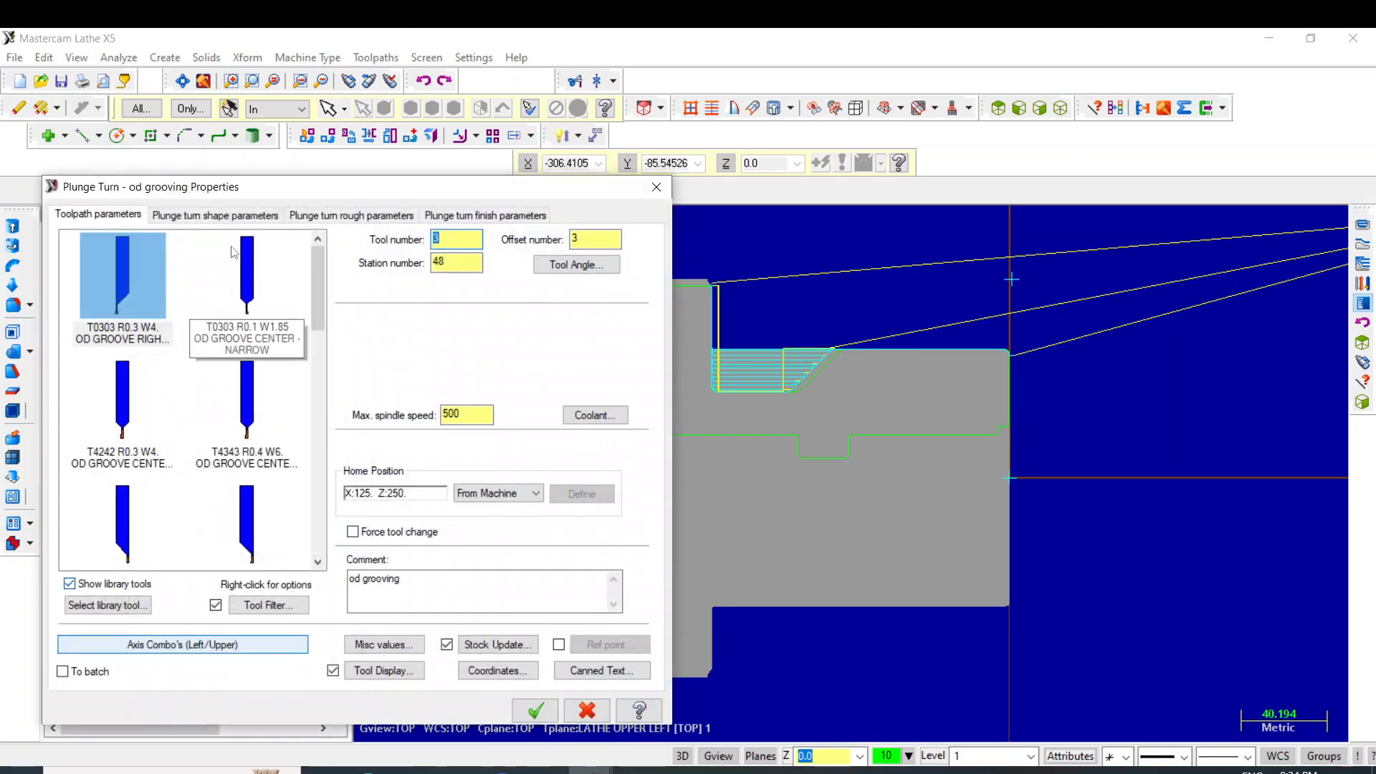
pyautogui.click(270, 217)
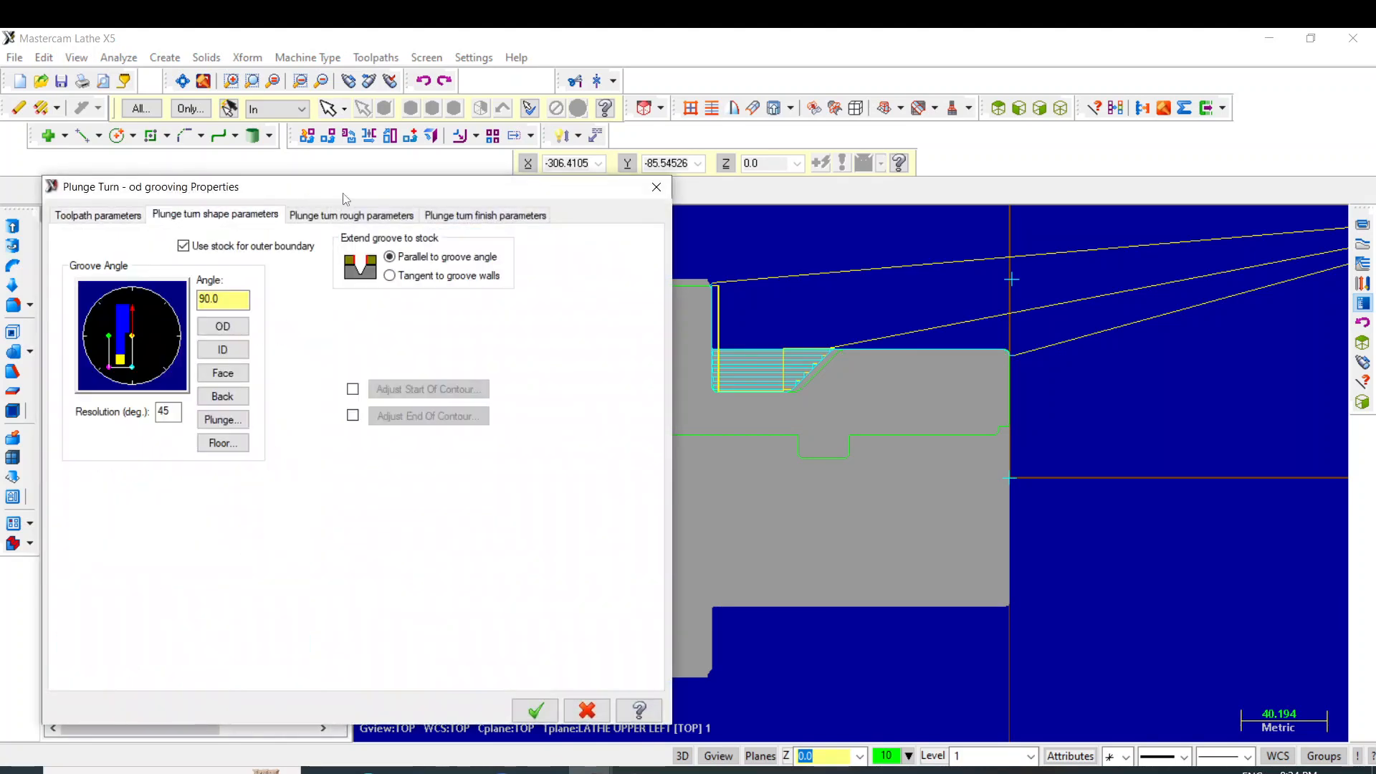
pyautogui.click(351, 218)
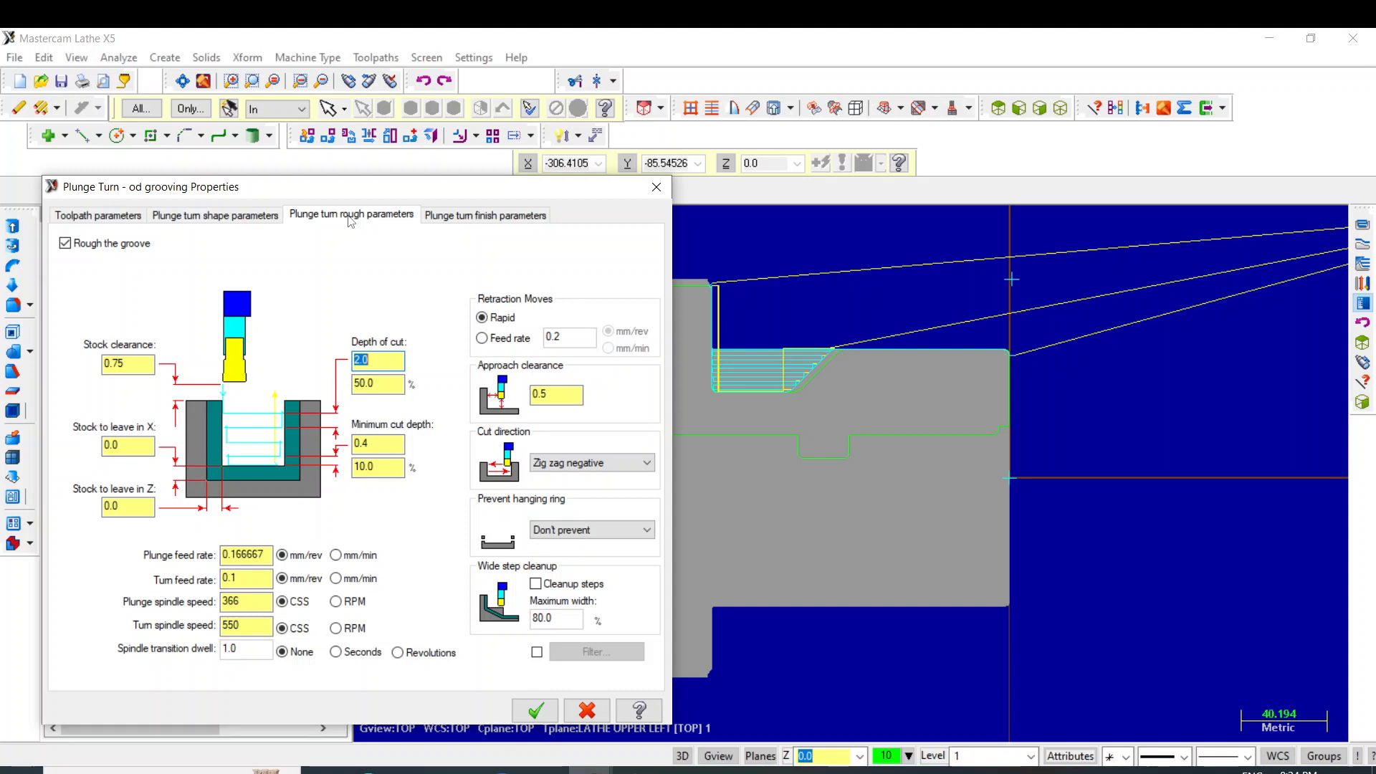
pyautogui.click(648, 464)
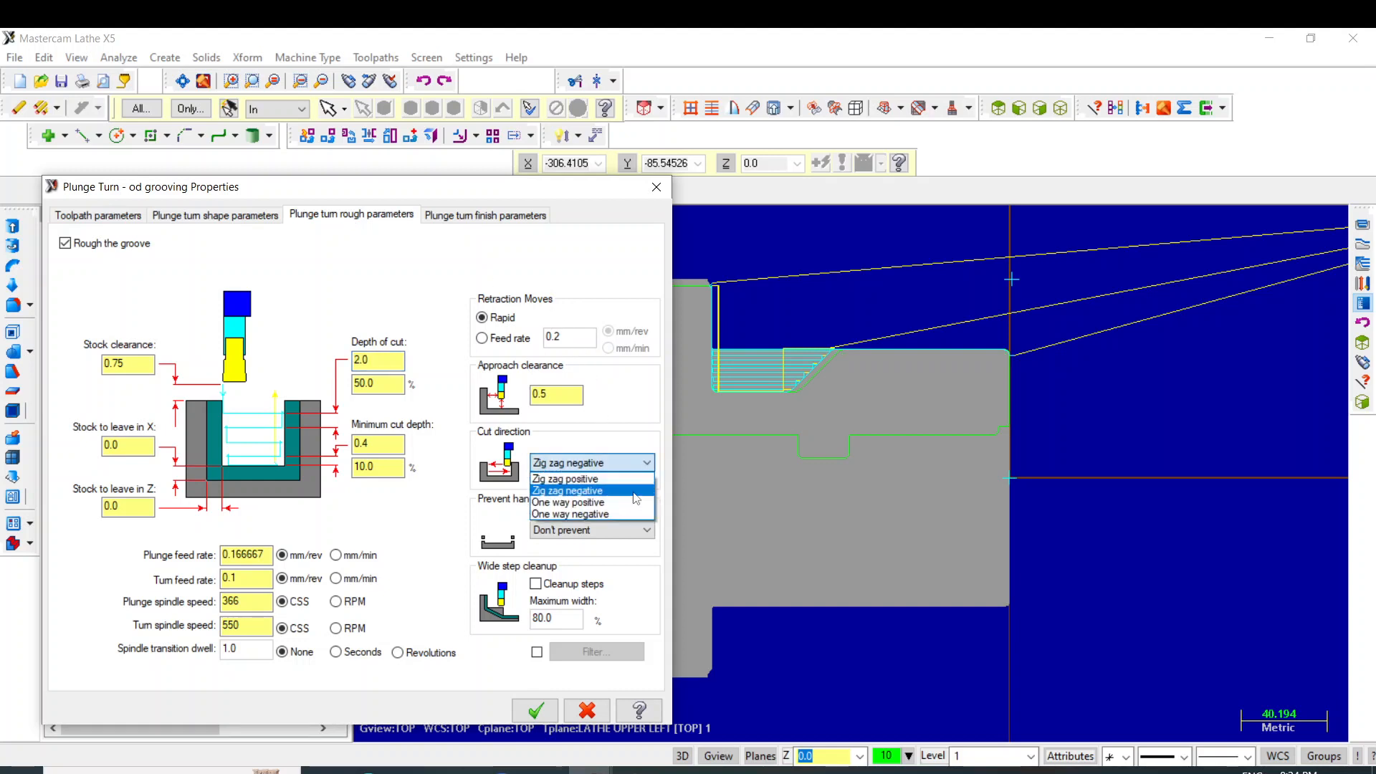
pyautogui.click(616, 514)
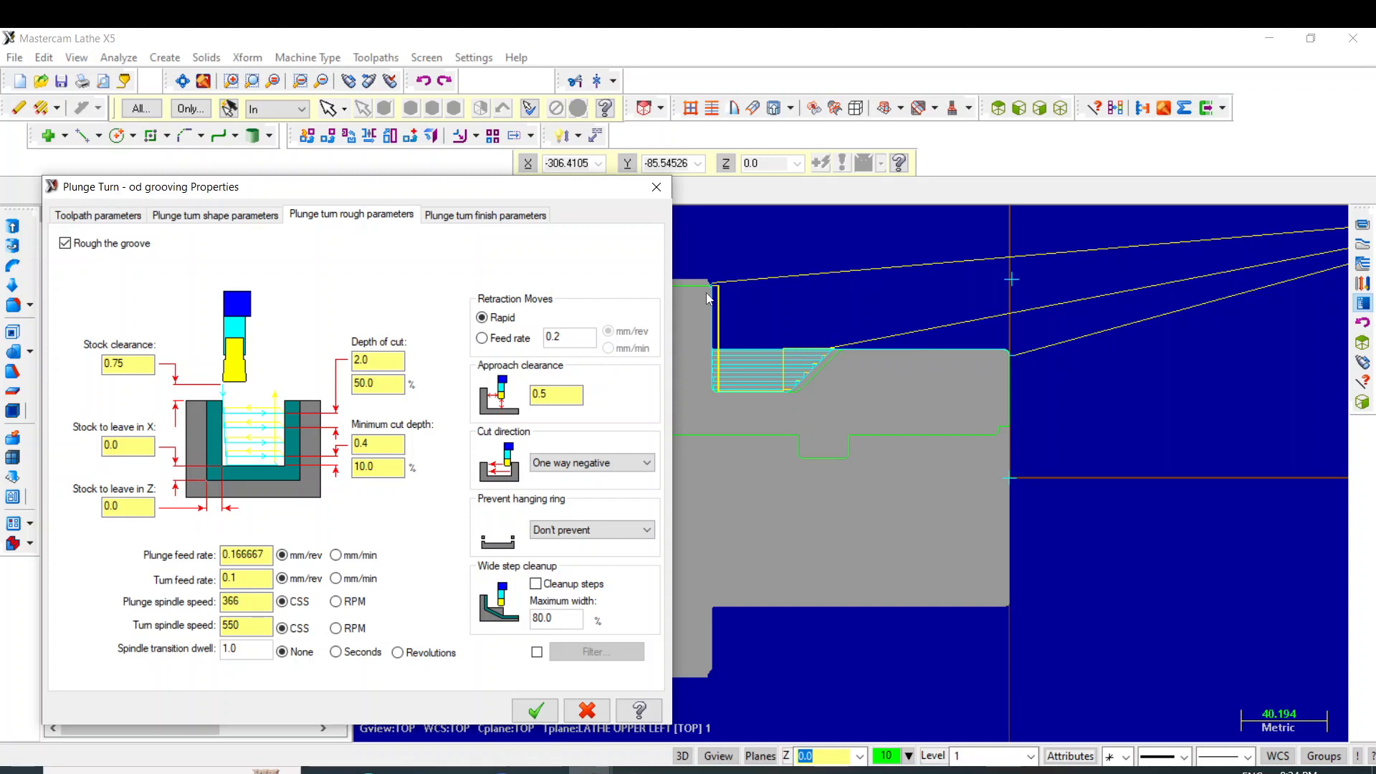
pyautogui.click(551, 711)
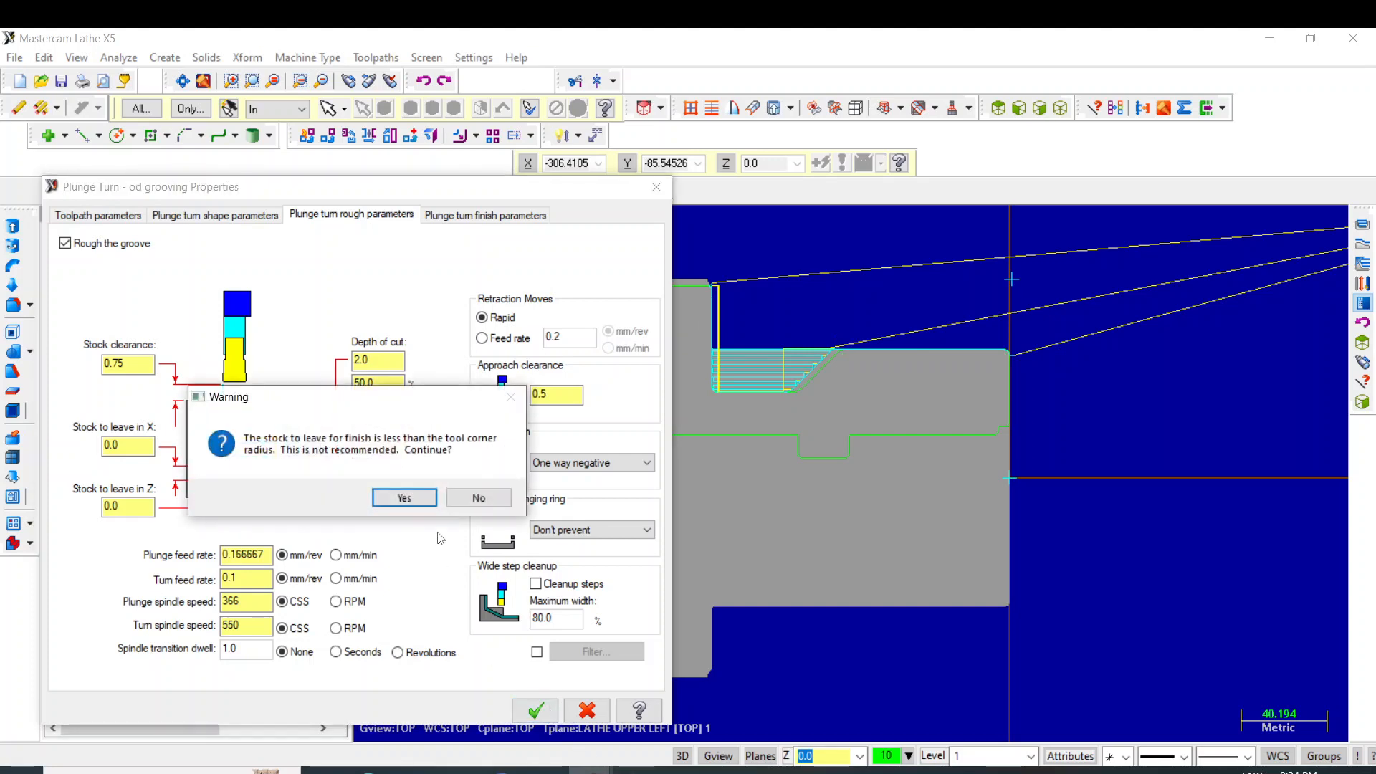
pyautogui.click(413, 496)
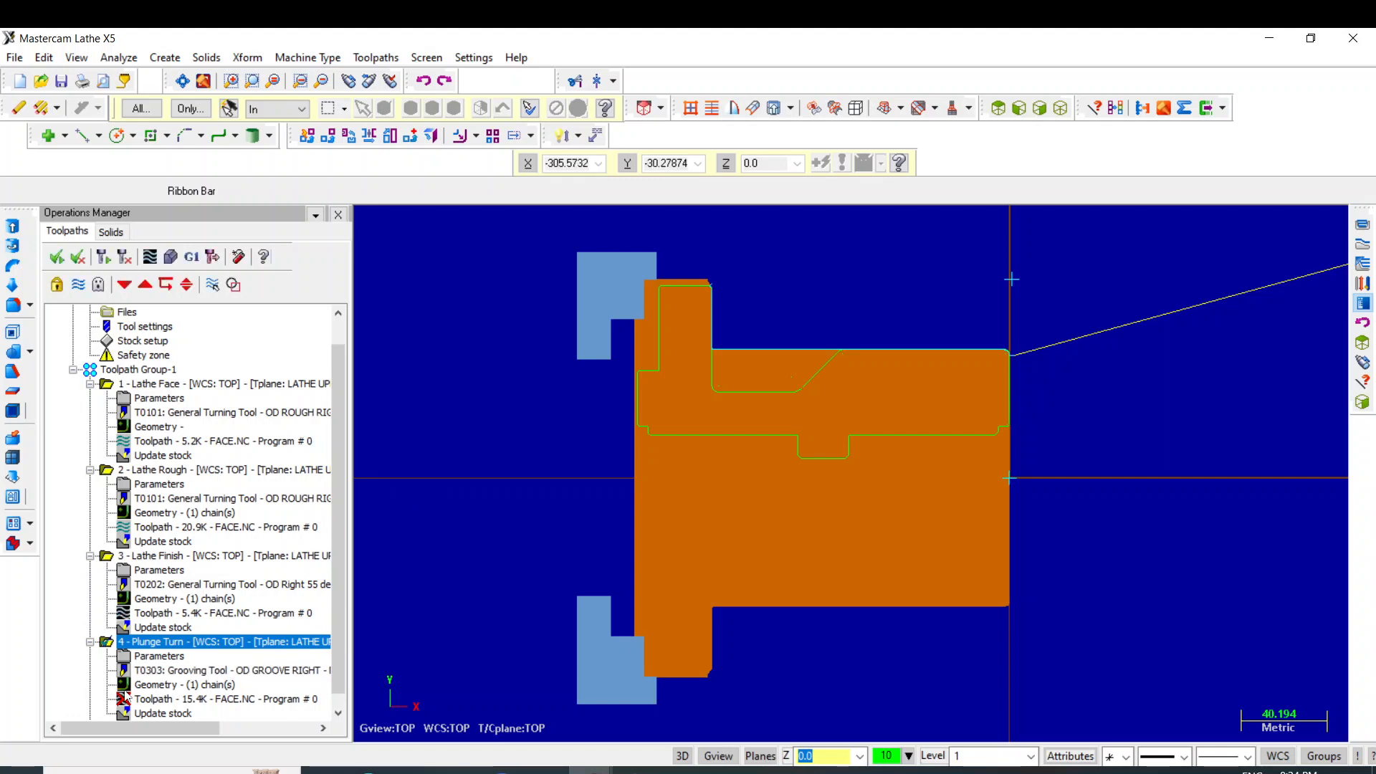
# Regenerate the plunge turn operation with the one-way cuts and check the path in Backplot.
pyautogui.click(125, 698)
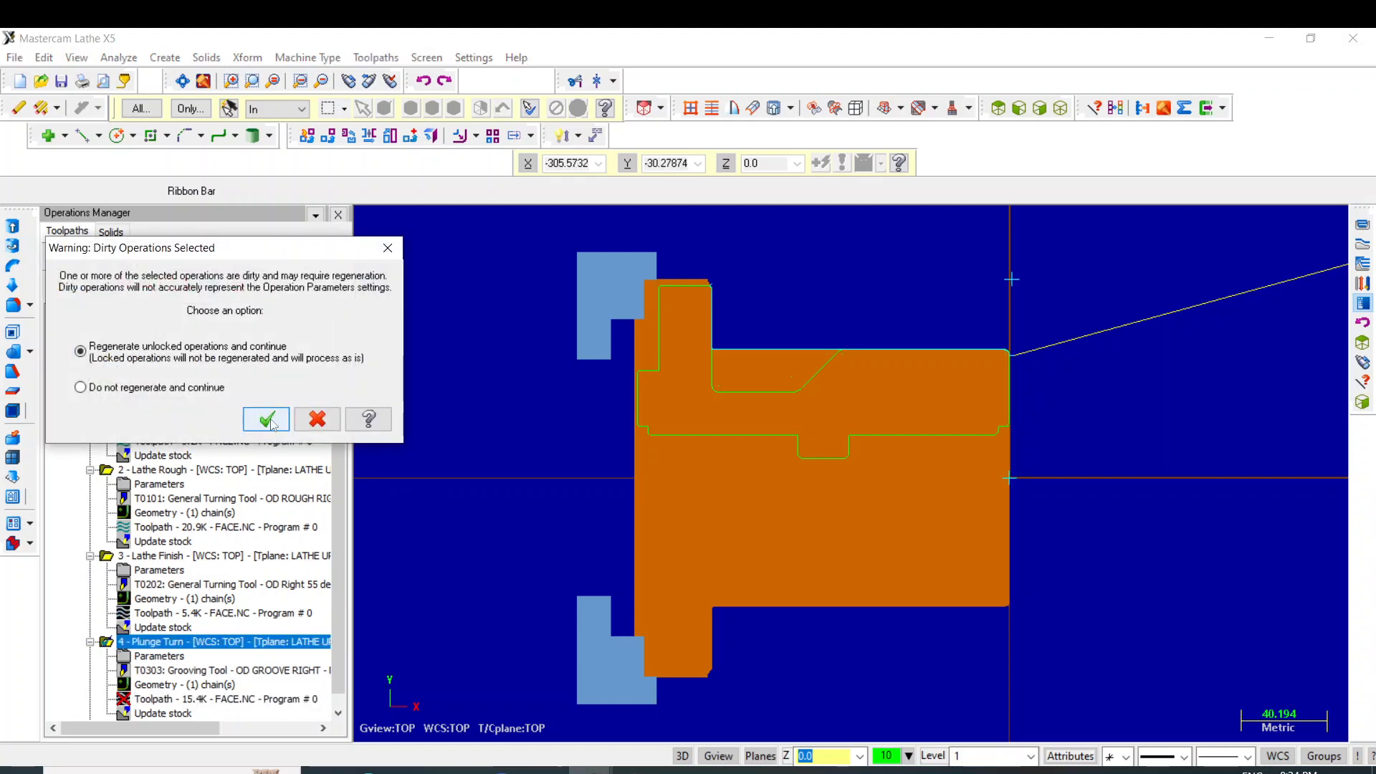
pyautogui.click(267, 420)
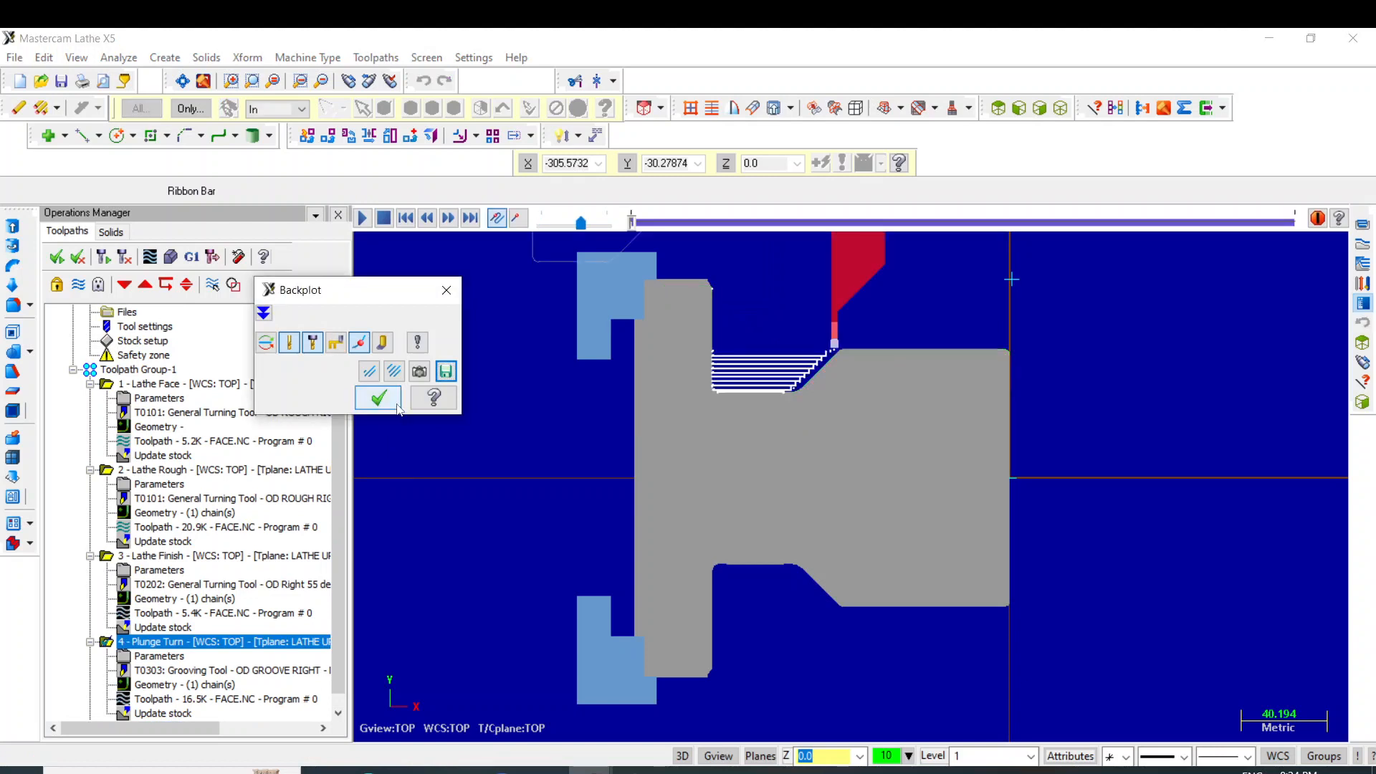
pyautogui.click(399, 403)
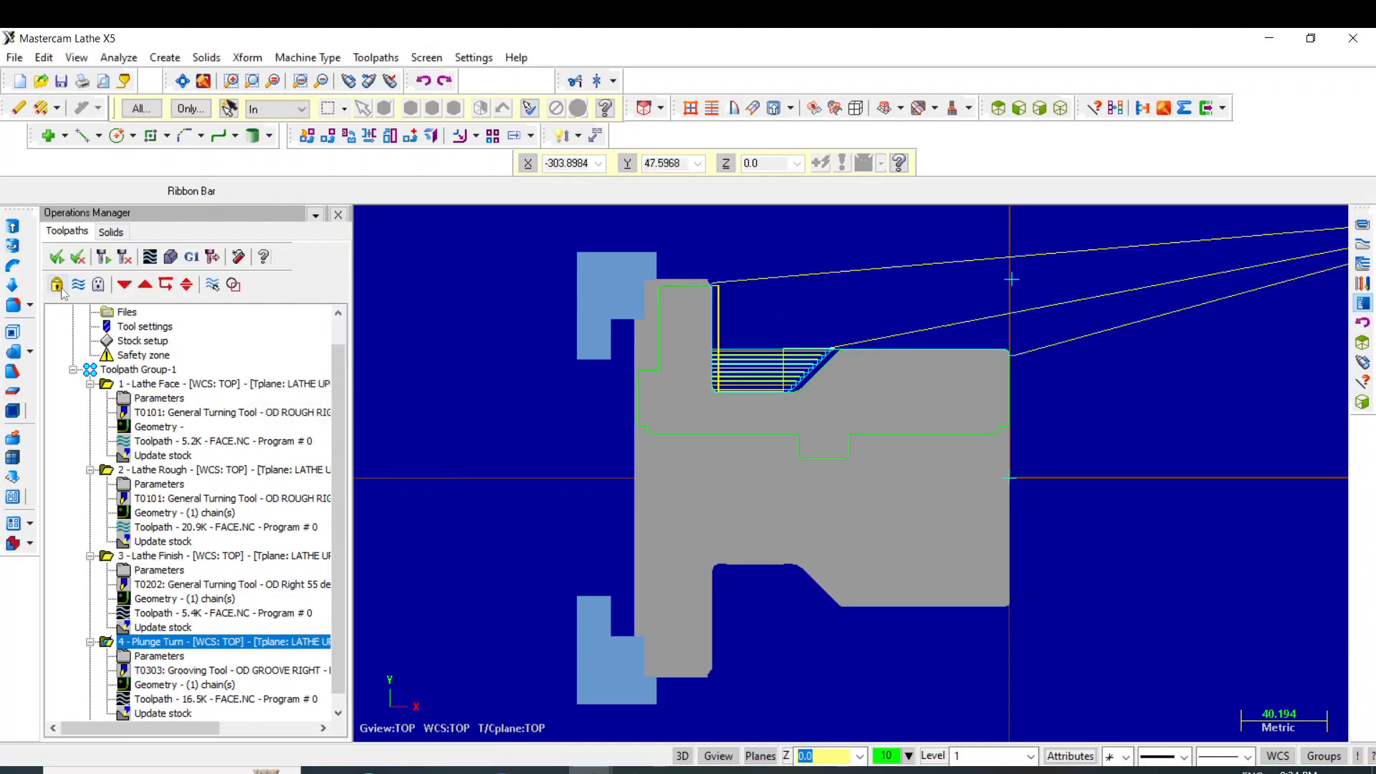
# Select all four operations and hide their toolpath display to inspect the turned stock profile.
pyautogui.click(57, 258)
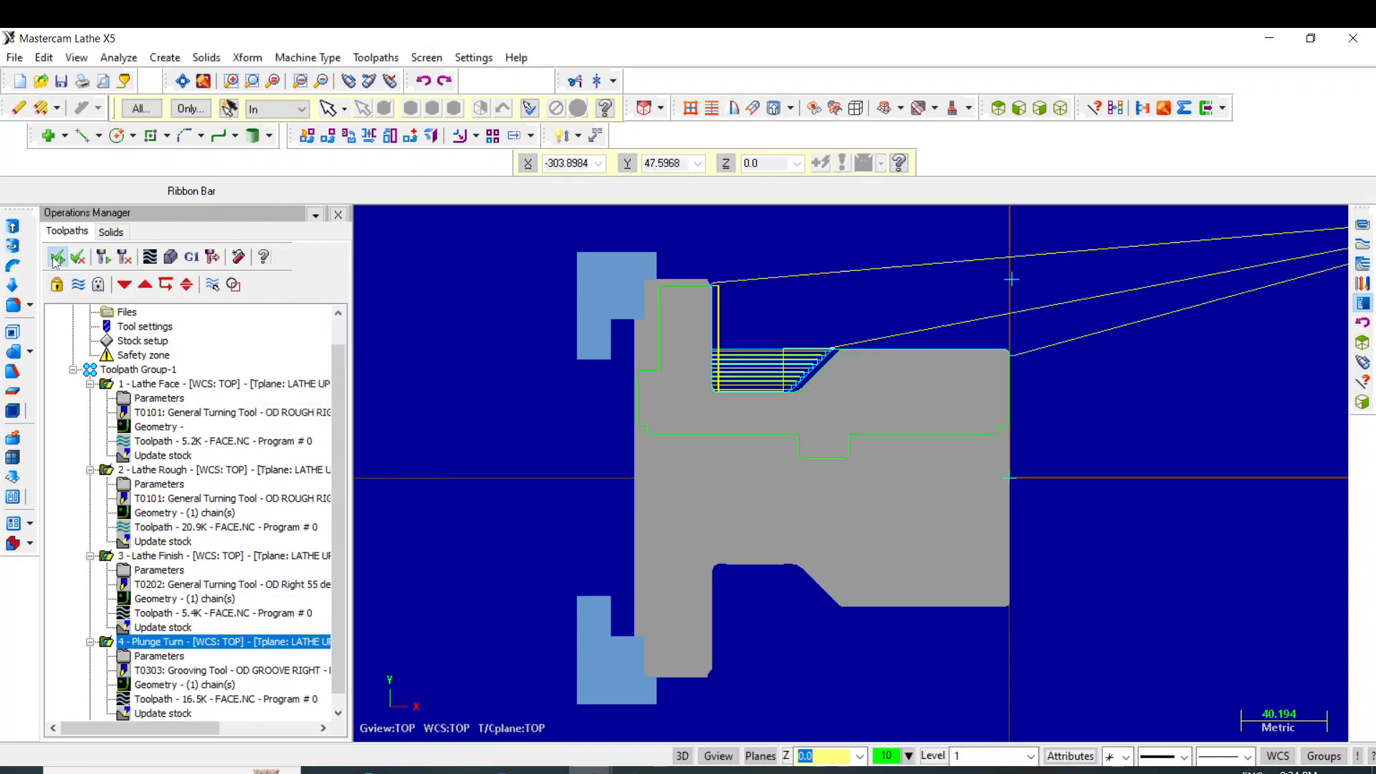
pyautogui.click(78, 284)
pyautogui.click(78, 284)
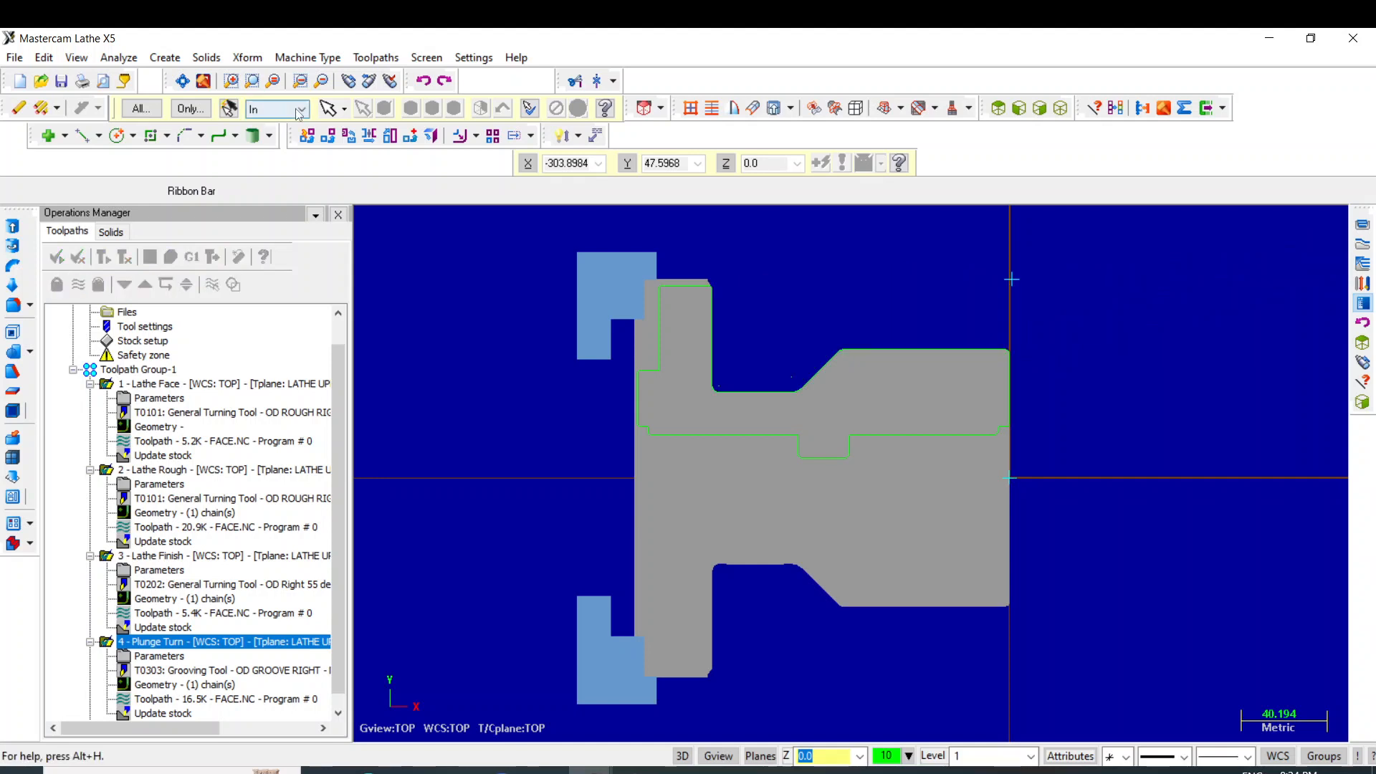
pyautogui.scroll(-2, 821, 299)
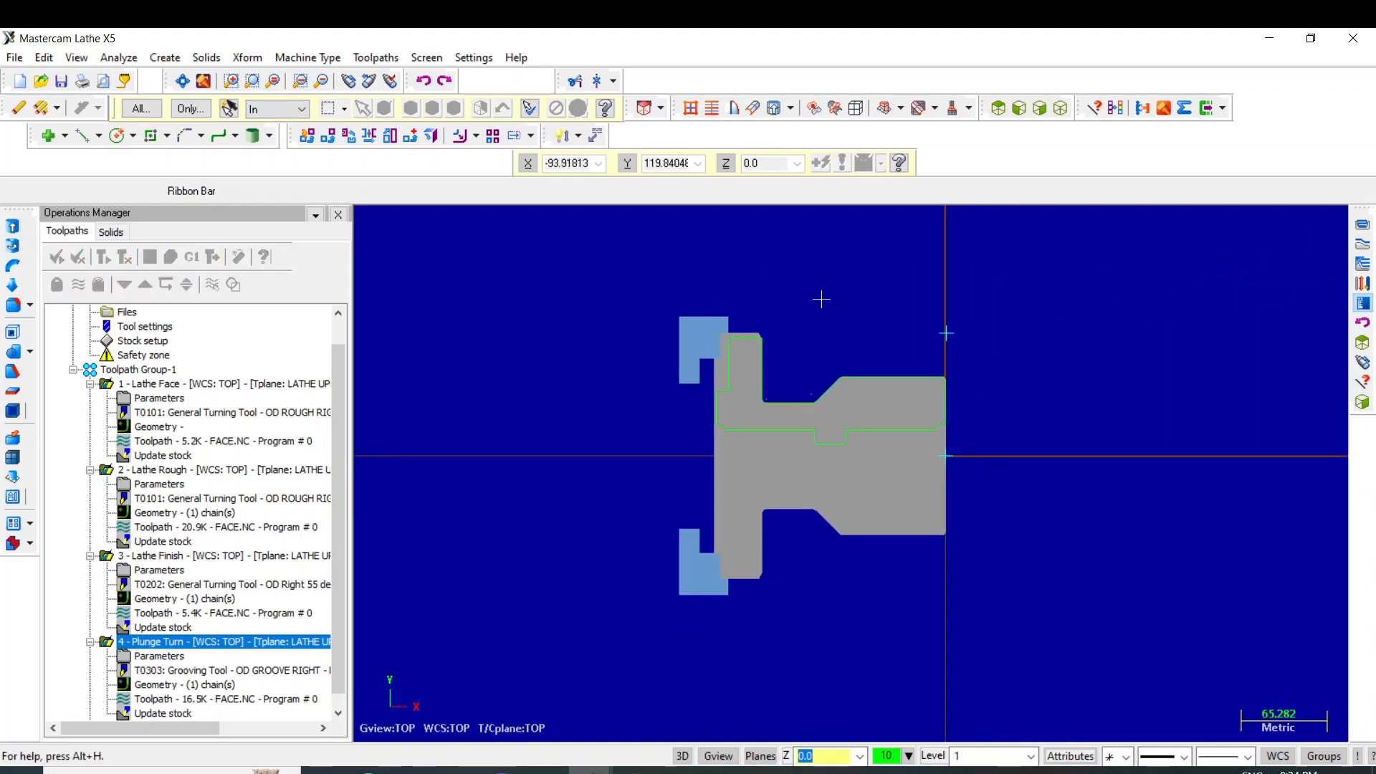
pyautogui.scroll(2, 666, 453)
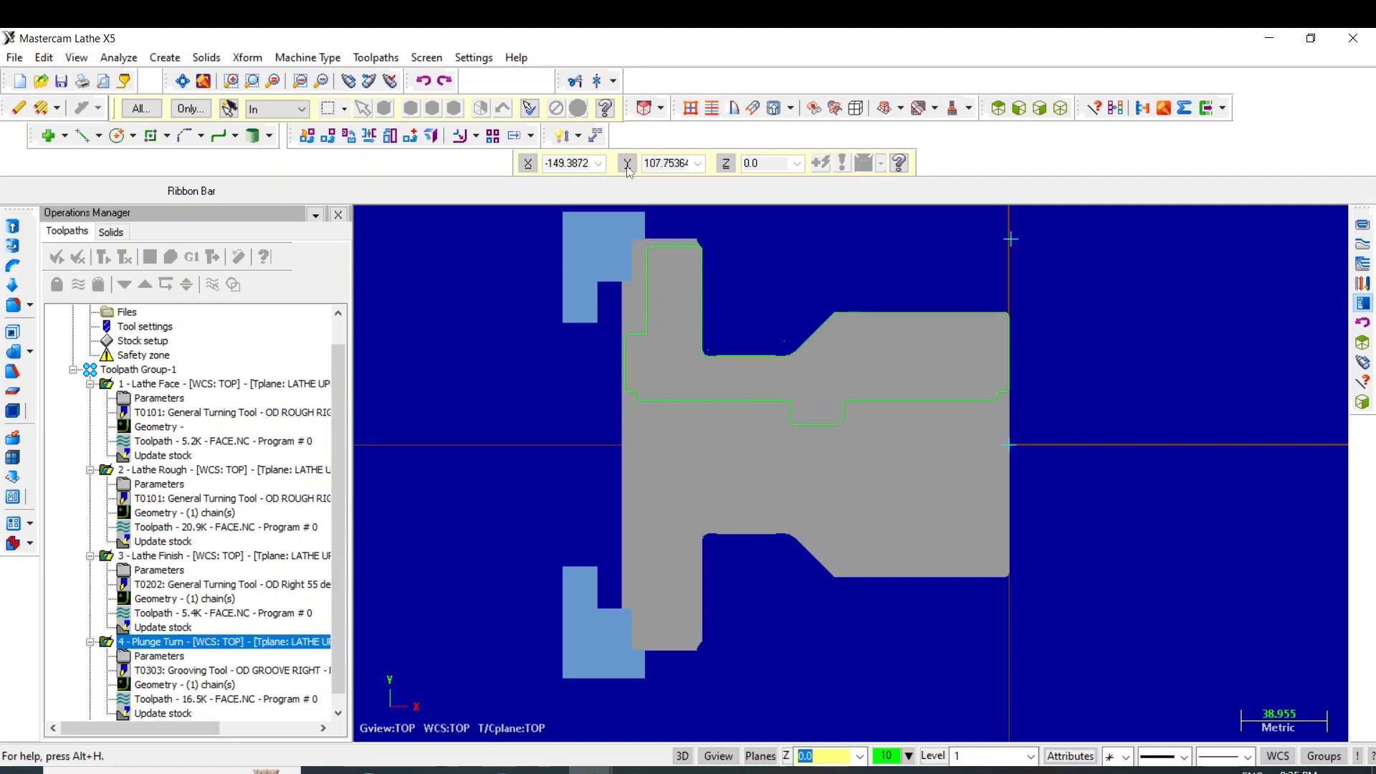
# Start a lathe drill toolpath and choose the 25 mm diameter drill T127127 from the tool library.
pyautogui.click(376, 57)
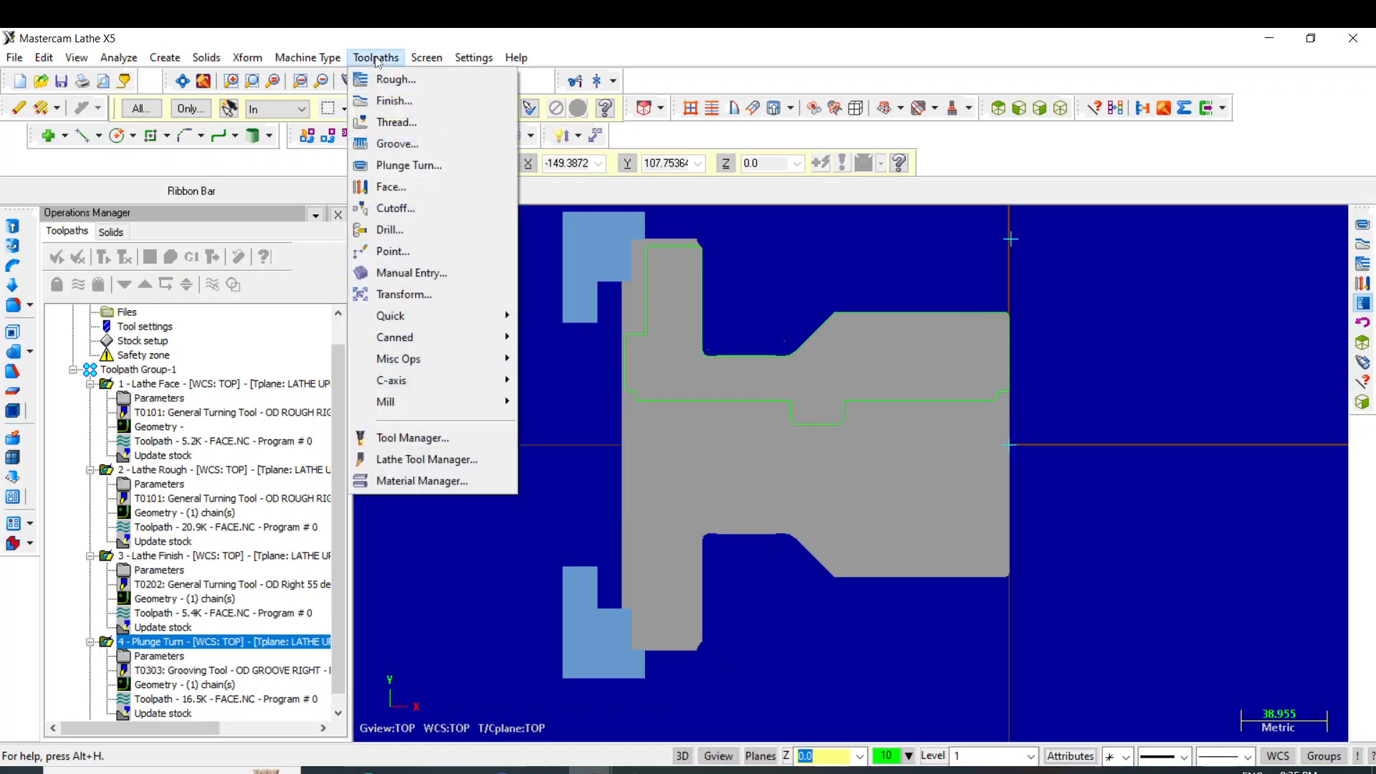
pyautogui.click(432, 230)
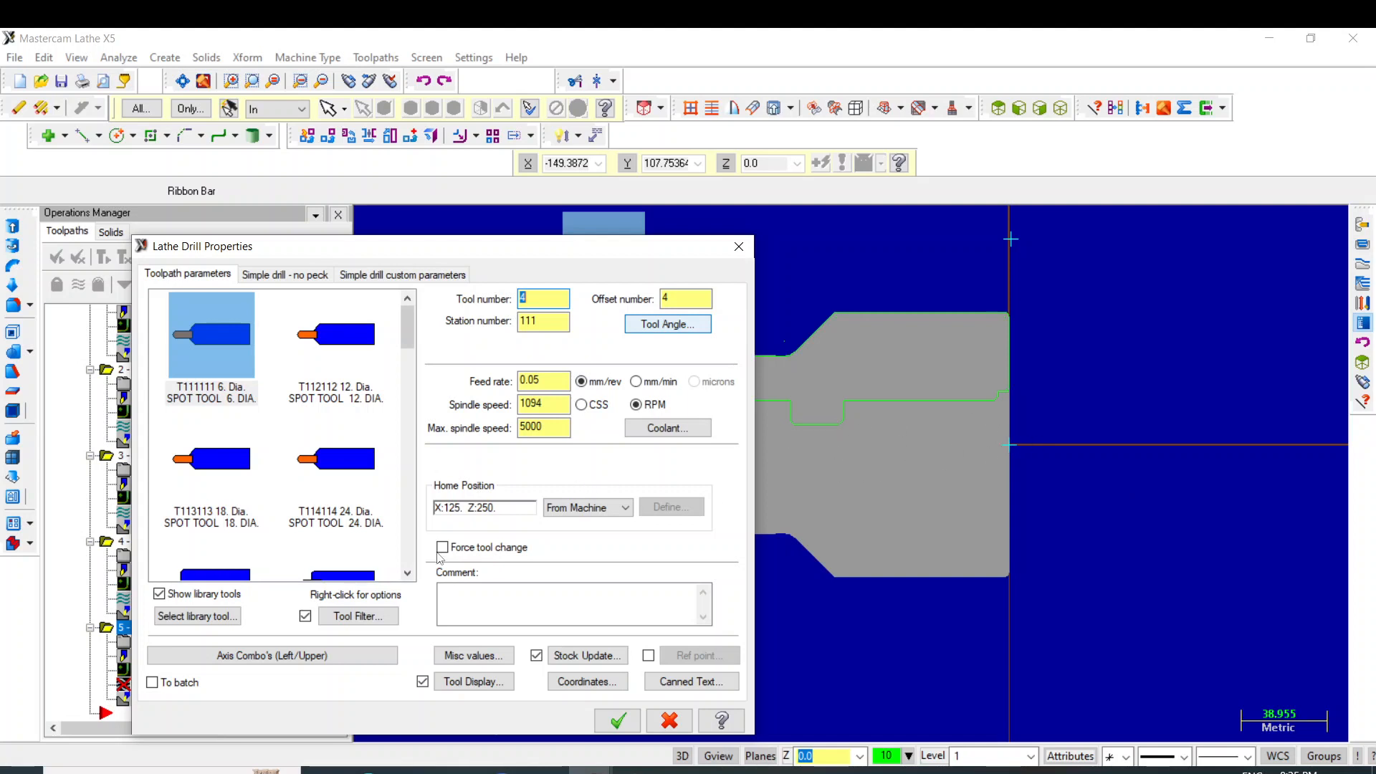
pyautogui.scroll(-3, 408, 568)
pyautogui.click(409, 571)
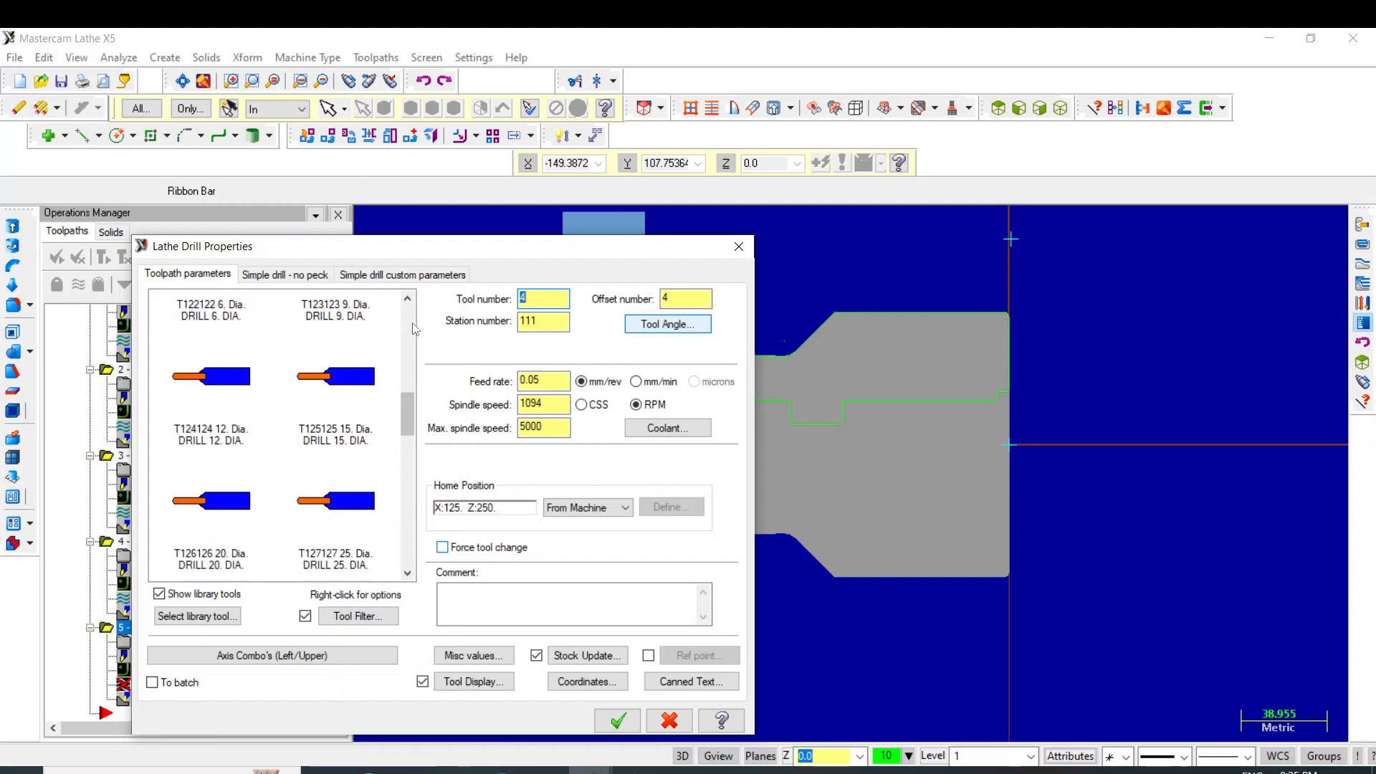
pyautogui.click(408, 299)
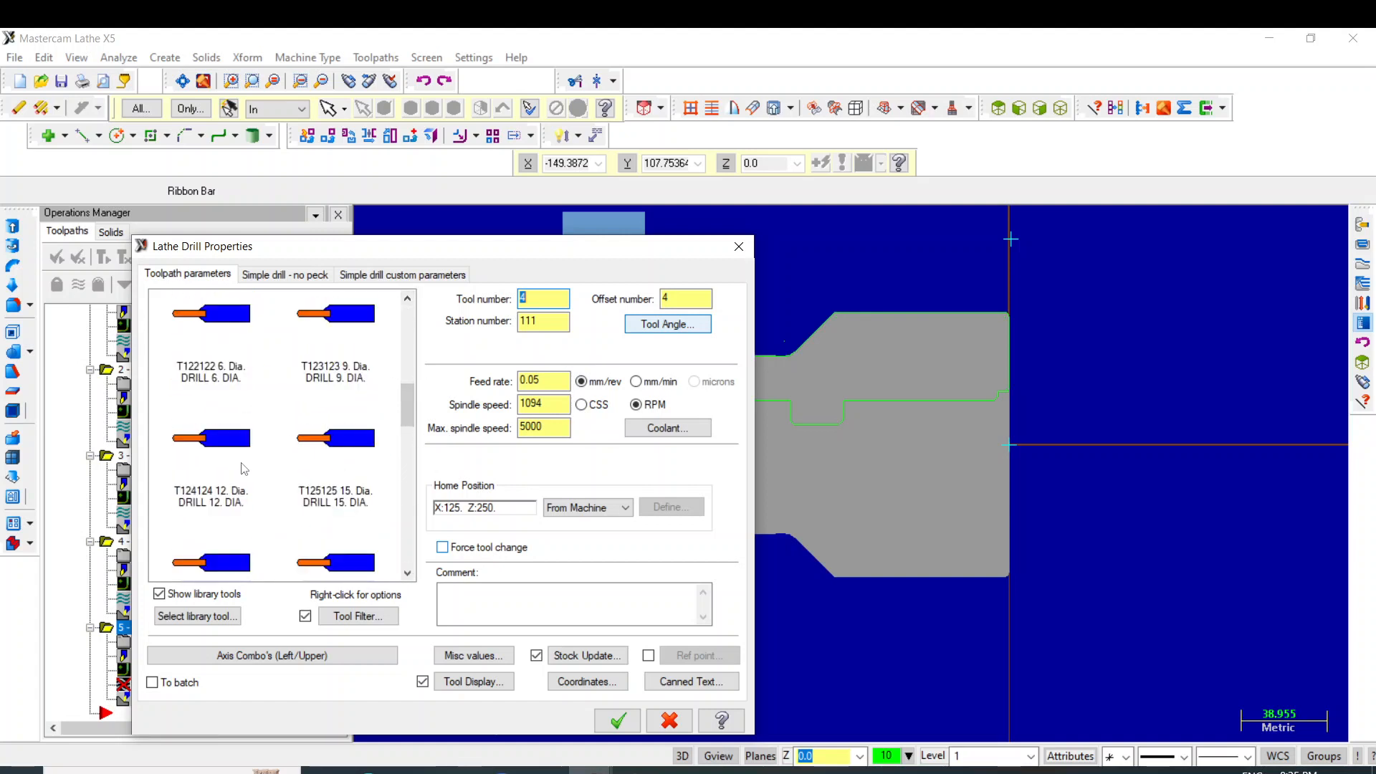
pyautogui.click(412, 579)
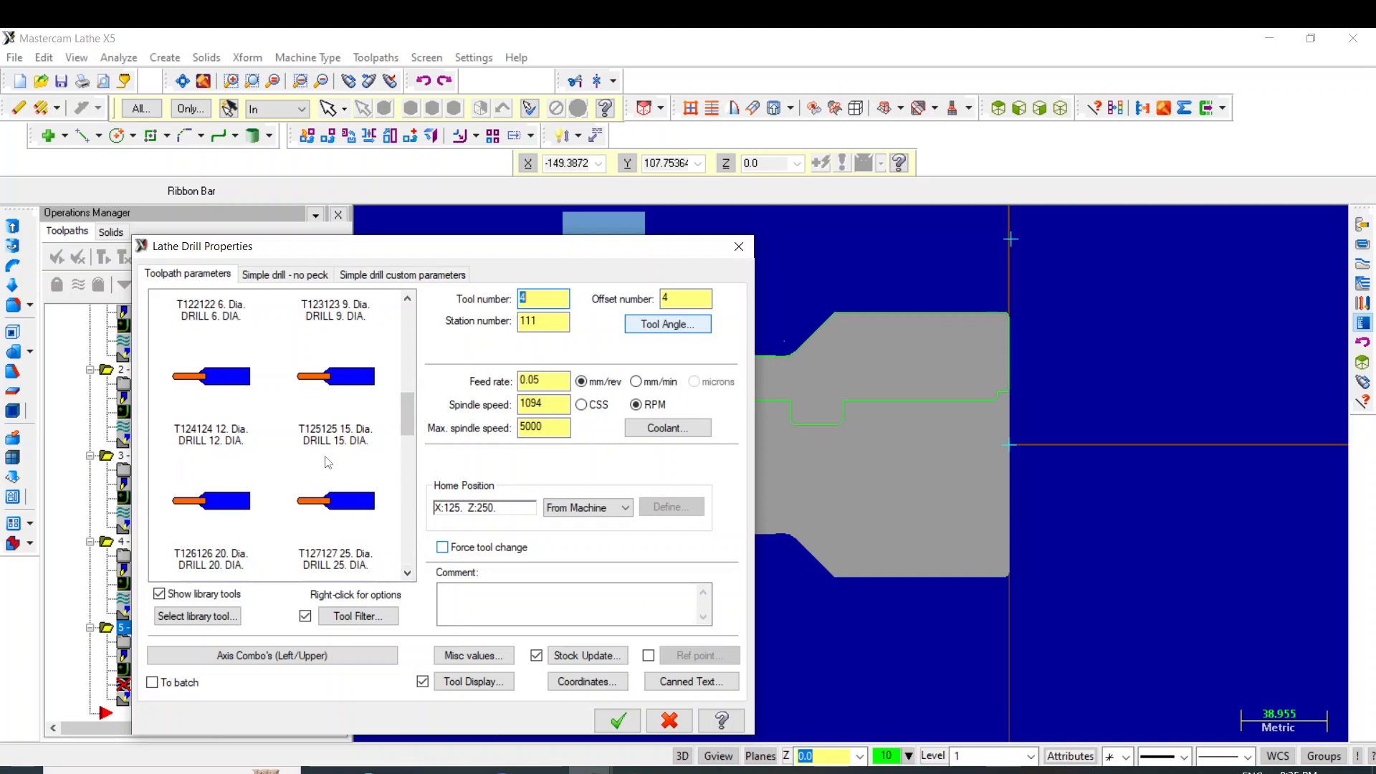
pyautogui.click(407, 298)
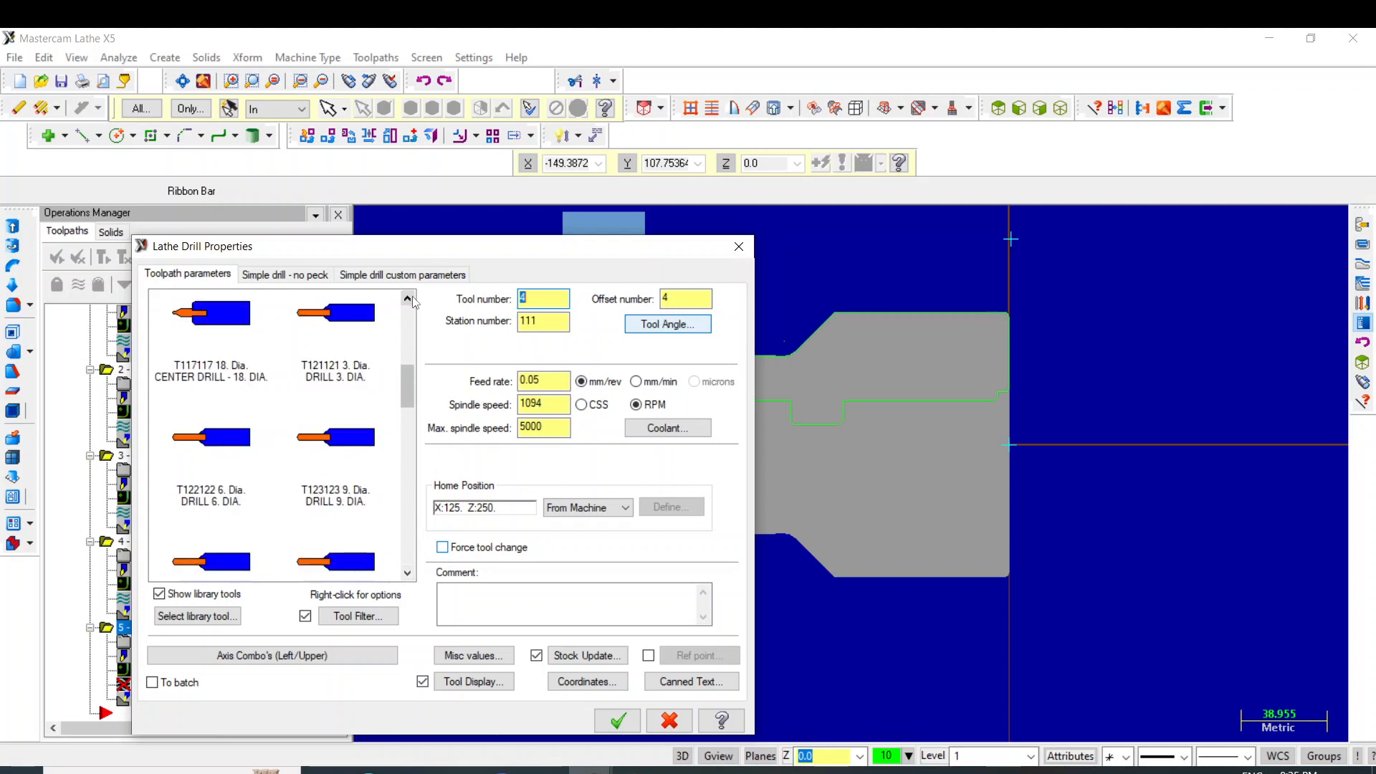
pyautogui.click(412, 300)
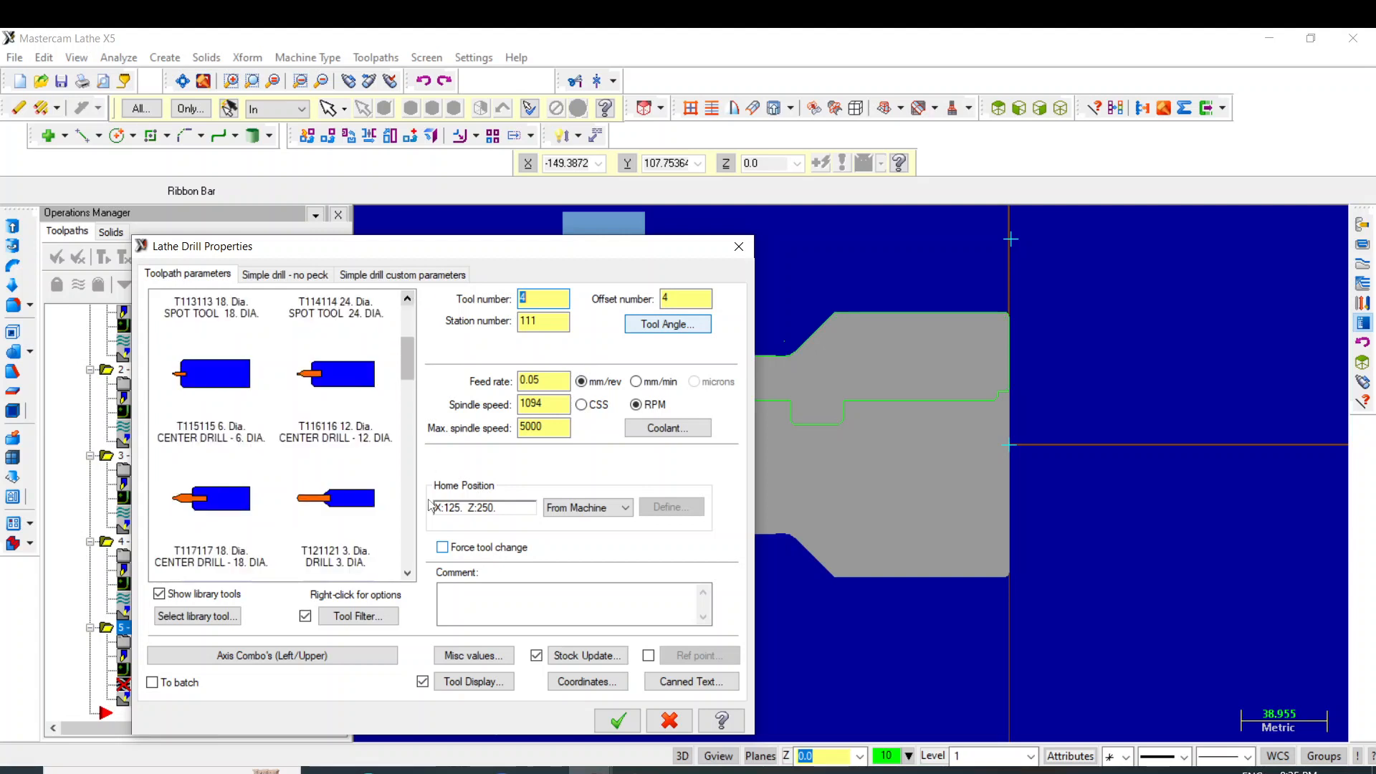
pyautogui.click(407, 572)
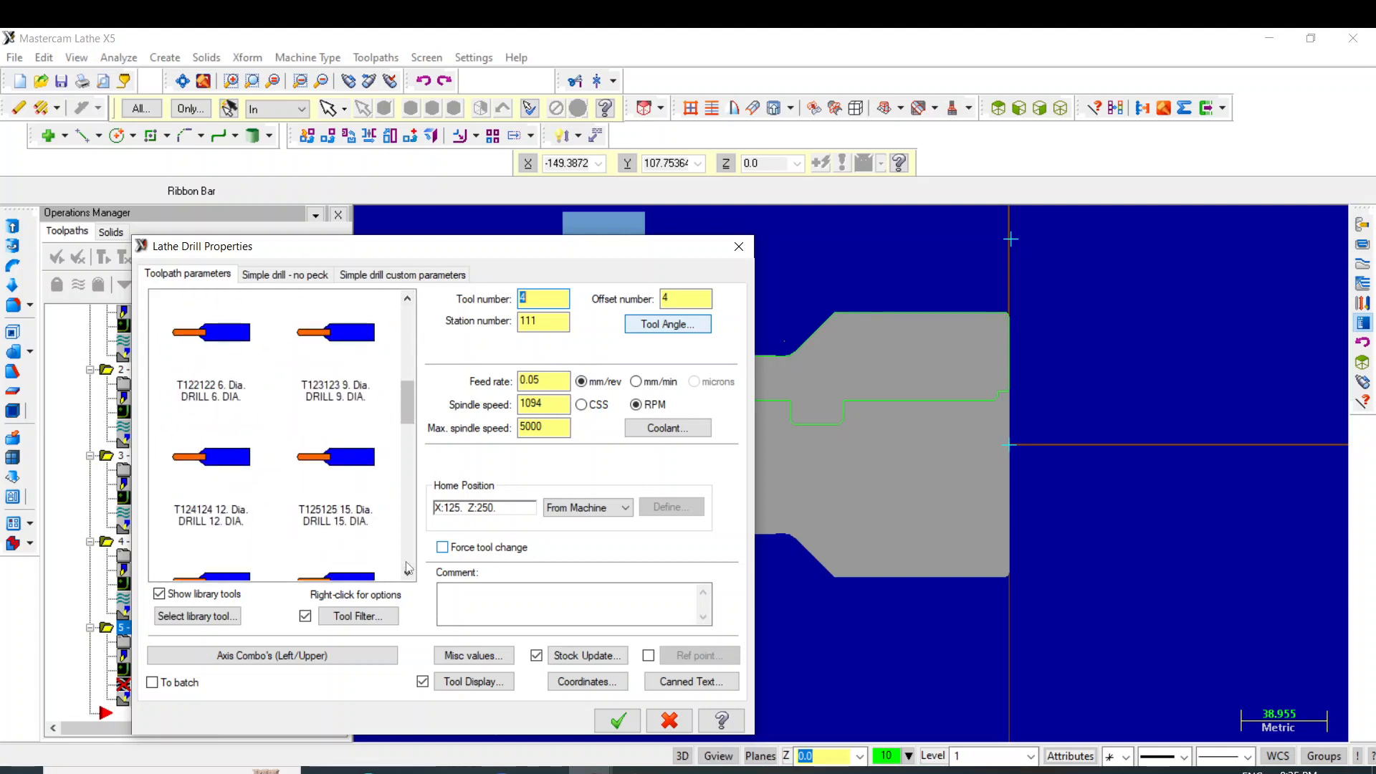
pyautogui.click(407, 572)
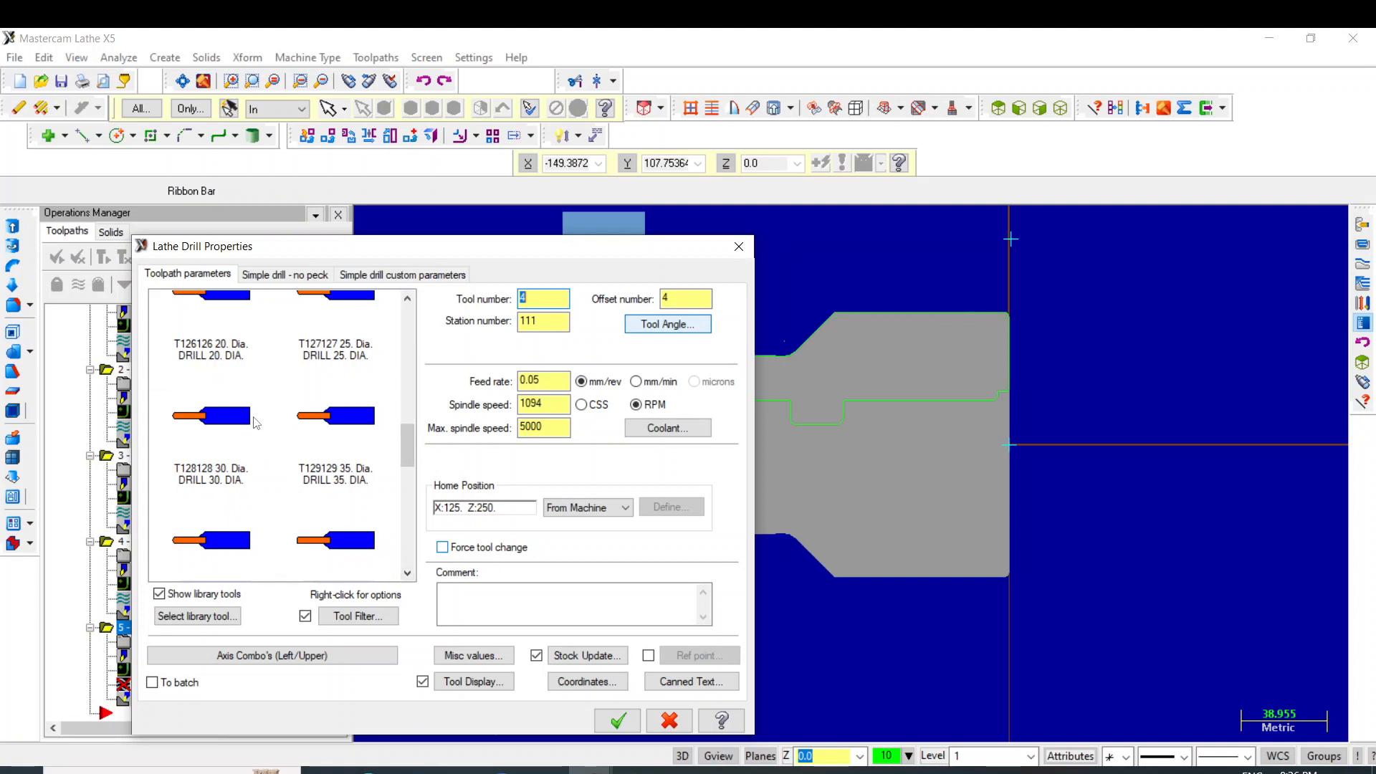
pyautogui.click(410, 298)
pyautogui.click(410, 298)
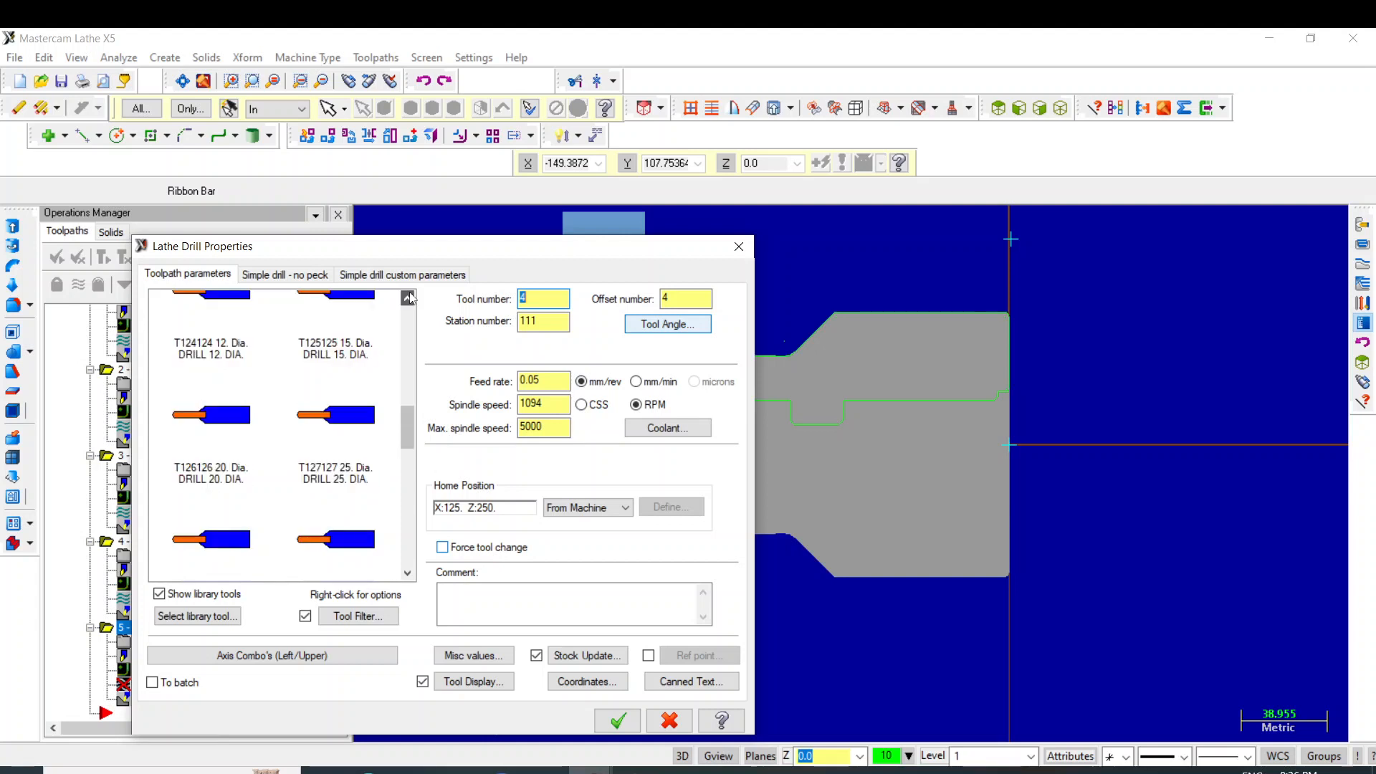
pyautogui.click(344, 426)
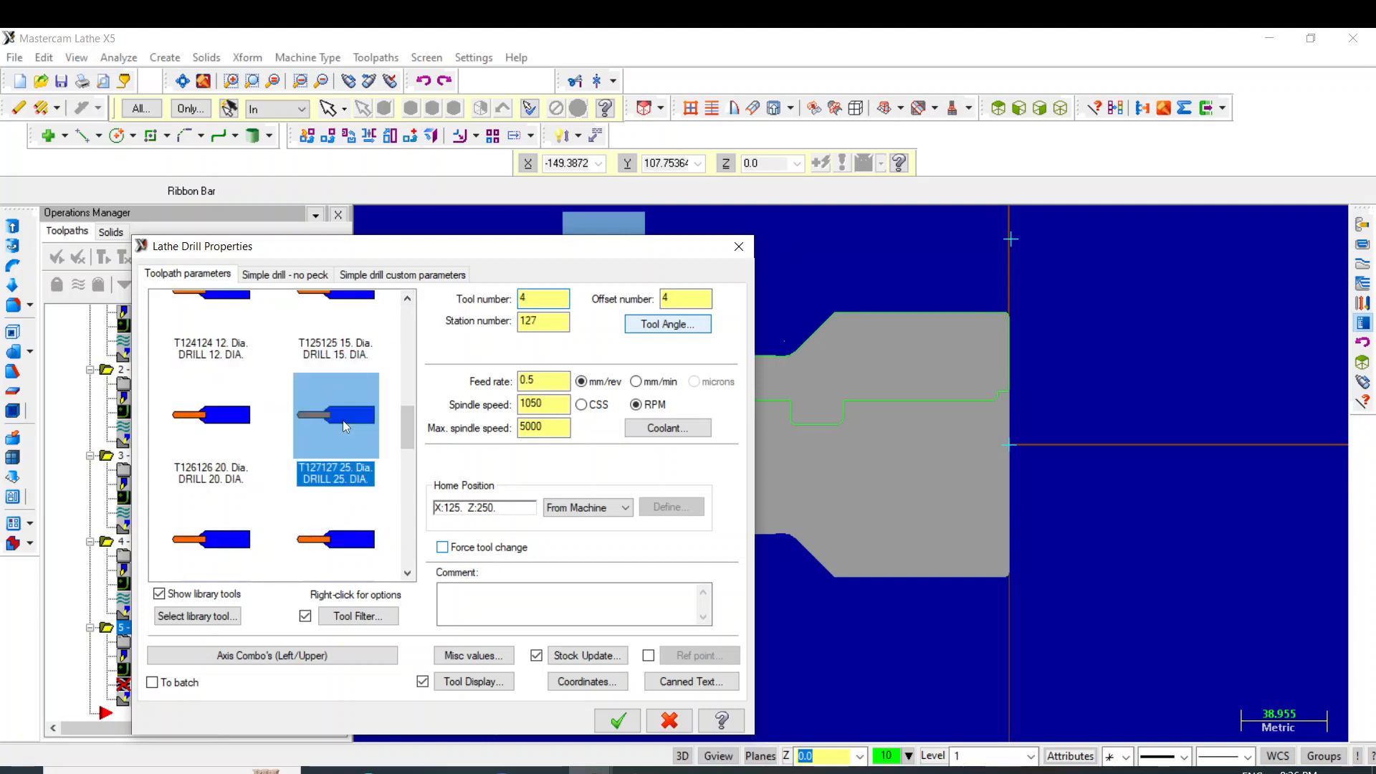
# Set the 25 mm drill's flute length to 100 mm, check its holder geometry and accept the tool definition.
pyautogui.moveTo(343, 420)
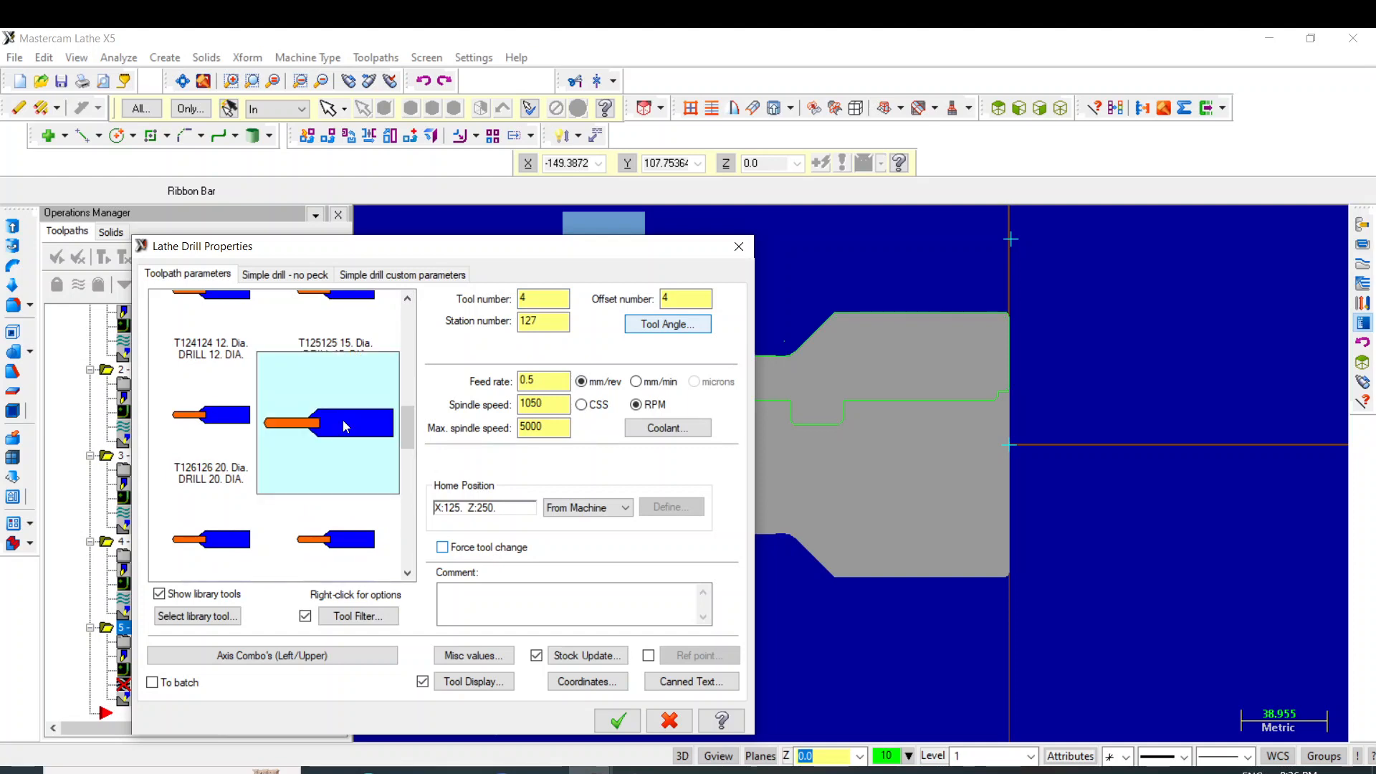
pyautogui.doubleClick(342, 420)
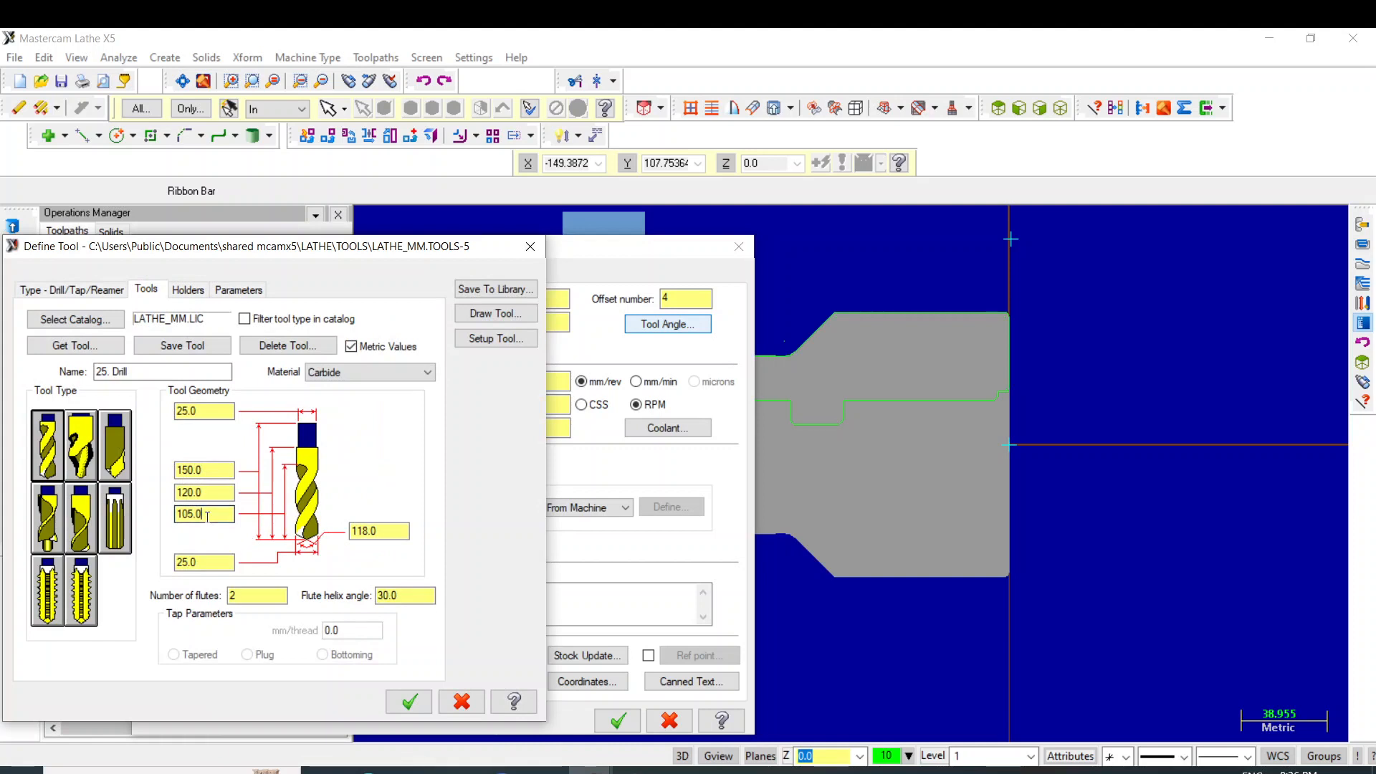
pyautogui.doubleClick(207, 516)
pyautogui.write('1')
pyautogui.press('Return')
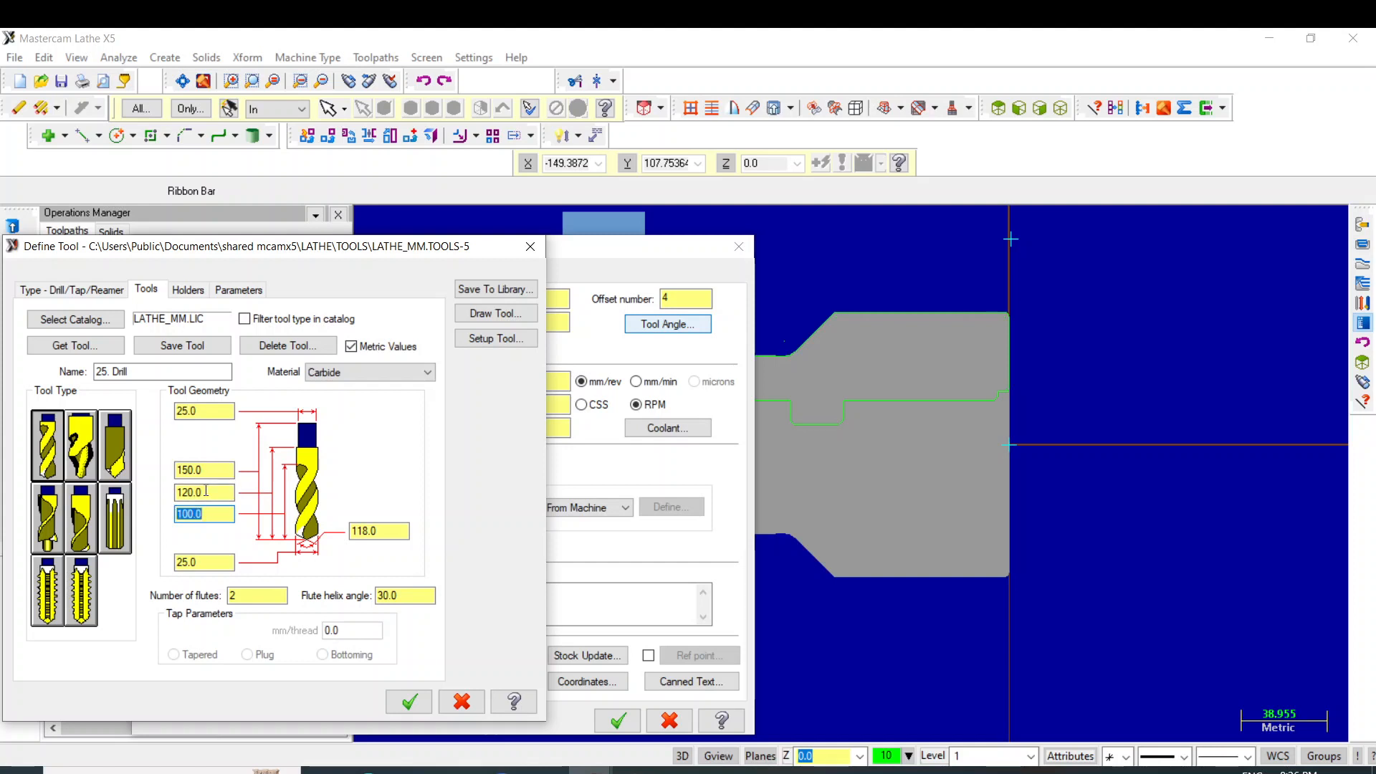
pyautogui.click(205, 491)
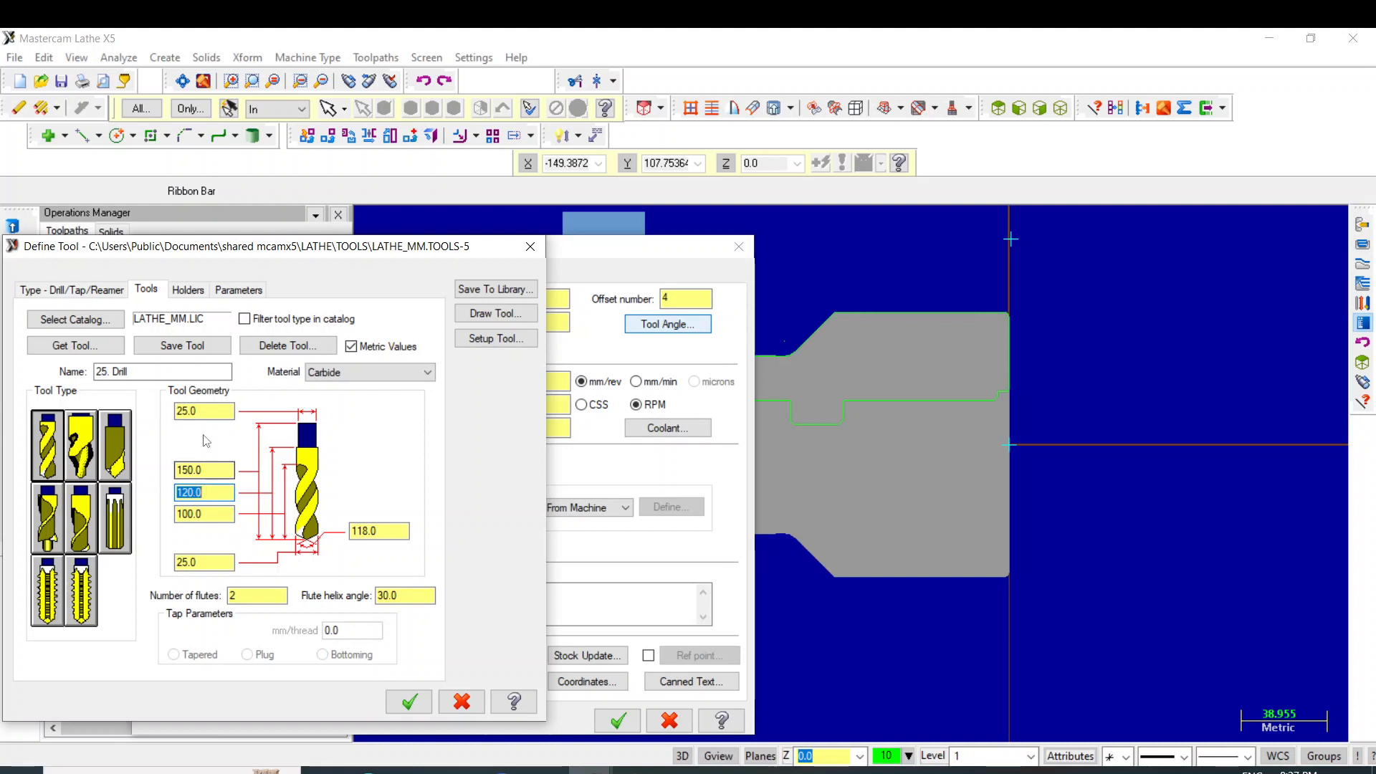
pyautogui.click(188, 290)
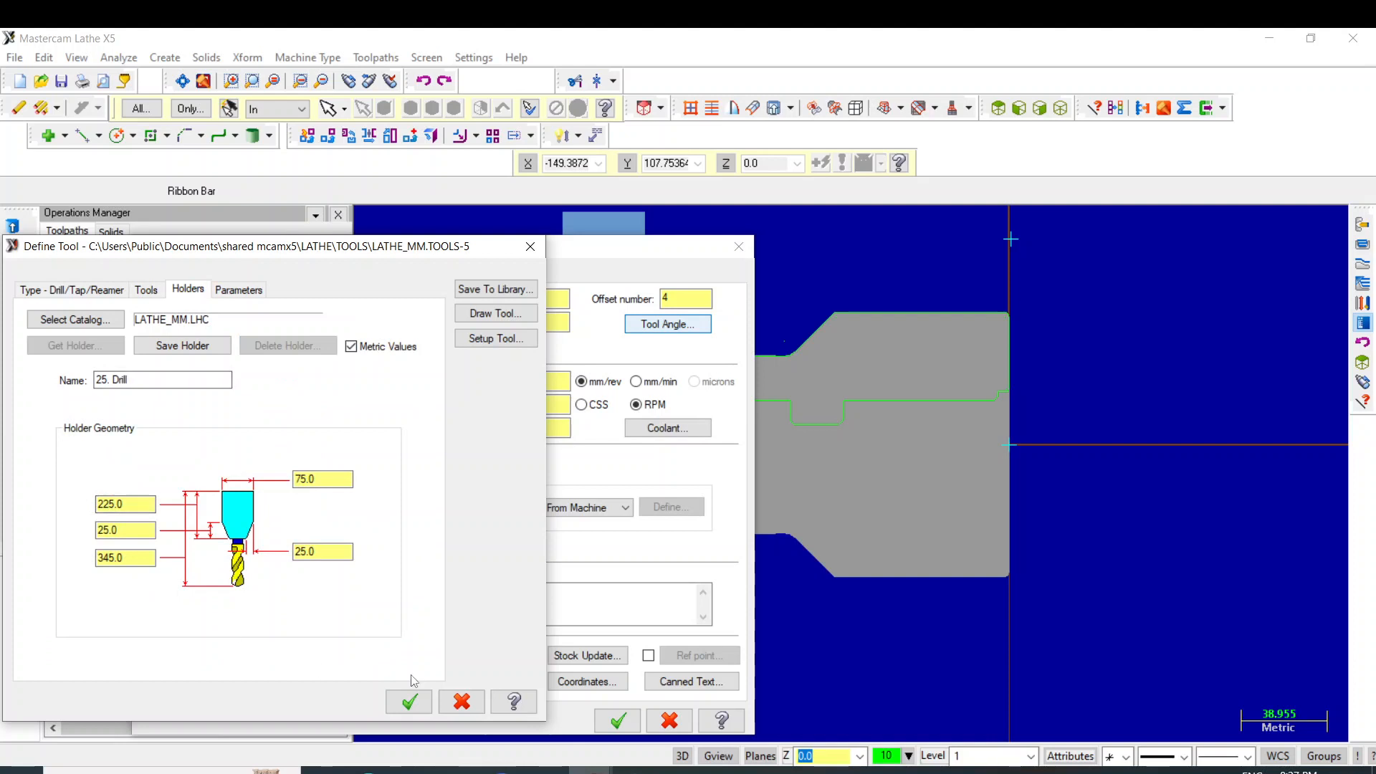
pyautogui.click(410, 702)
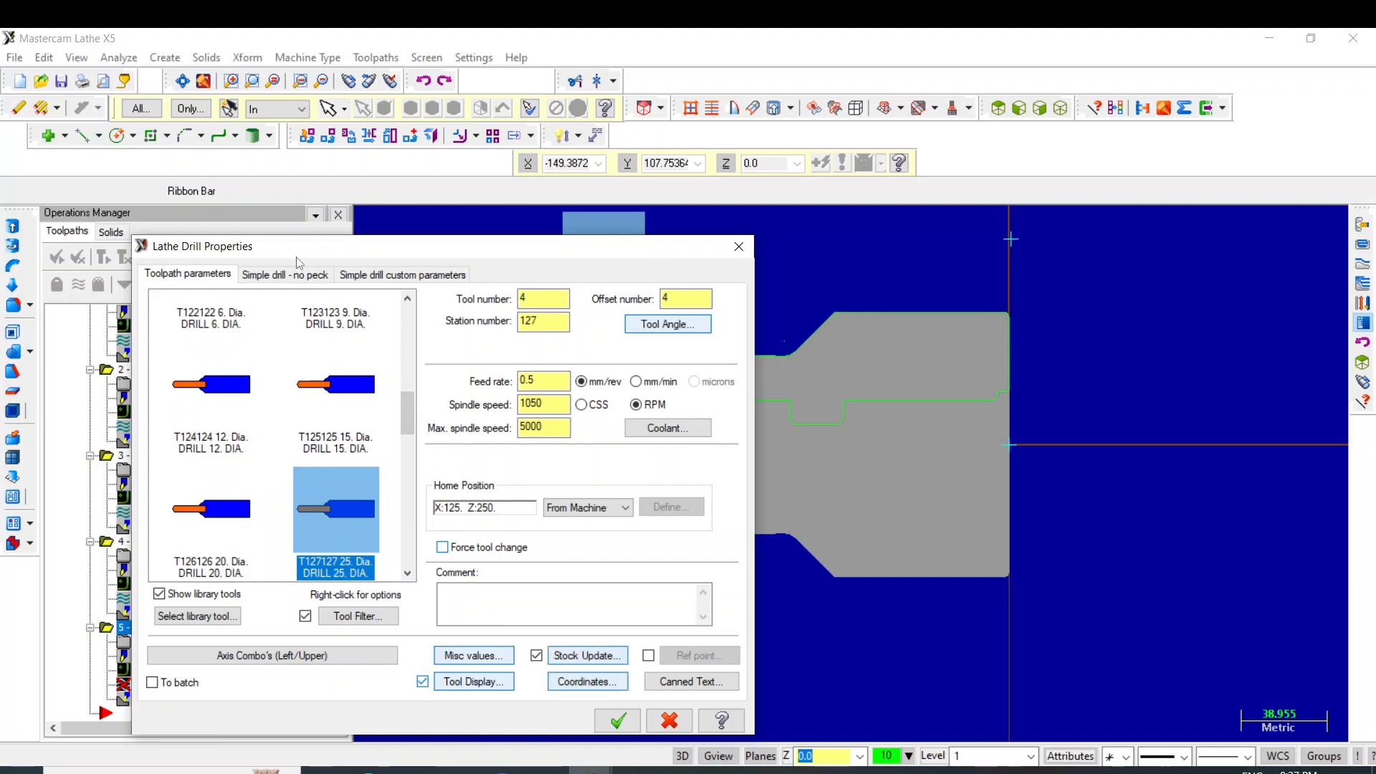
# Set the simple drill cycle's incremental depth to -73 mm and its drill point Z to 2 mm.
pyautogui.click(306, 276)
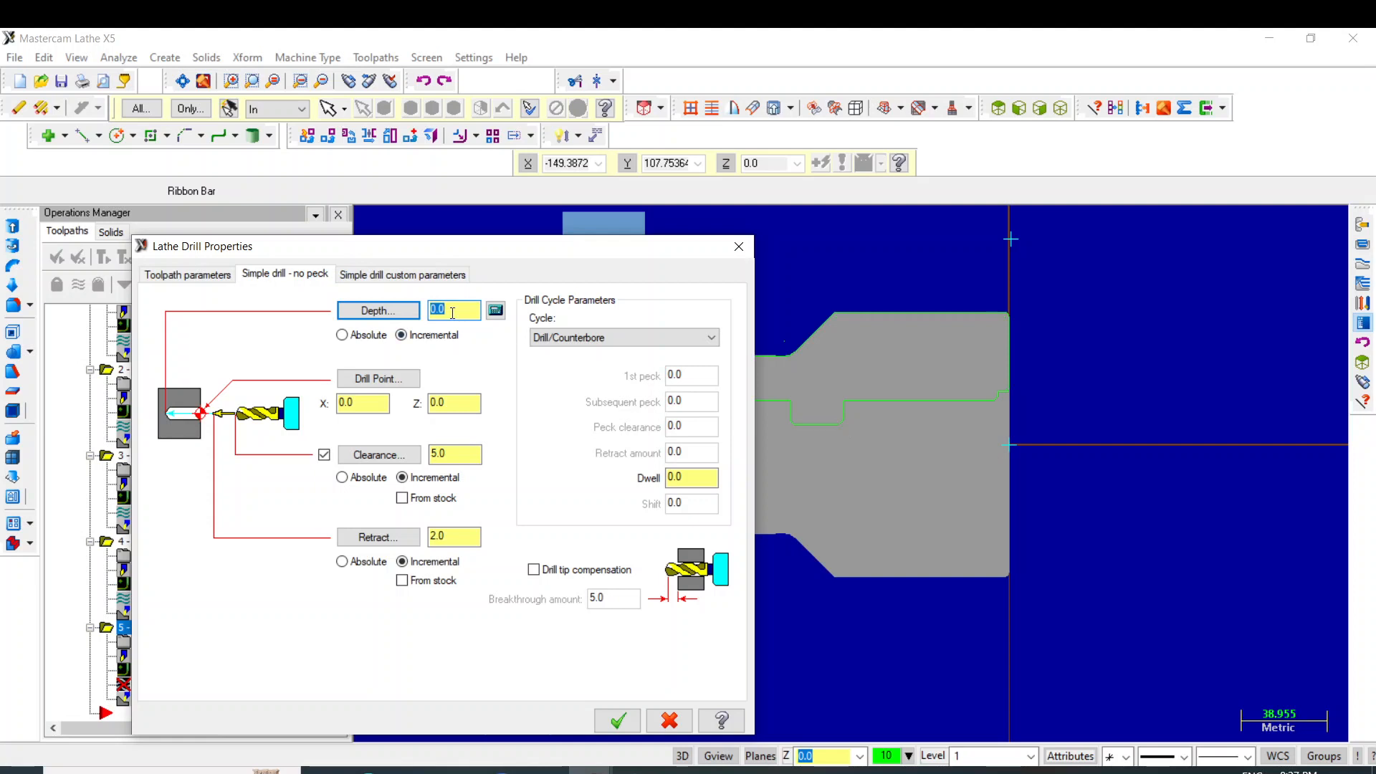
pyautogui.write('-73')
pyautogui.click(439, 406)
pyautogui.click(459, 403)
pyautogui.write('2')
pyautogui.press('Return')
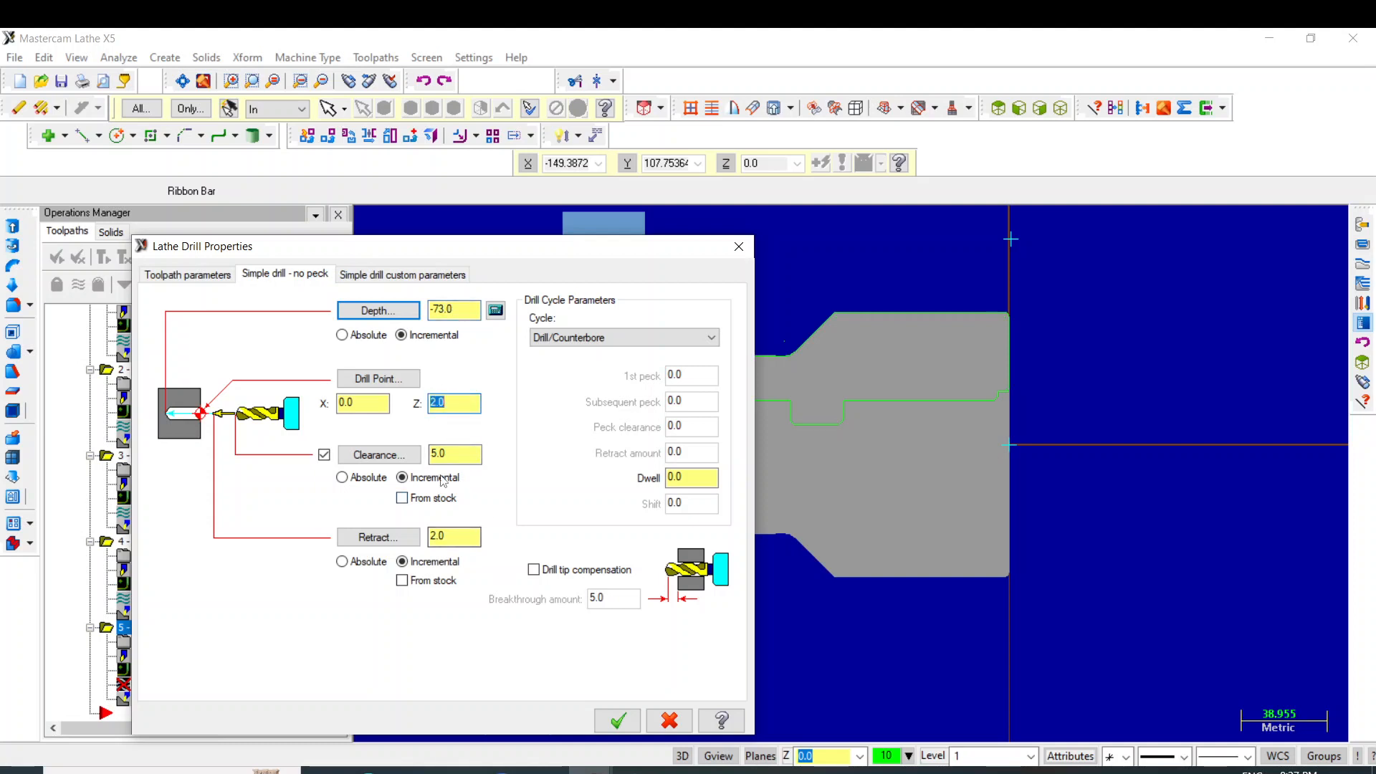
# Set the drill clearance to 2 mm and the retract to 10 mm, and generate the drill toolpath.
pyautogui.click(452, 454)
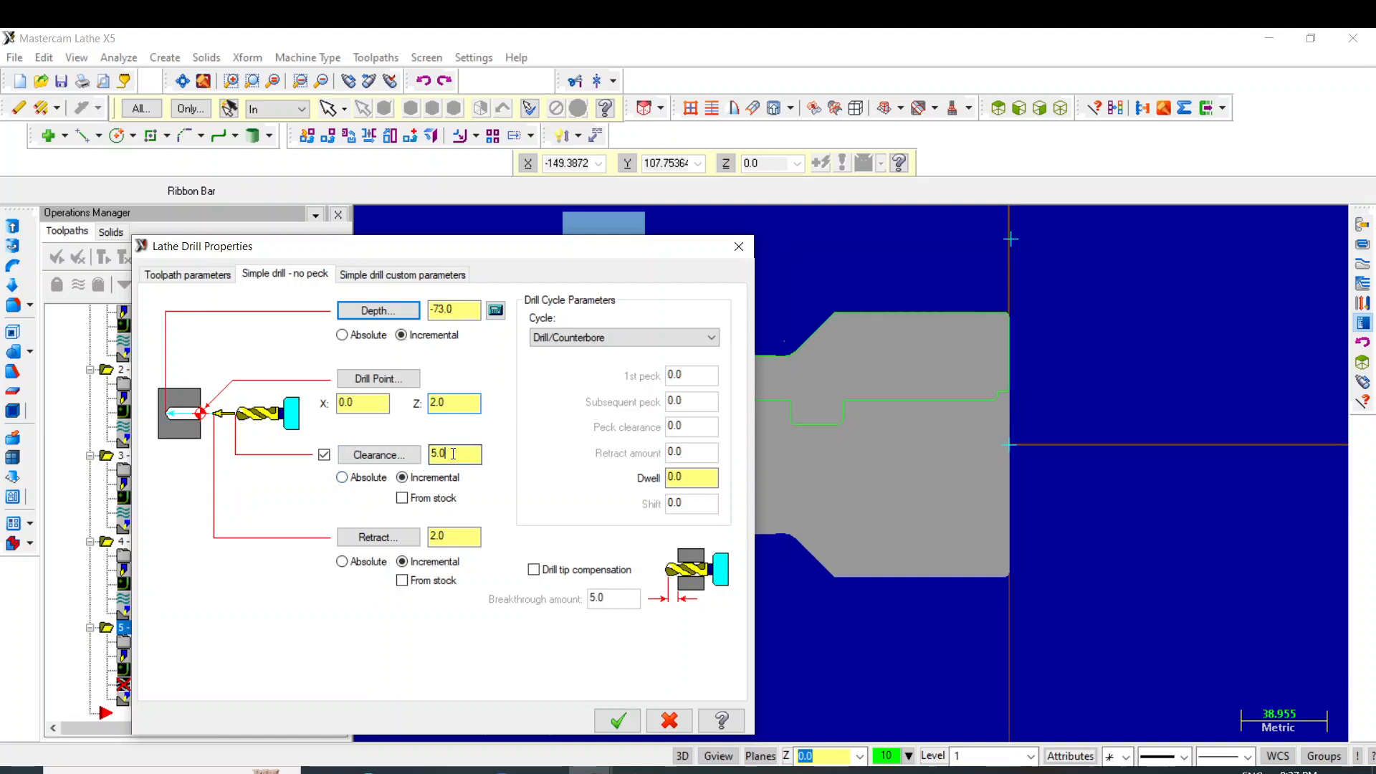
pyautogui.write('2')
pyautogui.press('Return')
pyautogui.click(448, 540)
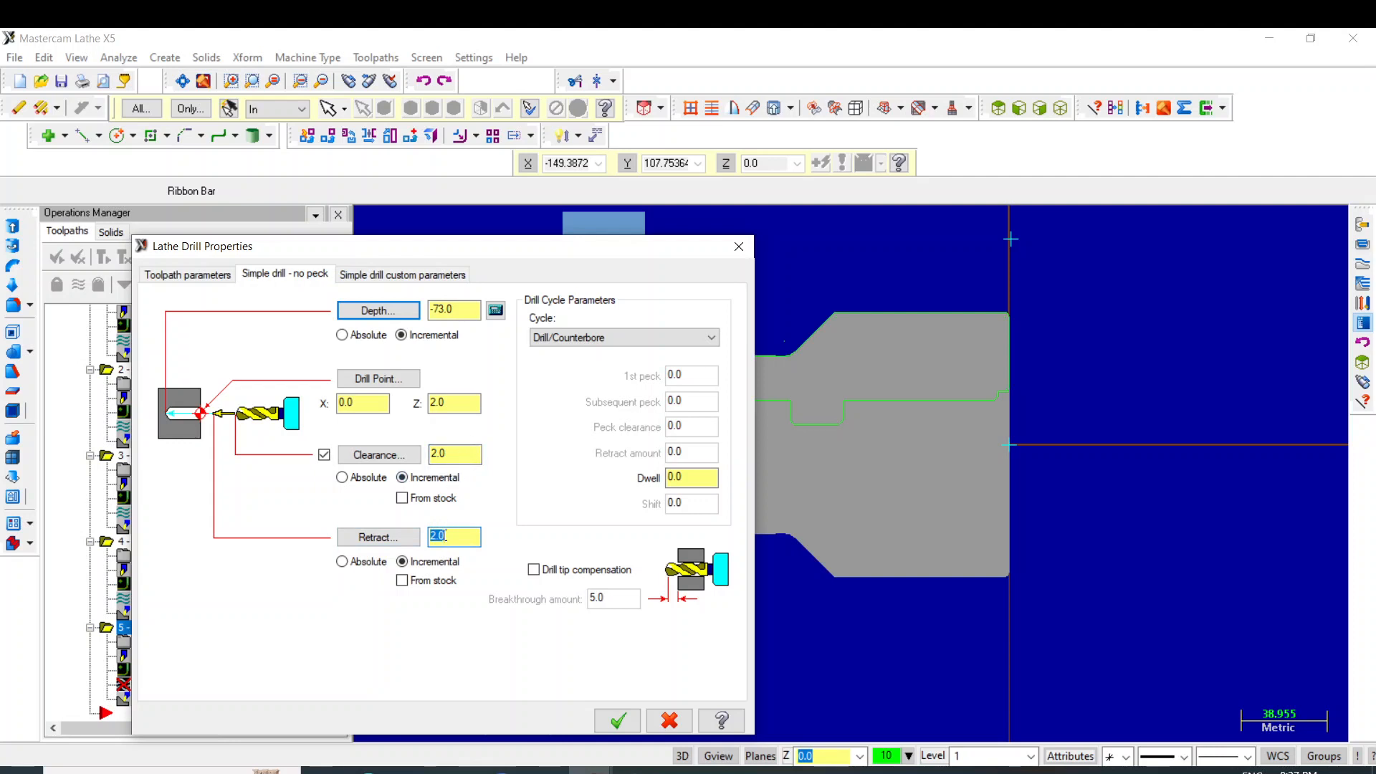
pyautogui.write('10')
pyautogui.click(619, 718)
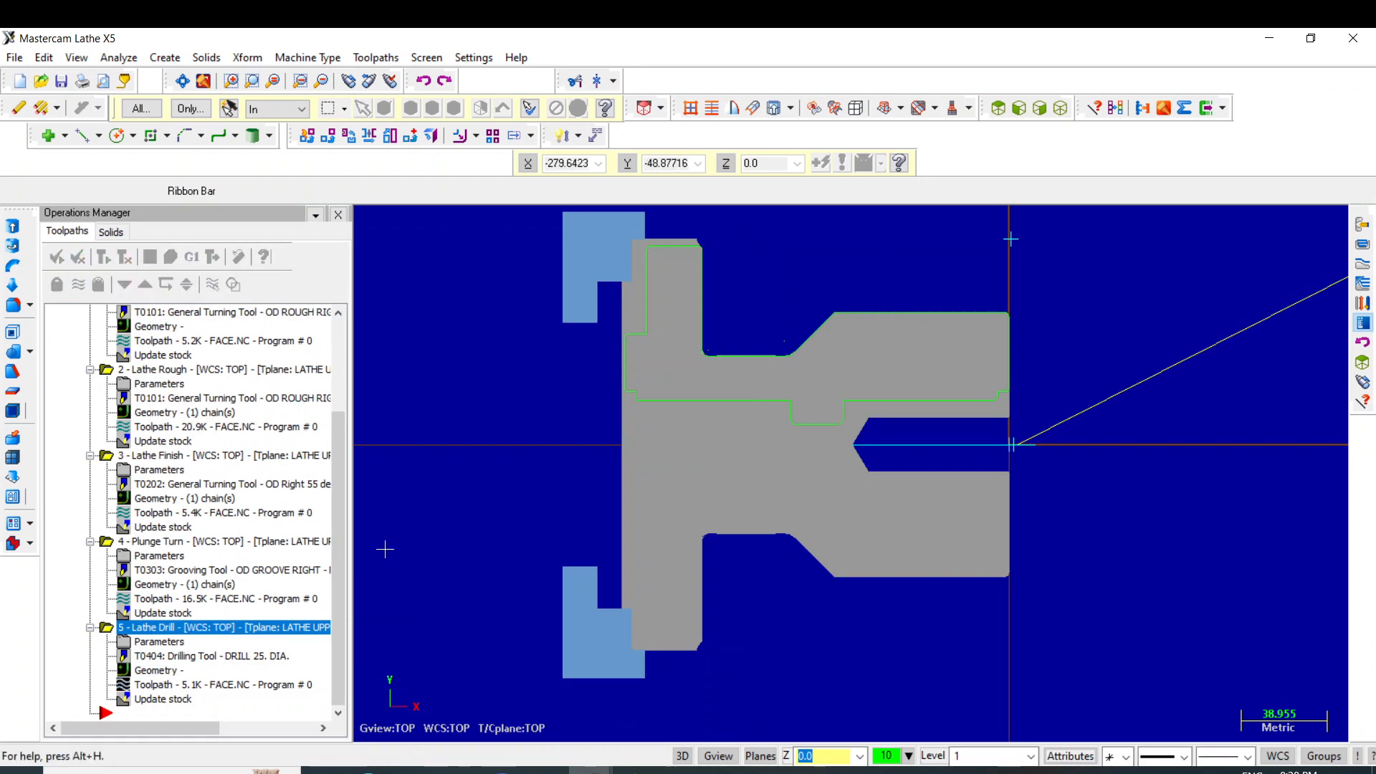
# Set the drill depth to -75 mm, regenerate the operation and check the bore in Backplot.
pyautogui.click(124, 642)
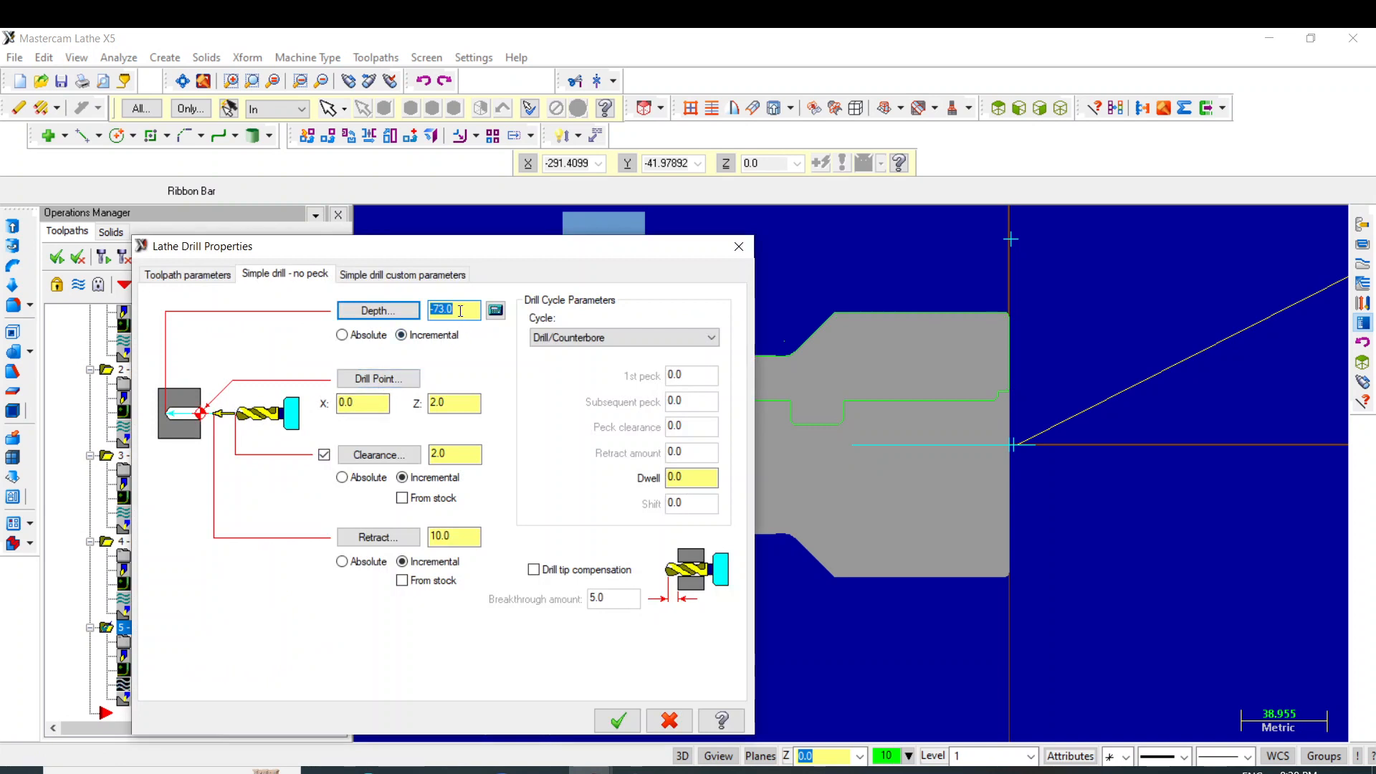
pyautogui.doubleClick(460, 311)
pyautogui.write('75')
pyautogui.press('Return')
pyautogui.click(617, 719)
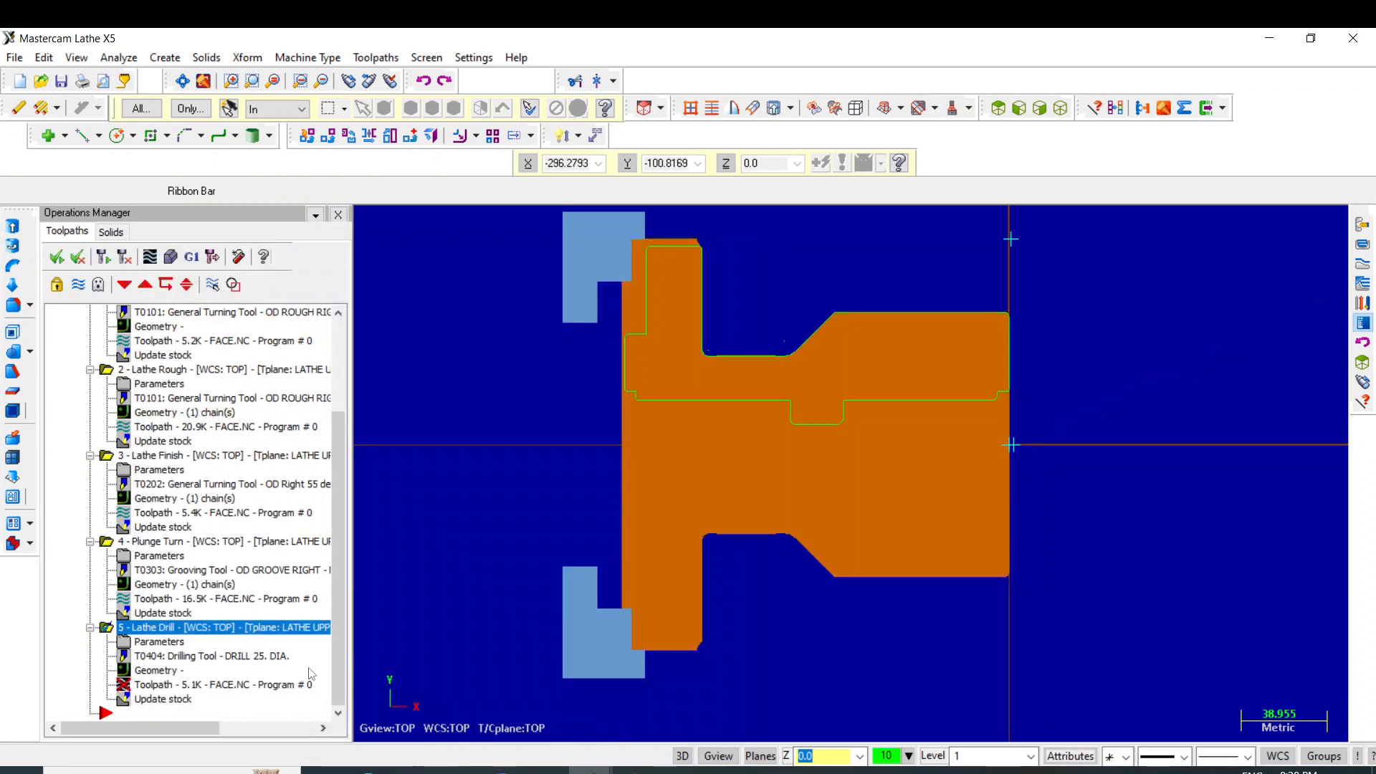
pyautogui.click(126, 684)
pyautogui.click(266, 418)
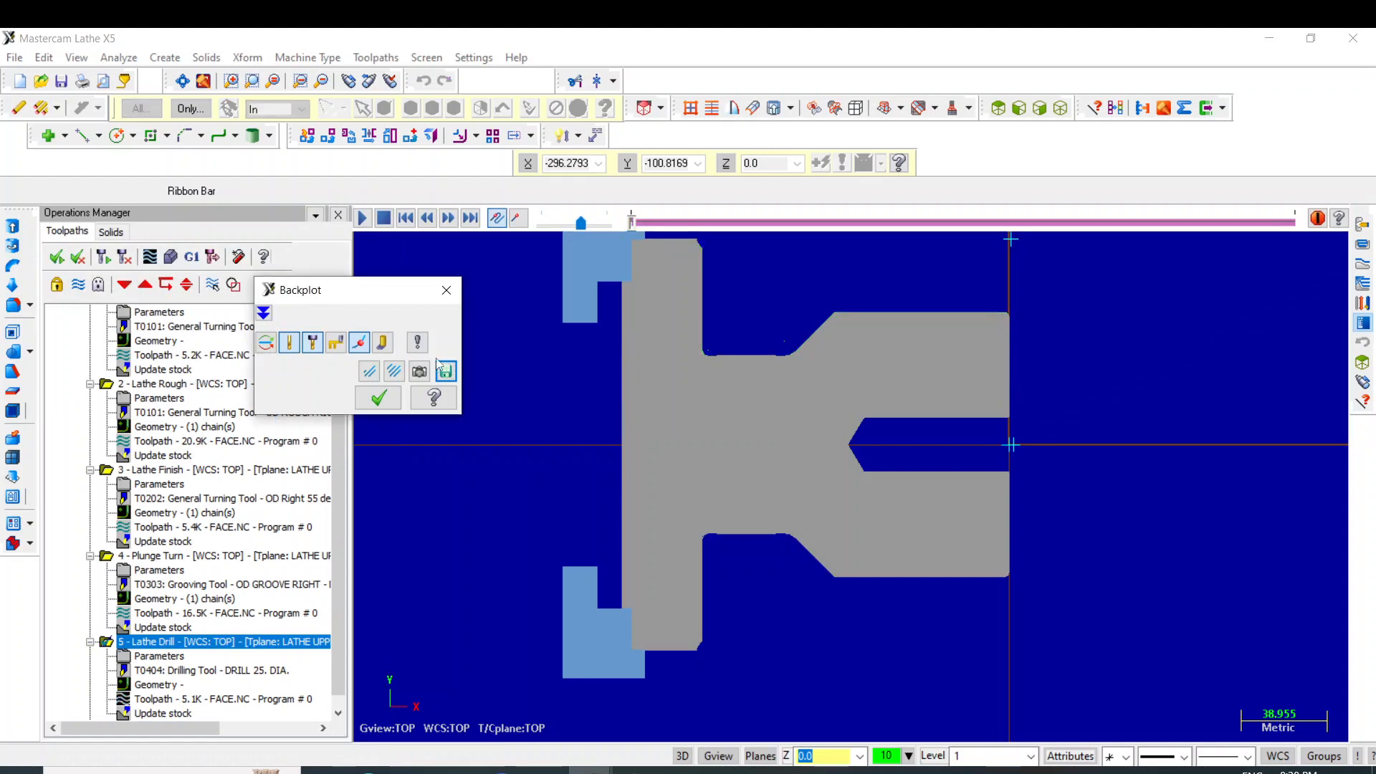
pyautogui.click(378, 398)
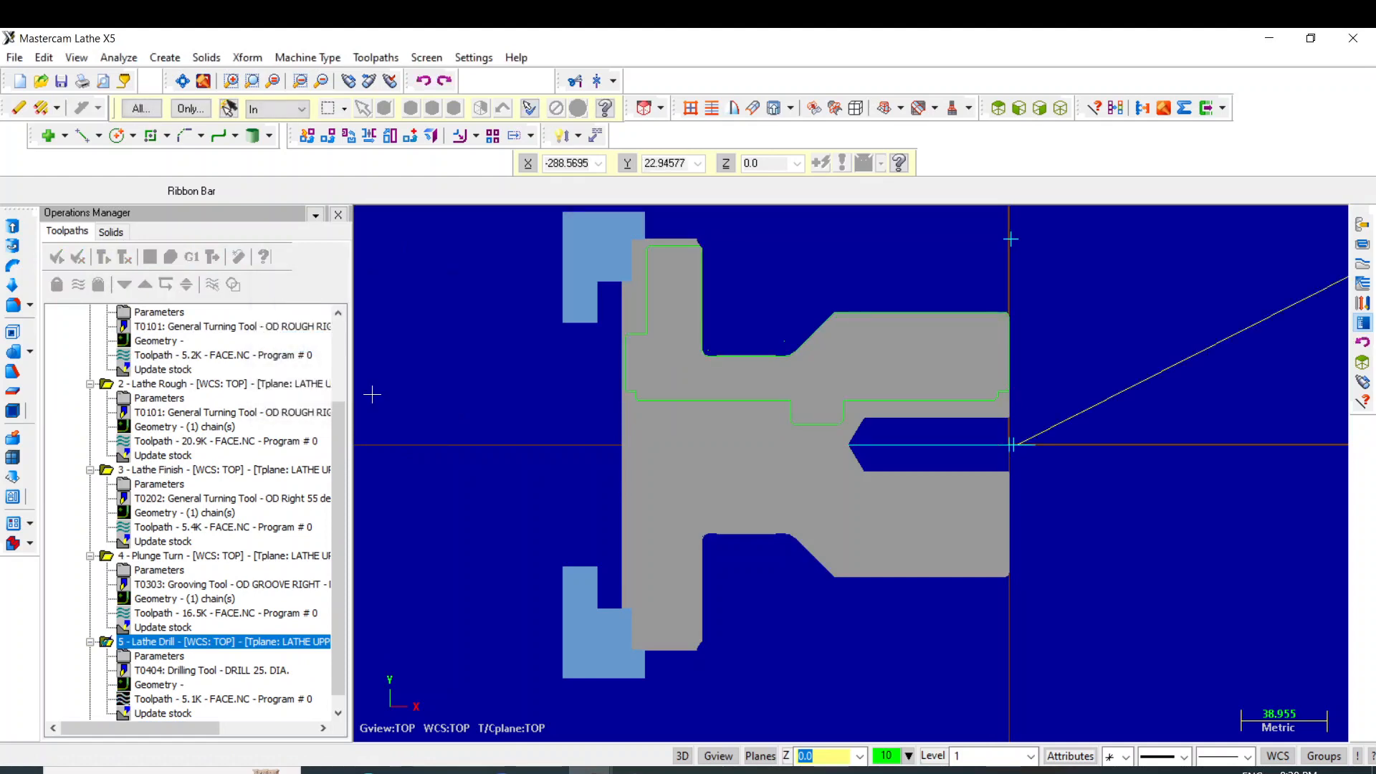
# Deepen the drill operation further, regenerate it and check the bore's end position in Backplot.
pyautogui.click(124, 655)
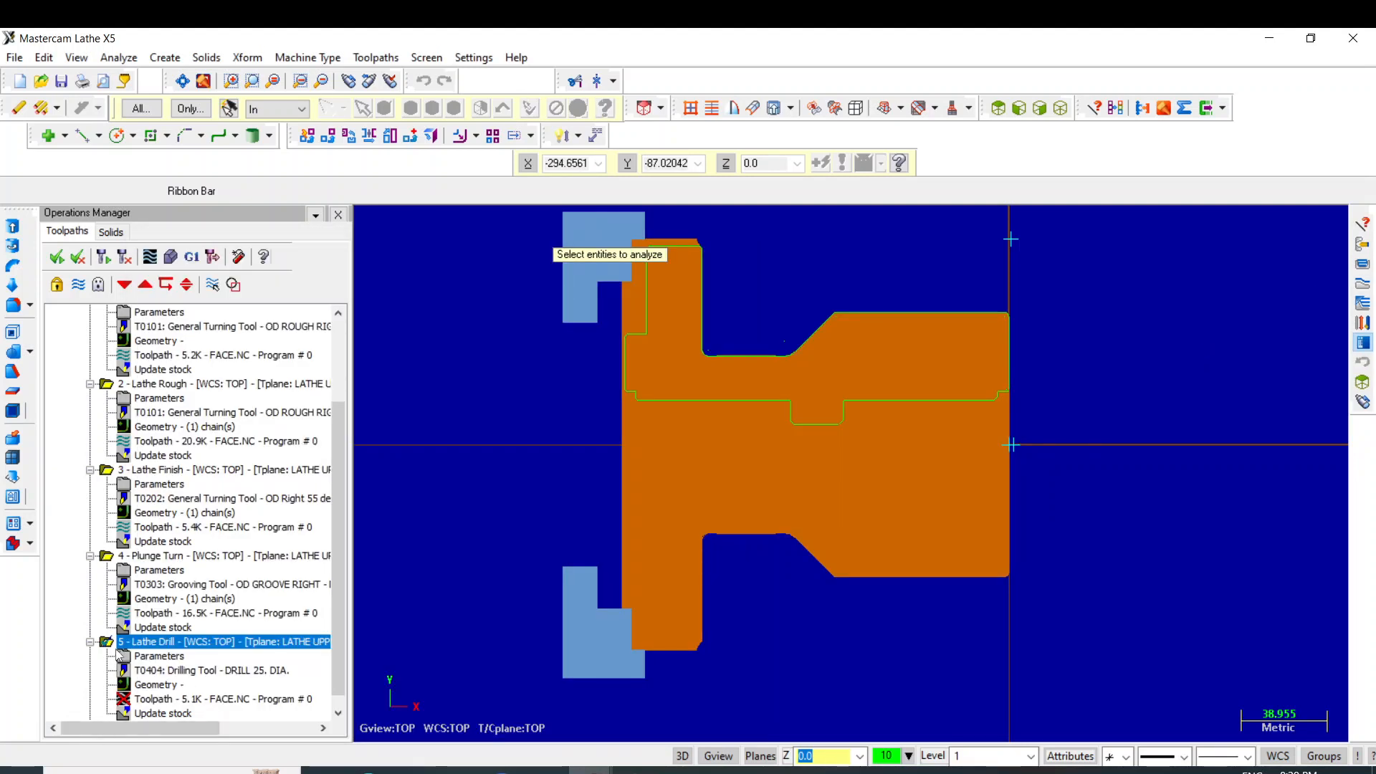
pyautogui.click(120, 700)
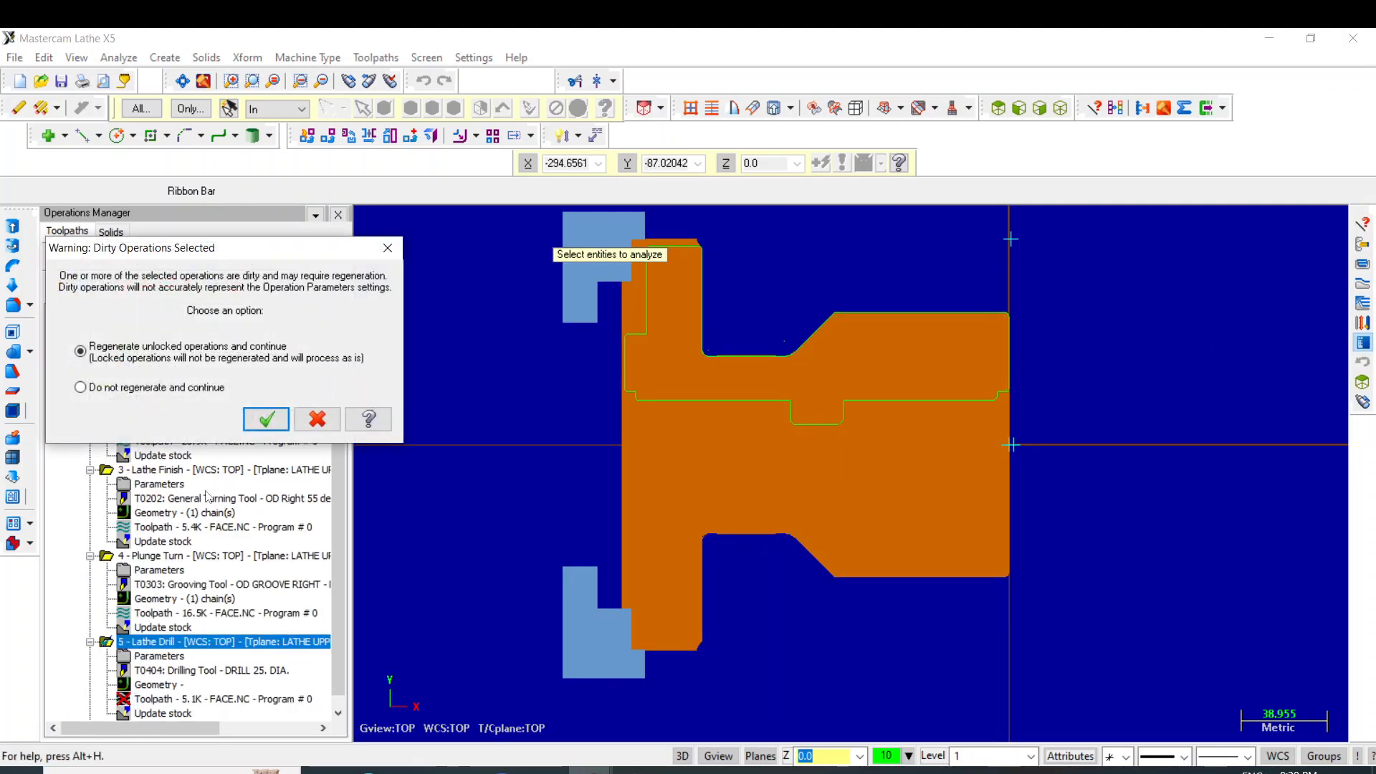
pyautogui.click(268, 420)
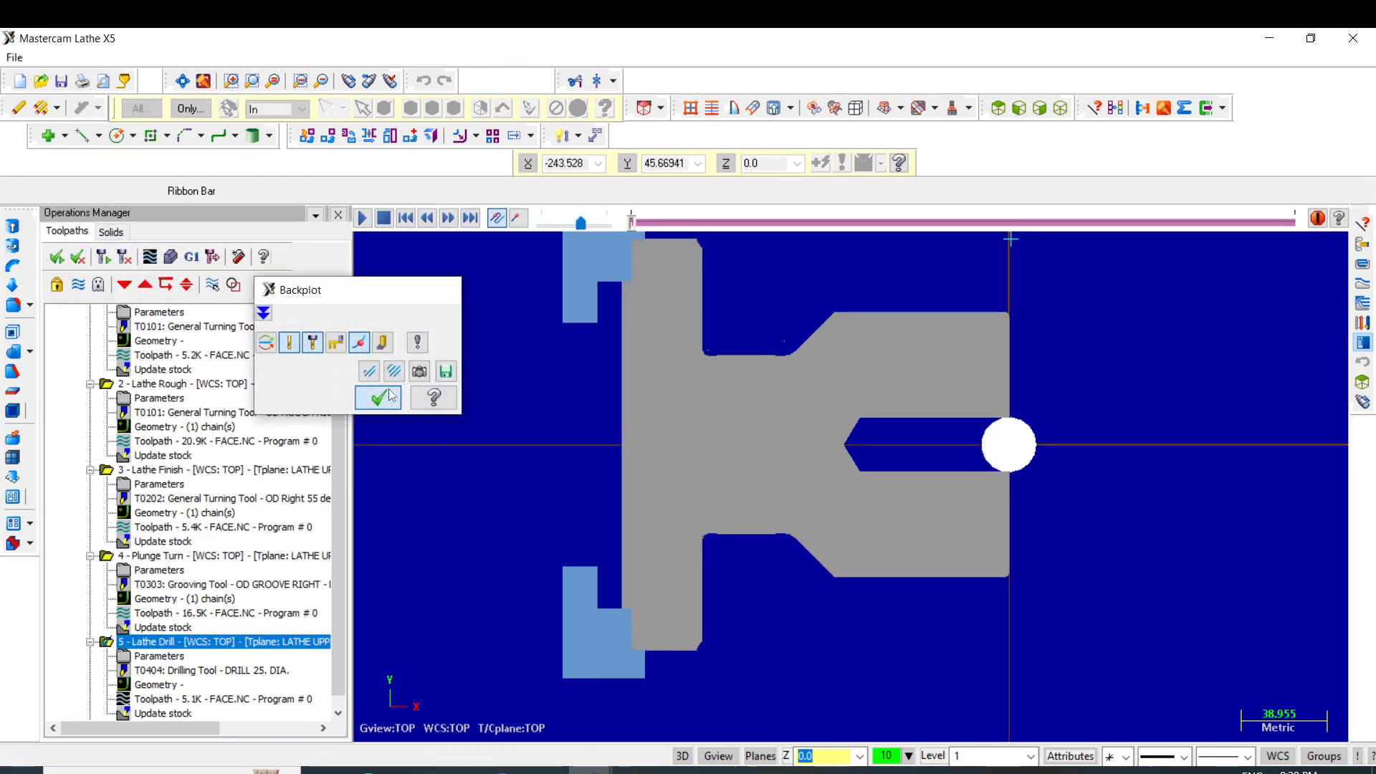
pyautogui.click(378, 398)
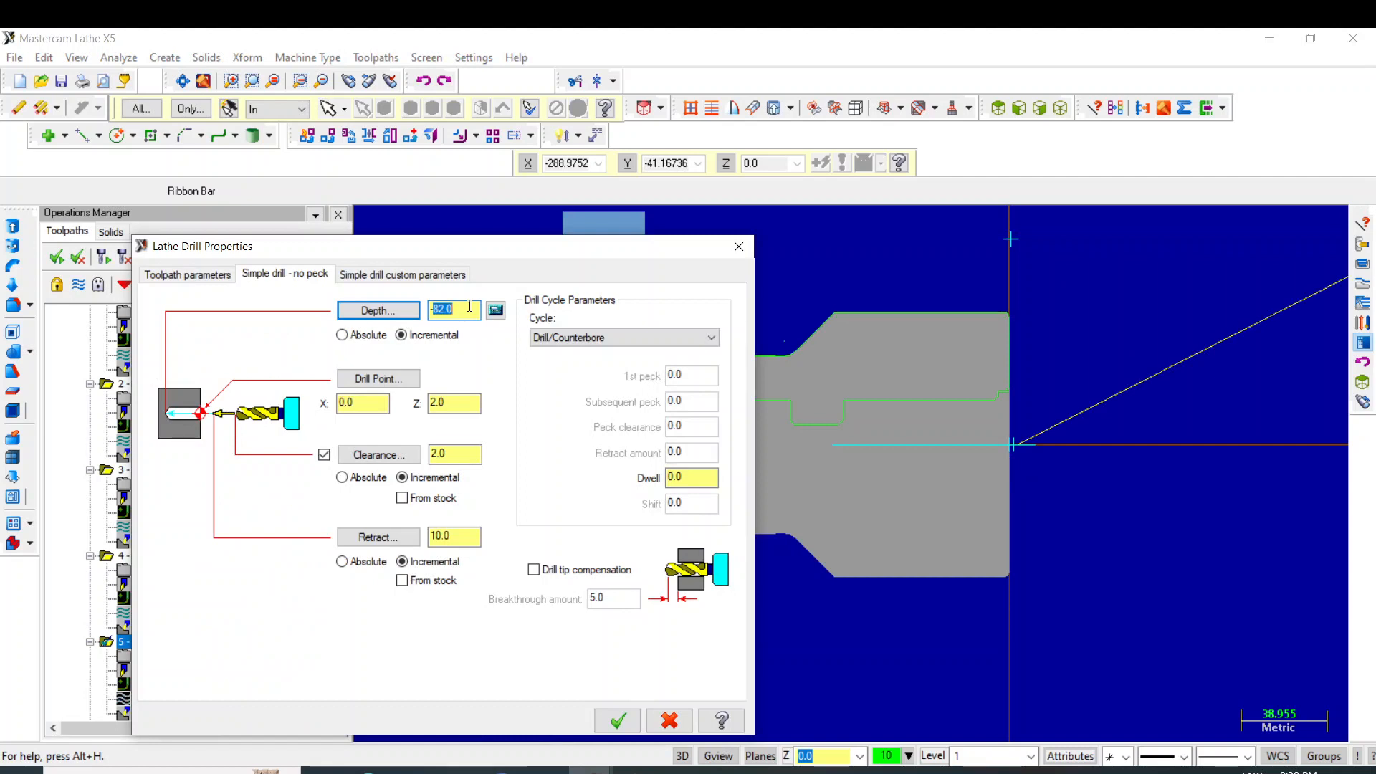
# Set the drill depth to -83 mm, regenerate the operation and check the bore against the part profile in Backplot.
pyautogui.write('-83')
pyautogui.click(620, 720)
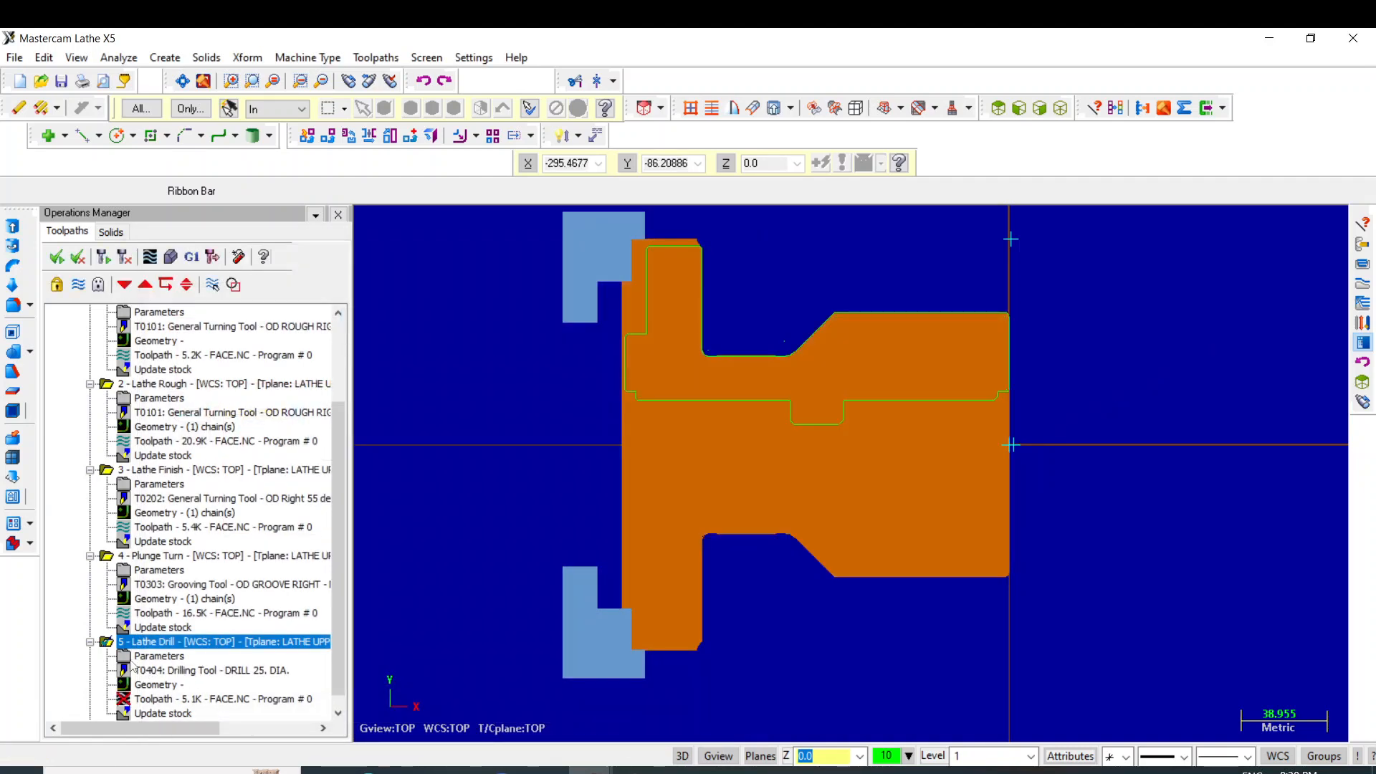
pyautogui.click(122, 698)
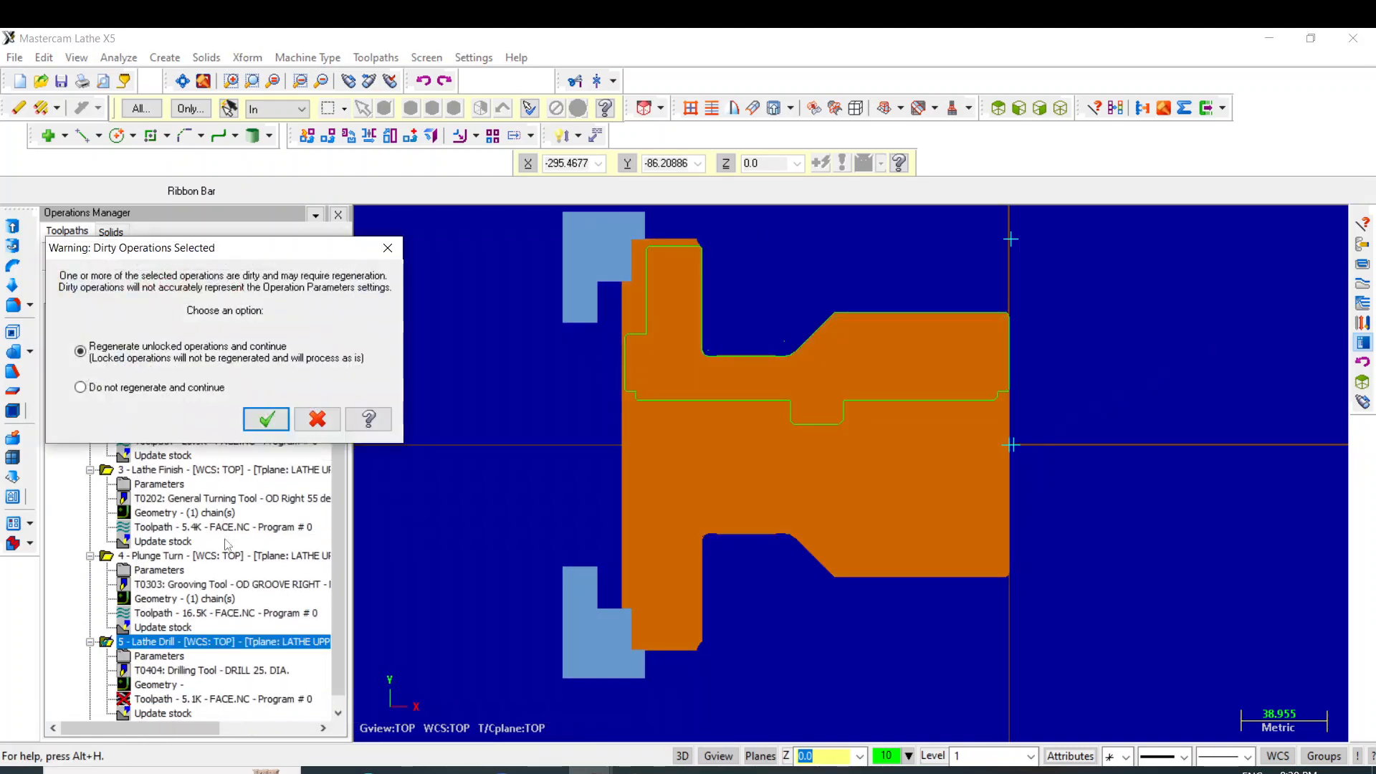
pyautogui.click(276, 422)
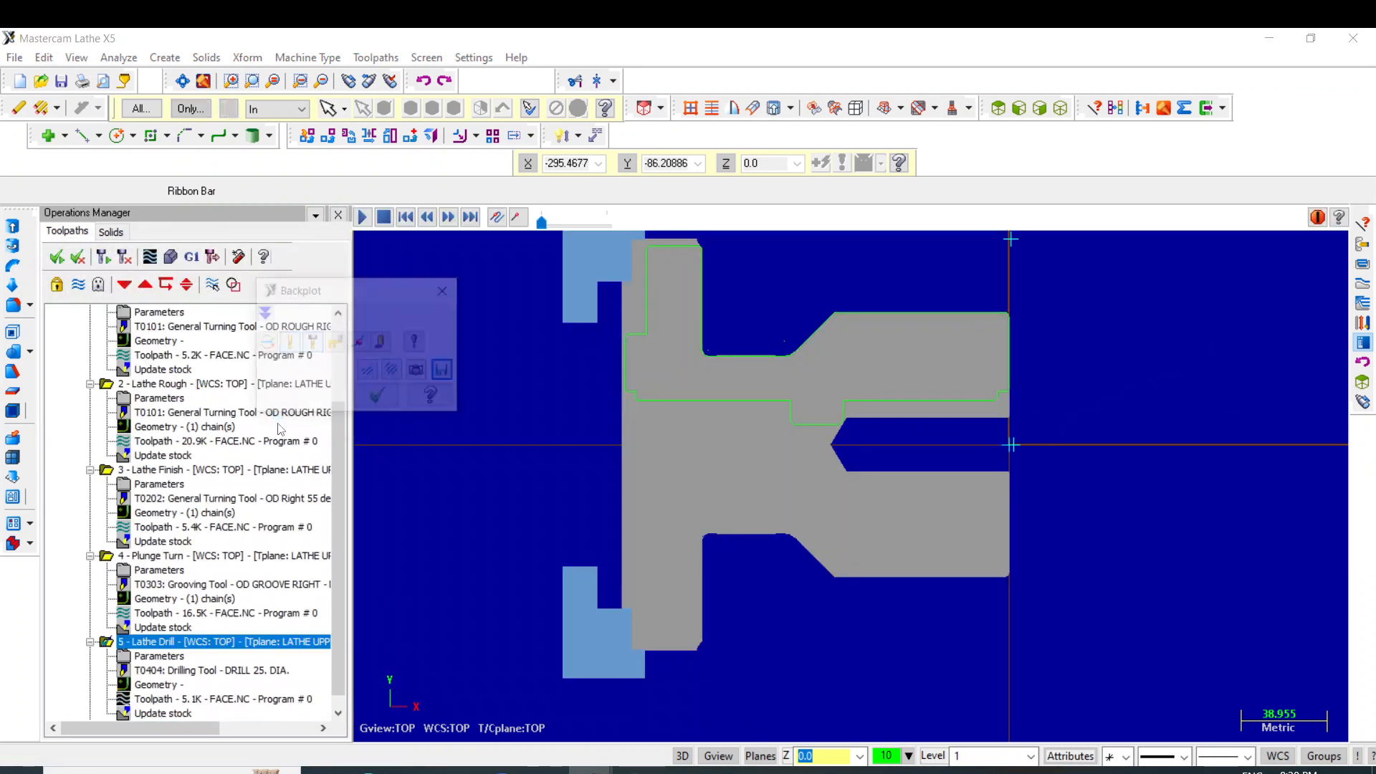
pyautogui.scroll(3, 933, 468)
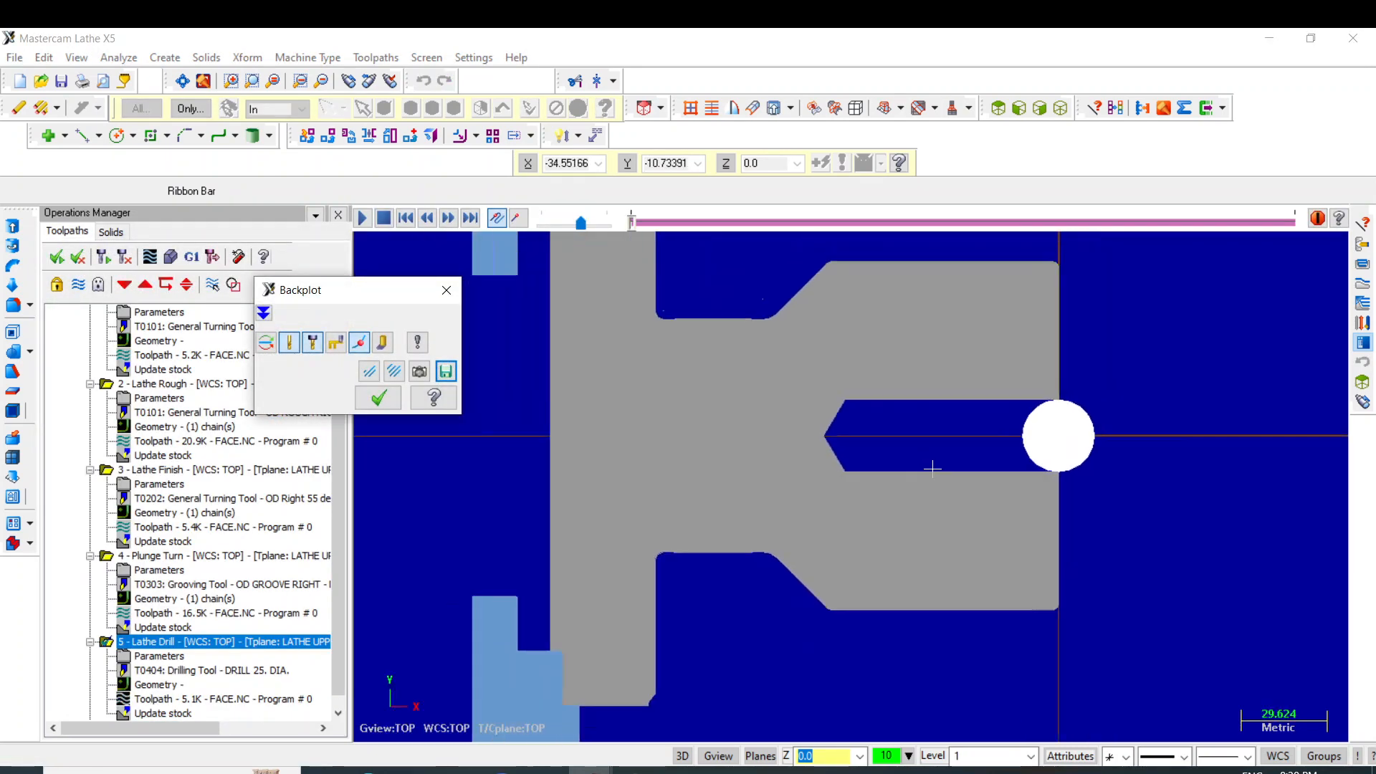
pyautogui.press('Escape')
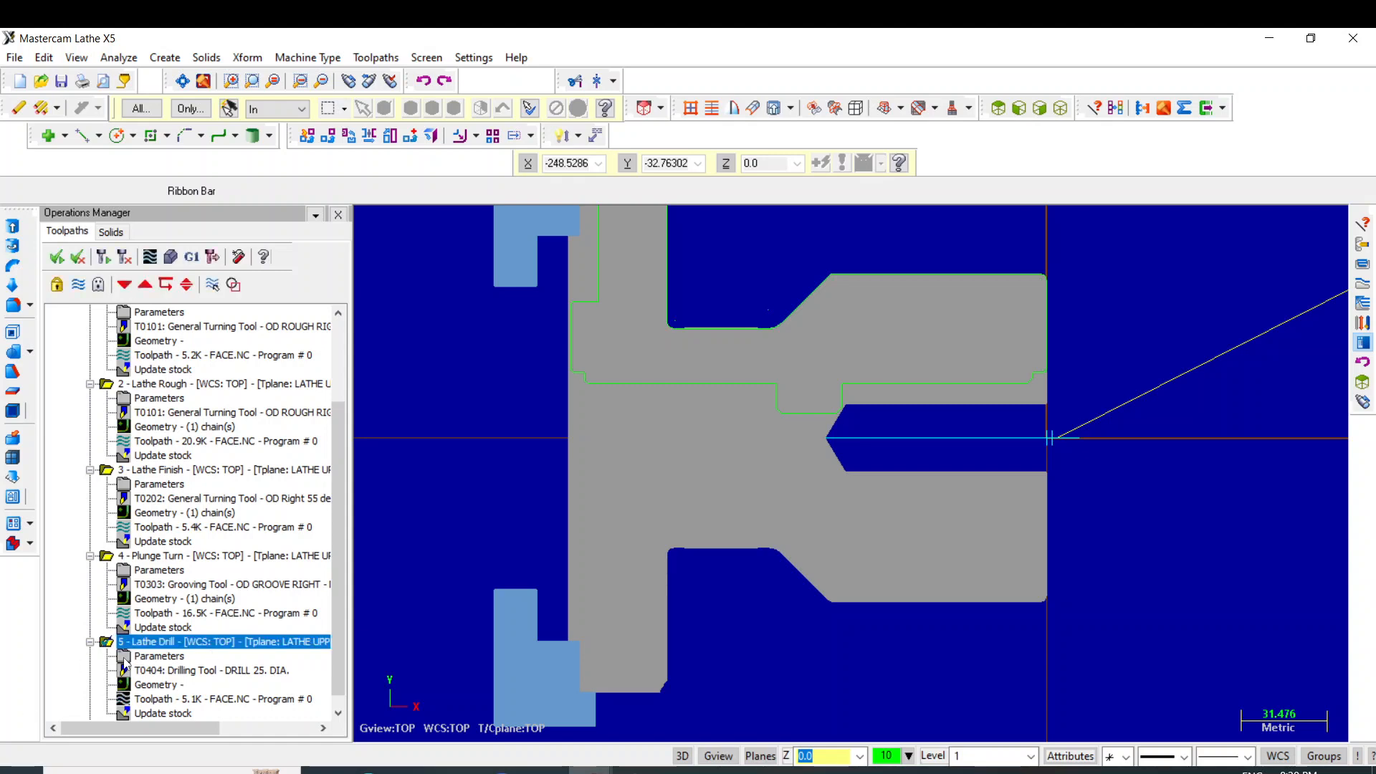
# Set the drill depth to -84 mm, regenerate the operation and check the bore's end against the profile in Backplot.
pyautogui.click(124, 657)
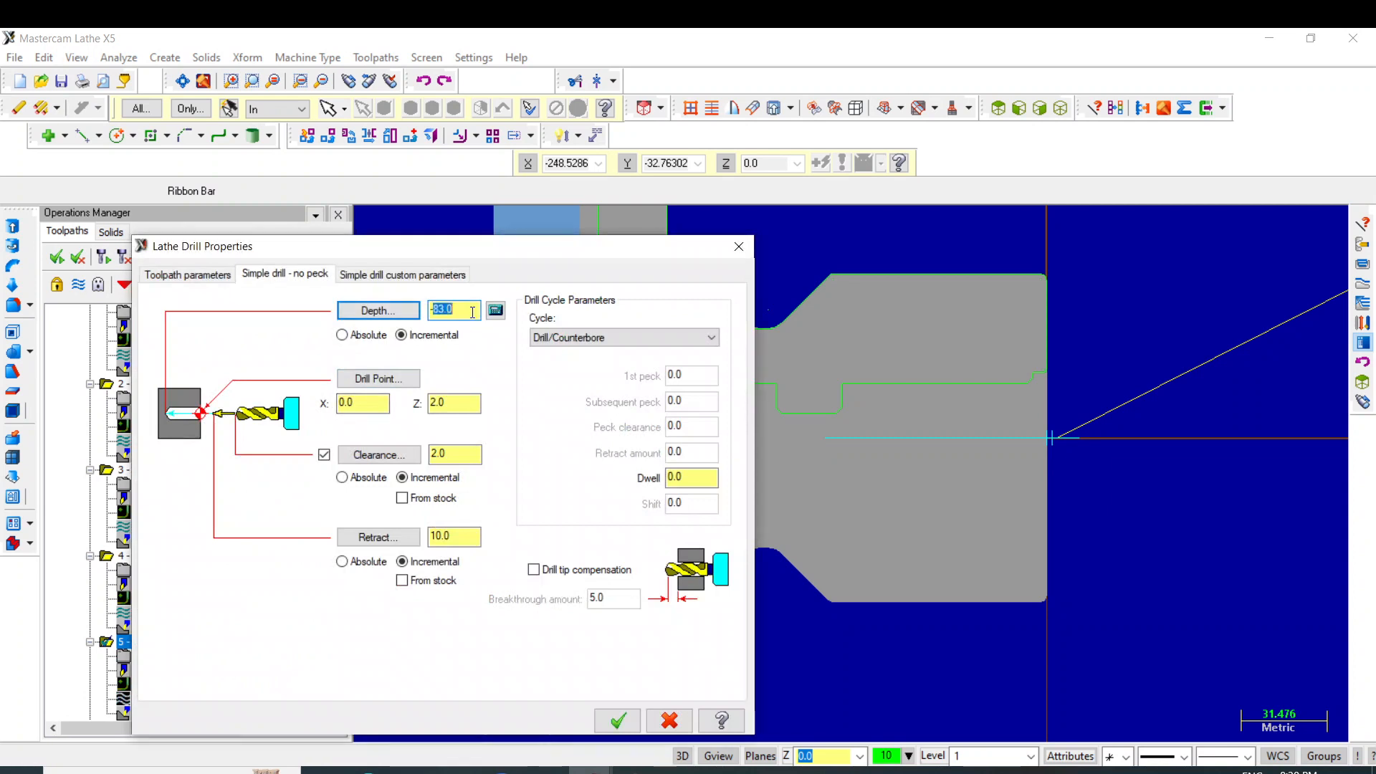
pyautogui.write('-84')
pyautogui.press('Return')
pyautogui.click(618, 720)
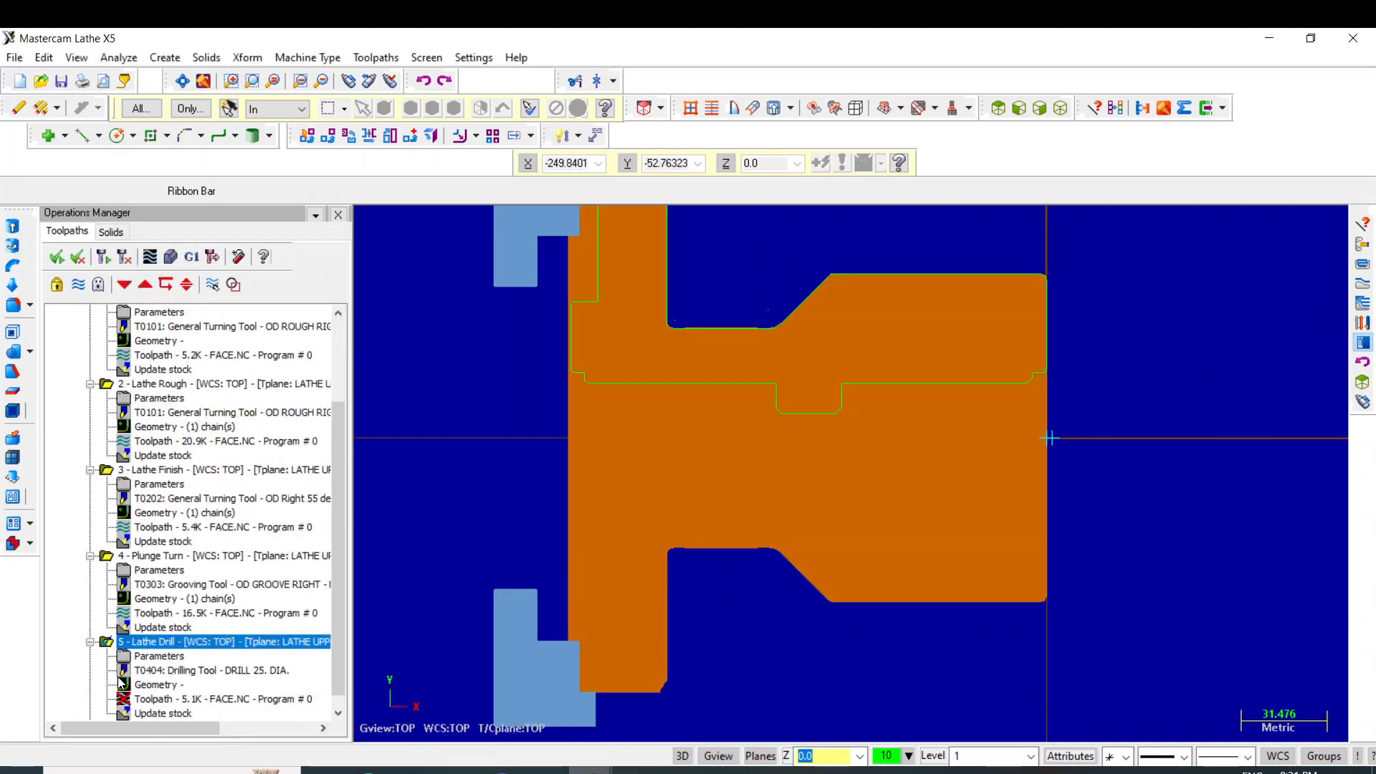
pyautogui.click(127, 699)
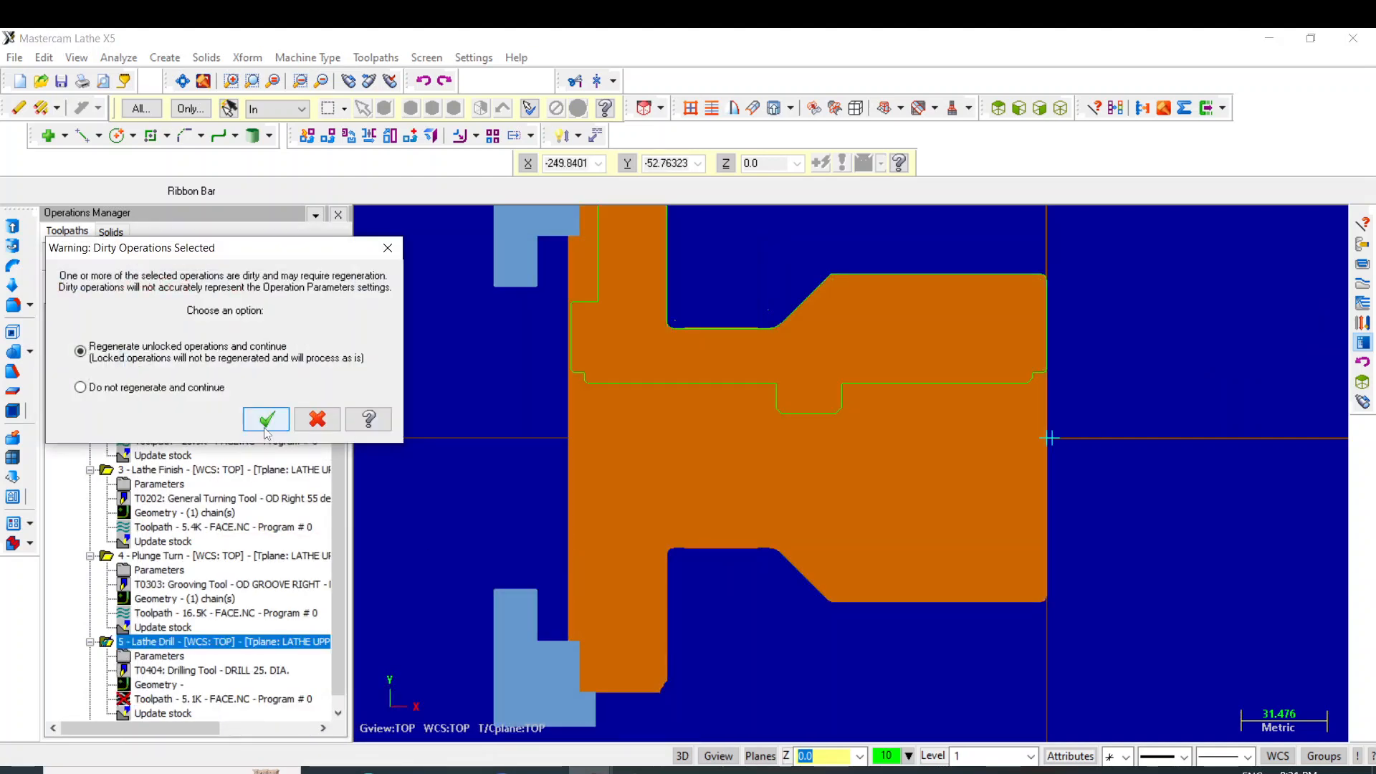
pyautogui.click(265, 420)
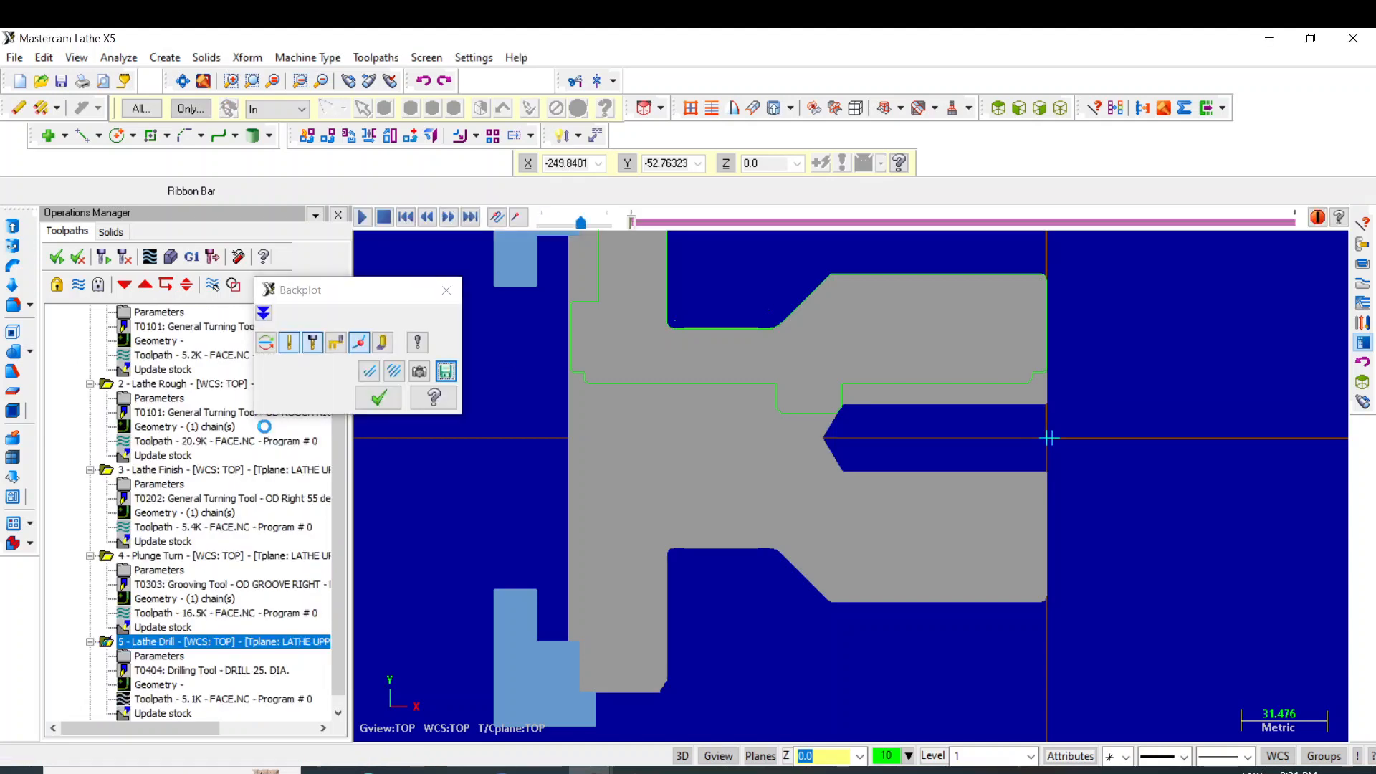
pyautogui.scroll(3, 853, 353)
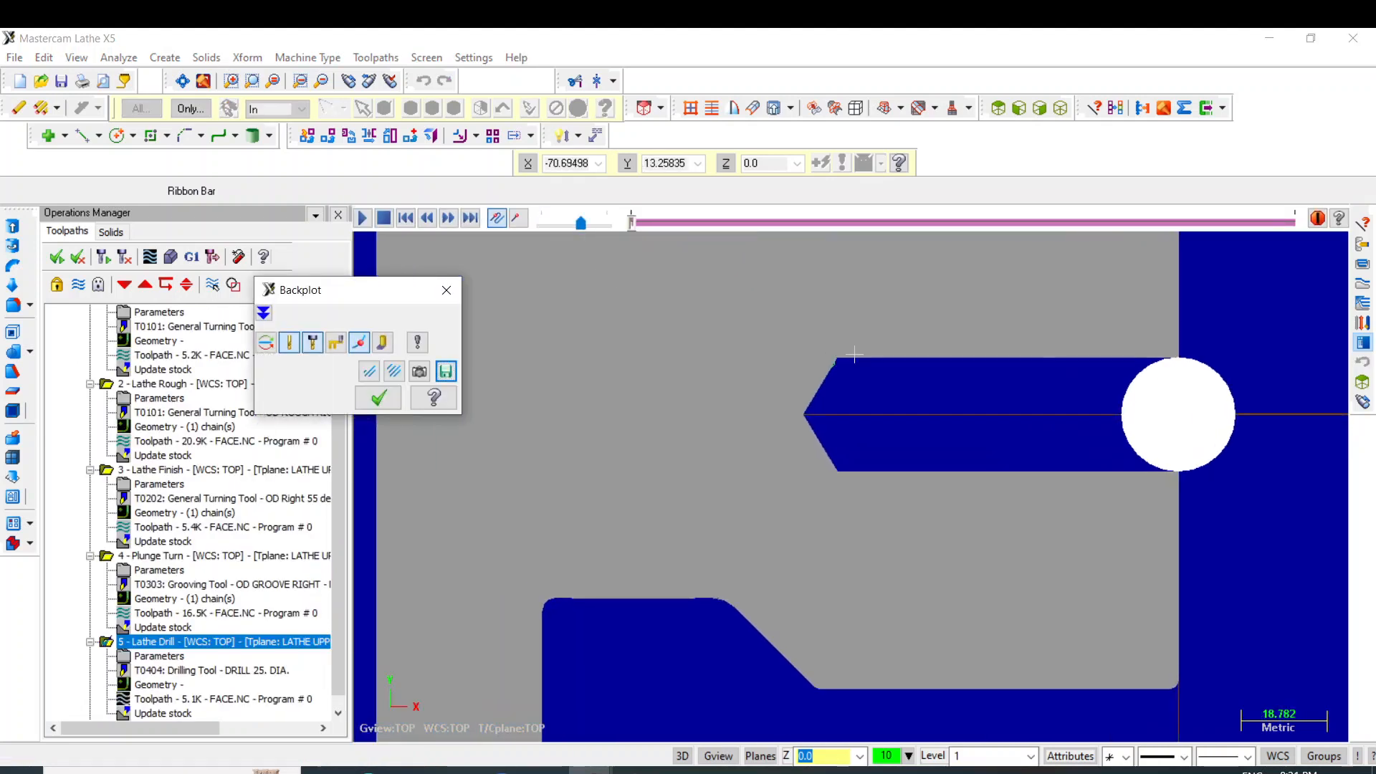
pyautogui.scroll(-3, 859, 351)
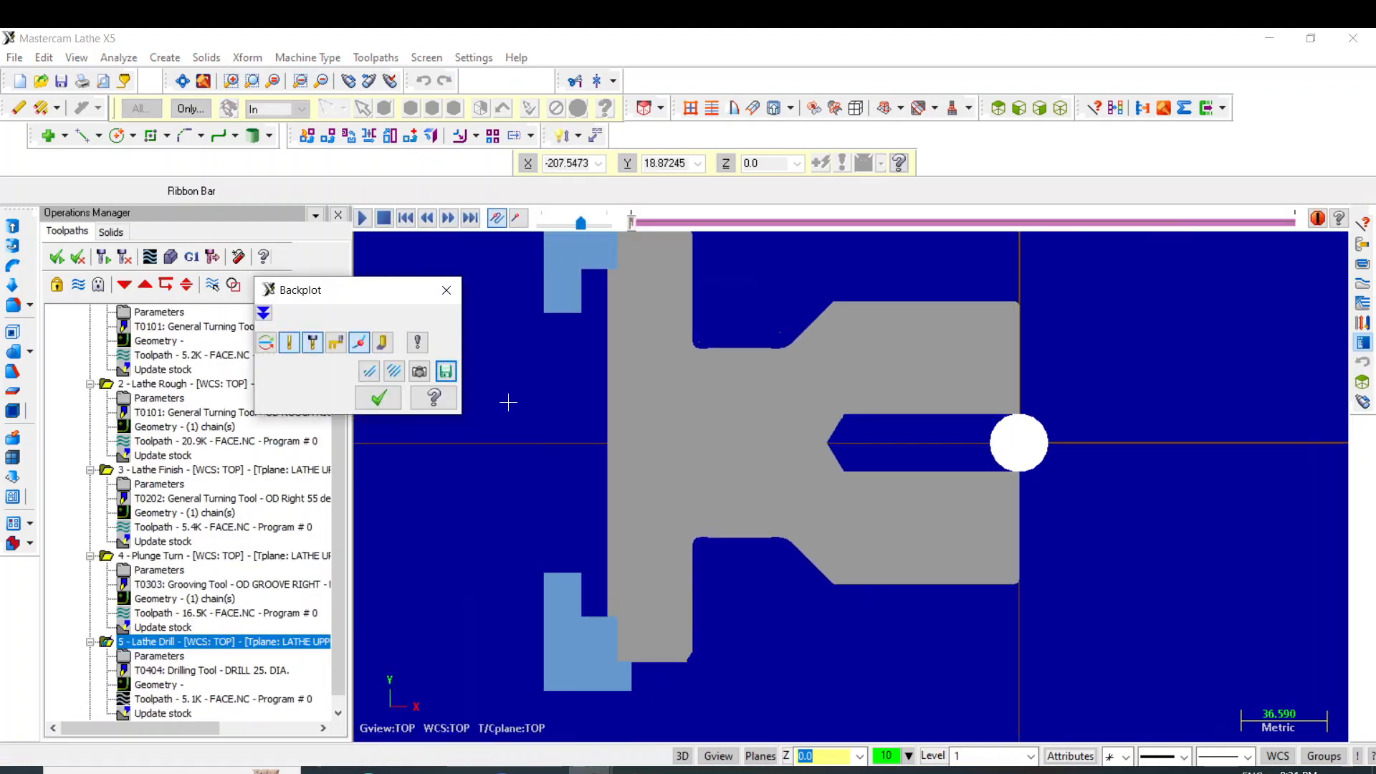
pyautogui.click(378, 399)
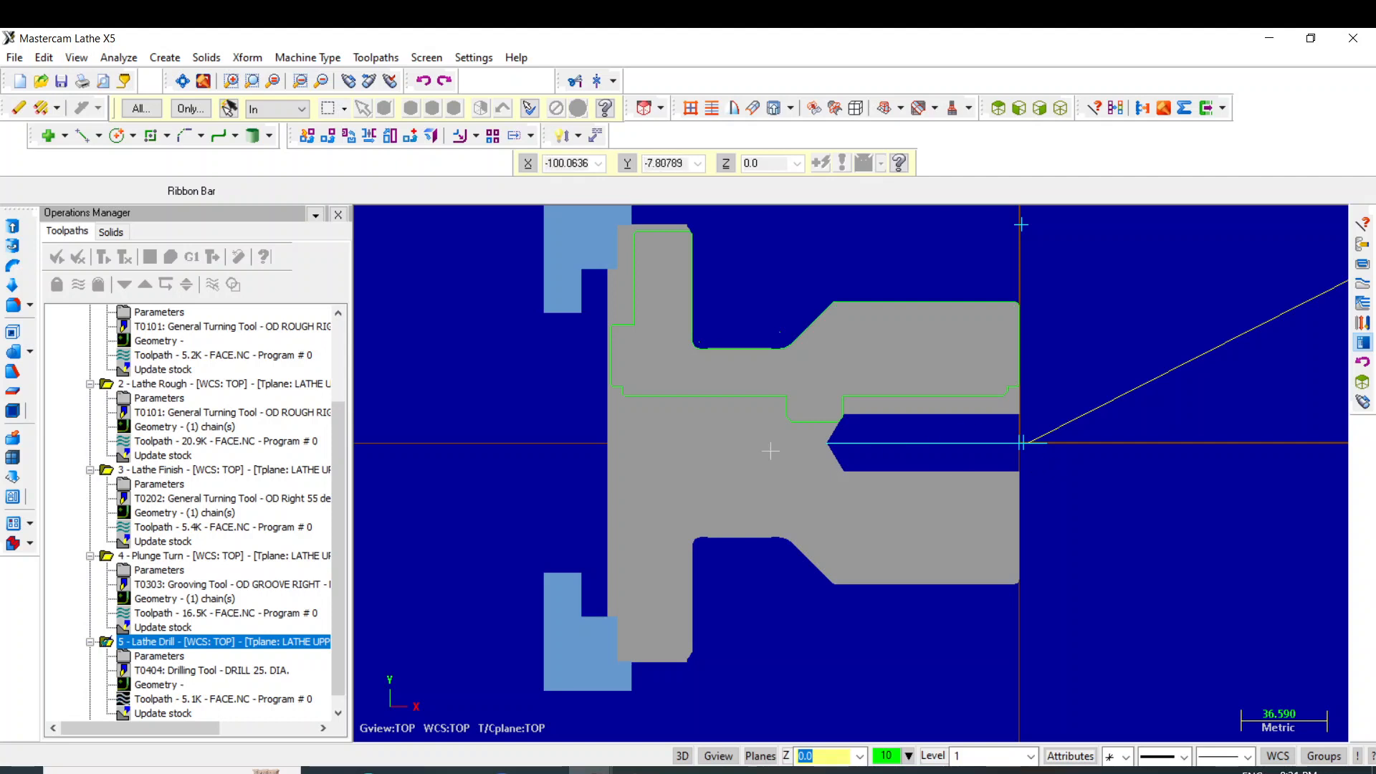
# Start a second lathe drill toolpath and look through the available spot tools and center drills.
pyautogui.click(376, 58)
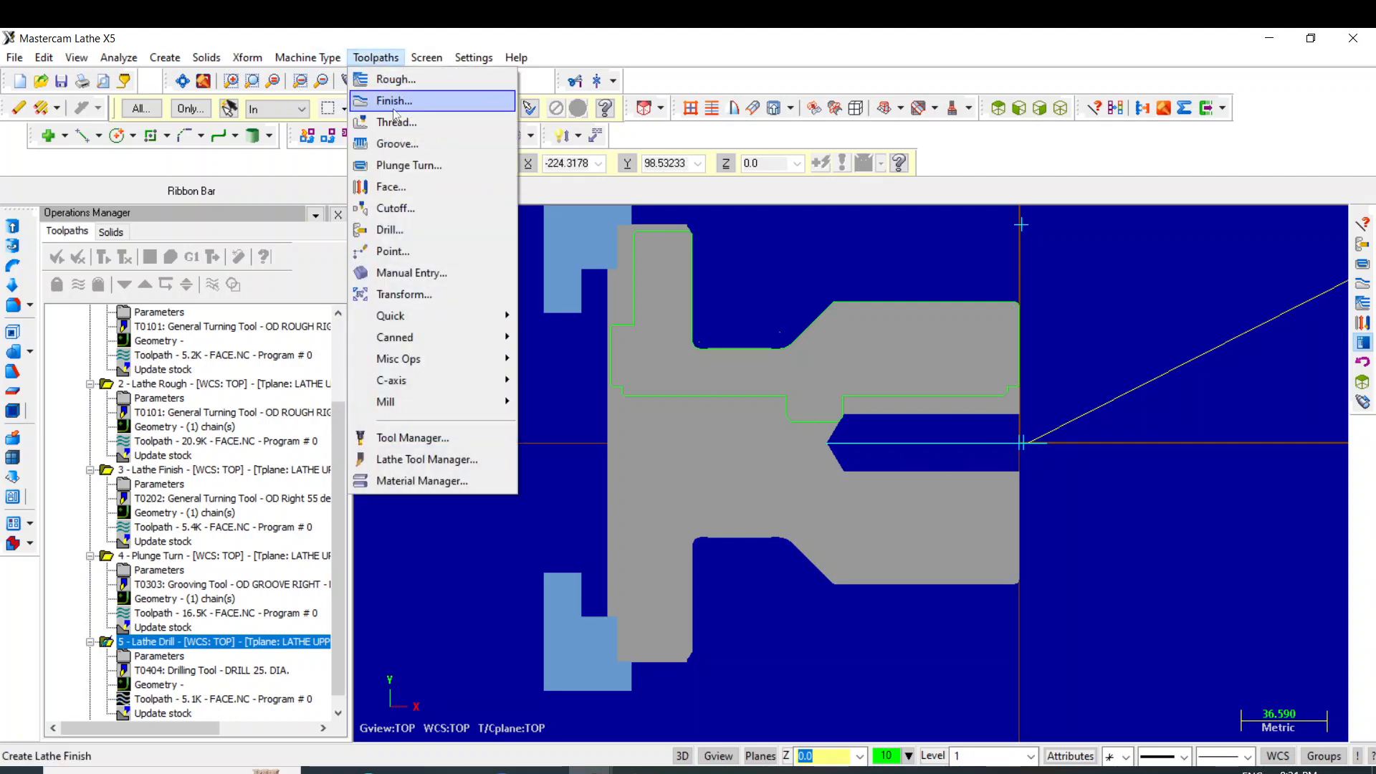
pyautogui.click(409, 232)
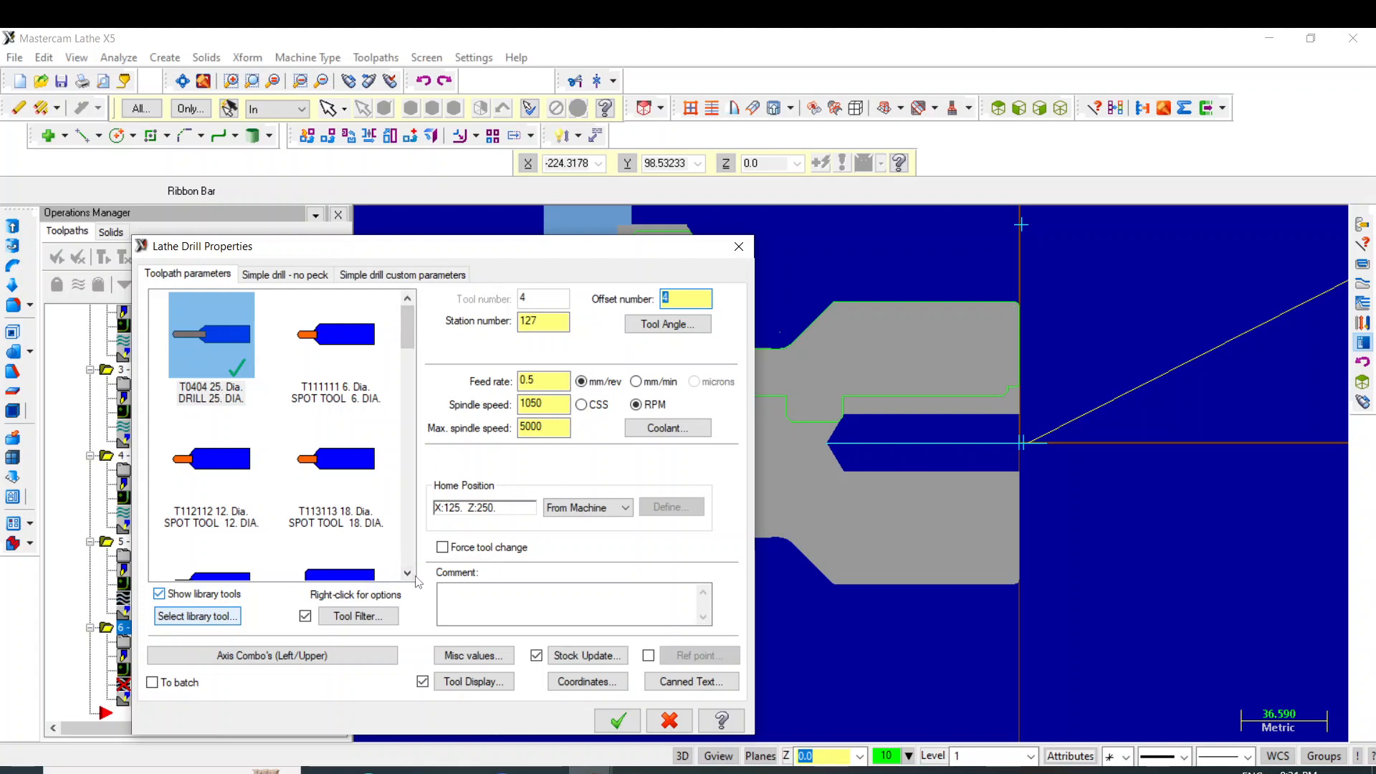
pyautogui.click(408, 573)
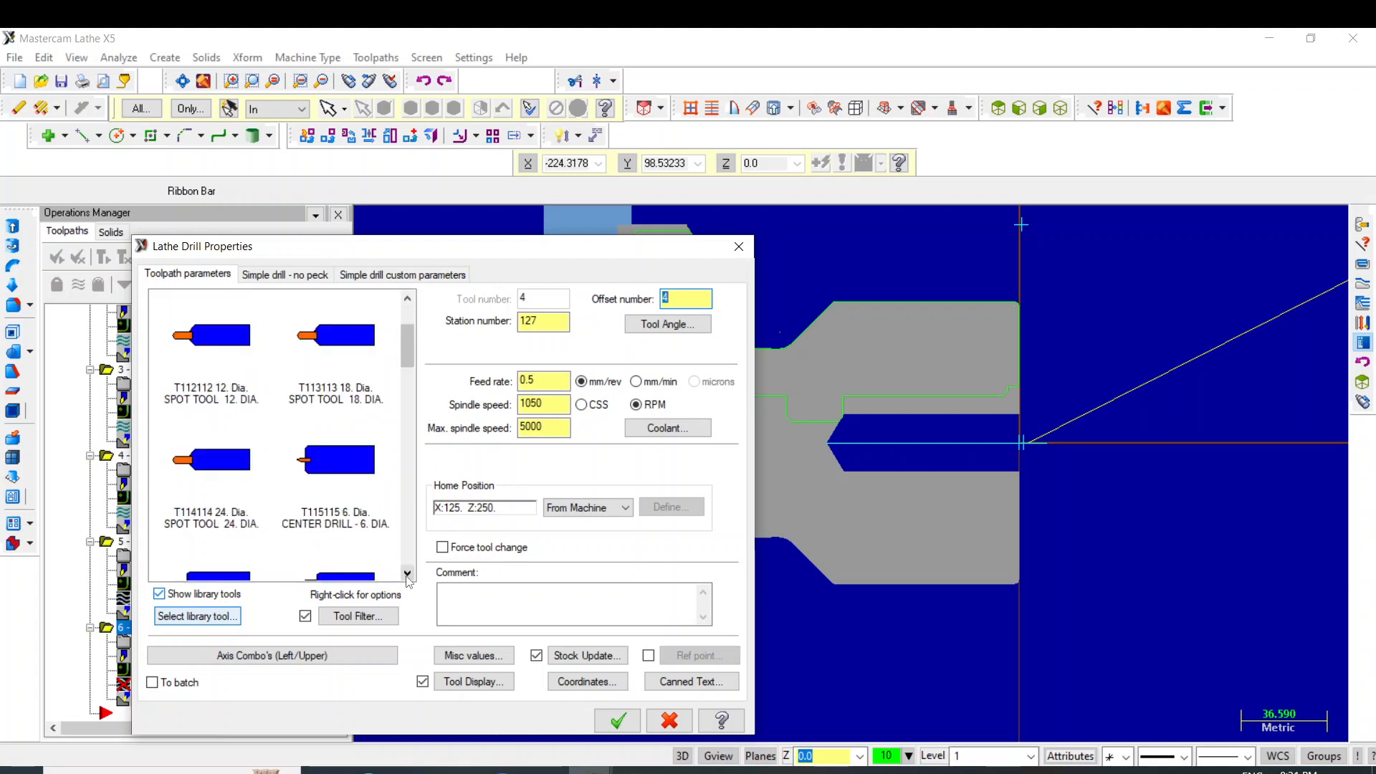
pyautogui.click(408, 573)
pyautogui.click(407, 574)
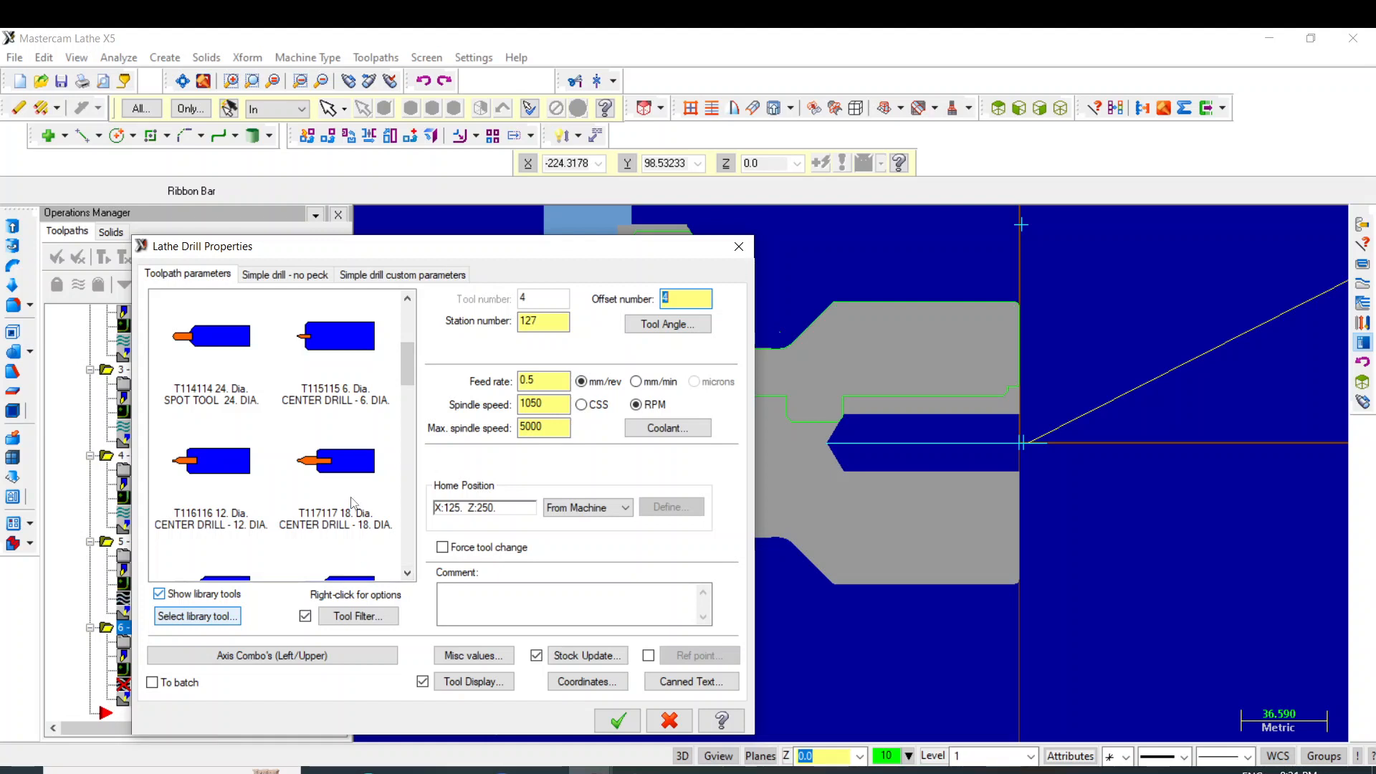
pyautogui.click(408, 298)
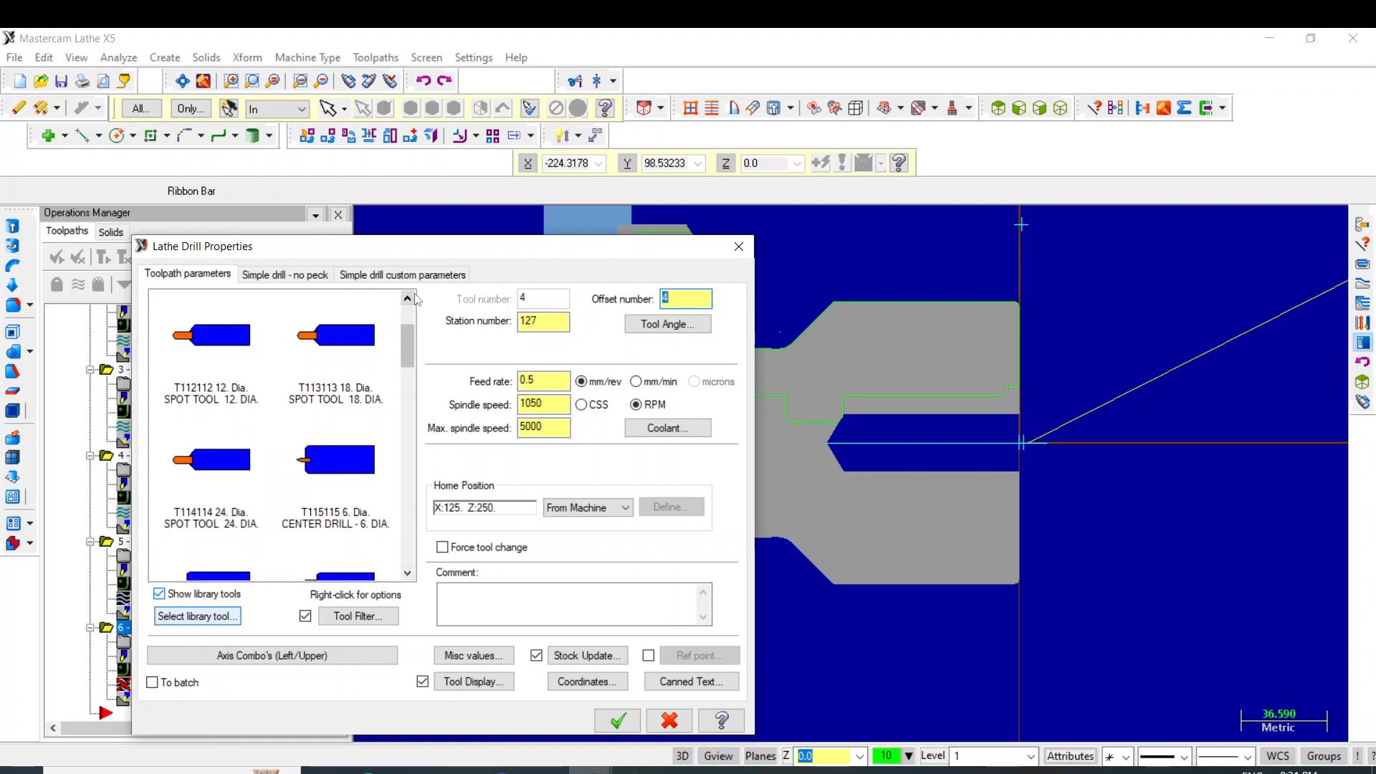
pyautogui.click(408, 298)
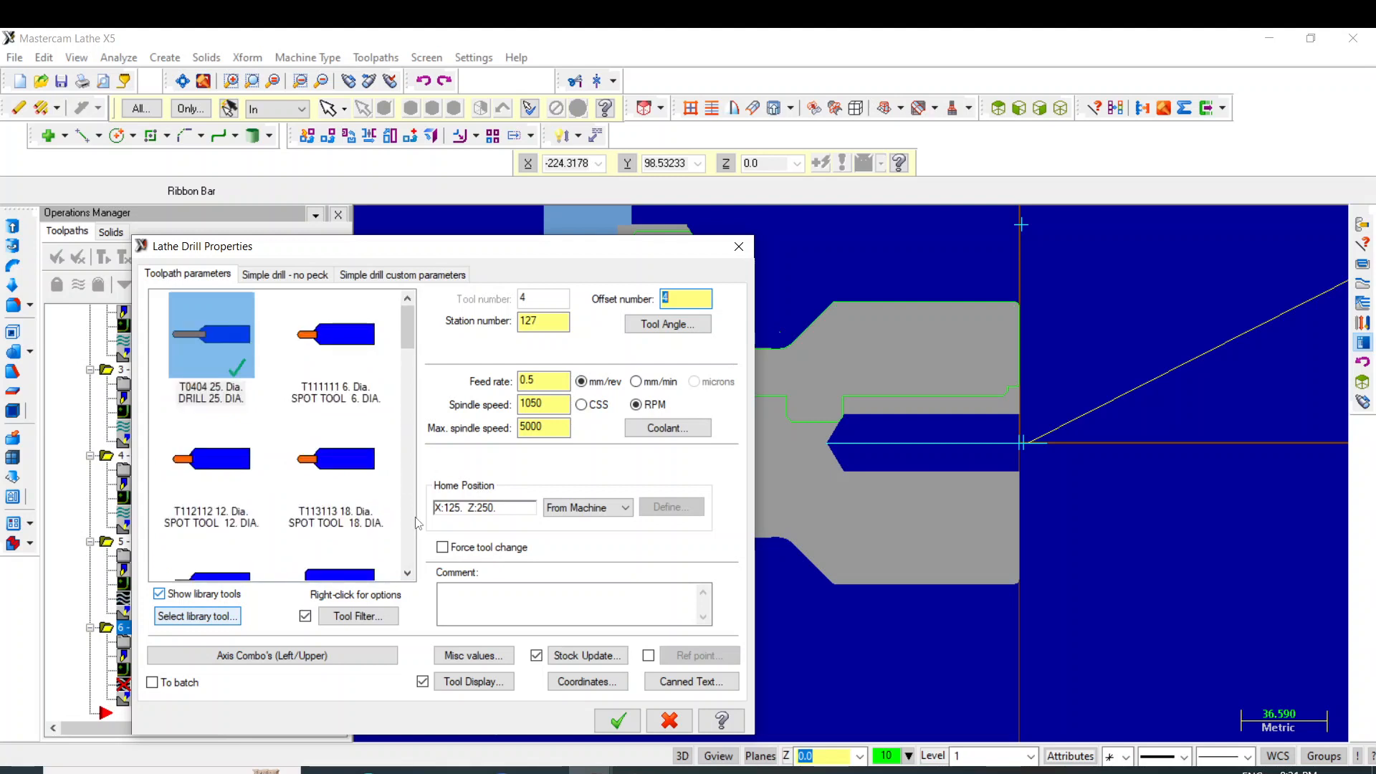
pyautogui.click(407, 573)
pyautogui.click(407, 574)
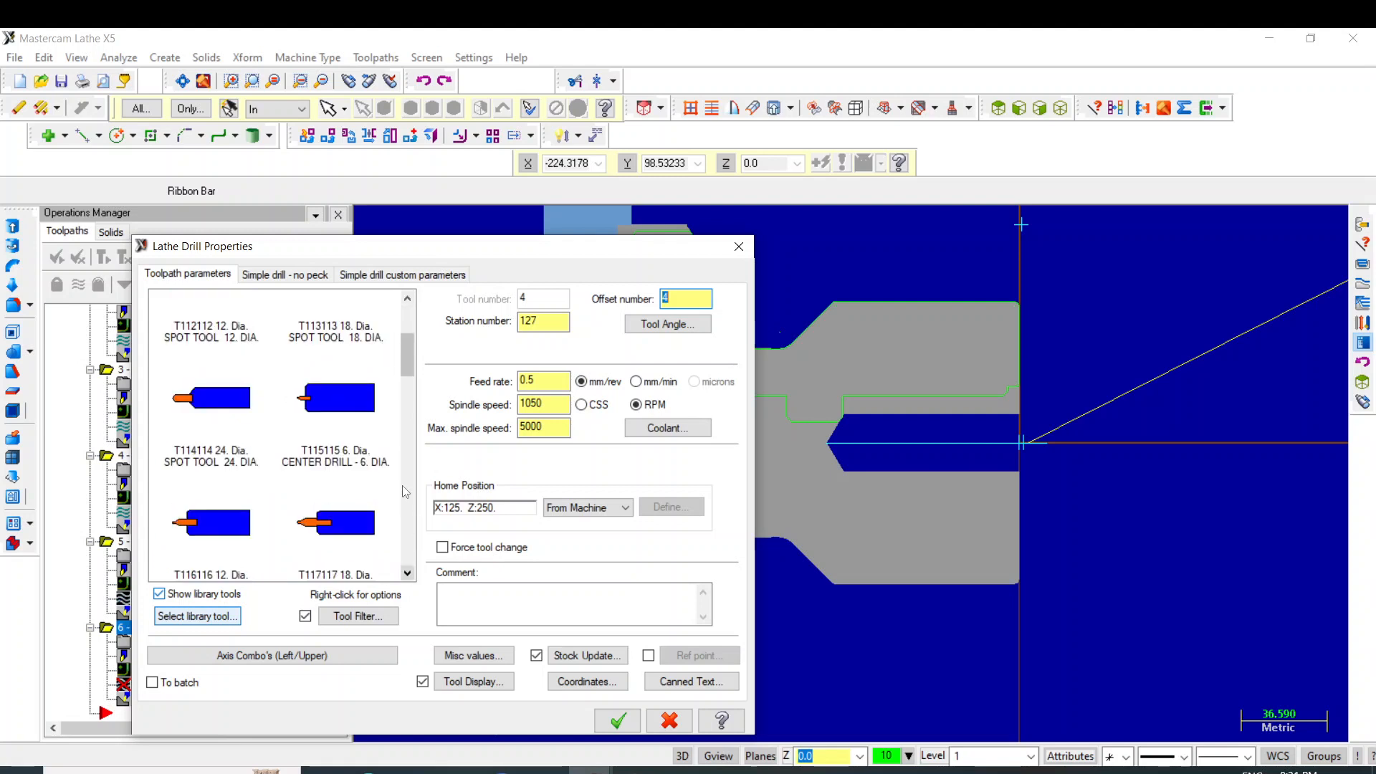
pyautogui.doubleClick(396, 565)
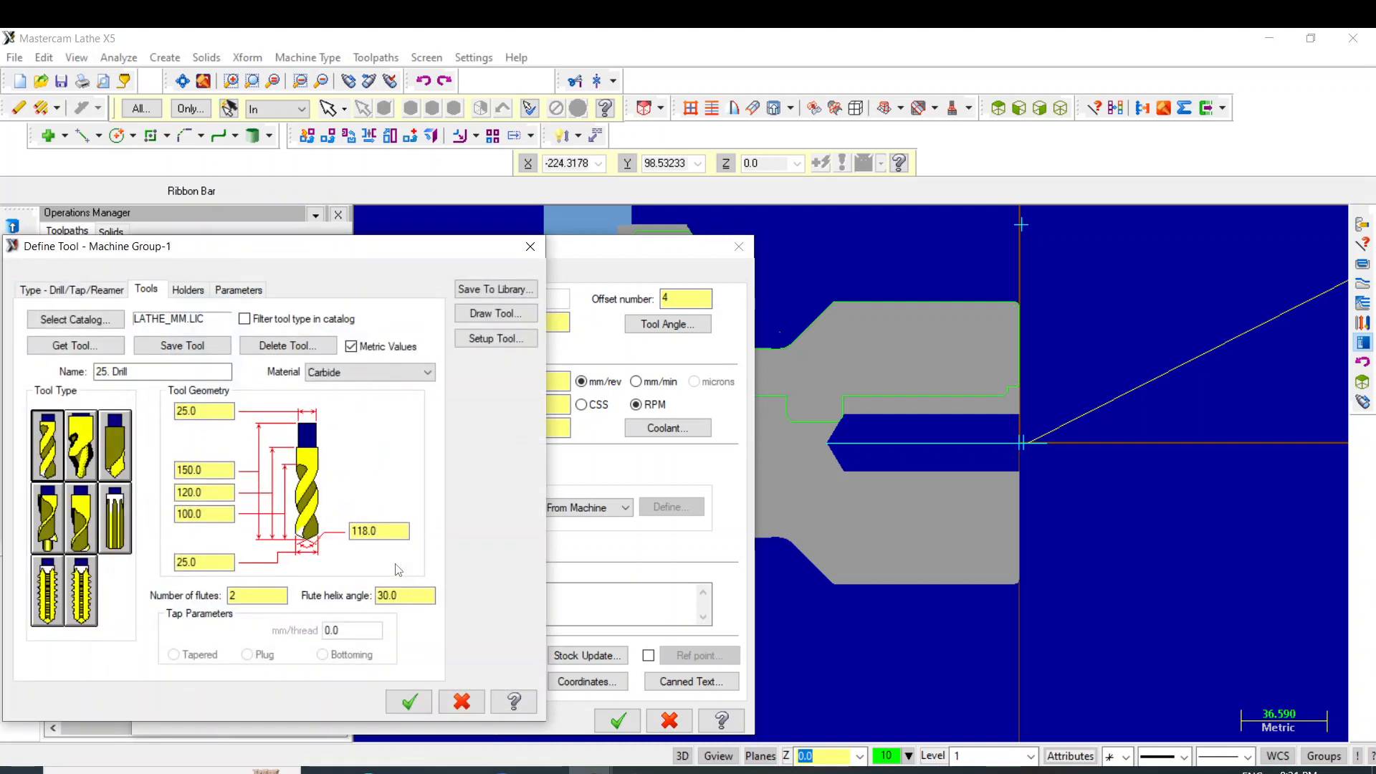
pyautogui.click(529, 247)
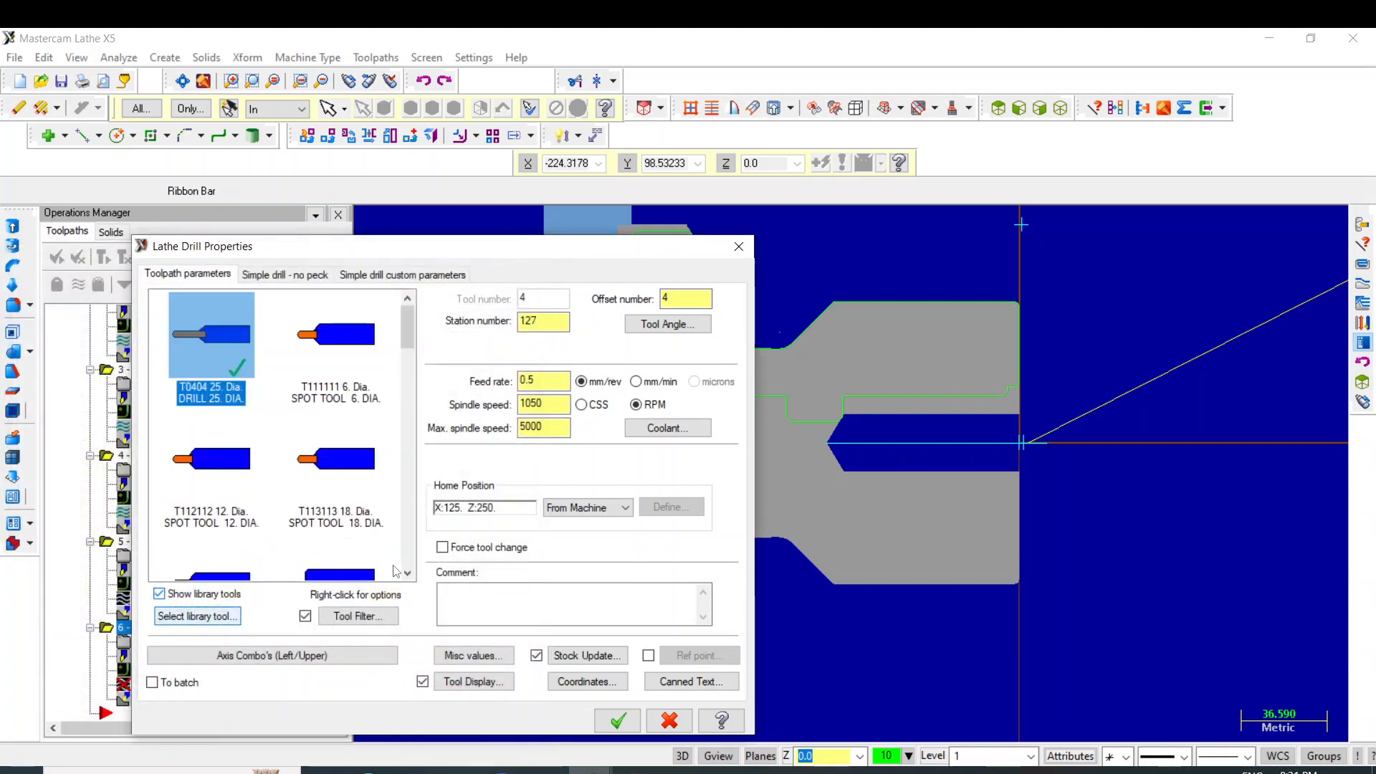
# Choose the 18 mm spot tool T113113 and set its three length dimensions to 120, 150 and 200 mm.
pyautogui.click(409, 573)
pyautogui.click(409, 573)
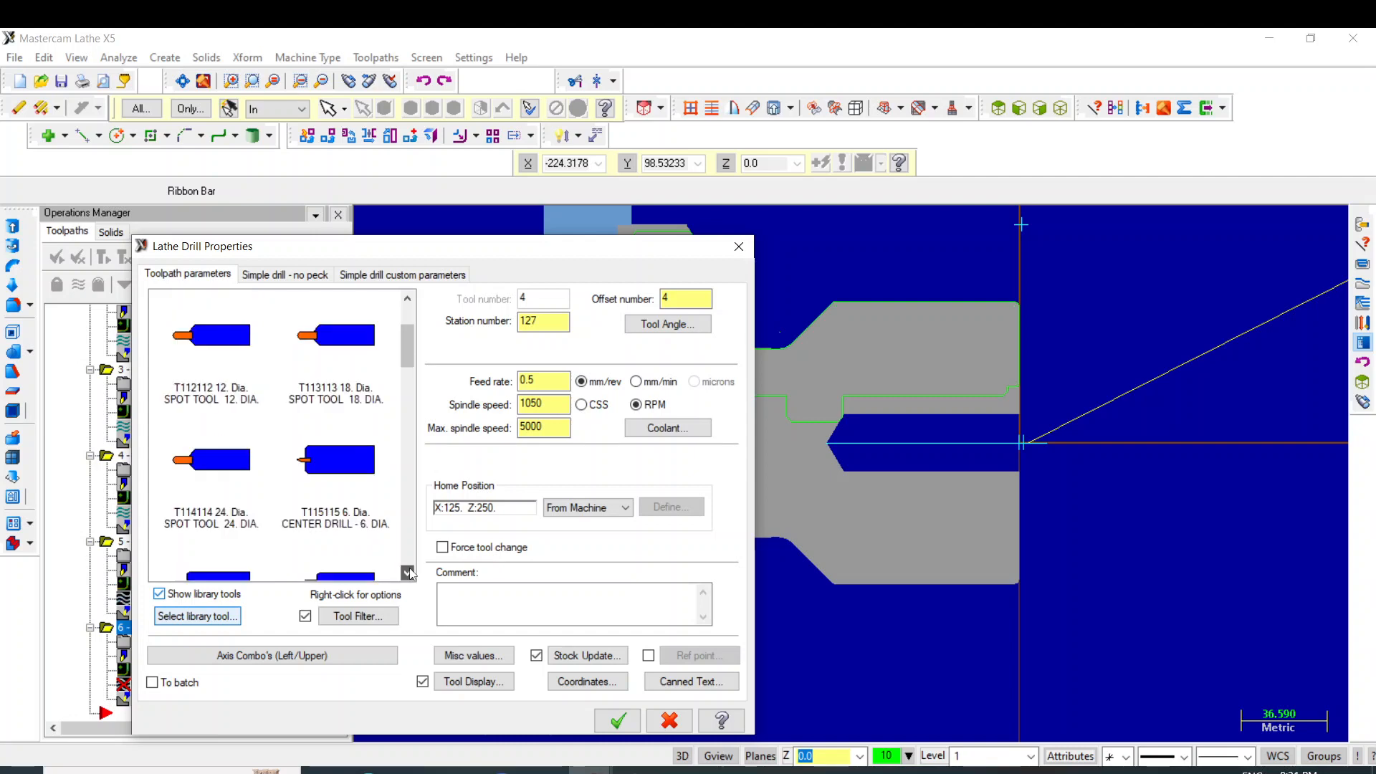
pyautogui.doubleClick(348, 396)
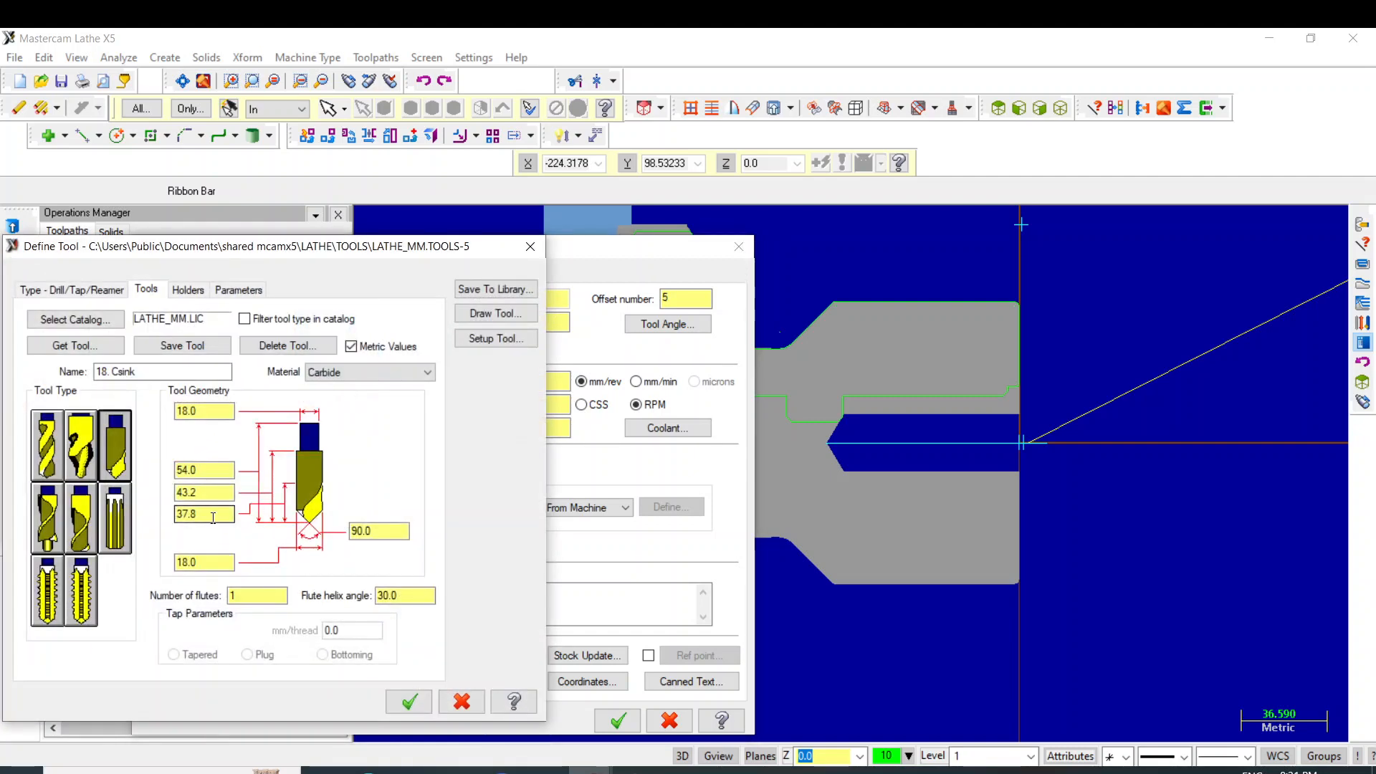
pyautogui.doubleClick(212, 517)
pyautogui.write('120')
pyautogui.press('Return')
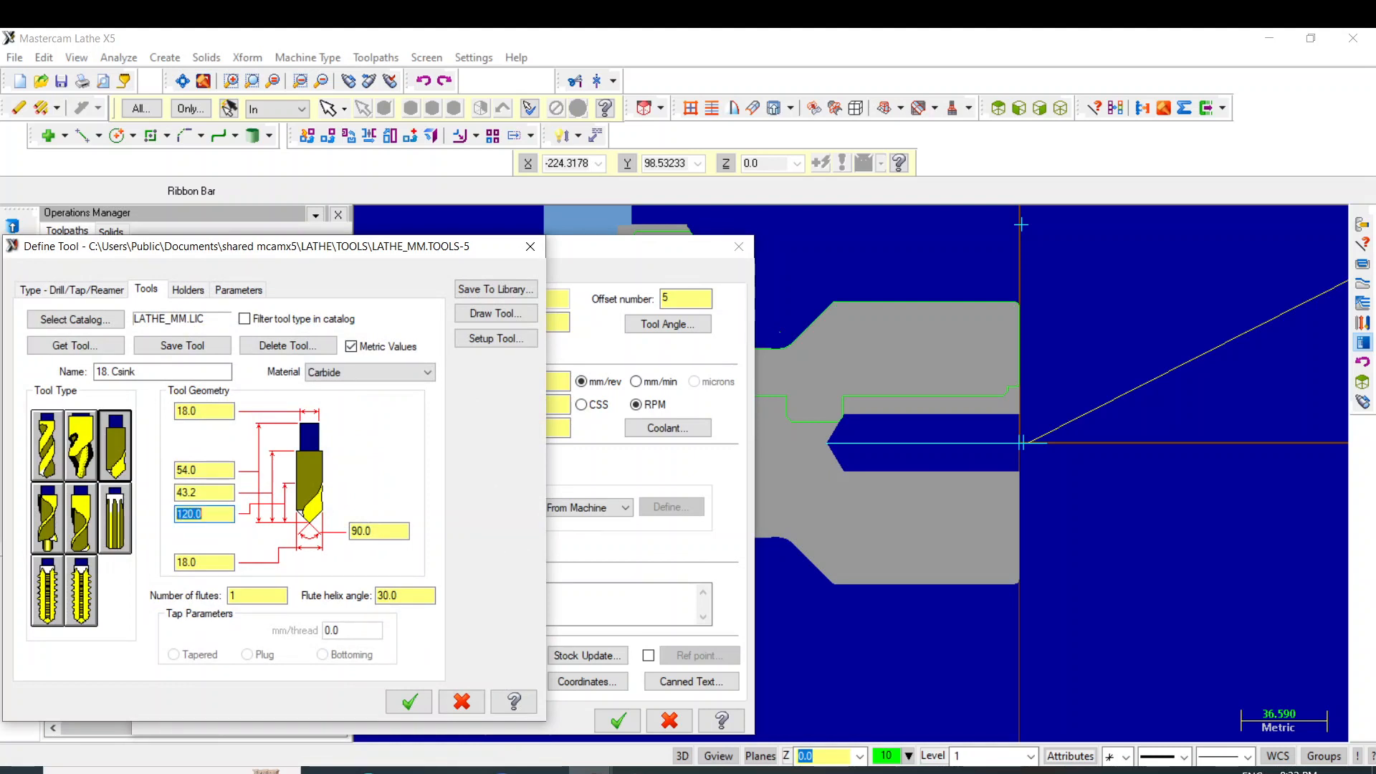
pyautogui.doubleClick(205, 493)
pyautogui.write('150.0')
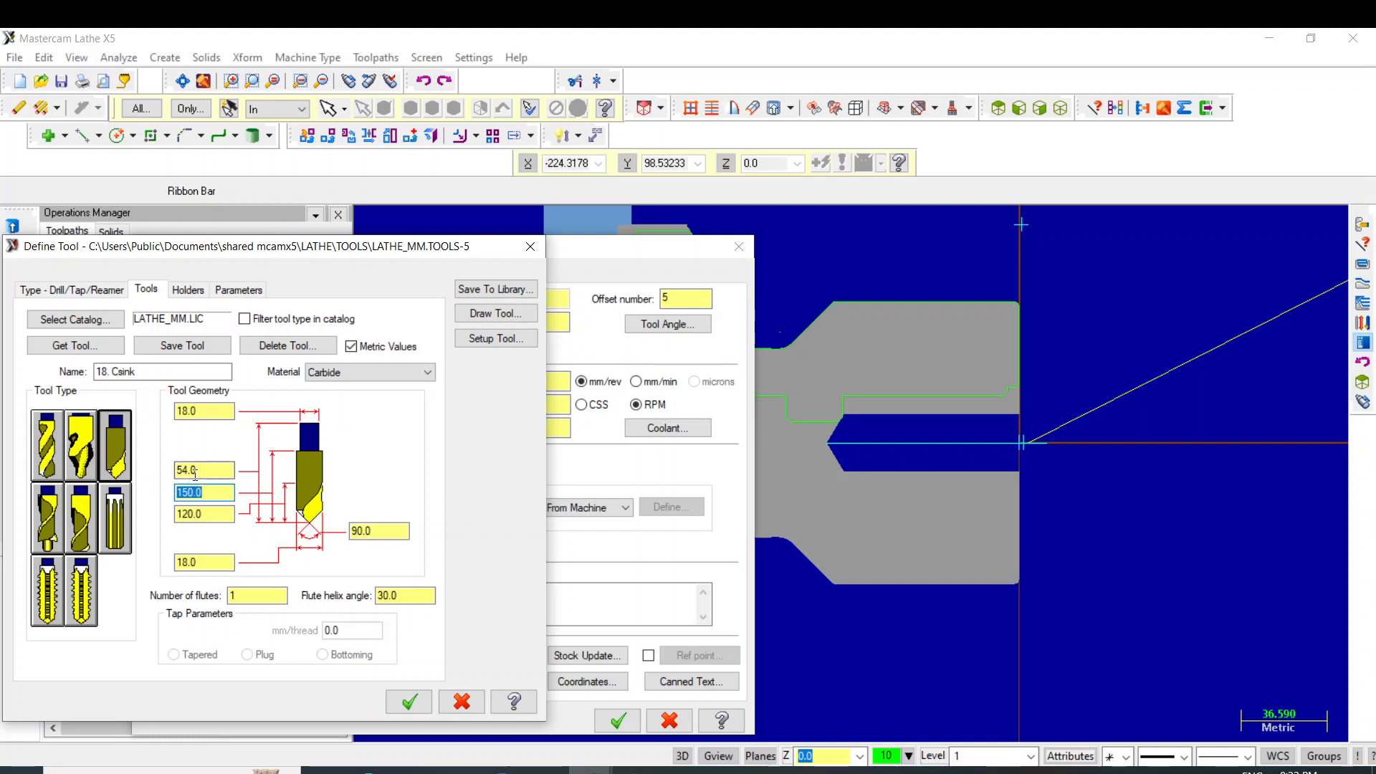
pyautogui.click(195, 471)
pyautogui.doubleClick(195, 471)
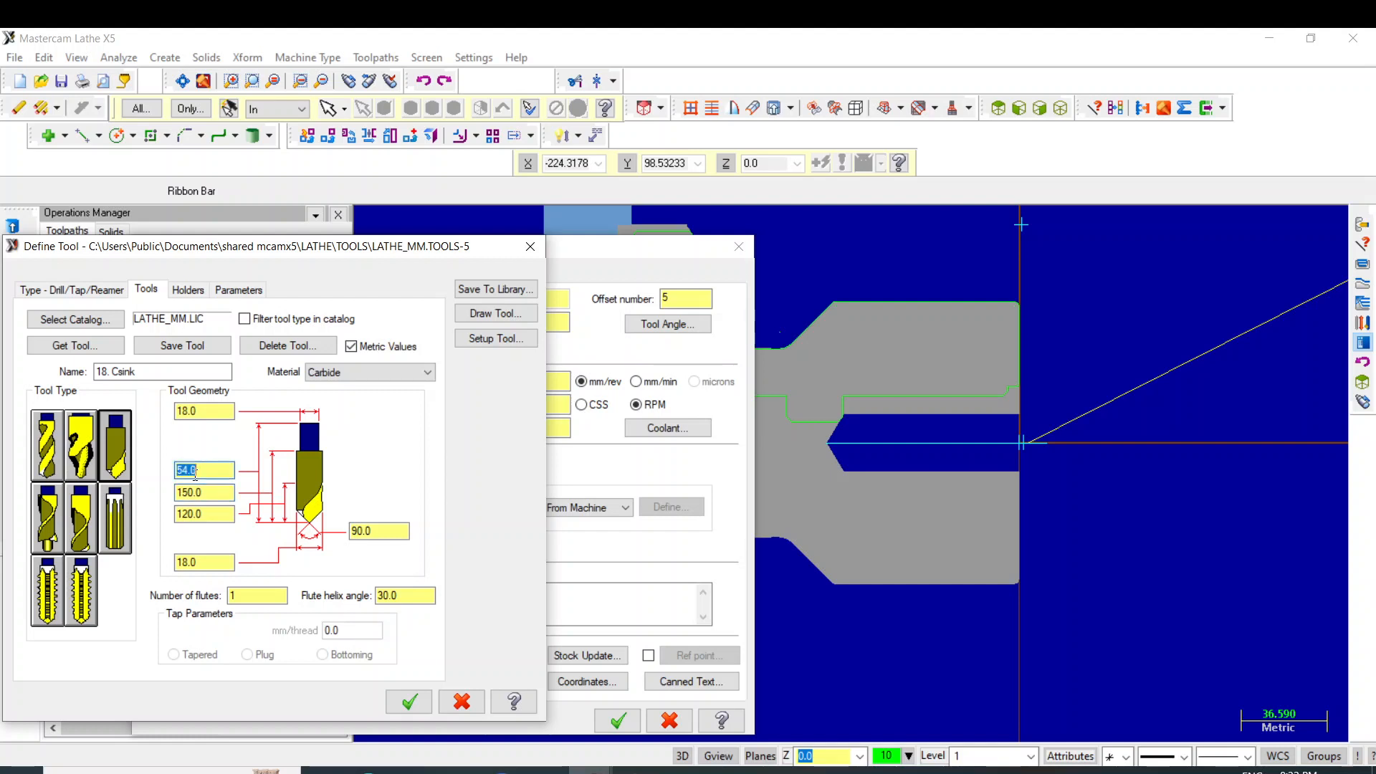
pyautogui.write('200')
pyautogui.press('Return')
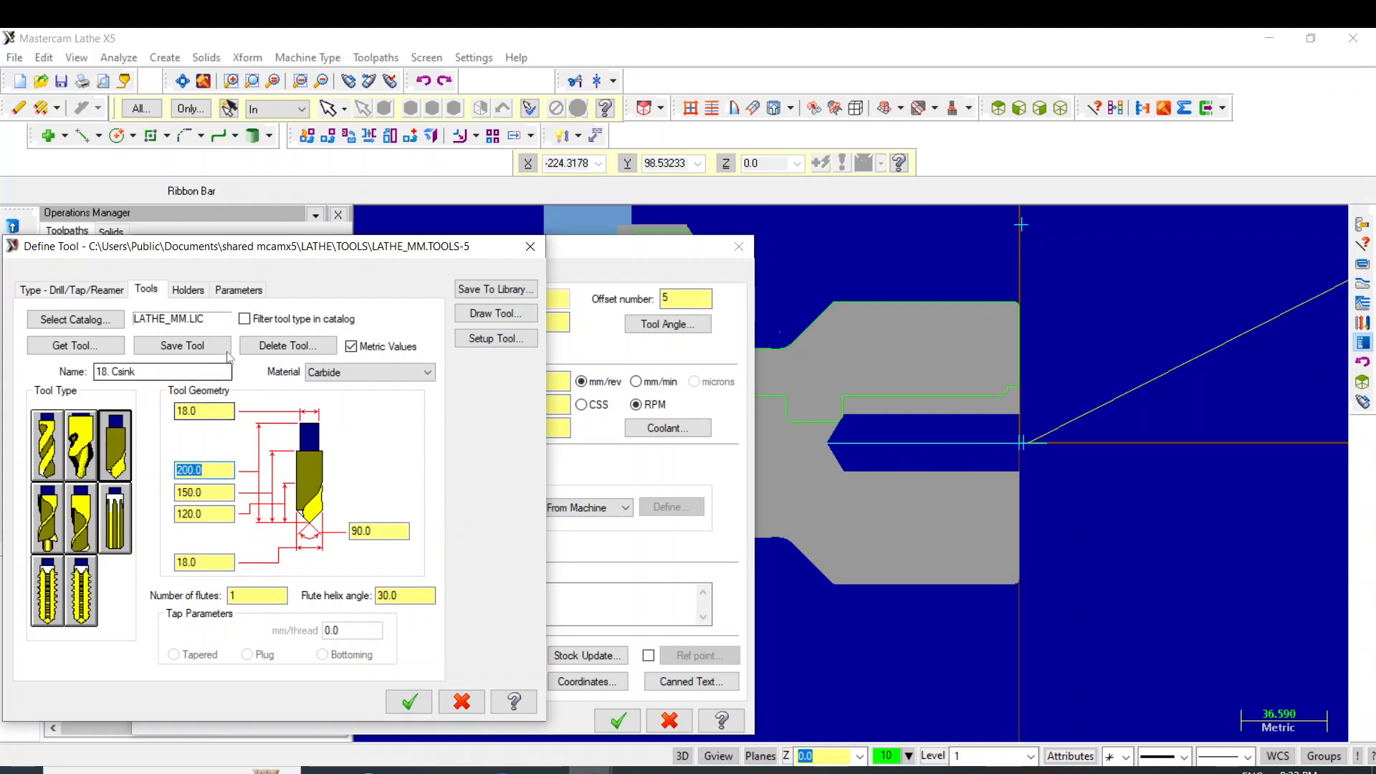
# Accept the 18 mm spot tool's geometry and set its holder length to 40 mm.
pyautogui.click(187, 289)
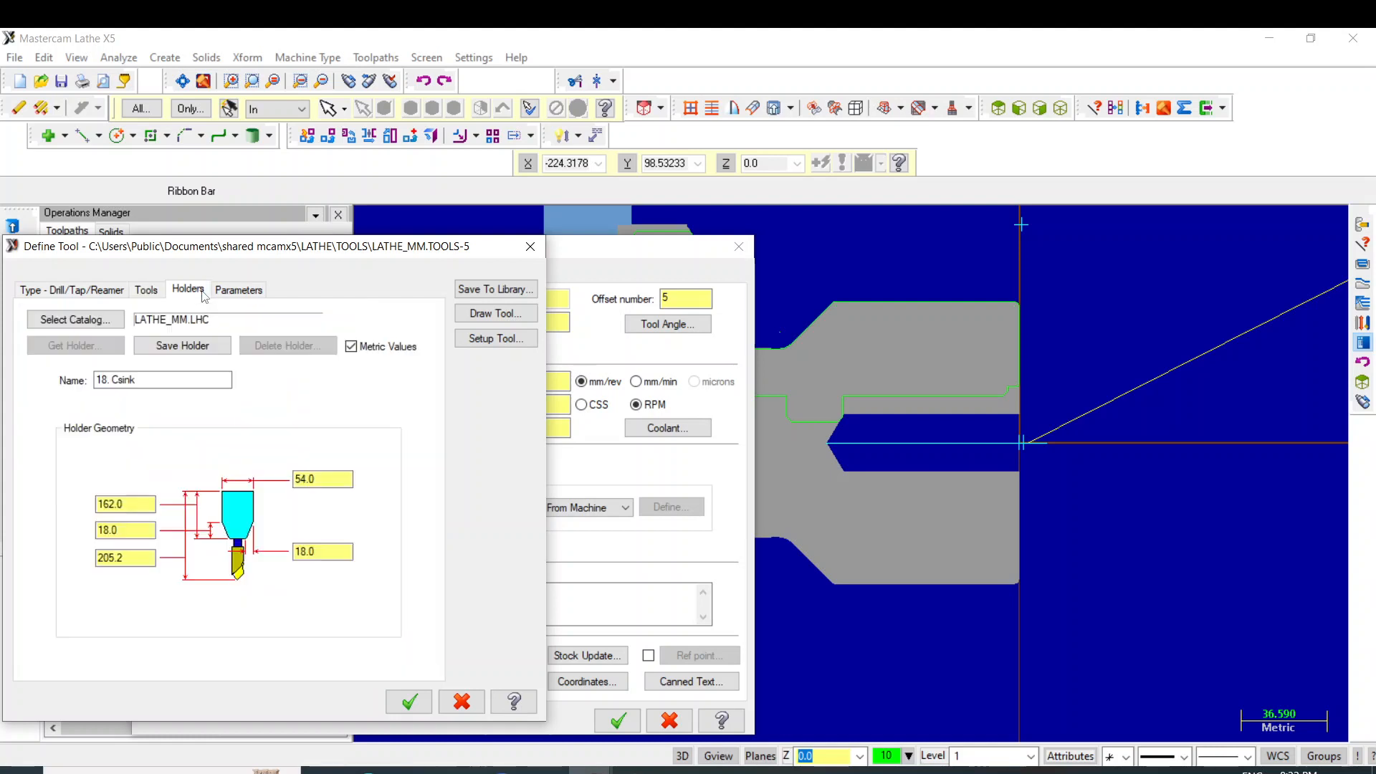
pyautogui.click(131, 506)
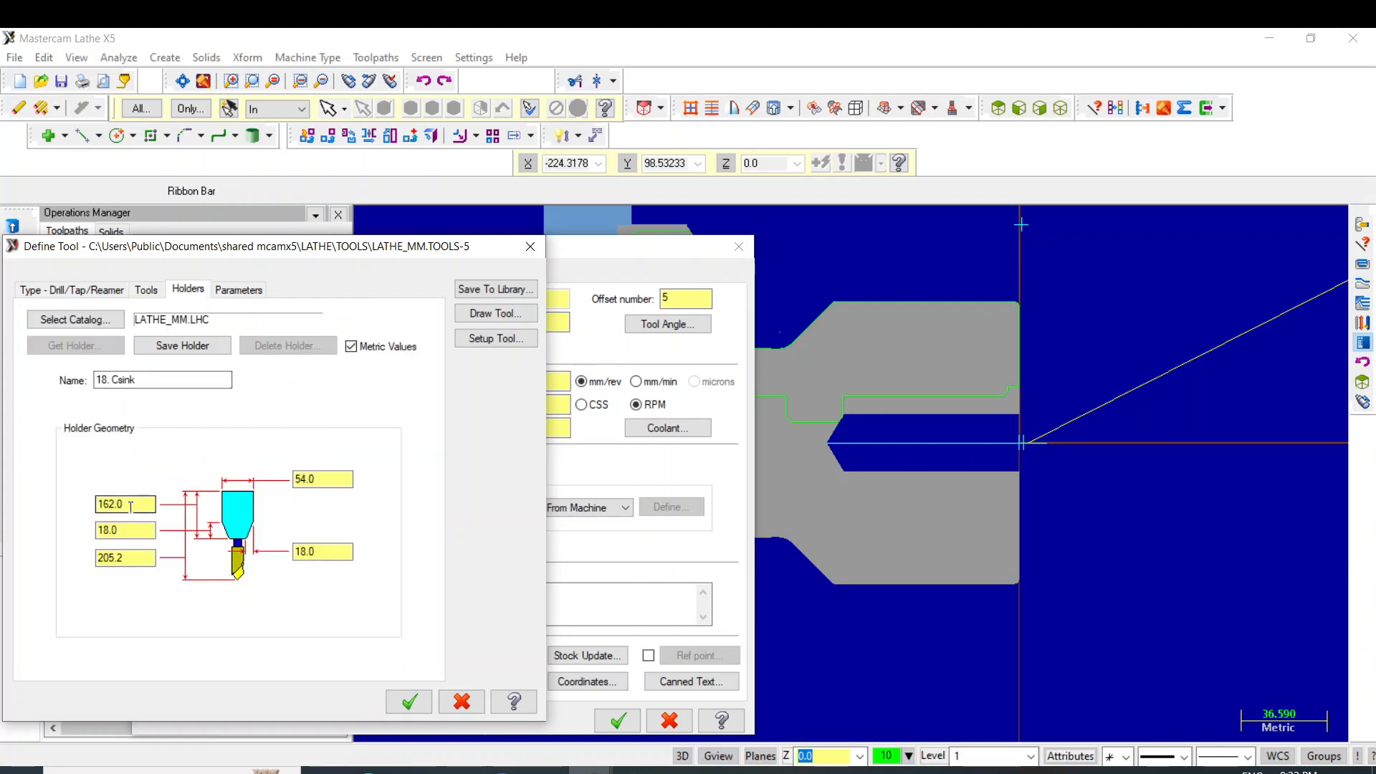
pyautogui.click(425, 700)
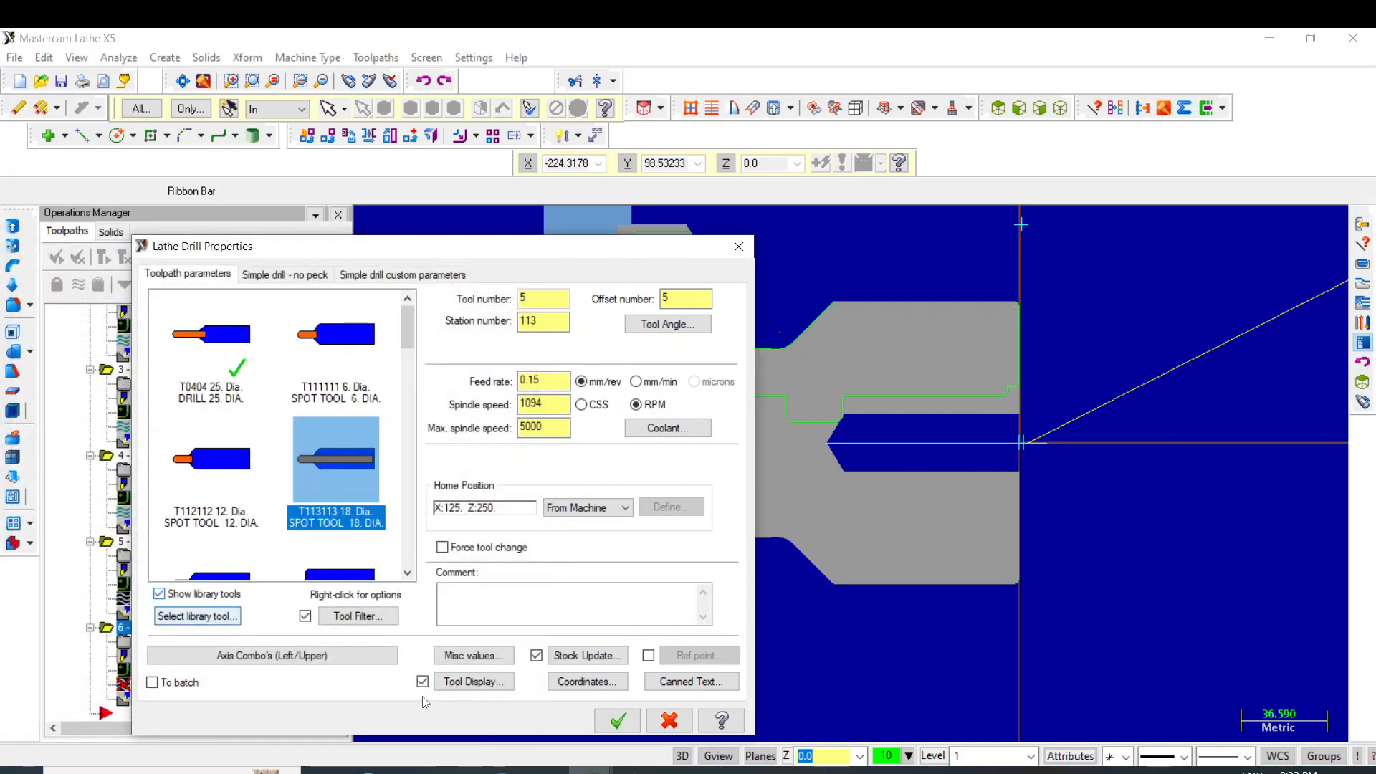
pyautogui.doubleClick(350, 472)
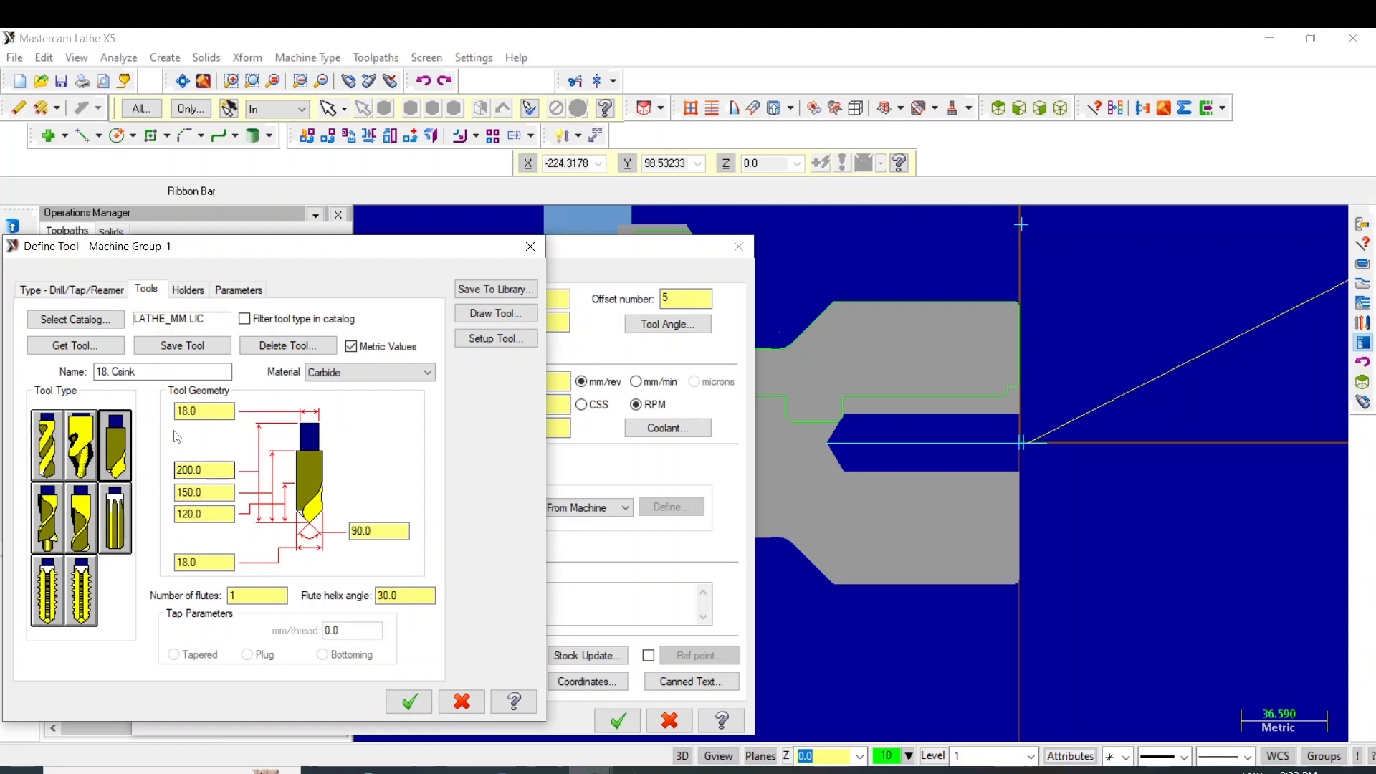
pyautogui.click(194, 291)
pyautogui.doubleClick(134, 502)
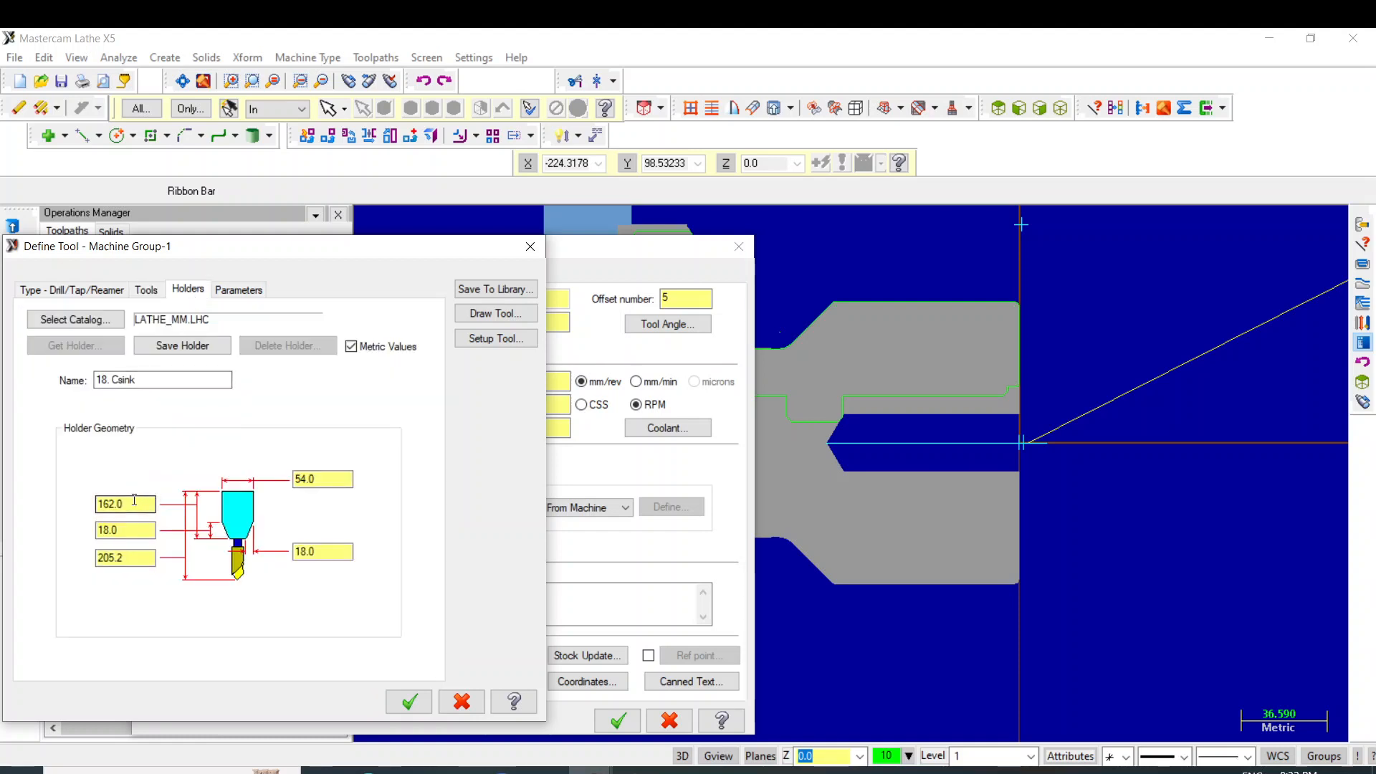
pyautogui.write('40.0')
pyautogui.click(398, 706)
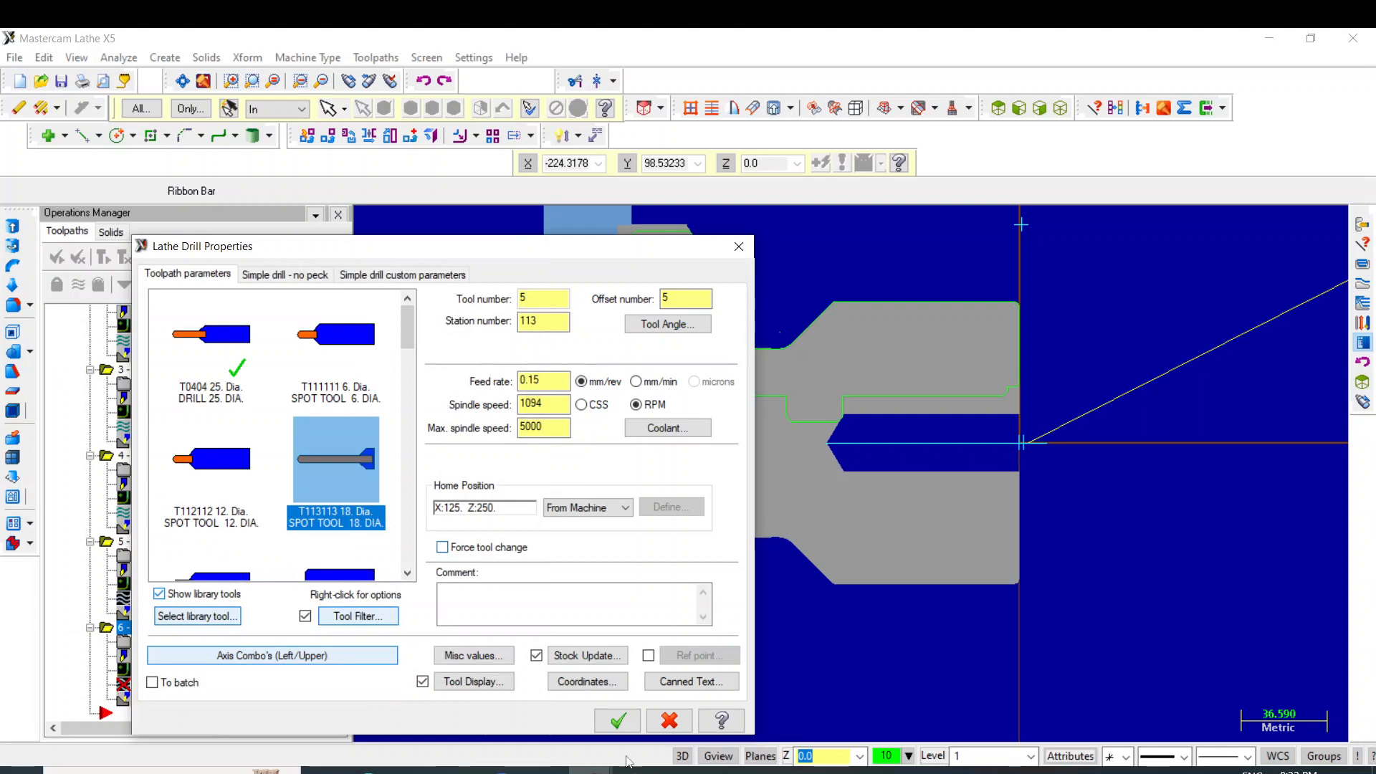
# Set the second drill operation's incremental depth to -105 mm, keep the Drill/Counterbore cycle and generate the toolpath.
pyautogui.click(301, 276)
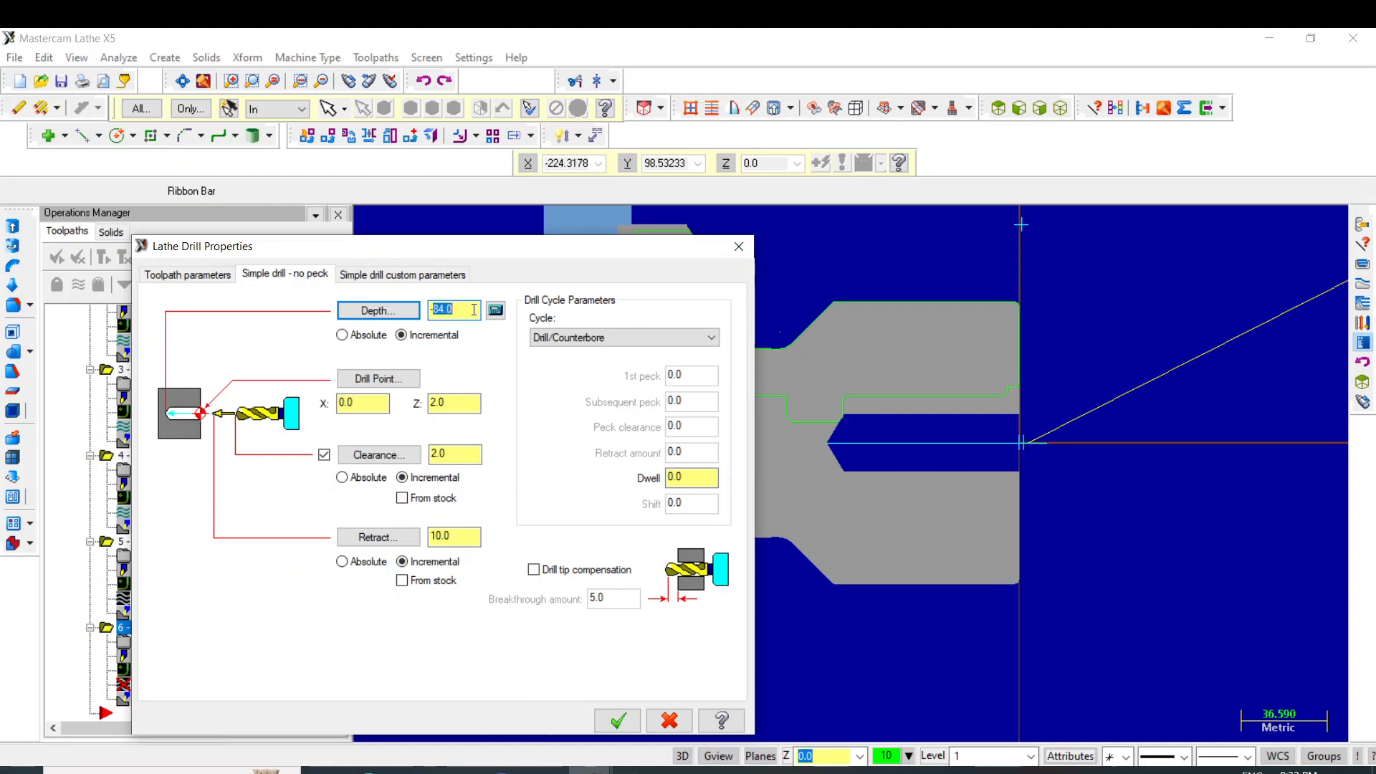
pyautogui.write('-105')
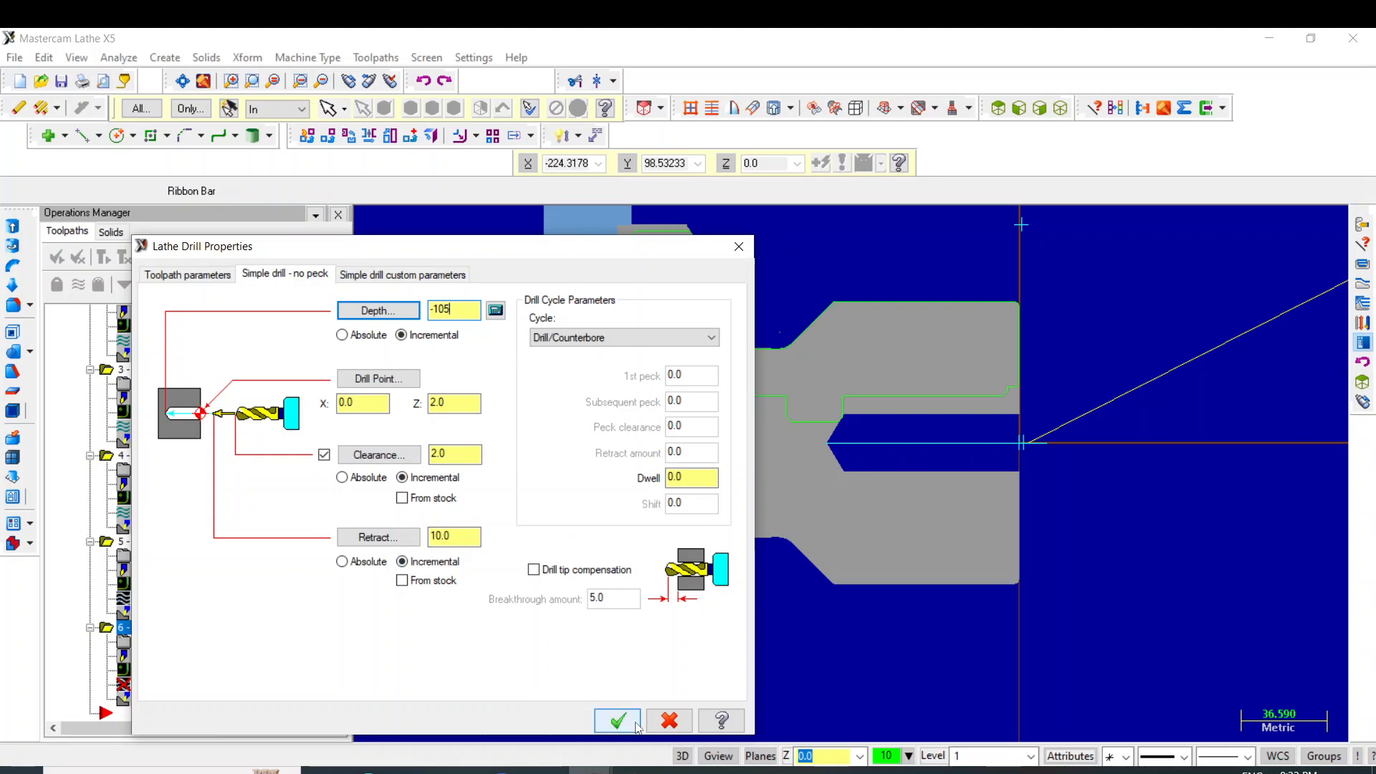
pyautogui.click(414, 277)
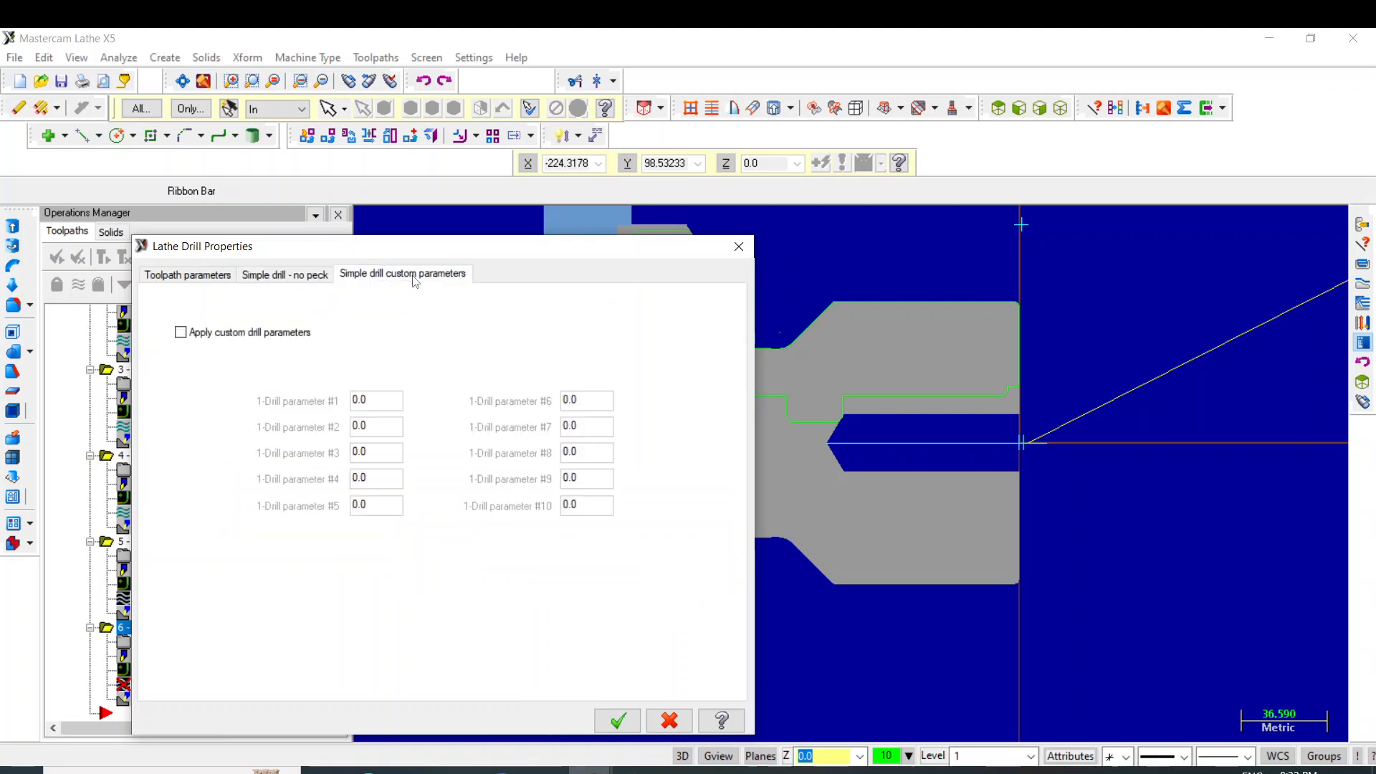
pyautogui.click(285, 274)
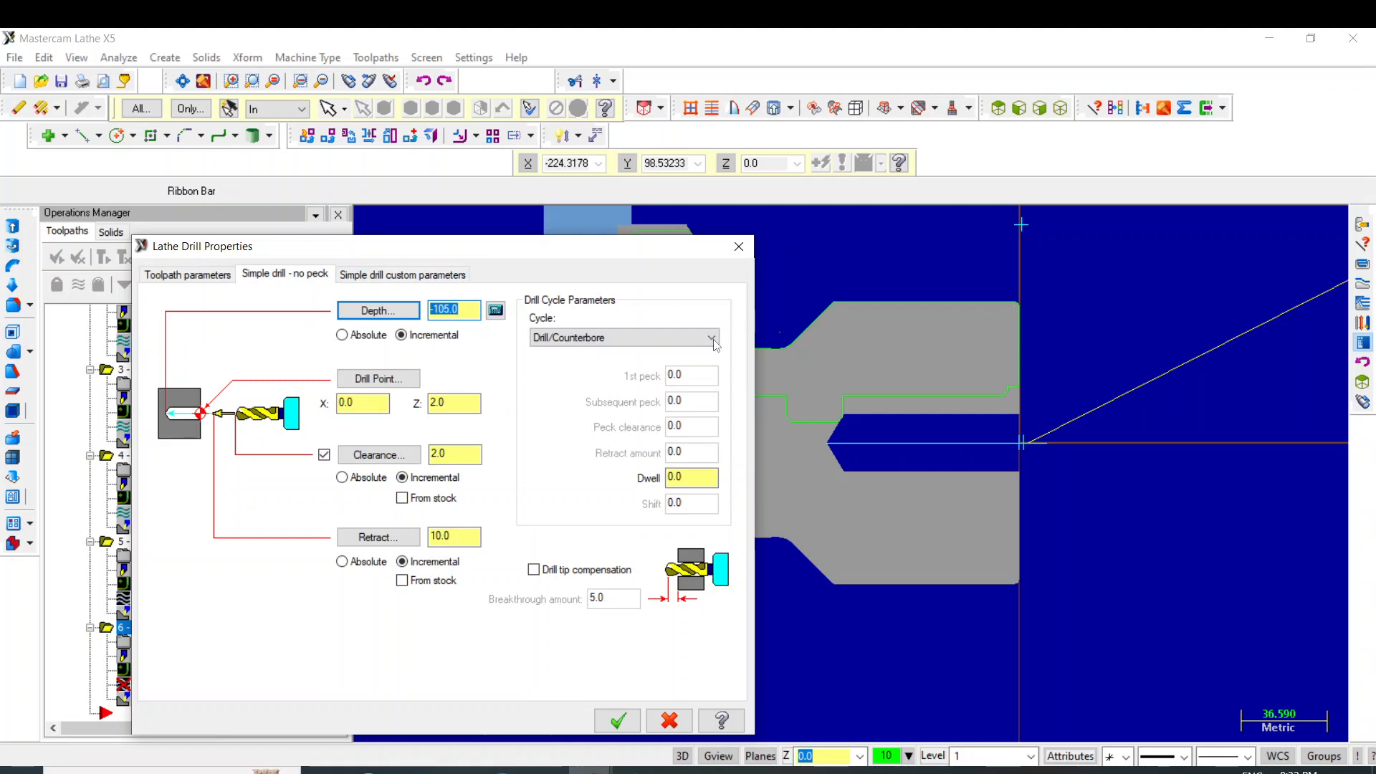
pyautogui.click(618, 720)
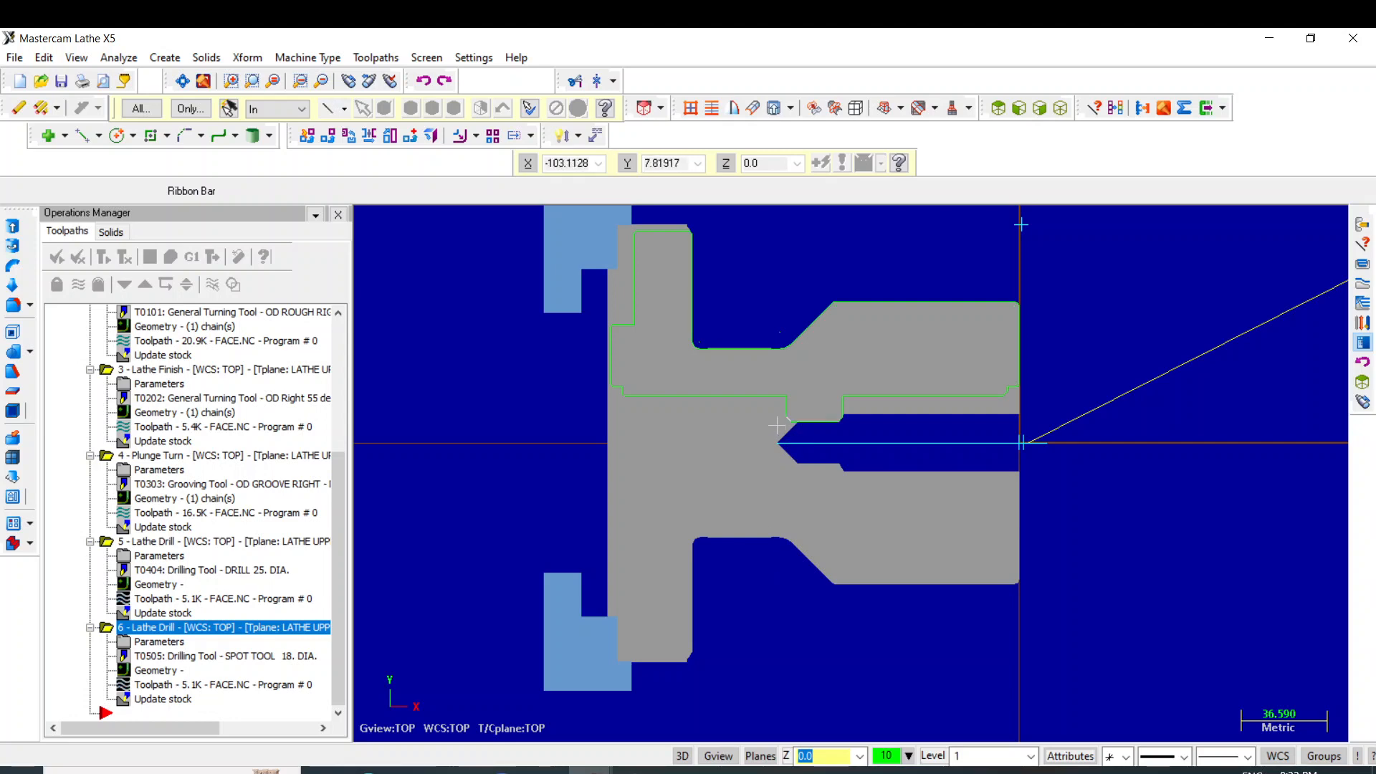
# Review the tool and holder definition of the 18 mm spot tool used by the second drill operation.
pyautogui.doubleClick(145, 656)
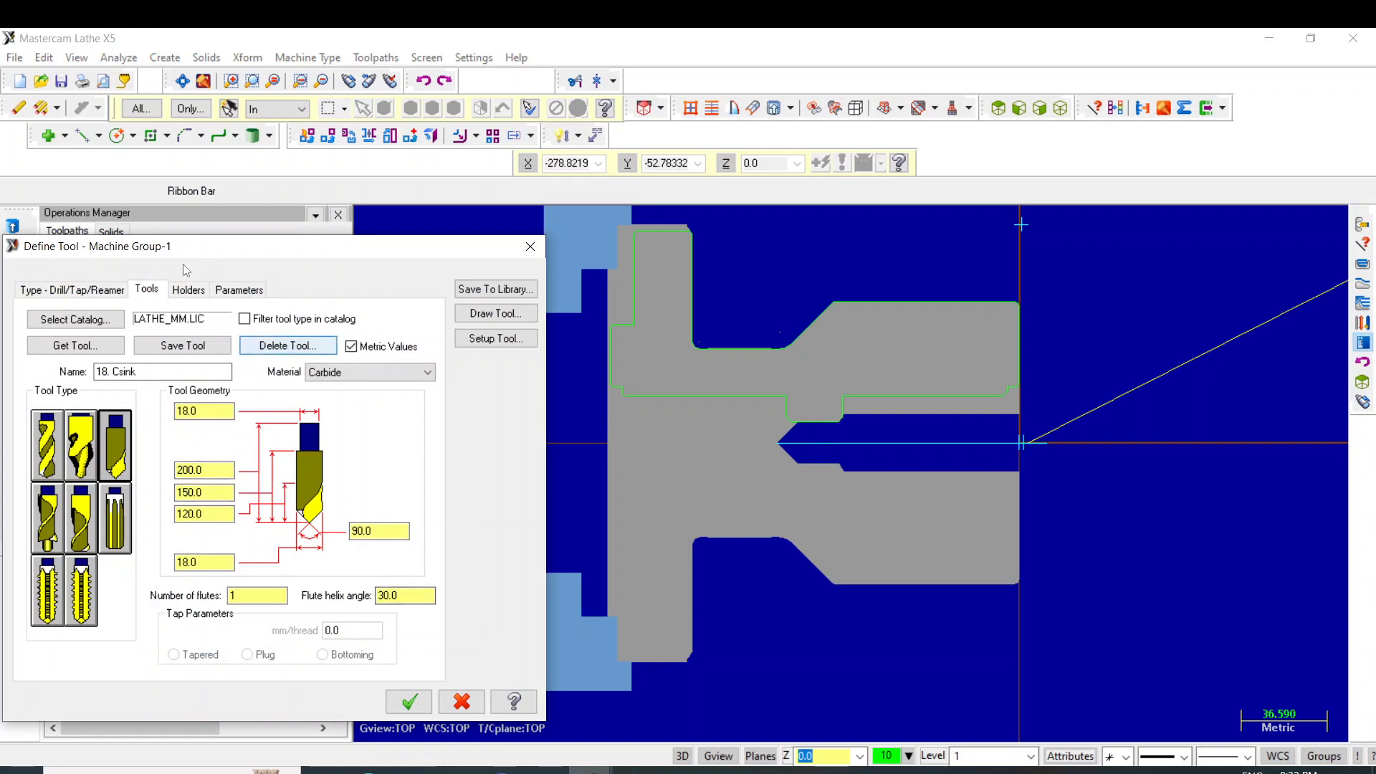
pyautogui.click(199, 291)
pyautogui.click(544, 247)
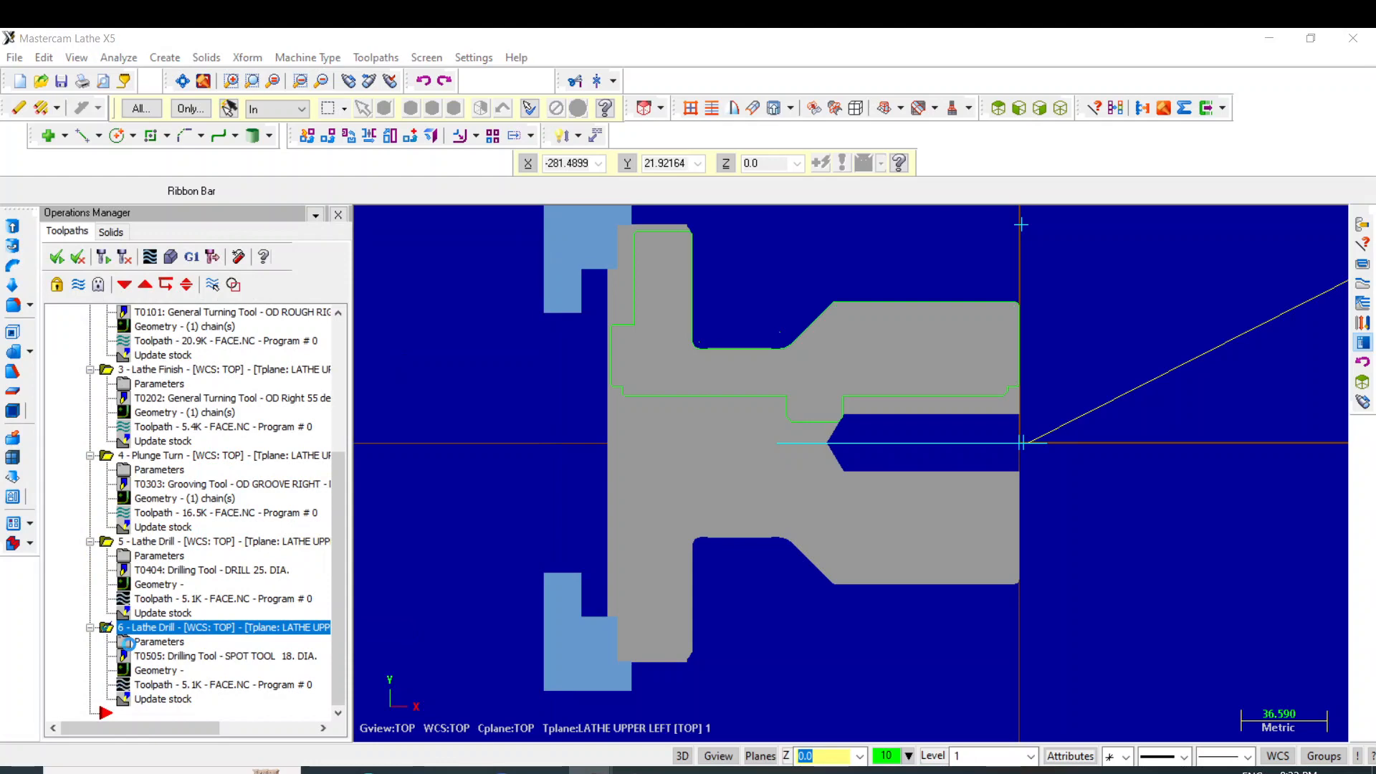
# Turn on drill tip compensation for the second drill operation, regenerate its toolpath and close the backplot.
pyautogui.click(132, 644)
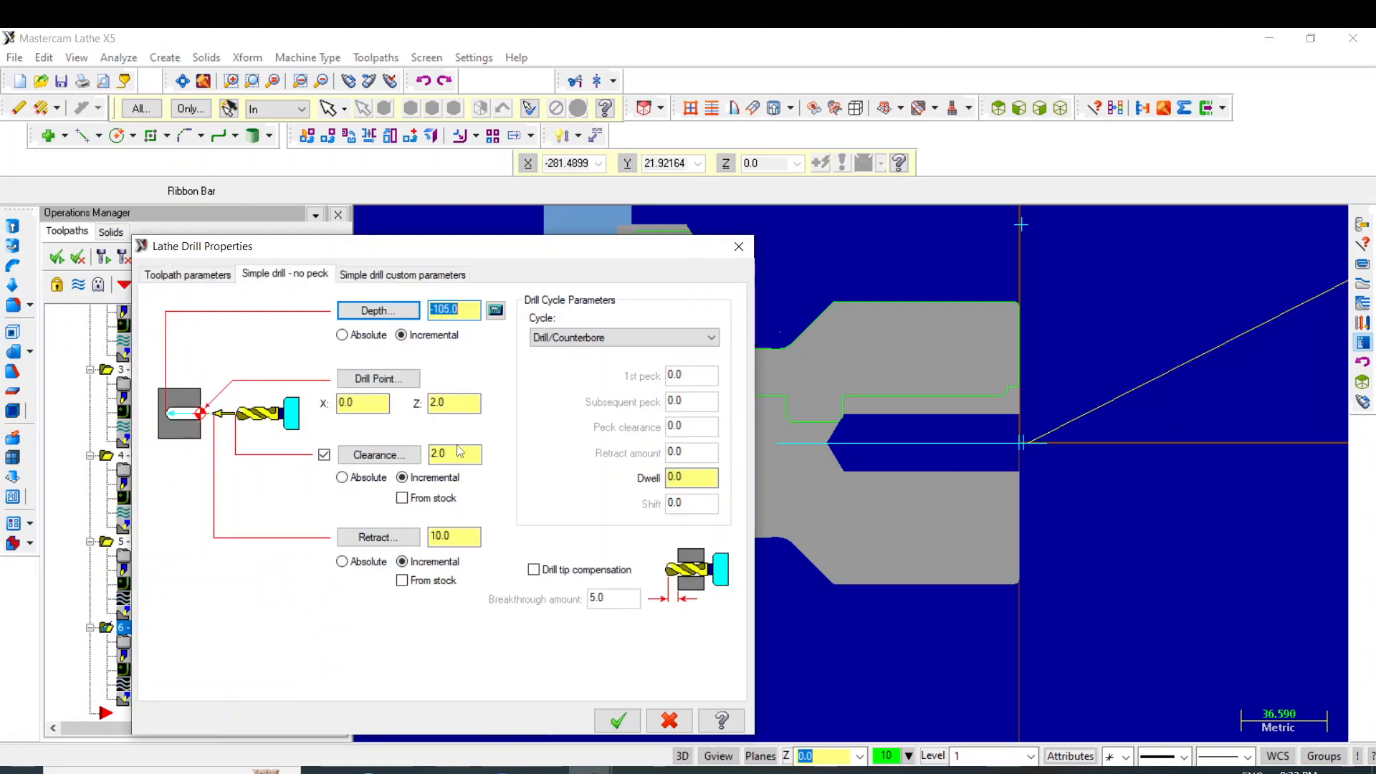
pyautogui.click(533, 569)
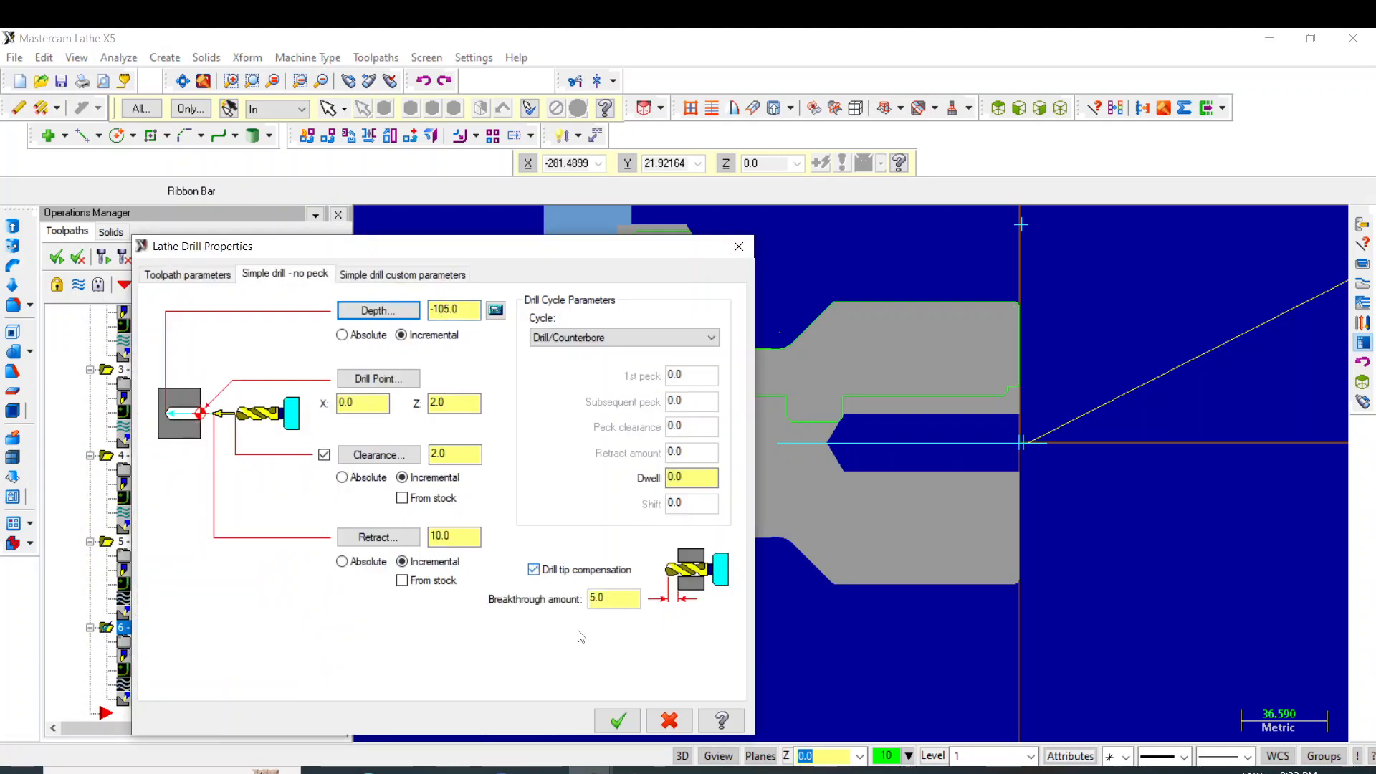
pyautogui.click(618, 721)
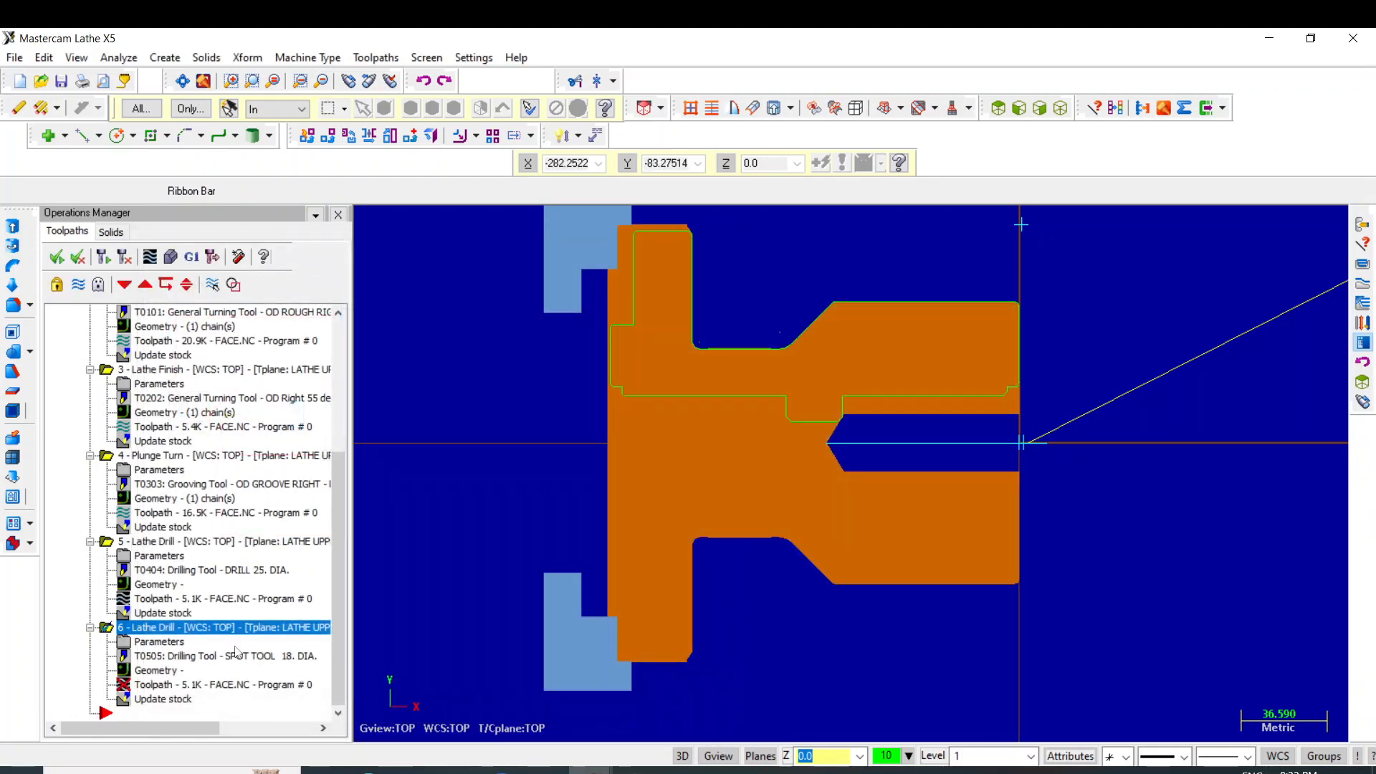
pyautogui.doubleClick(129, 687)
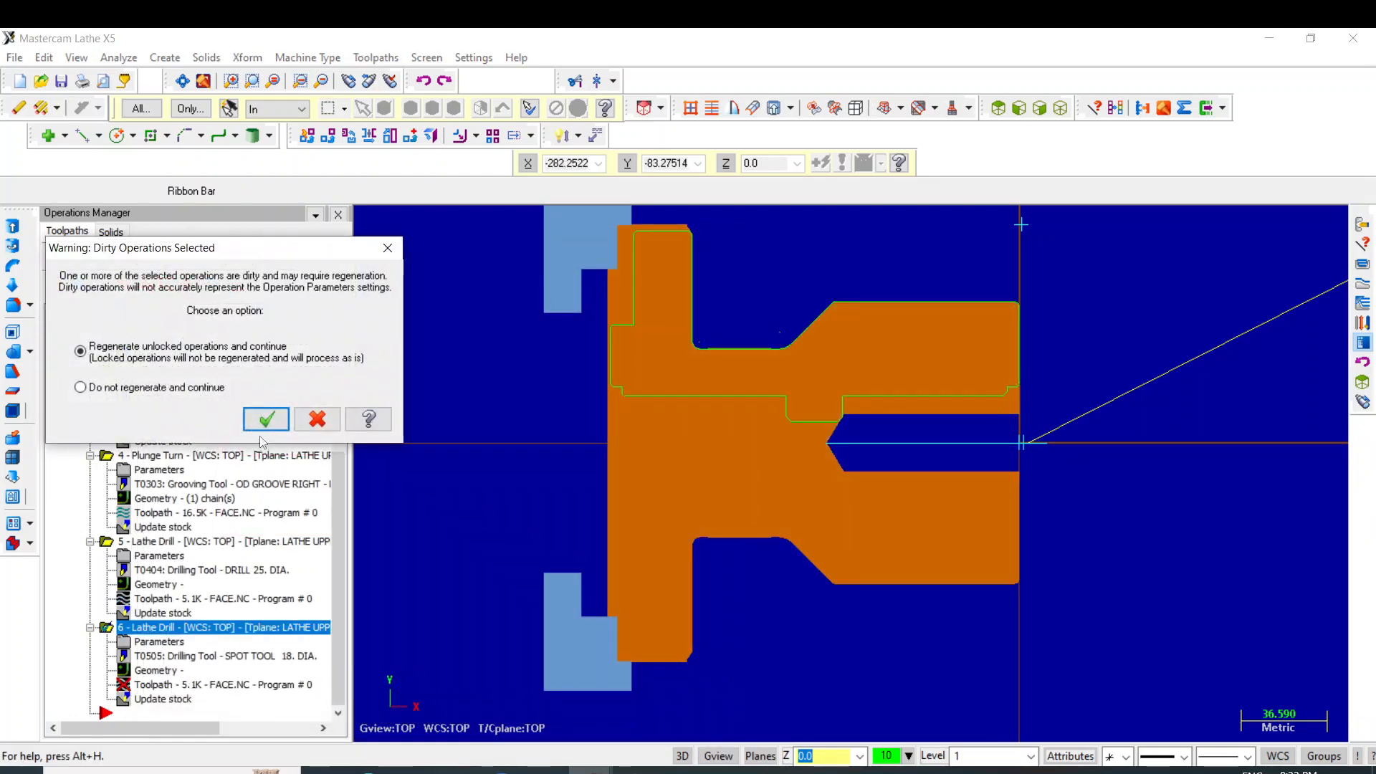
pyautogui.click(266, 419)
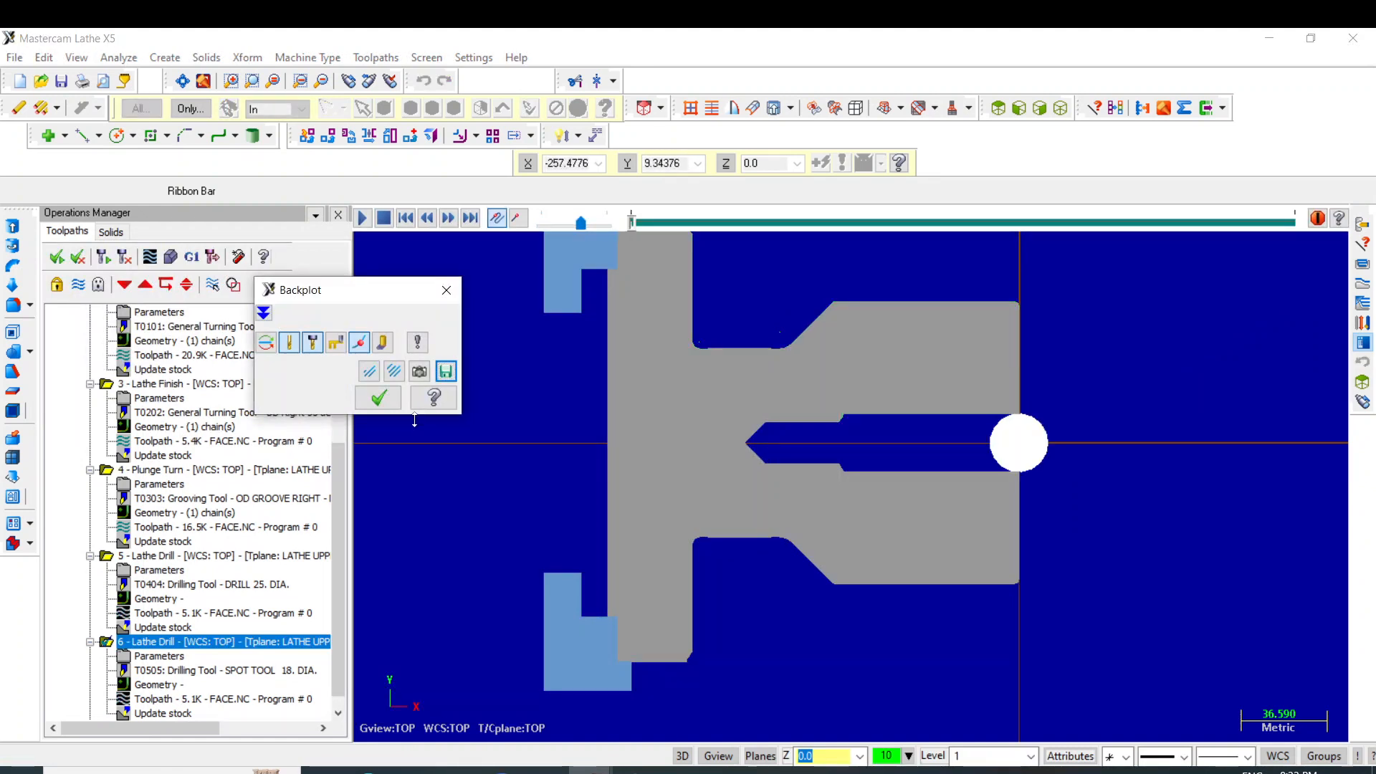
pyautogui.click(386, 405)
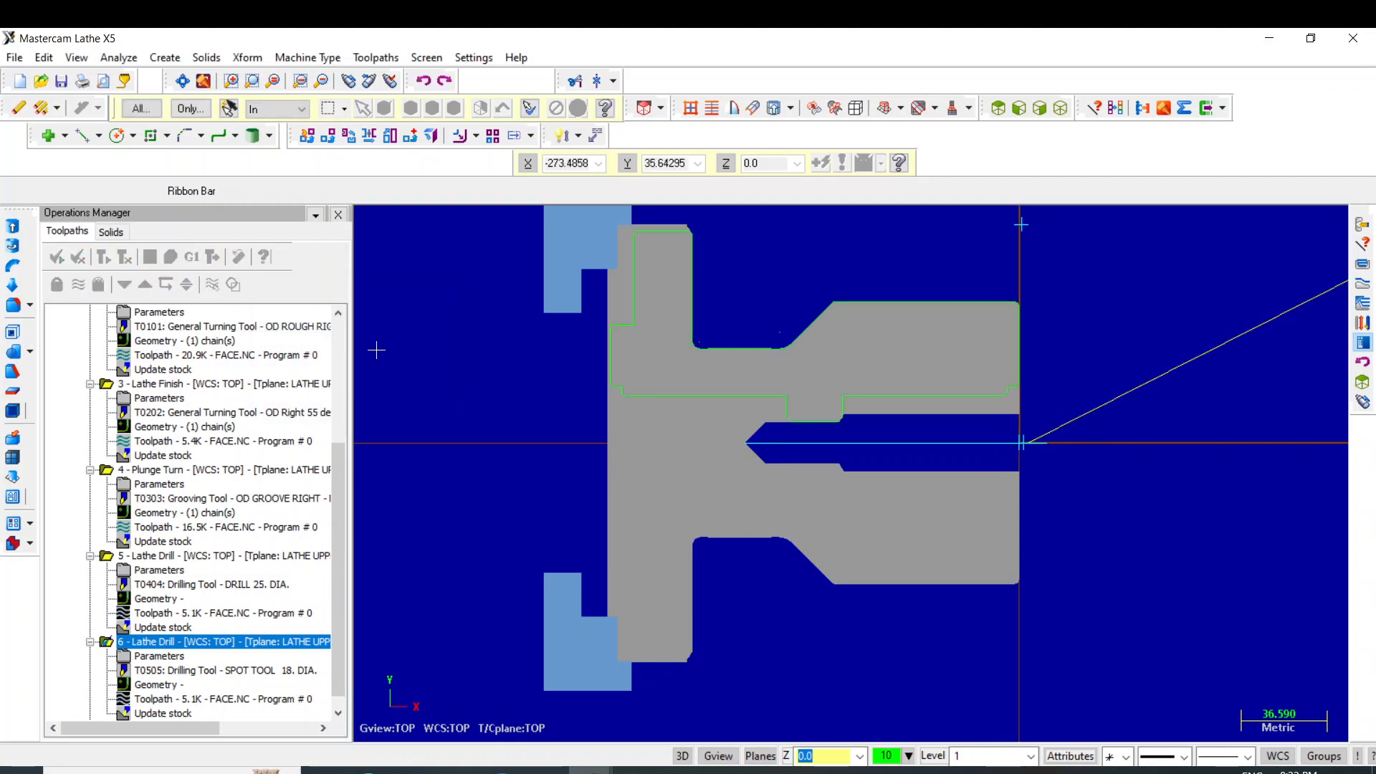
# Start a Rough toolpath and chain the bore profile from the front face edge to the inner shoulder.
pyautogui.click(375, 57)
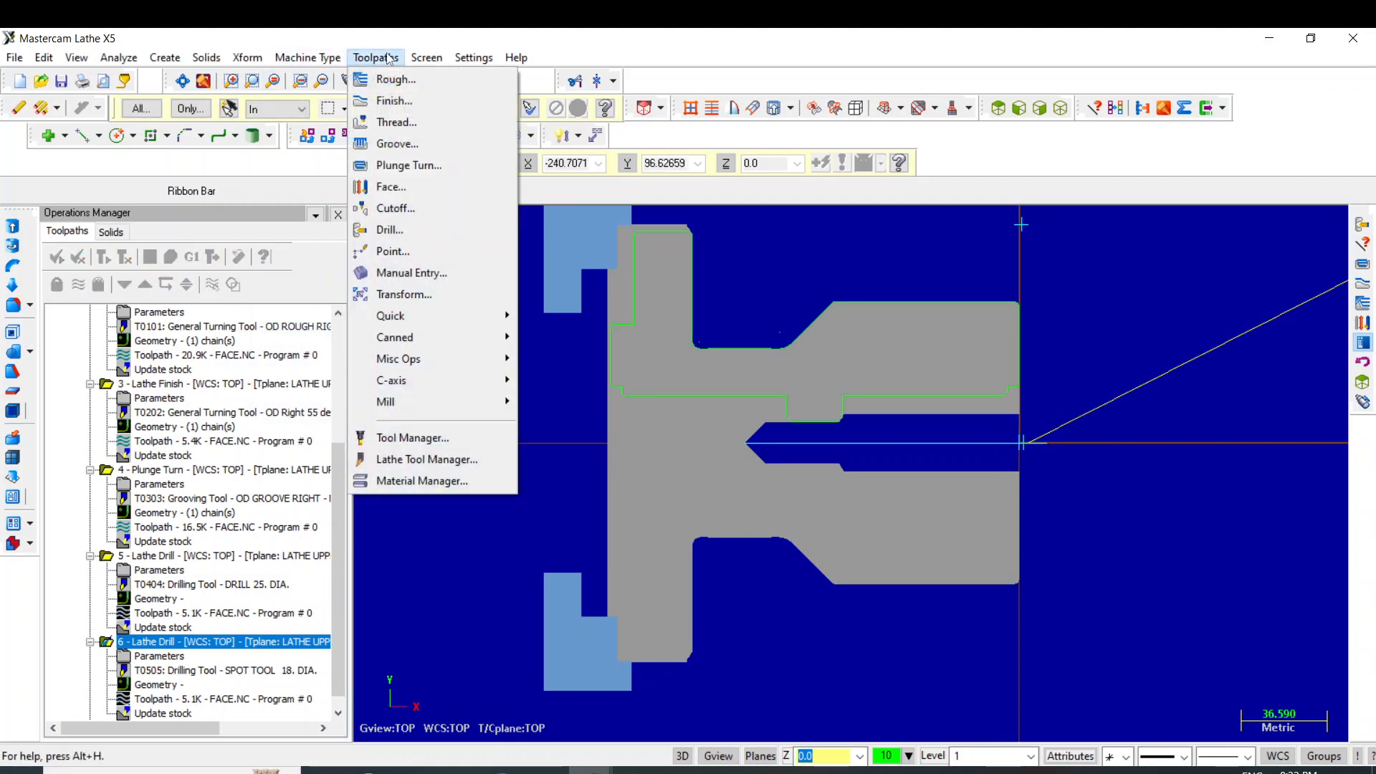
pyautogui.click(400, 79)
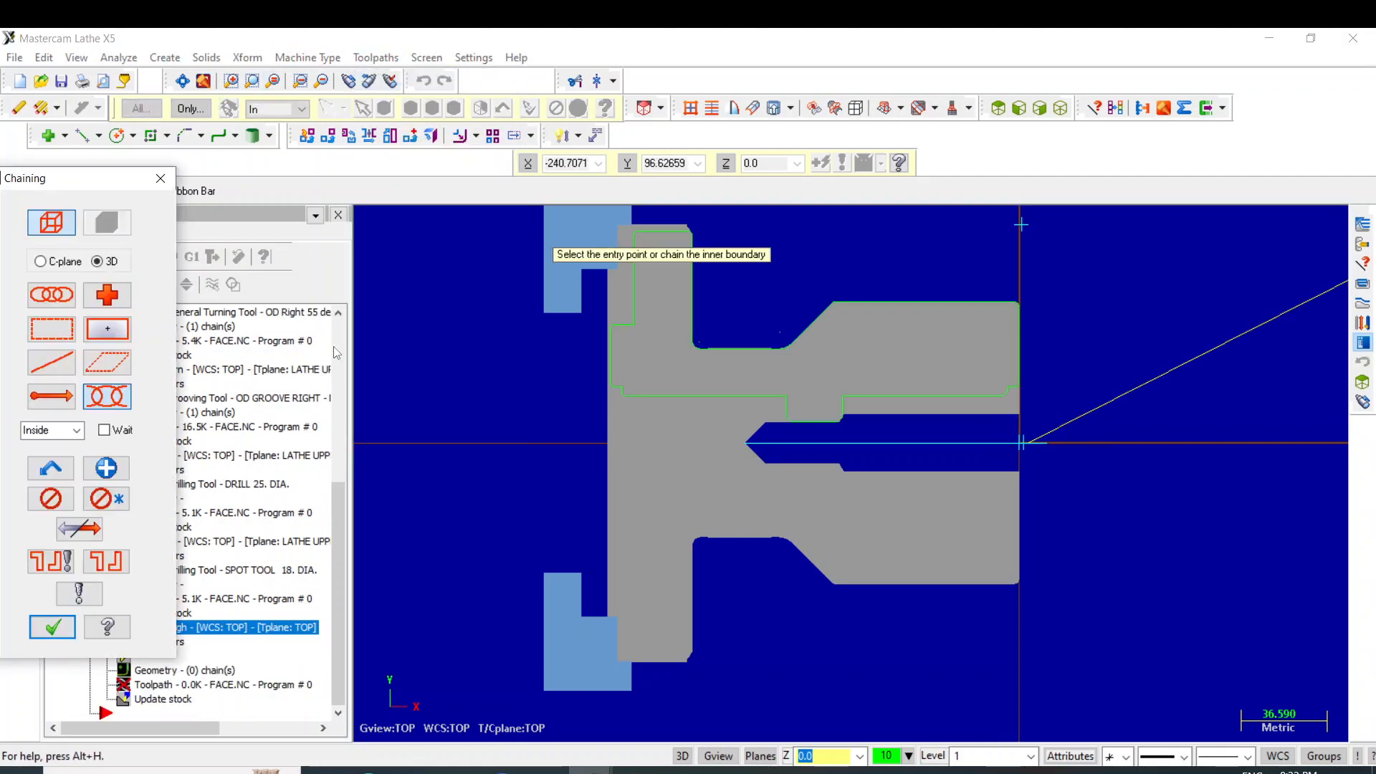
pyautogui.click(1020, 391)
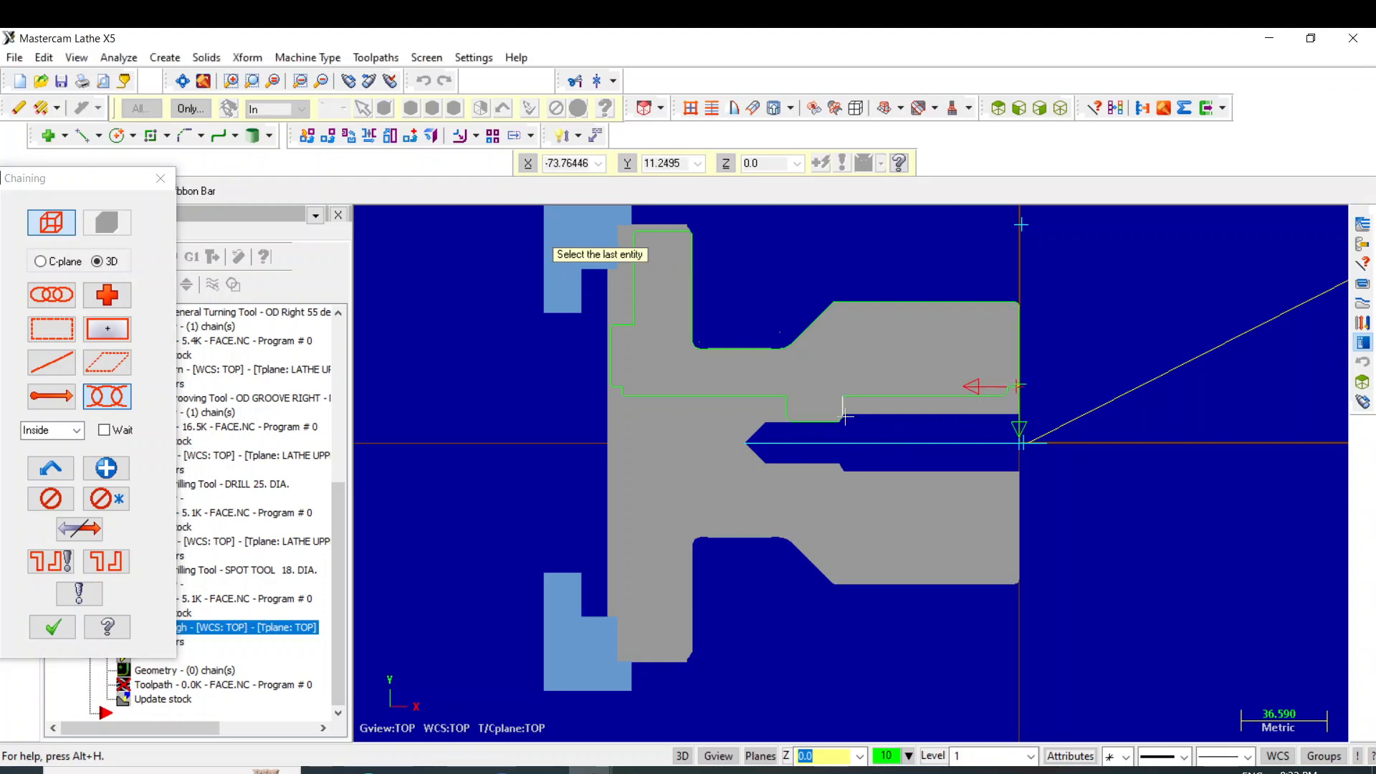
pyautogui.click(842, 421)
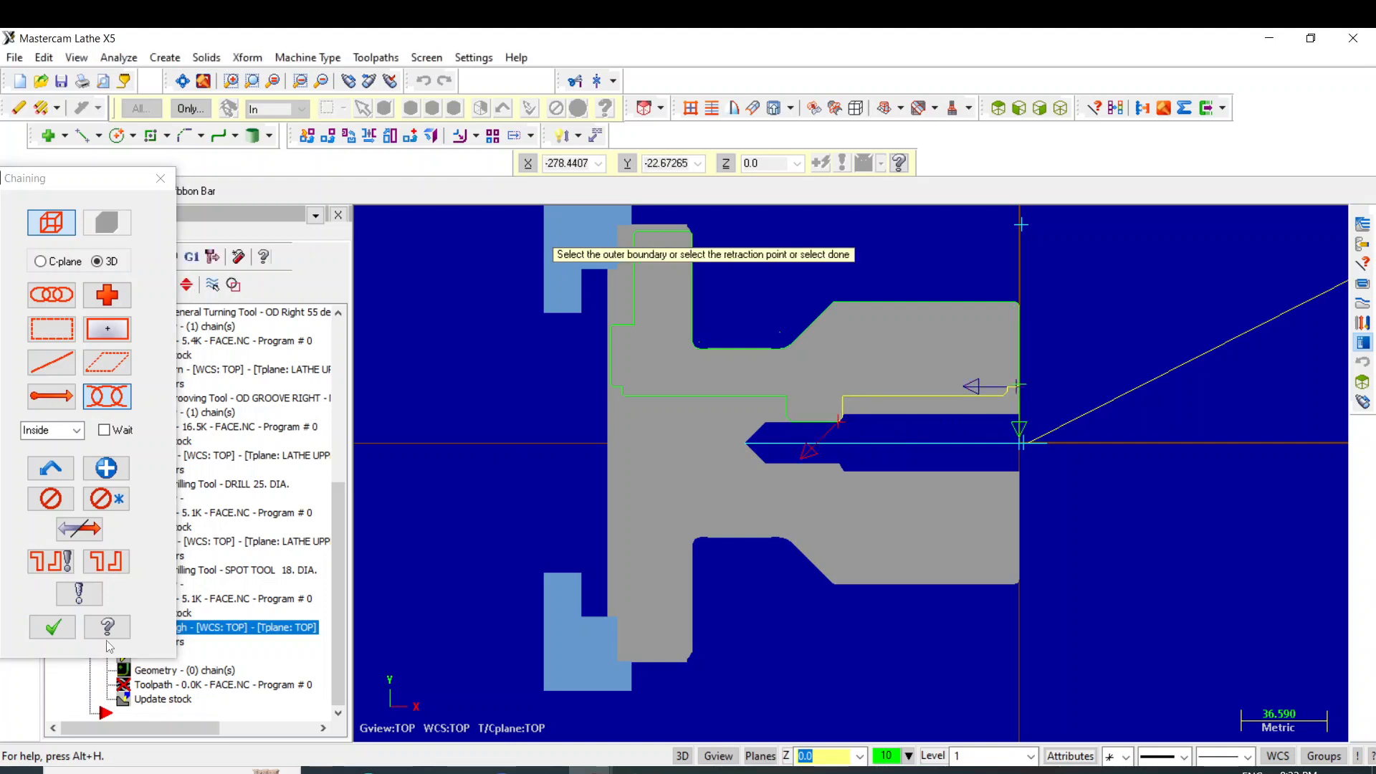
pyautogui.click(66, 629)
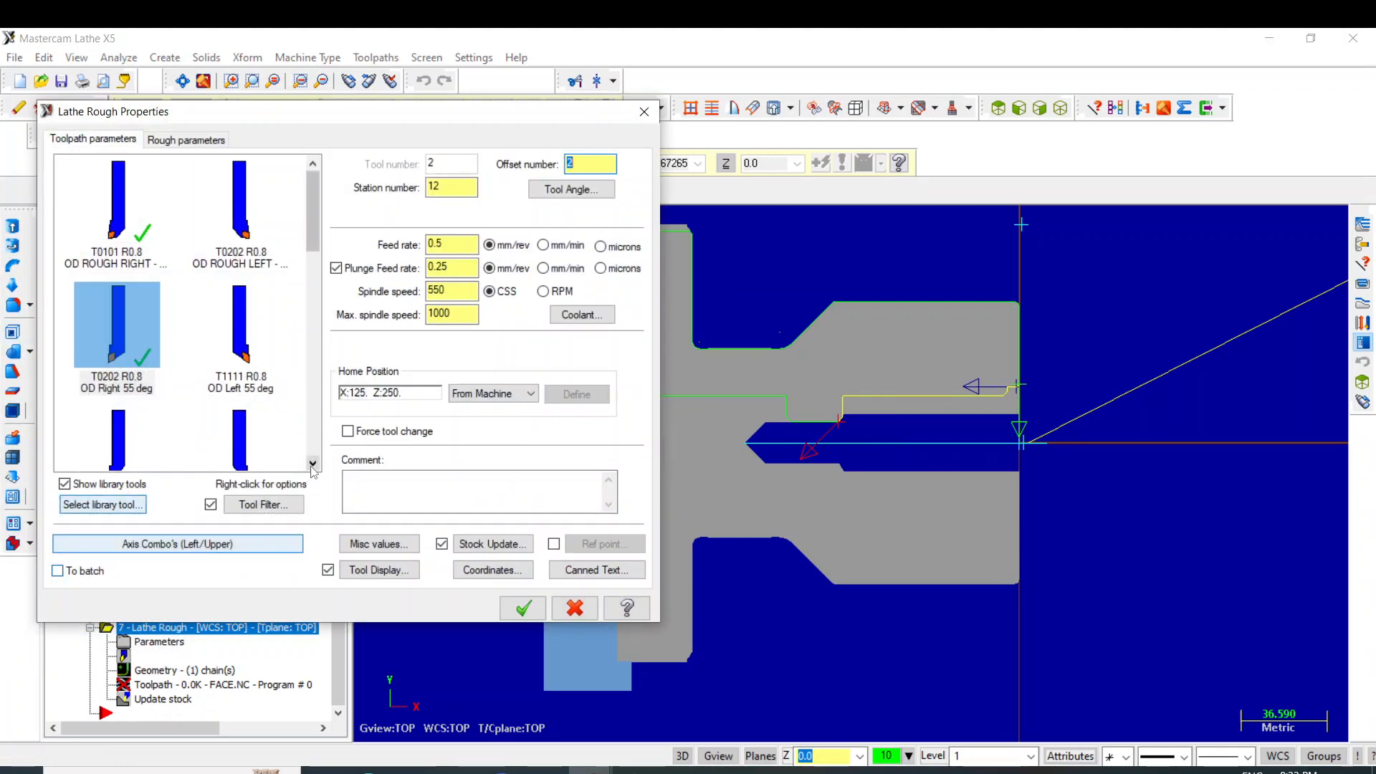
# Choose boring bar T7272 (ID rough min. 20 dia.), add the comment "id rouging" and set the feed rate to 0.18 mm/rev.
pyautogui.scroll(-5, 312, 465)
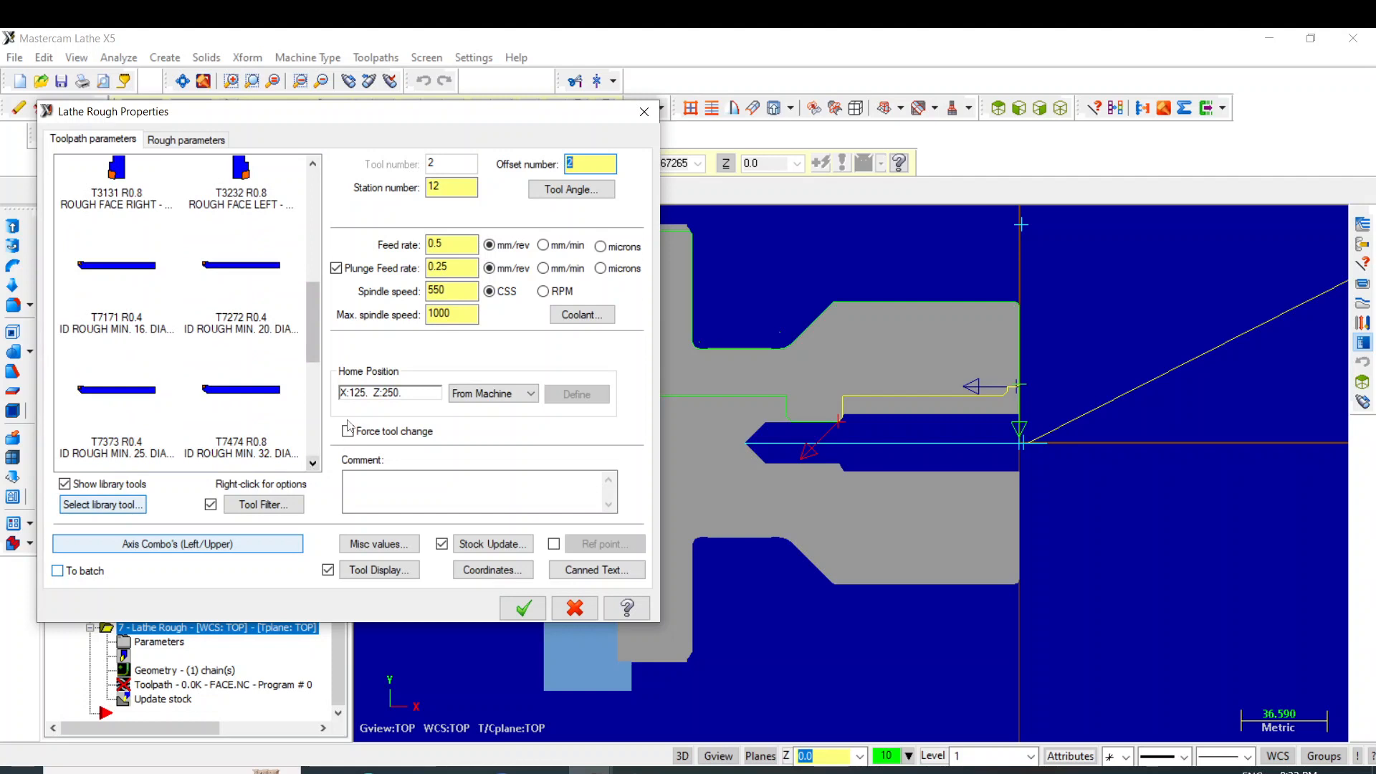
pyautogui.click(255, 328)
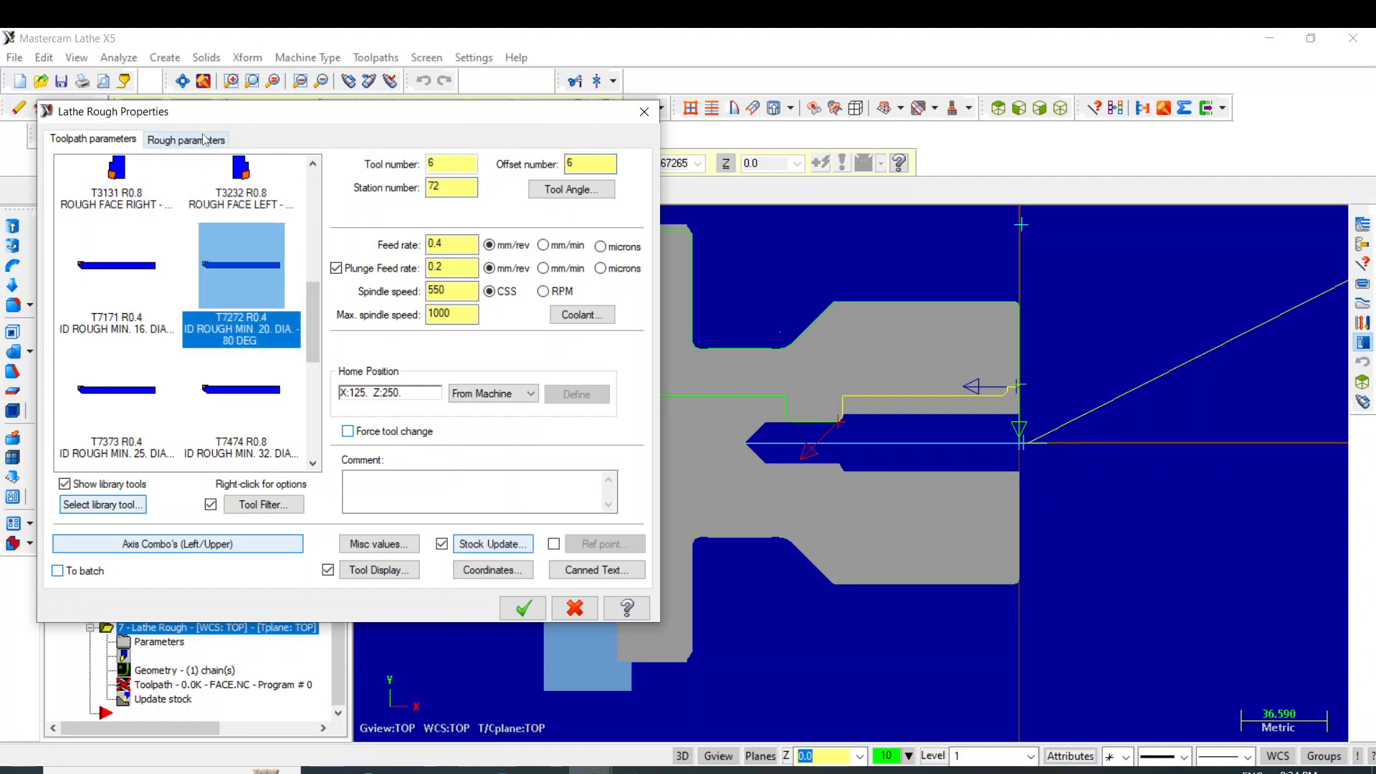
pyautogui.click(373, 482)
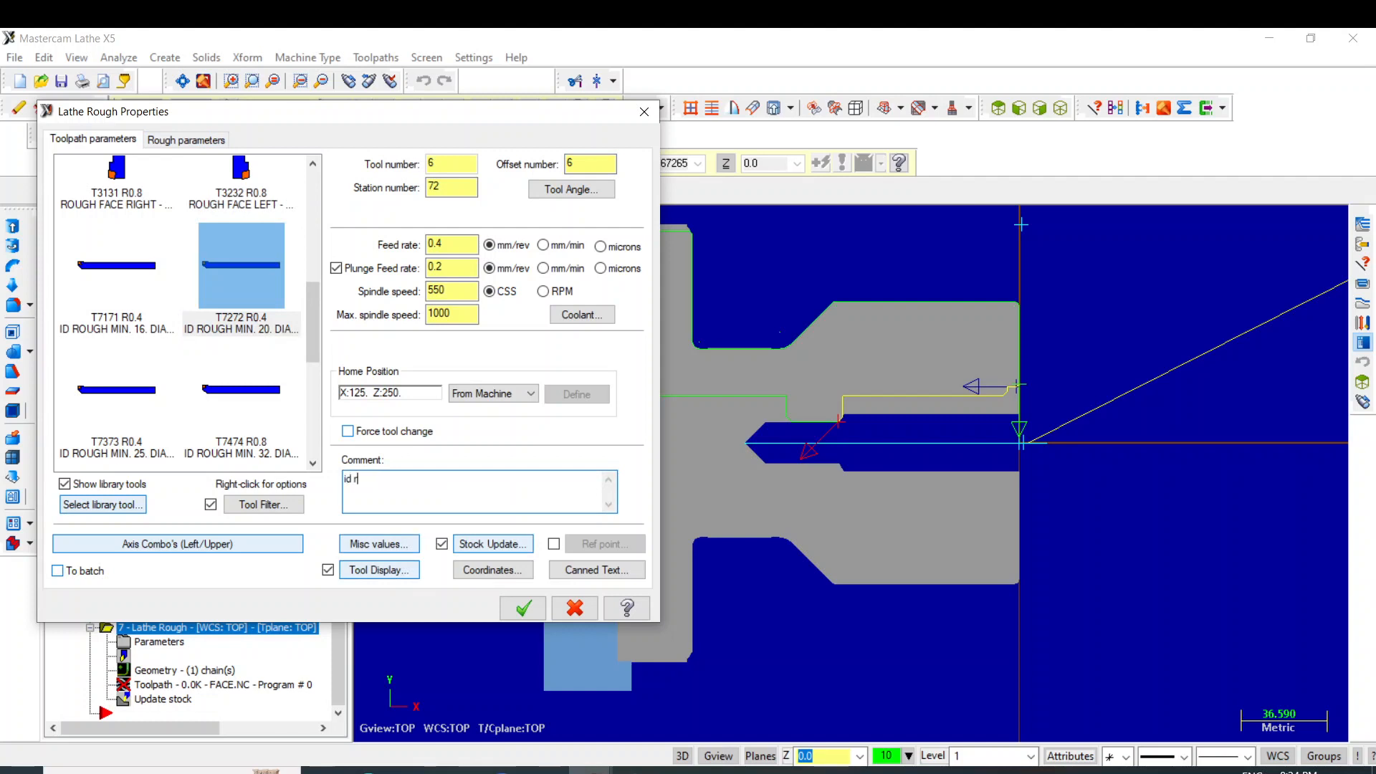
pyautogui.write('id rouging')
pyautogui.doubleClick(447, 243)
pyautogui.write('.18')
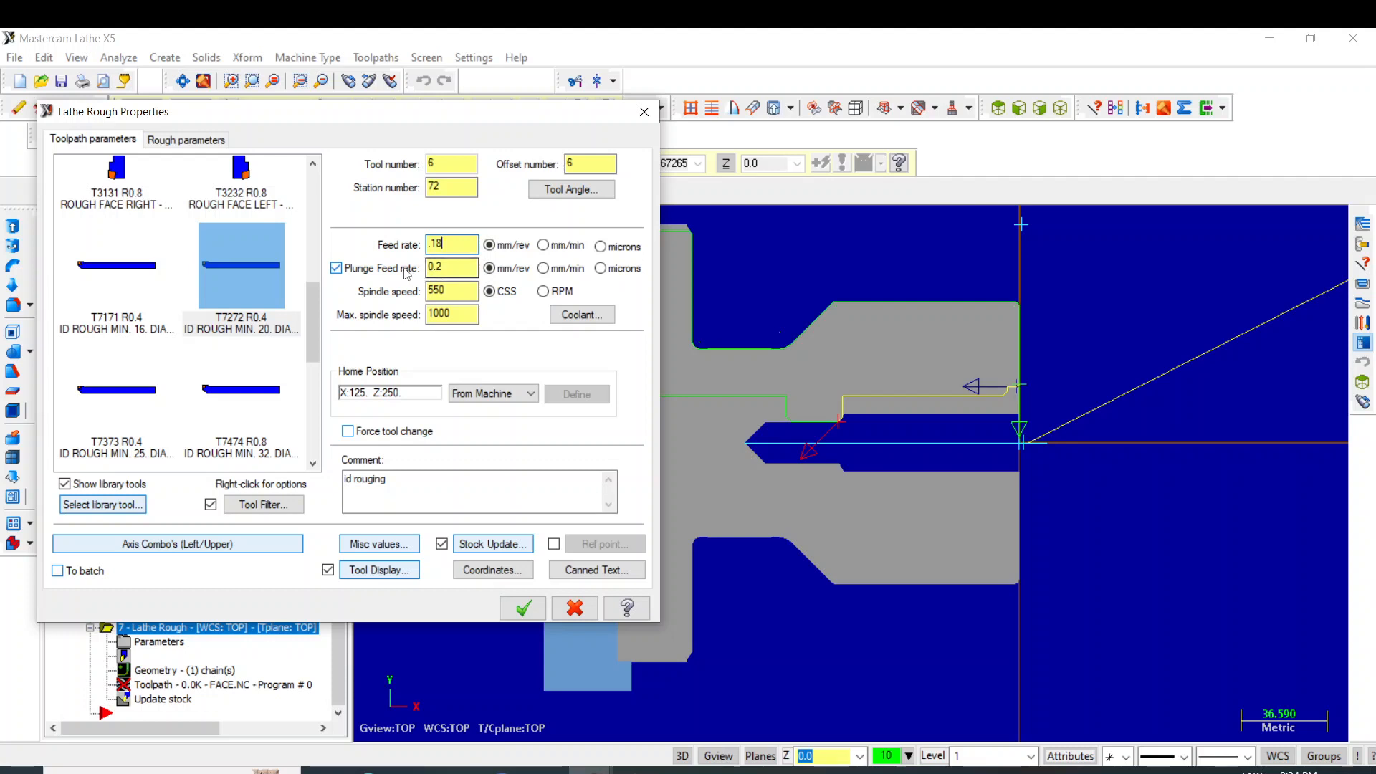
# Set the stock to leave in Z to 0.05, use stock for the outer boundary and generate the ID roughing toolpath.
pyautogui.click(207, 141)
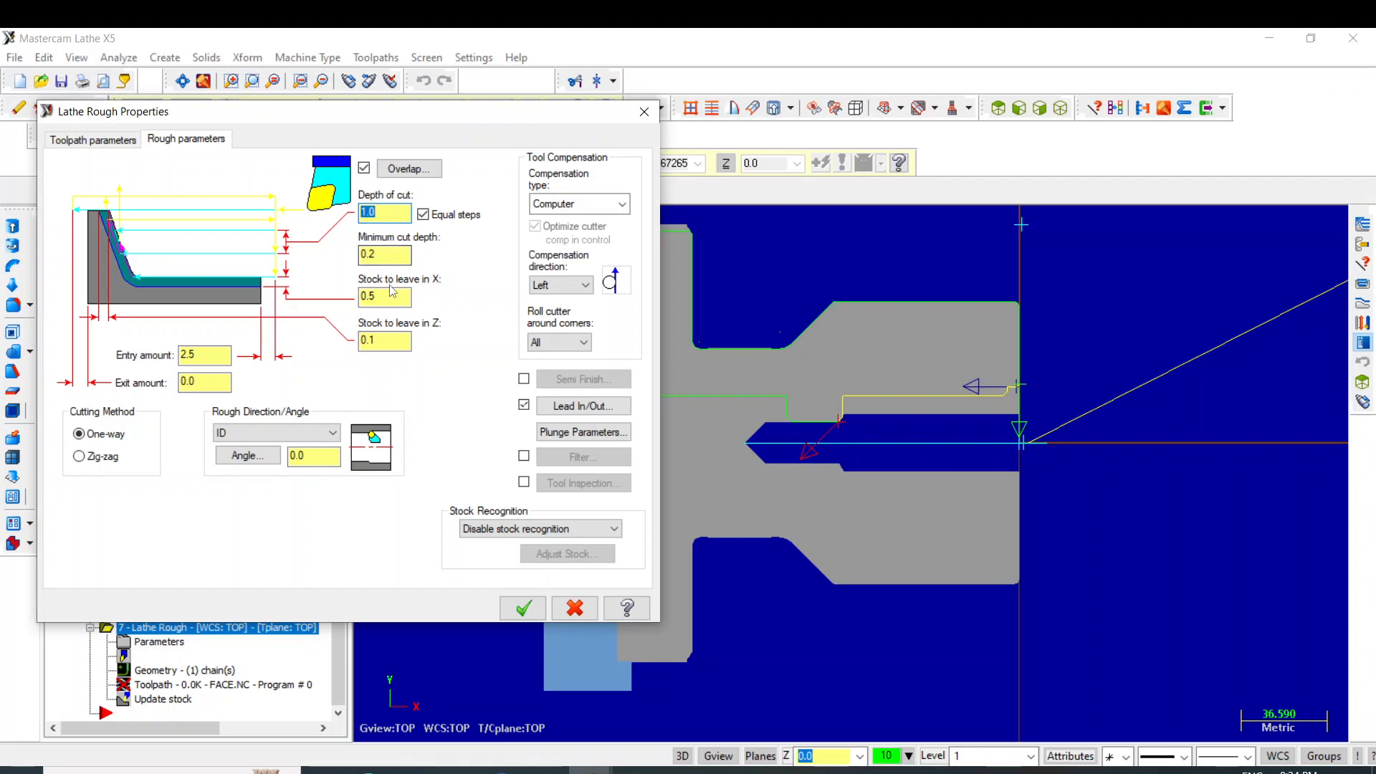
pyautogui.click(388, 342)
pyautogui.doubleClick(387, 343)
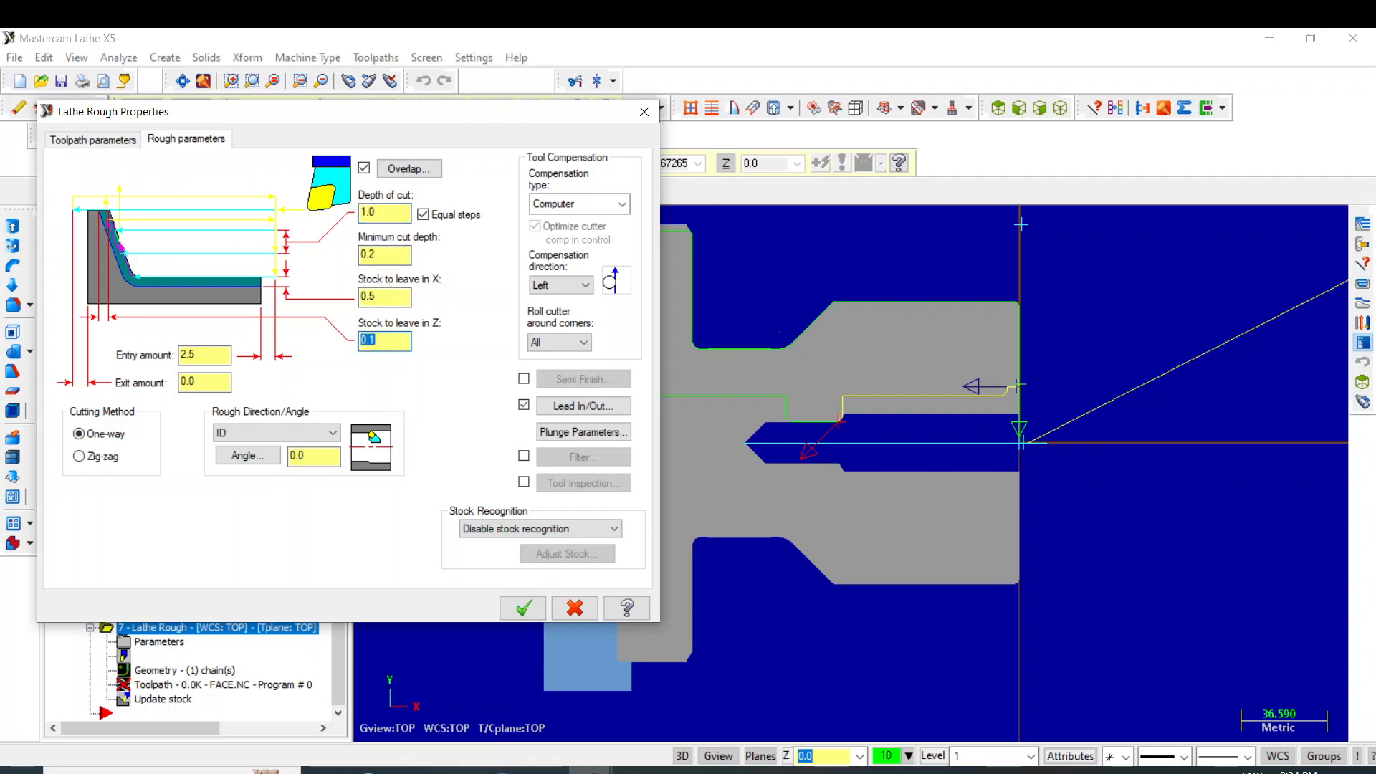
pyautogui.write('.05')
pyautogui.click(614, 529)
pyautogui.click(573, 545)
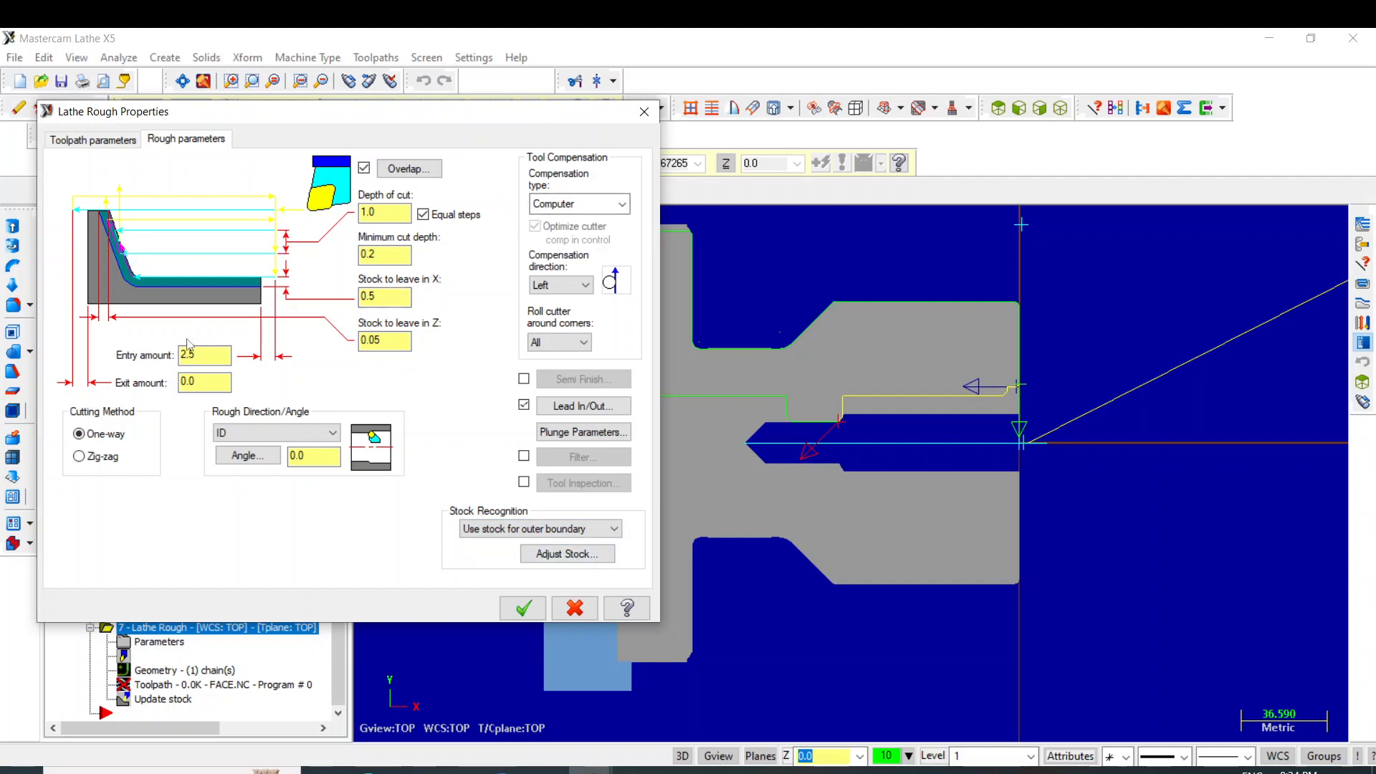
pyautogui.click(207, 357)
pyautogui.click(530, 610)
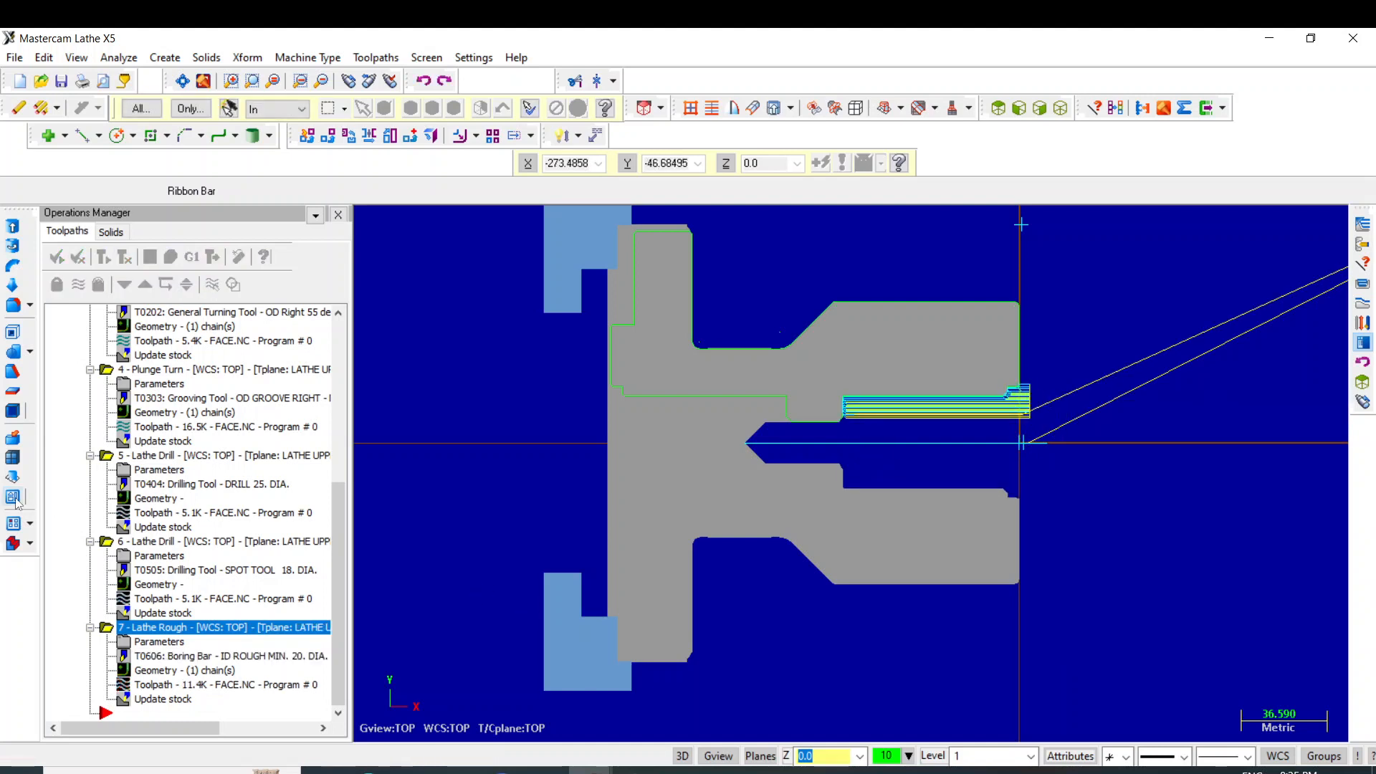
# Hide all operations' toolpaths and start a Finish toolpath chained along the bore from the front face edge to the inner shoulder.
pyautogui.click(57, 258)
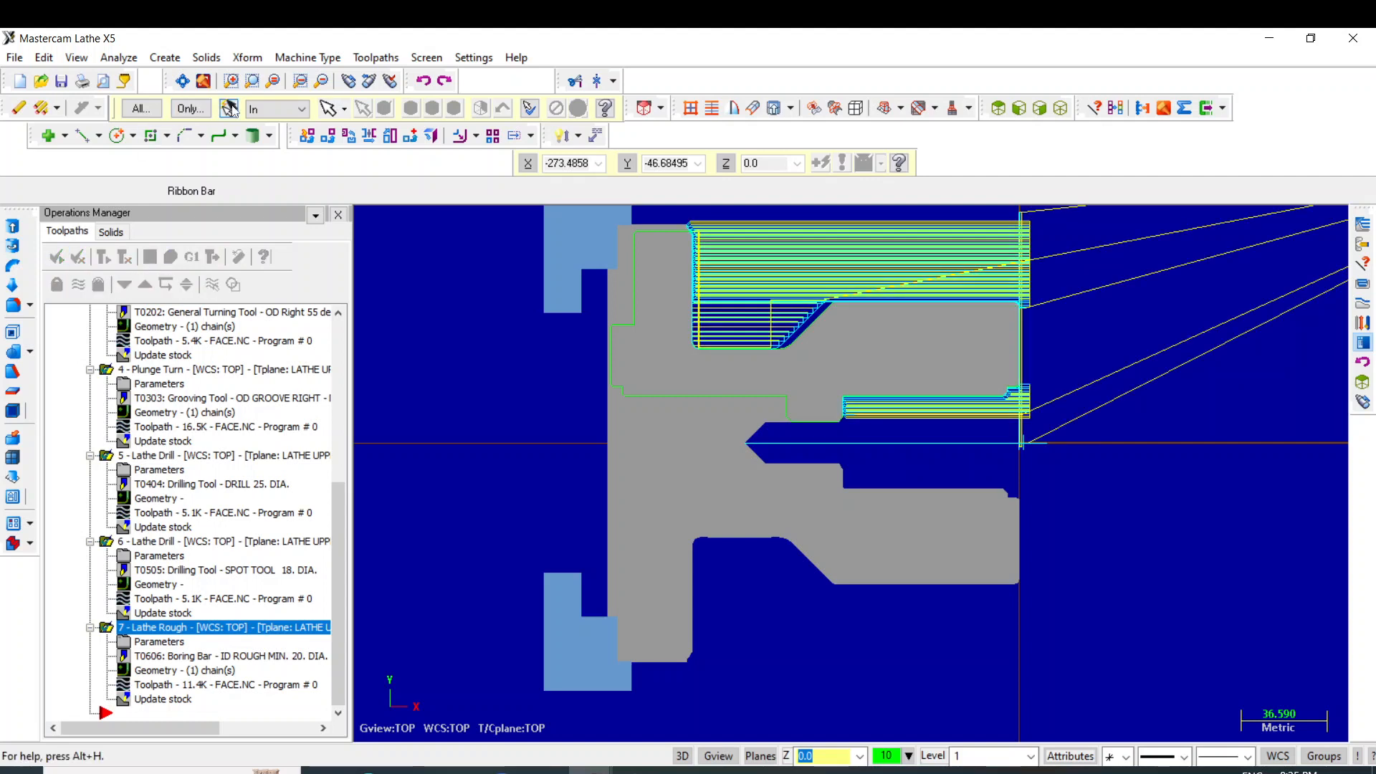
pyautogui.click(78, 286)
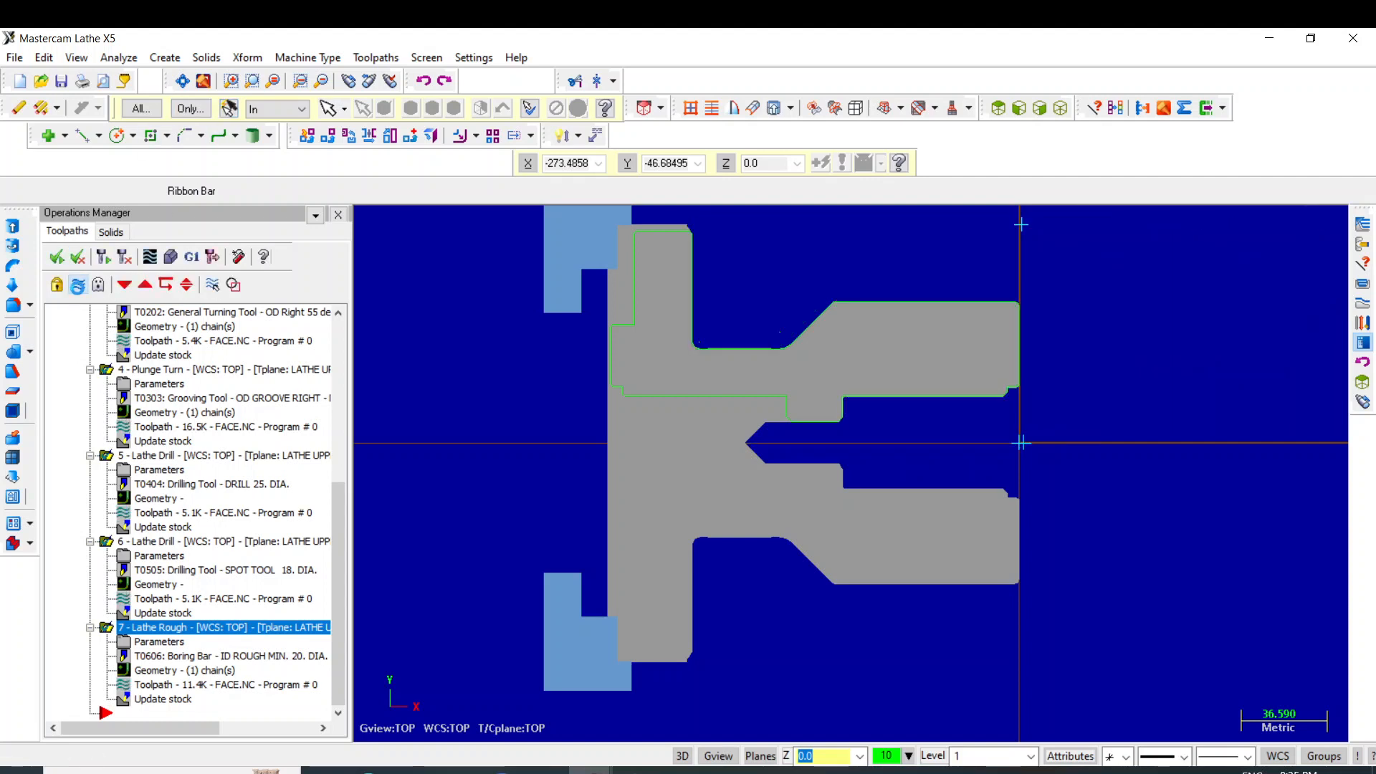
pyautogui.click(384, 60)
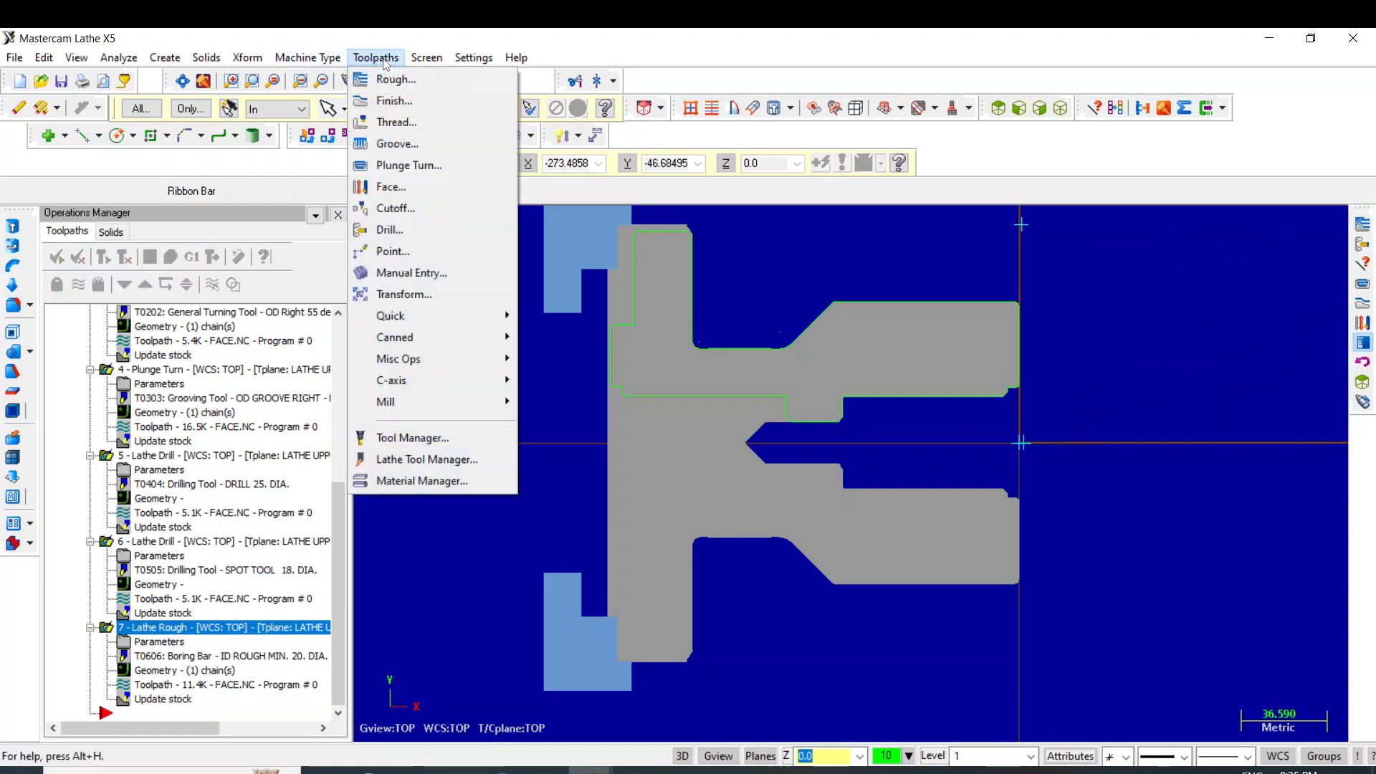
pyautogui.click(410, 103)
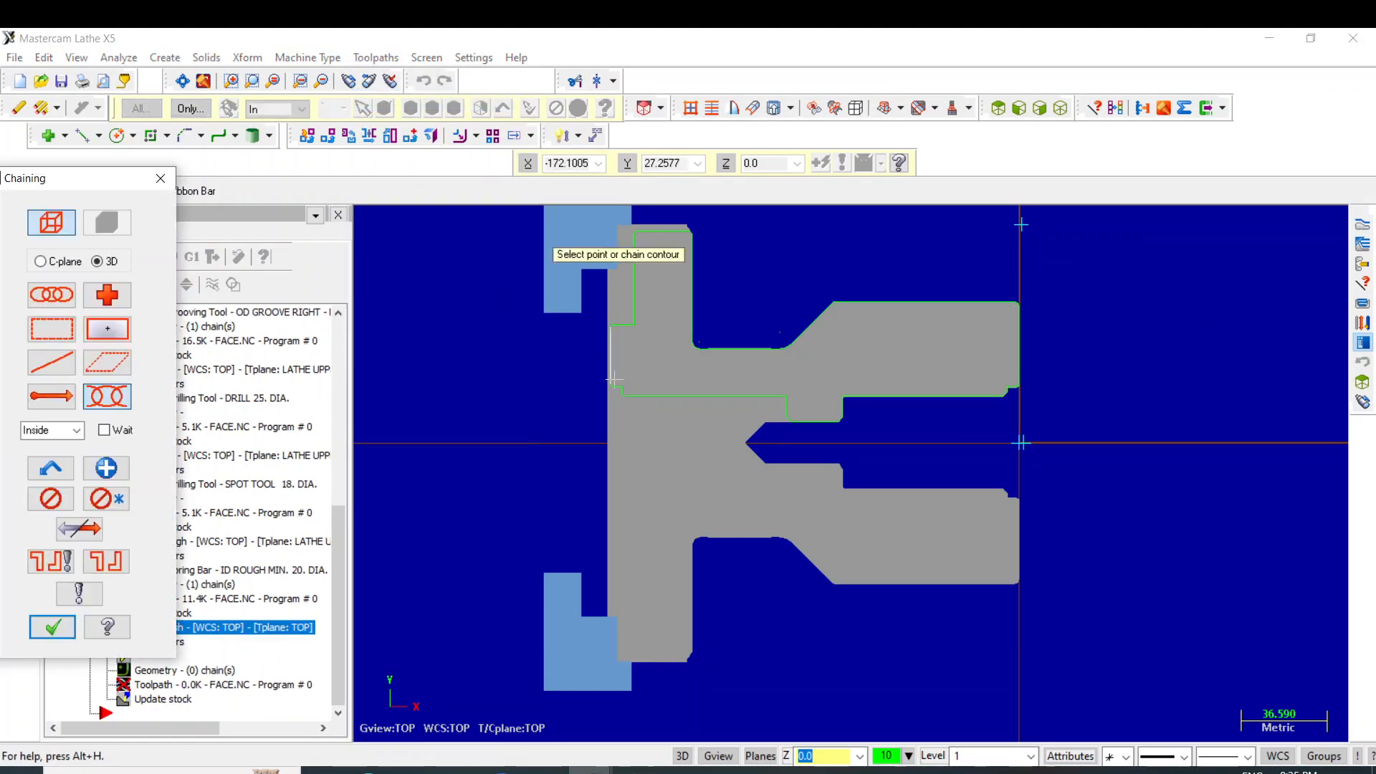
pyautogui.click(1015, 392)
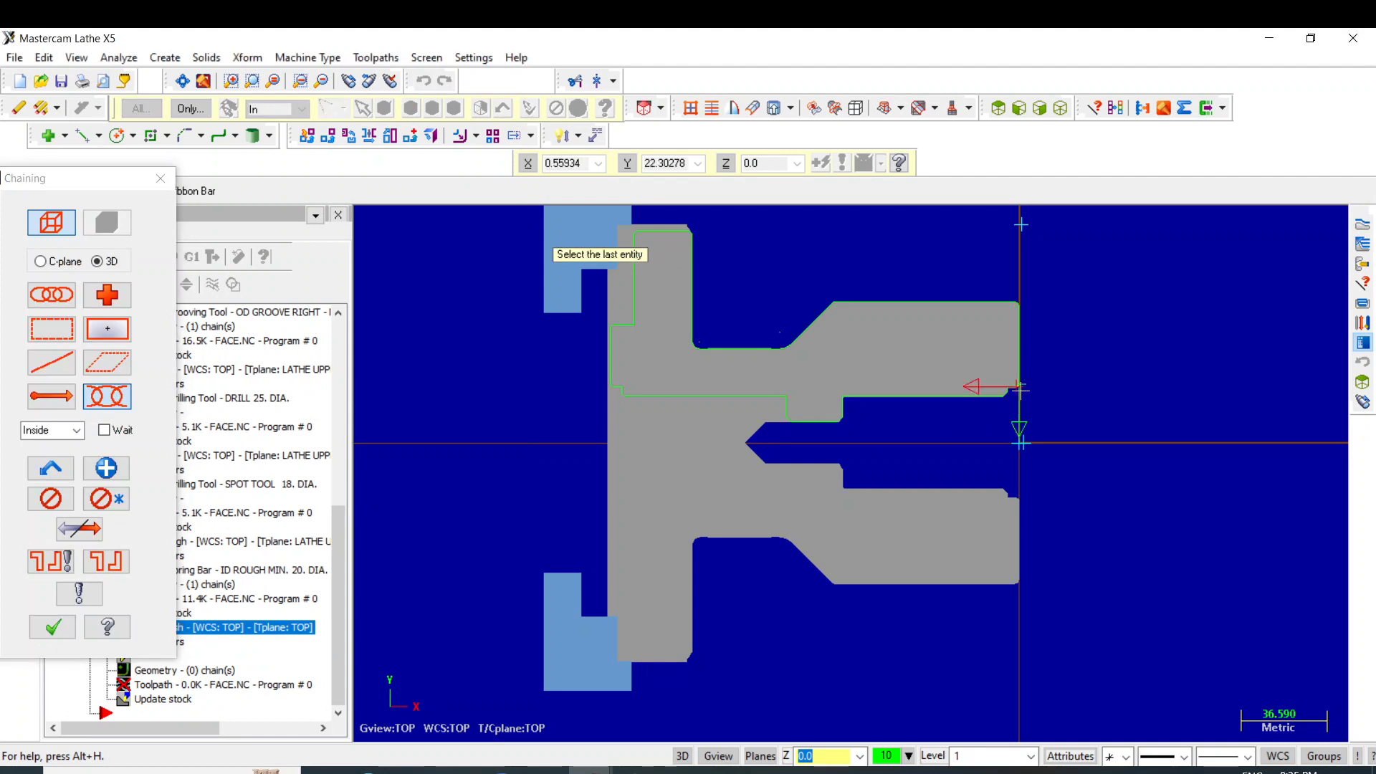
pyautogui.click(842, 417)
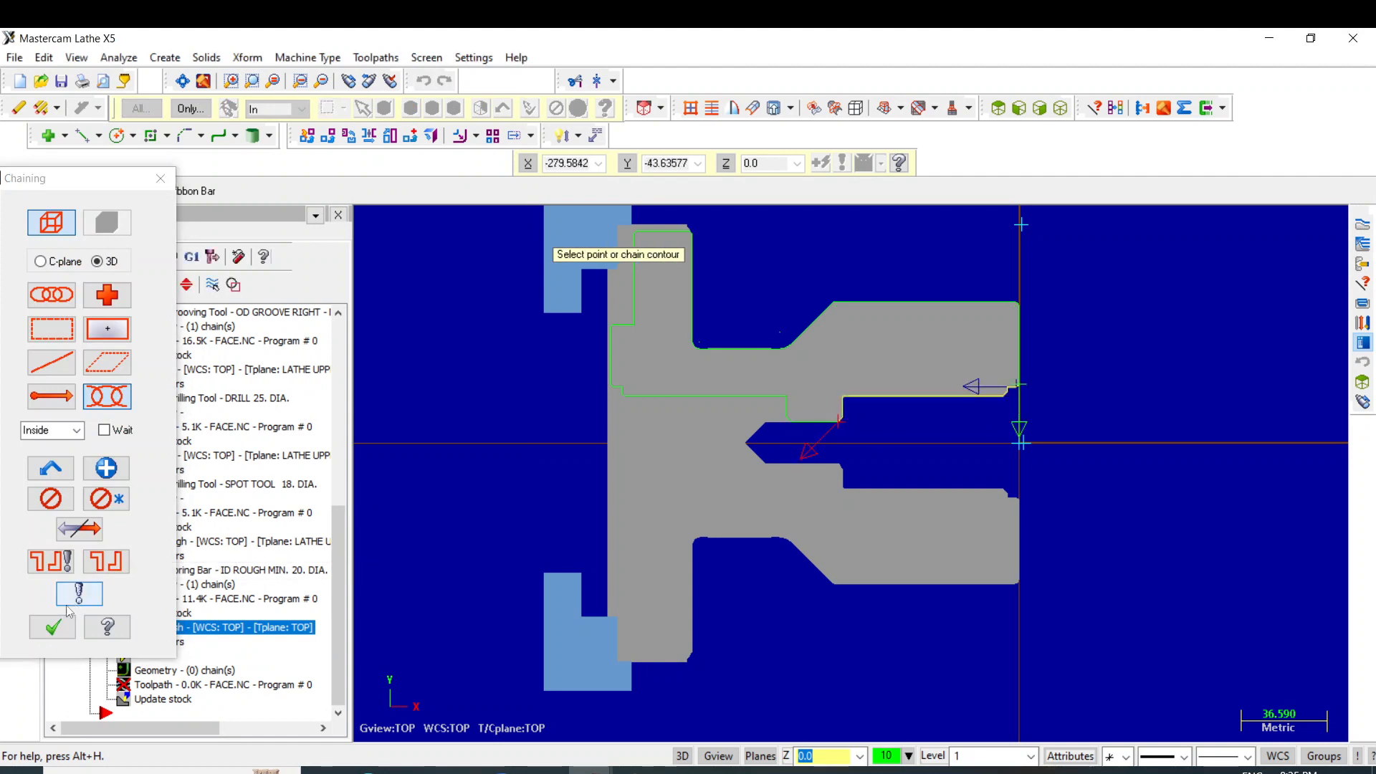
pyautogui.click(52, 628)
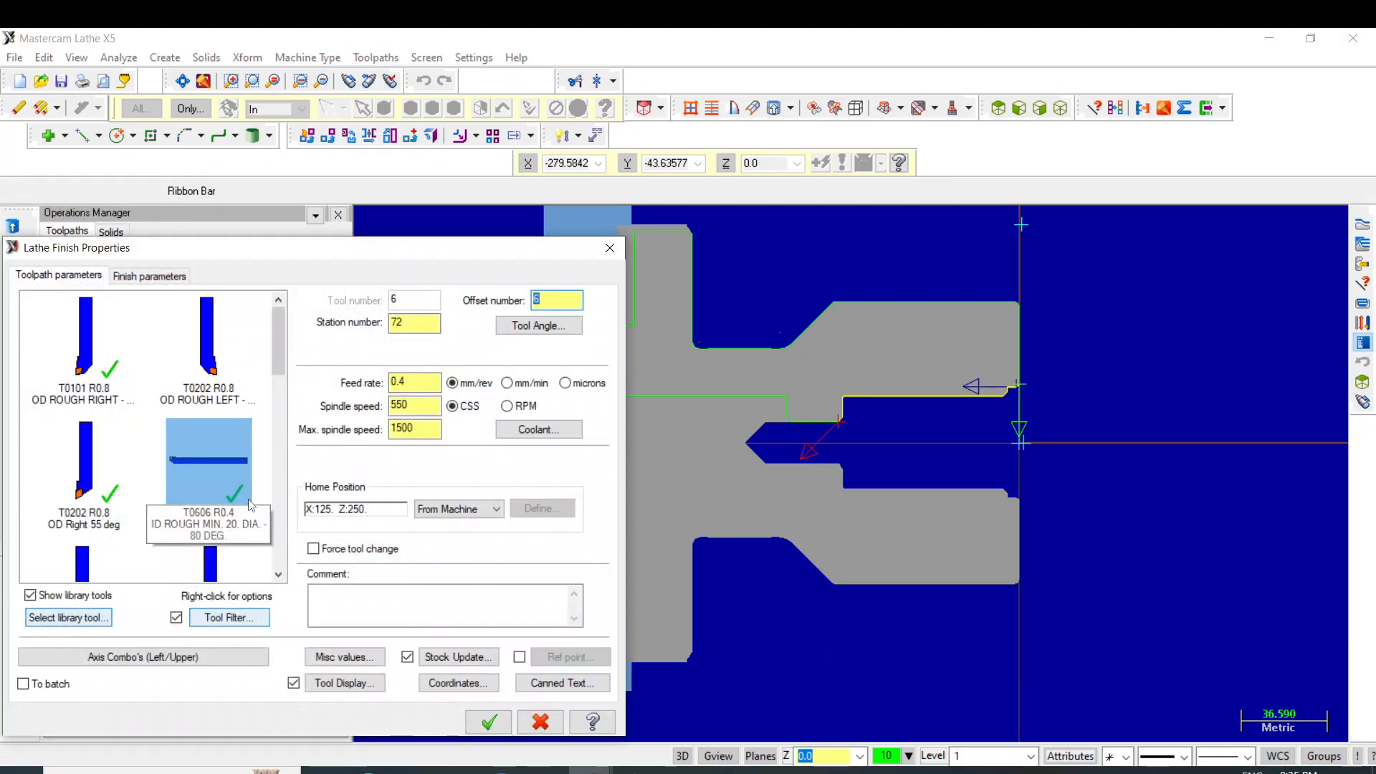
# Keep boring bar T0606, comment the finish operation "id finish", set its feed rate to 0.12 mm/rev and generate the toolpath.
pyautogui.click(279, 574)
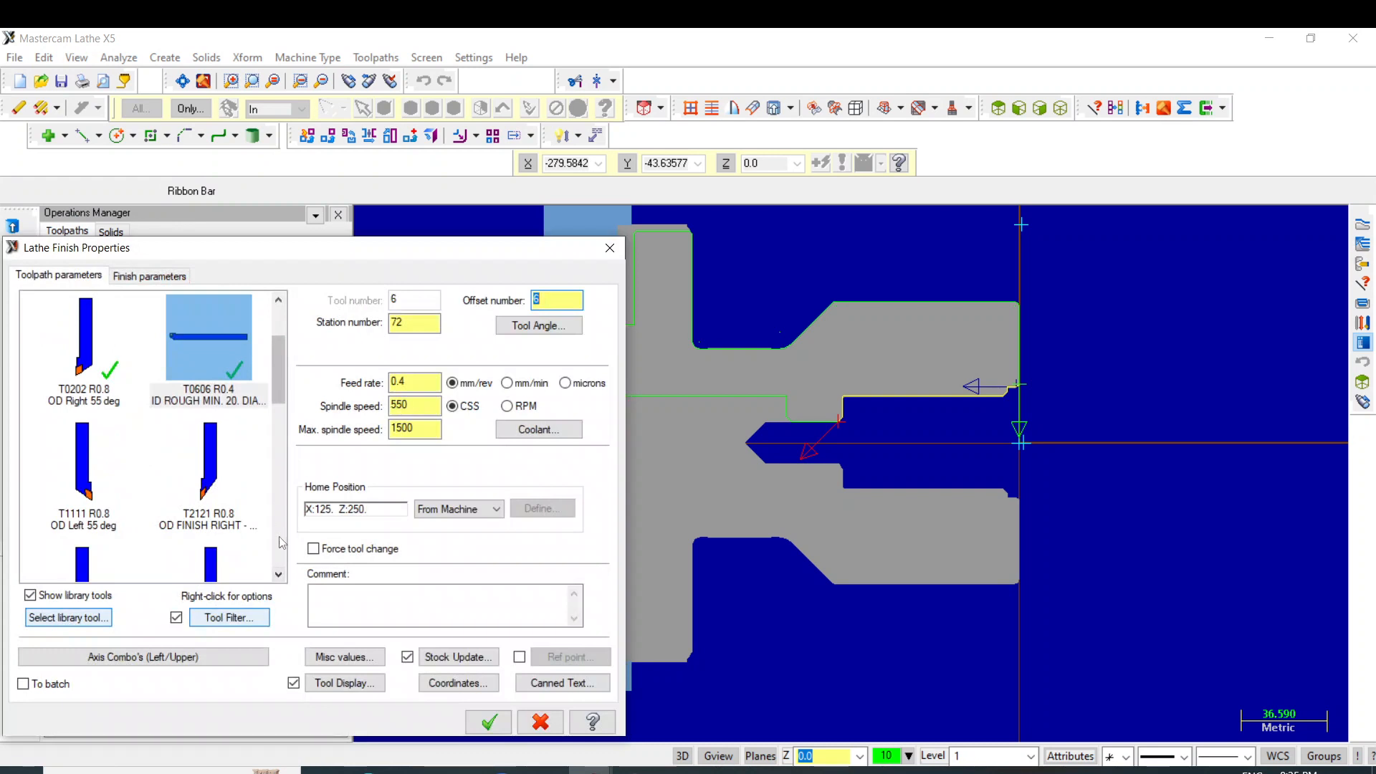
pyautogui.click(279, 575)
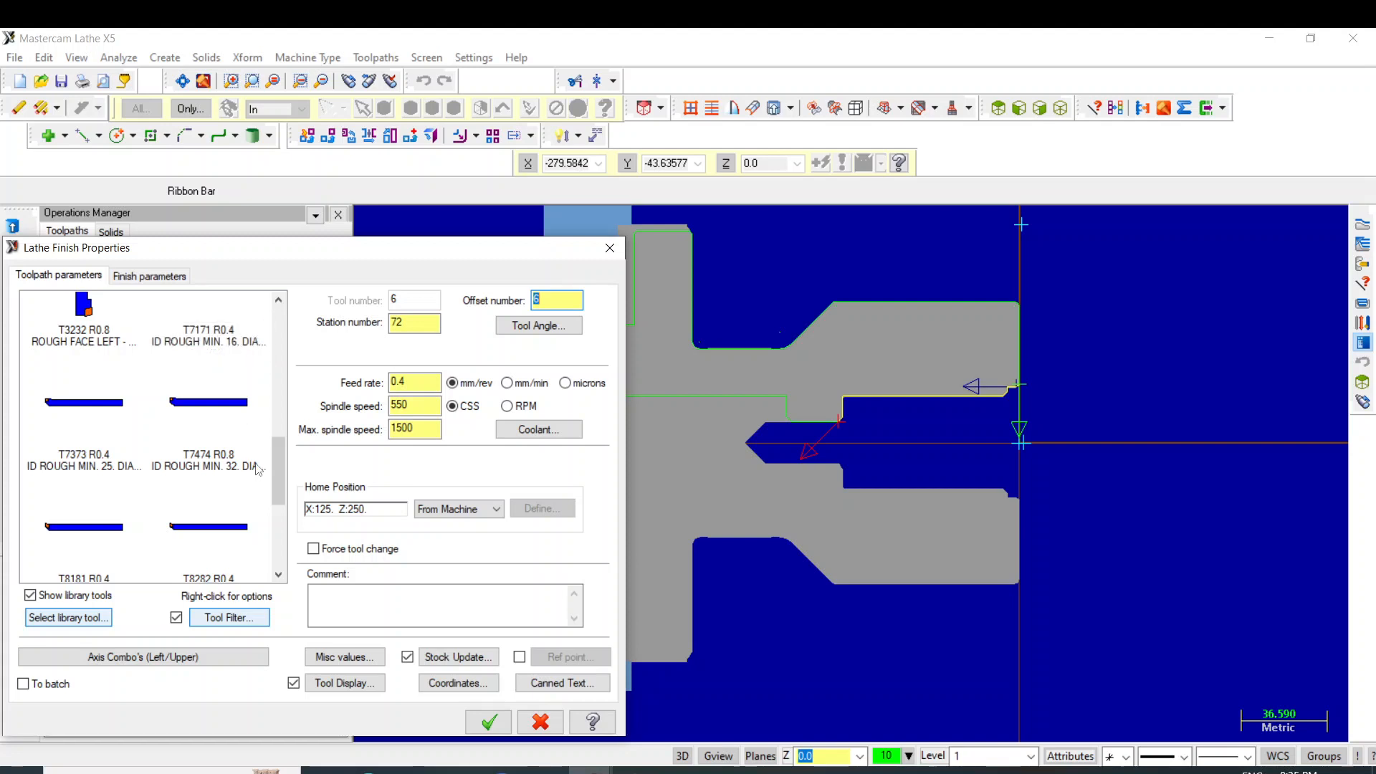
pyautogui.click(279, 575)
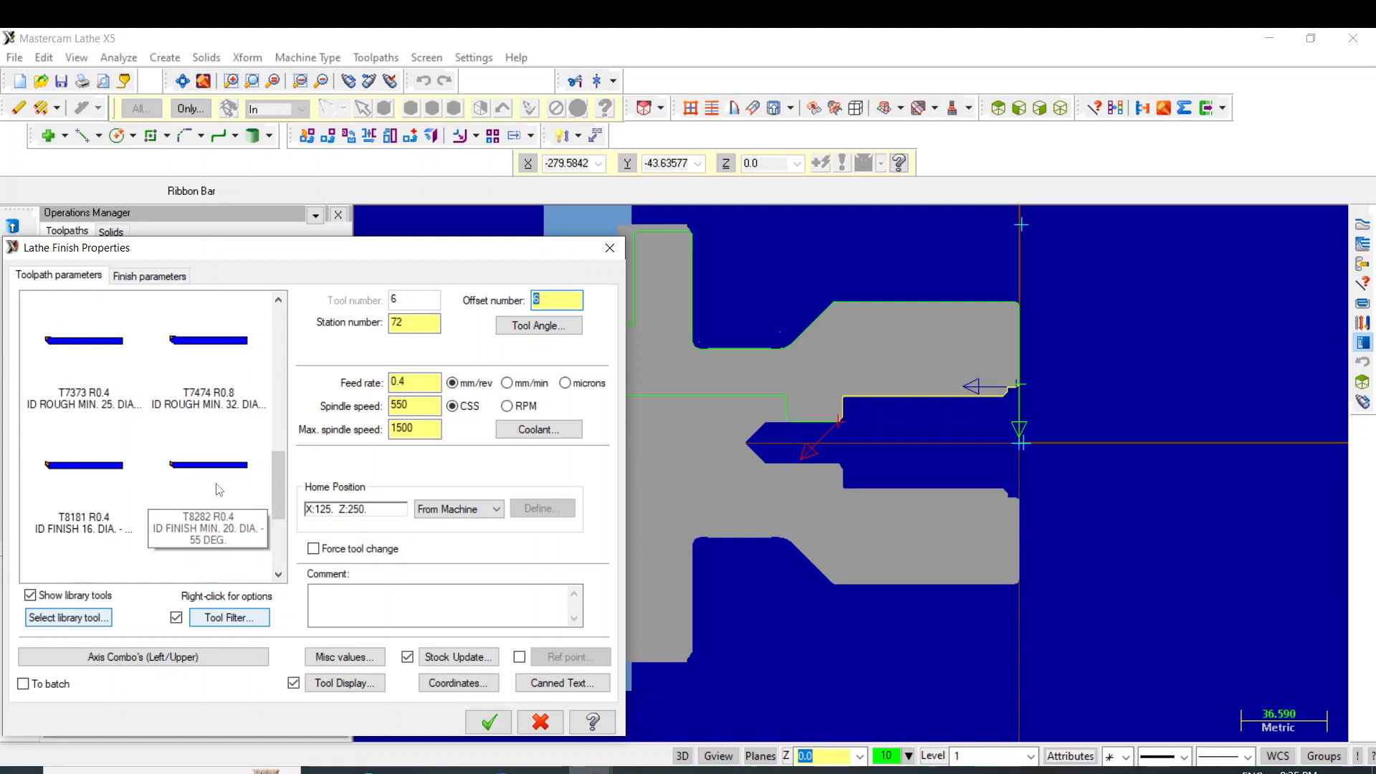
pyautogui.moveTo(219, 490)
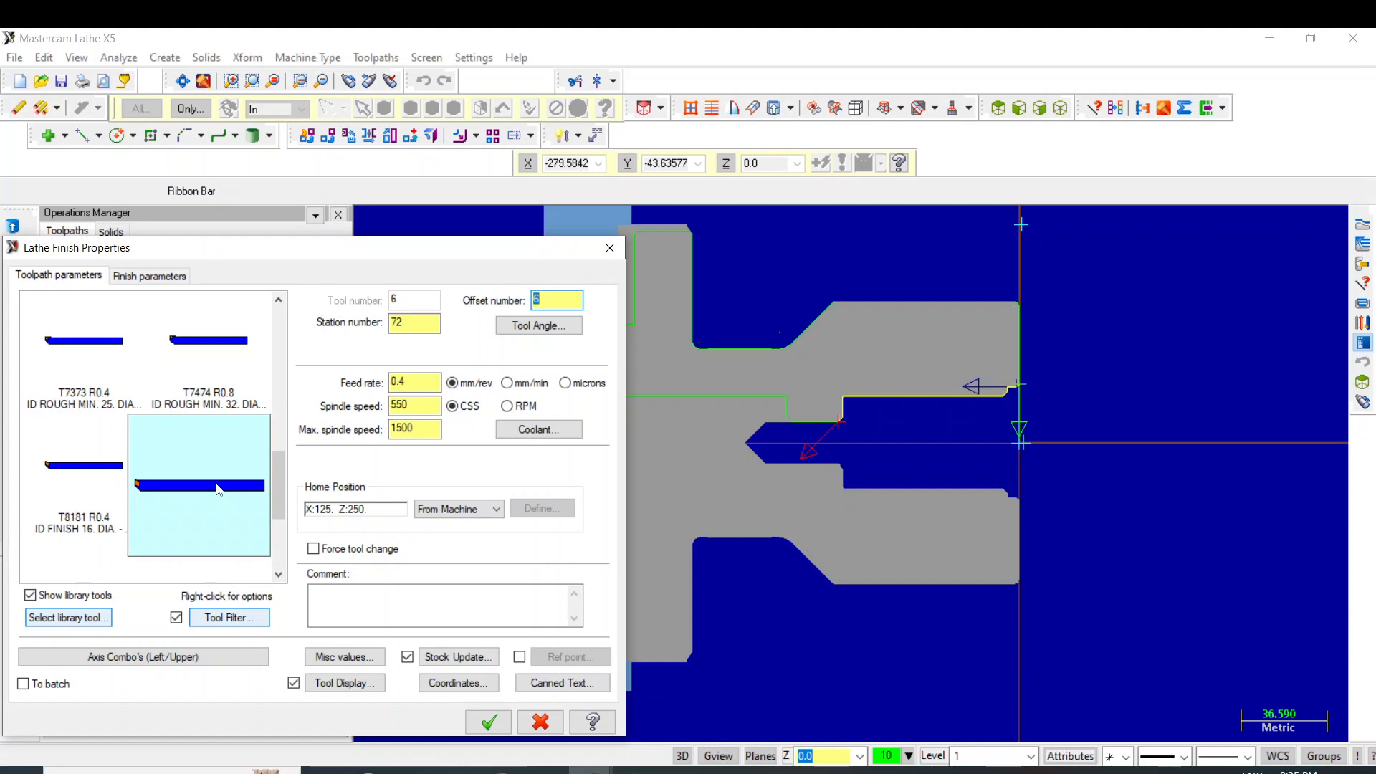
pyautogui.click(351, 598)
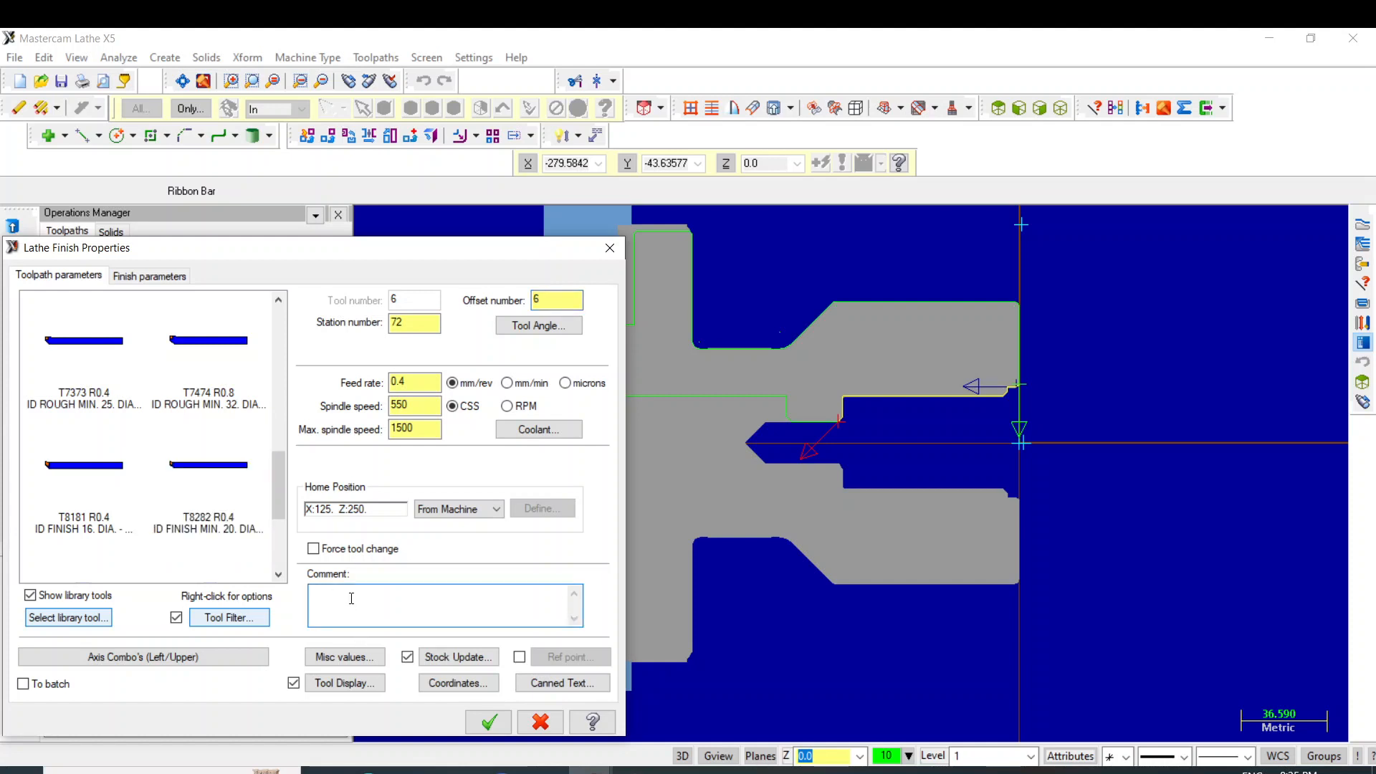
pyautogui.write('id finish')
pyautogui.doubleClick(410, 380)
pyautogui.write('.12')
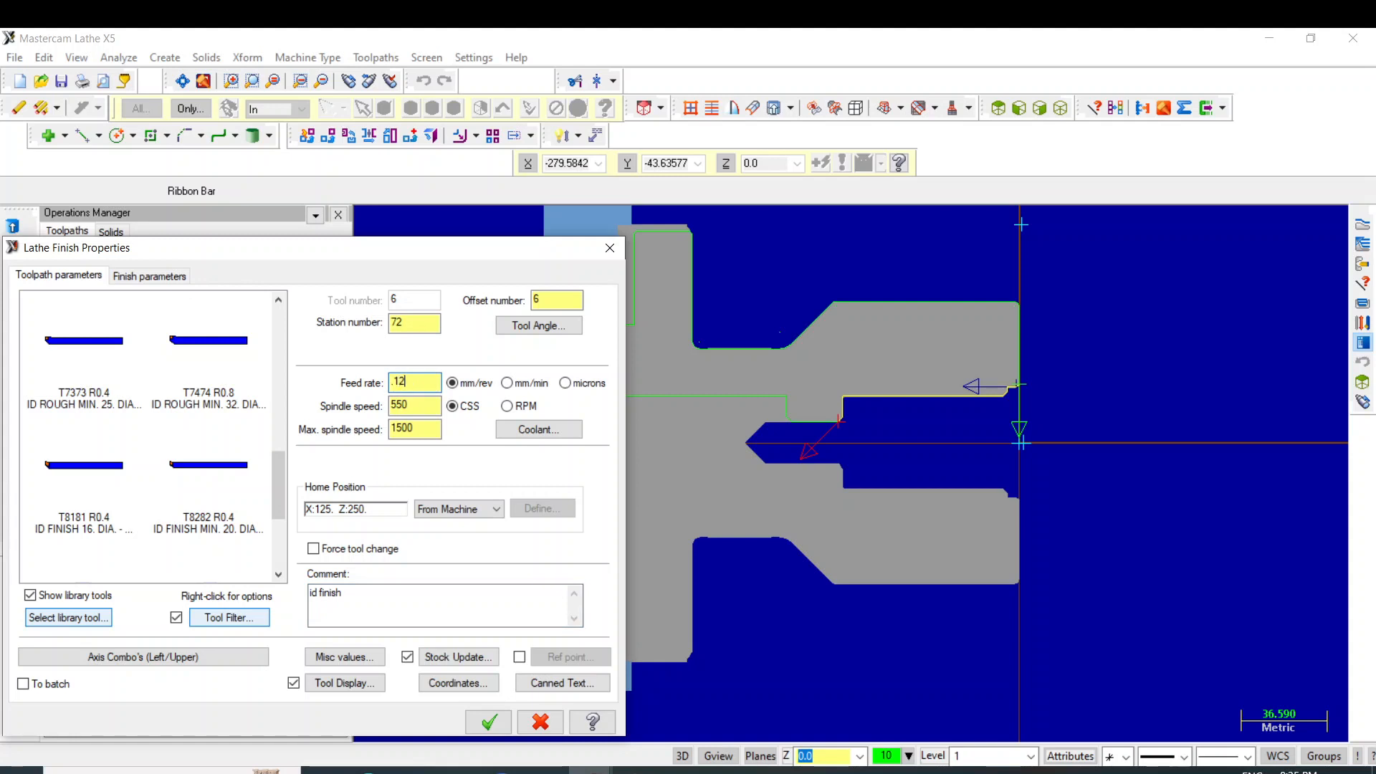
pyautogui.click(183, 278)
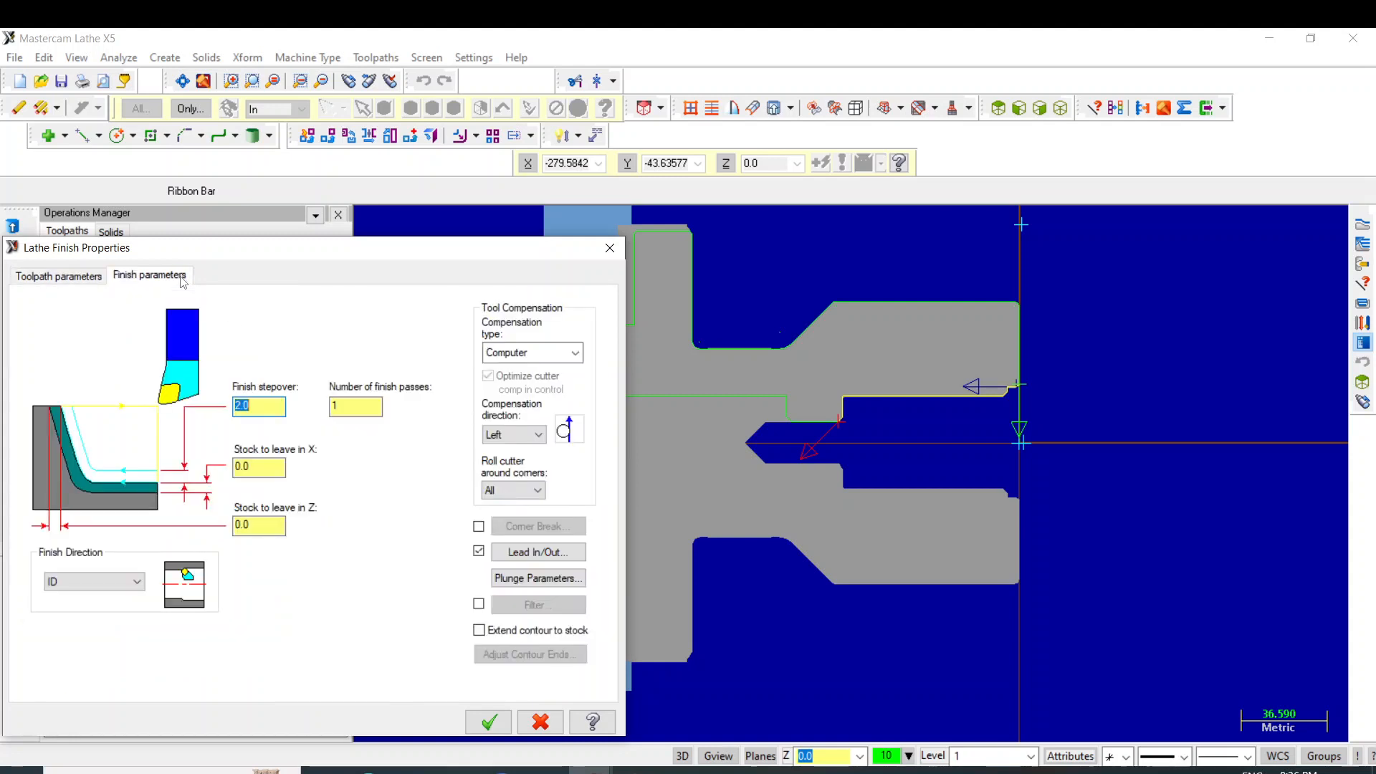
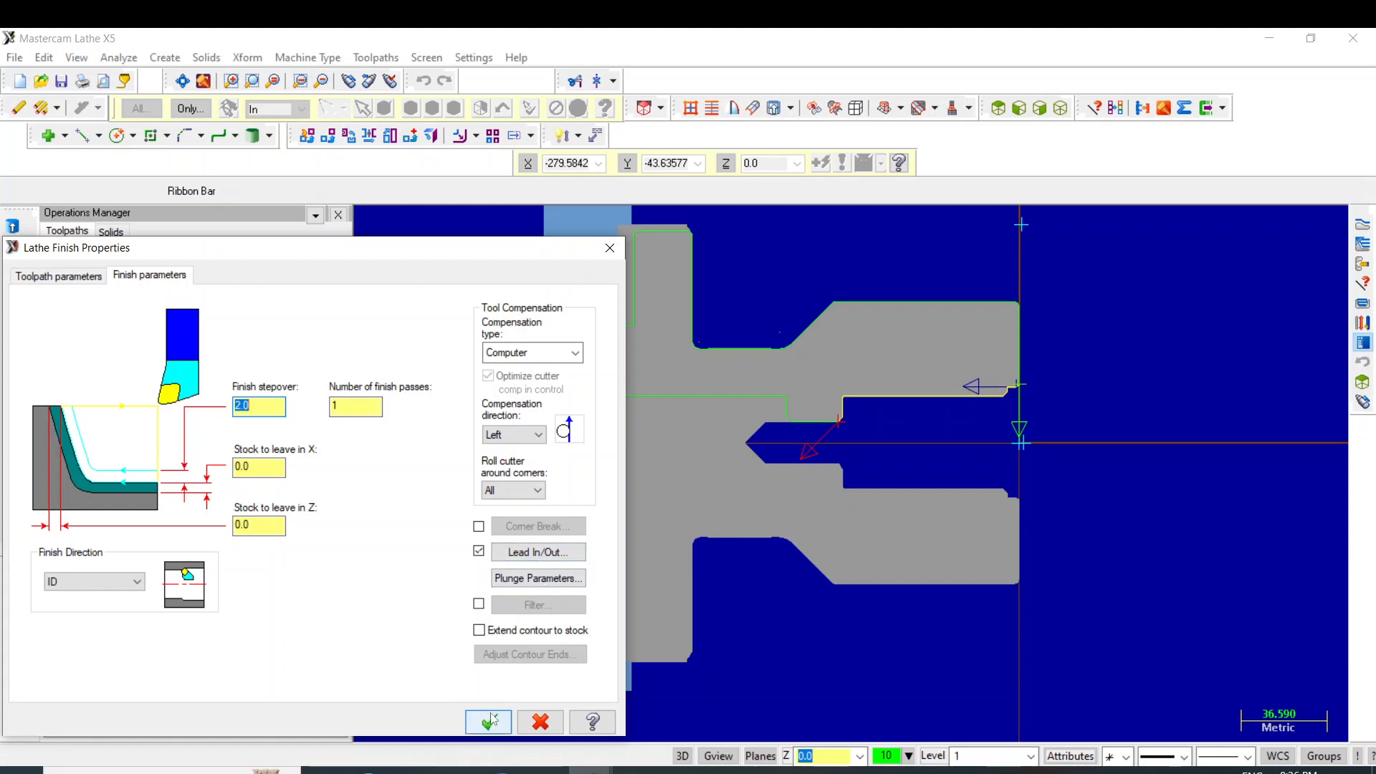
pyautogui.click(510, 724)
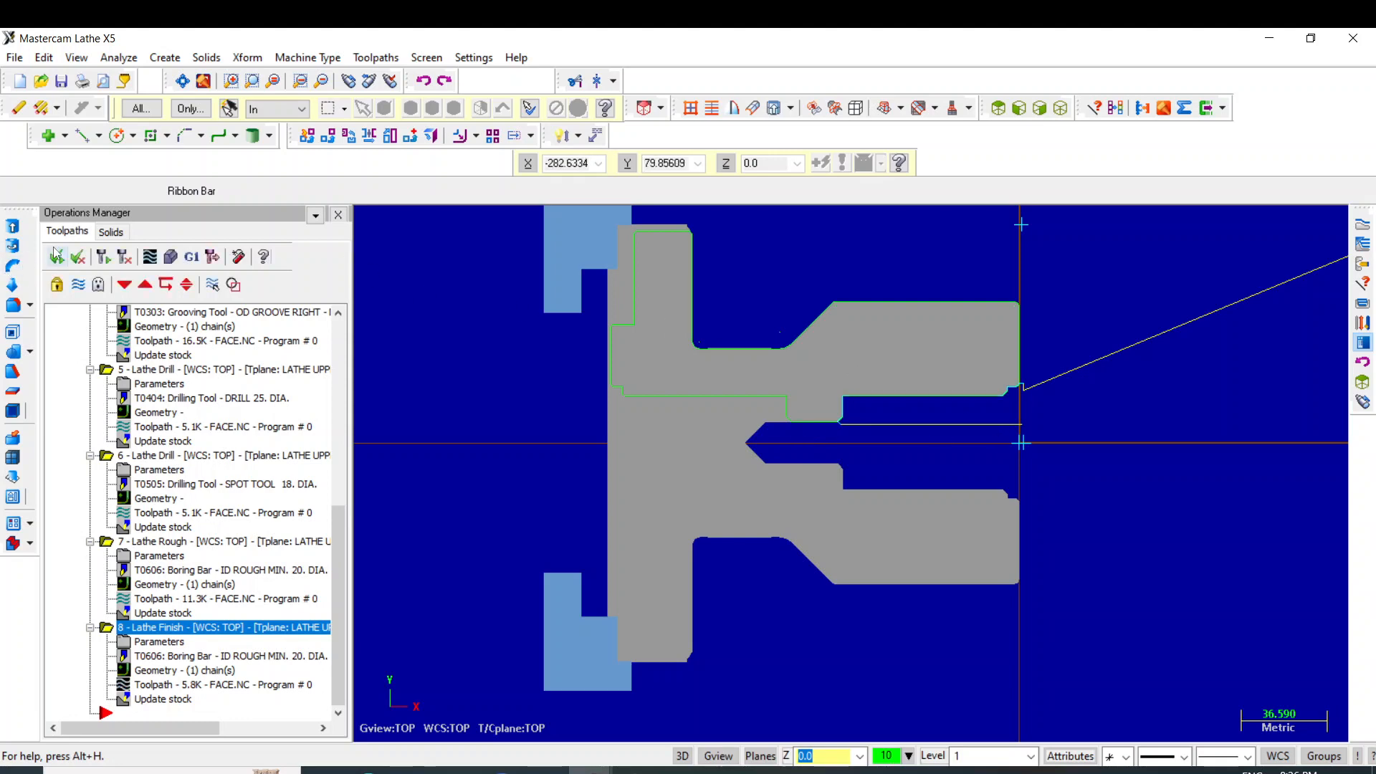
# Hide all operations' toolpaths and start a lathe Thread toolpath.
pyautogui.click(56, 252)
pyautogui.click(79, 284)
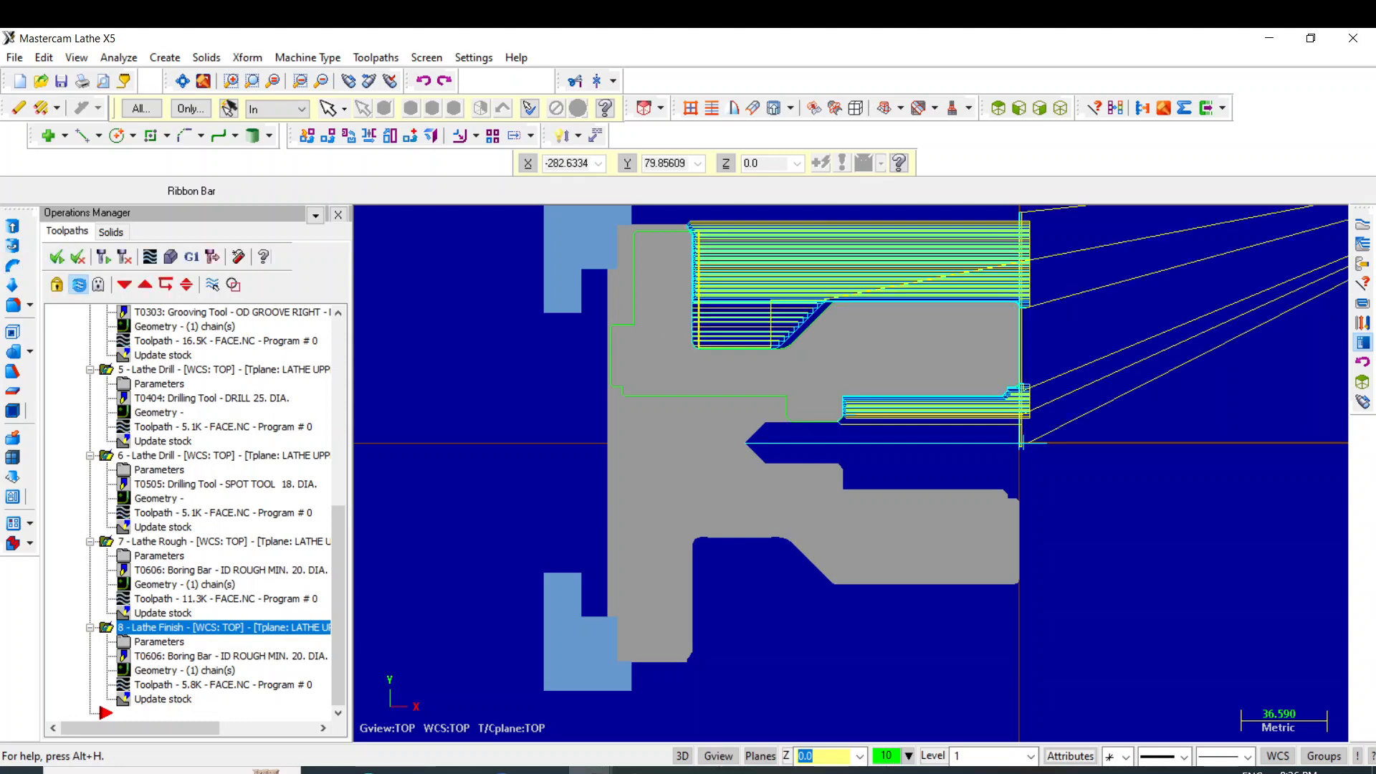
pyautogui.click(79, 284)
pyautogui.click(78, 285)
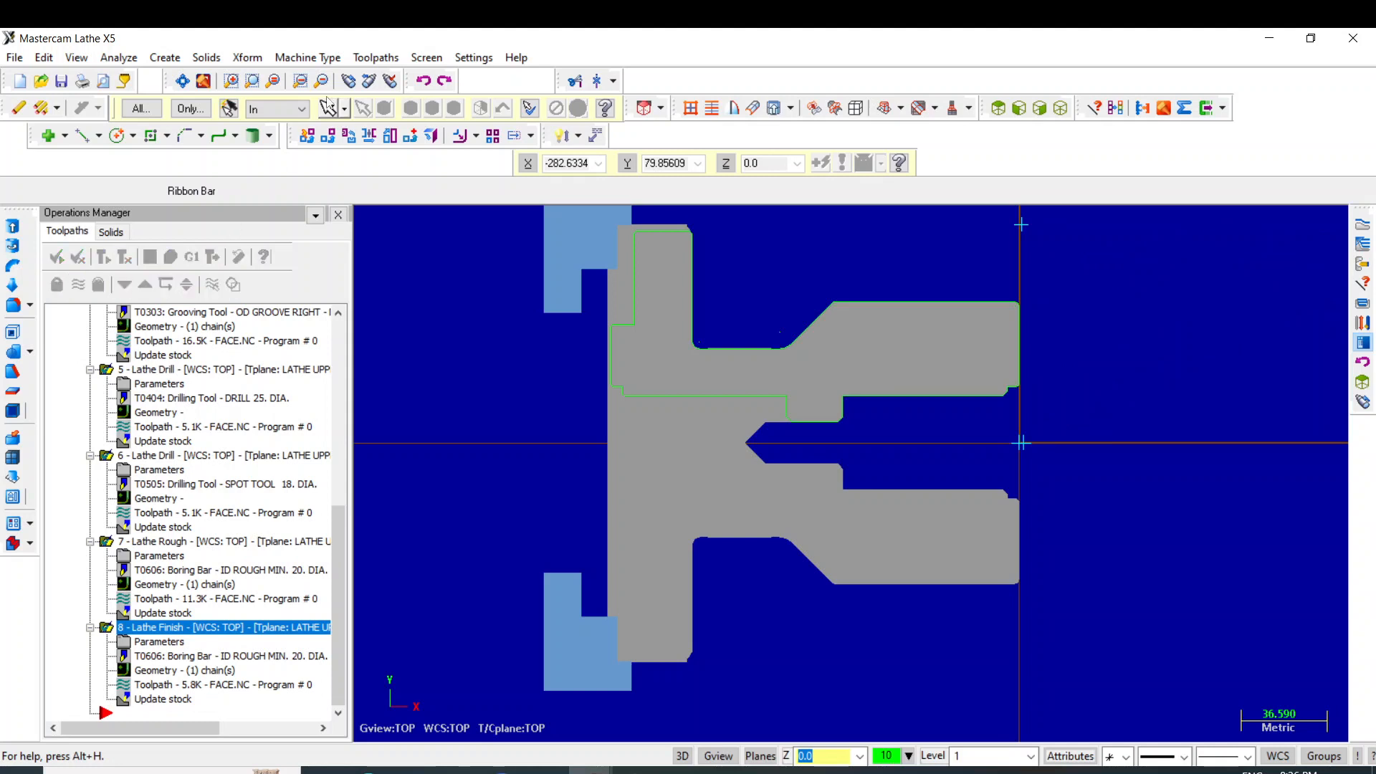
pyautogui.click(375, 57)
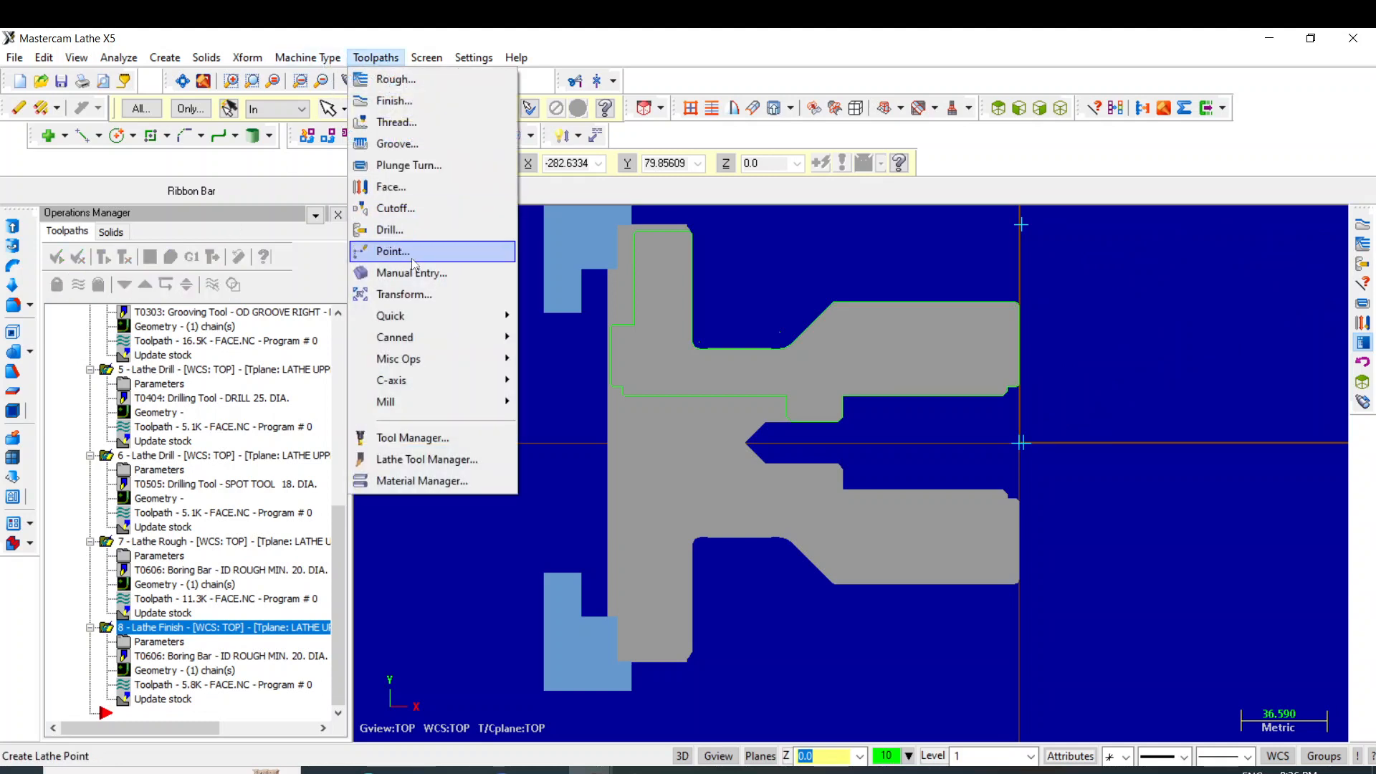
pyautogui.click(430, 123)
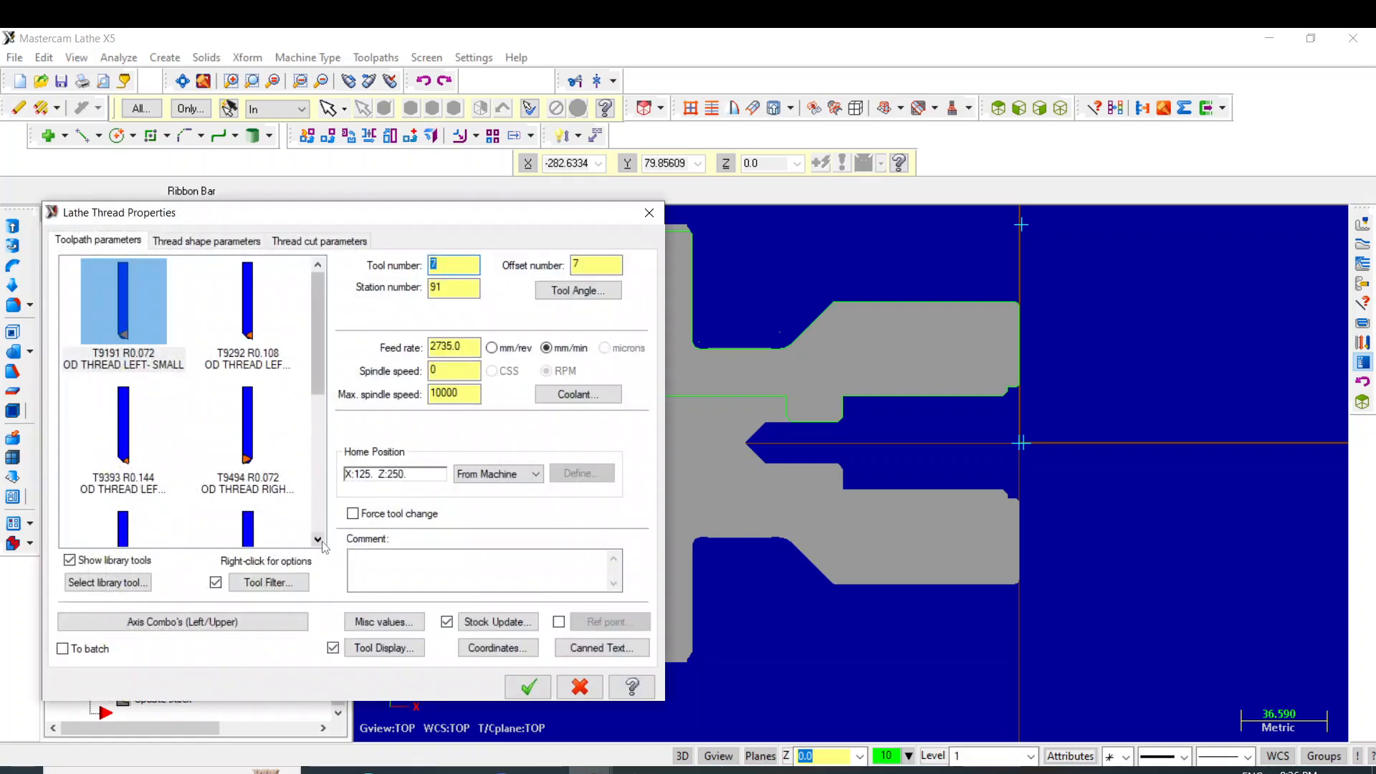
# Choose threading tool T101101 (ID thread min. 20 dia.) and add the comment "id treading".
pyautogui.click(317, 539)
pyautogui.click(318, 540)
pyautogui.click(318, 540)
pyautogui.click(318, 539)
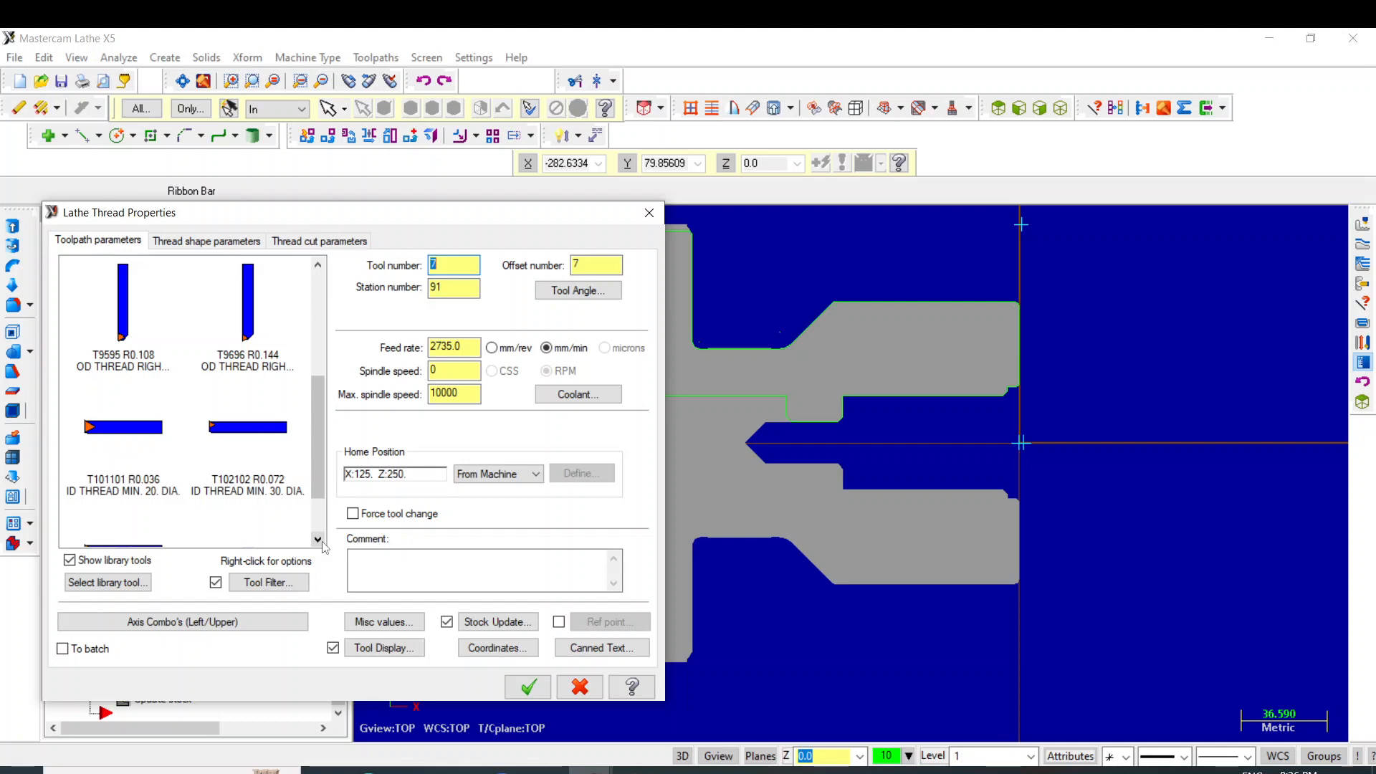
pyautogui.click(320, 542)
pyautogui.click(320, 542)
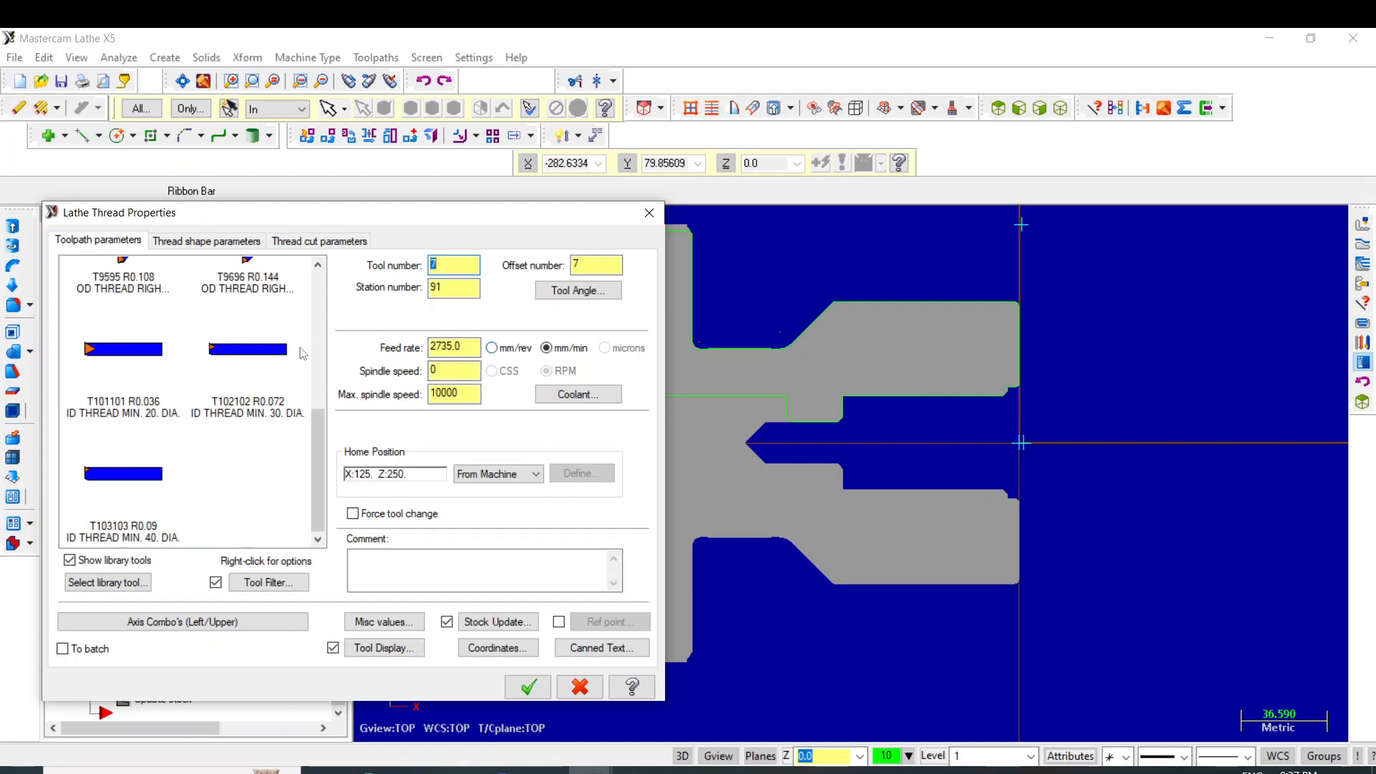
pyautogui.click(319, 266)
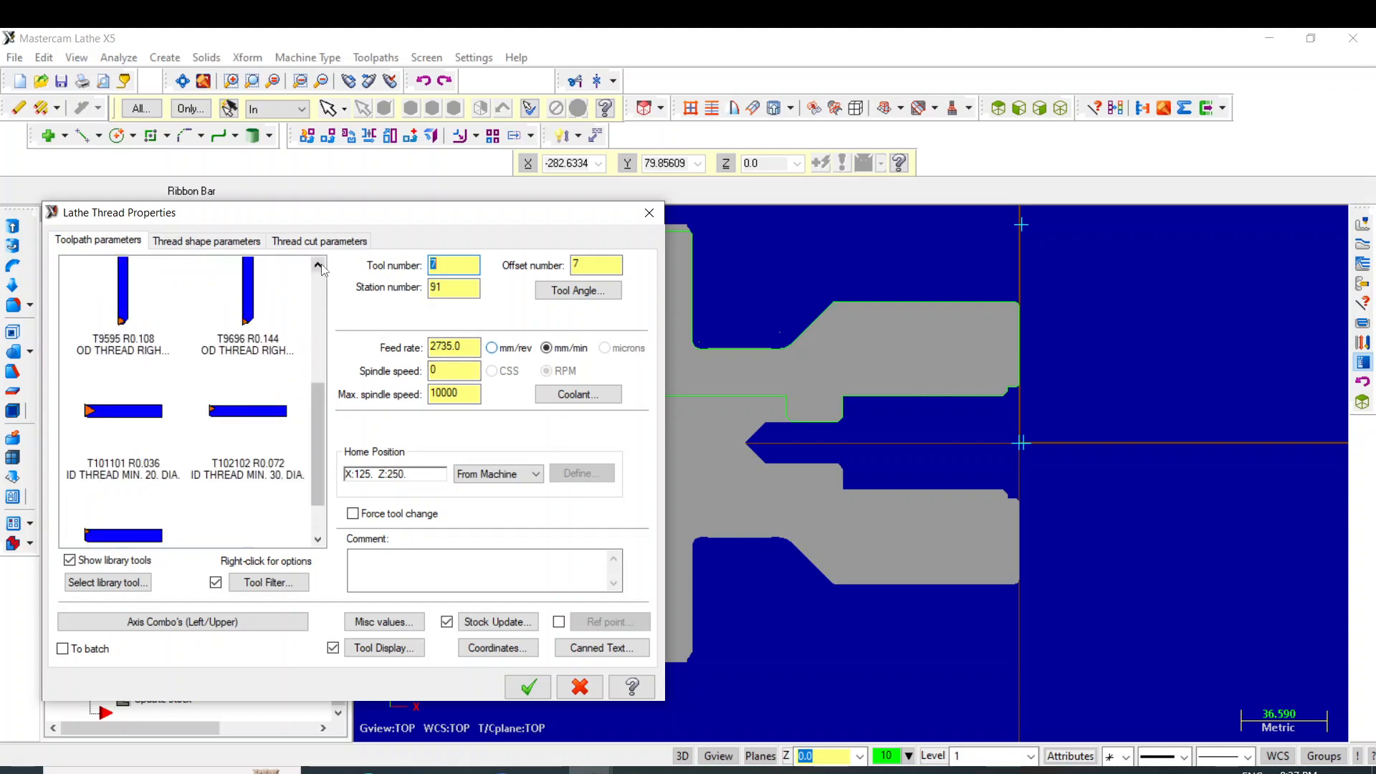
pyautogui.click(317, 539)
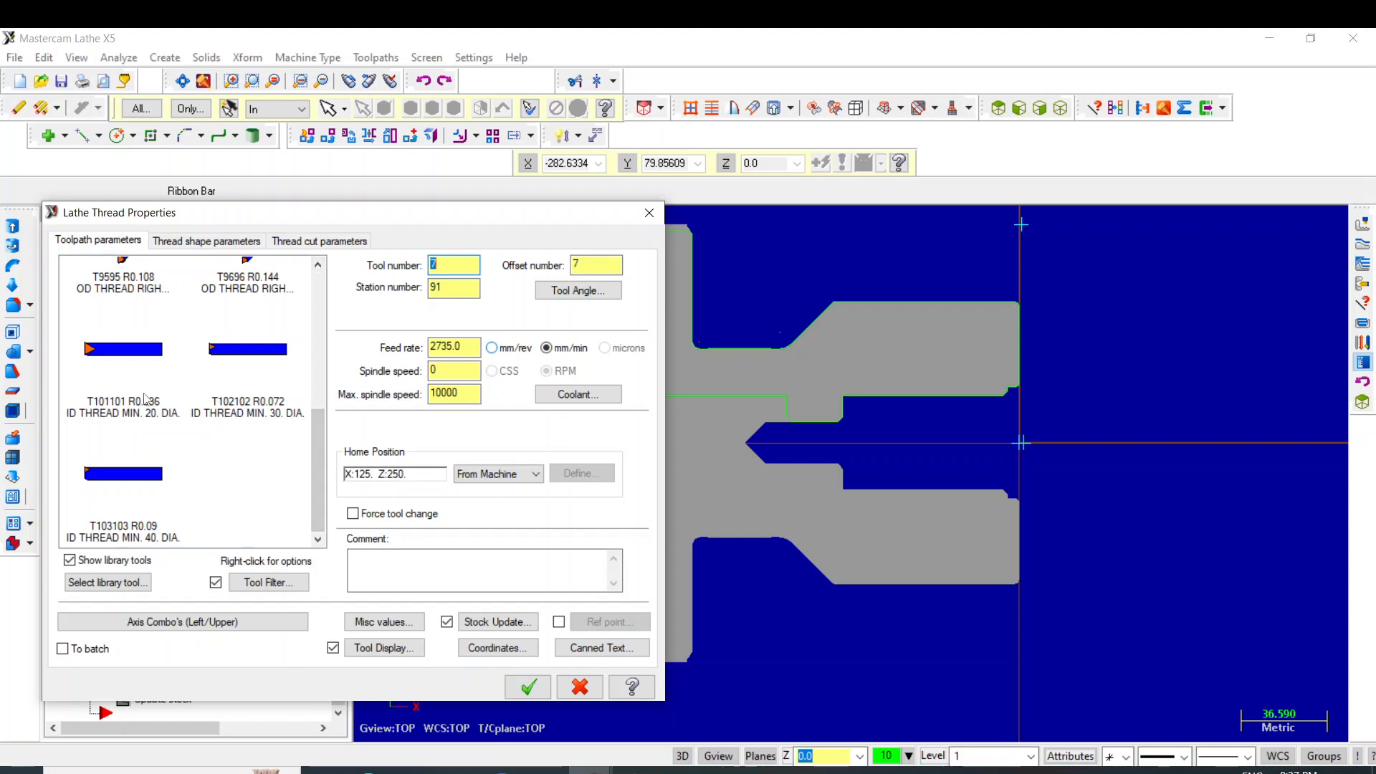
pyautogui.moveTo(159, 410)
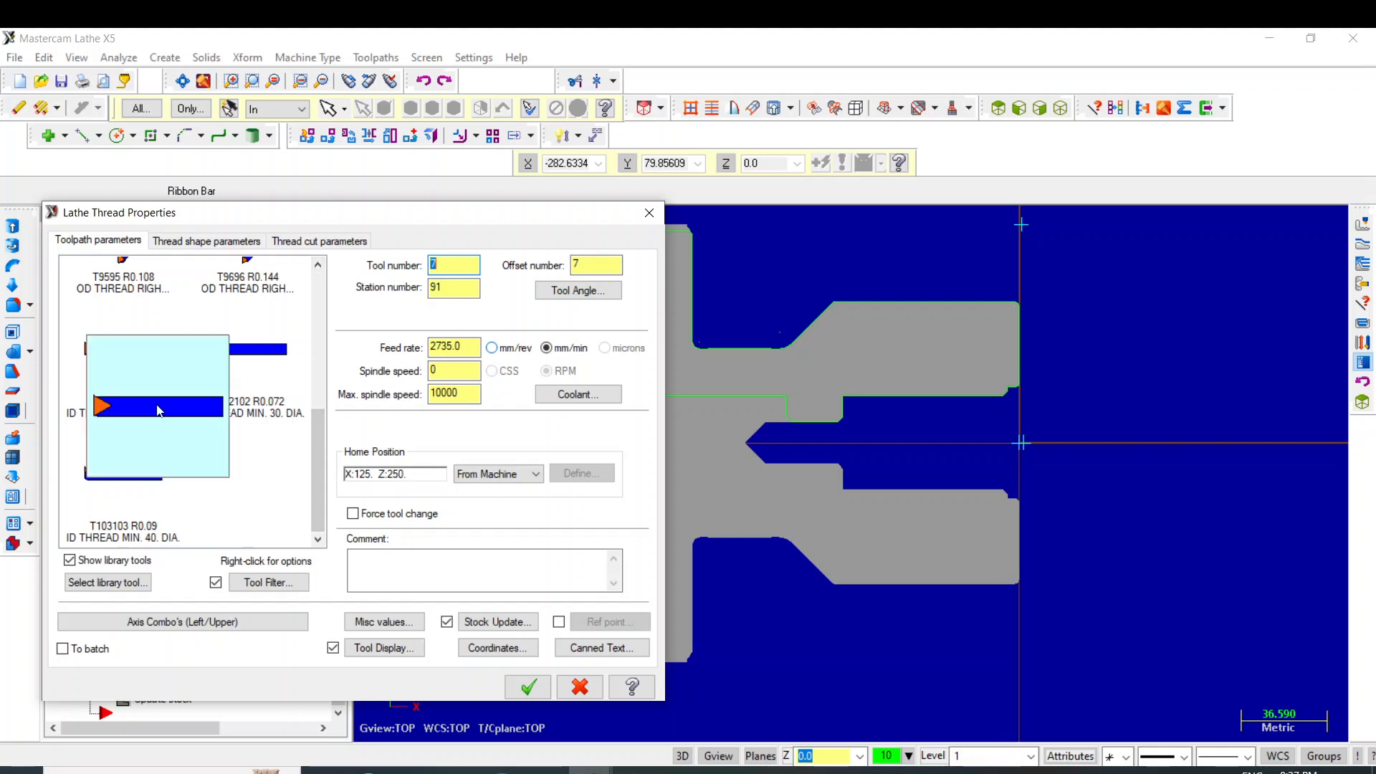
pyautogui.click(159, 410)
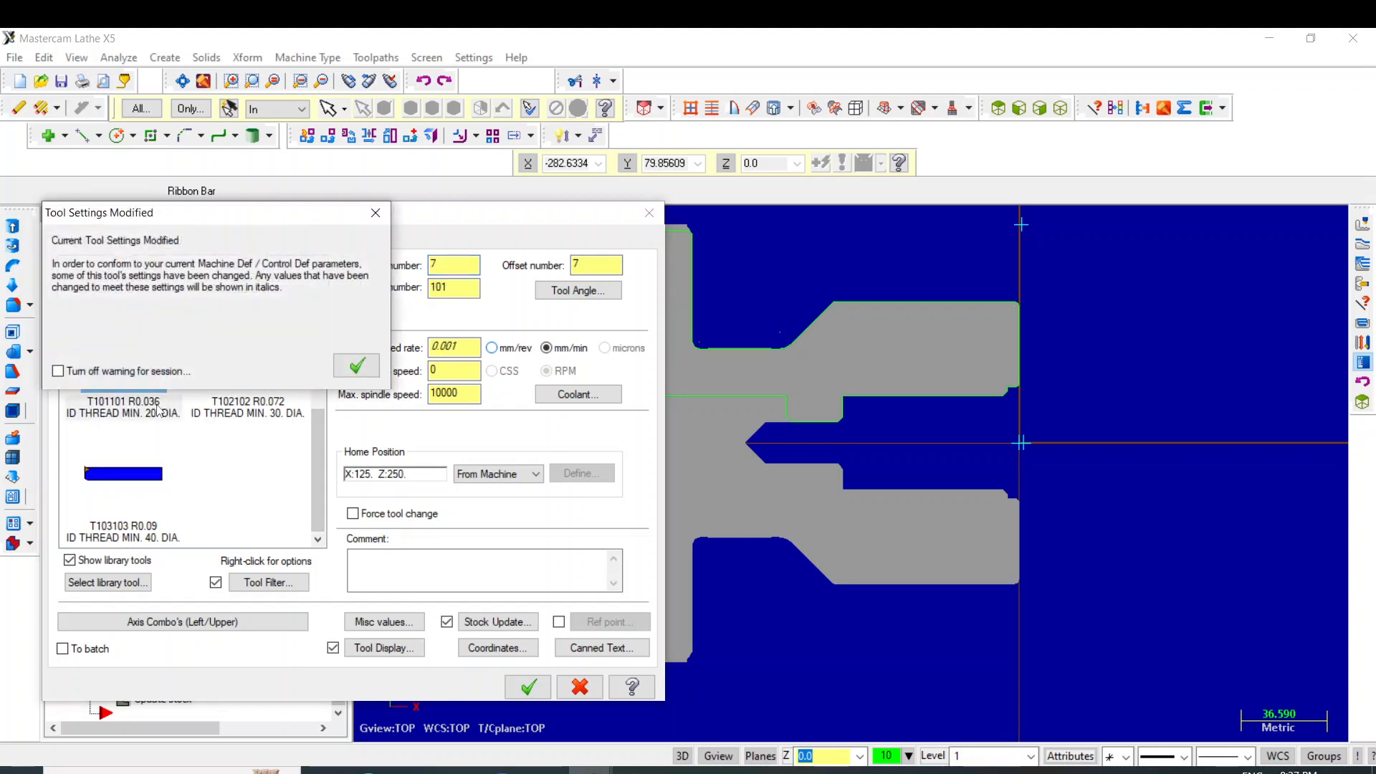
pyautogui.click(356, 366)
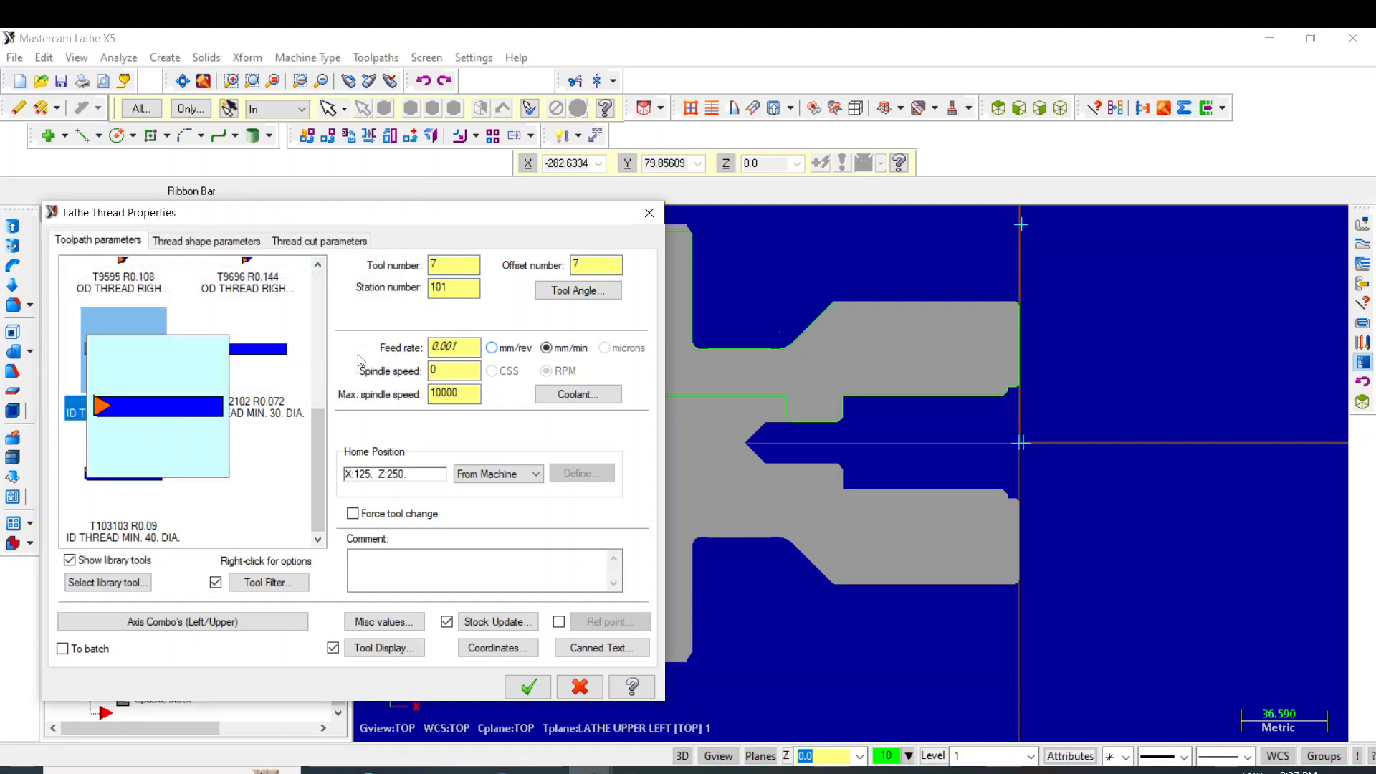
pyautogui.click(410, 569)
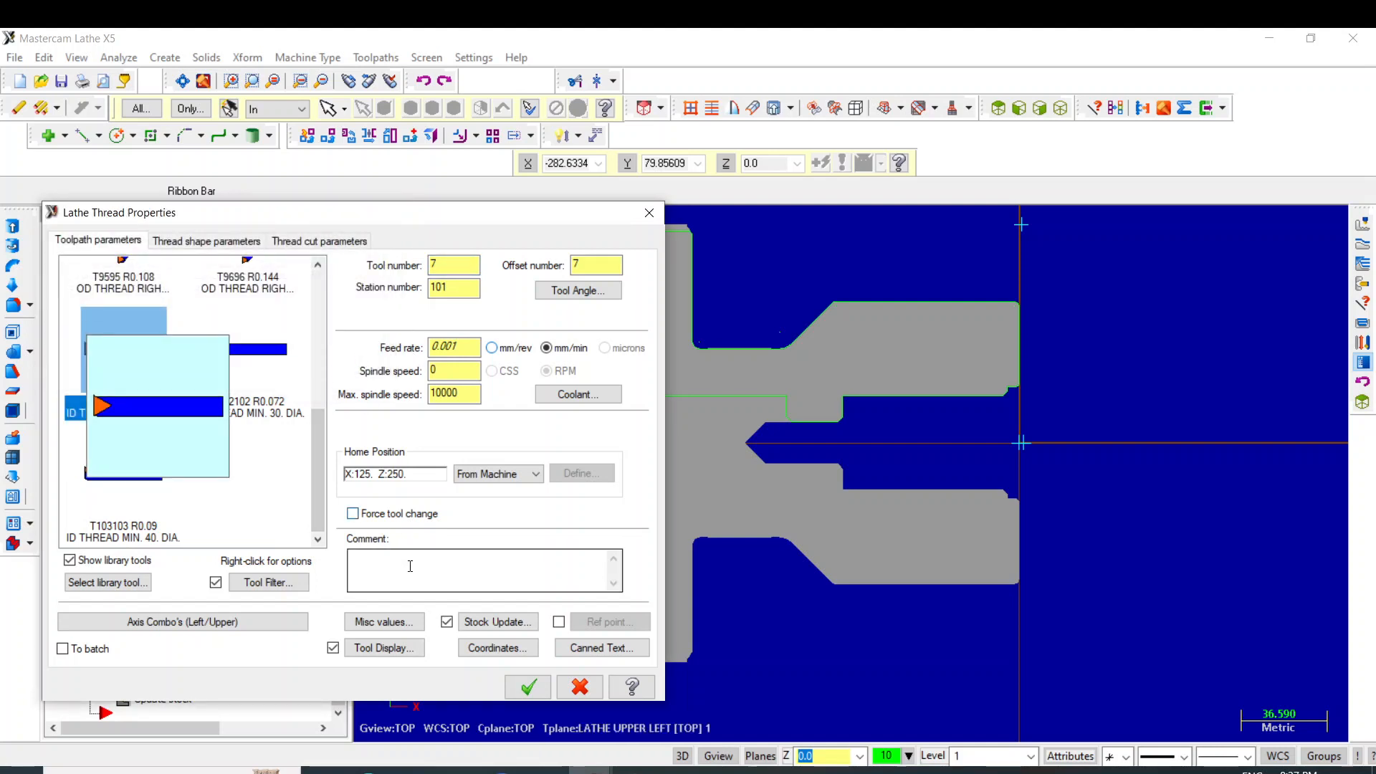
pyautogui.write('is')
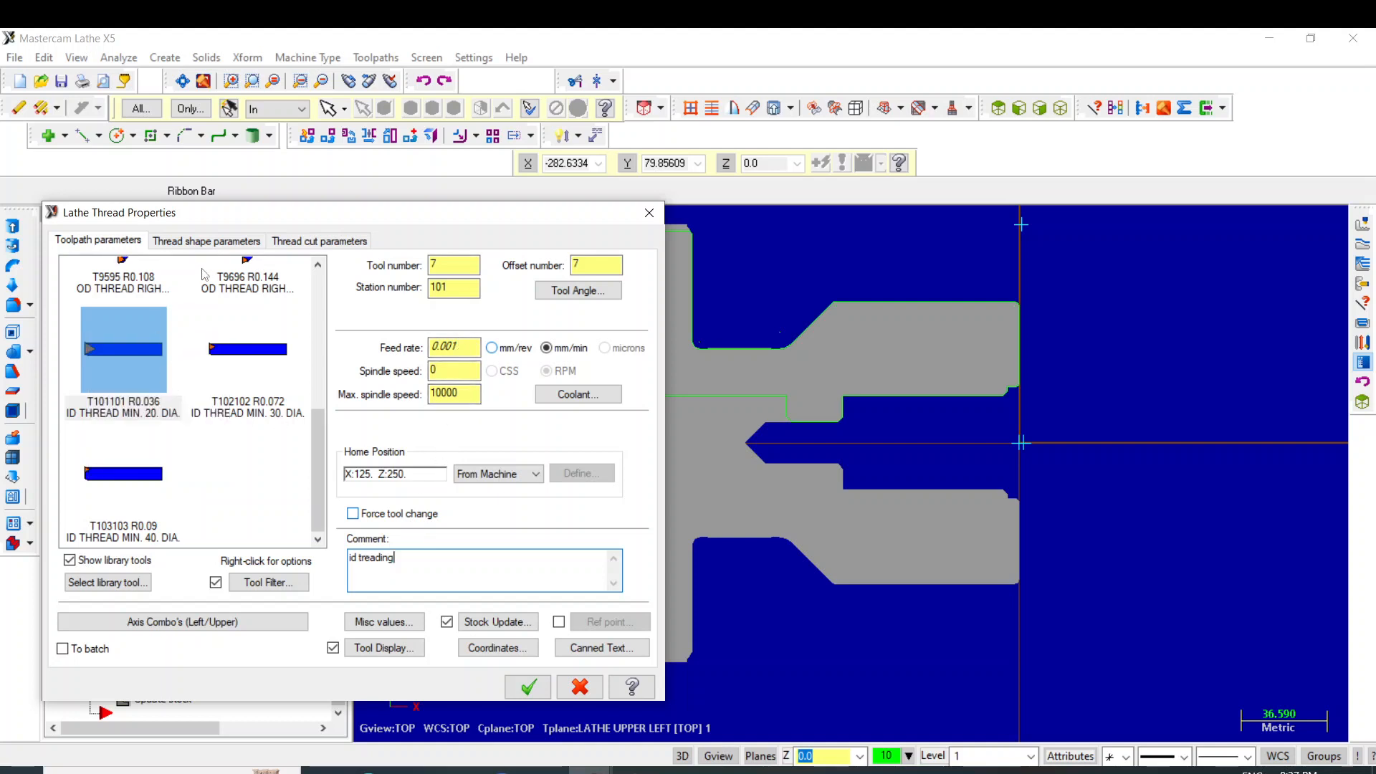
# Set the thread lead to 2 mm/thread and look through the Metric M Profile thread table.
pyautogui.click(236, 245)
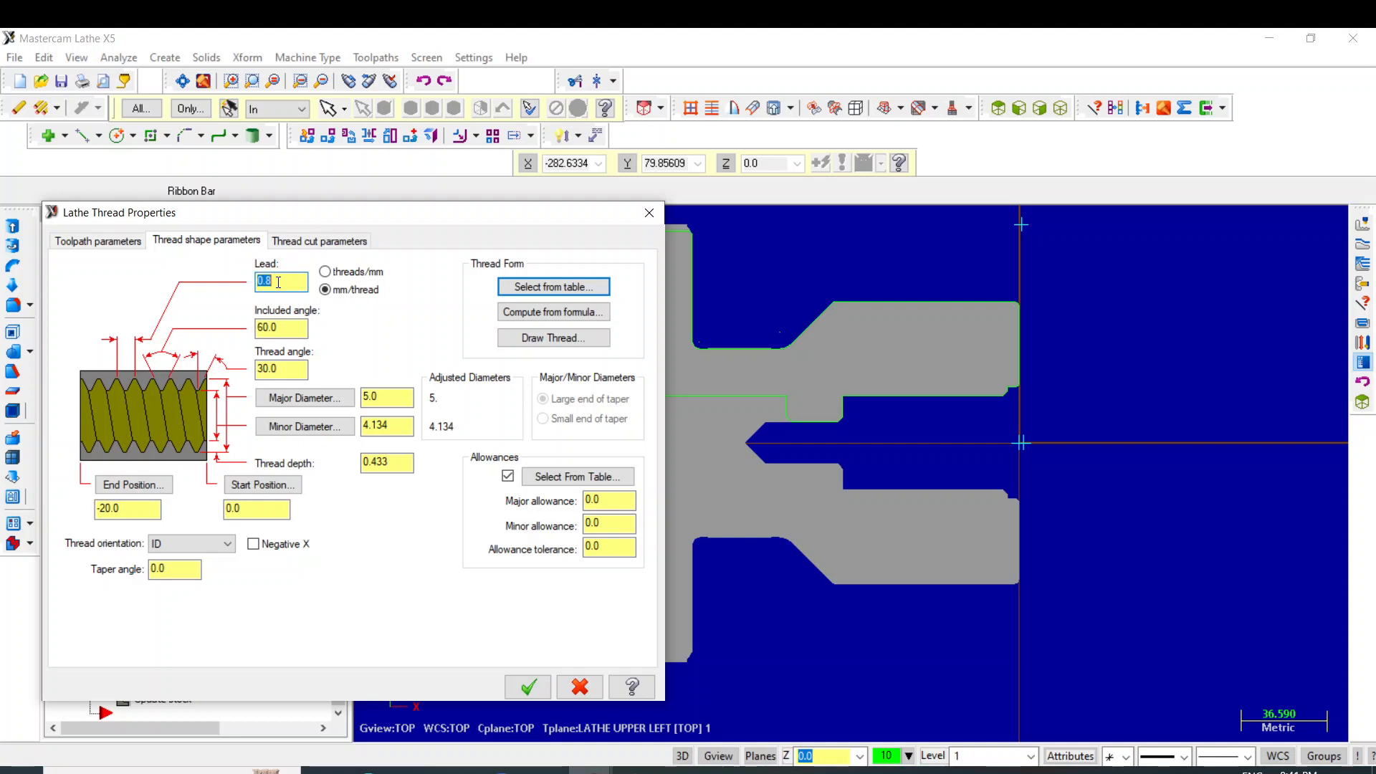
pyautogui.write('2')
pyautogui.press('Return')
pyautogui.click(574, 294)
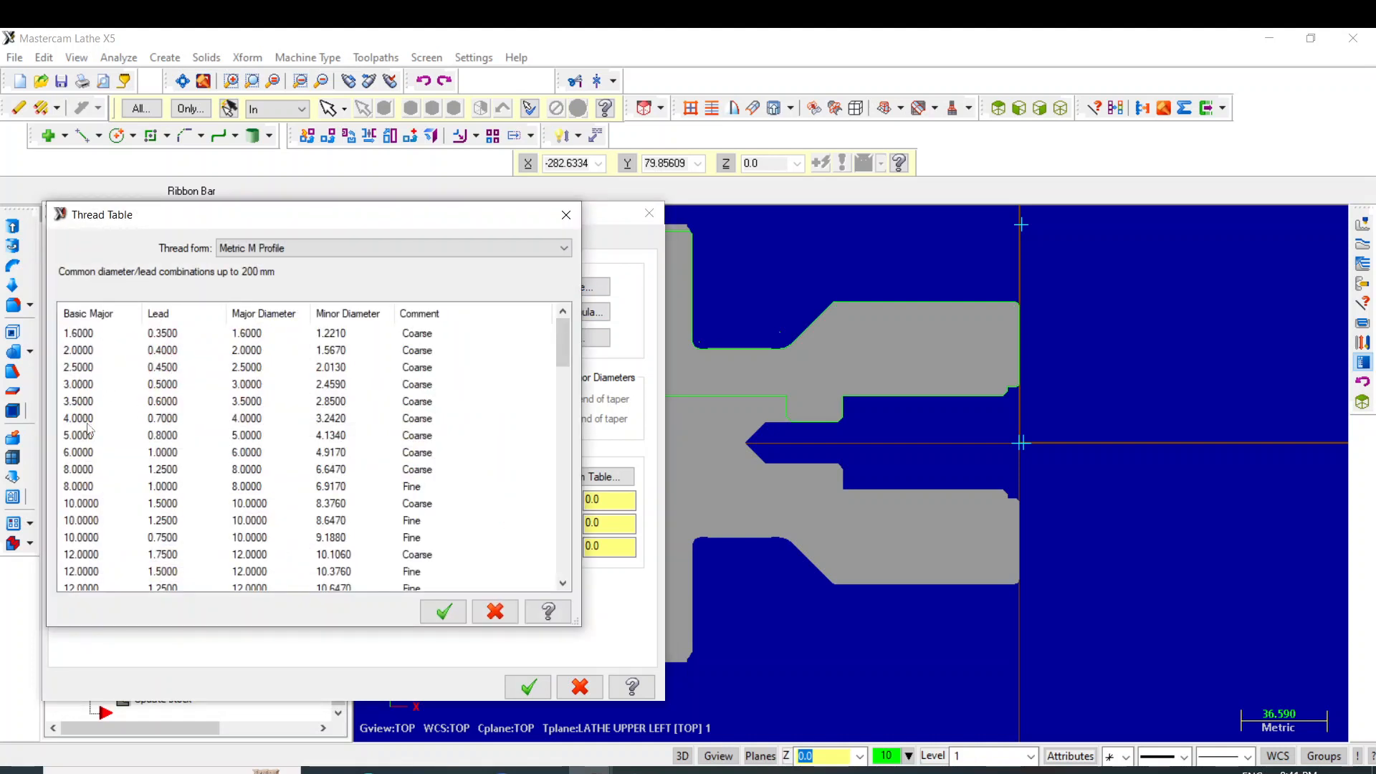
pyautogui.click(566, 215)
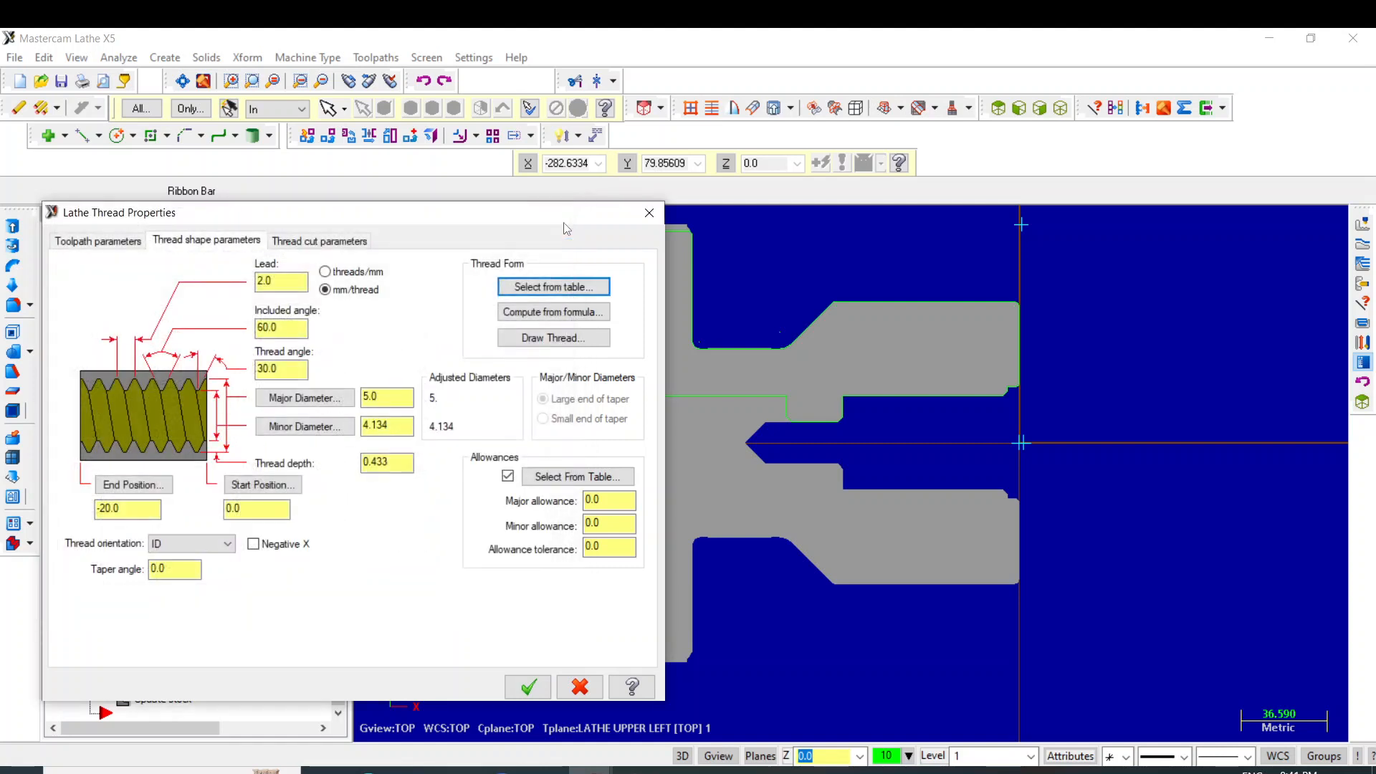
# Compute the thread diameters from the Metric M Profile formula using a basic major diameter of 42 mm.
pyautogui.click(570, 314)
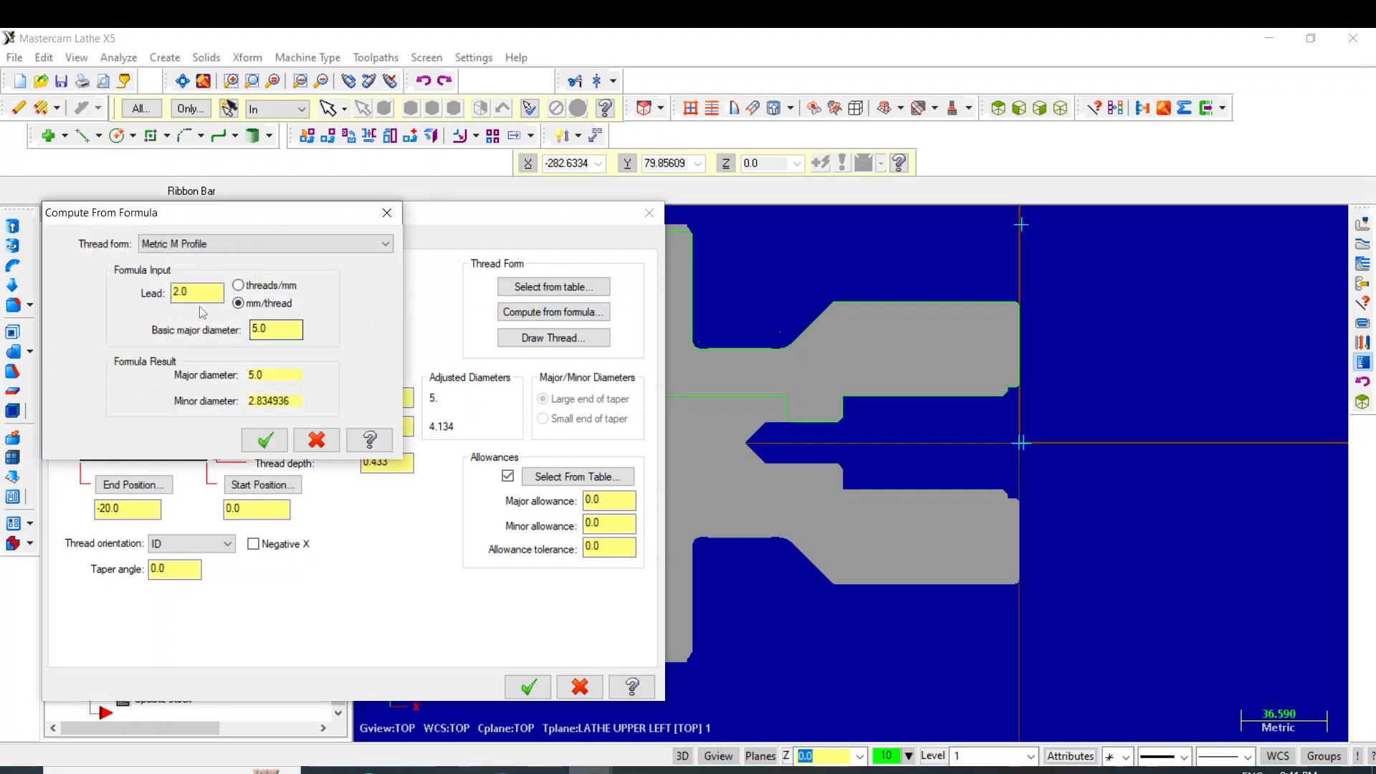
pyautogui.click(273, 327)
pyautogui.doubleClick(273, 331)
pyautogui.write('40')
pyautogui.press('Return')
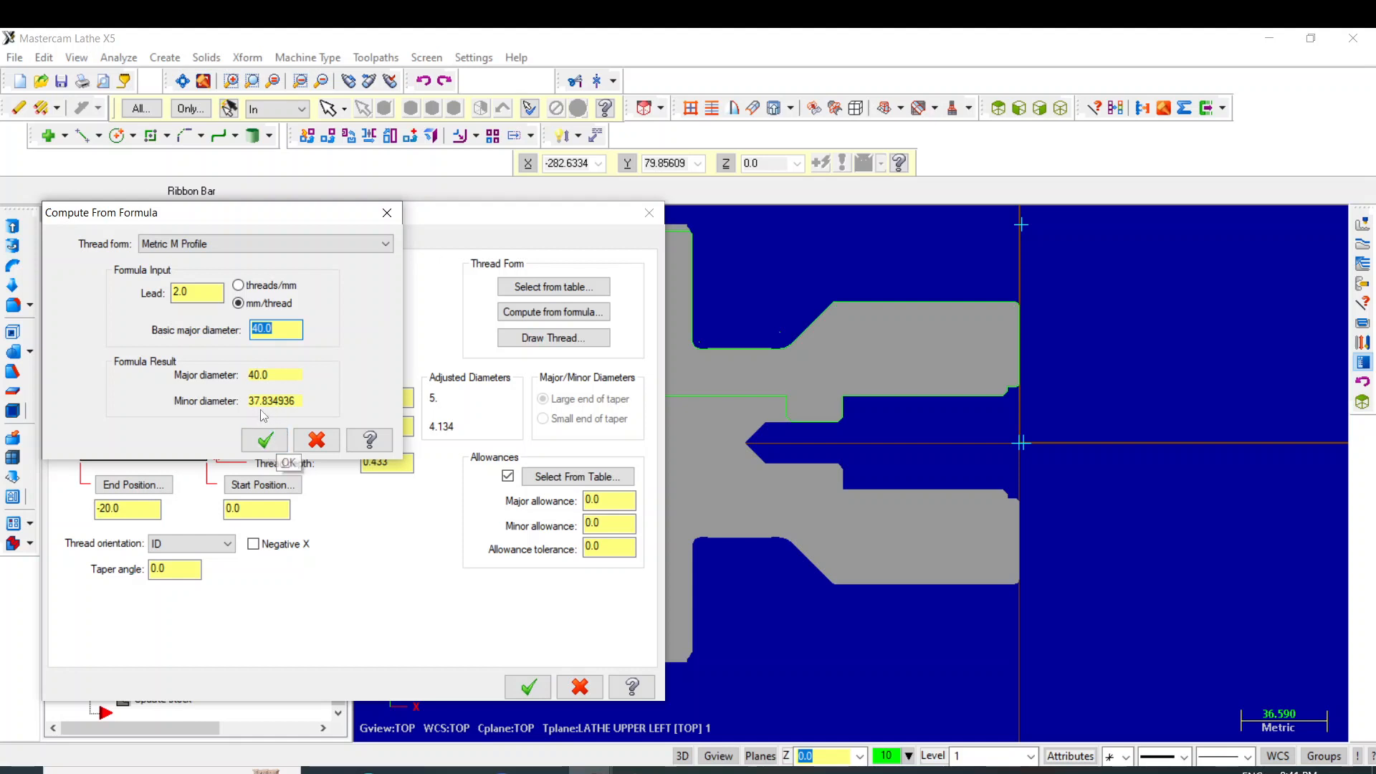
pyautogui.click(272, 331)
pyautogui.write('42')
pyautogui.press('Return')
pyautogui.write('42')
pyautogui.press('Return')
pyautogui.click(267, 440)
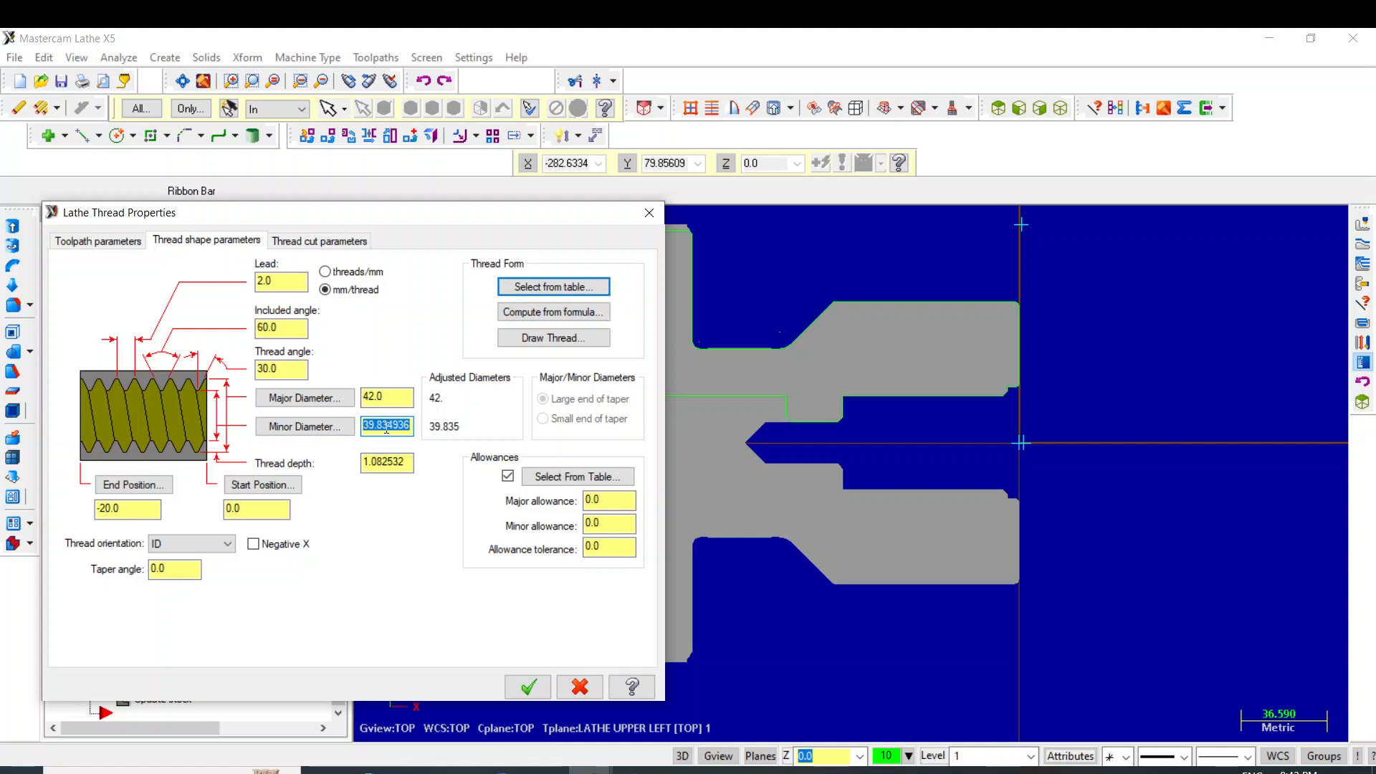
# Set the thread's minor diameter to 40 mm and its end position 74.5 mm deep inside the bore.
pyautogui.write('40')
pyautogui.press('Return')
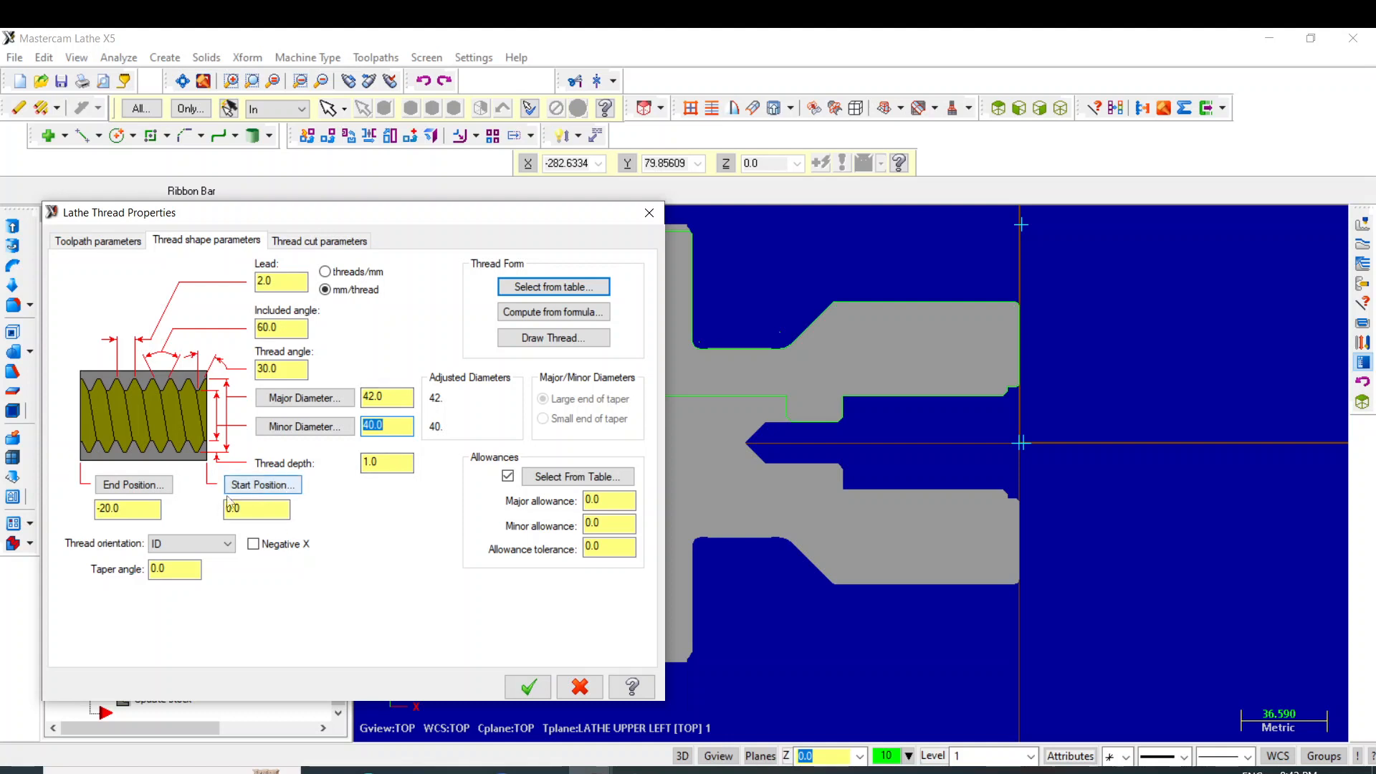
pyautogui.doubleClick(129, 510)
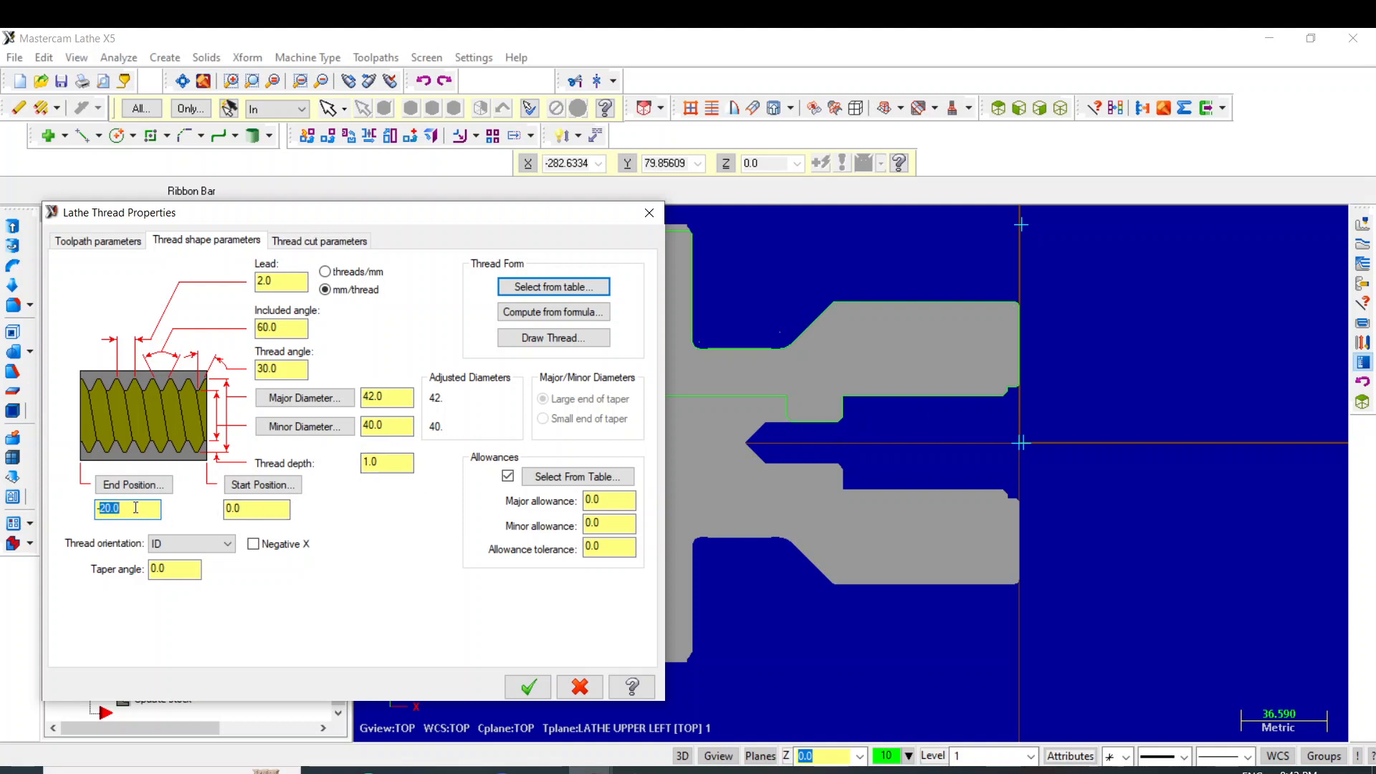
pyautogui.write('74.5')
# In the thread cut parameters, set the acceleration clearance to 2.0 mm and the finish pass allowance to 2.0.
pyautogui.click(364, 244)
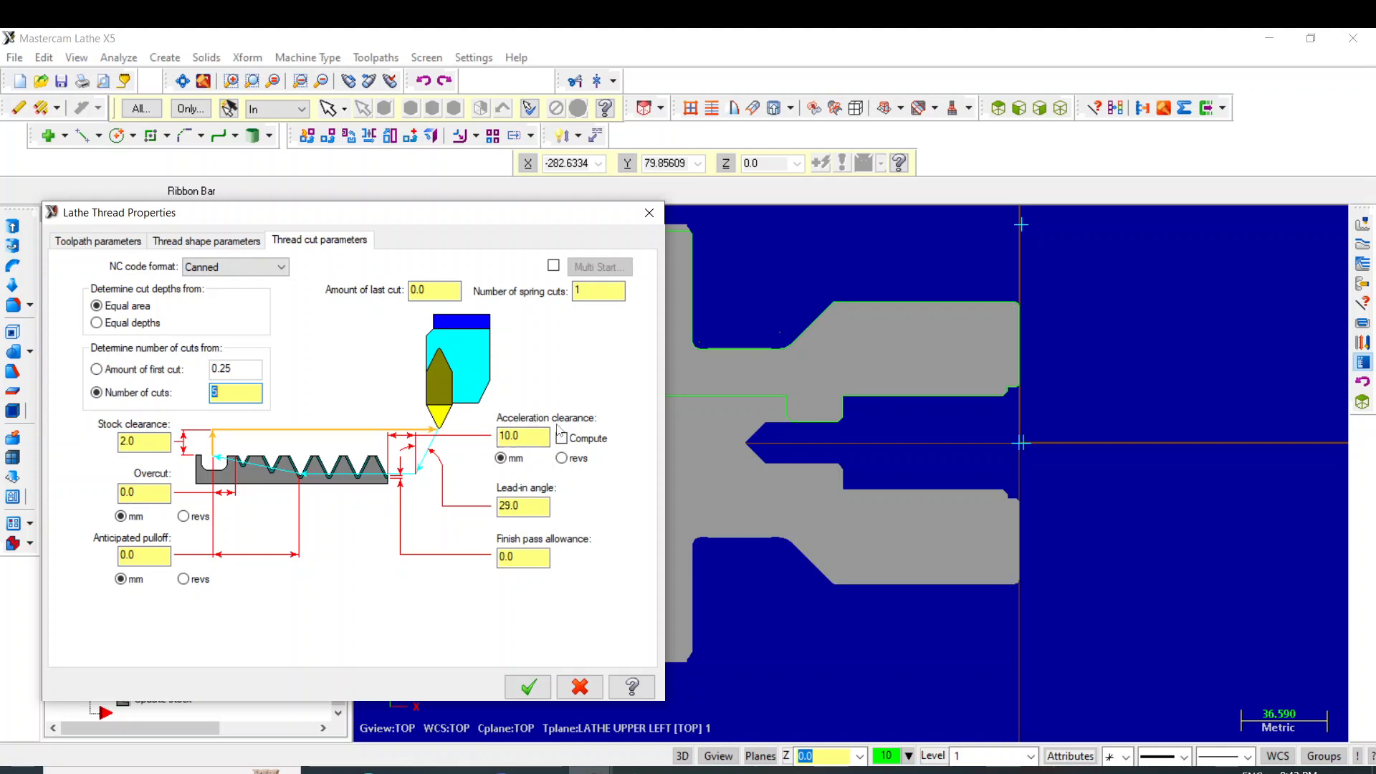
pyautogui.doubleClick(521, 439)
pyautogui.write('2.0')
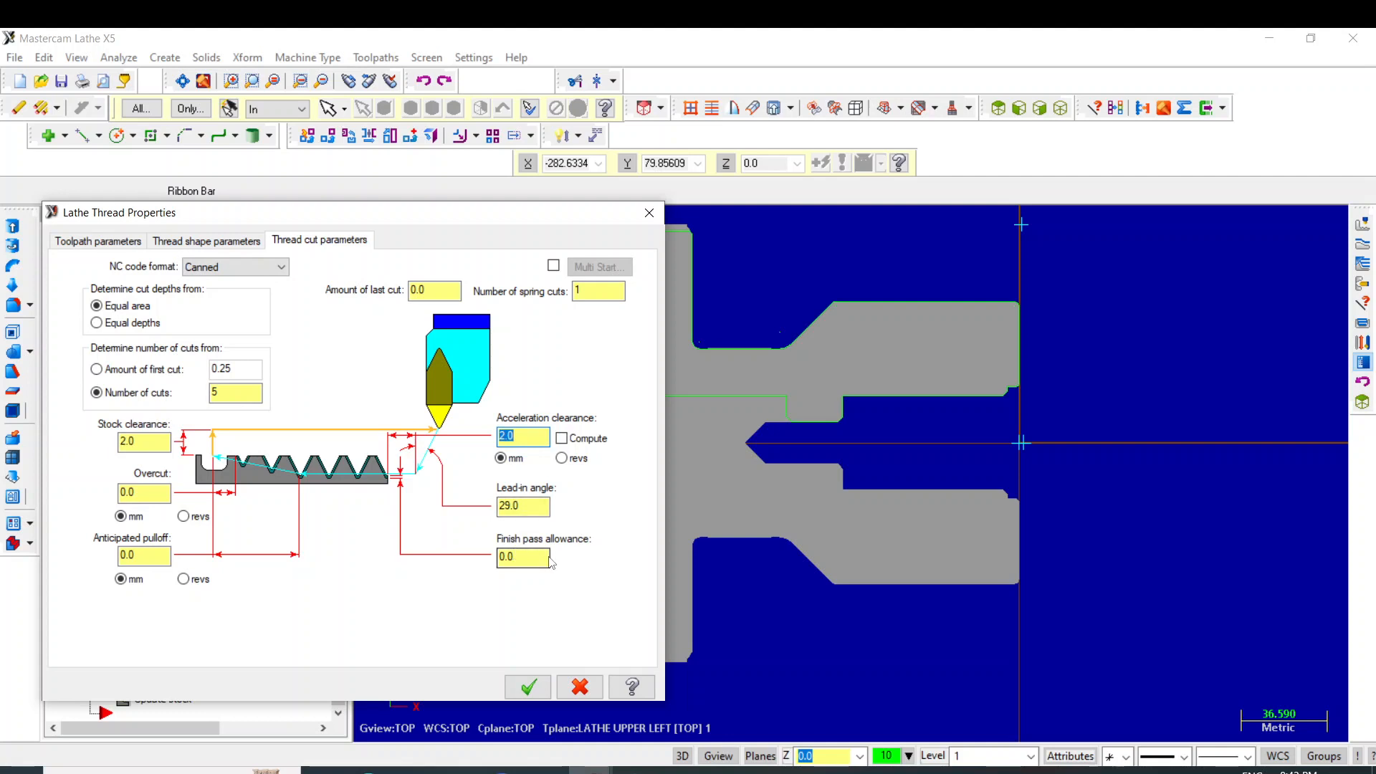
pyautogui.doubleClick(513, 557)
pyautogui.write('2.0')
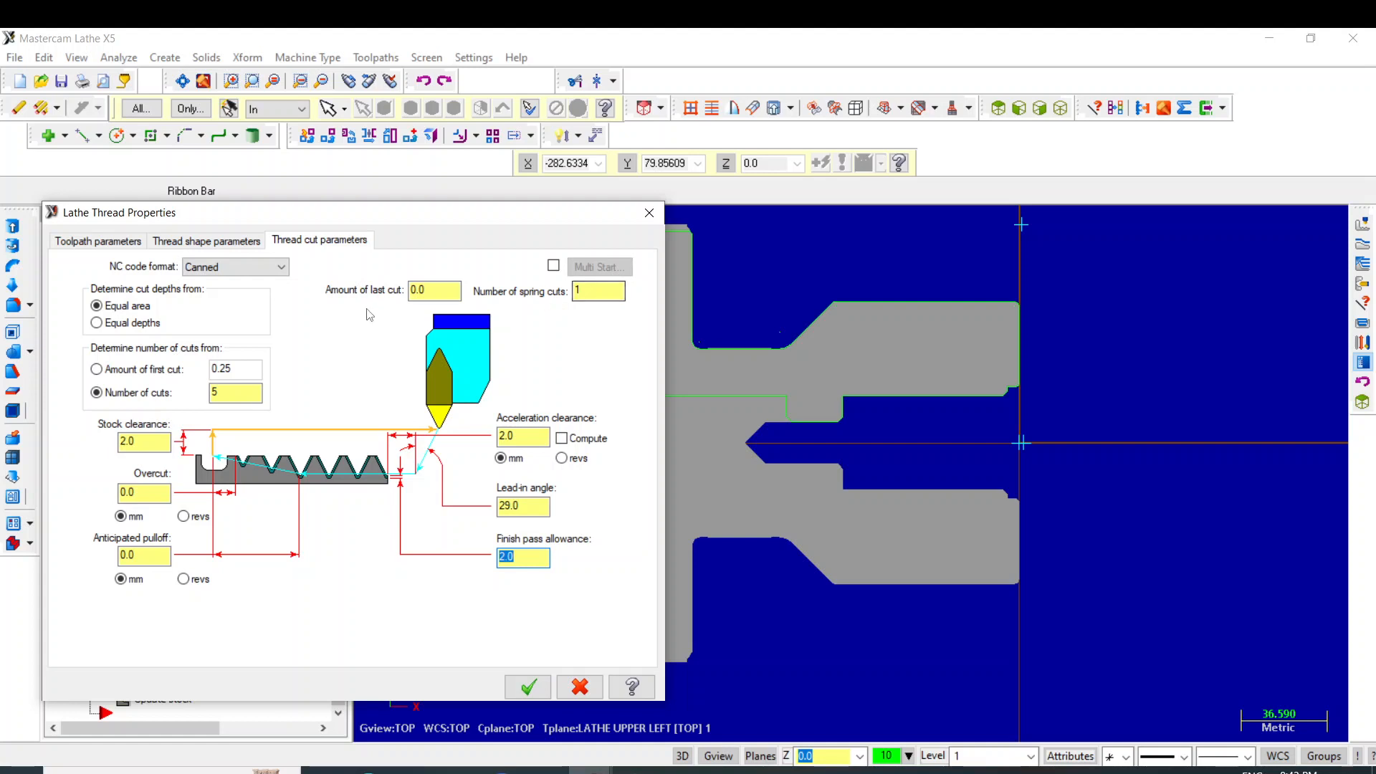
# Set the amount of last cut to 0.005, keep the Canned NC code format and generate the thread toolpath.
pyautogui.click(430, 291)
pyautogui.write('.')
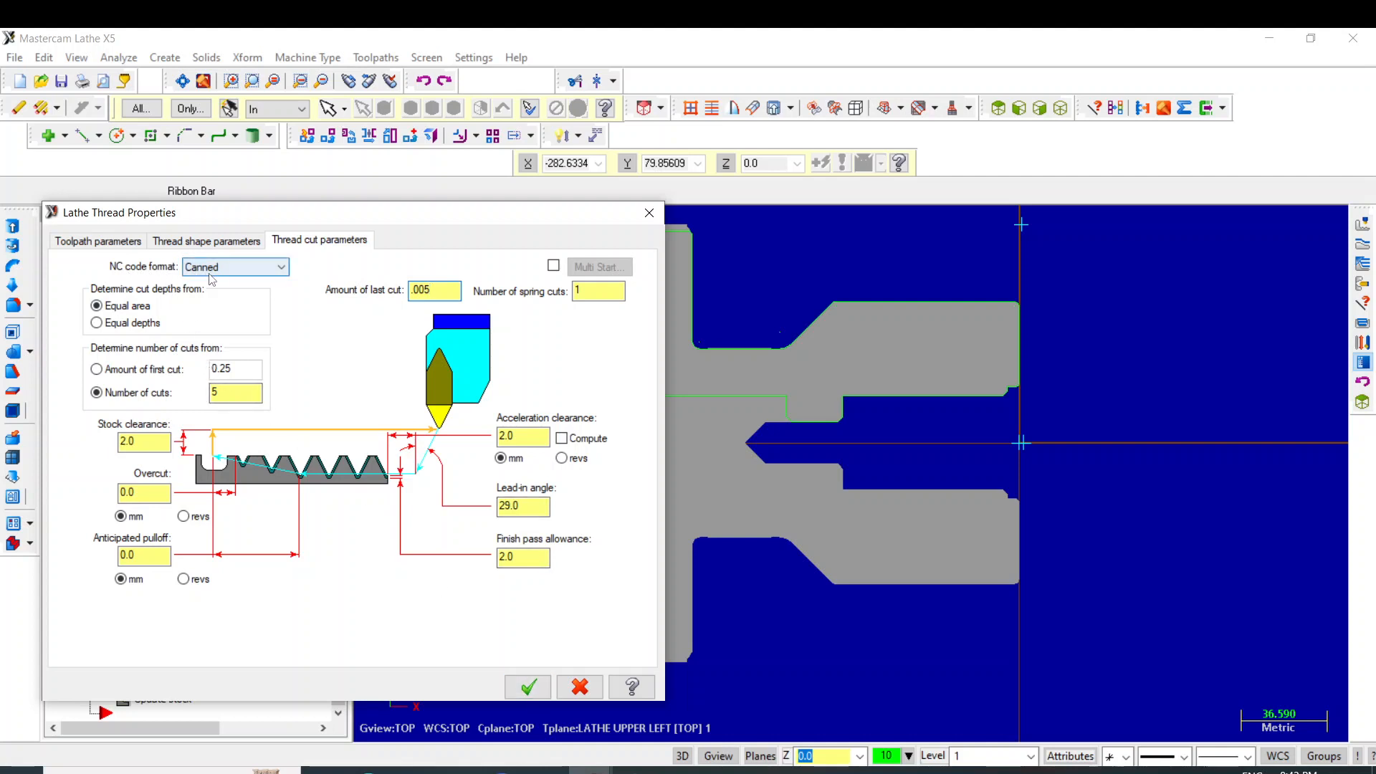
pyautogui.click(287, 271)
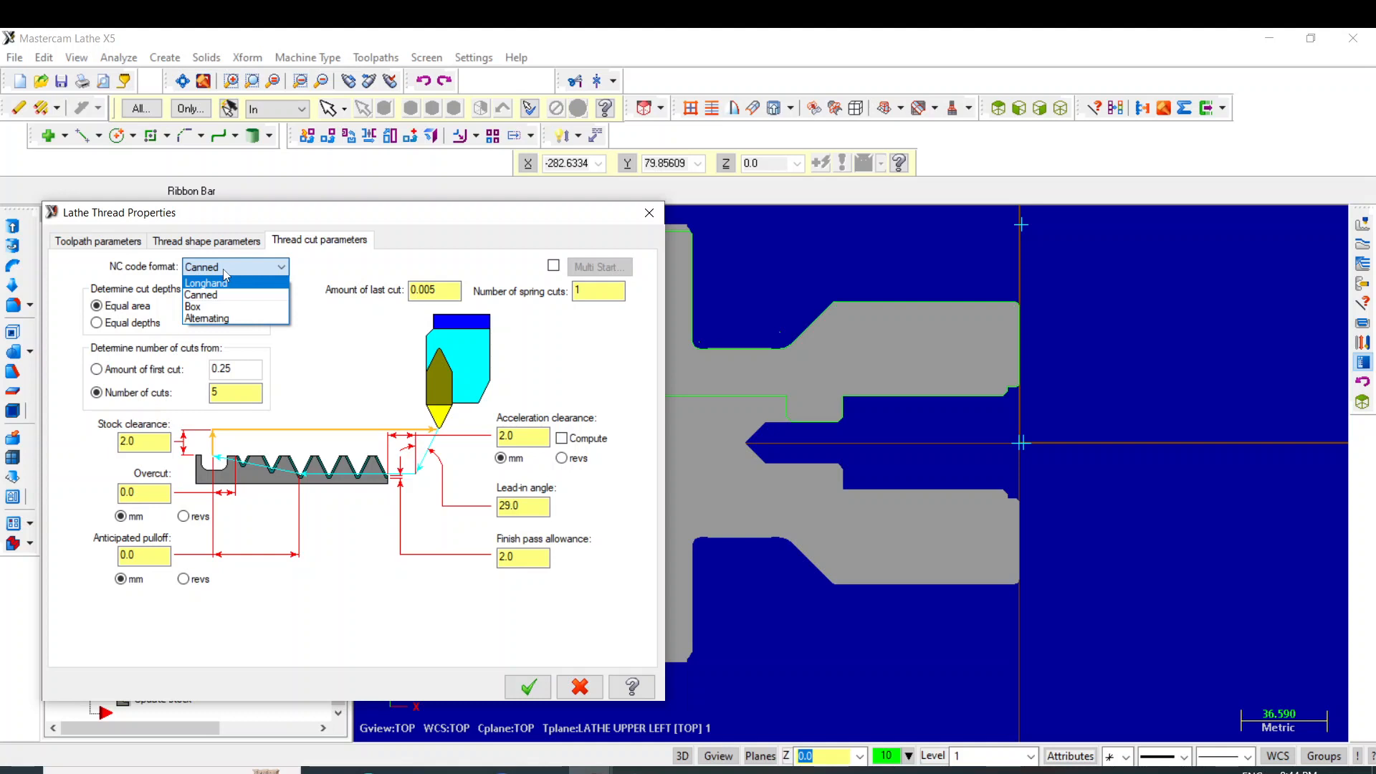
pyautogui.click(271, 266)
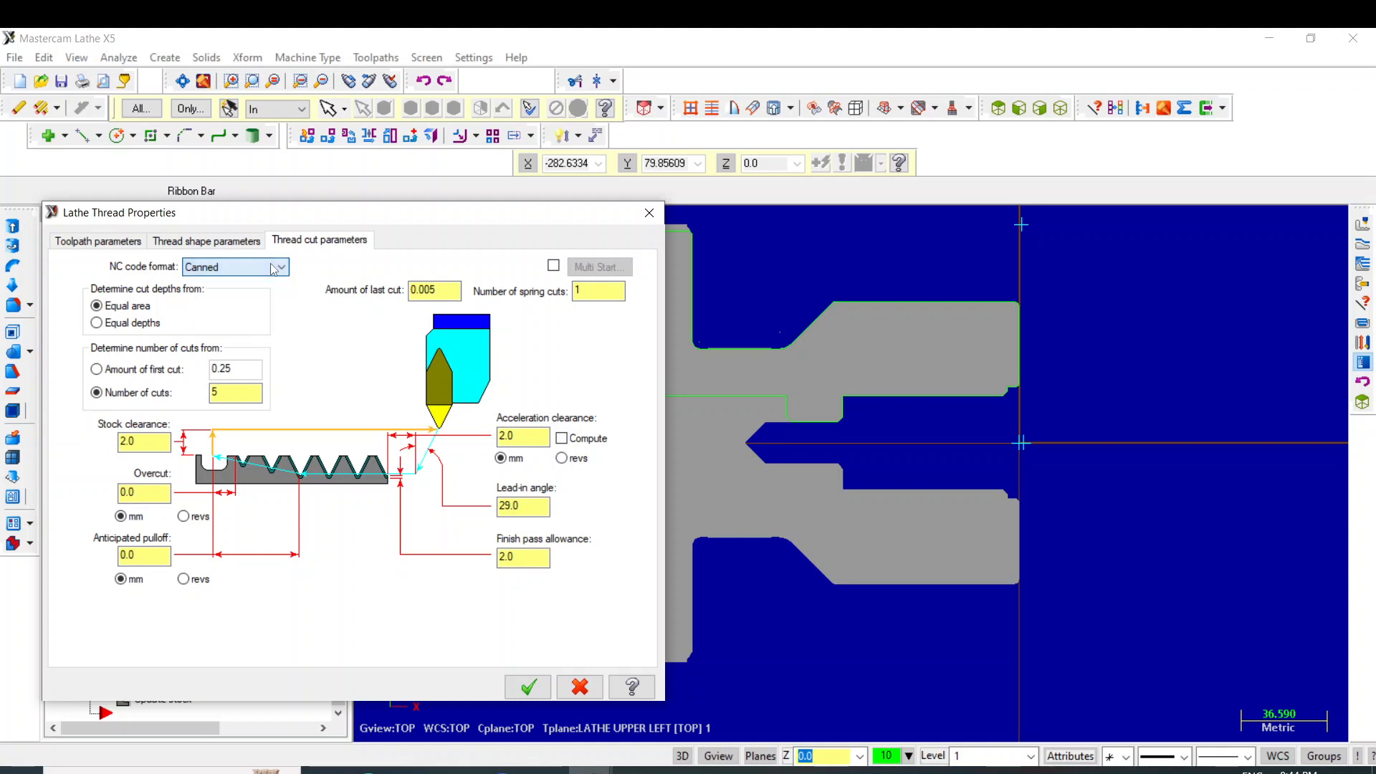
pyautogui.click(528, 686)
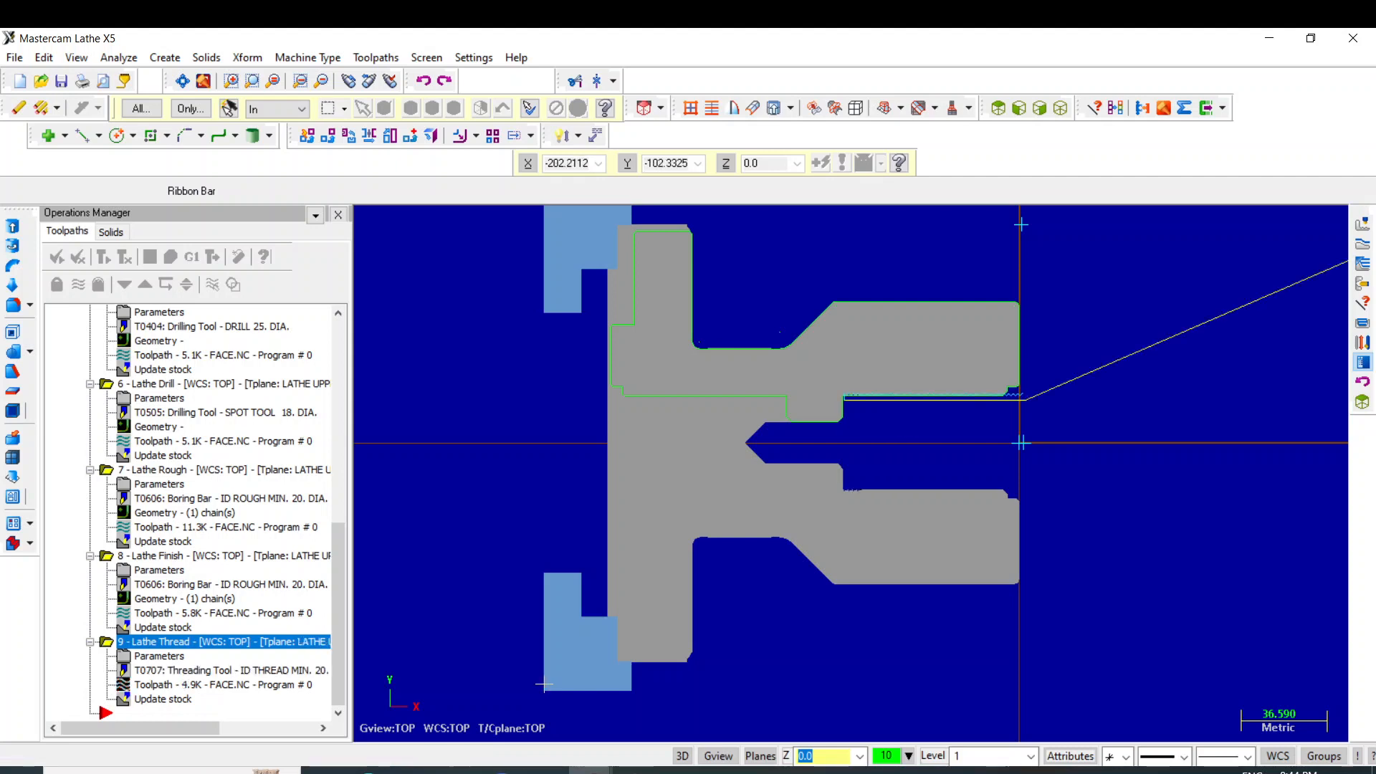
# Select all operations and open Verify, regenerating the unlocked dirty operations.
pyautogui.scroll(3, 962, 355)
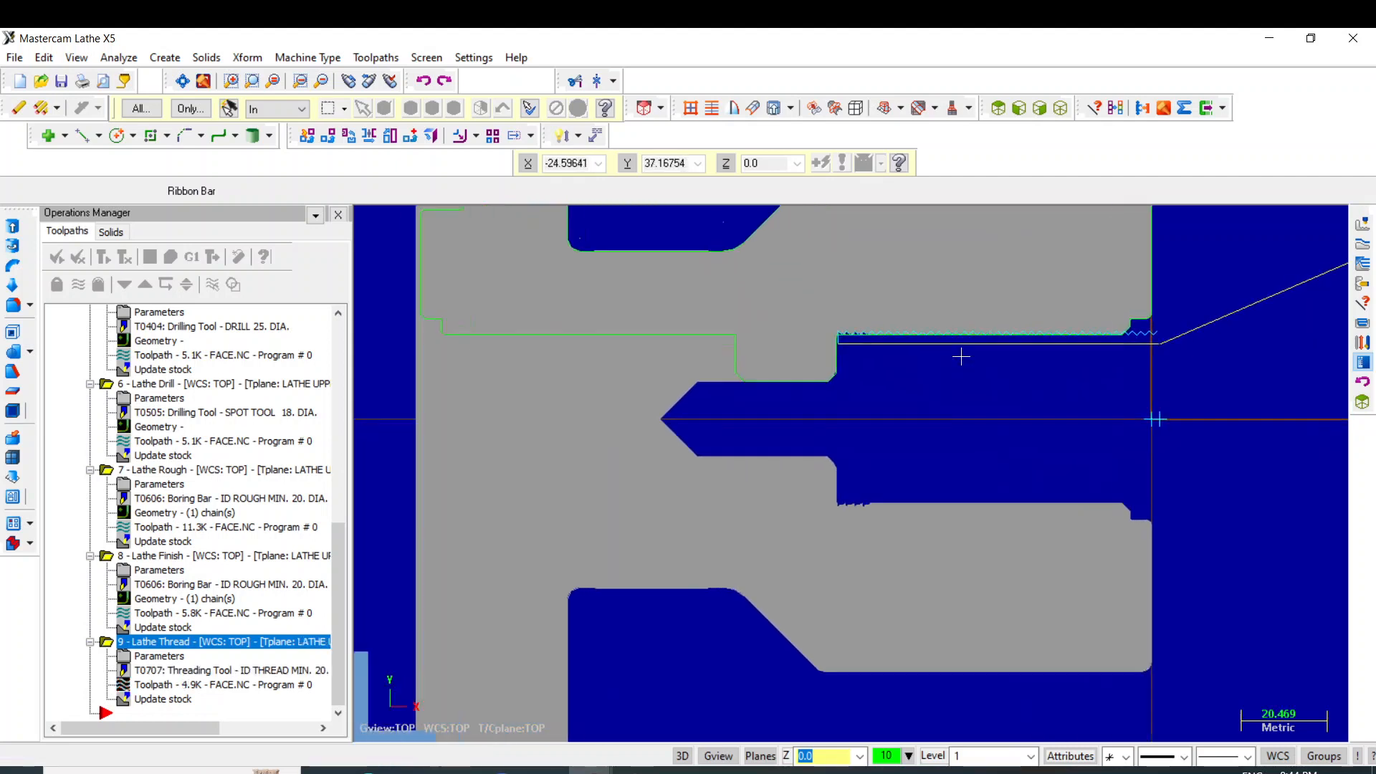
pyautogui.scroll(2, 961, 357)
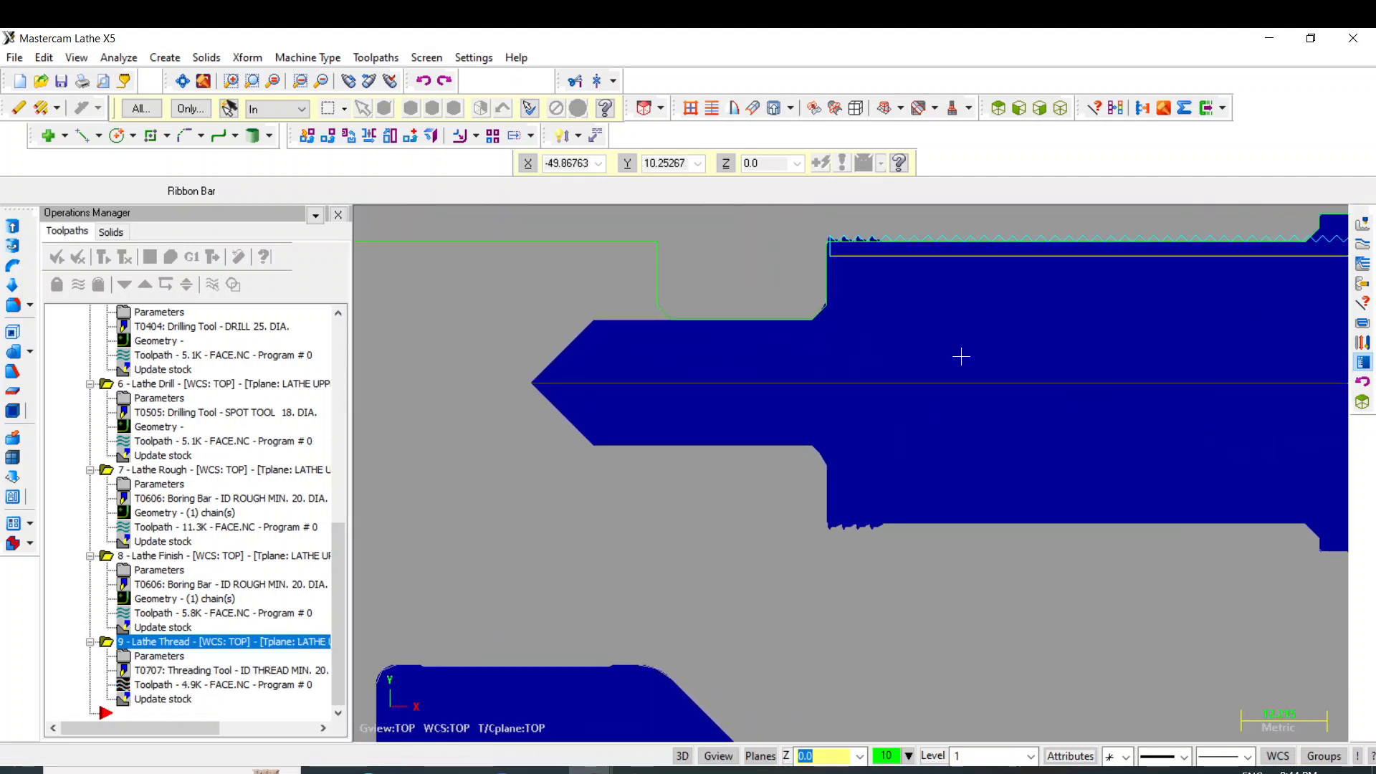
pyautogui.scroll(-3, 962, 357)
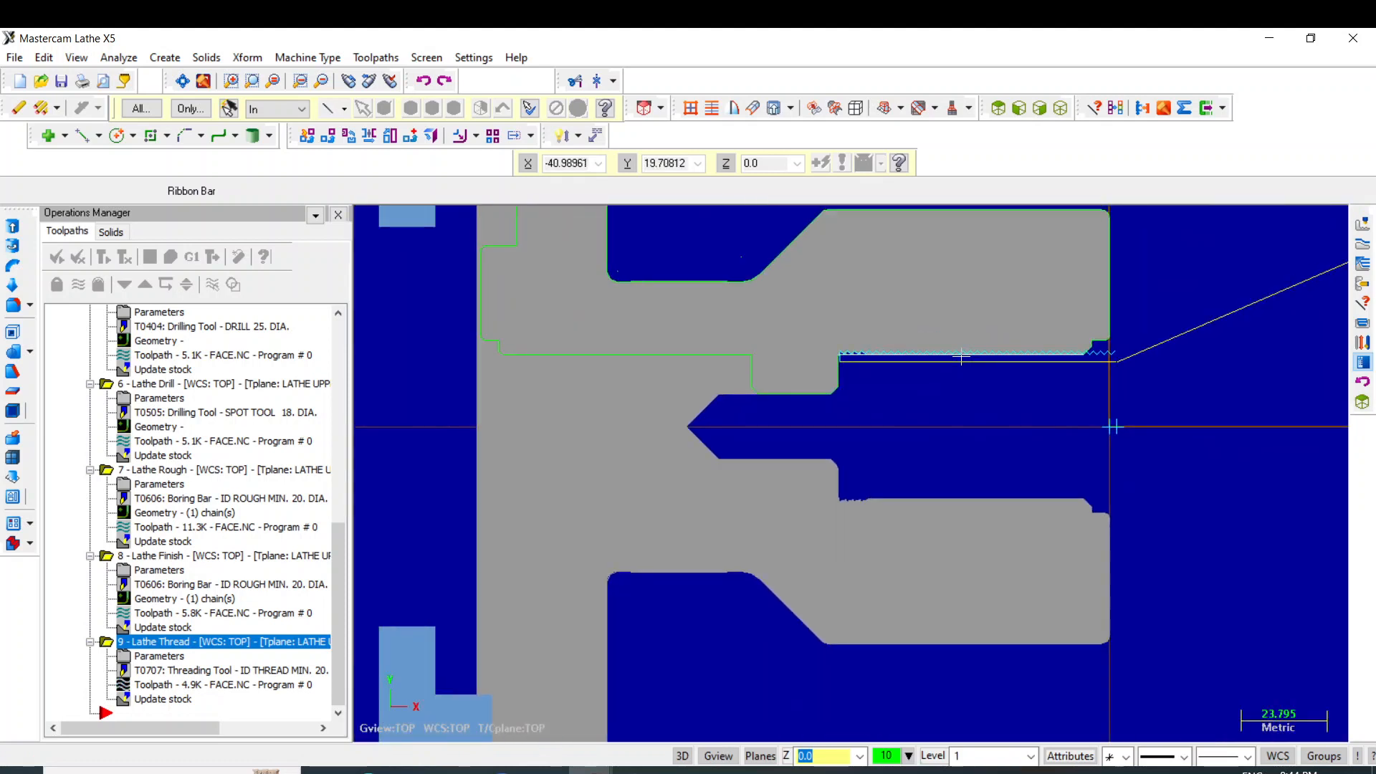
pyautogui.scroll(-3, 962, 356)
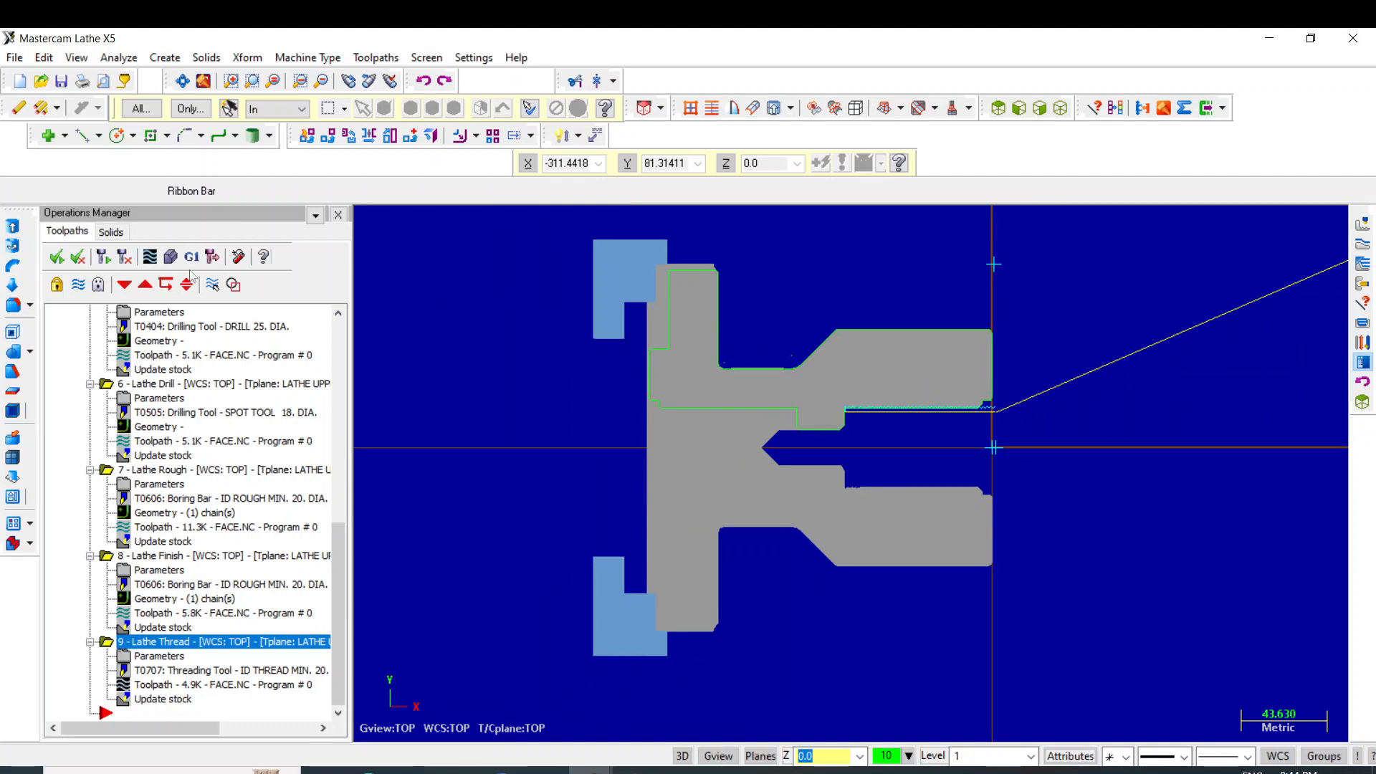
pyautogui.click(57, 257)
pyautogui.click(79, 285)
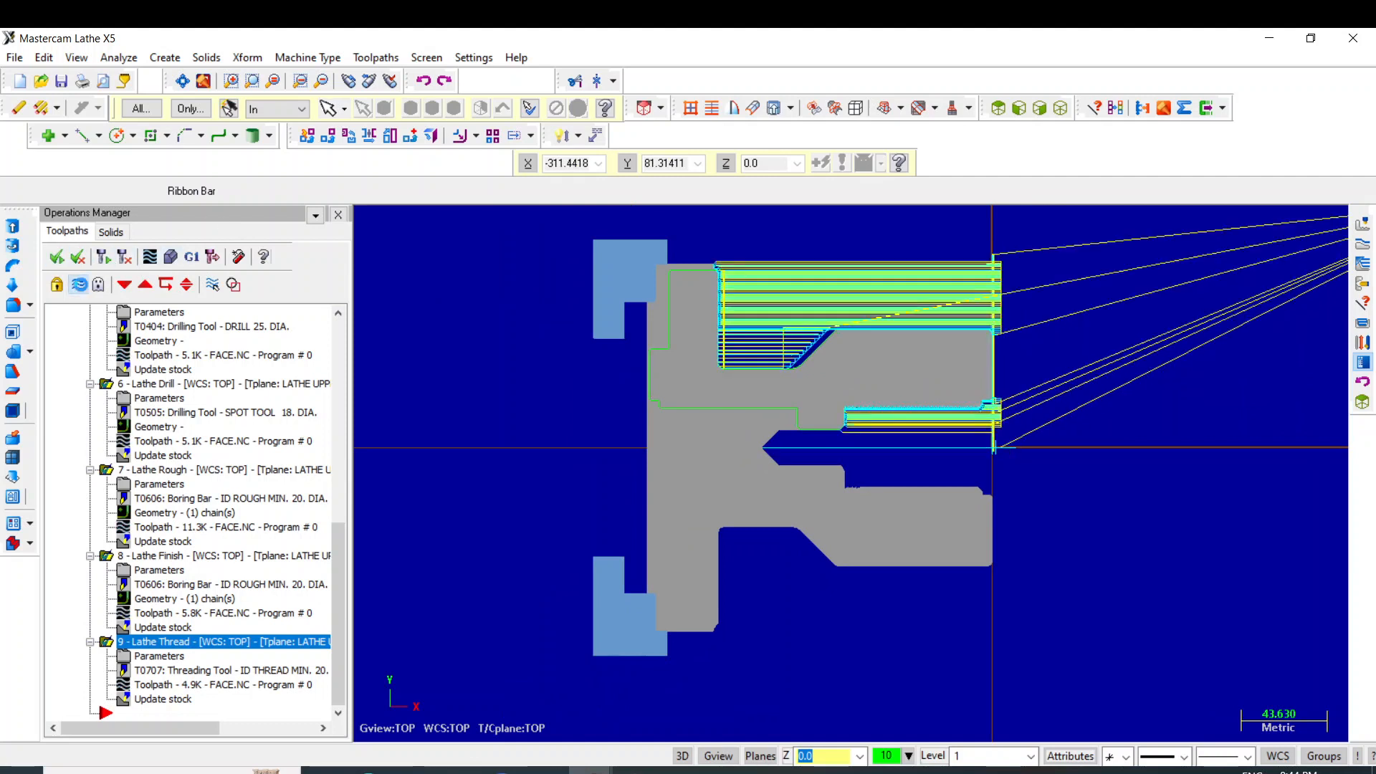
pyautogui.click(172, 259)
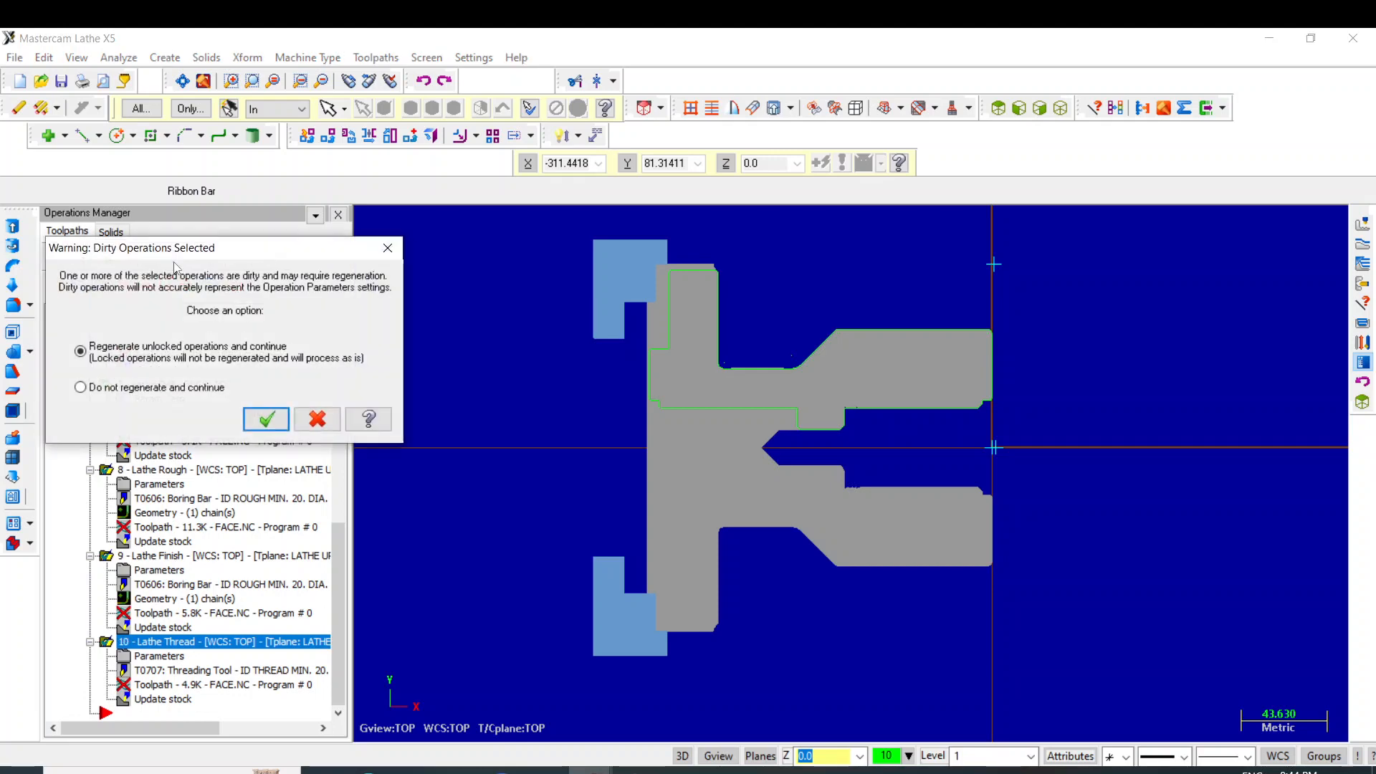
pyautogui.click(266, 419)
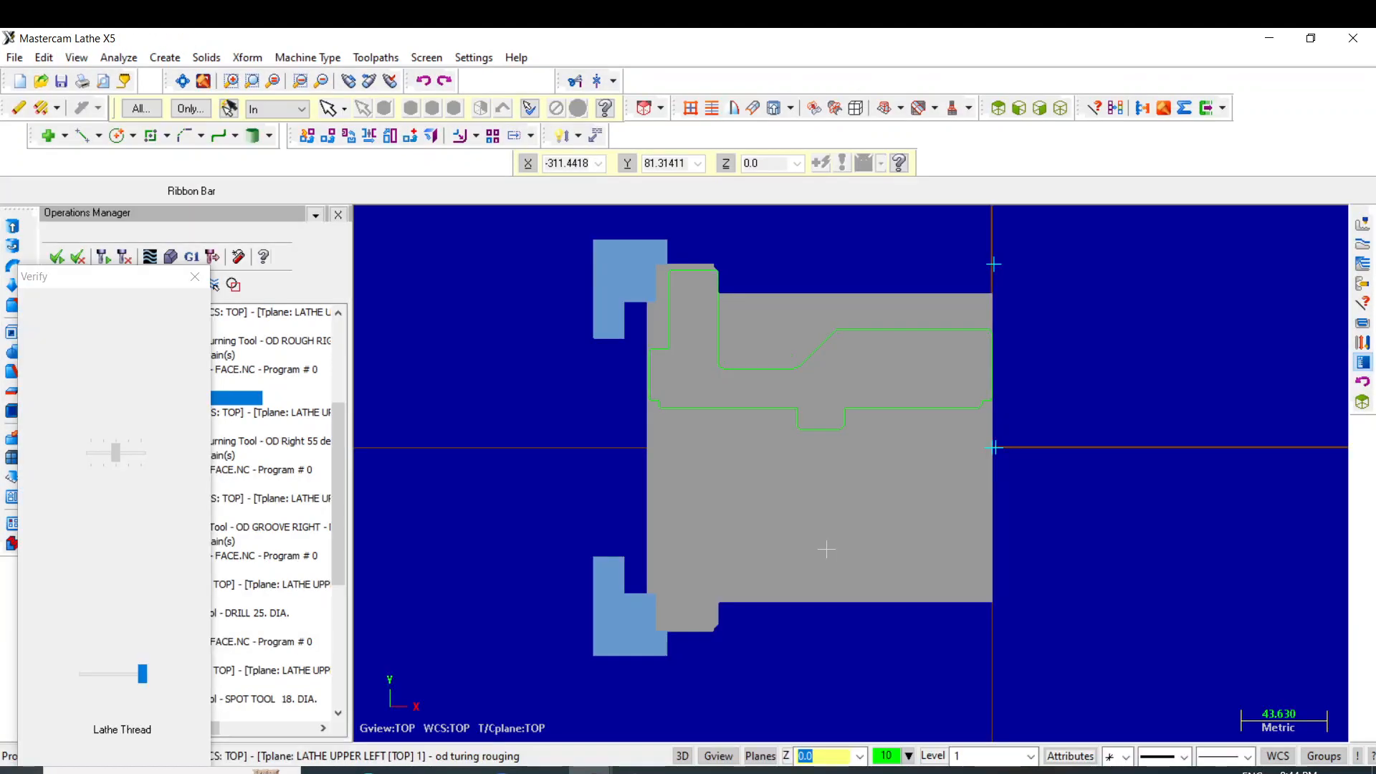
# Set the verification to show the tool with its holder and stop on tool change, and simulate the facing and OD roughing operations.
pyautogui.scroll(-5, 1049, 689)
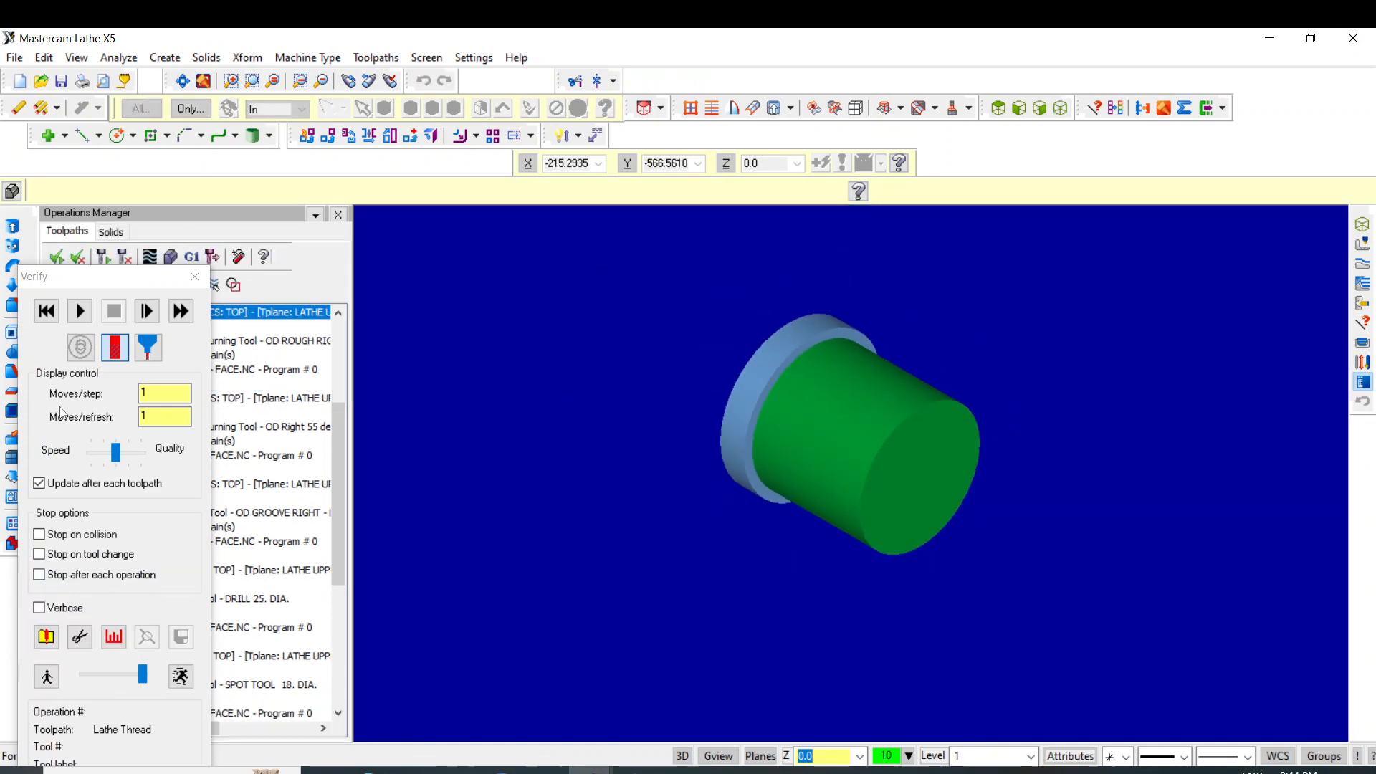
pyautogui.click(155, 346)
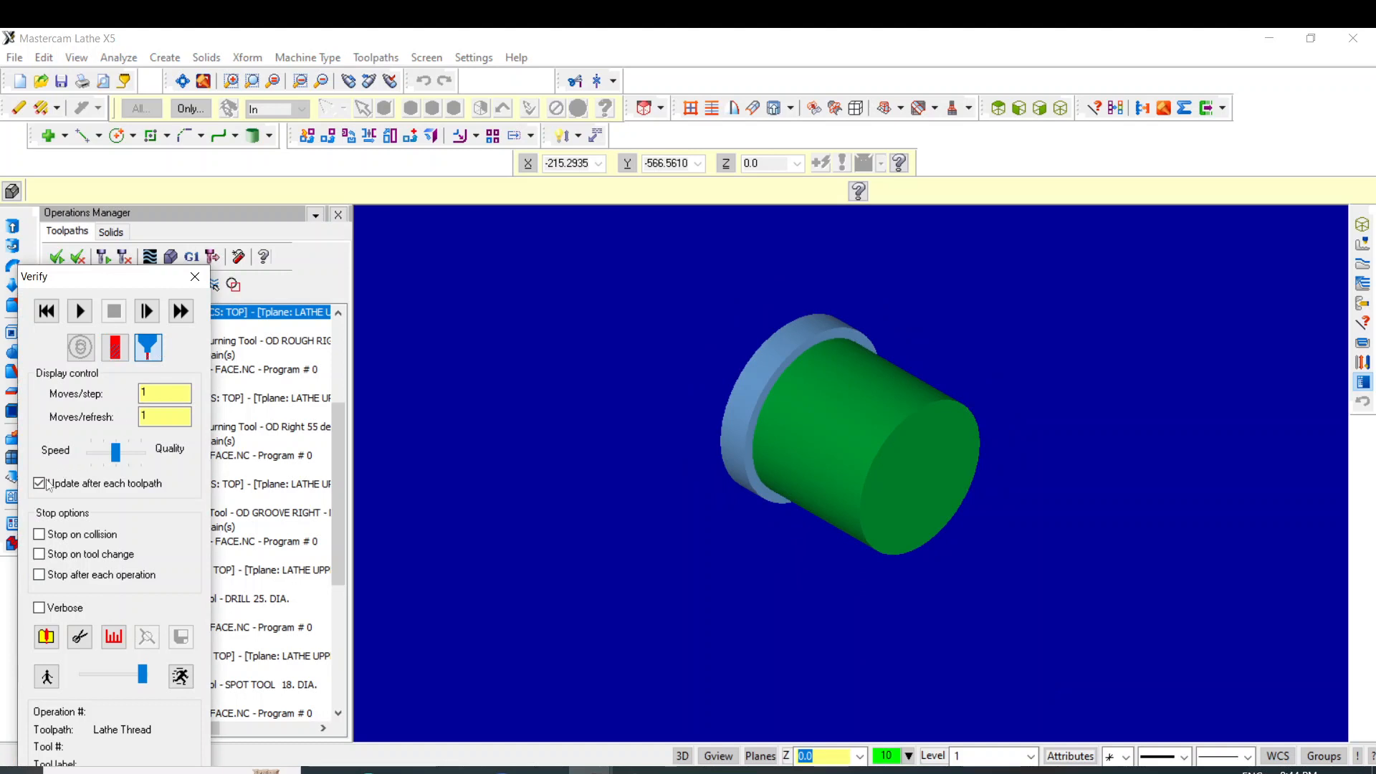
pyautogui.click(39, 554)
pyautogui.click(87, 317)
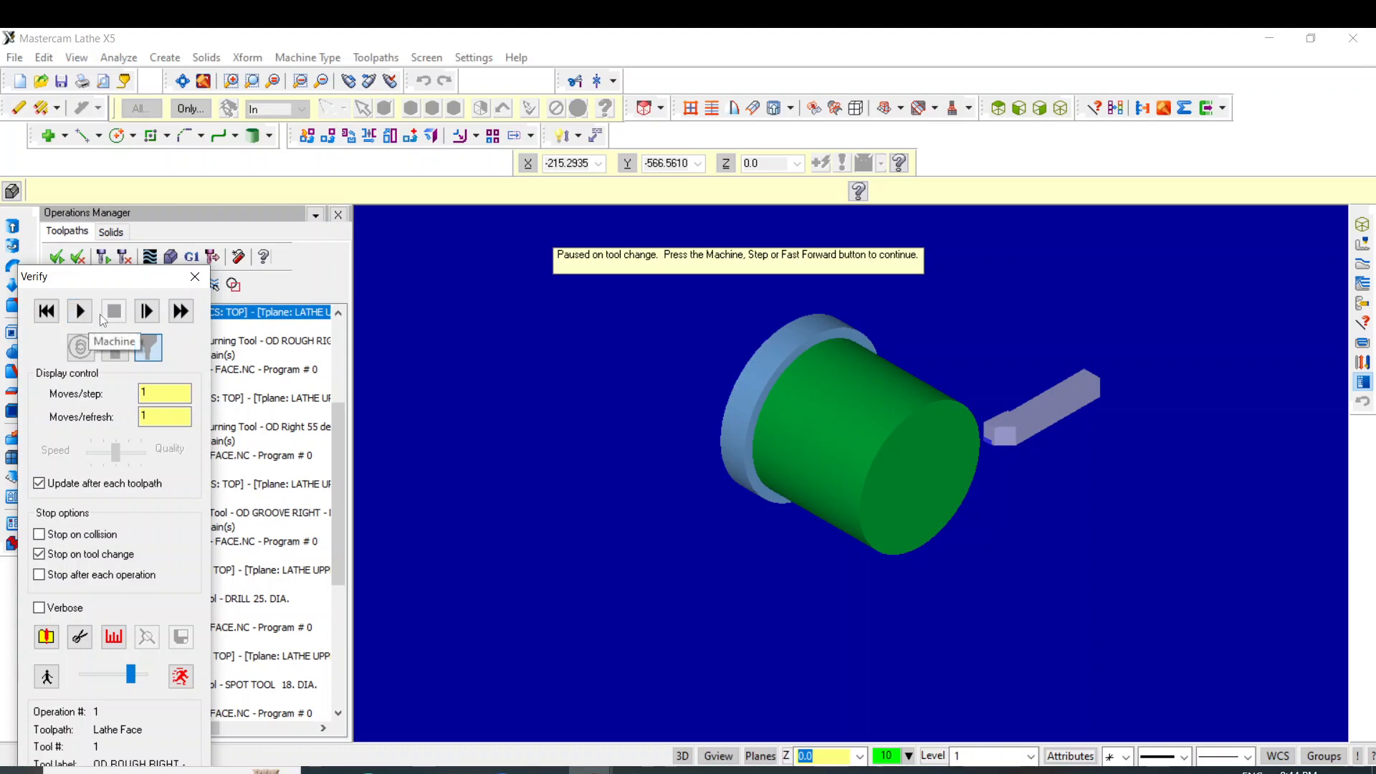
pyautogui.click(81, 311)
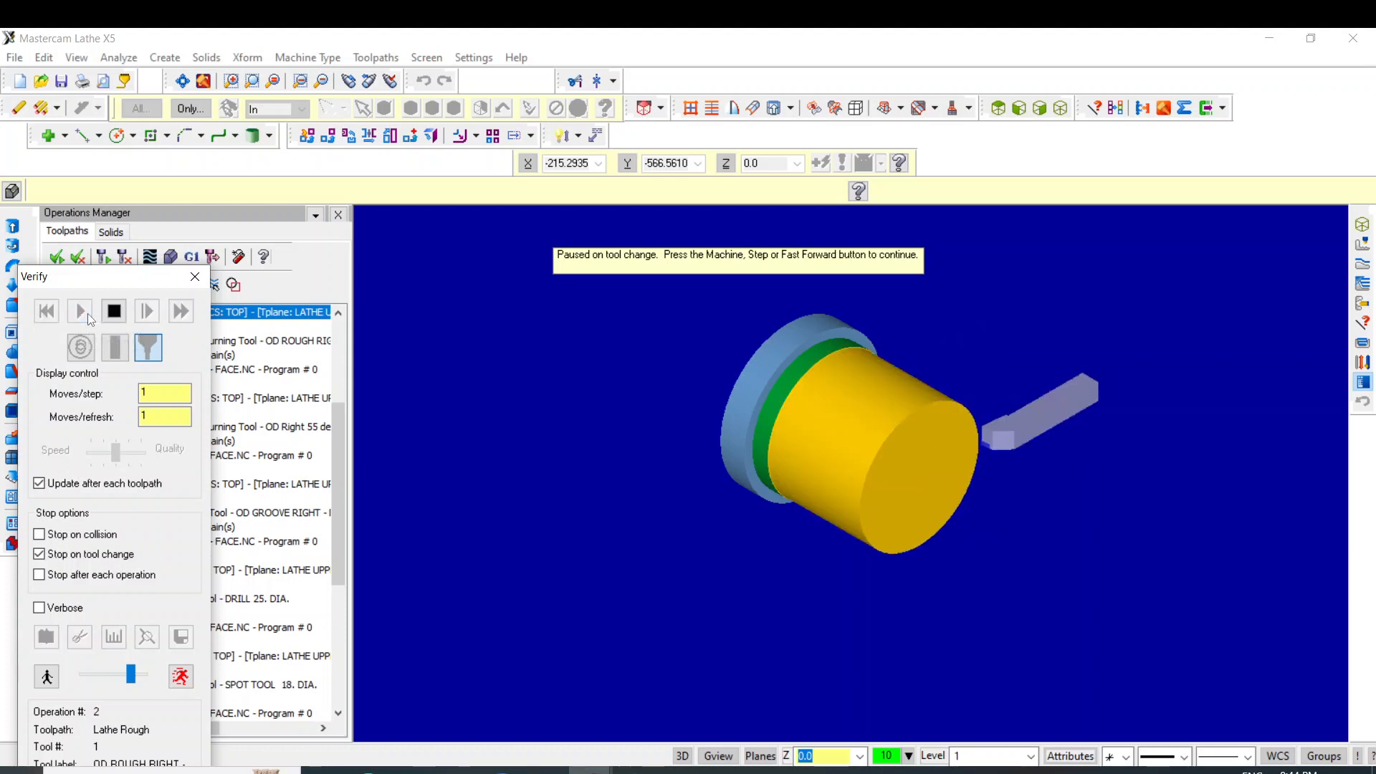
# Examine the OD roughing cuts on the outer diameter and flange as the simulation runs.
pyautogui.scroll(5, 1057, 307)
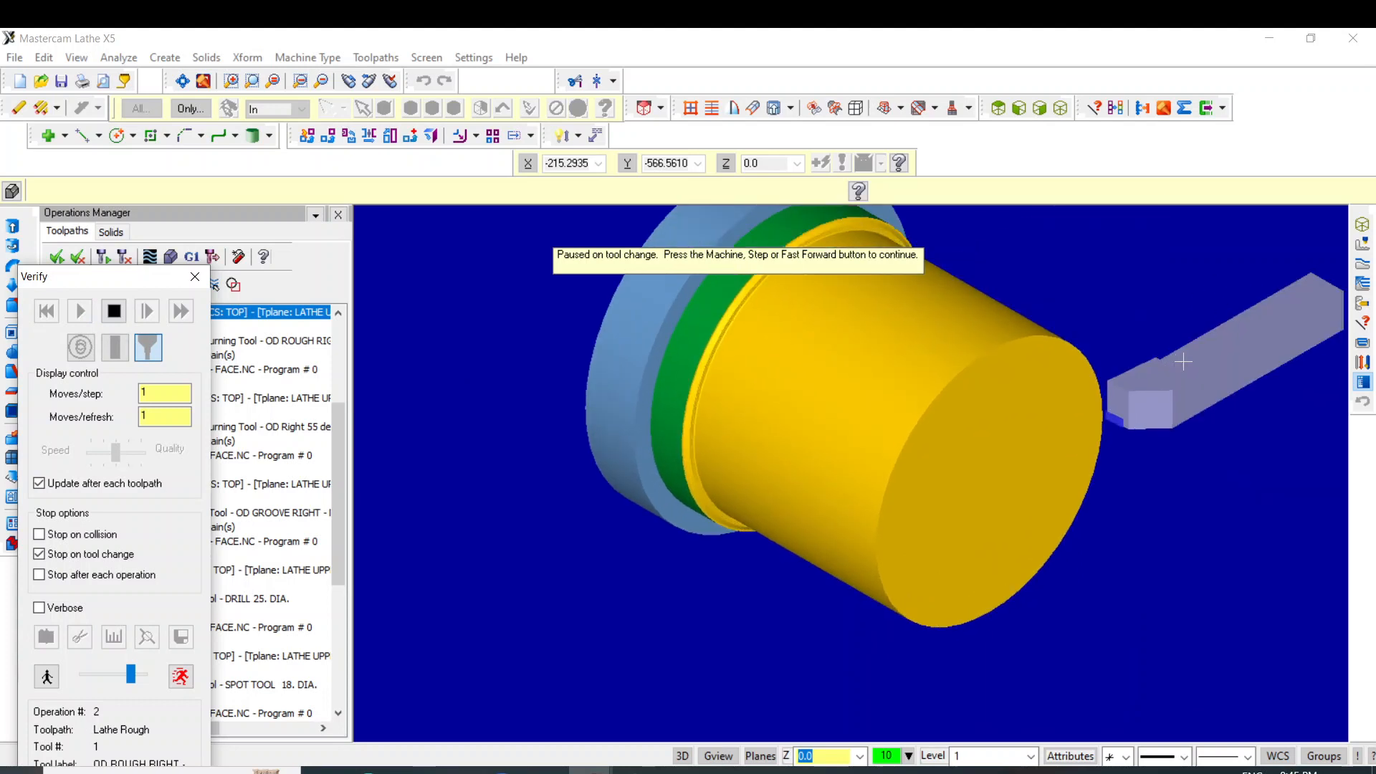
pyautogui.scroll(-1, 1183, 384)
pyautogui.scroll(-1, 1184, 385)
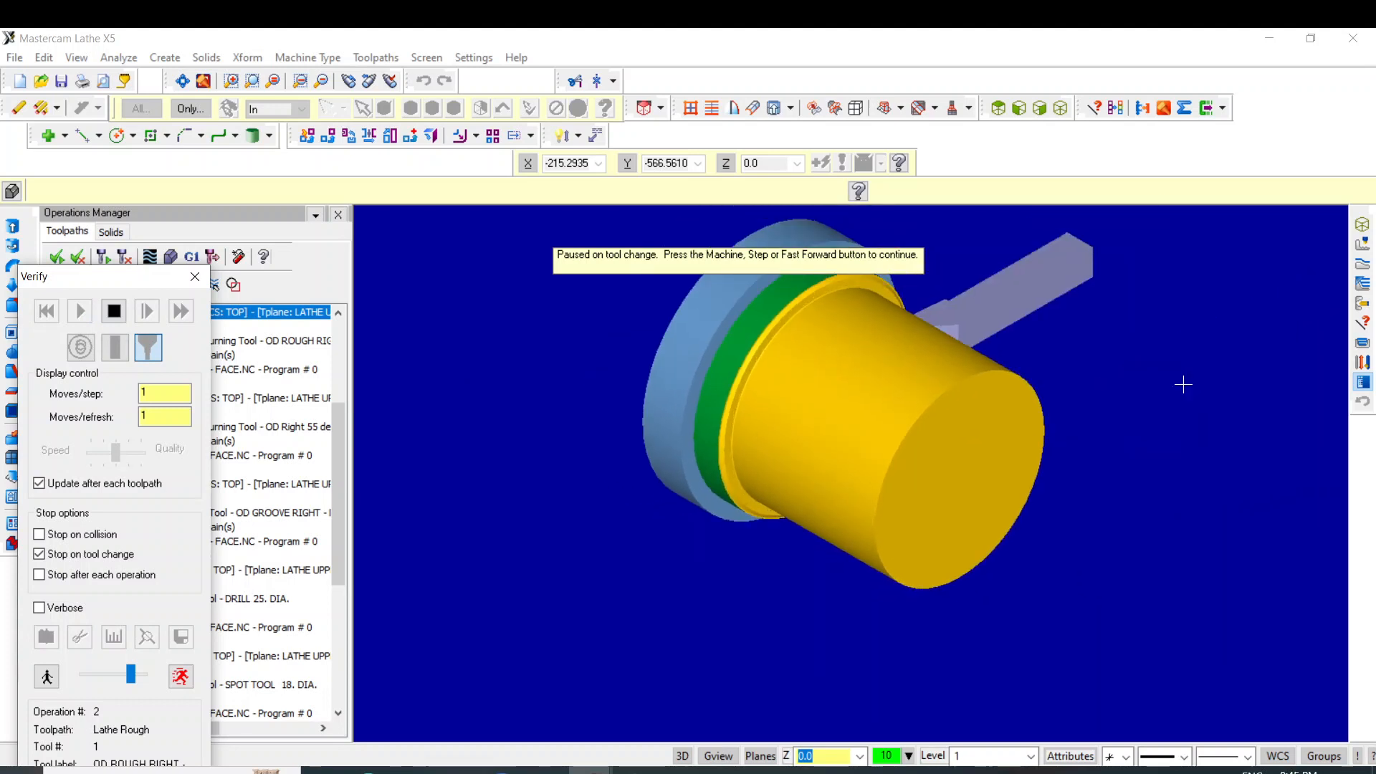
pyautogui.scroll(2, 1138, 540)
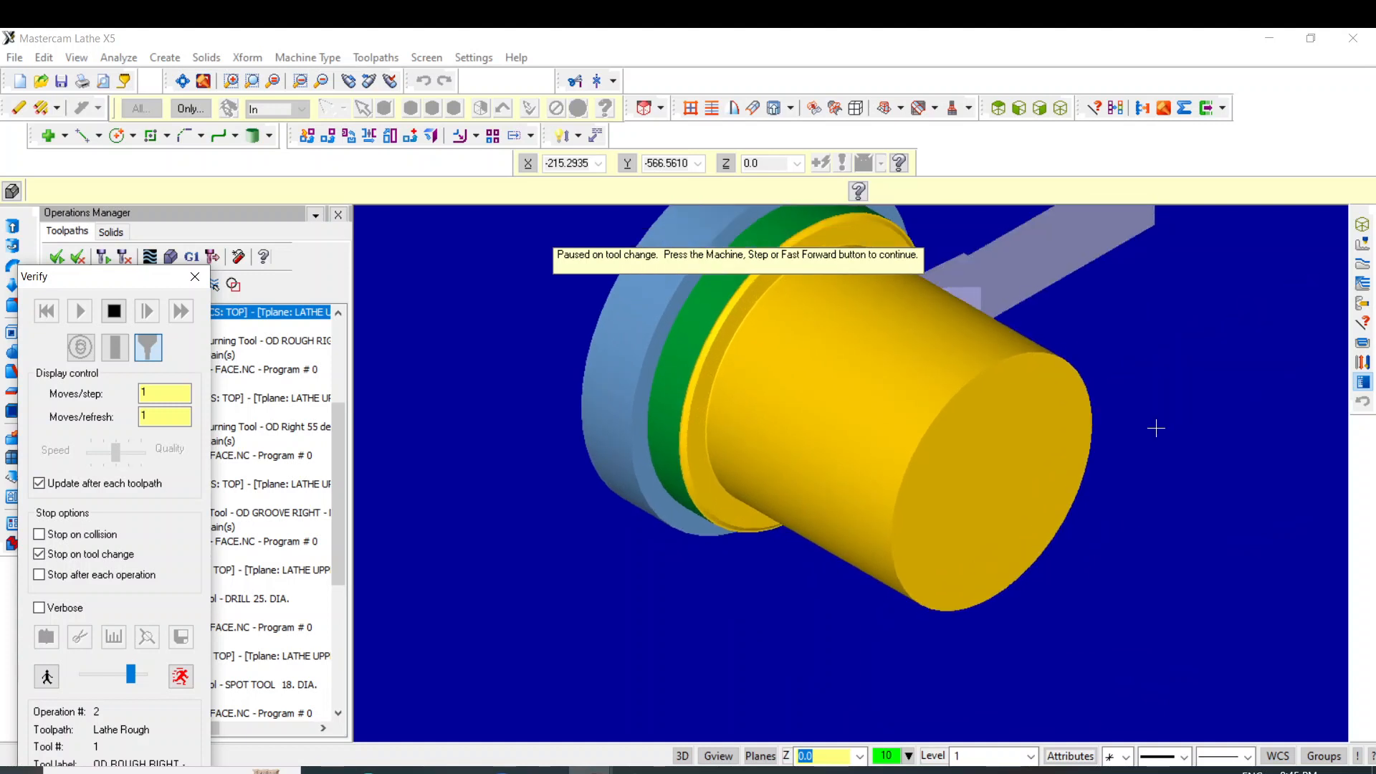
pyautogui.scroll(-2, 1156, 427)
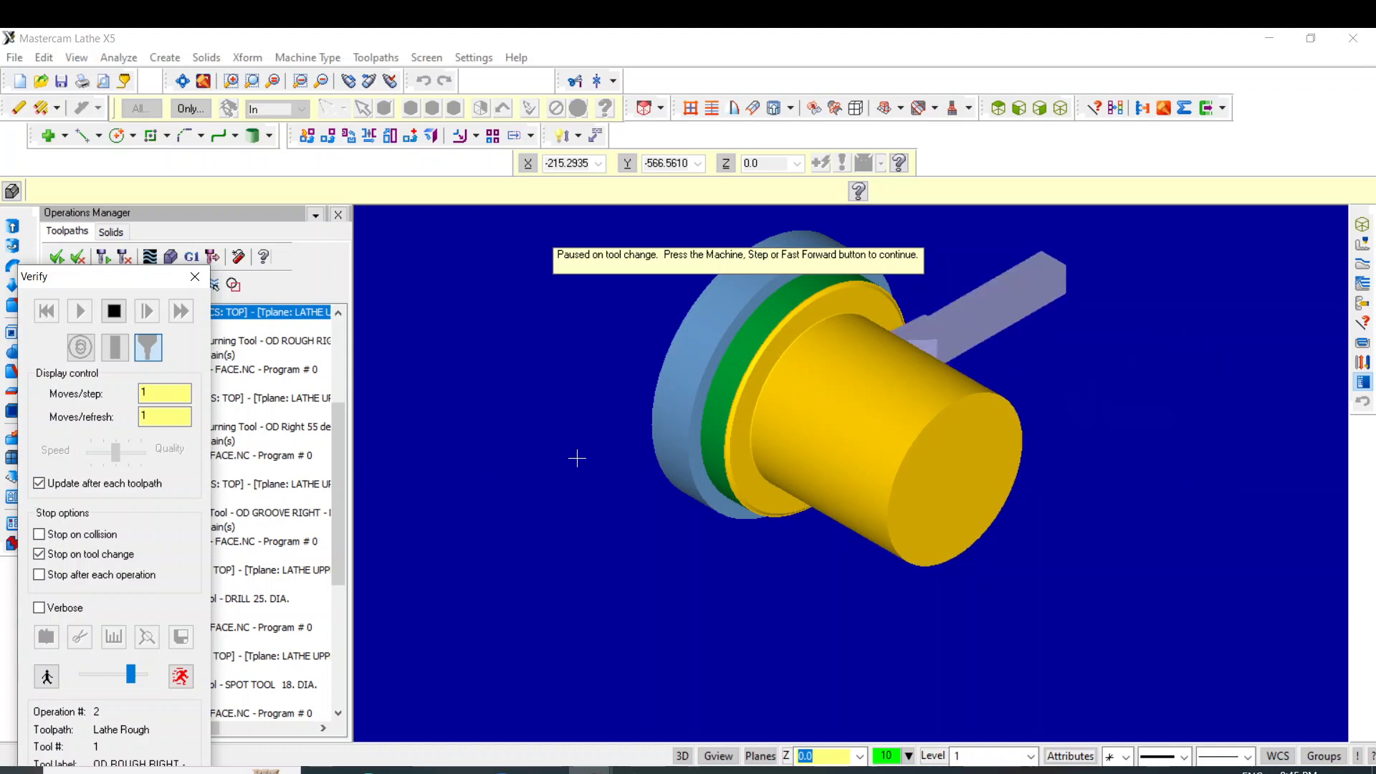
pyautogui.scroll(1, 577, 458)
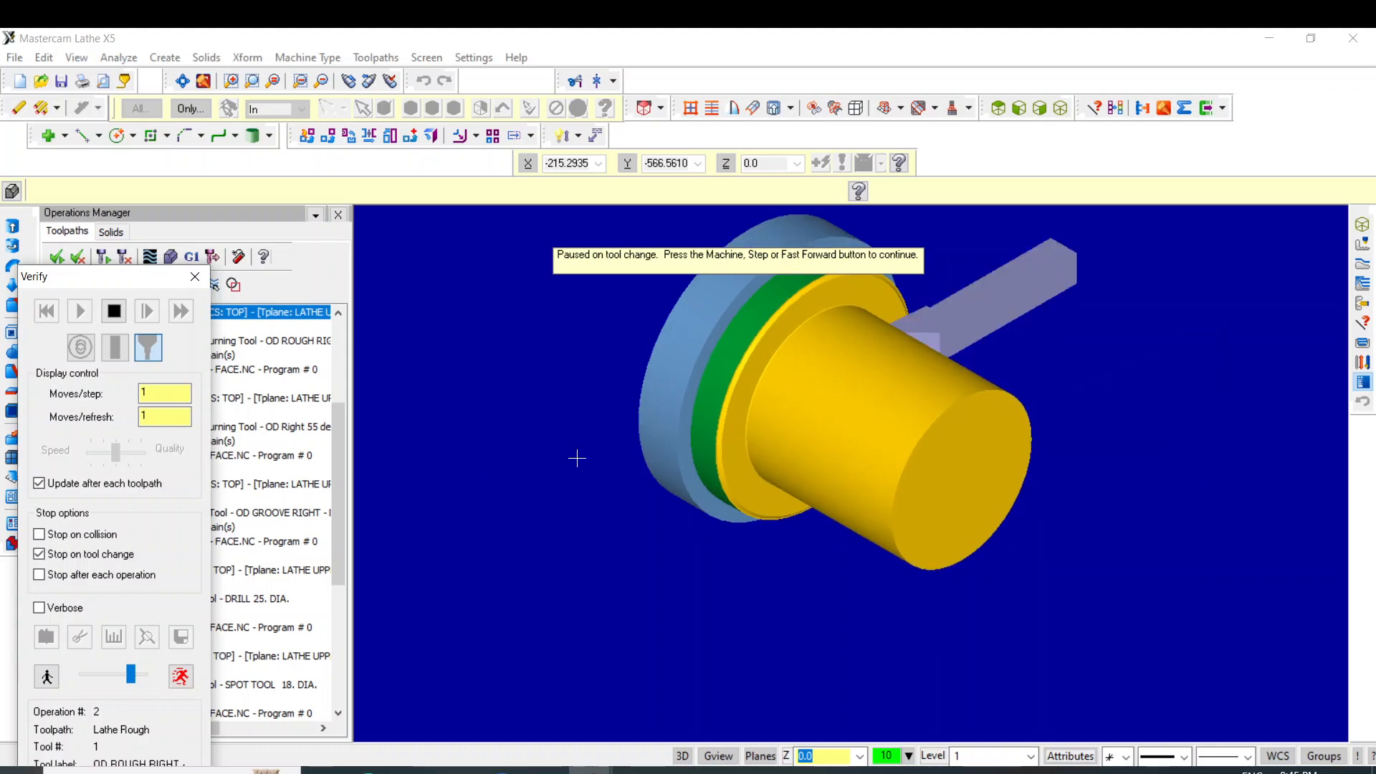
pyautogui.click(631, 396)
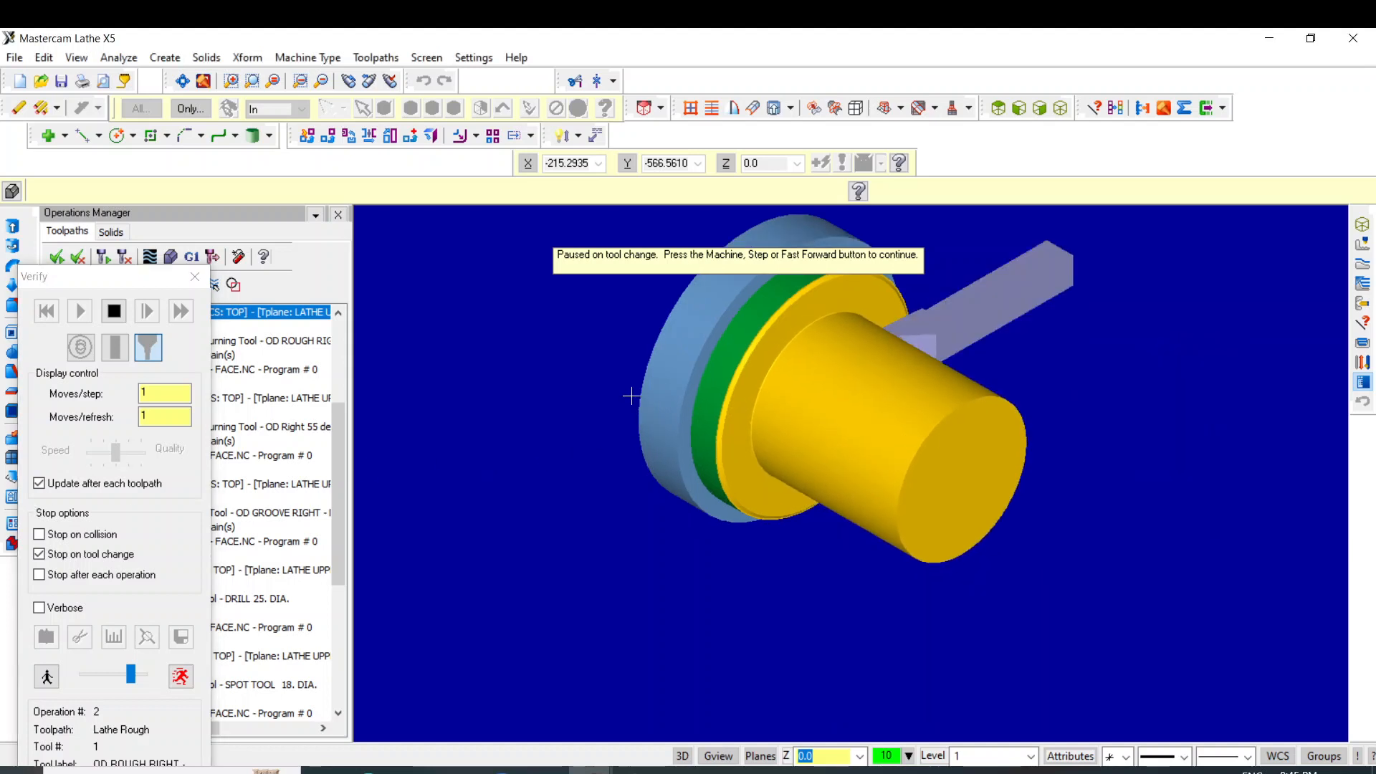
pyautogui.press('Right')
pyautogui.press('Right')
pyautogui.press('Right')
pyautogui.press('Right')
pyautogui.press('Right')
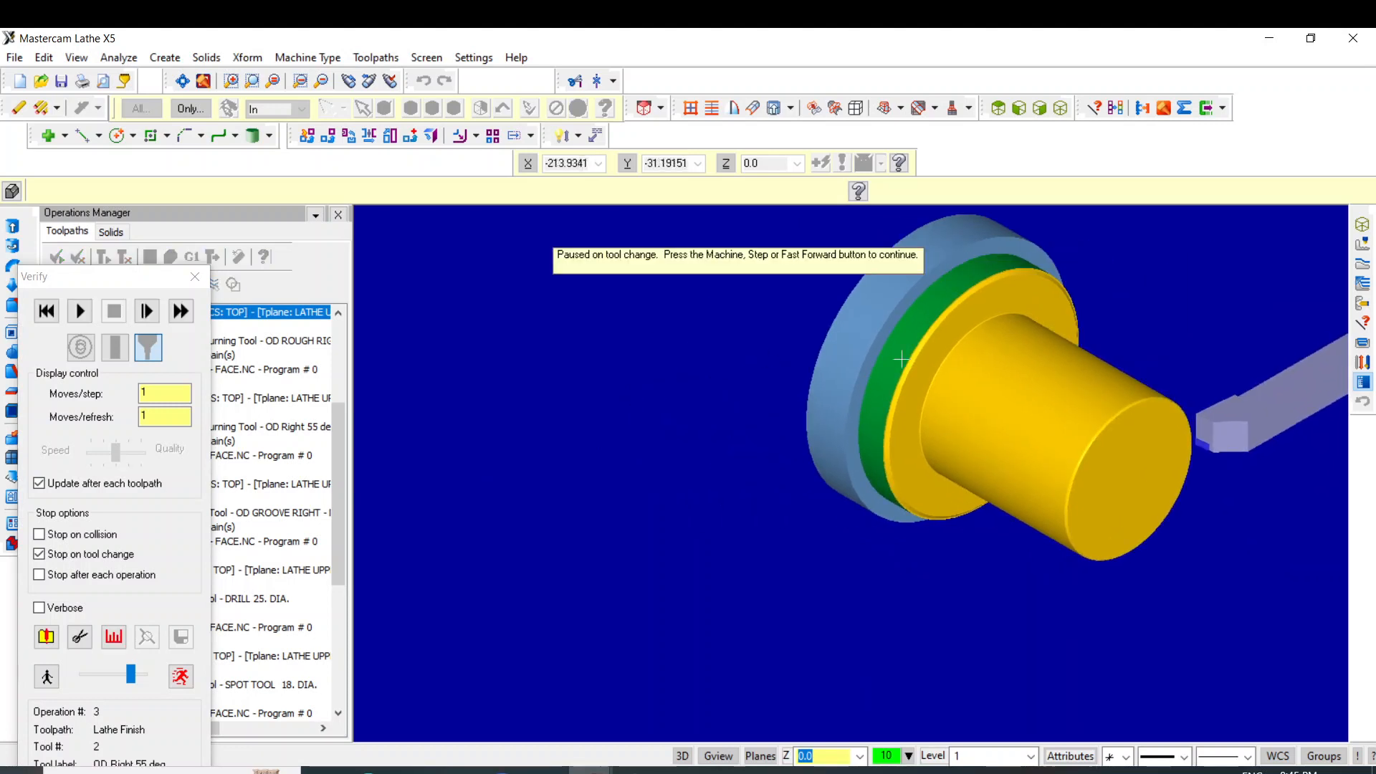
pyautogui.press('Left')
pyautogui.press('Left')
pyautogui.press('Left')
pyautogui.press('Left')
pyautogui.press('Down')
pyautogui.press('Down')
pyautogui.press('Down')
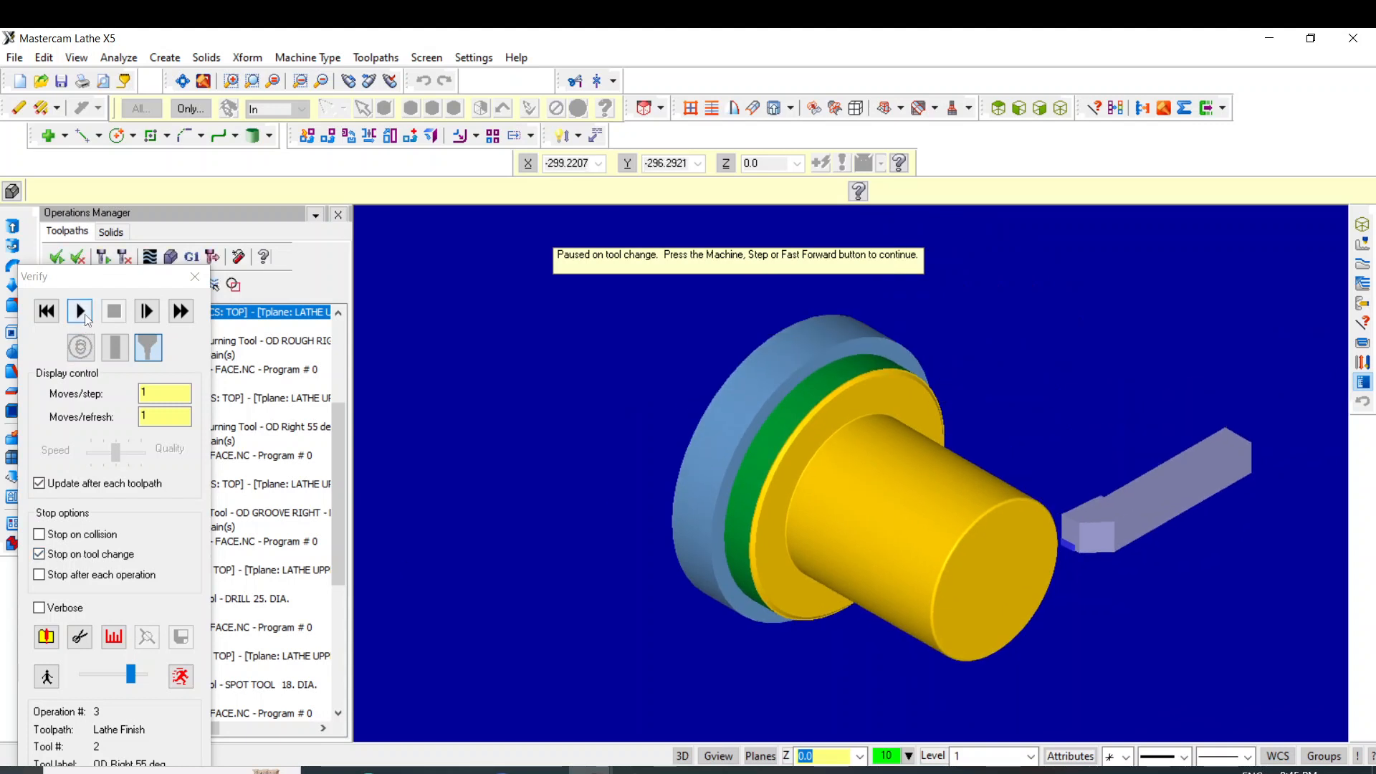
# Continue the simulation through the OD finishing and plunge turn operations.
pyautogui.click(84, 314)
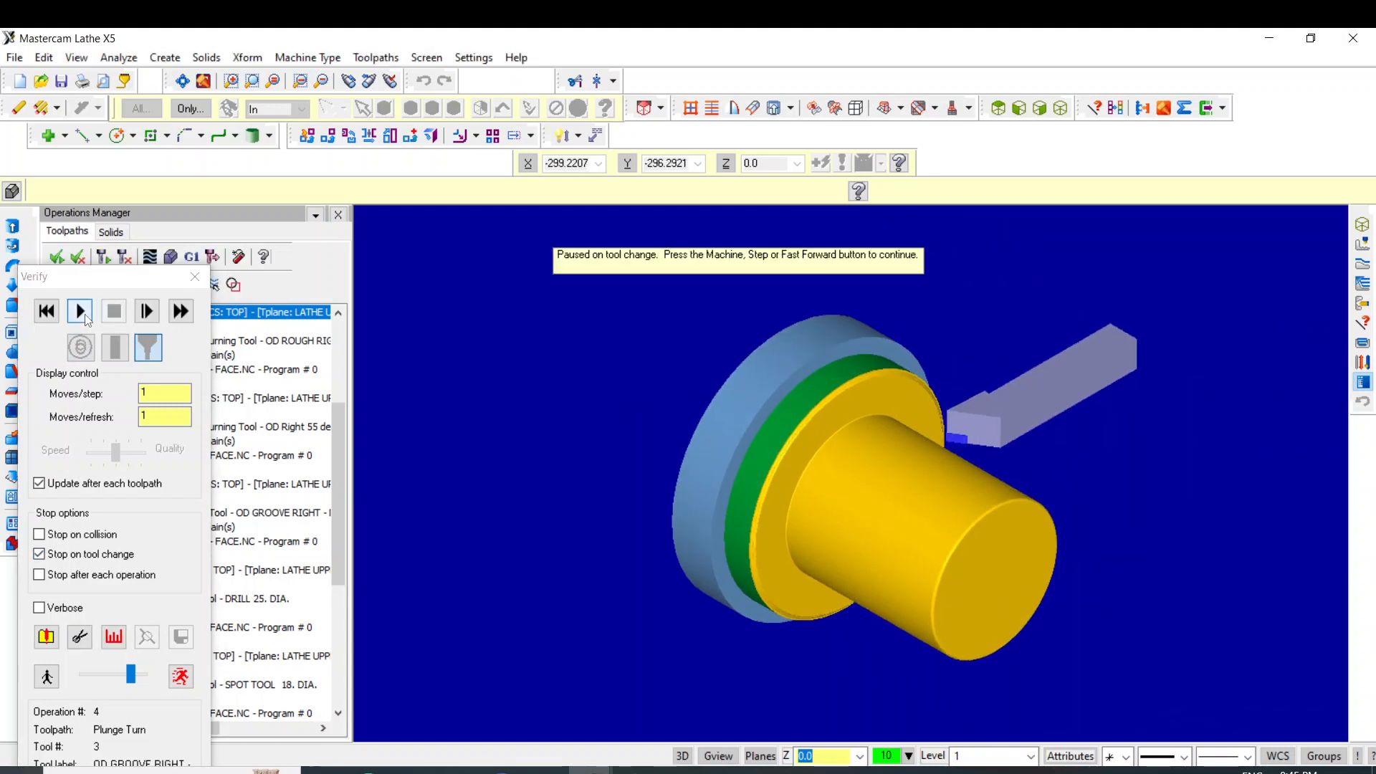
pyautogui.click(85, 320)
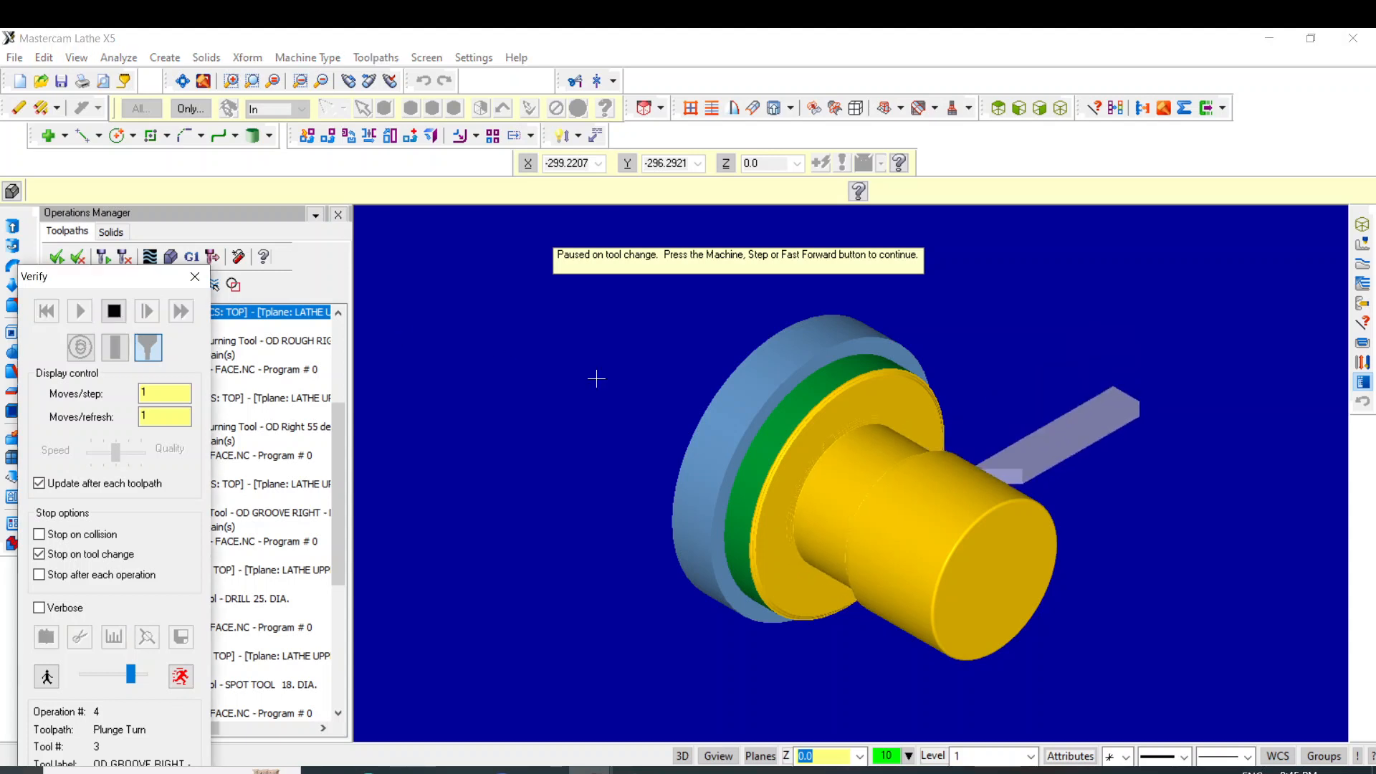
pyautogui.scroll(2, 700, 399)
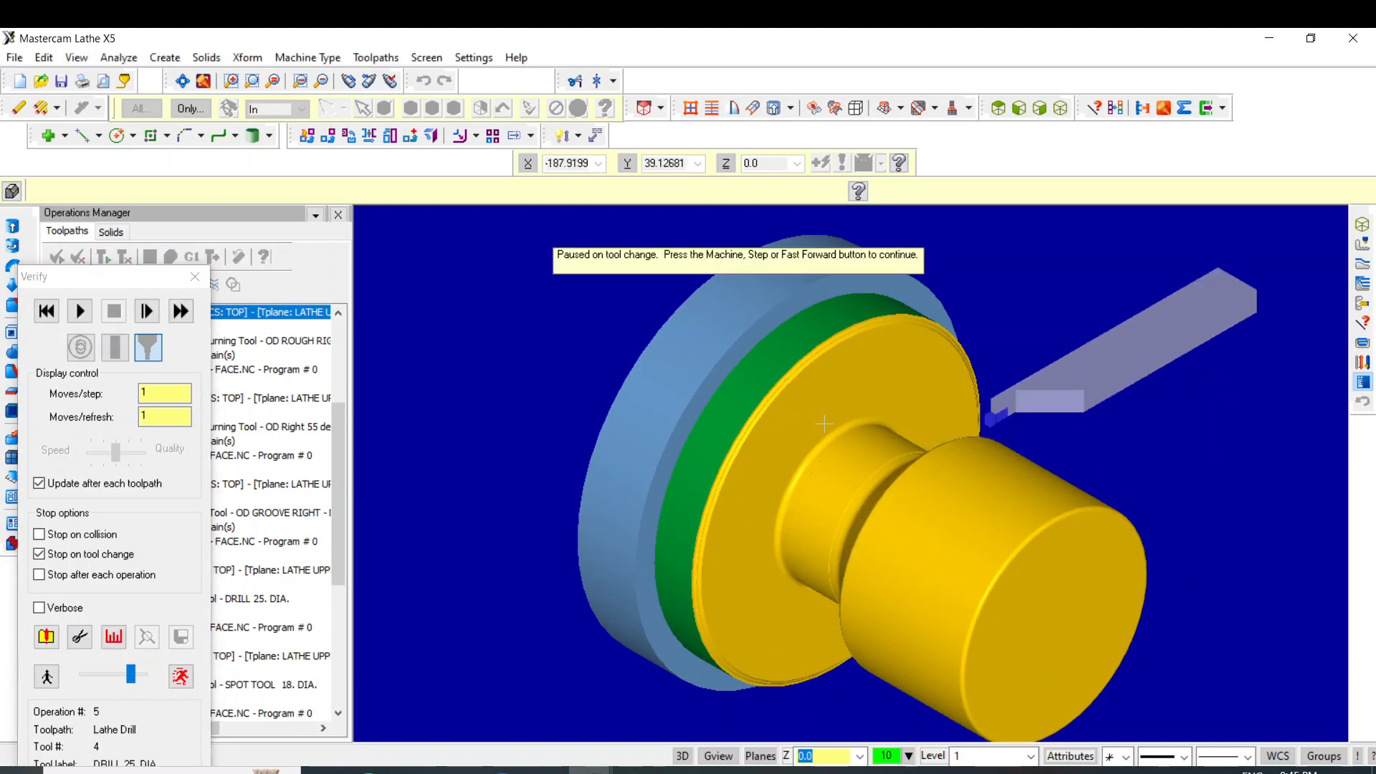
pyautogui.scroll(-1, 825, 424)
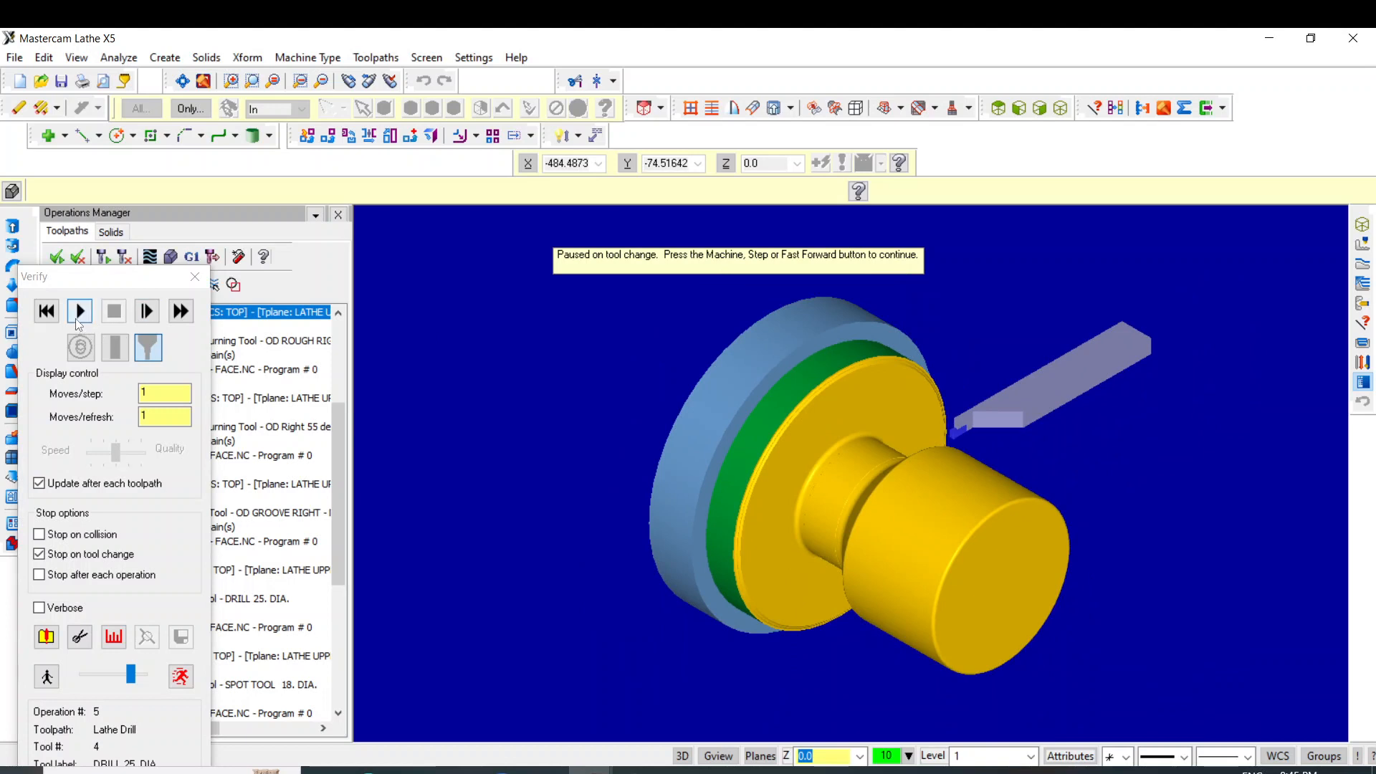
# Simulate the two drilling operations, sectioning the stock lengthwise to expose the bore.
pyautogui.click(79, 313)
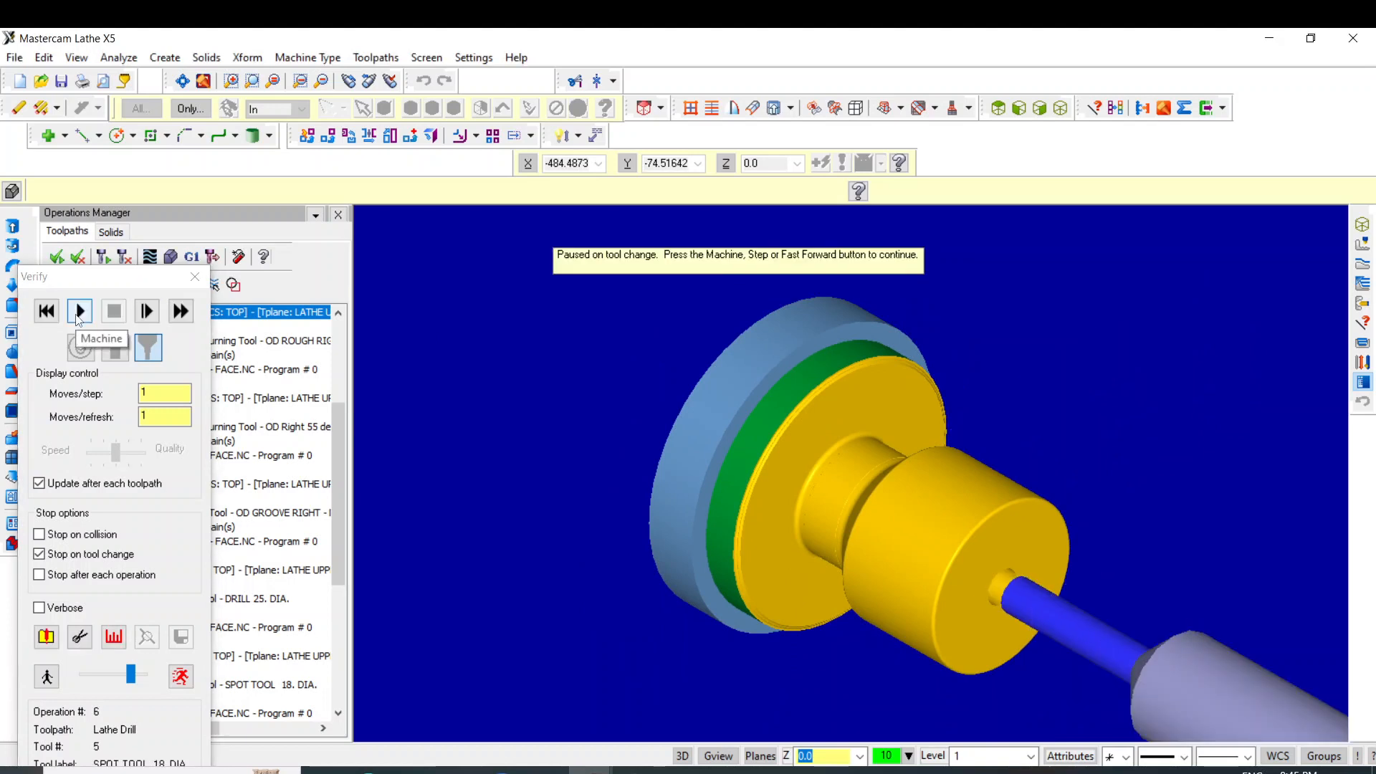
pyautogui.click(79, 641)
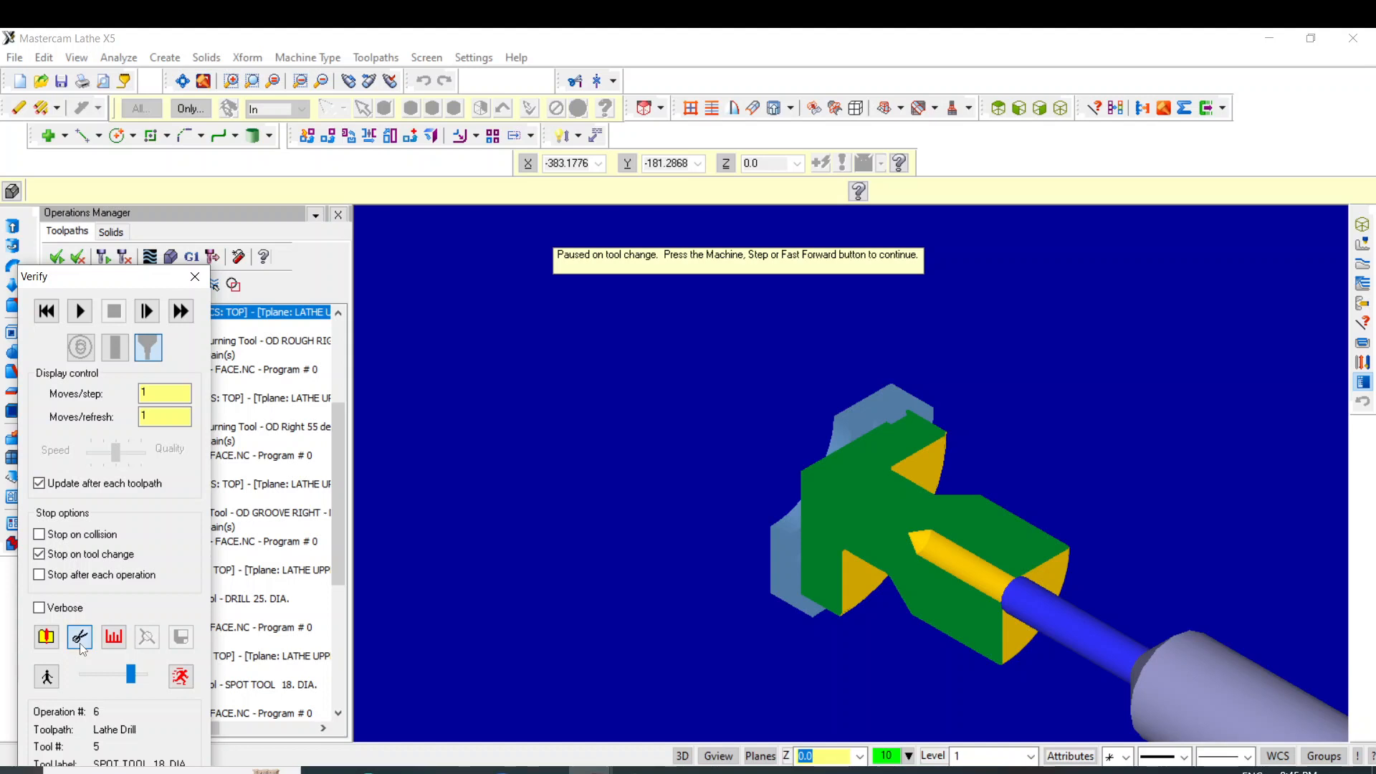
pyautogui.click(82, 318)
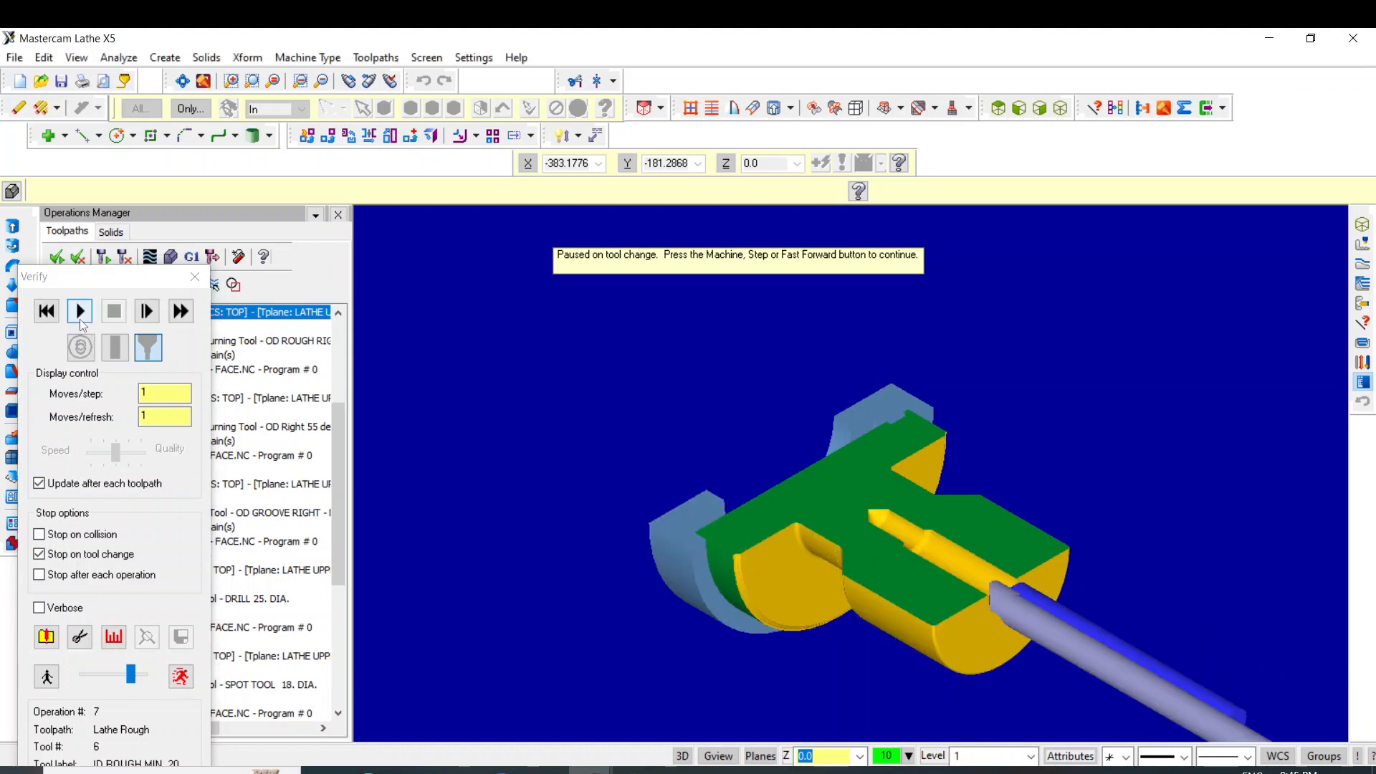
# Simulate the ID roughing, ID finishing and ID threading operations in the sectioned bore.
pyautogui.click(88, 317)
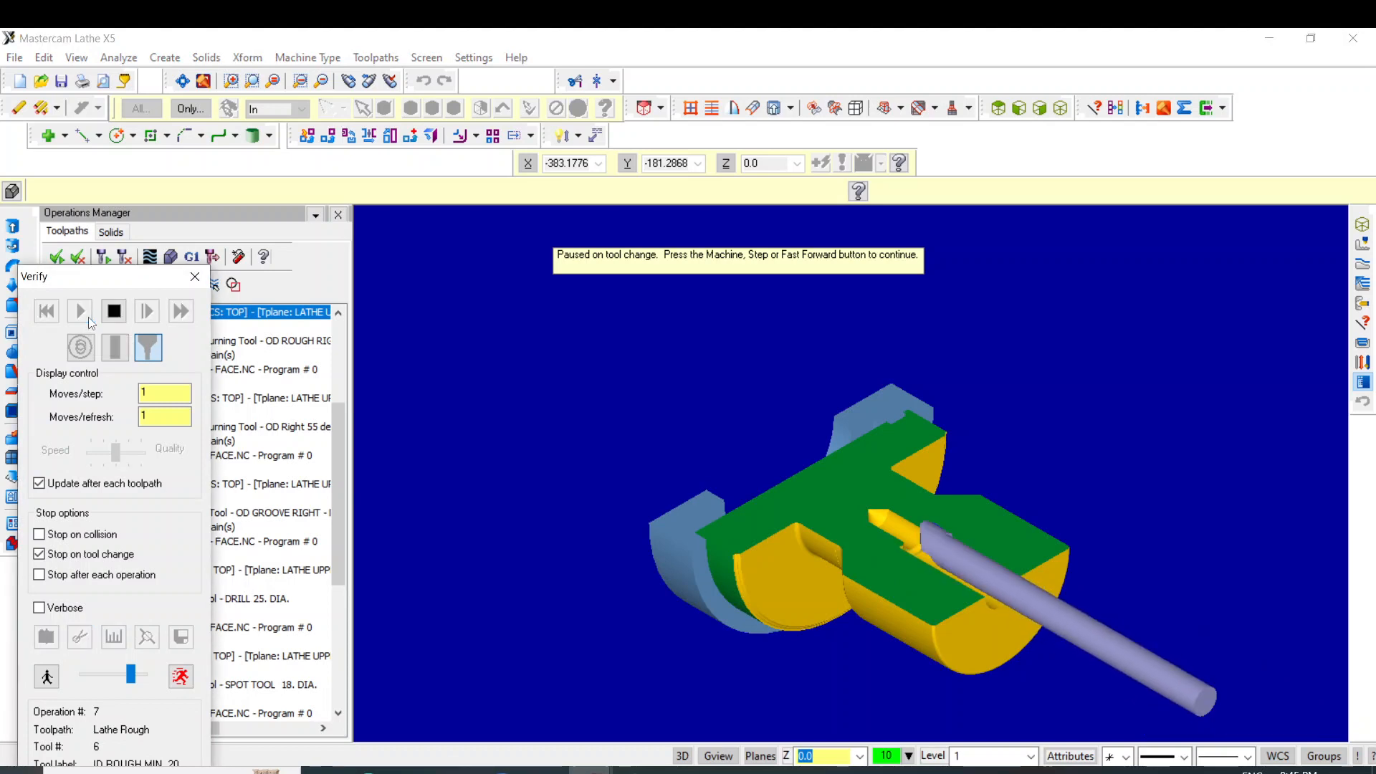
pyautogui.scroll(-4, 783, 484)
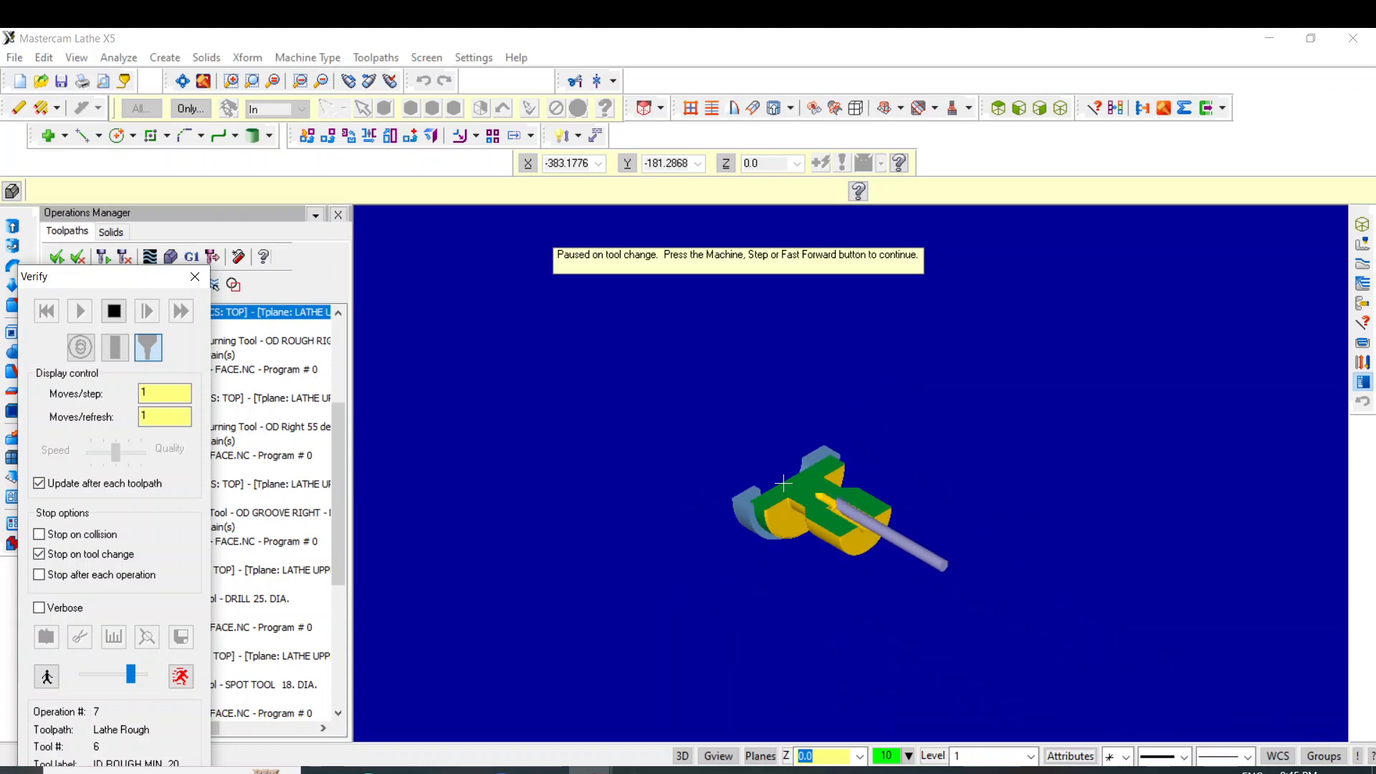
pyautogui.scroll(1, 794, 428)
pyautogui.scroll(6, 795, 427)
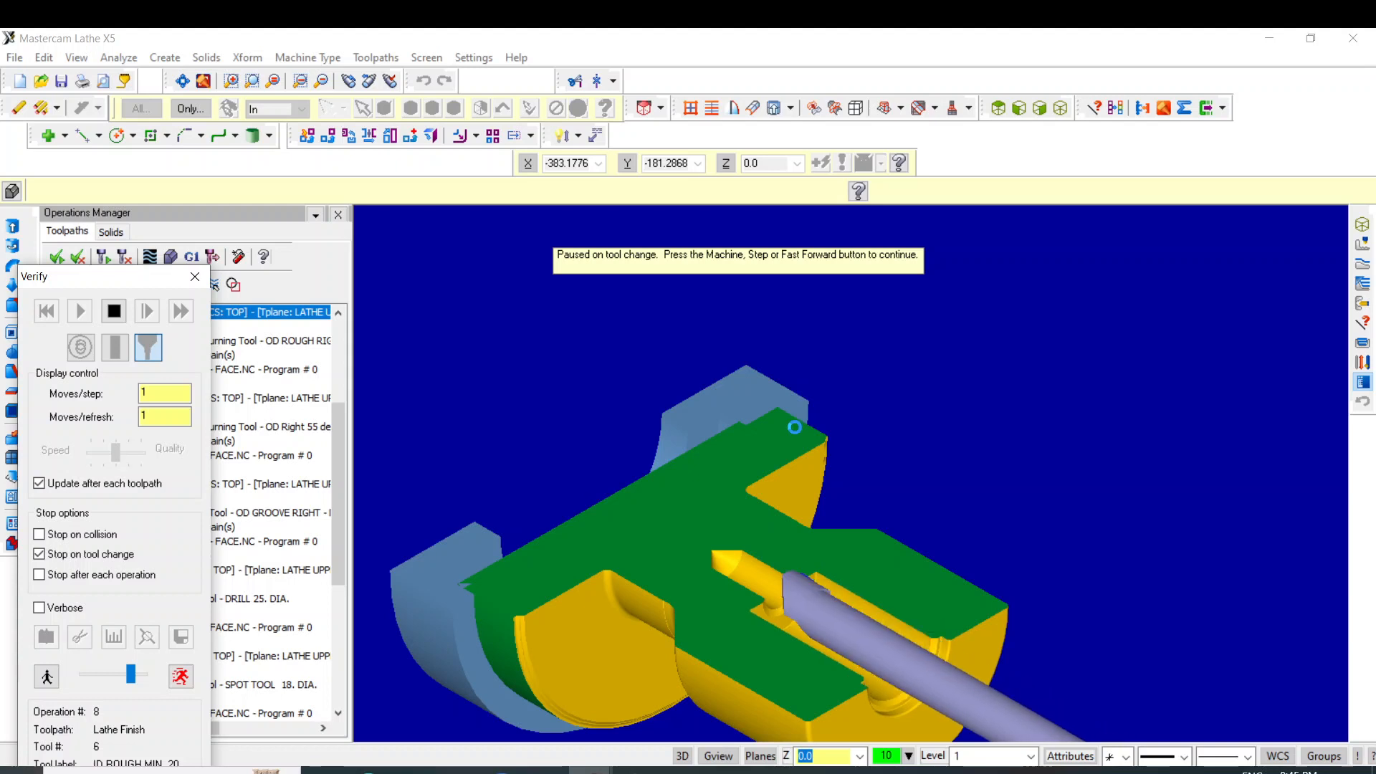
pyautogui.press('Up')
pyautogui.press('Up')
pyautogui.press('Up')
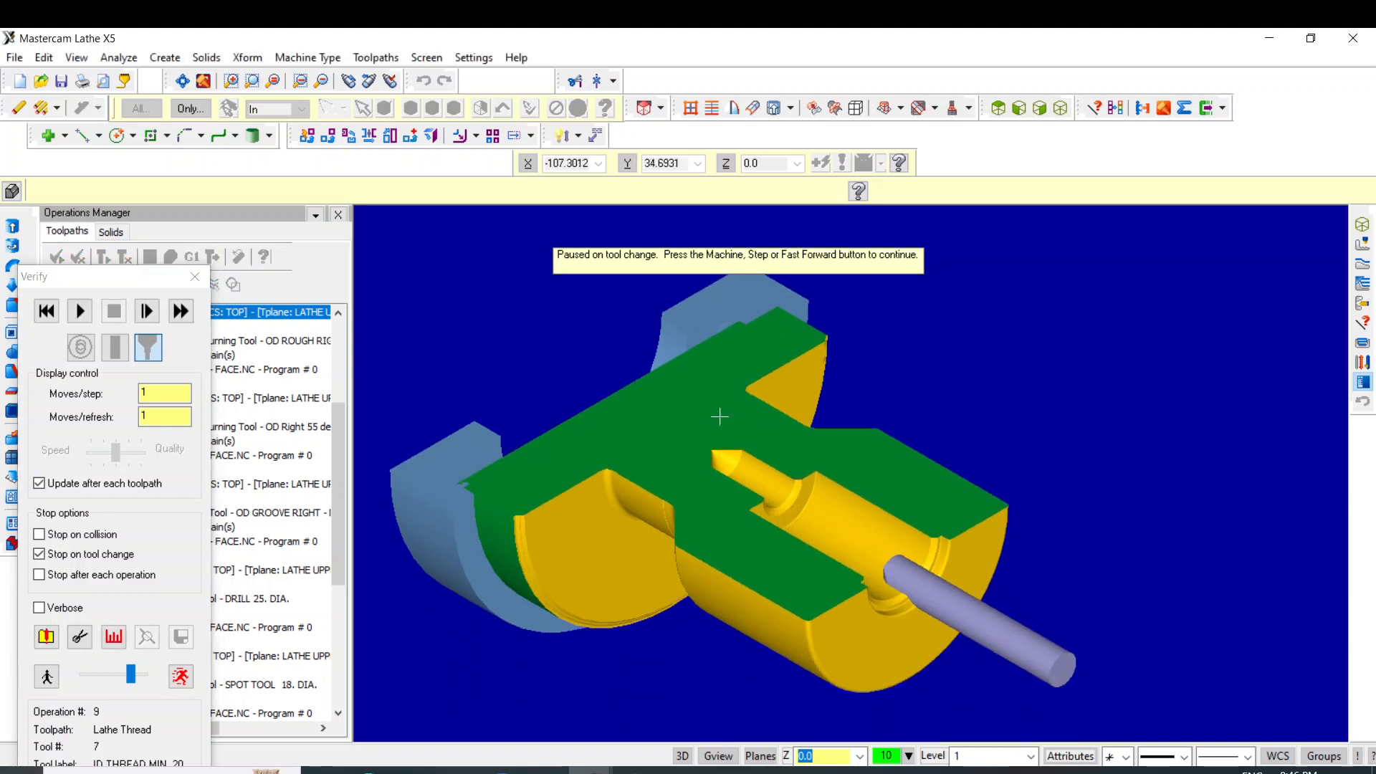
pyautogui.click(79, 314)
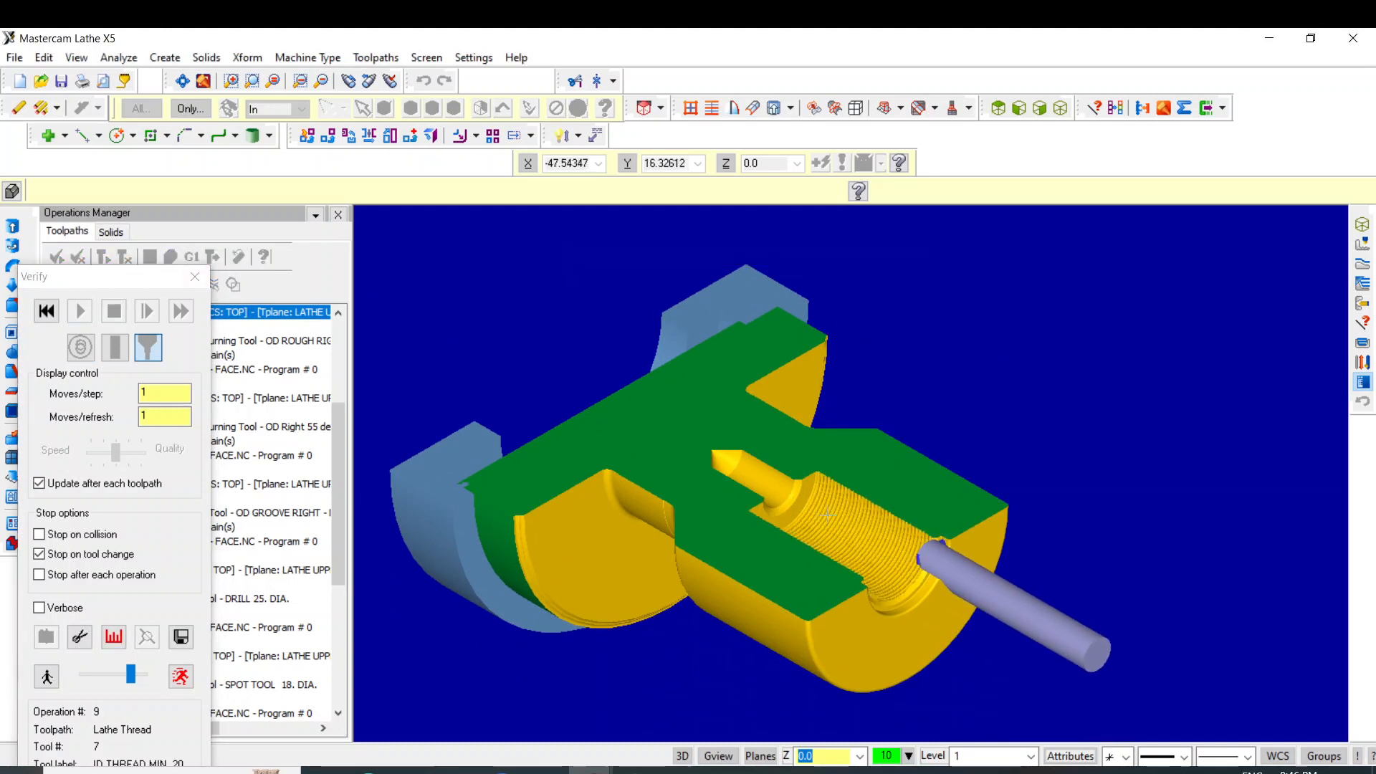
# Examine the threads in the sectioned bore up close.
pyautogui.scroll(4, 755, 548)
pyautogui.scroll(-4, 755, 549)
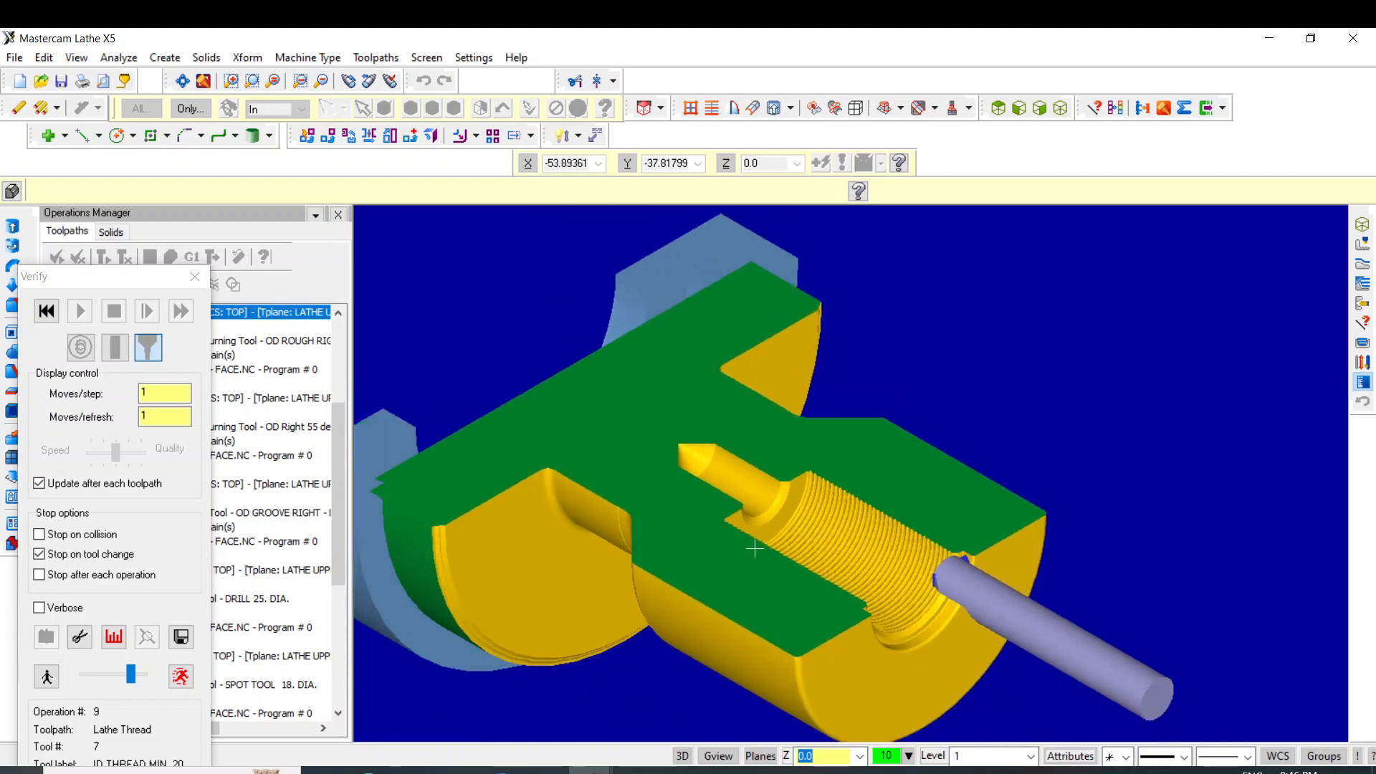
pyautogui.scroll(5, 755, 548)
pyautogui.scroll(2, 754, 548)
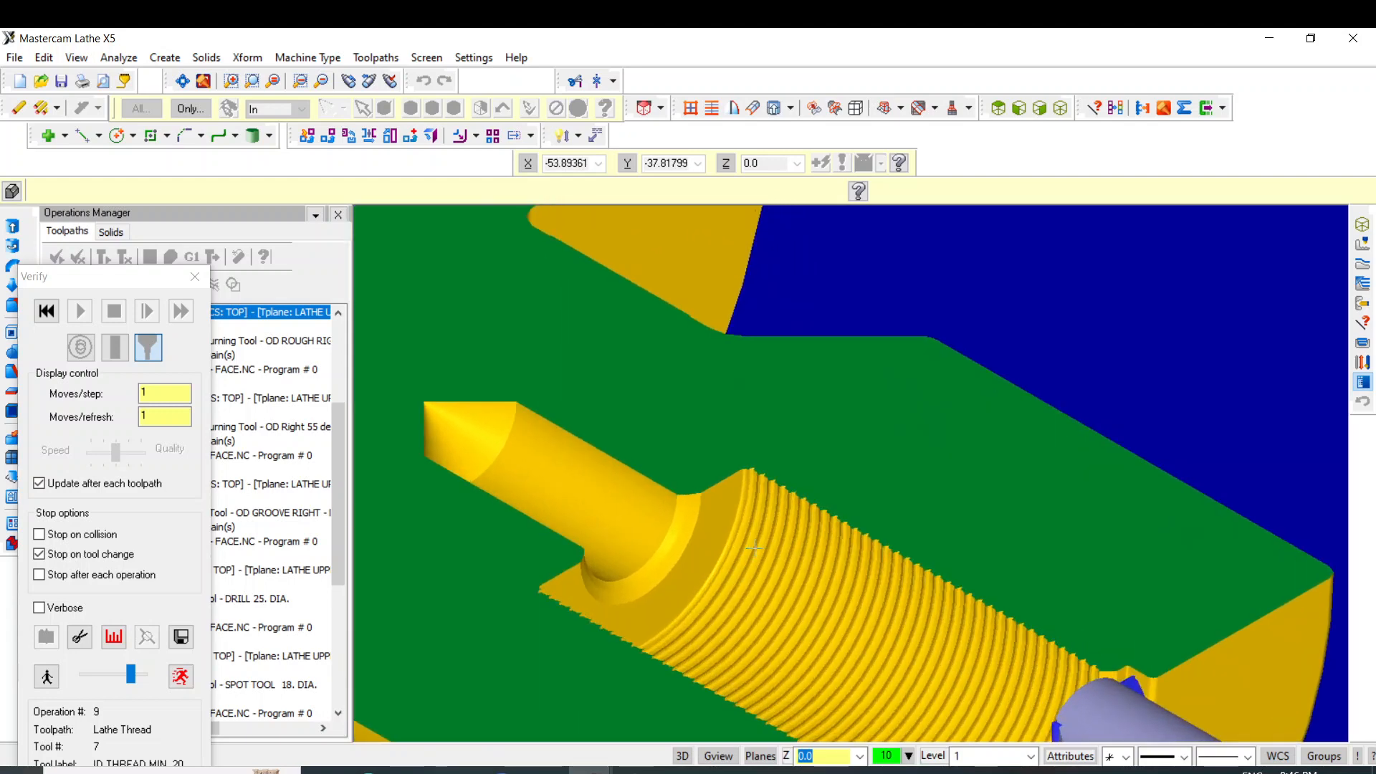
pyautogui.scroll(-4, 754, 548)
pyautogui.scroll(5, 754, 548)
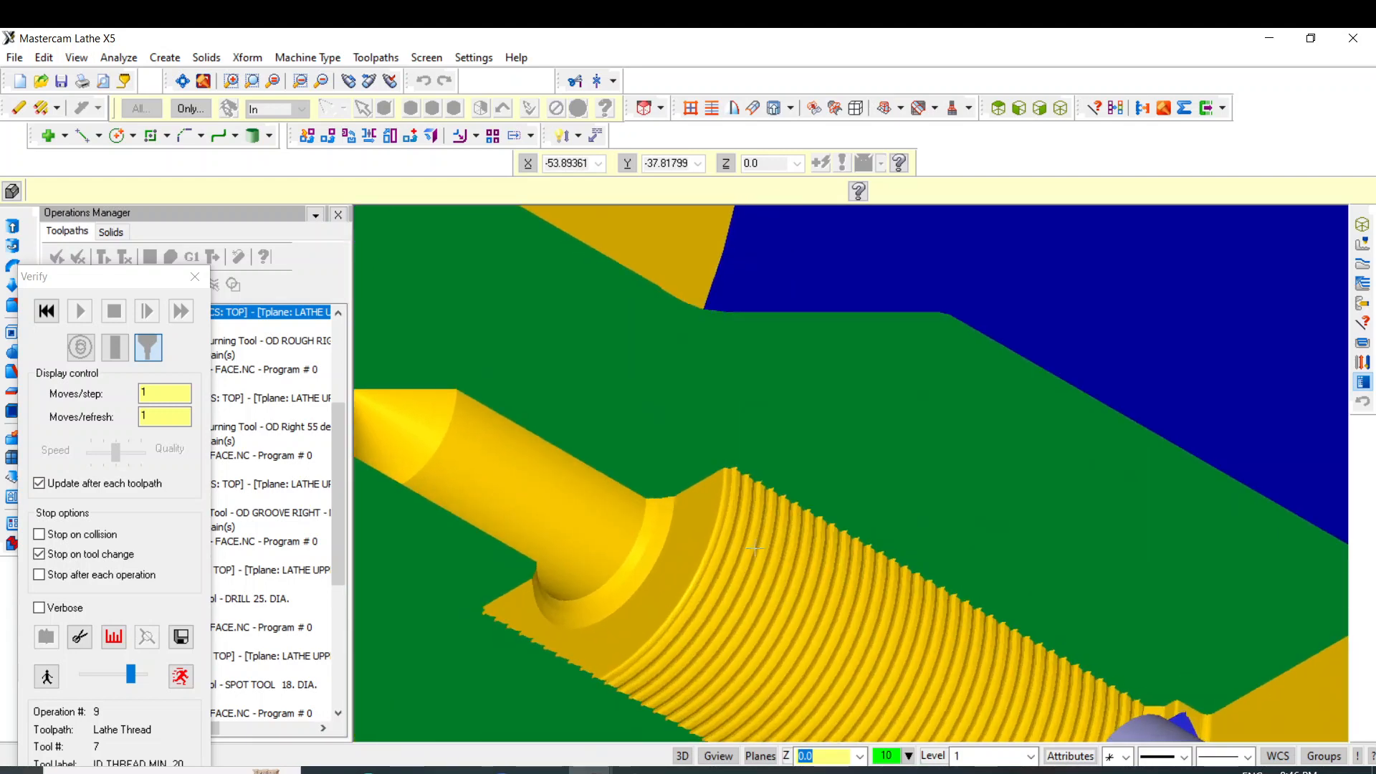
pyautogui.scroll(-5, 798, 536)
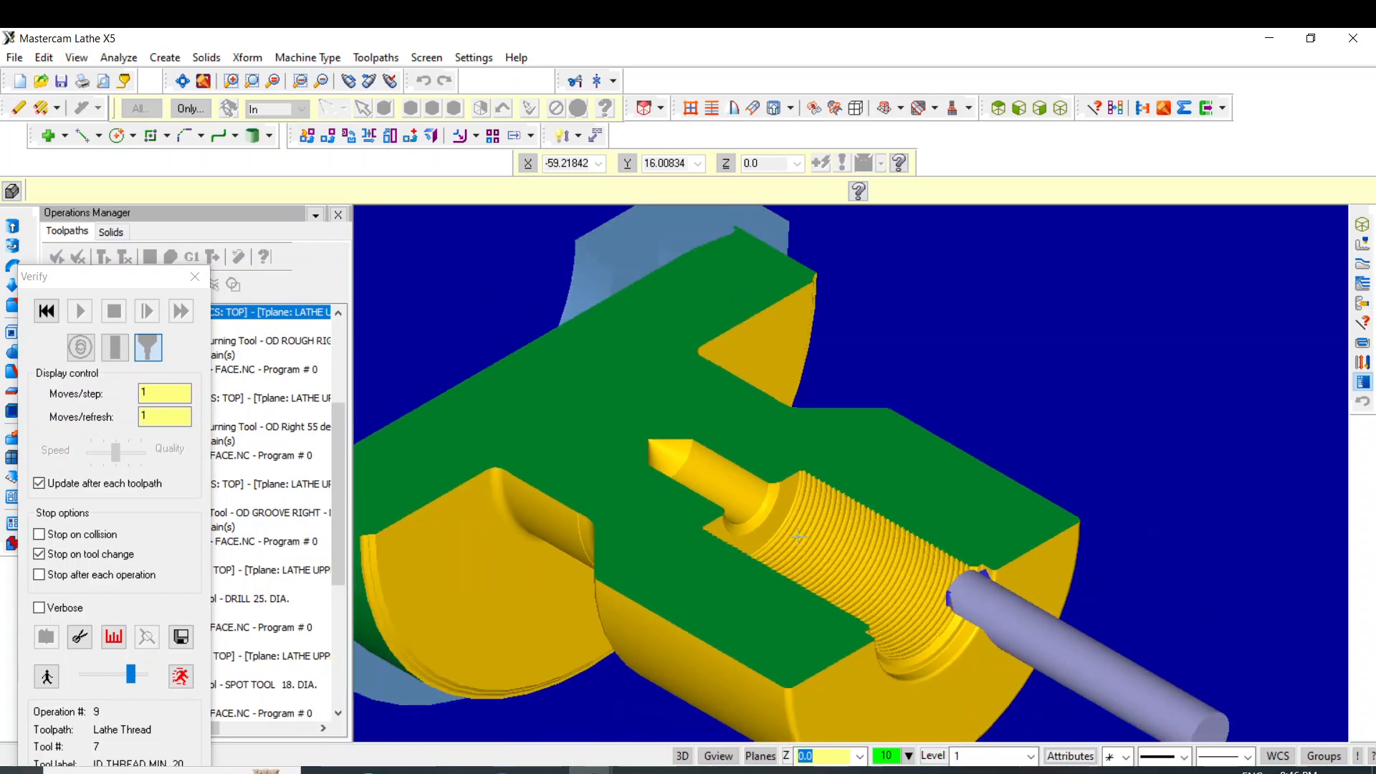
pyautogui.scroll(-2, 798, 536)
pyautogui.scroll(3, 799, 537)
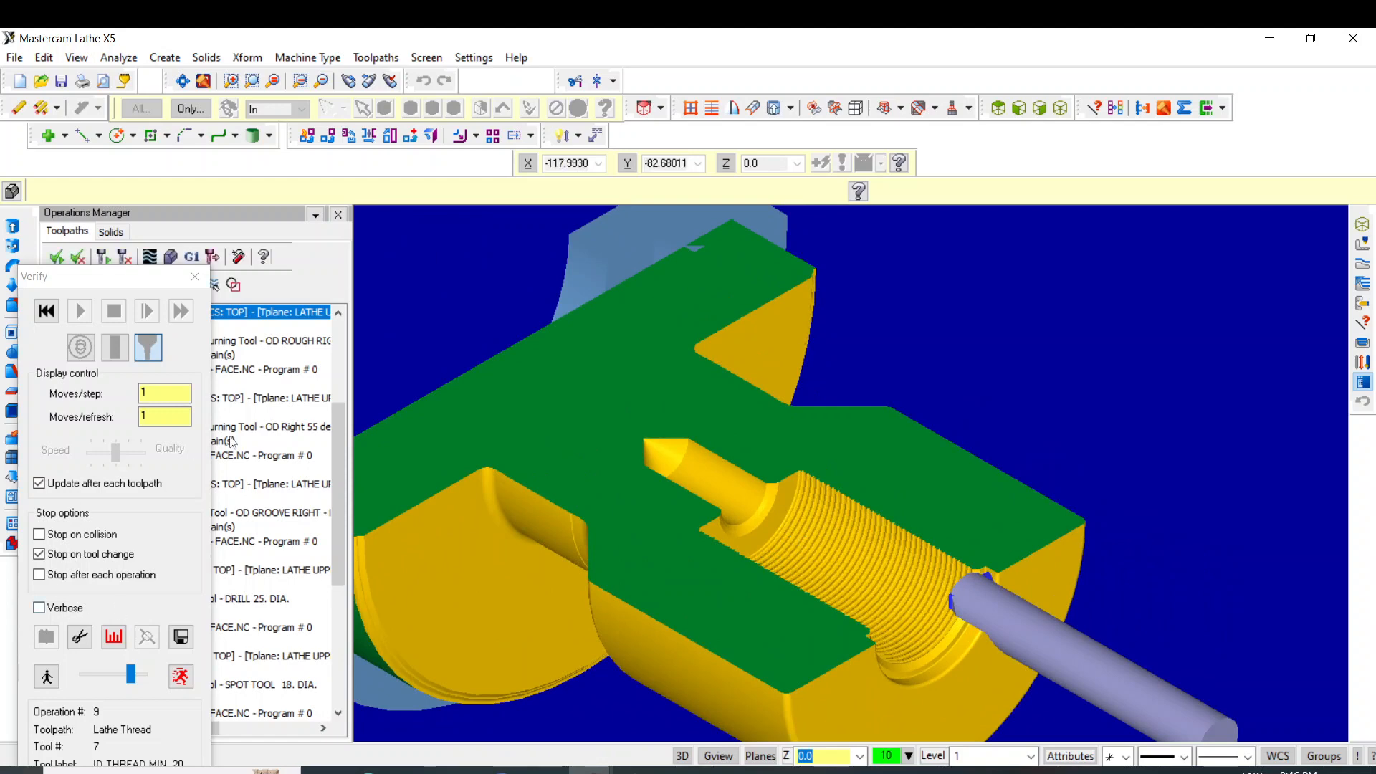
# Close the verification and return the part to the top view.
pyautogui.click(192, 279)
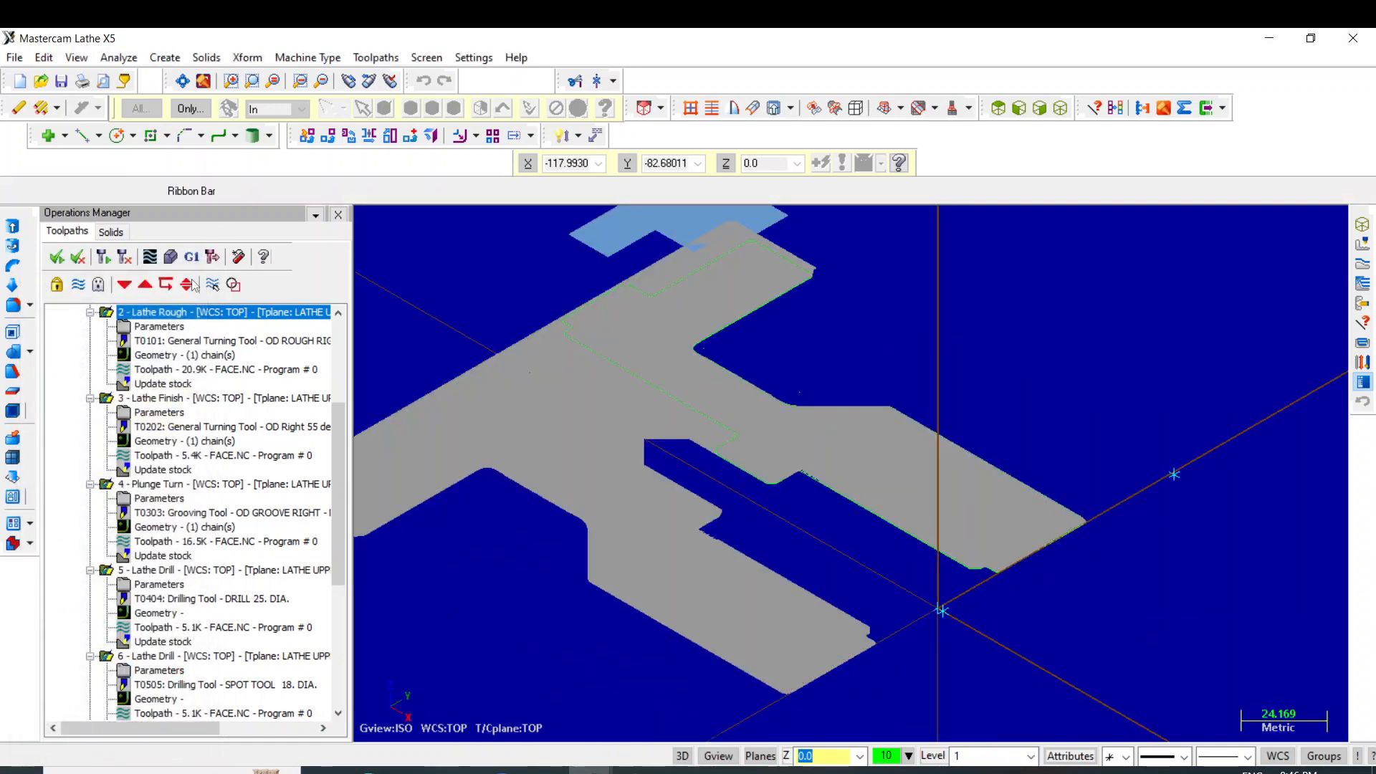
pyautogui.click(999, 108)
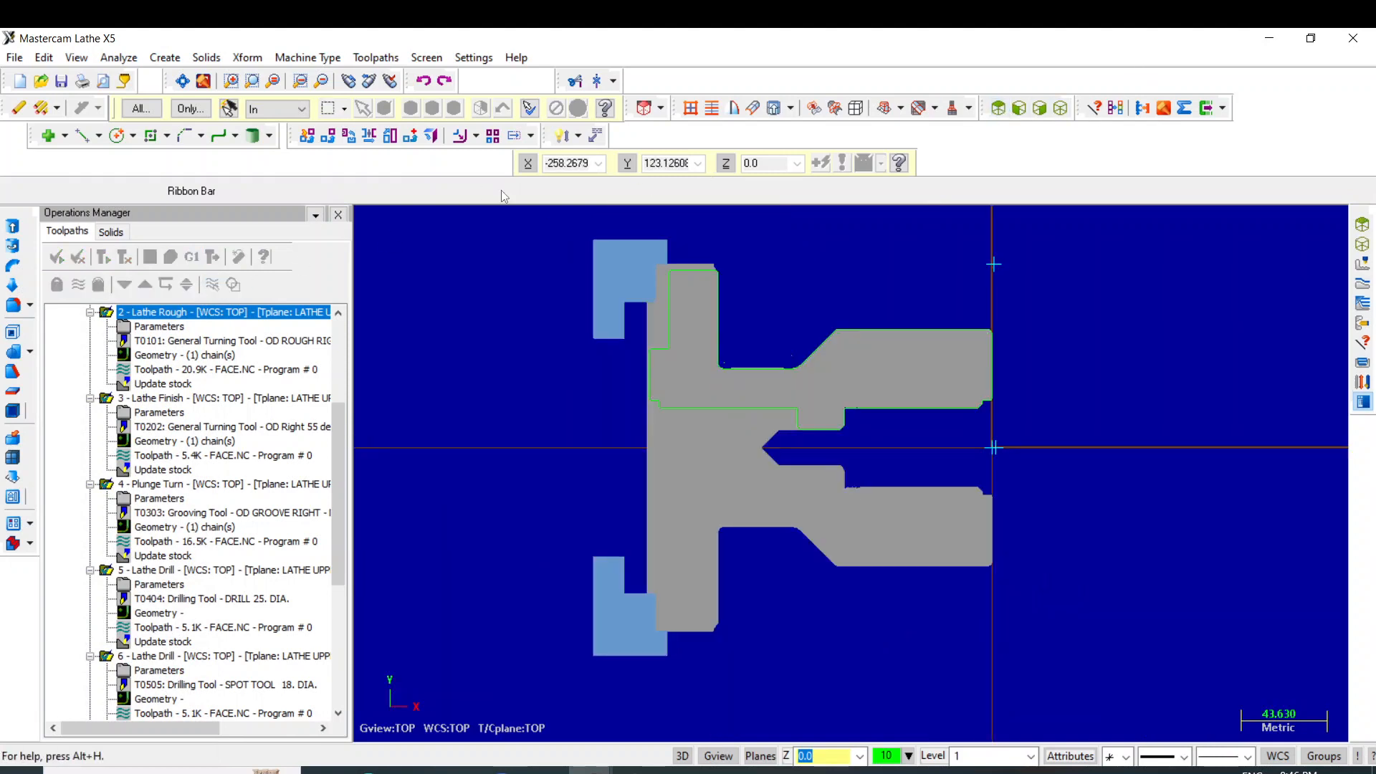
pyautogui.scroll(2, 618, 321)
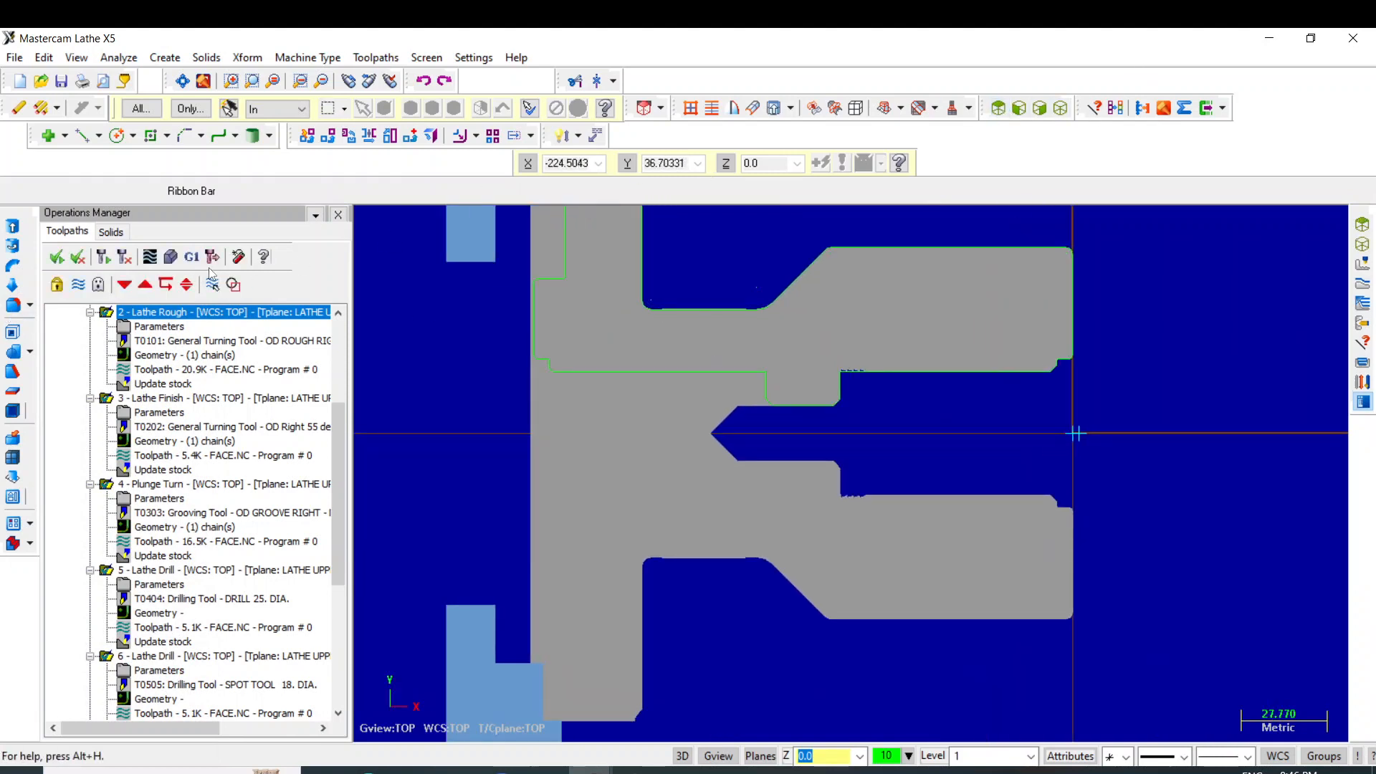
# Post-process the lathe operations with NC file output and editing enabled, keeping the .NC extension.
pyautogui.click(193, 258)
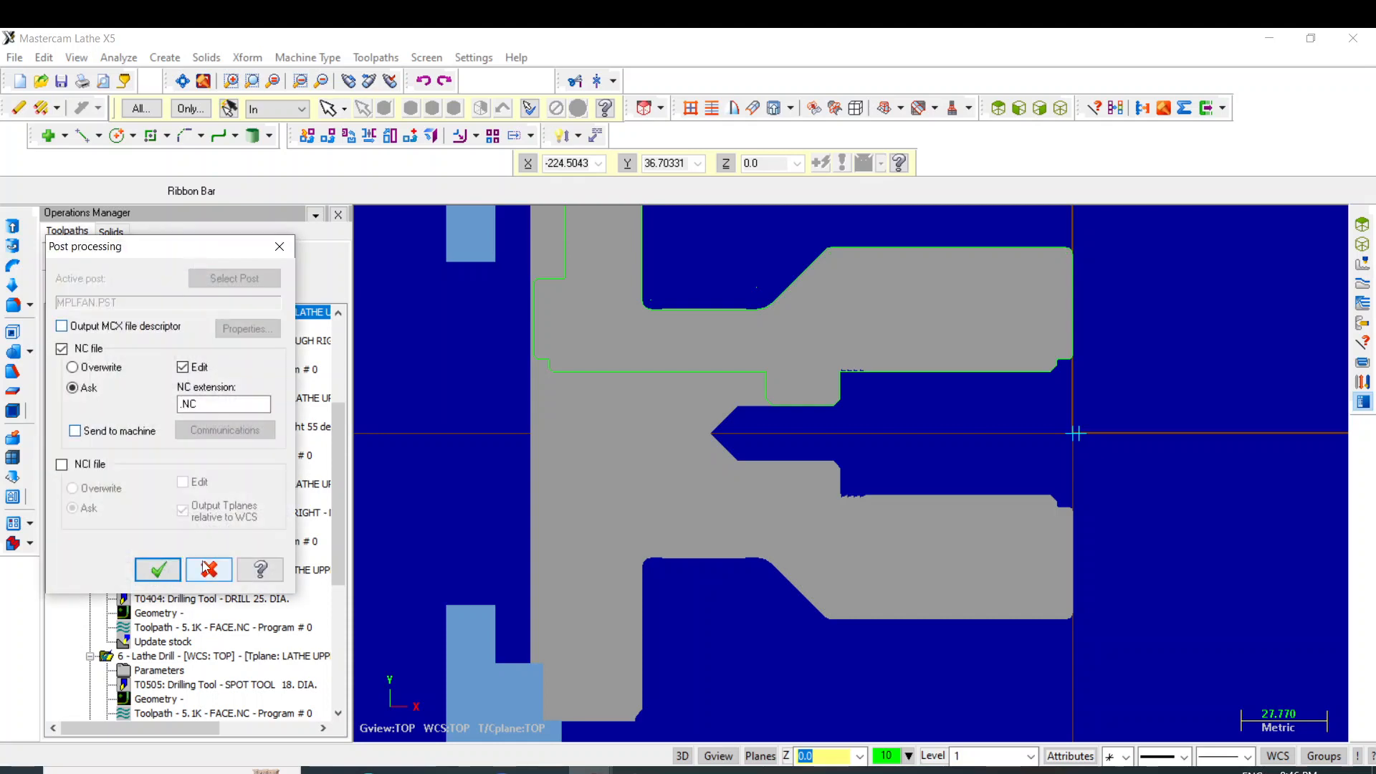
pyautogui.click(157, 569)
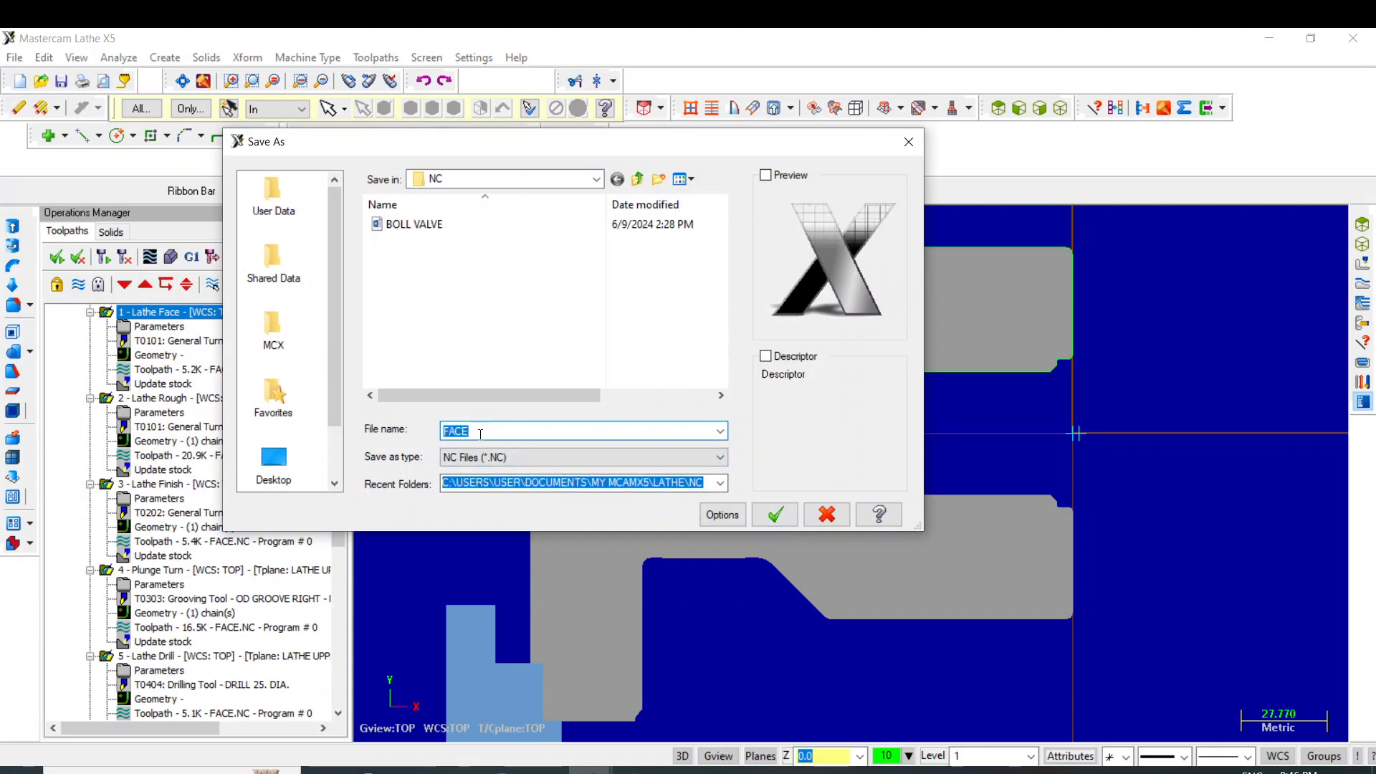
pyautogui.write('bo')
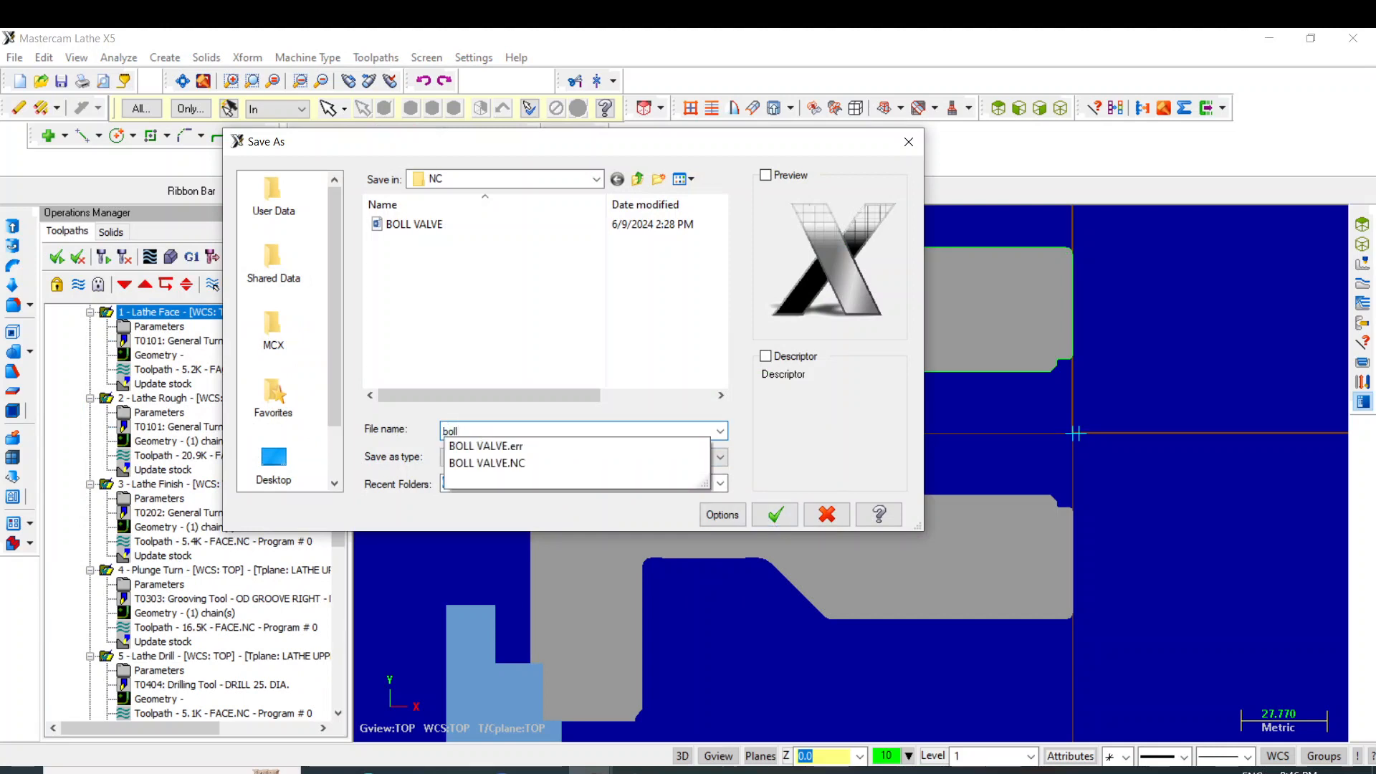
pyautogui.write('ll')
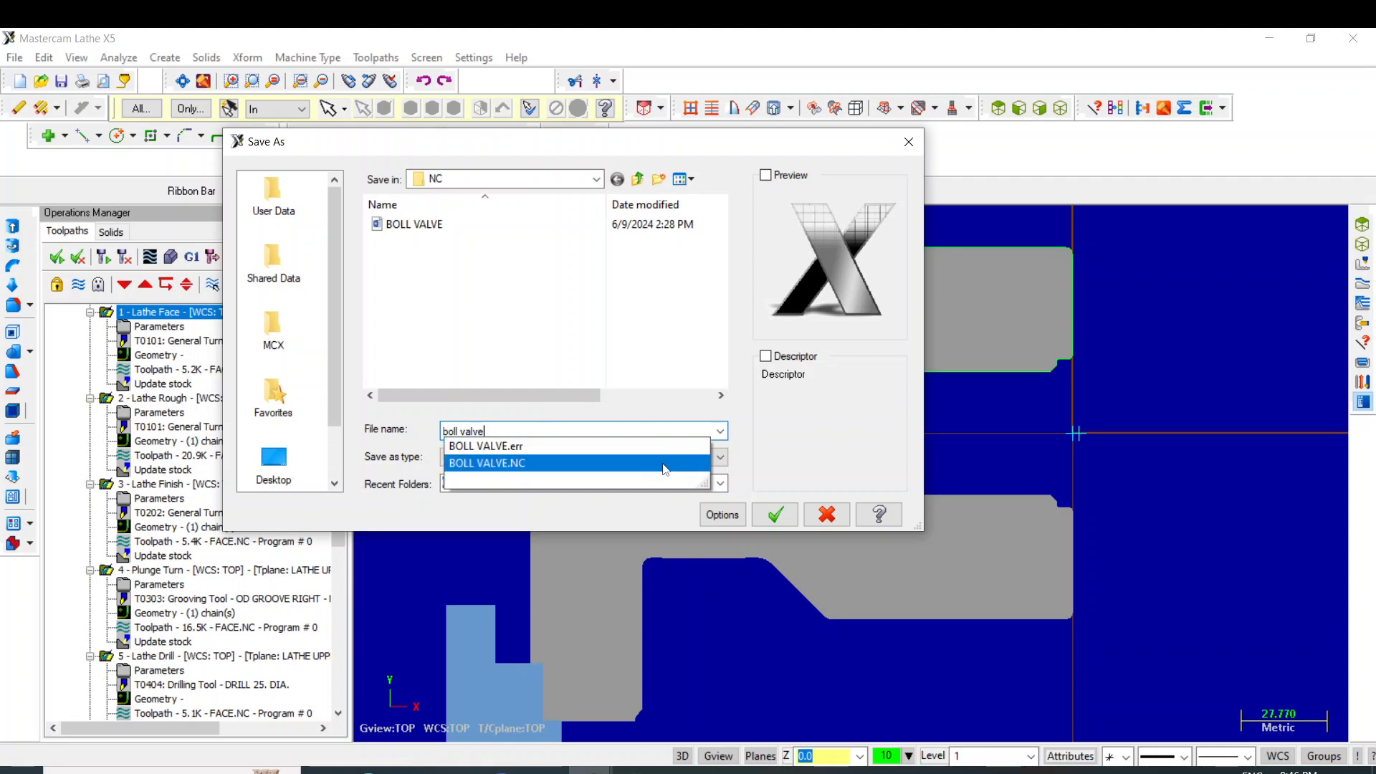
pyautogui.click(784, 513)
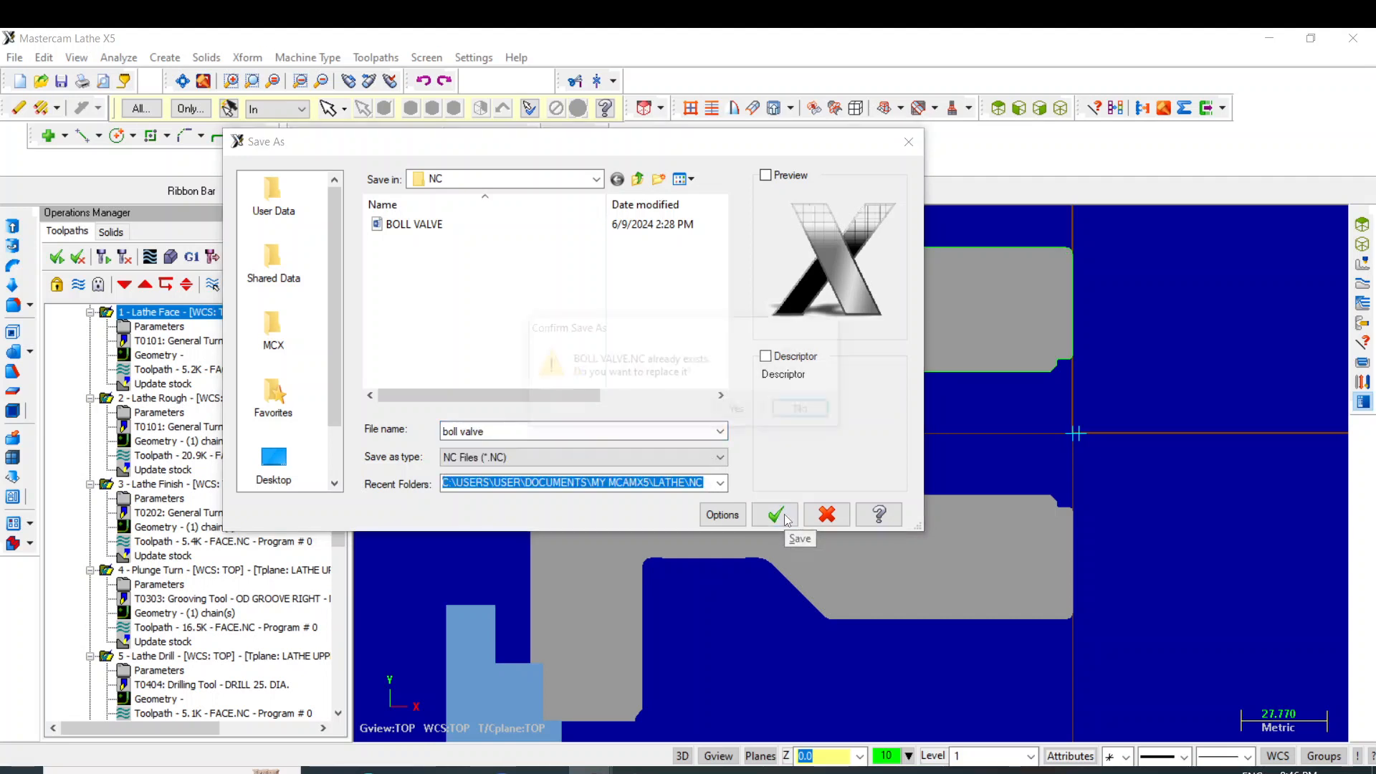
pyautogui.click(807, 412)
# Save the posted program in the NC folder under the file name boll valve1.
pyautogui.write('1')
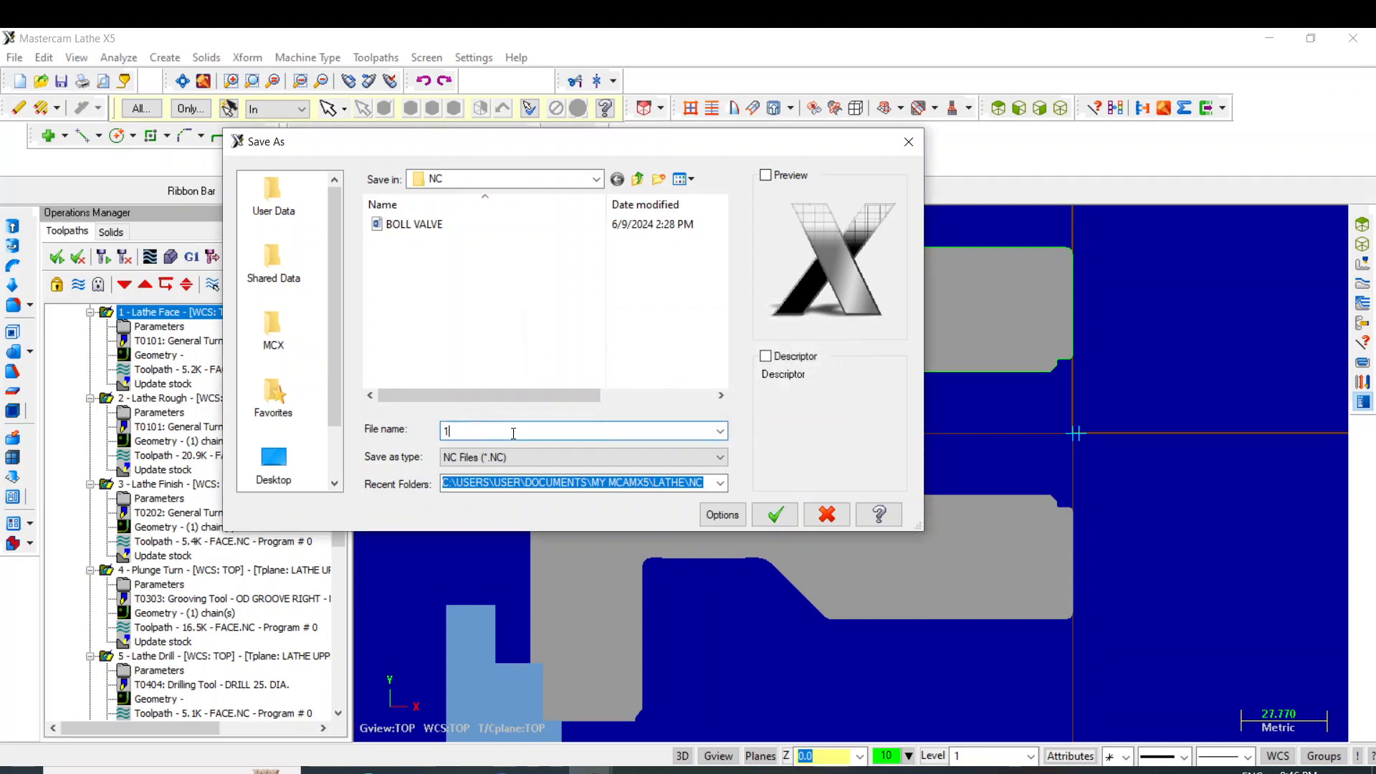
pyautogui.press('BackSpace')
pyautogui.write('boll valve')
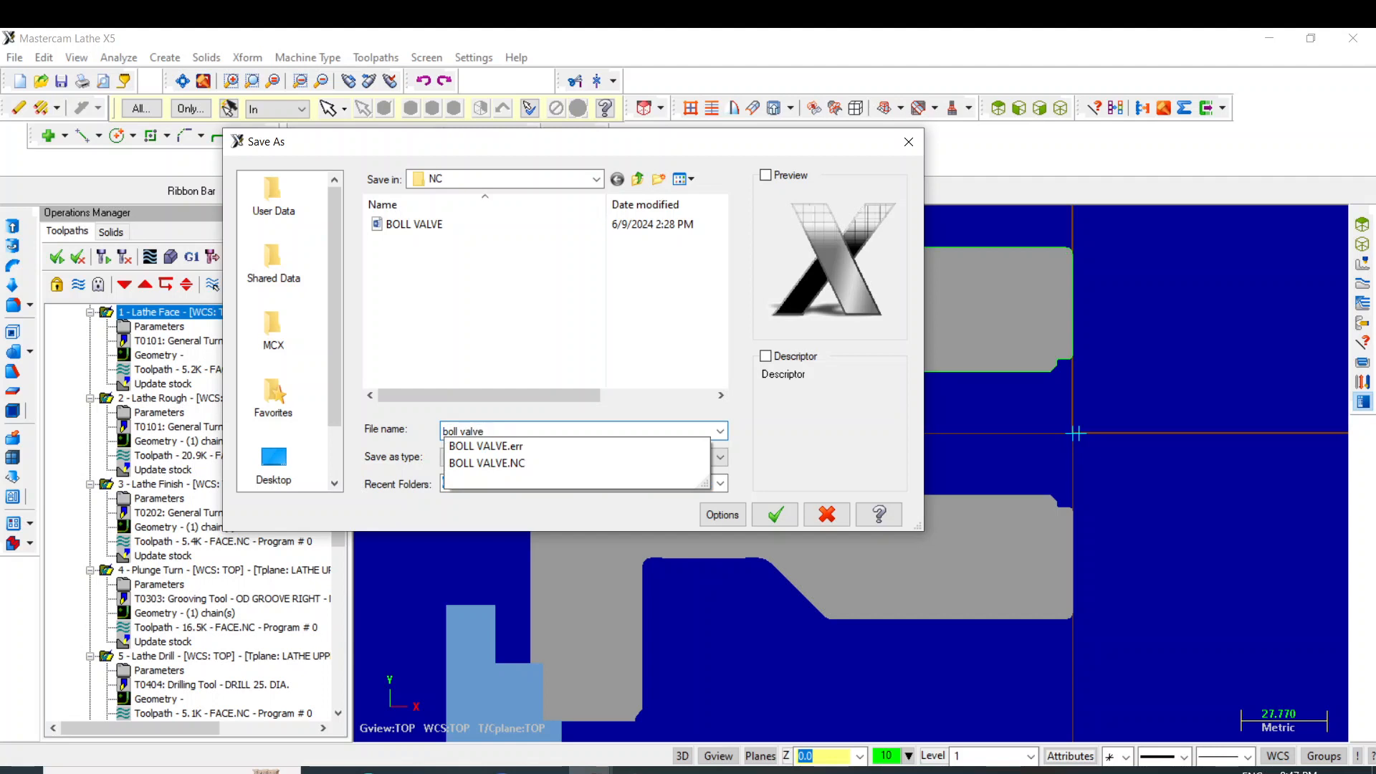
pyautogui.write('1')
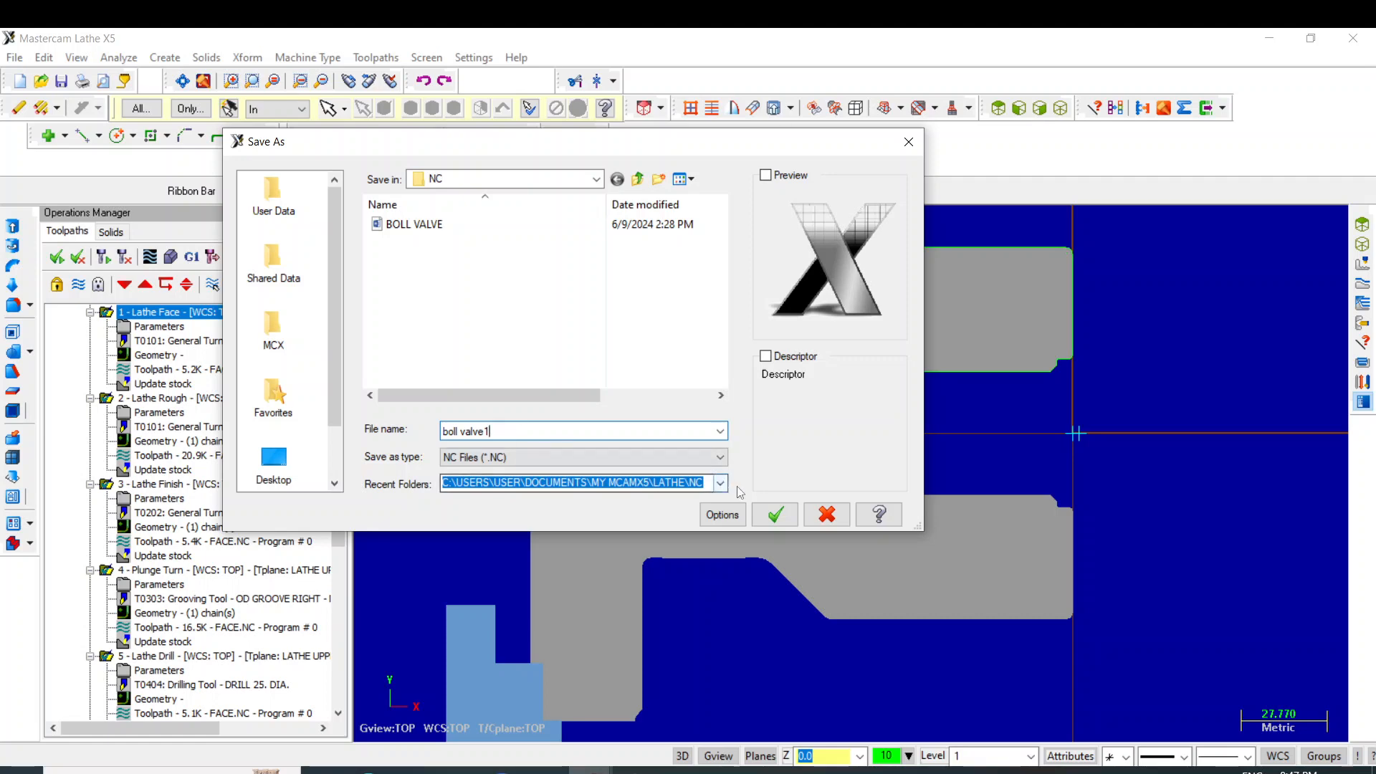
pyautogui.click(774, 511)
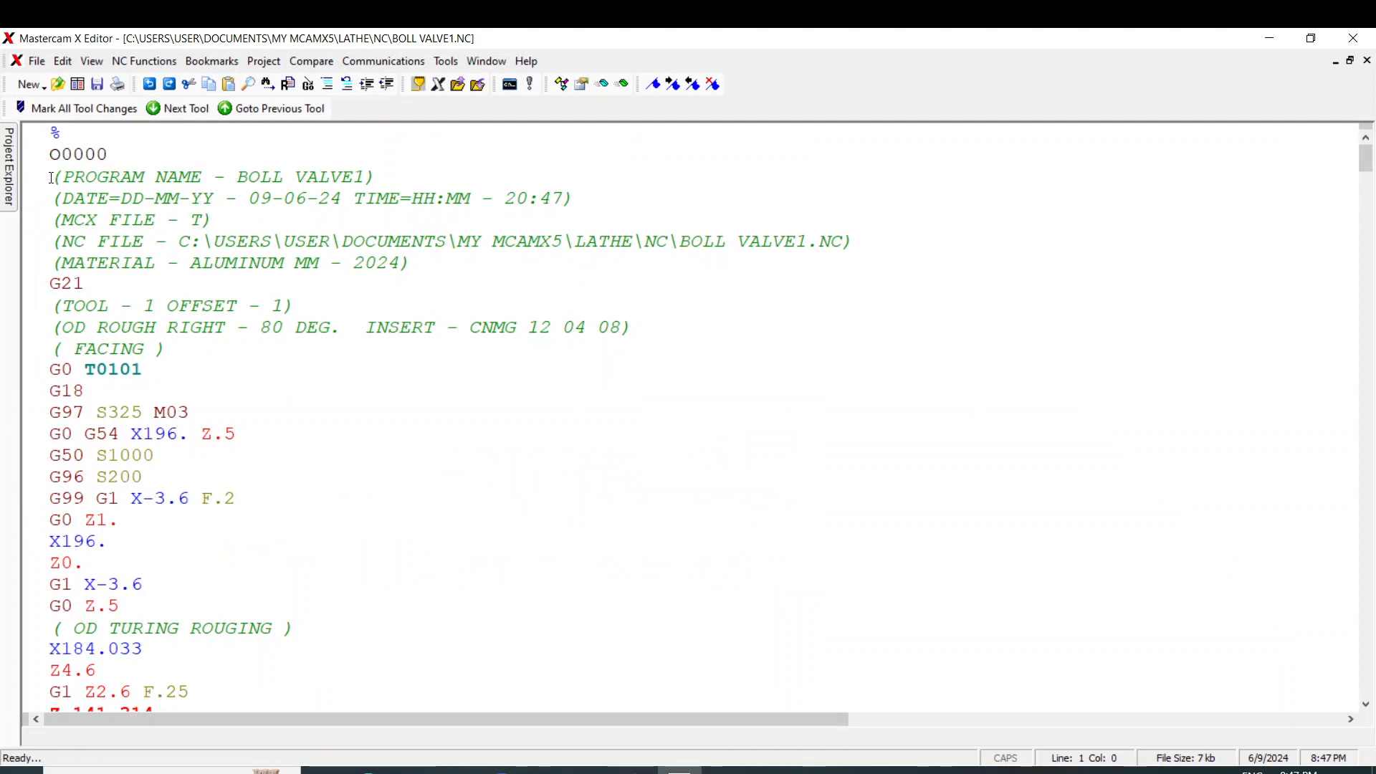
# Read through the program header and the facing section of the posted NC code.
pyautogui.click(1366, 704)
pyautogui.click(1366, 704)
pyautogui.click(1366, 704)
pyautogui.click(1366, 705)
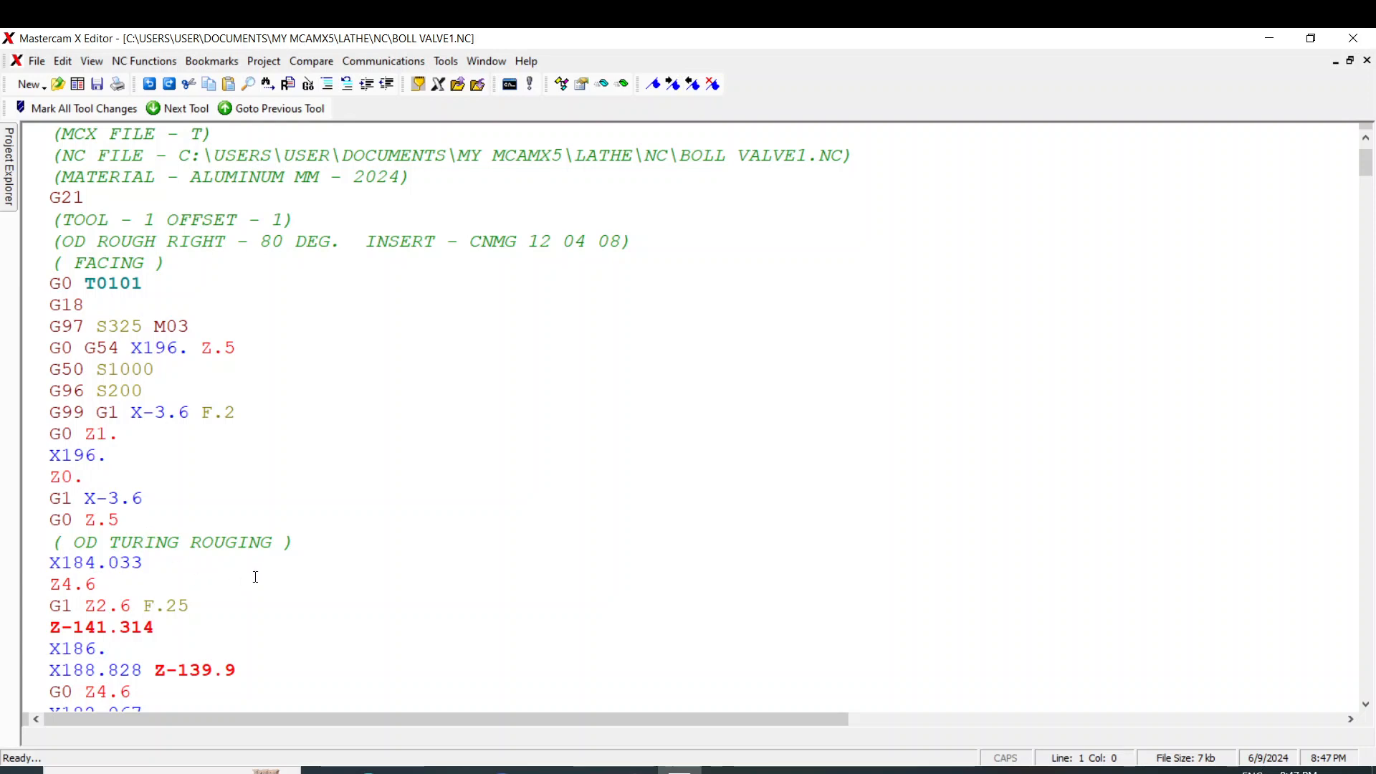
pyautogui.press('Down')
pyautogui.press('Down')
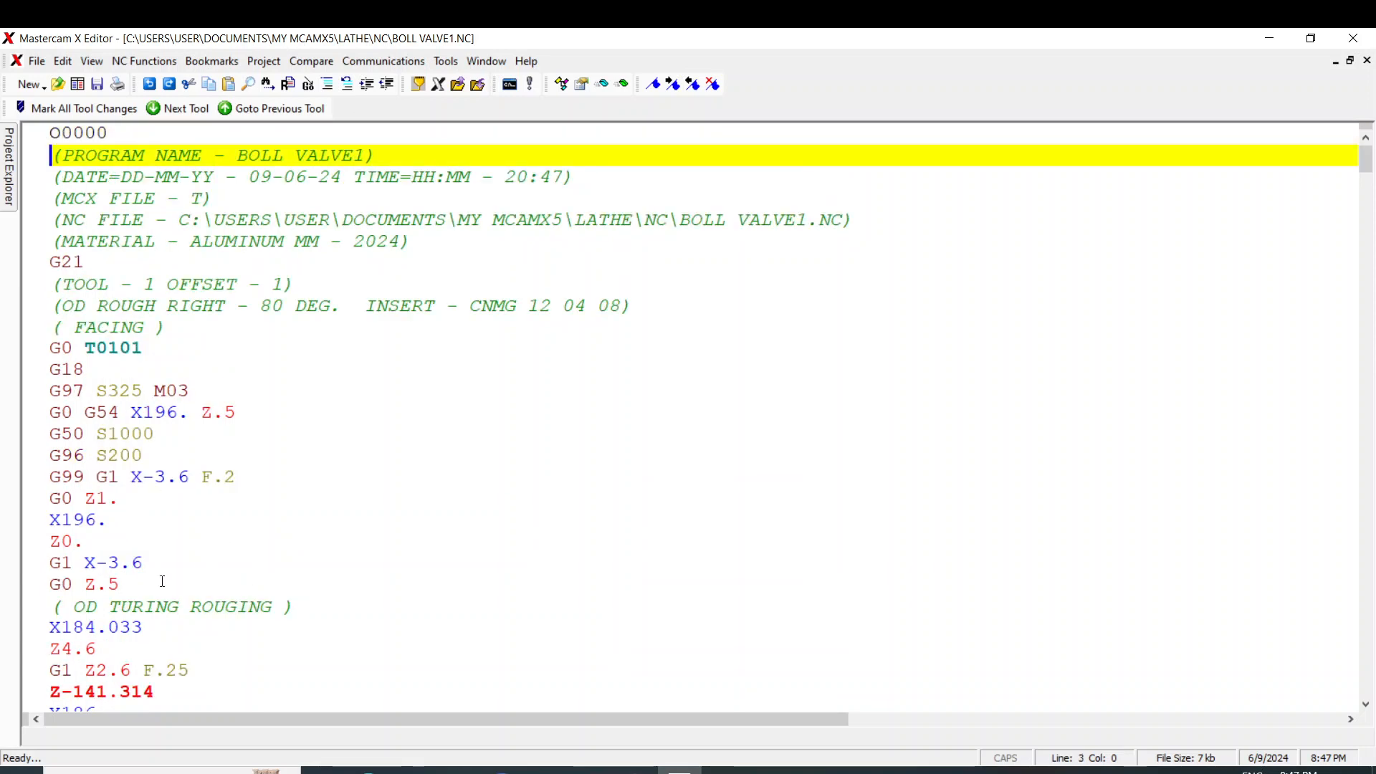
pyautogui.press('Down')
pyautogui.press('Down')
pyautogui.press('Down')
pyautogui.press('Down')
pyautogui.press('Down')
pyautogui.press('Down')
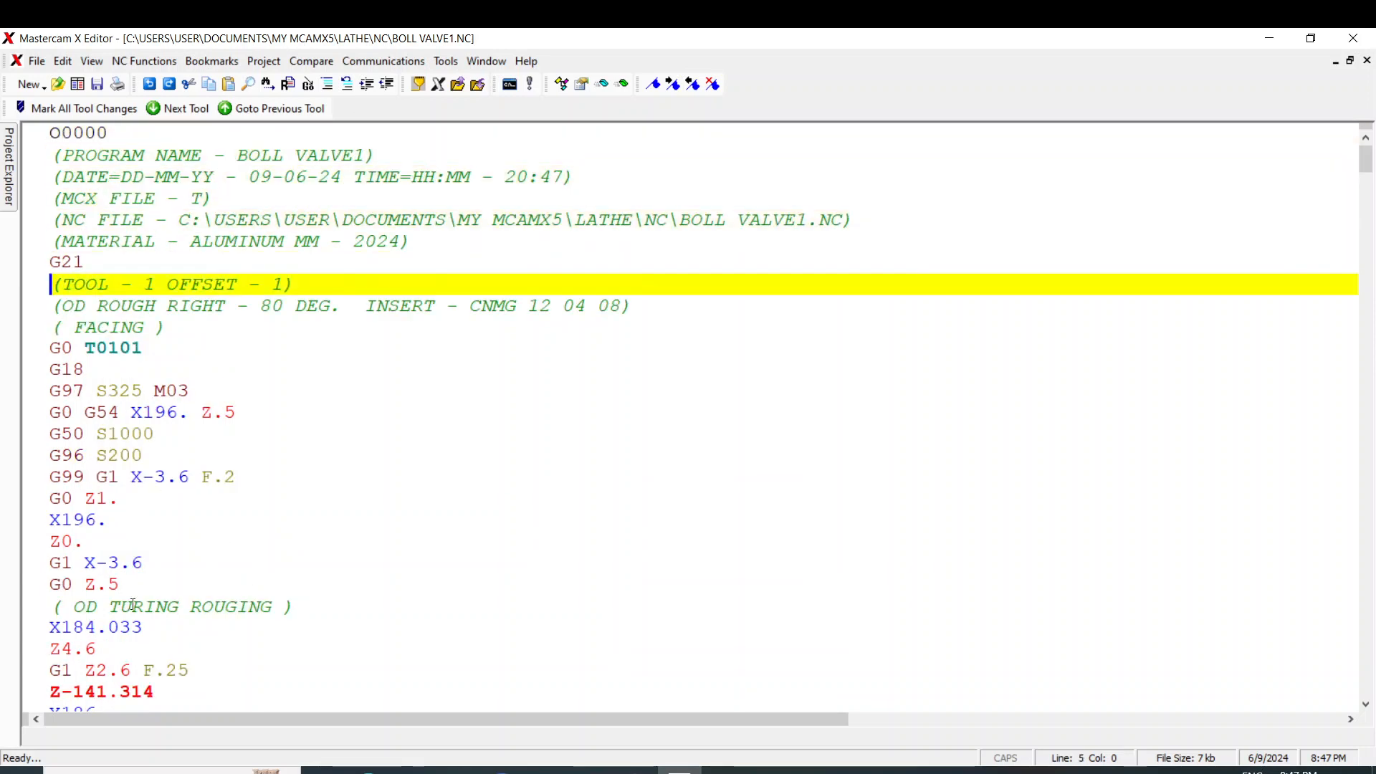
pyautogui.press('Down')
pyautogui.press('Down')
pyautogui.press('Down')
pyautogui.press('Down')
pyautogui.press('Down')
pyautogui.press('Down')
pyautogui.press('Down')
pyautogui.press('Down')
pyautogui.press('Down')
pyautogui.press('Down')
pyautogui.press('Down')
pyautogui.press('Down')
pyautogui.press('Down')
pyautogui.press('Down')
pyautogui.press('Down')
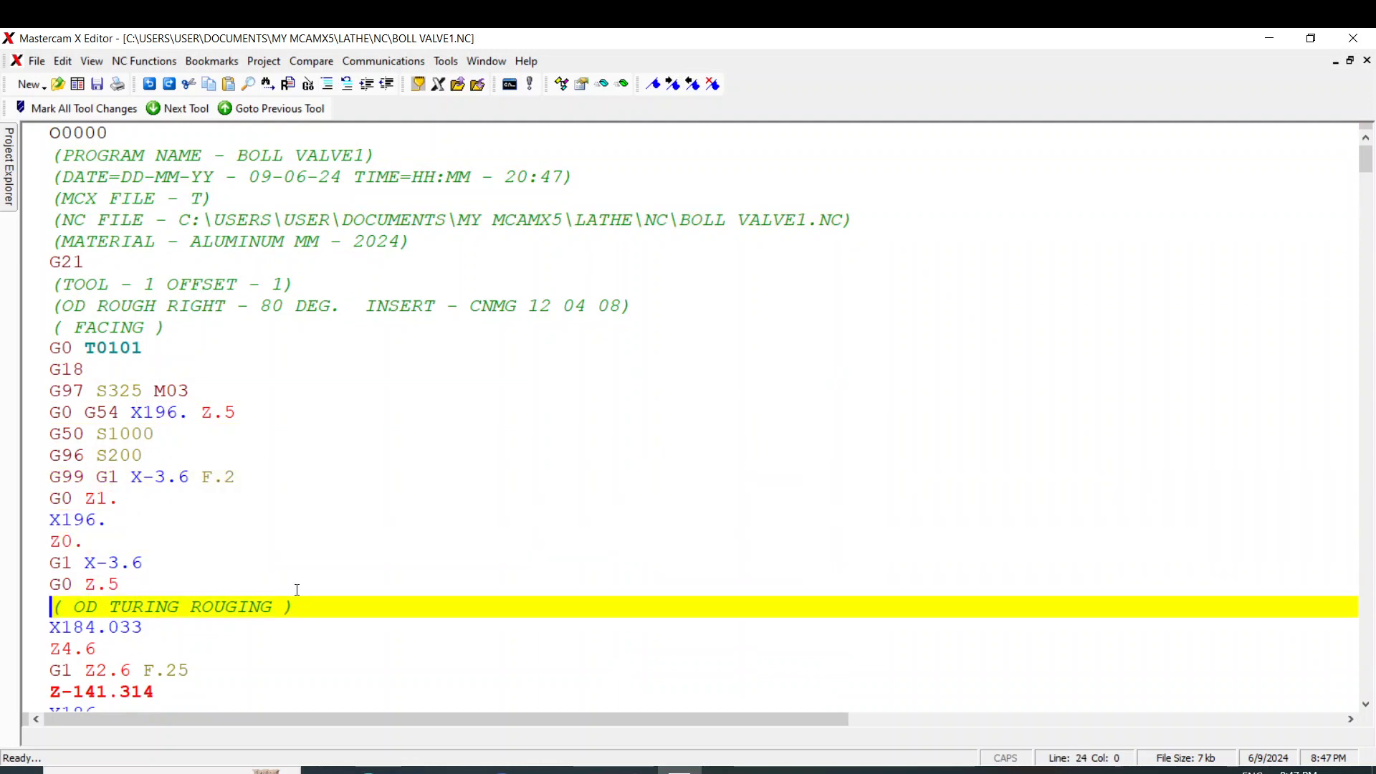
# Examine the first OD roughing passes in the NC code line by line.
pyautogui.press('Down')
pyautogui.press('Down')
pyautogui.press('Down')
pyautogui.press('Down')
pyautogui.press('Down')
pyautogui.press('Down')
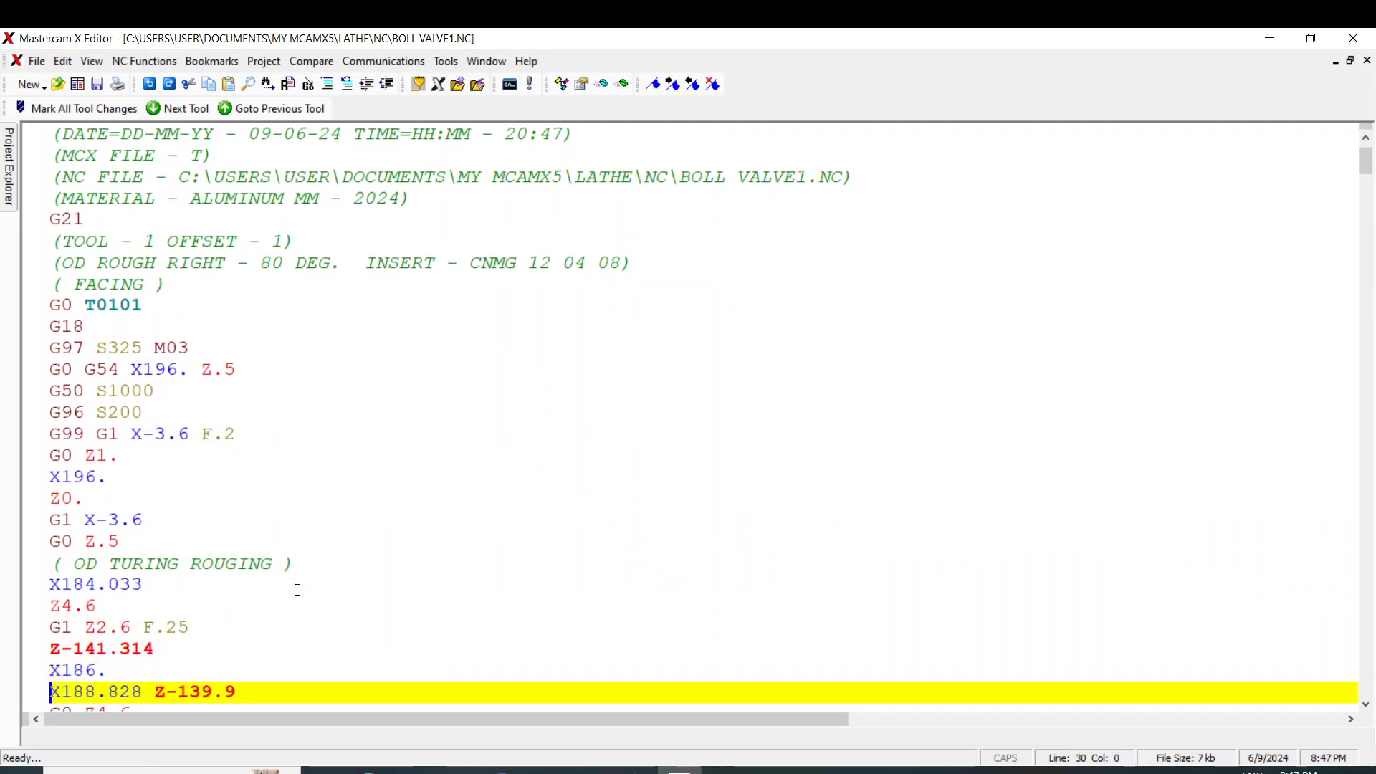
pyautogui.press('Down')
pyautogui.press('Down')
pyautogui.press('Down')
pyautogui.press('Down')
pyautogui.press('Down')
pyautogui.press('Down')
pyautogui.press('Down')
pyautogui.press('Down')
pyautogui.press('Down')
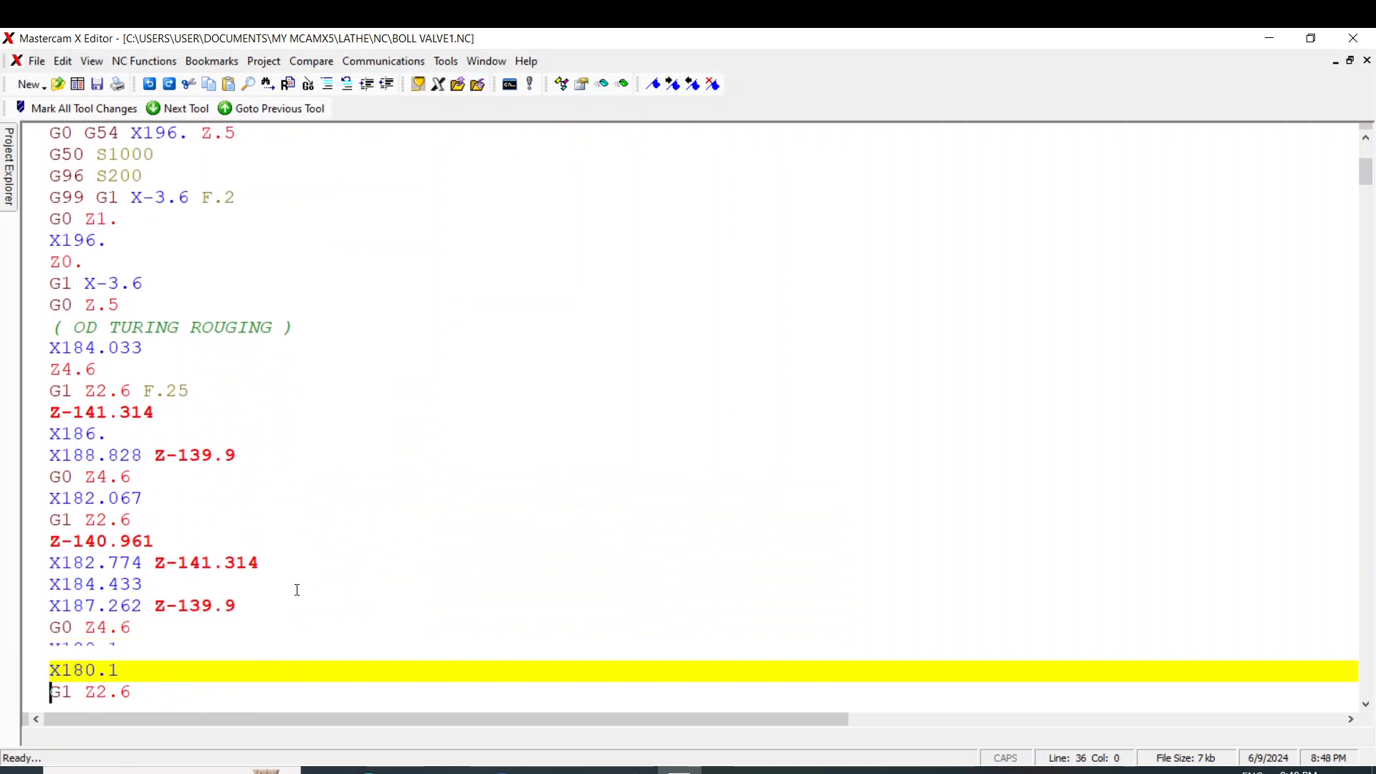
pyautogui.press('Down')
pyautogui.press('Down')
pyautogui.press('Down')
pyautogui.press('Down')
pyautogui.press('Down')
pyautogui.press('Down')
pyautogui.press('Down')
pyautogui.press('Down')
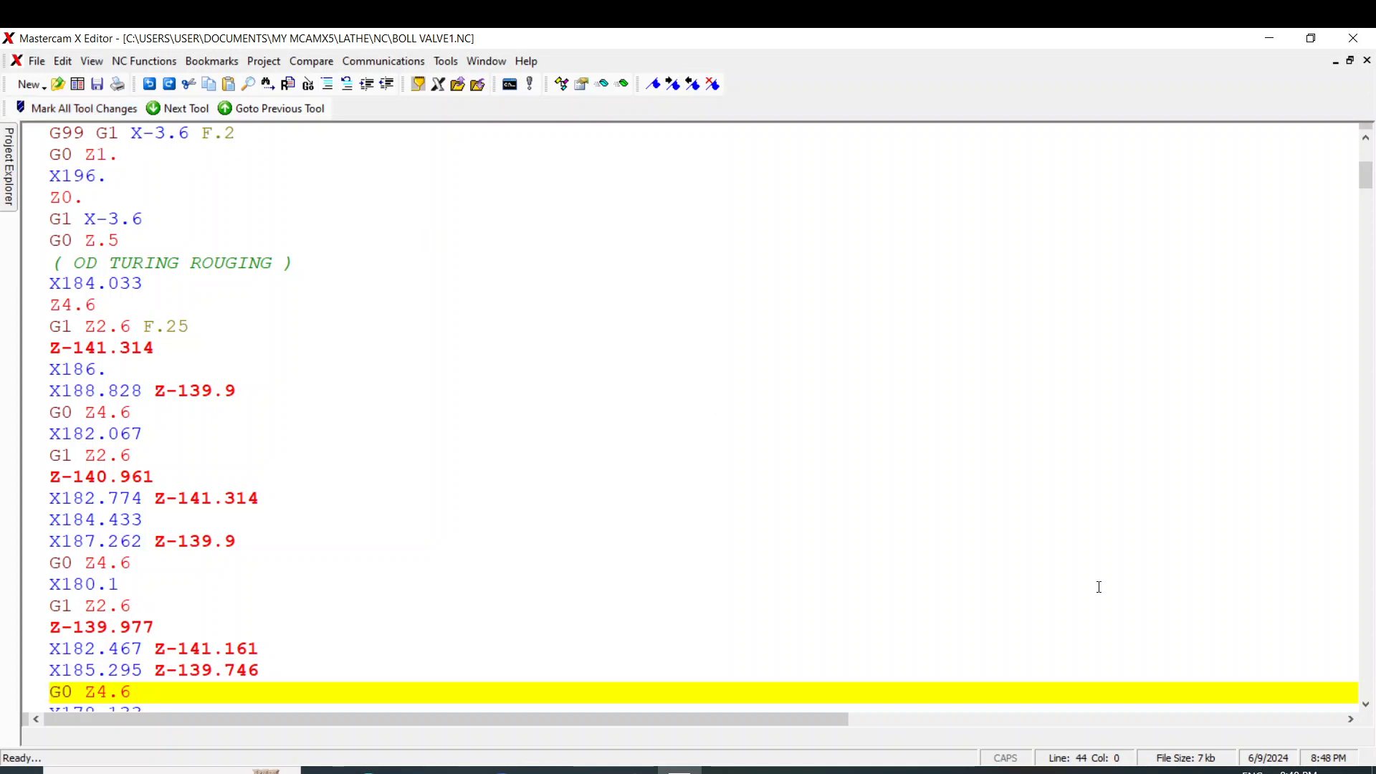
# Review the NC code through the end of OD finishing and the whole OD grooving section for tool 3.
pyautogui.click(1367, 700)
pyautogui.click(1368, 701)
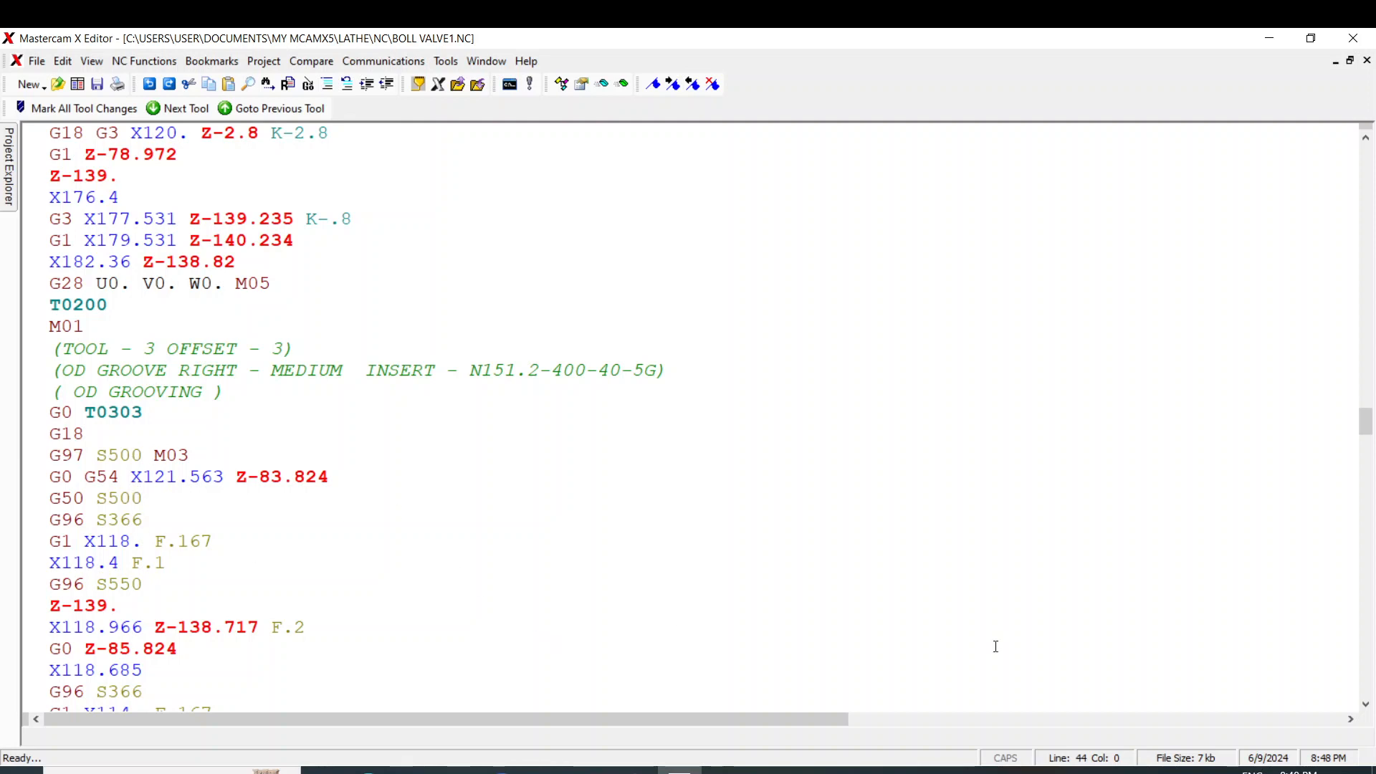
pyautogui.click(1366, 704)
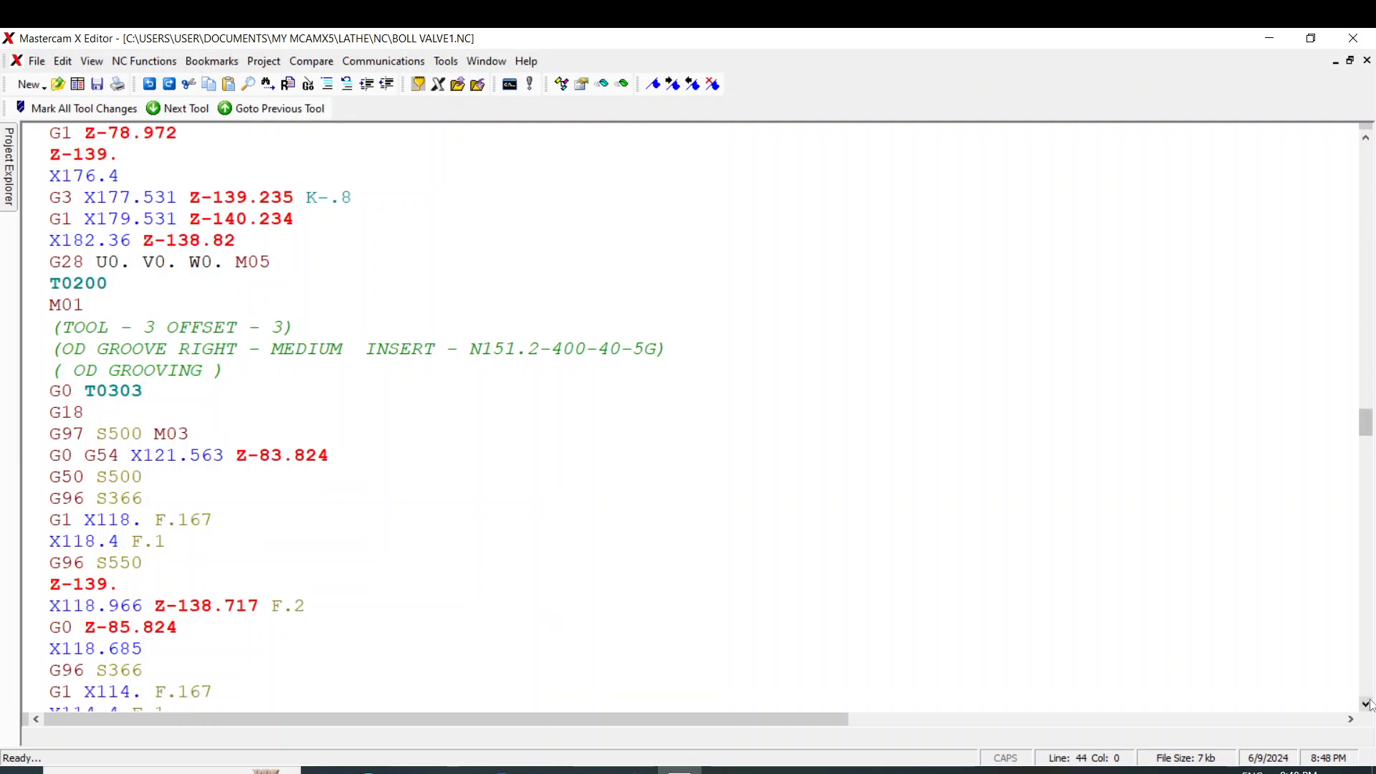
pyautogui.click(1370, 705)
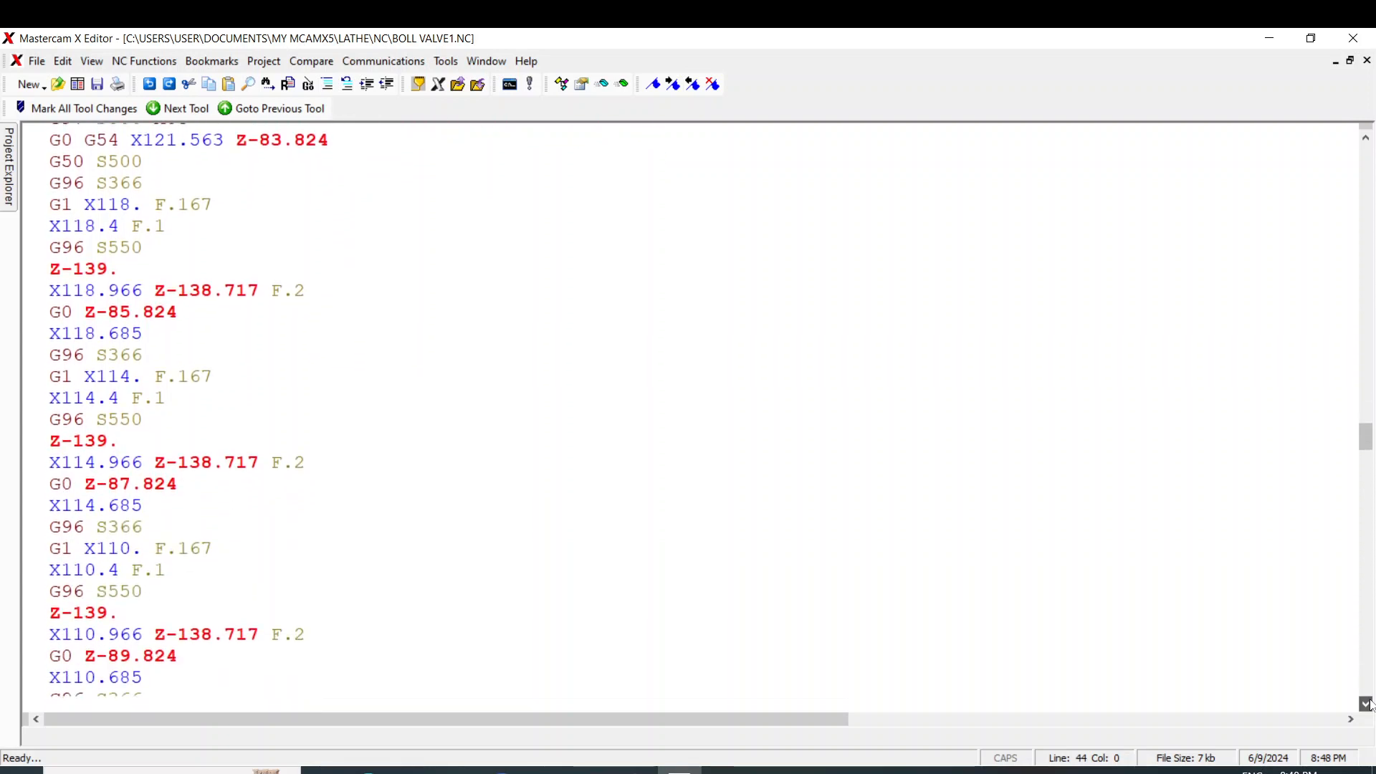
pyautogui.click(1370, 705)
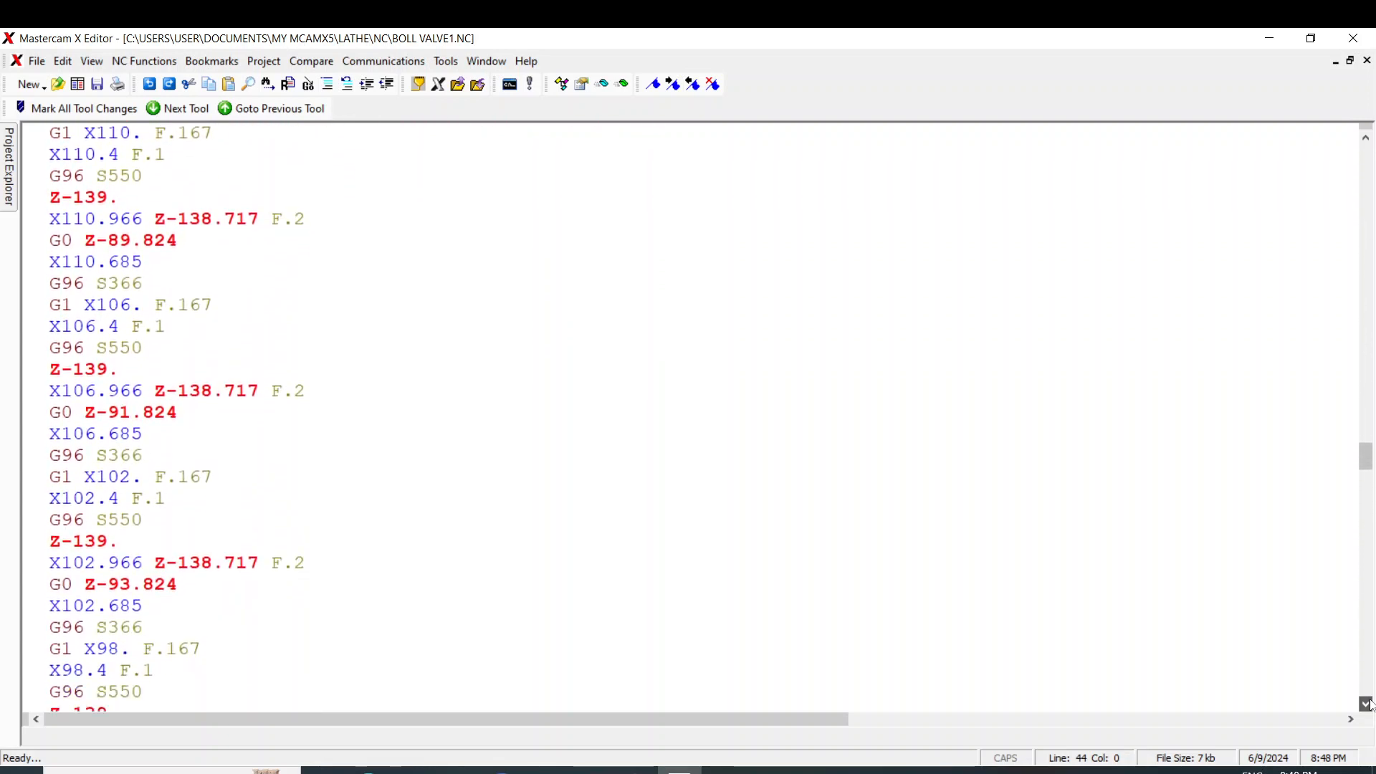
pyautogui.click(1370, 705)
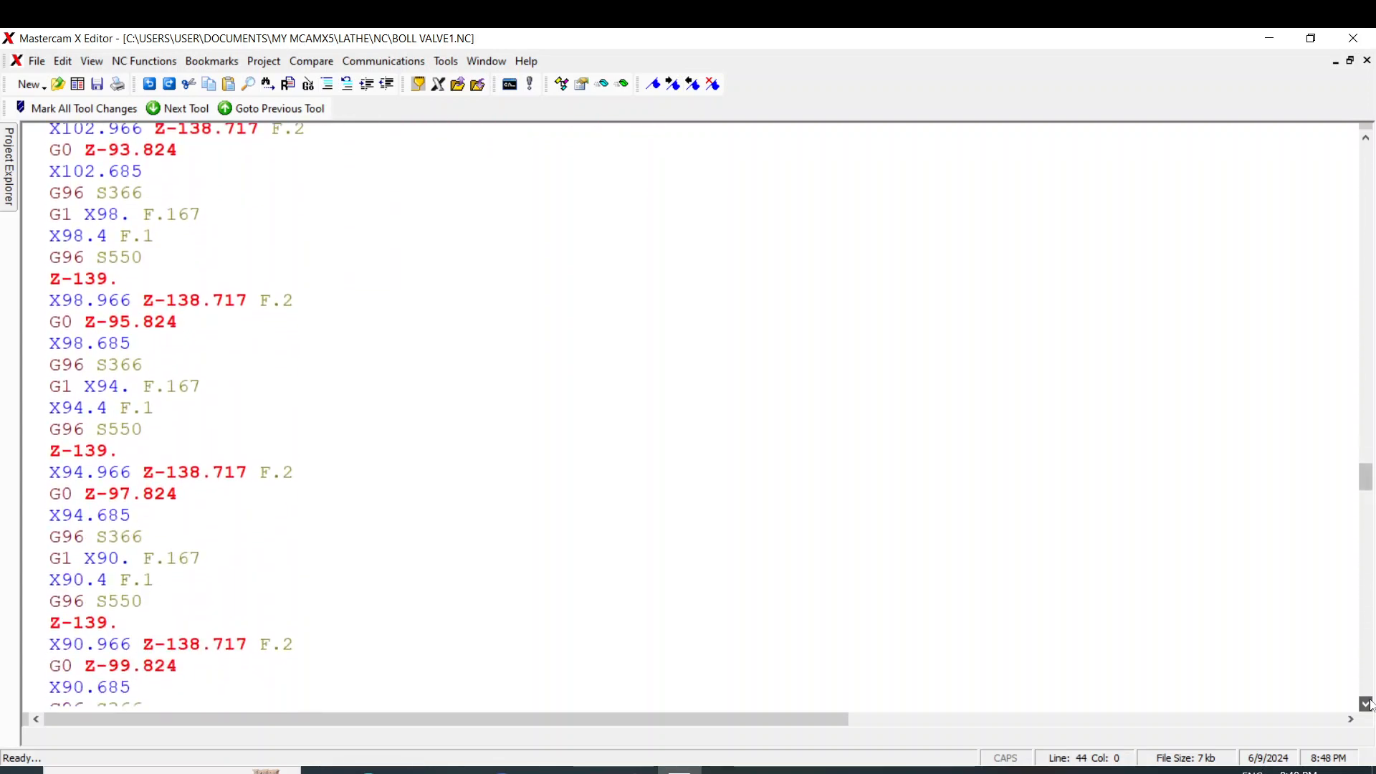
pyautogui.click(1369, 705)
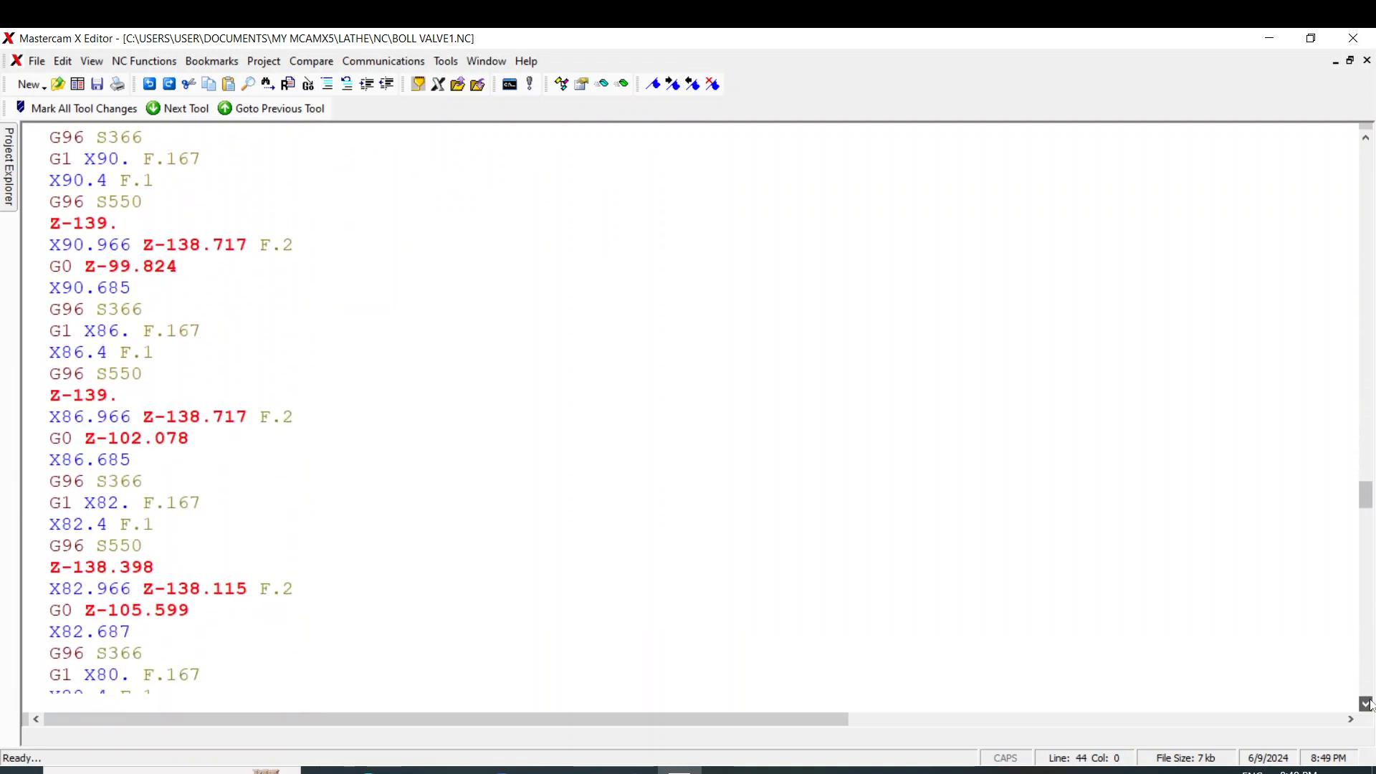
pyautogui.click(1370, 705)
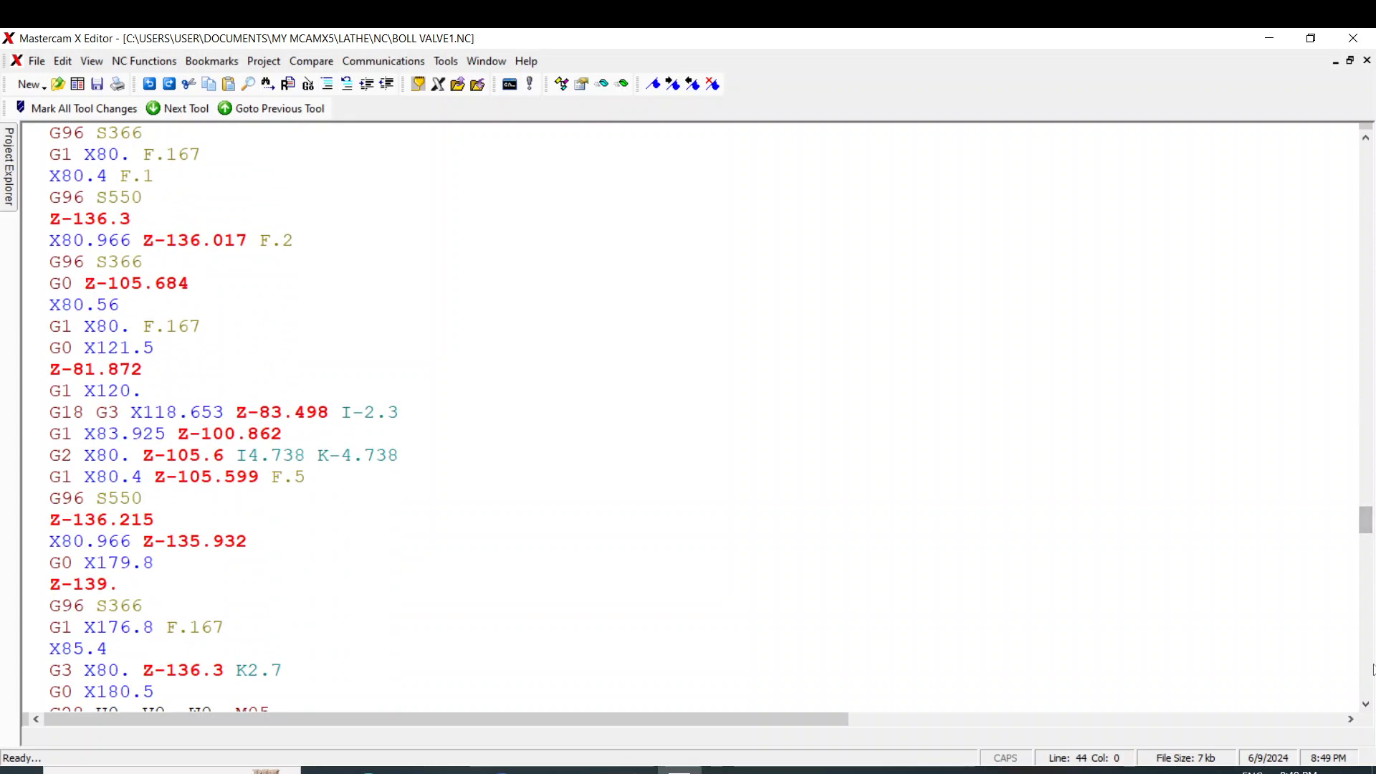
pyautogui.scroll(-1, 1367, 713)
pyautogui.scroll(-6, 1367, 713)
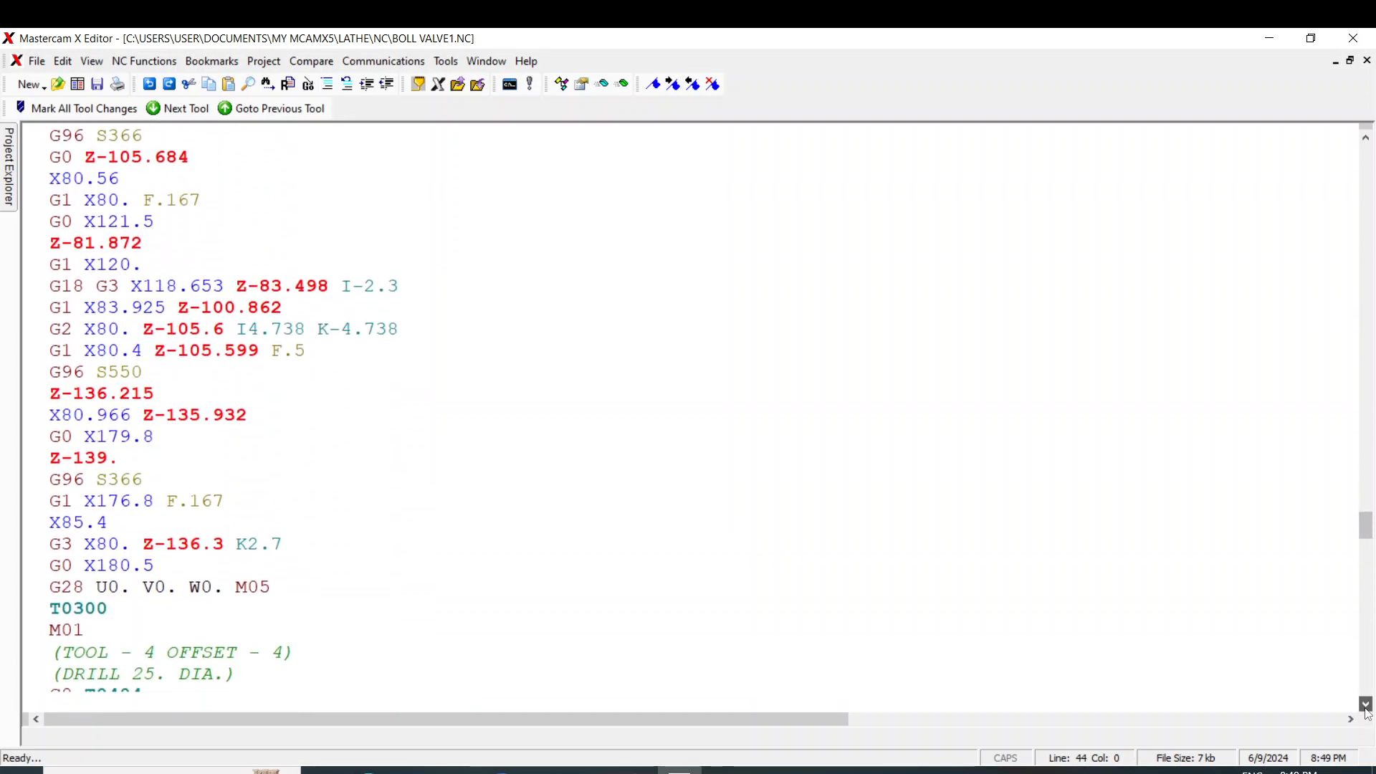
# Check the code of the 25 mm drill and the 18 mm spot tool sections.
pyautogui.scroll(-2, 1368, 713)
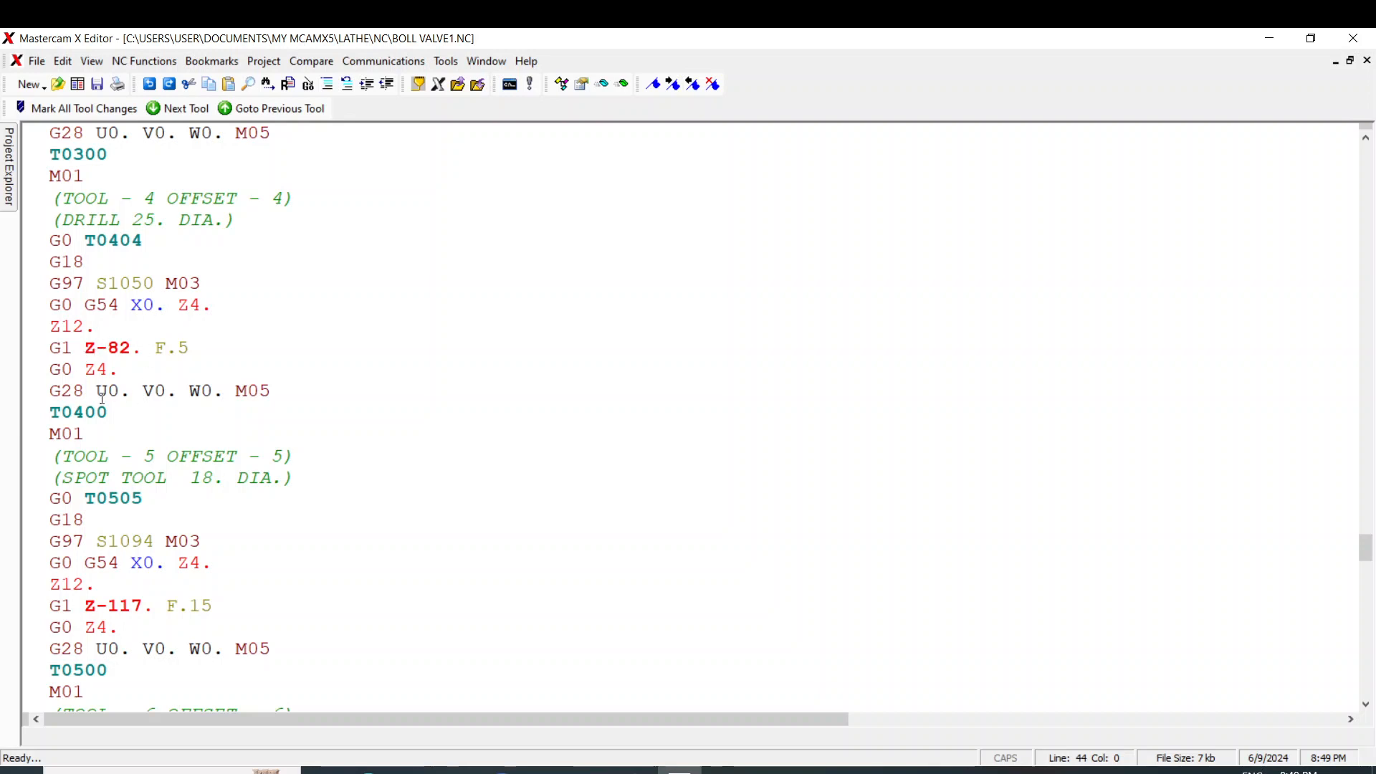
pyautogui.click(1366, 704)
pyautogui.click(1366, 704)
pyautogui.click(1366, 704)
pyautogui.click(1366, 704)
pyautogui.click(1366, 704)
pyautogui.click(1366, 704)
pyautogui.click(1366, 703)
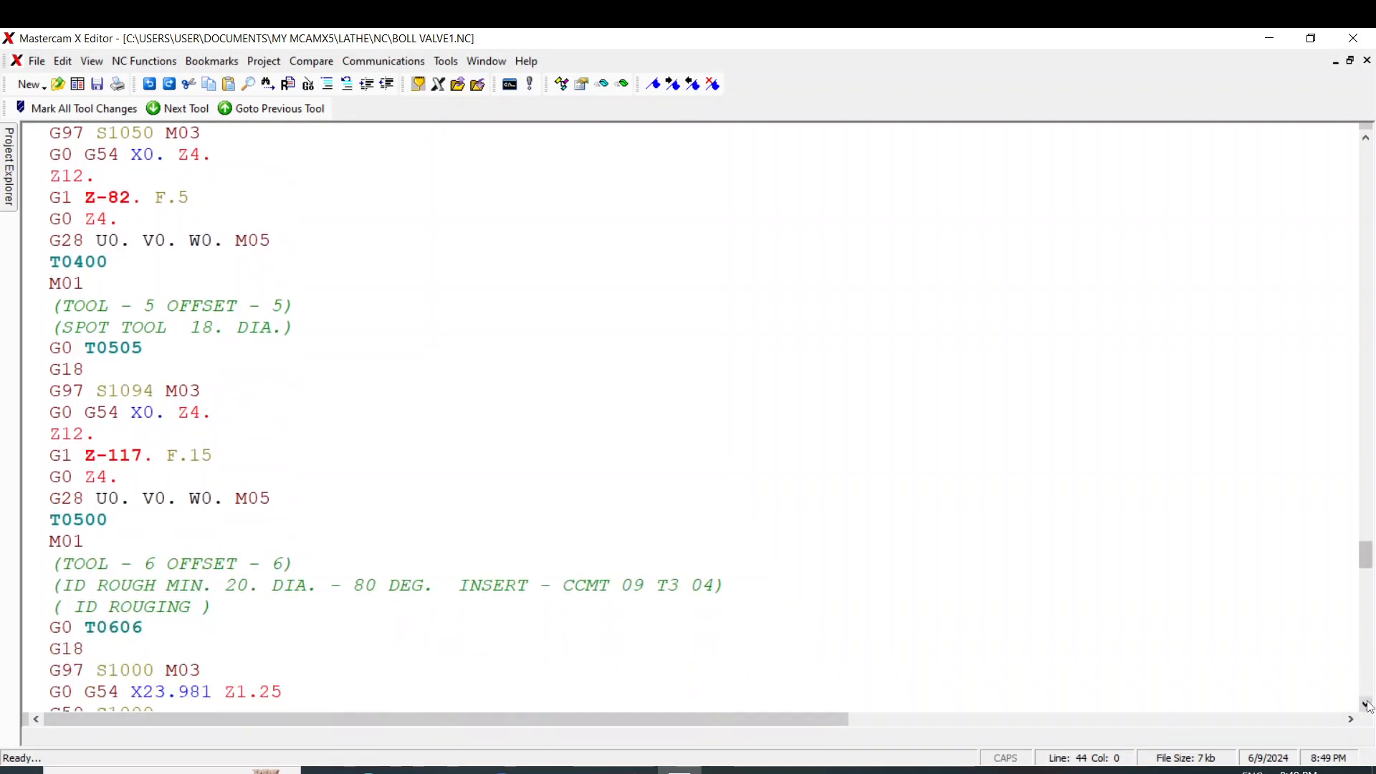
pyautogui.click(1366, 704)
pyautogui.click(1366, 704)
pyautogui.click(1366, 704)
pyautogui.click(1366, 704)
pyautogui.click(1366, 704)
pyautogui.click(1366, 704)
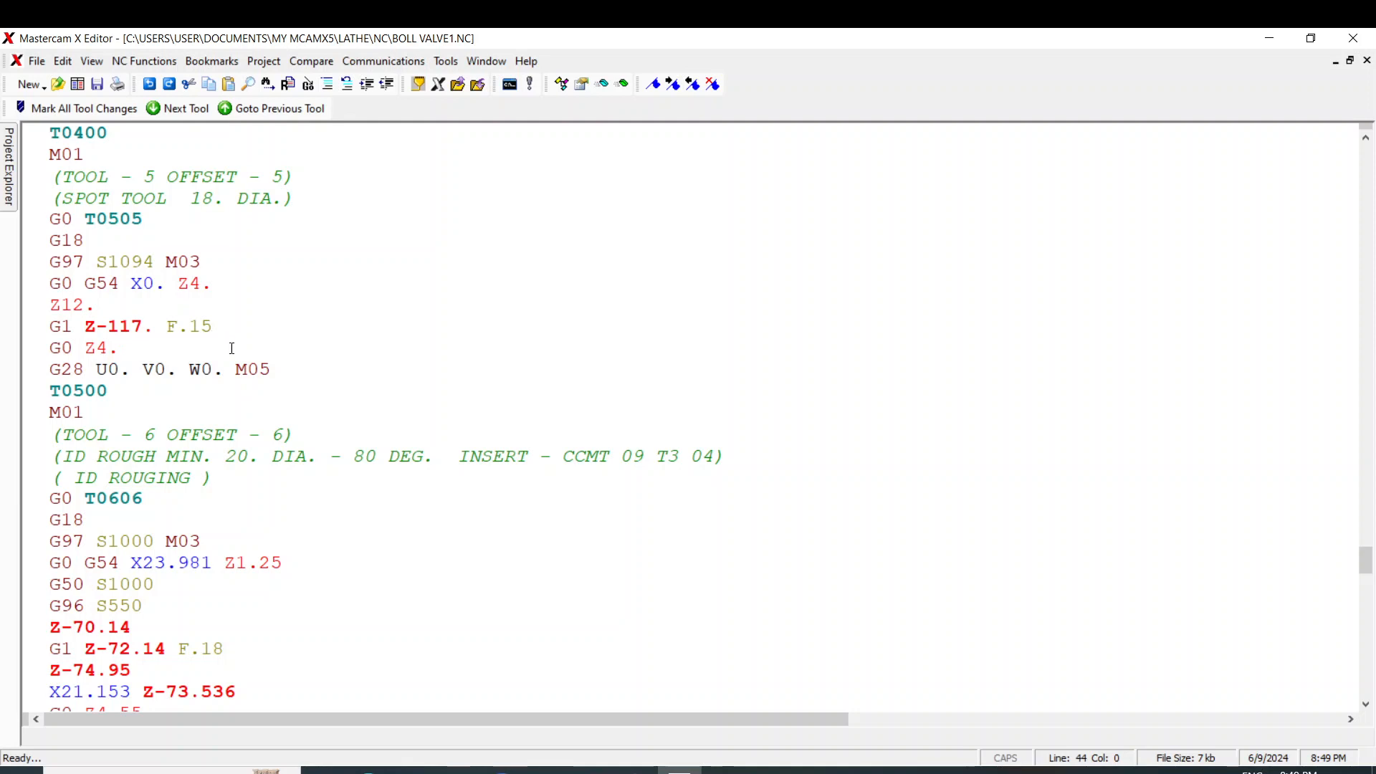
# Review the ID roughing, ID finishing and ID threading code through to the end of the program.
pyautogui.click(1366, 708)
pyautogui.moveTo(1370, 710); pyautogui.dragTo(1369, 711)
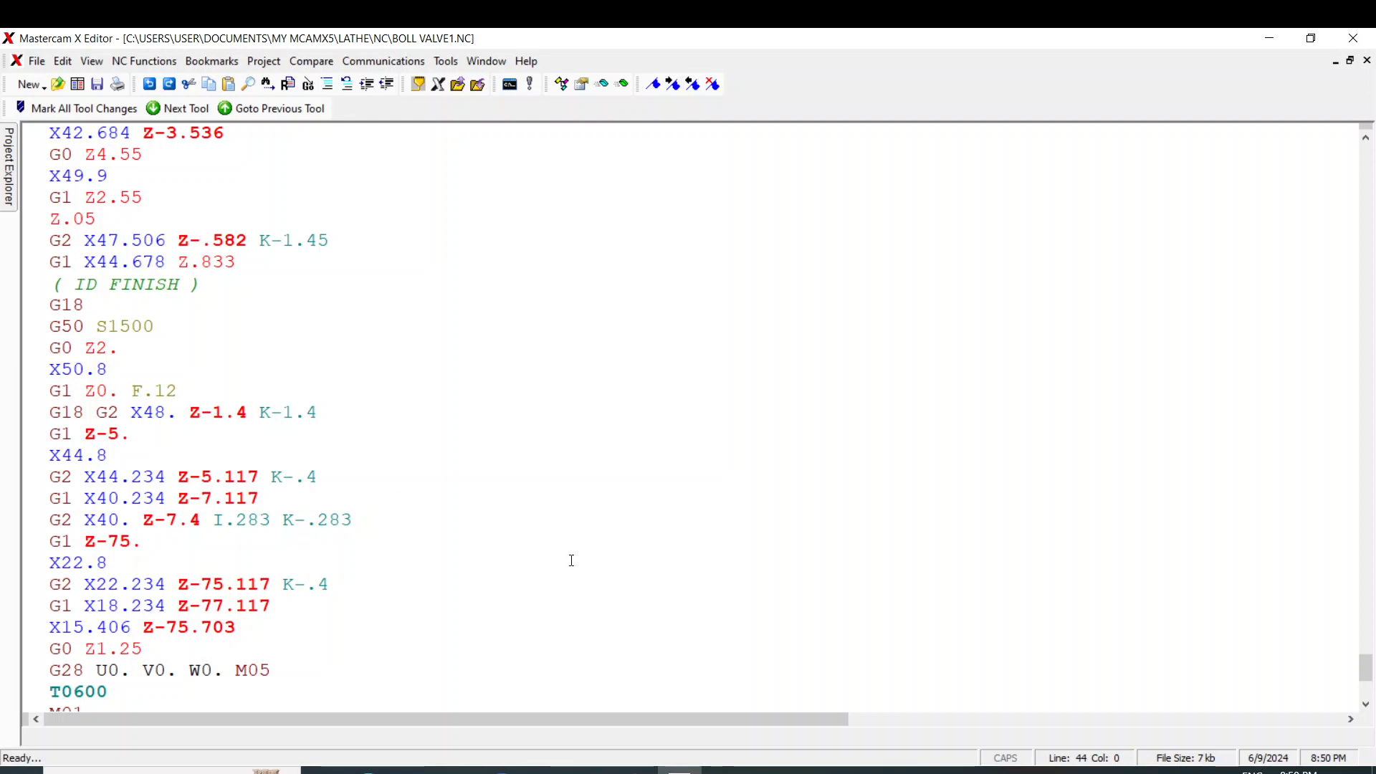
pyautogui.click(1364, 705)
pyautogui.click(1364, 706)
pyautogui.click(1364, 706)
pyautogui.scroll(-4, 1364, 705)
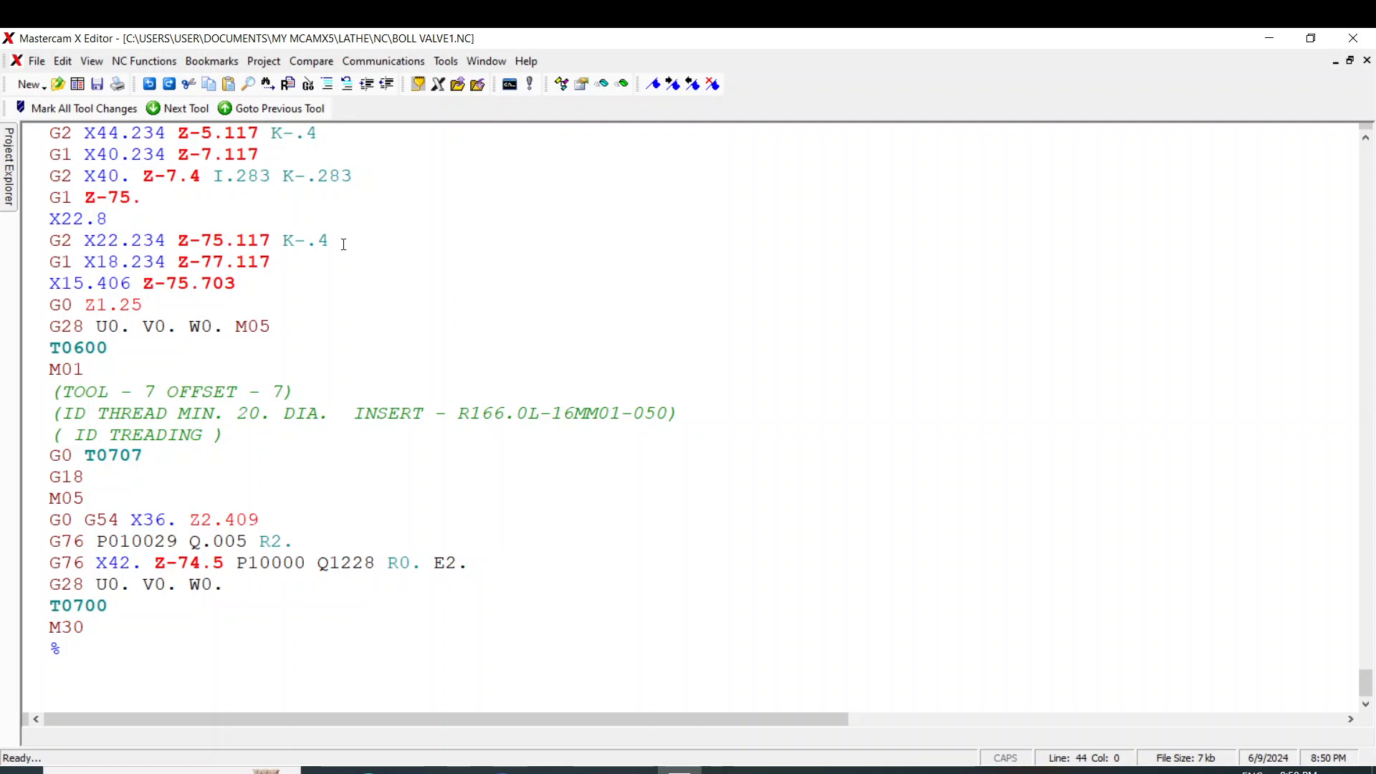
# Replace the program number at the start of the NC code with o1345.
pyautogui.press('Up')
pyautogui.press('Up')
pyautogui.press('Up')
pyautogui.press('Up')
pyautogui.press('Up')
pyautogui.press('Up')
pyautogui.press('Up')
pyautogui.press('Up')
pyautogui.press('Up')
pyautogui.press('Up')
pyautogui.press('Up')
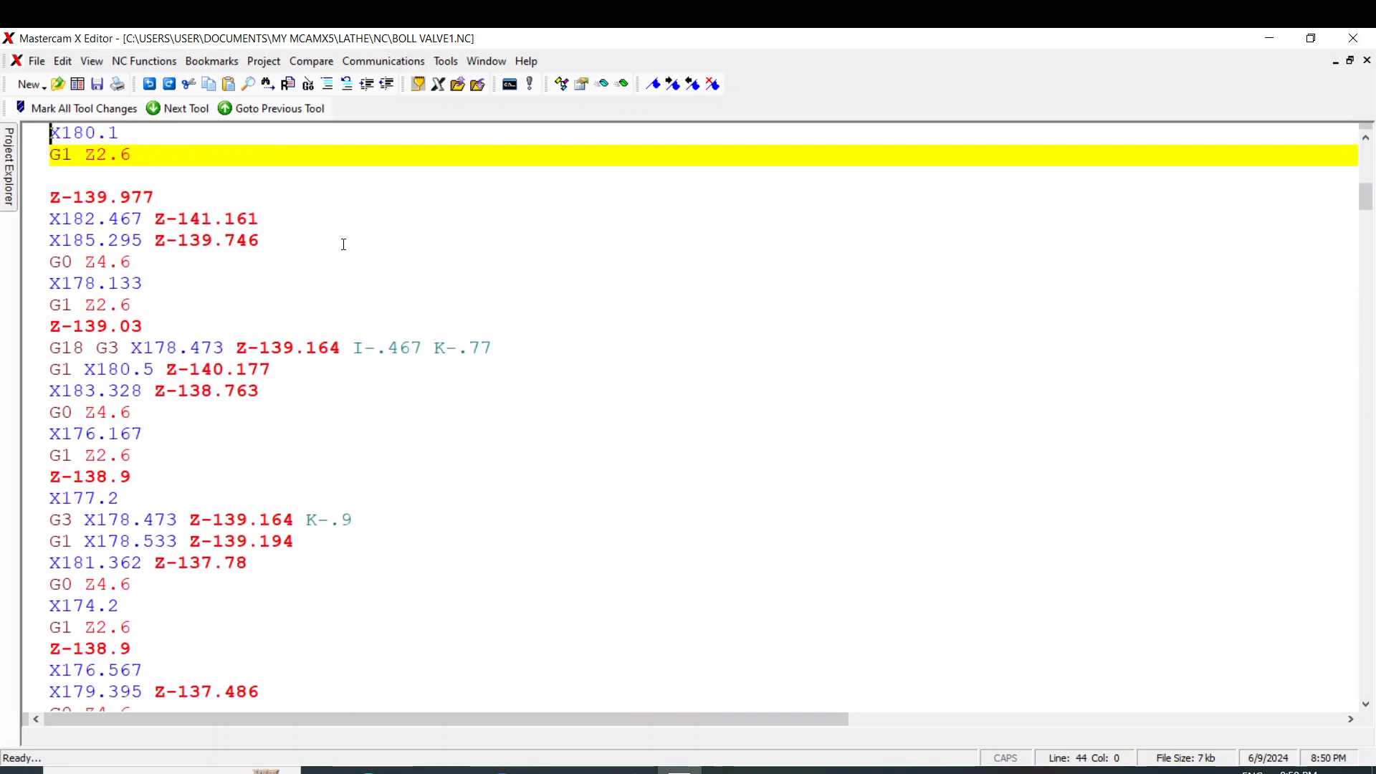
pyautogui.press('Up')
pyautogui.press('Up')
pyautogui.press('Up')
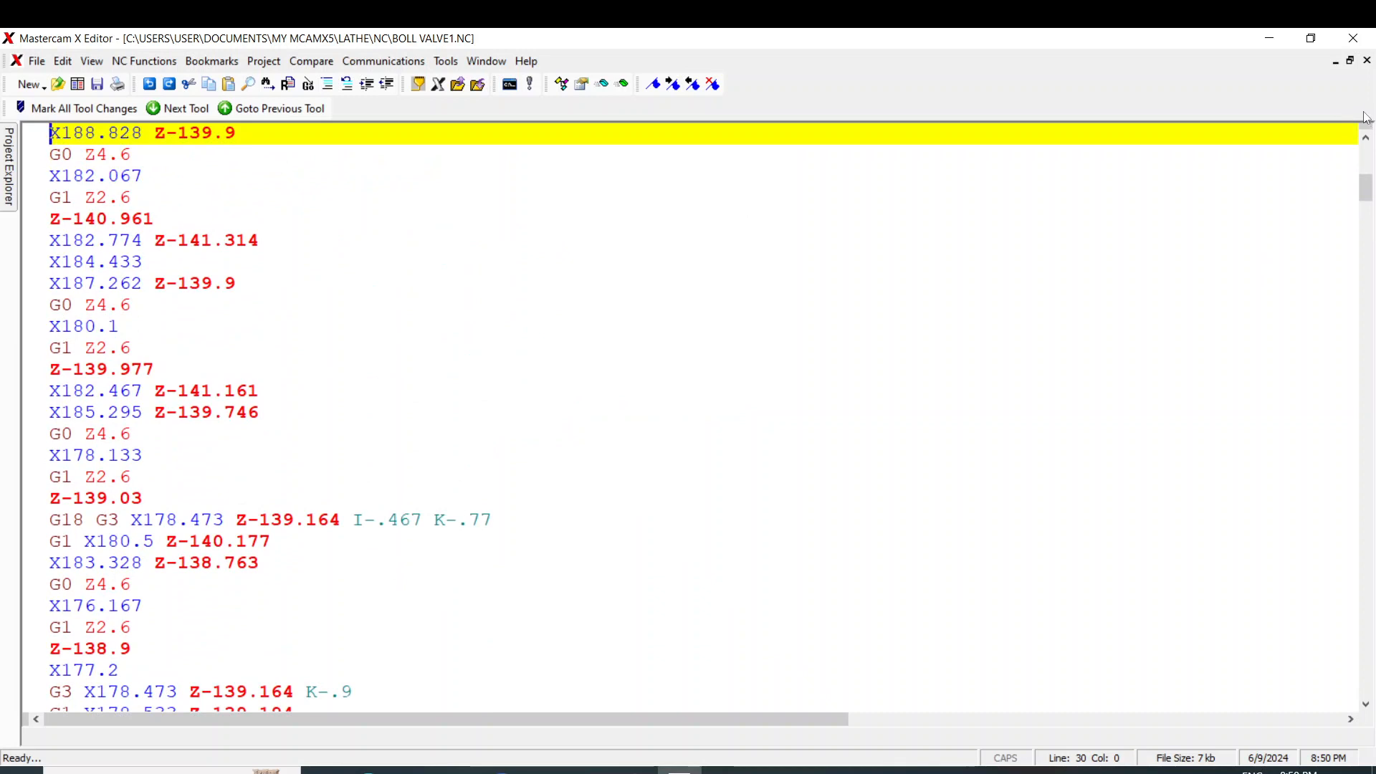
pyautogui.click(1366, 138)
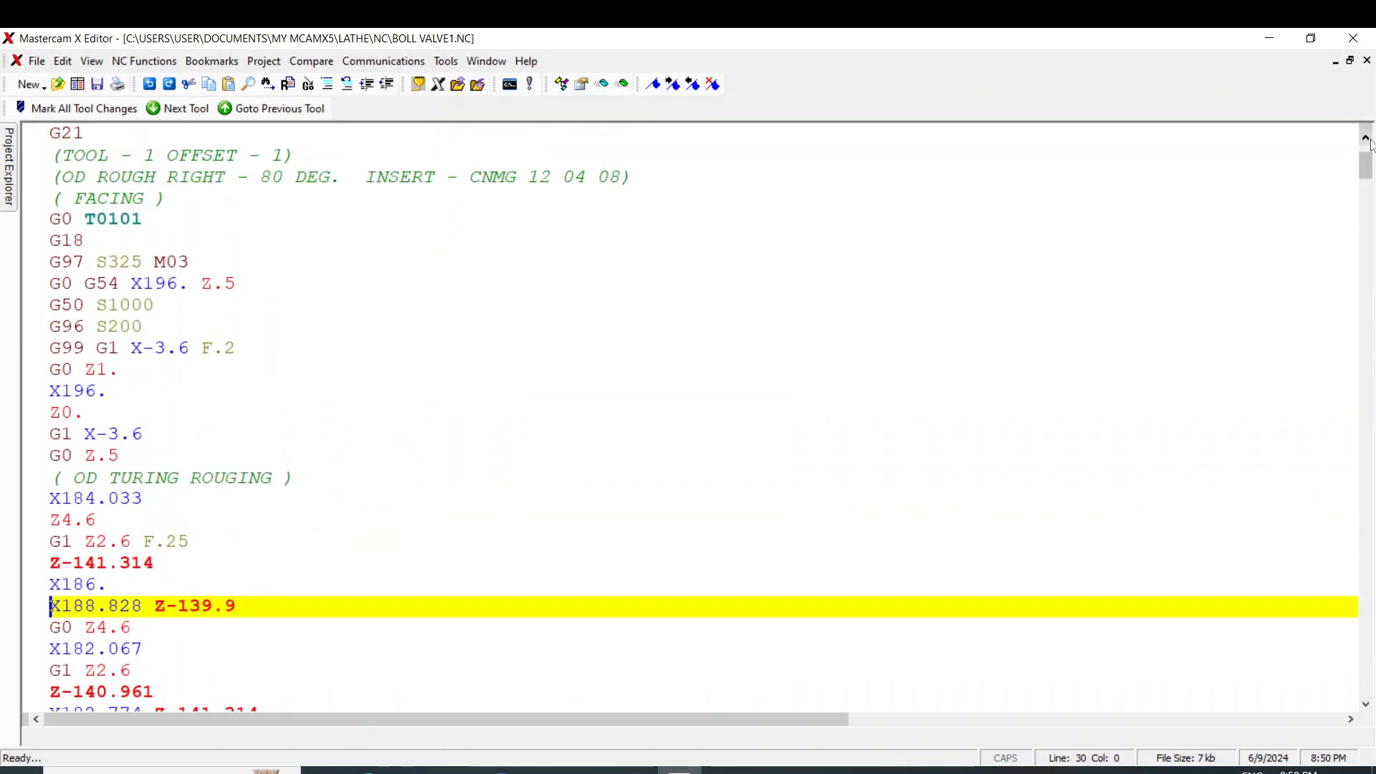
pyautogui.moveTo(1370, 166); pyautogui.dragTo(1366, 141)
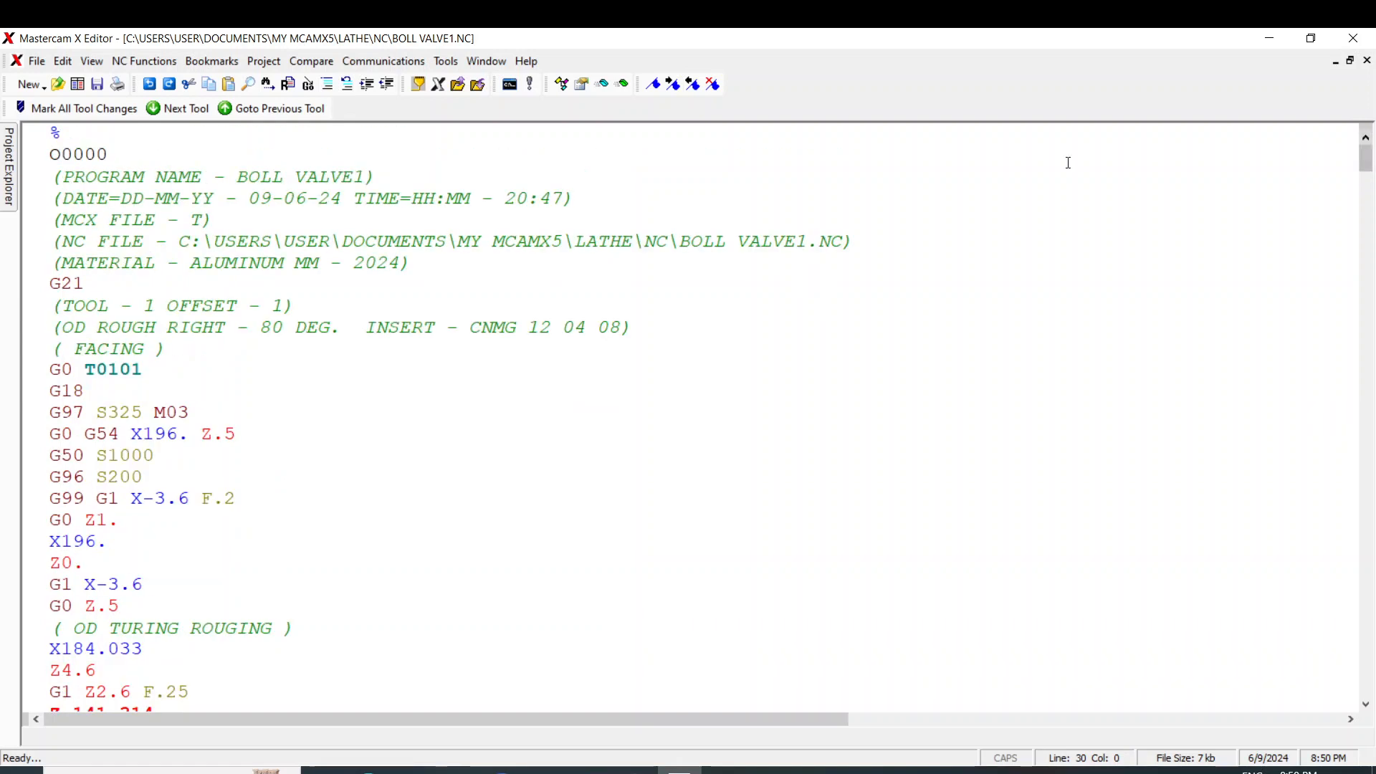
pyautogui.doubleClick(74, 155)
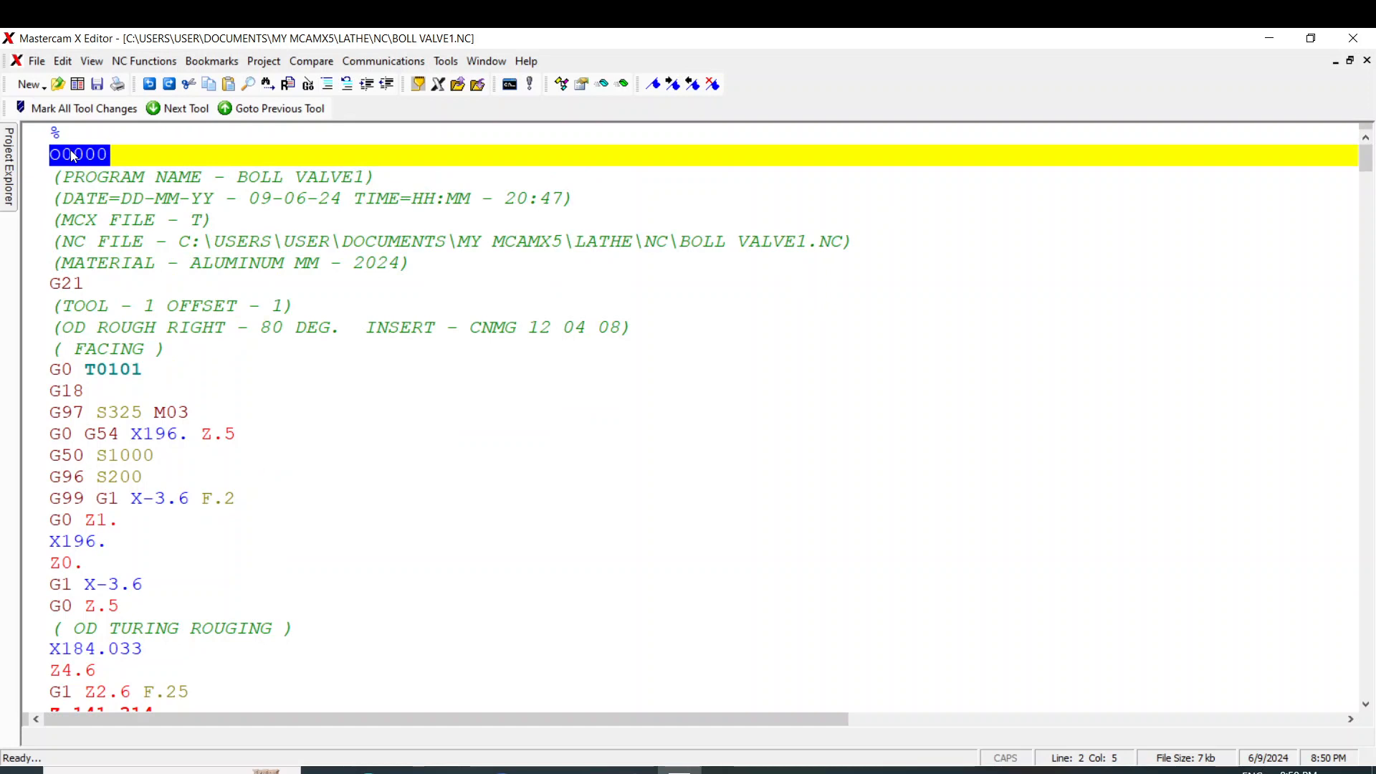
pyautogui.write('O')
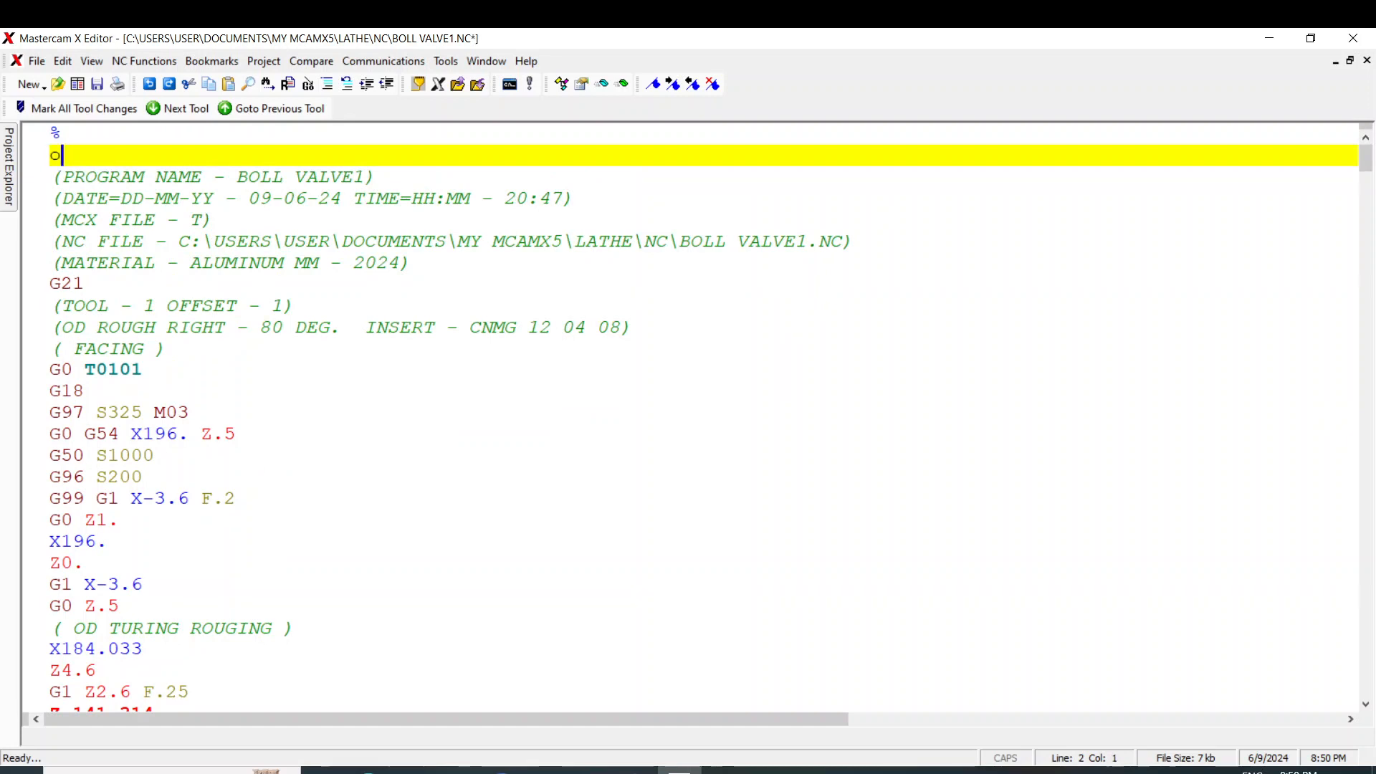
pyautogui.write('1345')
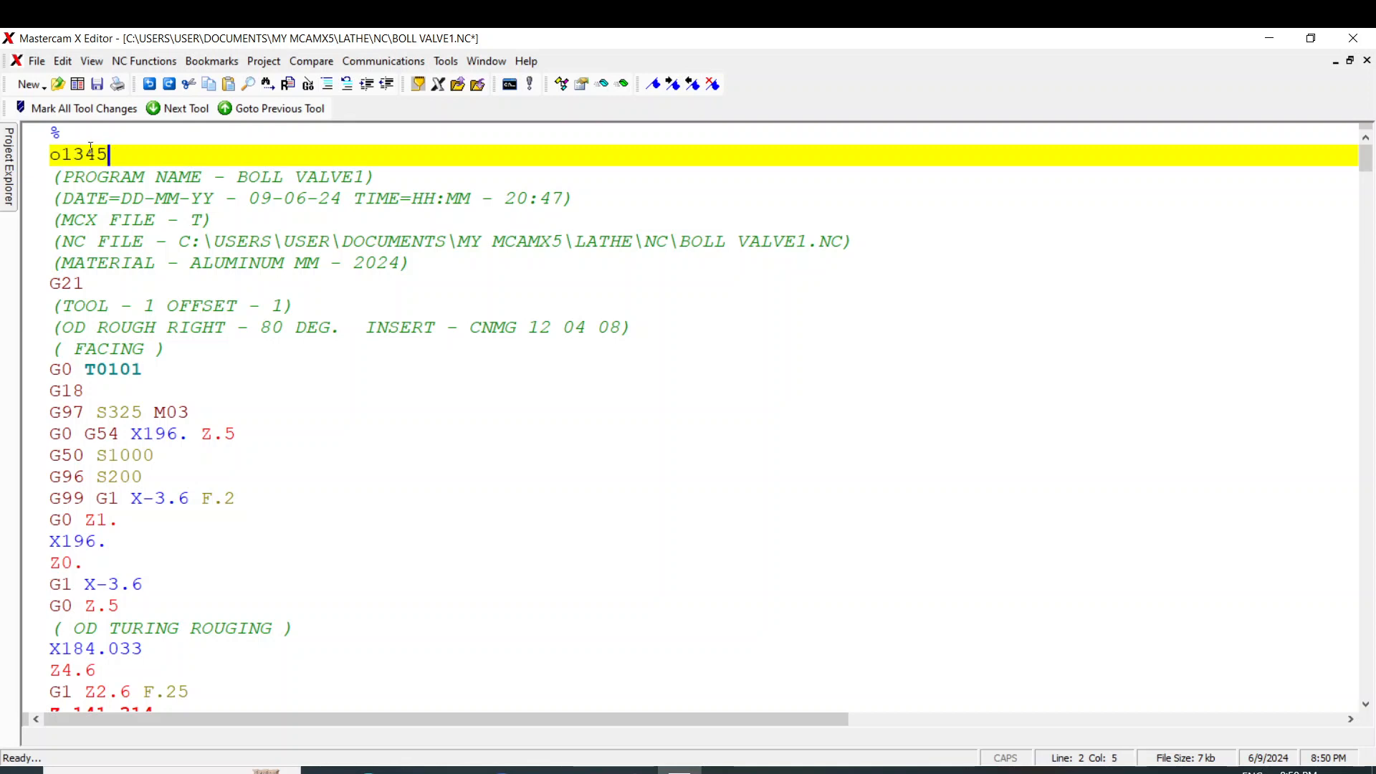